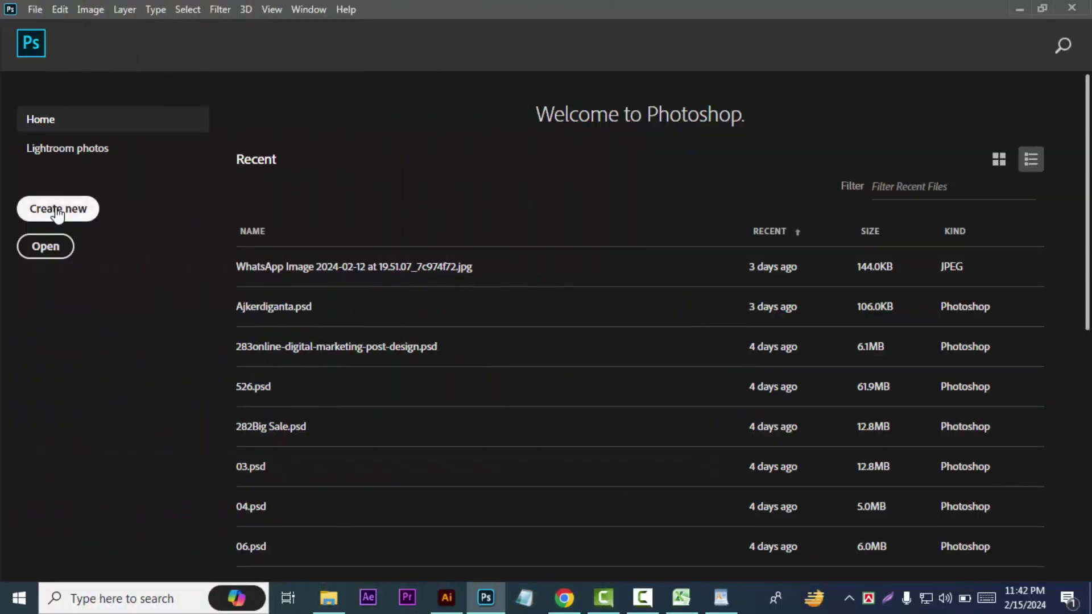
- Create a new 1080×1080 px RGB Color document at 300 ppi resolution
left_click(61, 216)
double_click(790, 219)
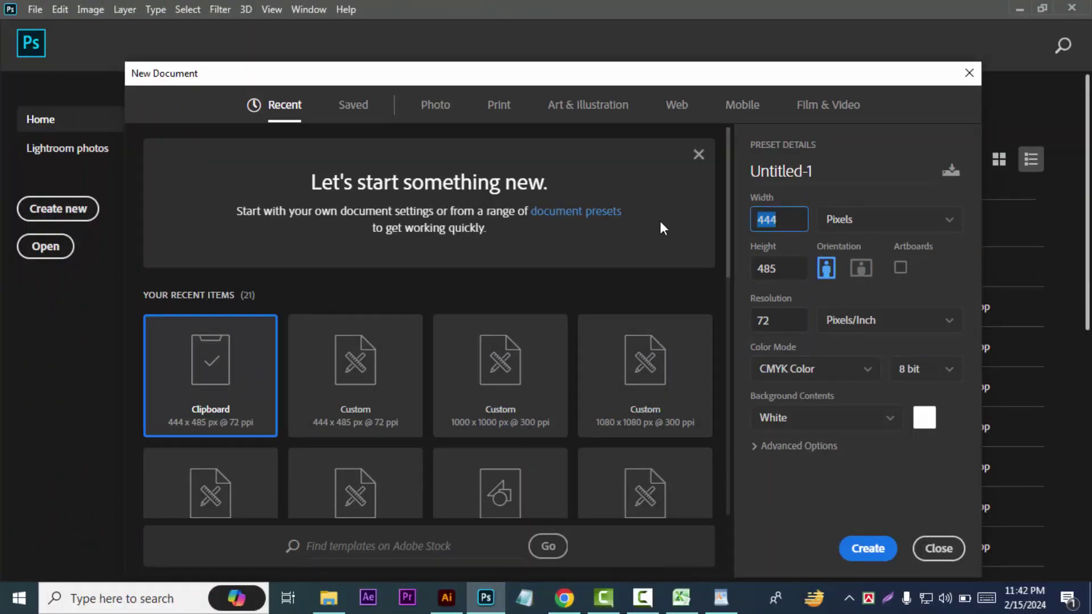
type("1080")
key("Tab")
type("1080")
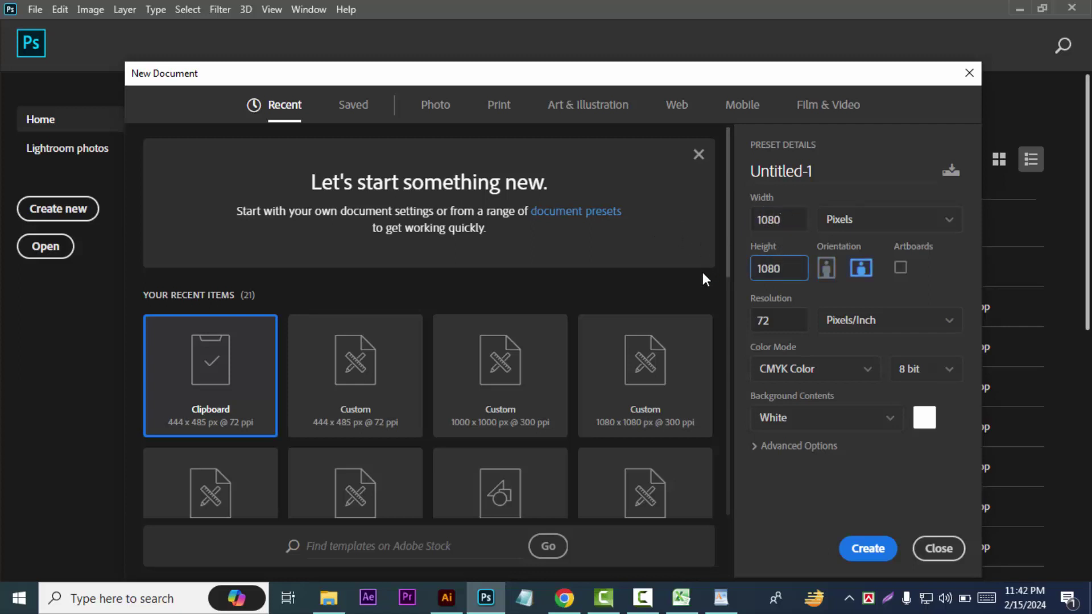
left_click(854, 383)
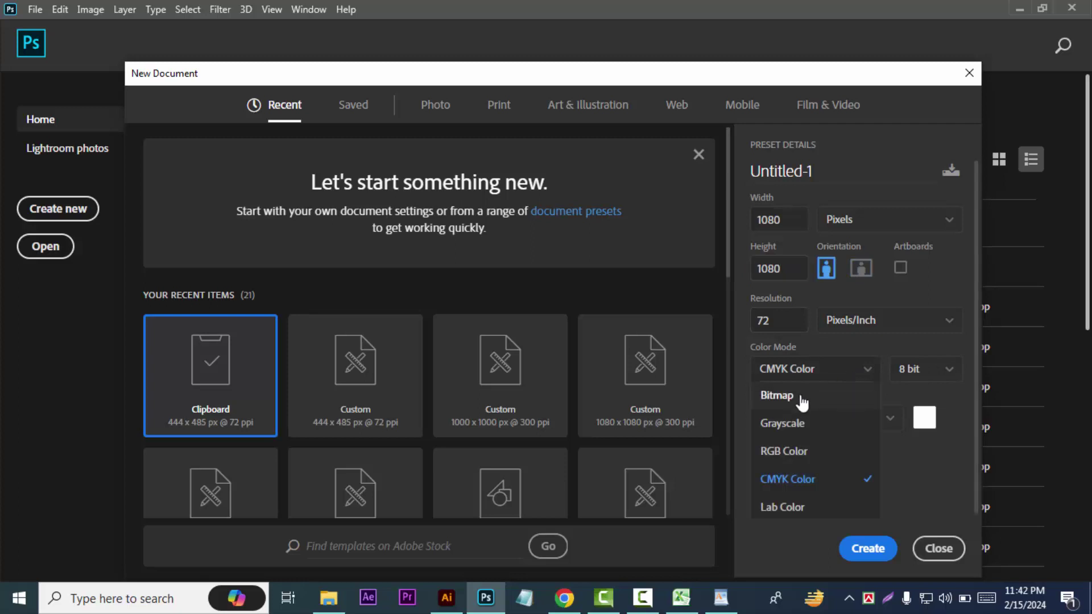
left_click(778, 451)
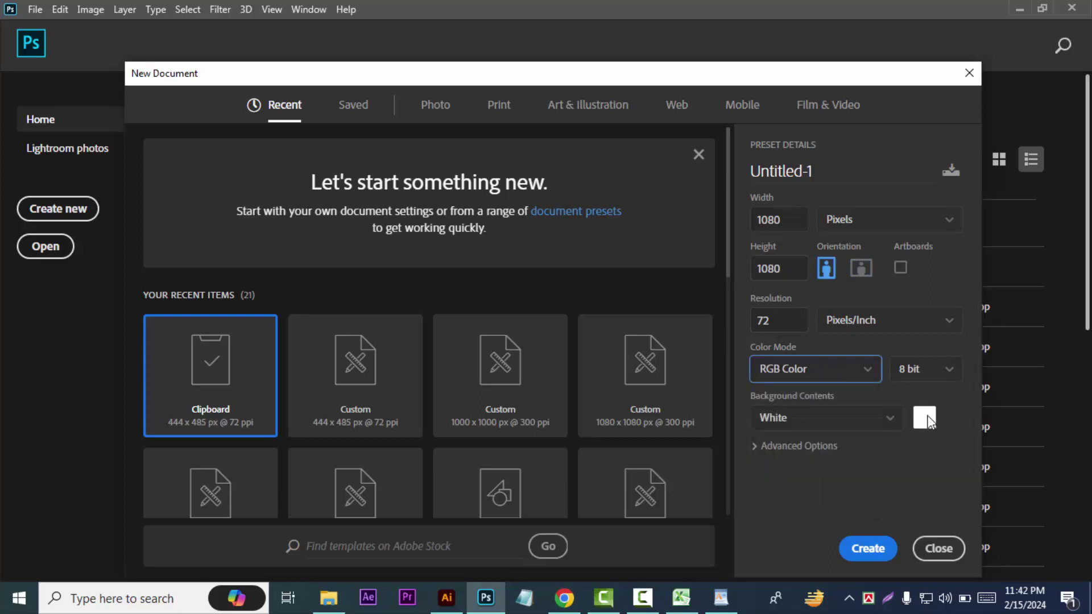
double_click(779, 322)
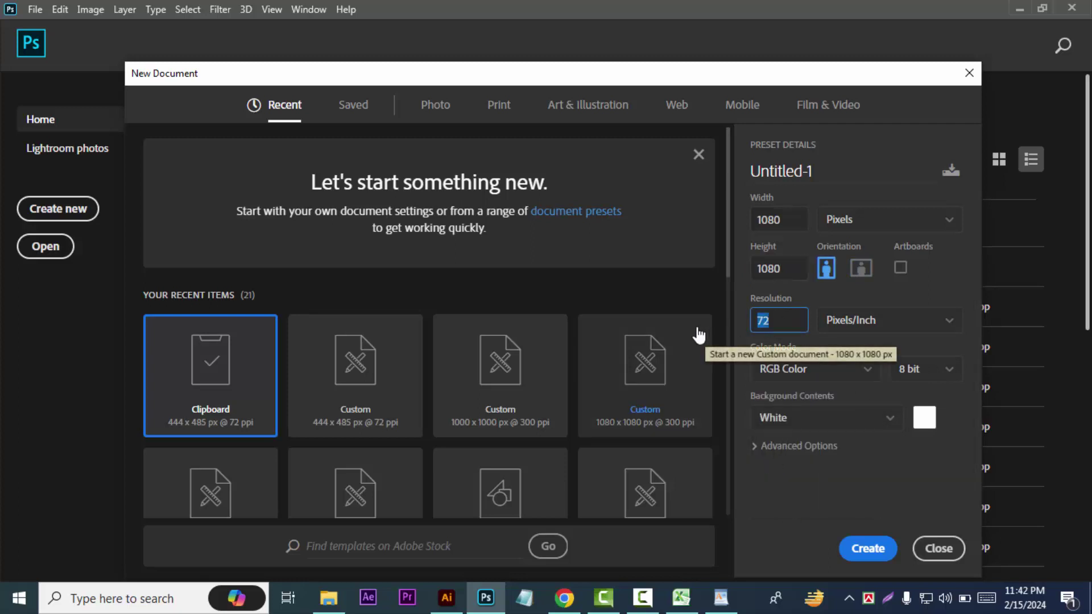
type("300")
left_click(881, 546)
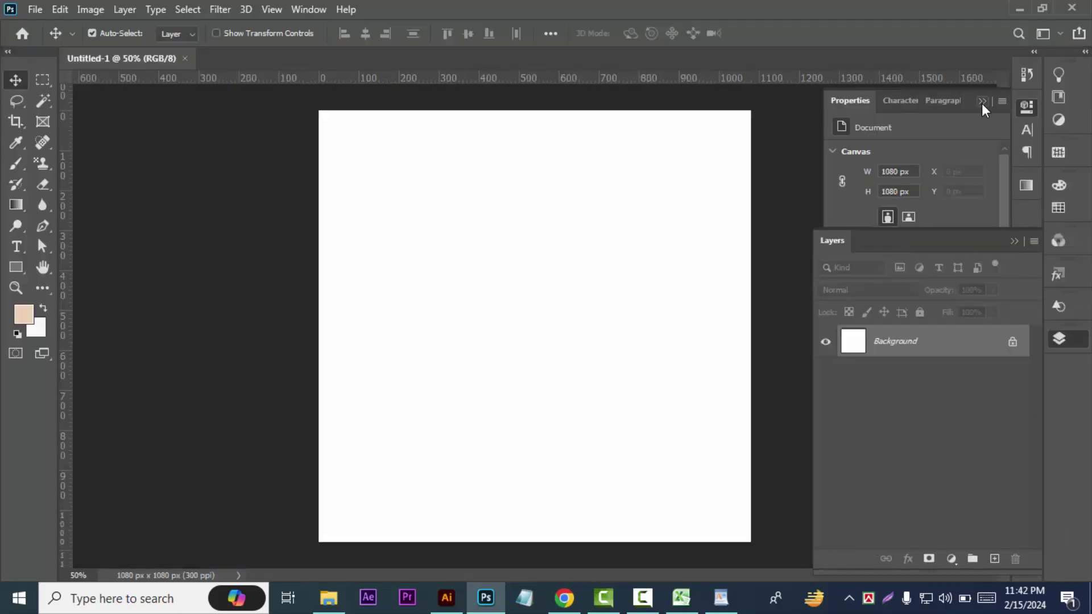
- Draw a rectangle shape covering the whole canvas
left_click(982, 101)
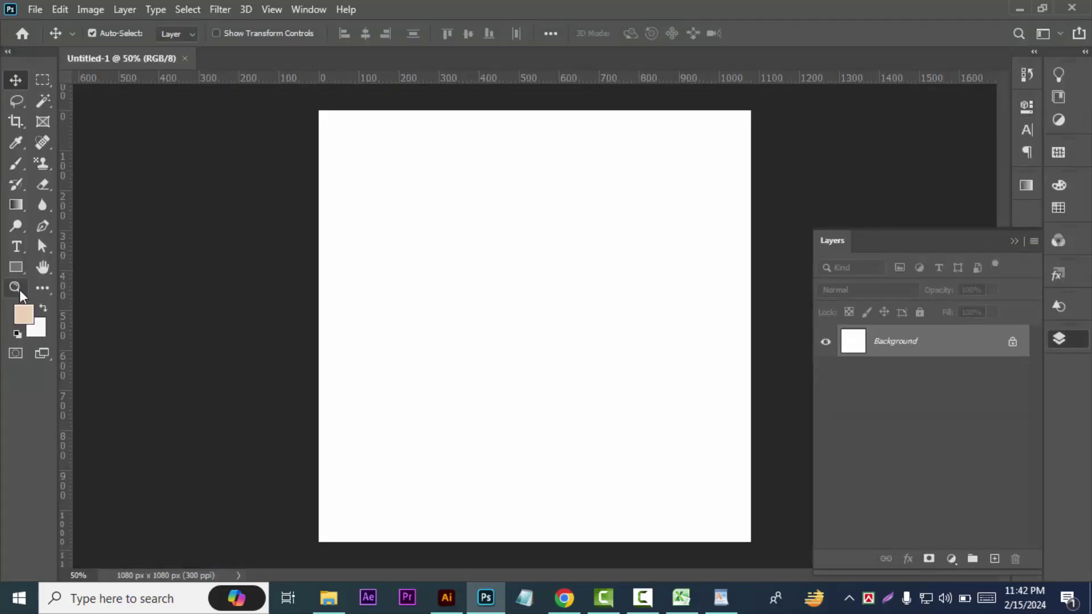
left_click(15, 270)
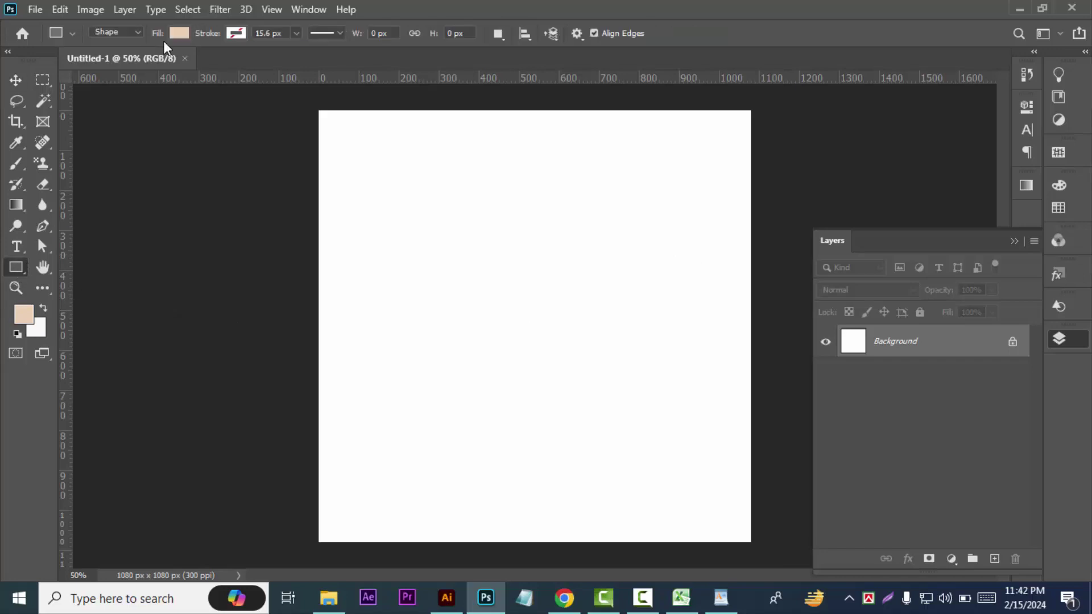
left_click(179, 32)
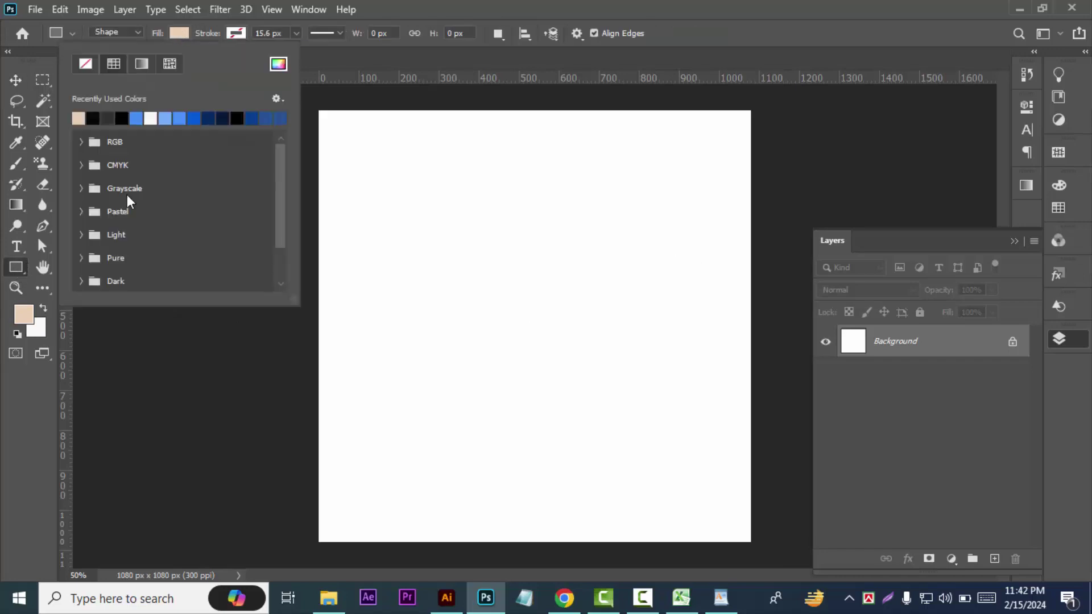
left_click(108, 118)
left_click(216, 258)
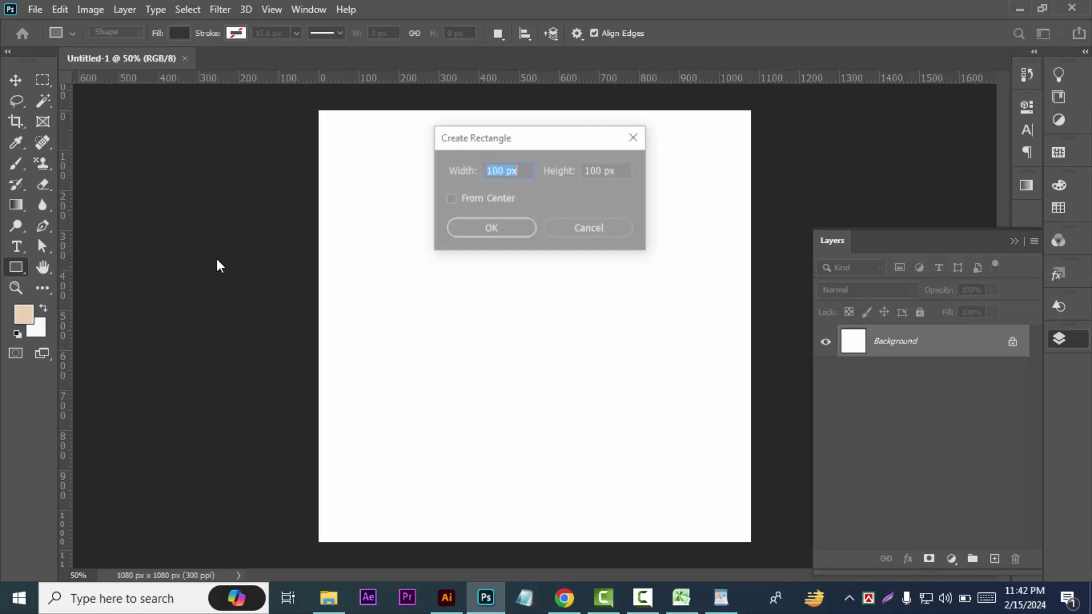
left_click(550, 225)
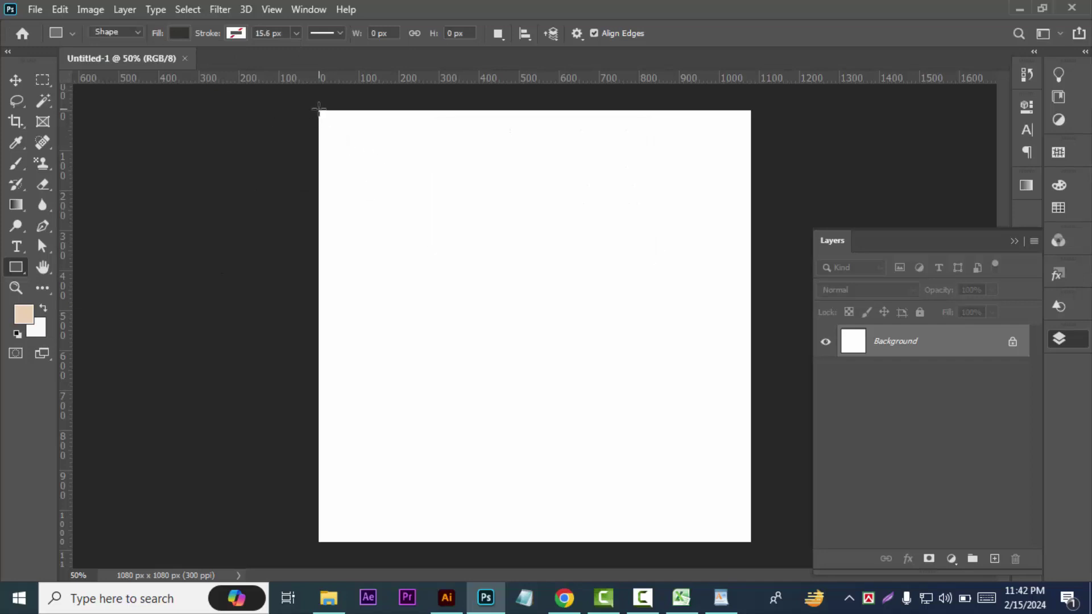
left_click_drag(318, 110, 752, 544)
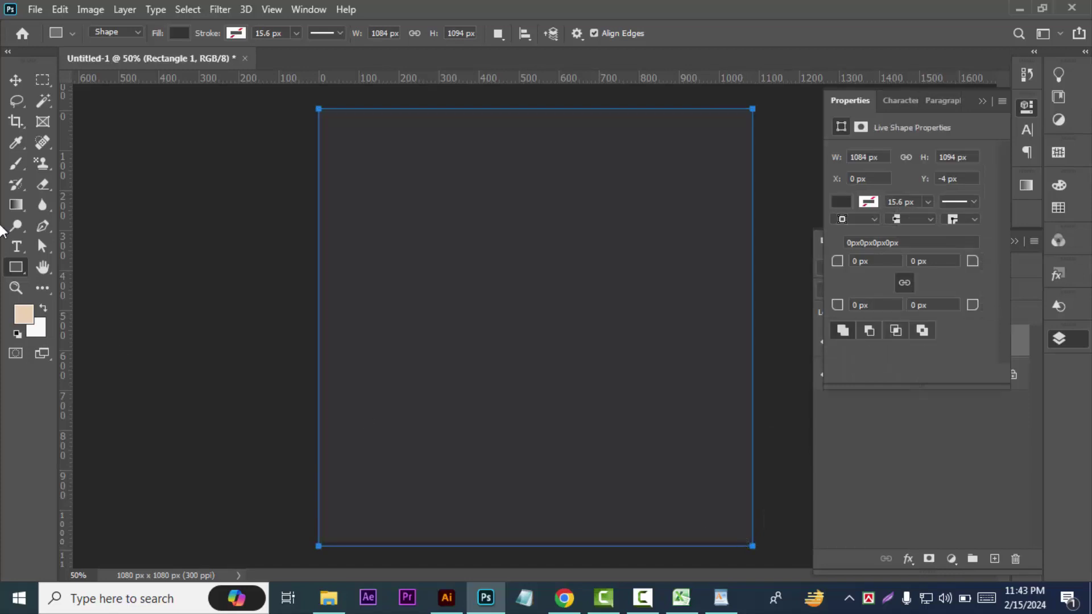
- Change the rectangle's fill colour to a light grey
left_click(17, 85)
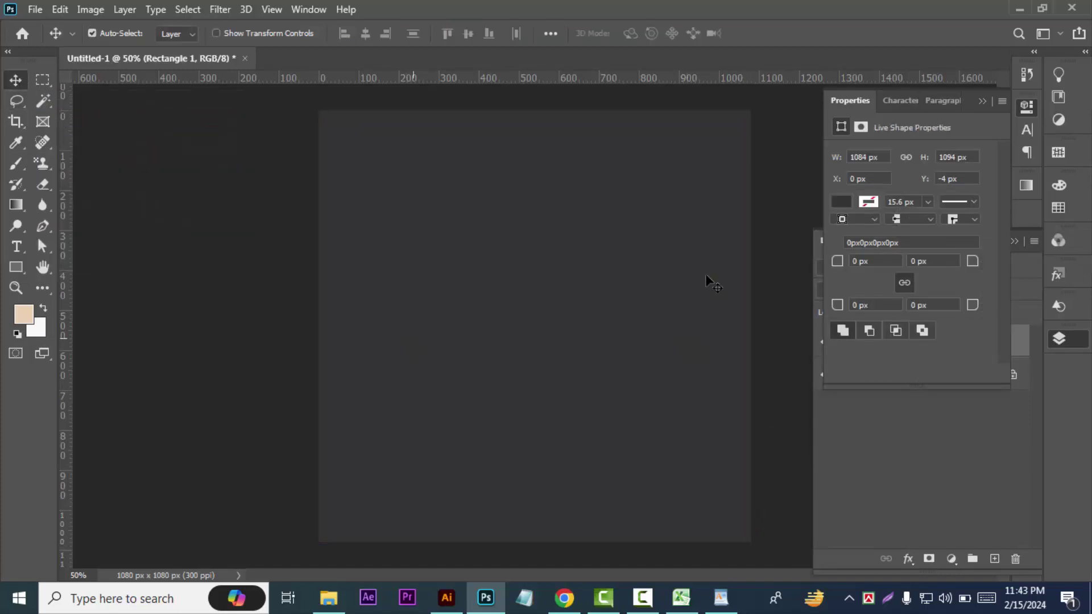
left_click(841, 202)
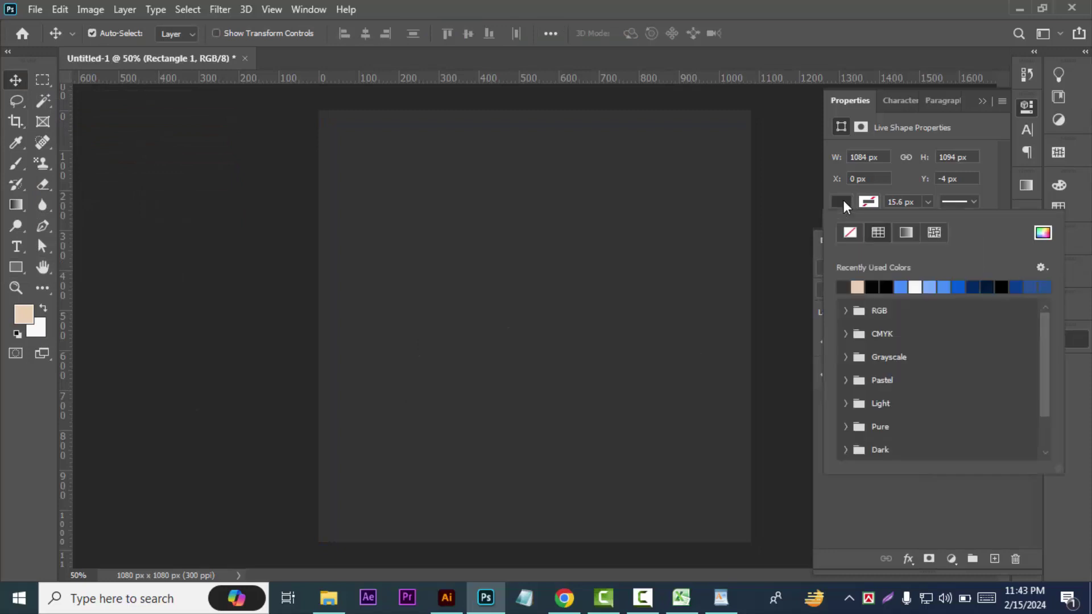
left_click(1043, 234)
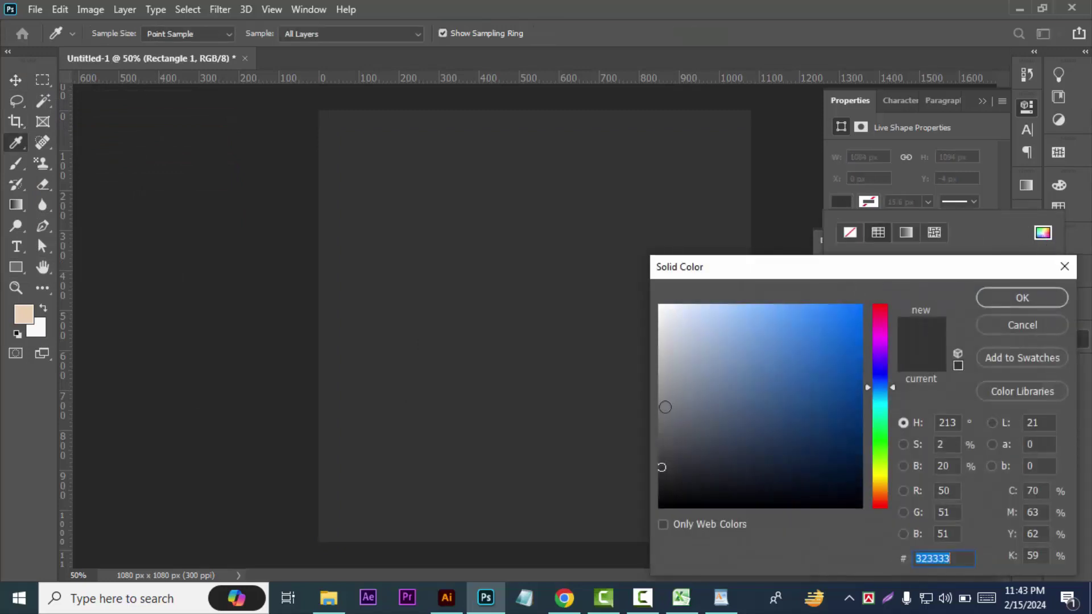
left_click(692, 390)
left_click(1021, 297)
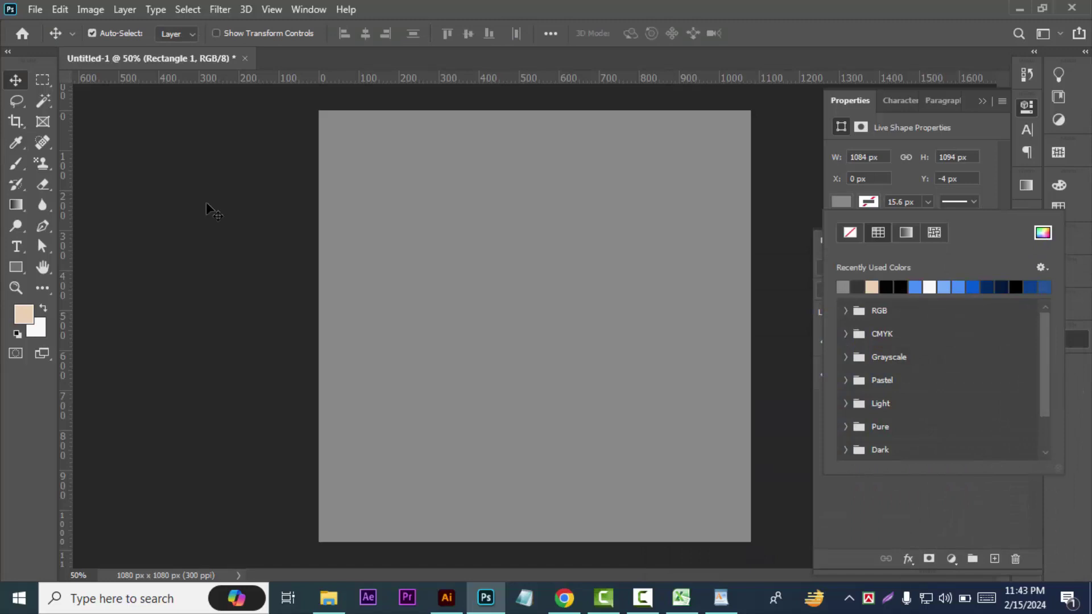
left_click(91, 134)
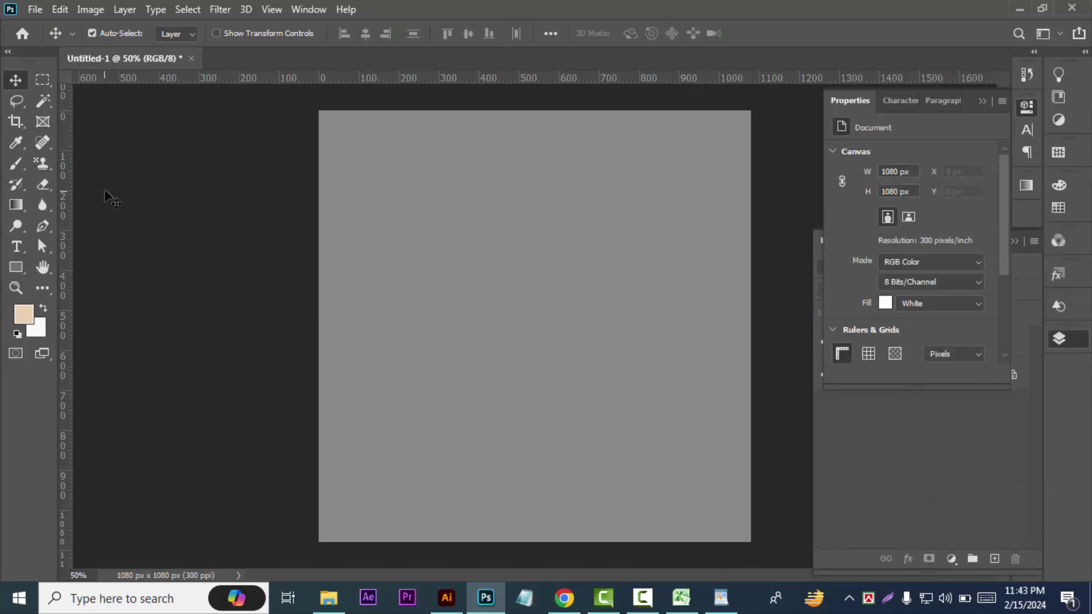
left_click(440, 228)
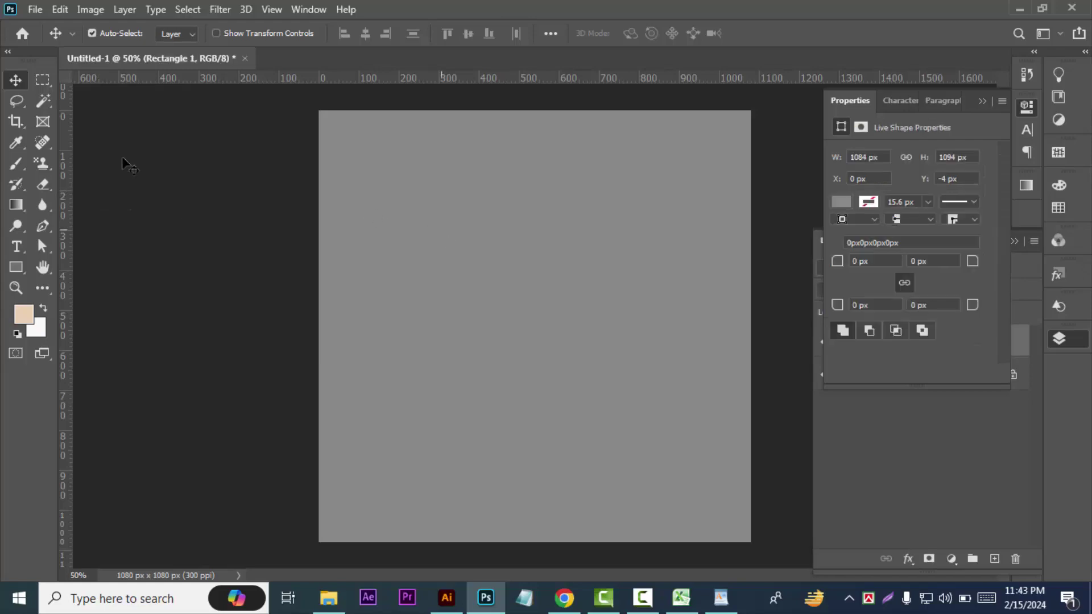
left_click(35, 9)
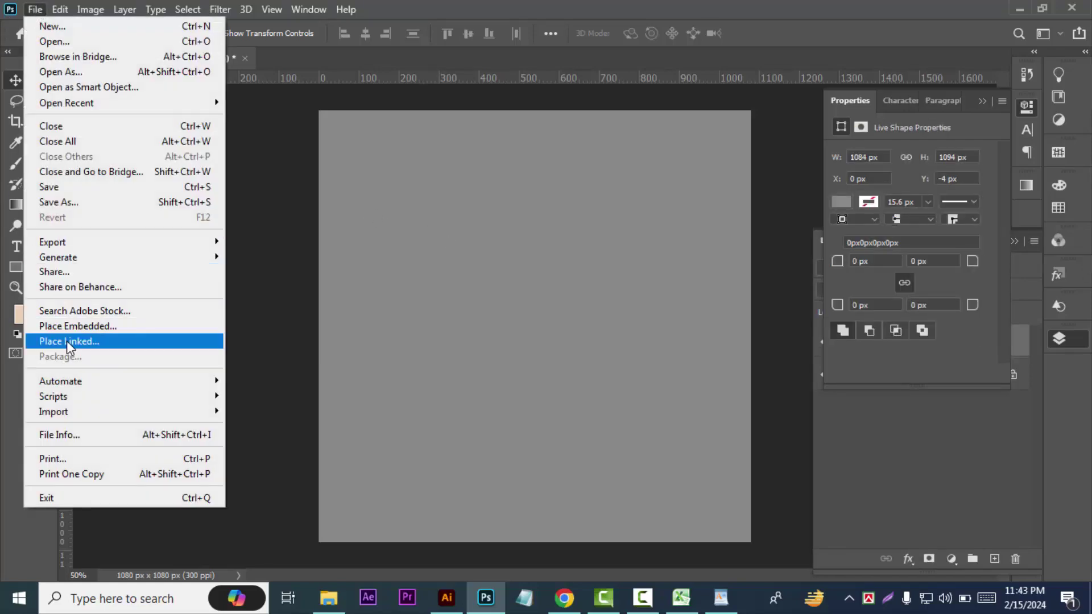
- Place erter from E:\MicroStock\Maxpoint IT\Best Color\Marketing Color as an embedded image
left_click(68, 326)
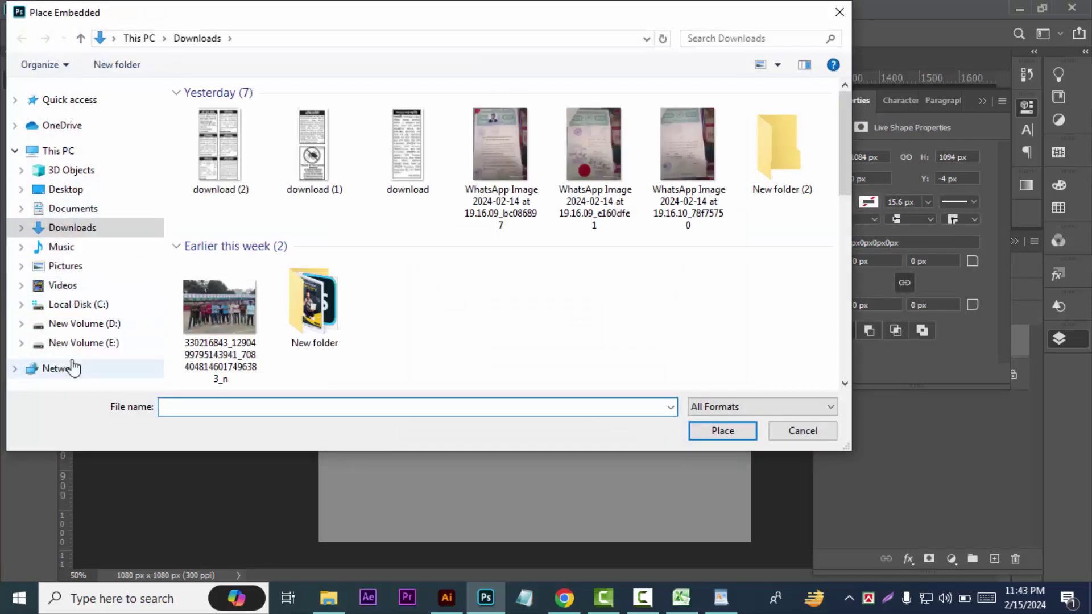
left_click(80, 343)
double_click(298, 149)
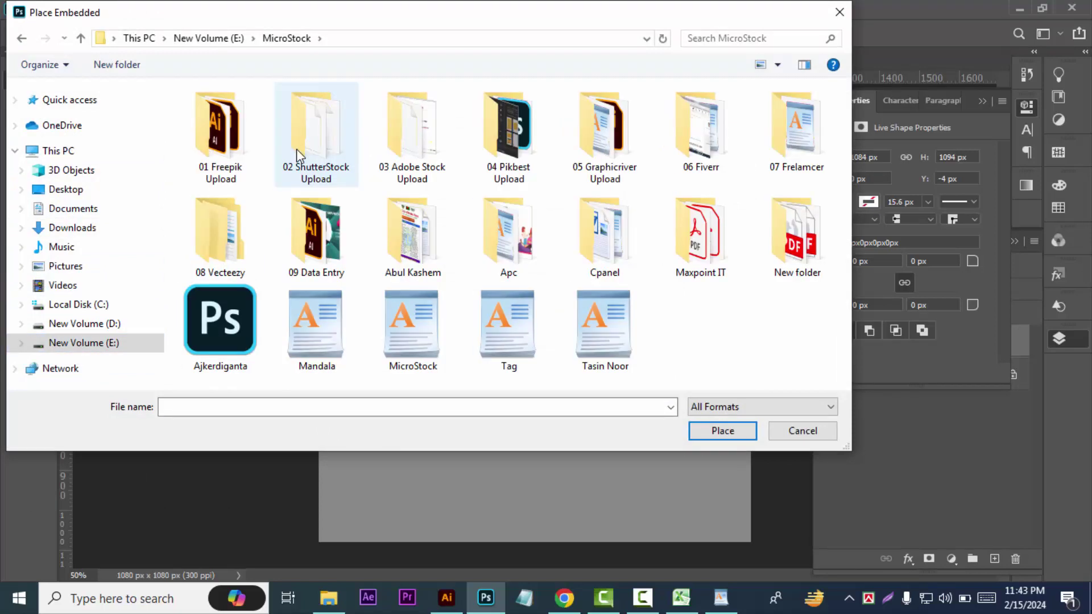
double_click(683, 239)
double_click(404, 128)
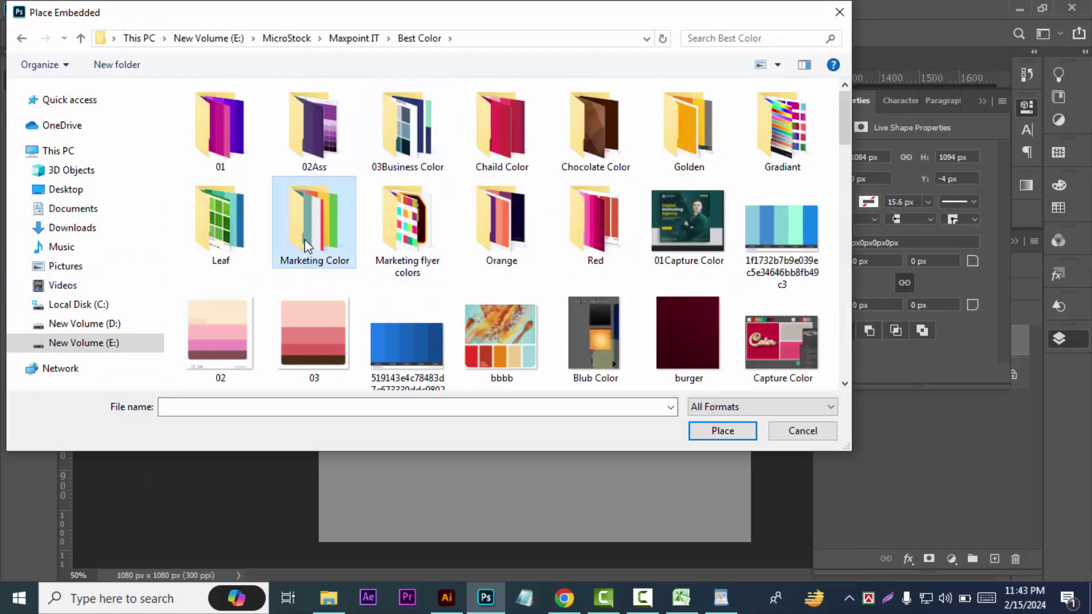
double_click(305, 243)
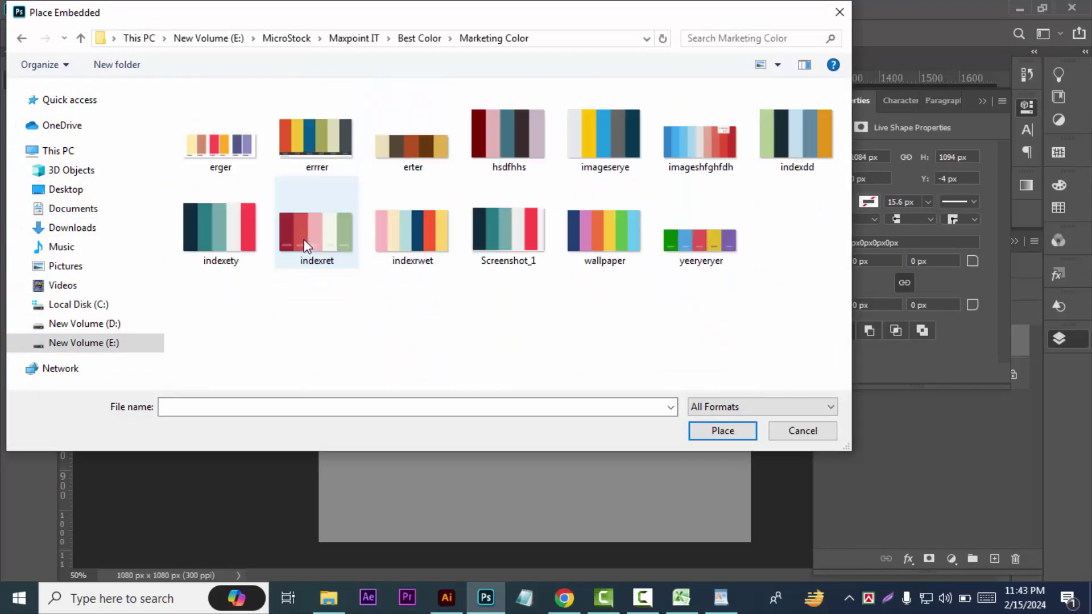
left_click(424, 146)
left_click(716, 432)
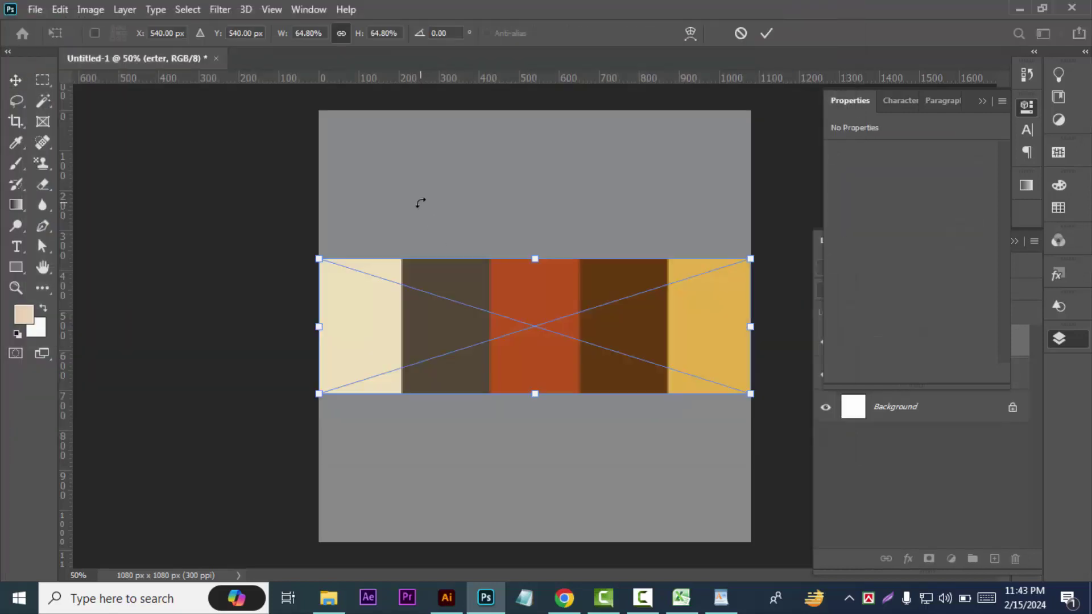
- Shrink the erter palette to about a quarter size and move it upper left
left_click_drag(751, 394, 472, 306)
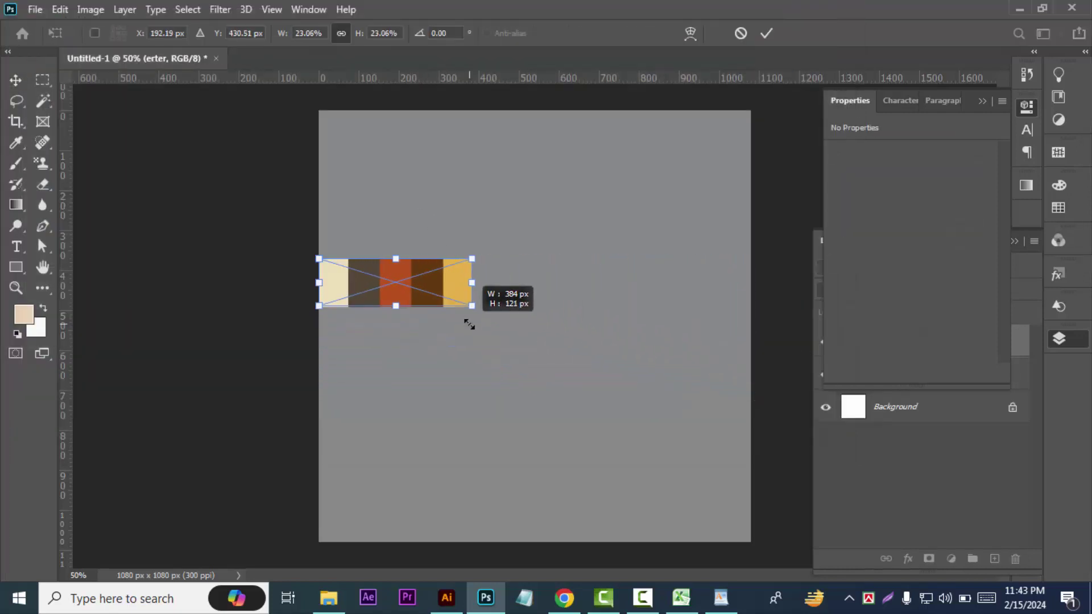
key("Return")
left_click_drag(400, 288, 412, 231)
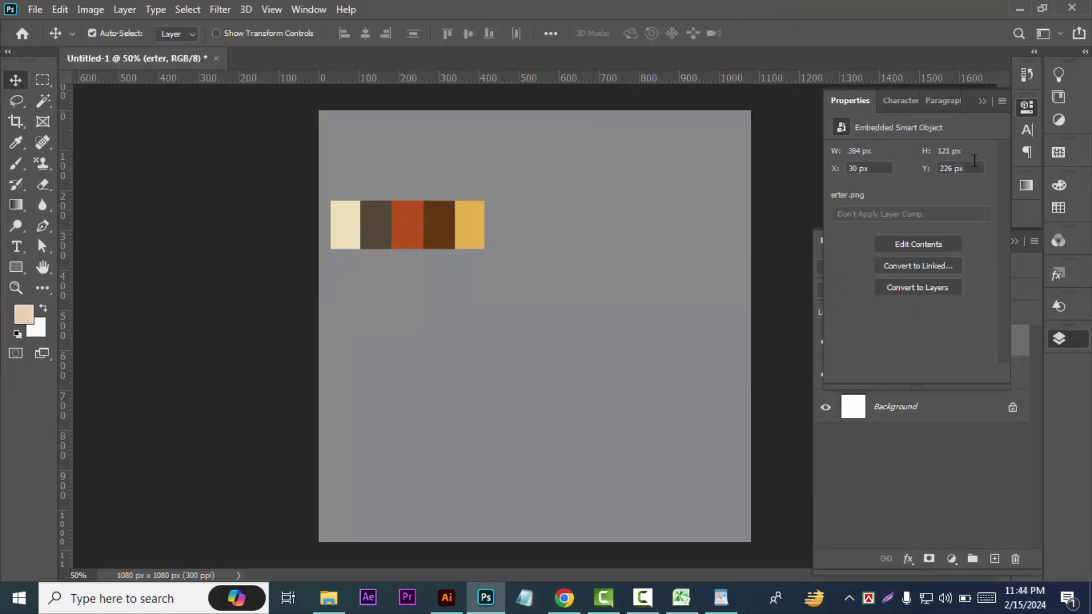
left_click(982, 101)
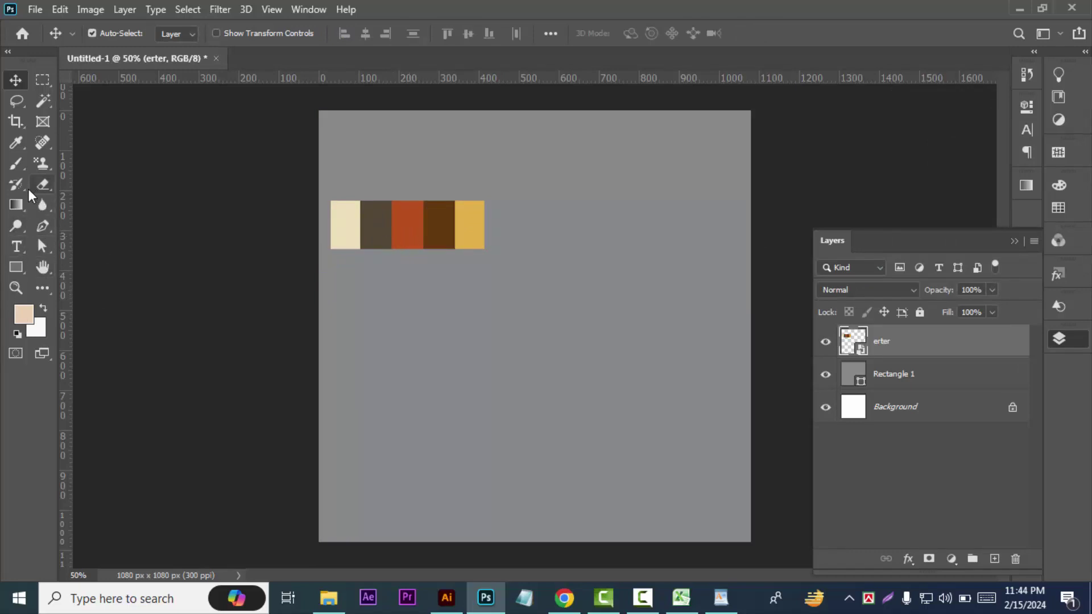
- Sample the palette's dark brown as the foreground colour
left_click(16, 143)
left_click(376, 203)
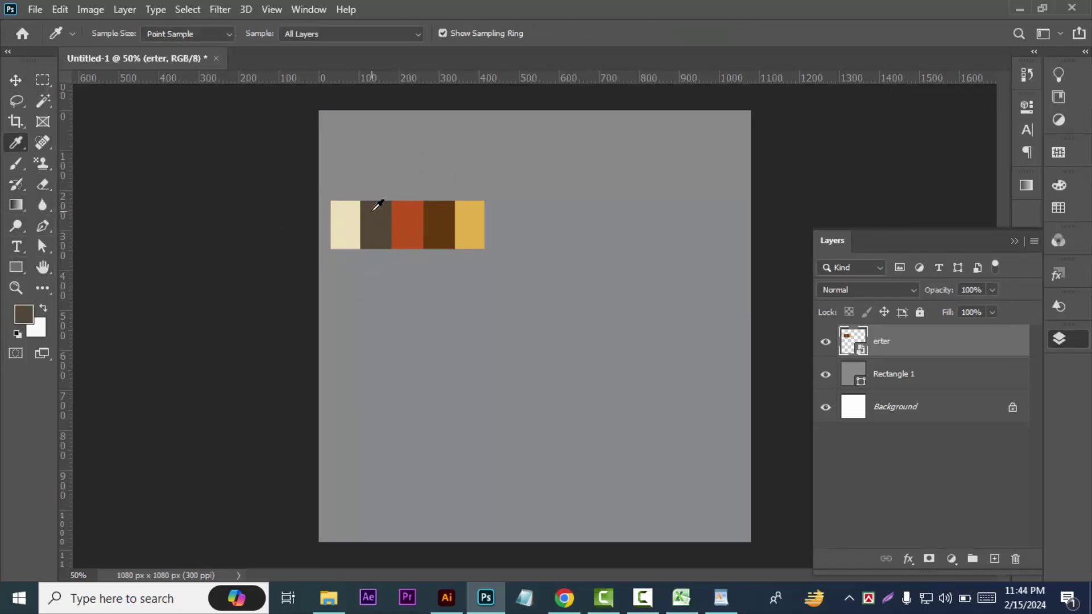
left_click(23, 314)
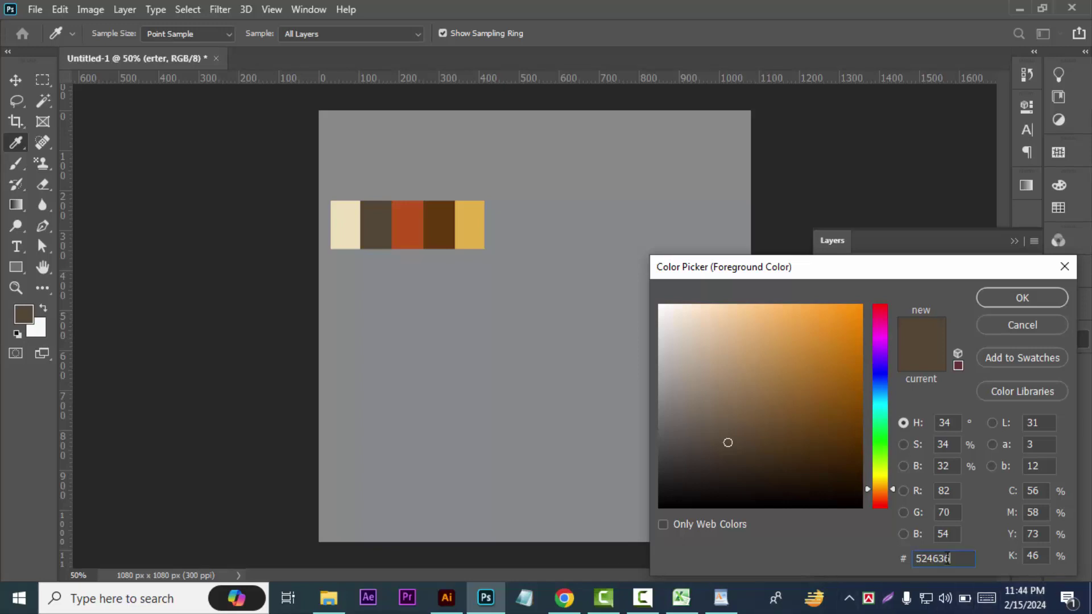
left_click(1023, 297)
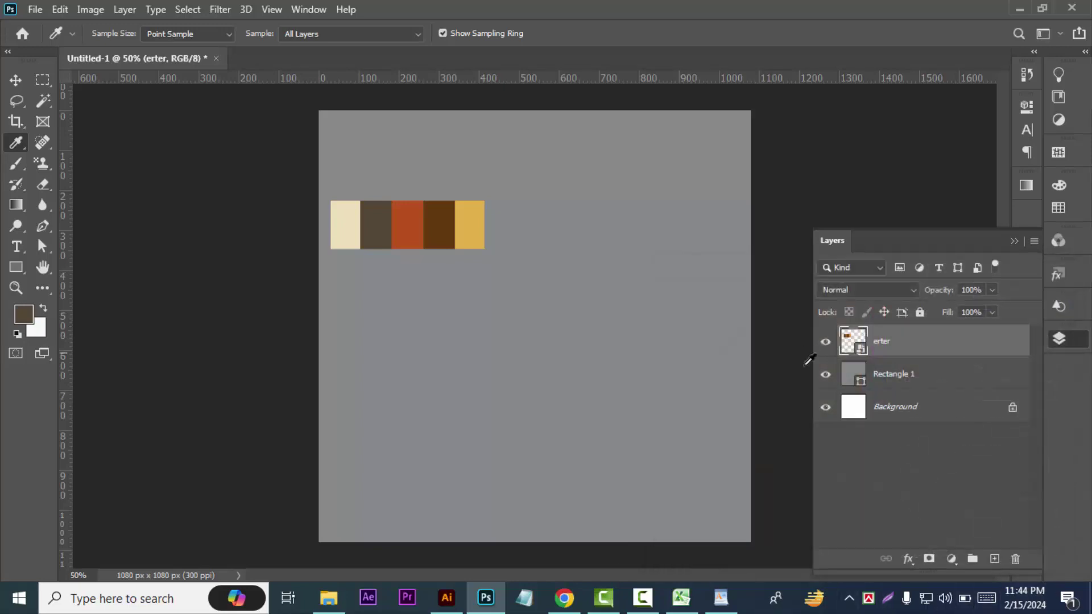
- Add a dark brown #524636 Color Overlay to Rectangle 1
left_click(856, 381)
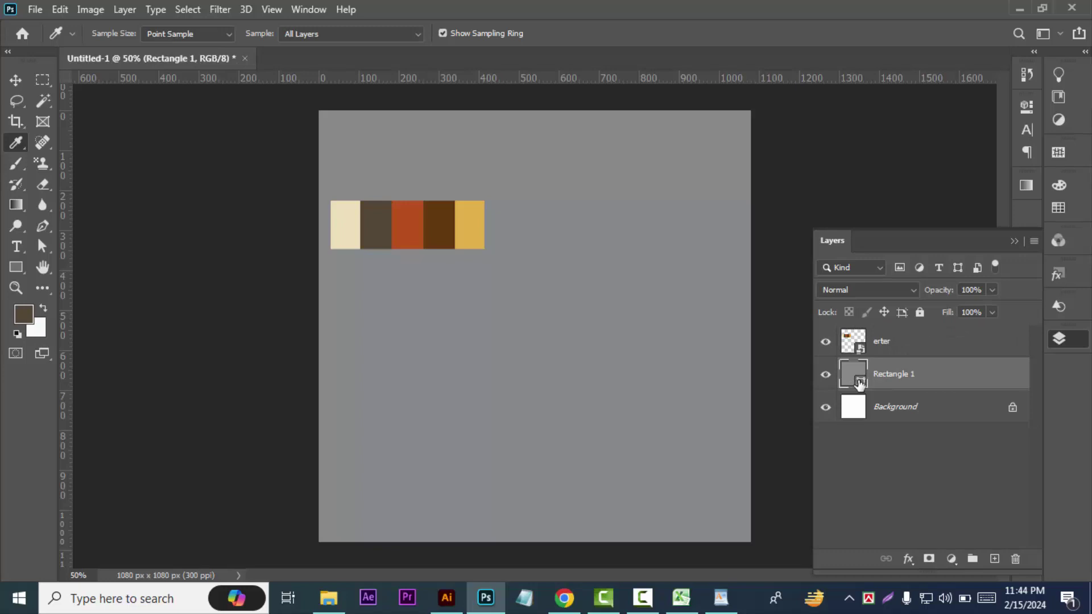
right_click(859, 385)
left_click(901, 68)
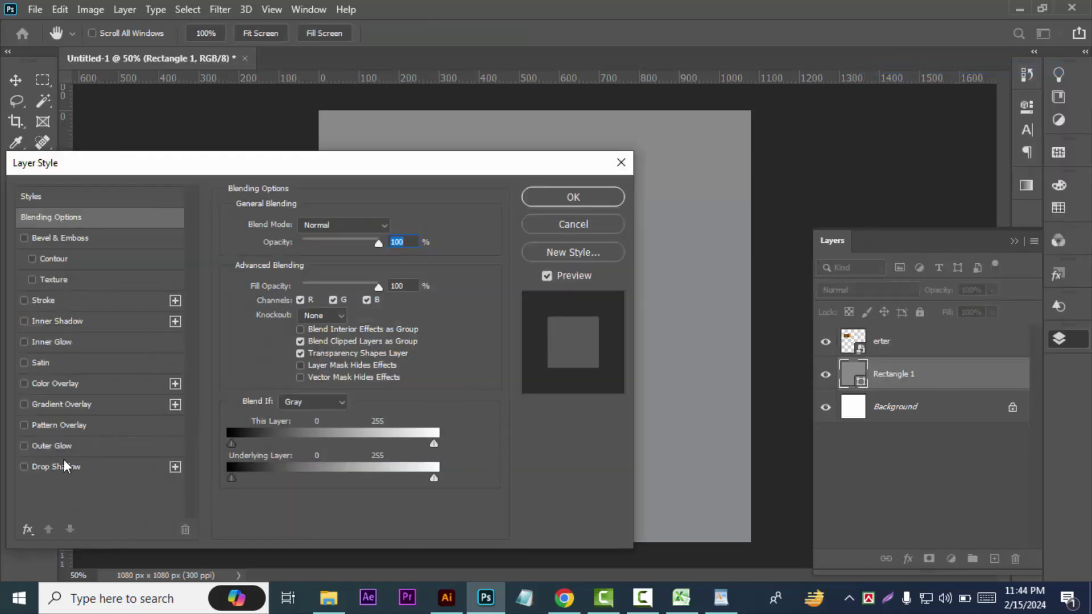
left_click(43, 381)
left_click(397, 226)
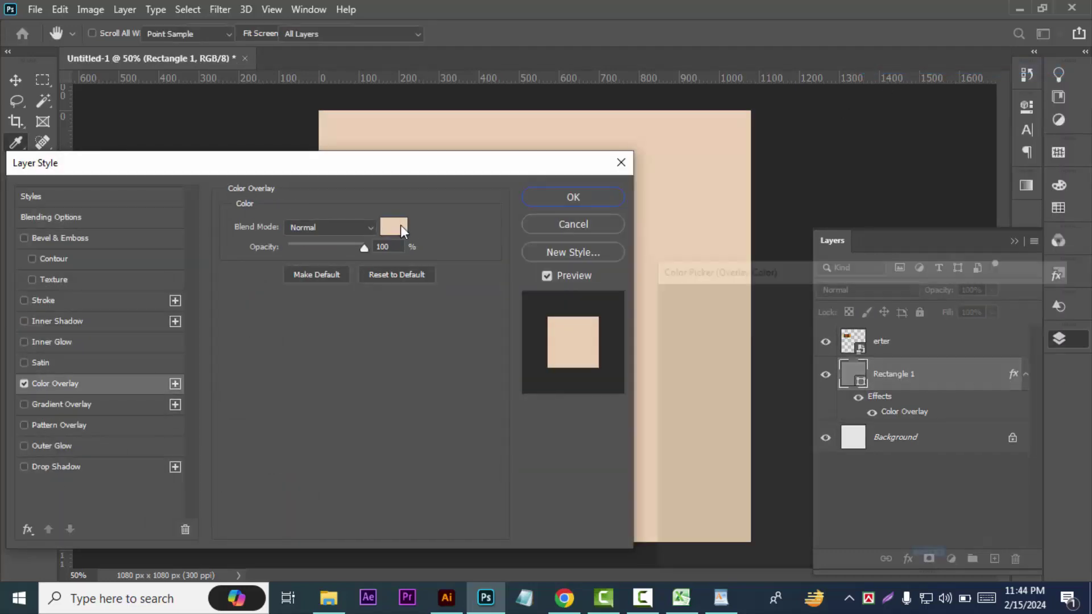
left_click(728, 442)
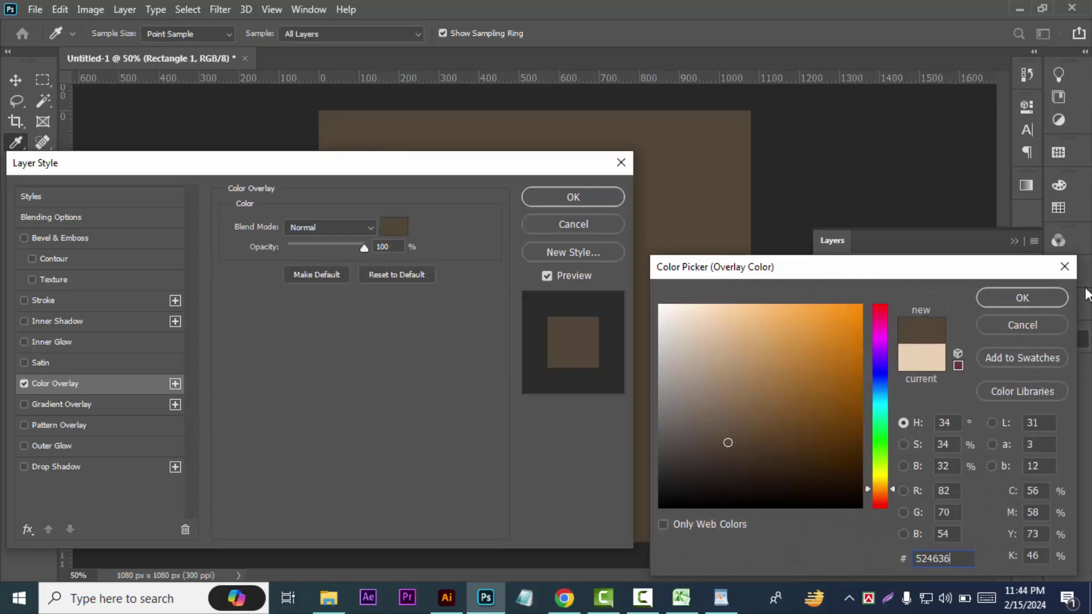
left_click(1023, 298)
left_click(573, 196)
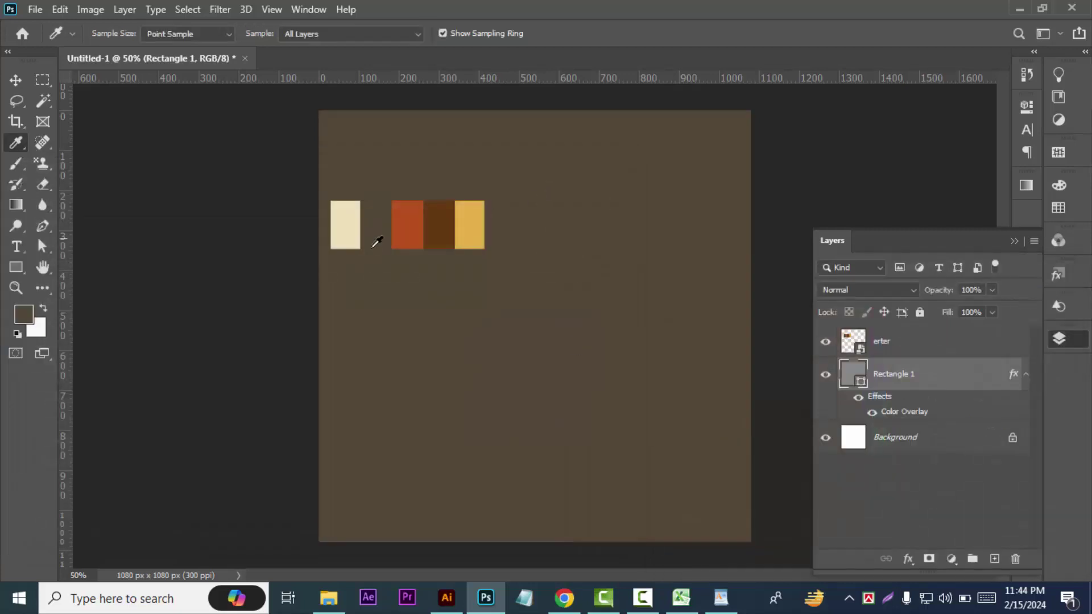
- Hide the erter swatch layer and zoom out to the whole canvas
left_click(15, 79)
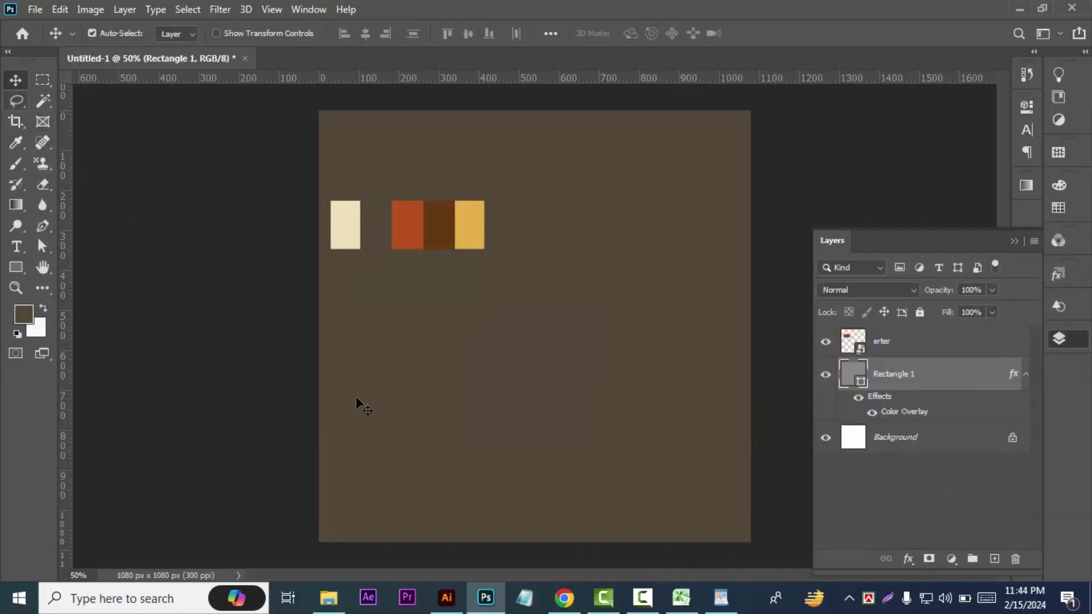
left_click(825, 341)
key("ctrl+minus")
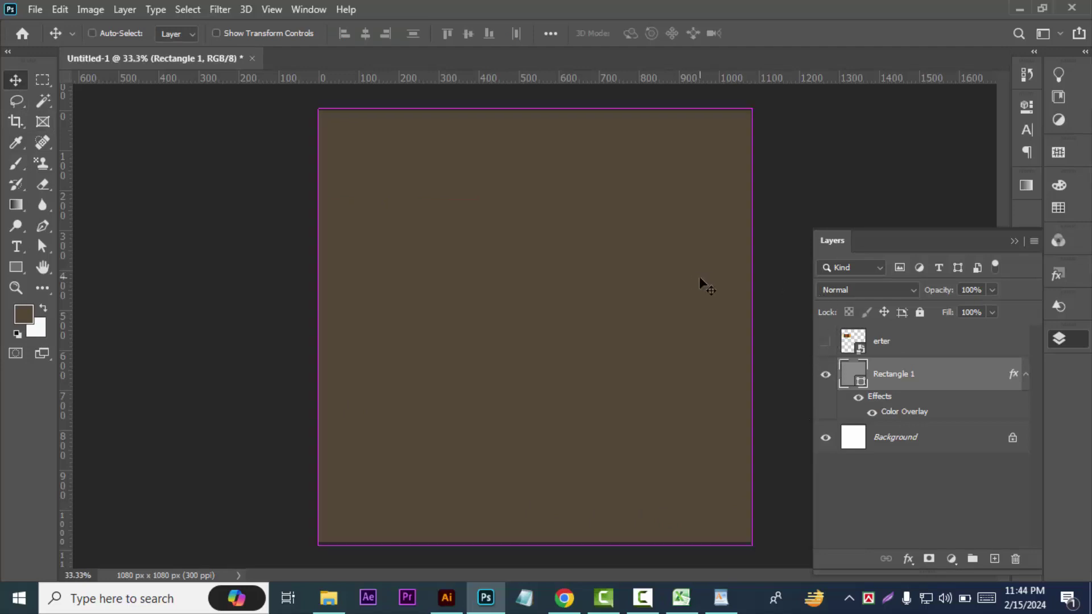
- Create a 50×50 px square shape filled white
left_click(16, 267)
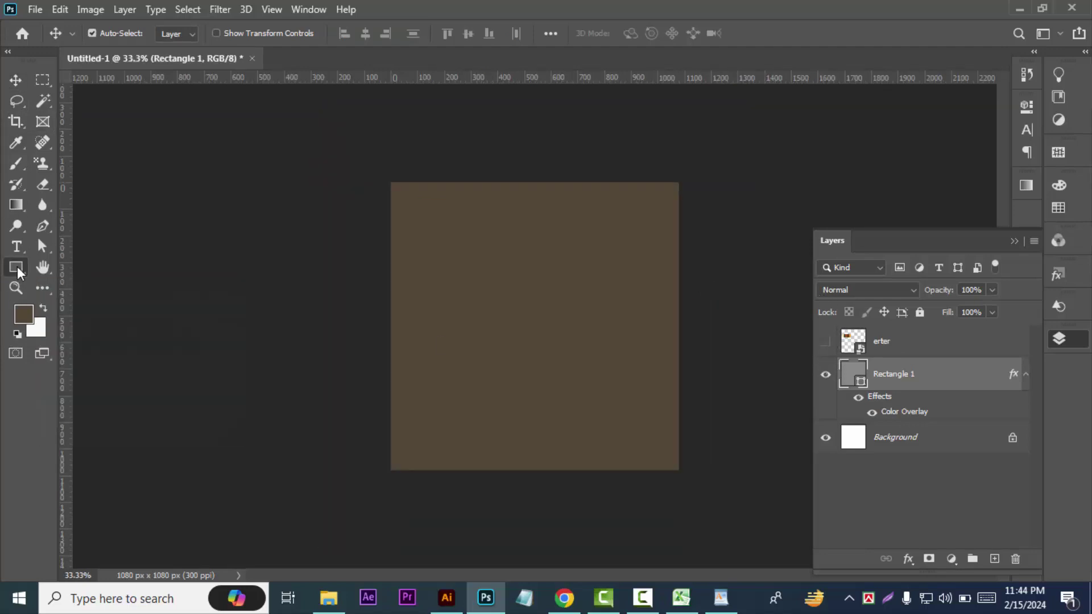
left_click(498, 312)
double_click(509, 170)
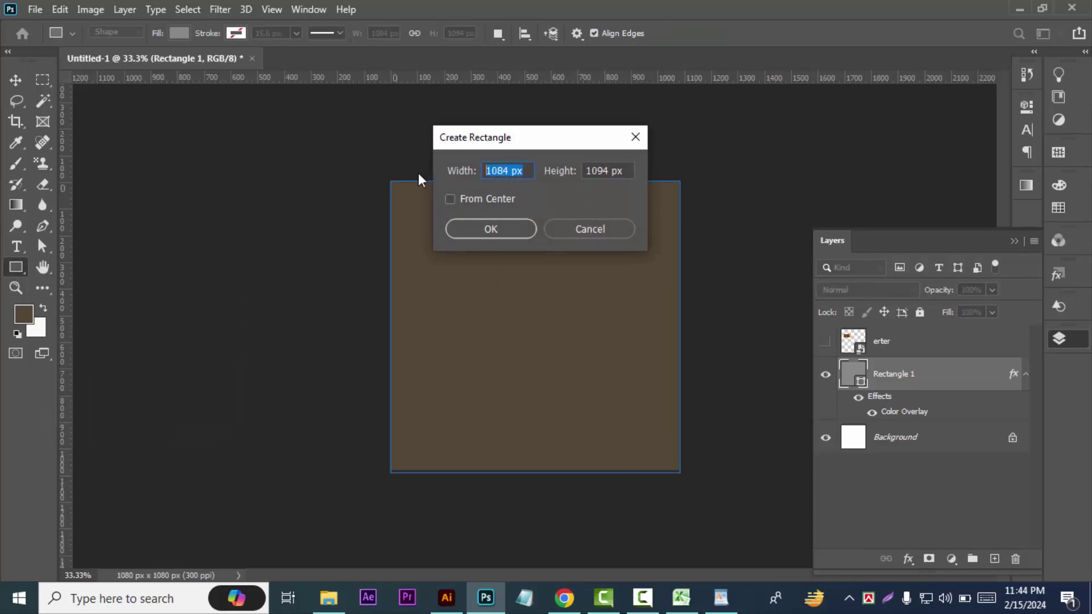
type("50")
key("Tab")
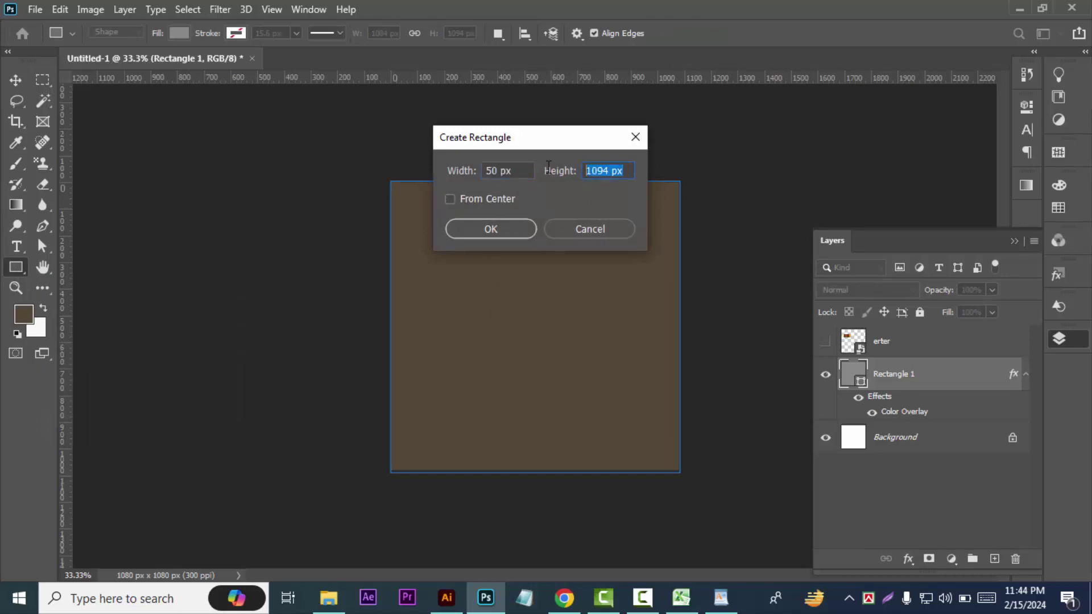
type("50")
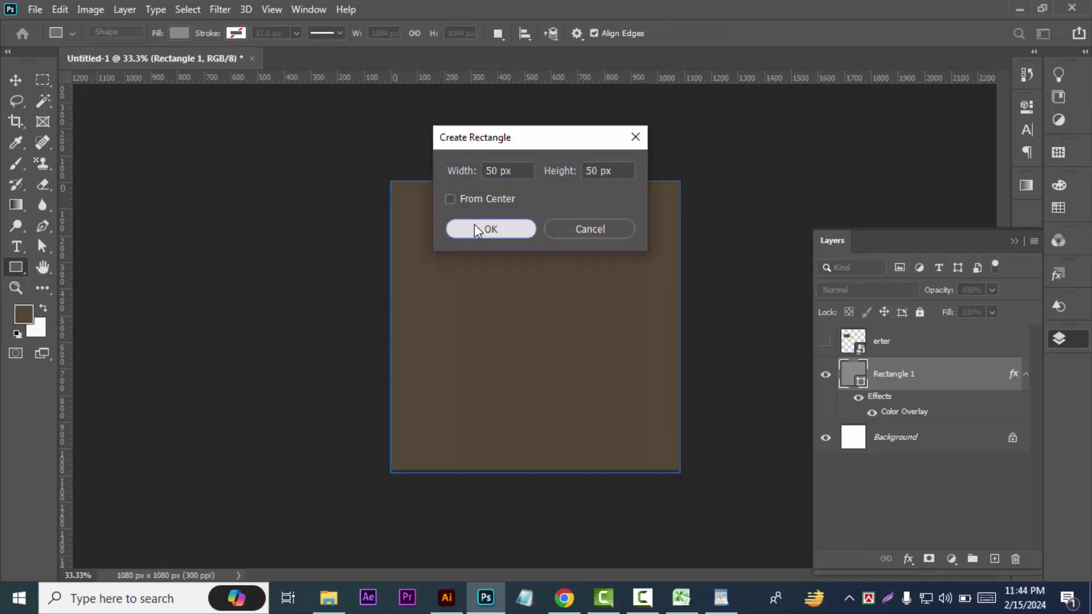
left_click(475, 223)
left_click(181, 34)
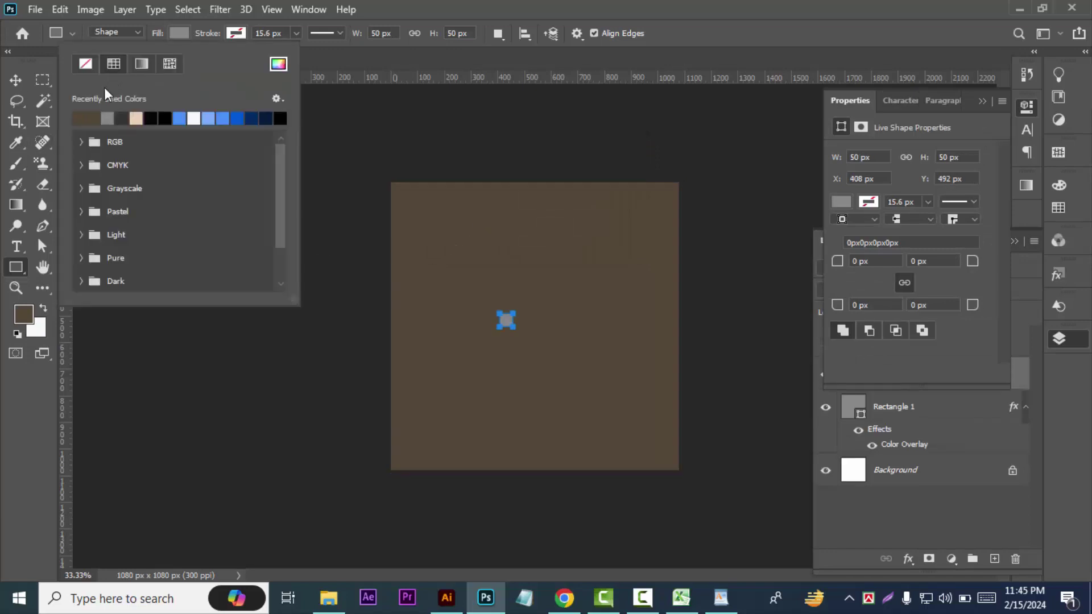
left_click(278, 63)
left_click(660, 307)
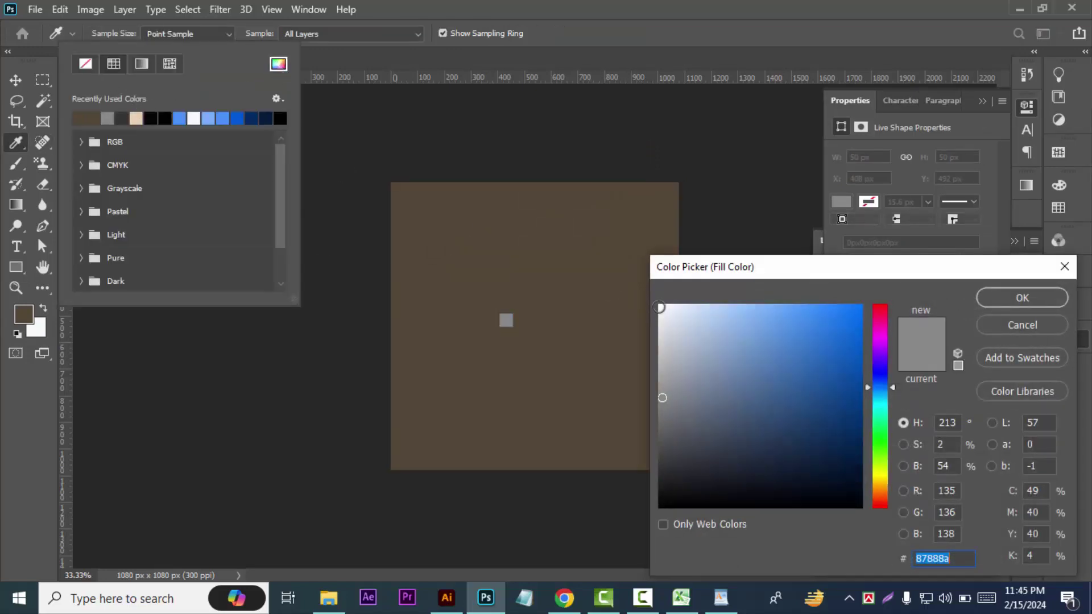
left_click(1022, 298)
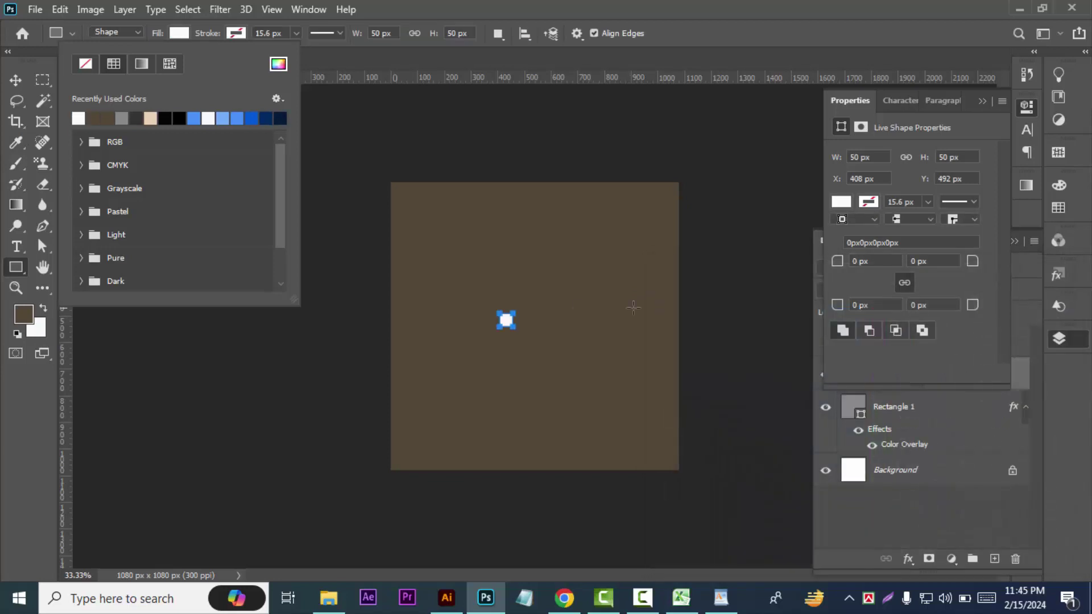
- Move the square to each canvas edge and drag guides to its inner edges
left_click(16, 80)
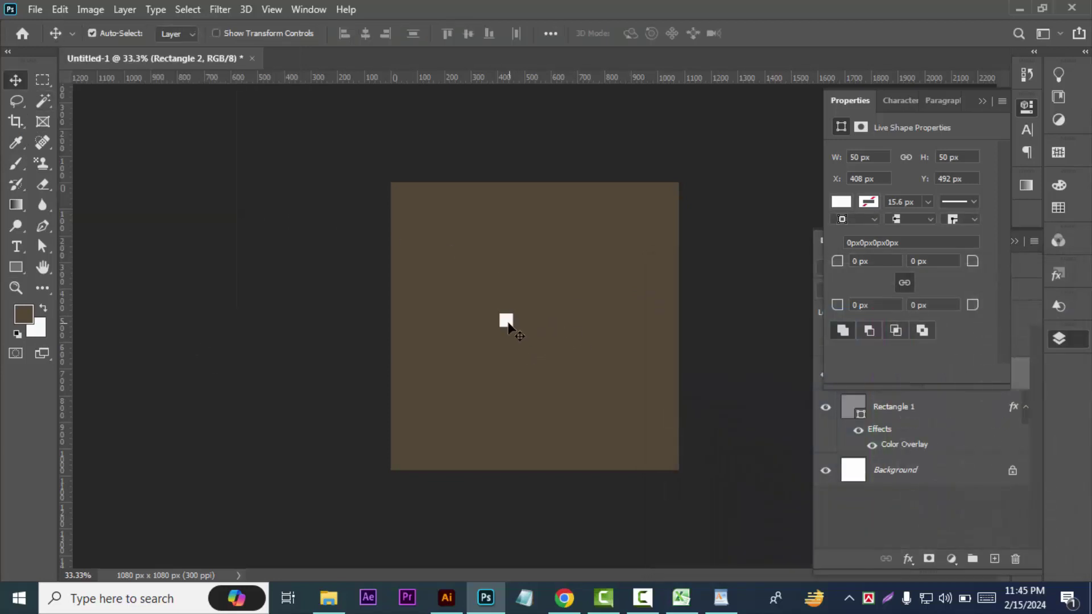
left_click_drag(509, 325, 400, 331)
mouse_move(67, 401)
left_mouse_down()
mouse_move(401, 414)
mouse_move(403, 372)
left_mouse_up()
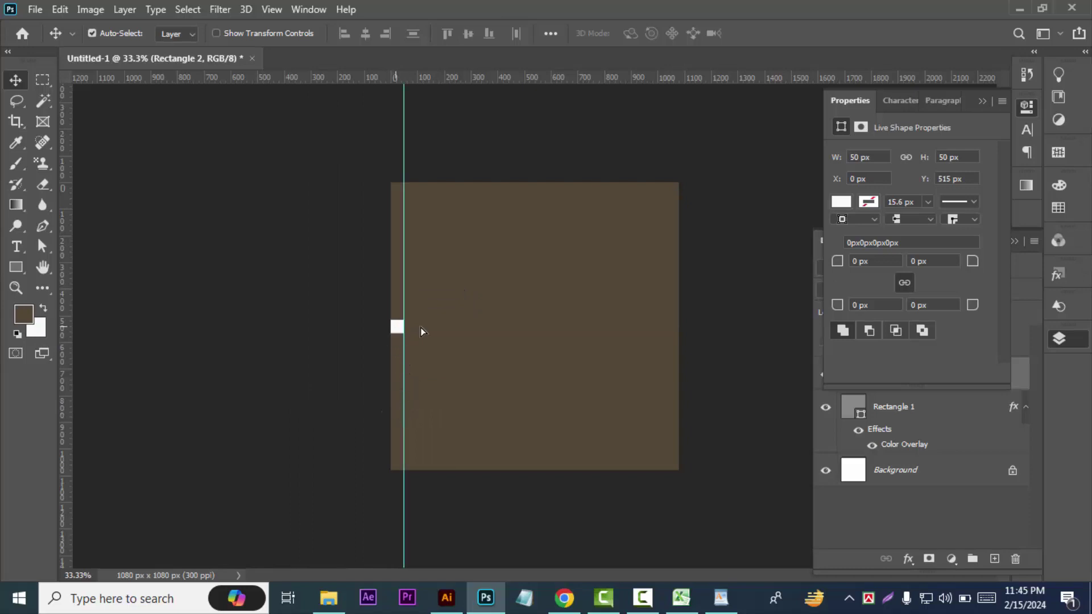
left_click_drag(397, 330, 671, 339)
mouse_move(67, 348)
left_mouse_down()
mouse_move(665, 370)
mouse_move(551, 463)
left_mouse_up()
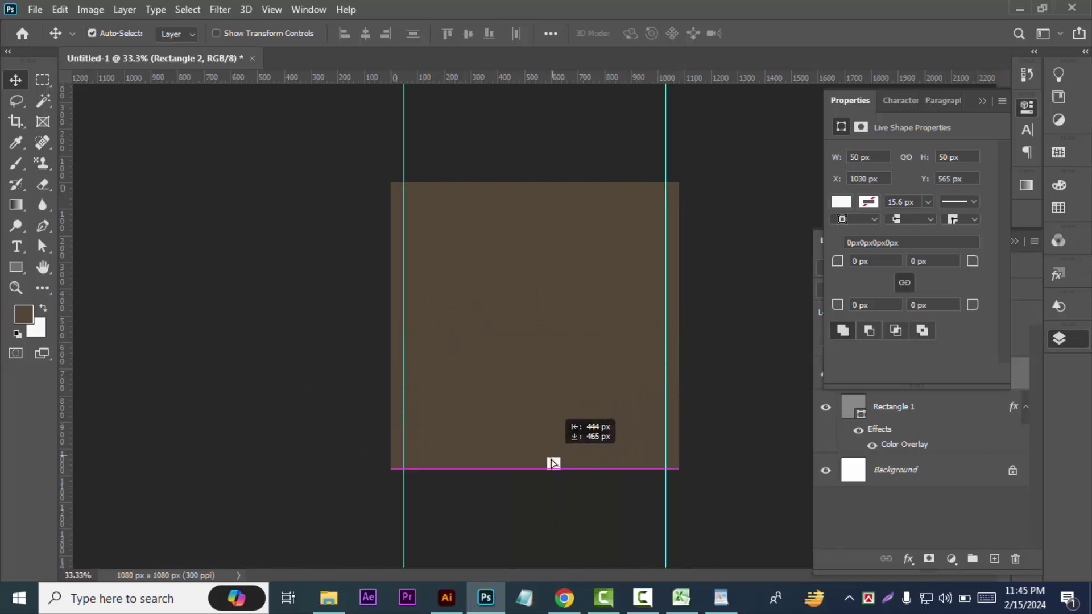
mouse_move(496, 80)
left_mouse_down()
mouse_move(546, 458)
mouse_move(549, 191)
left_mouse_up()
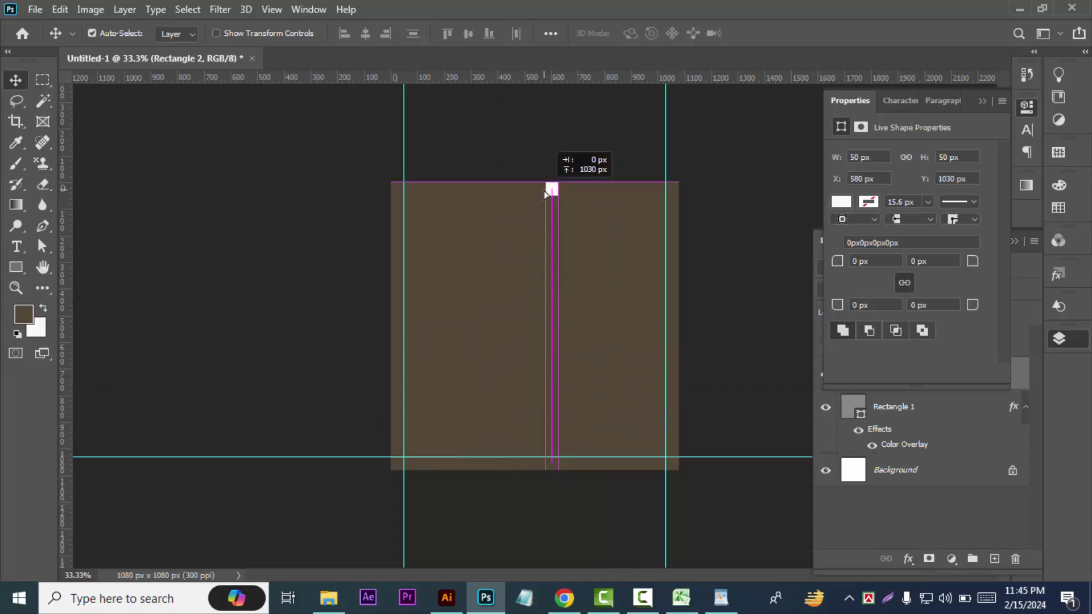
left_click_drag(533, 80, 549, 195)
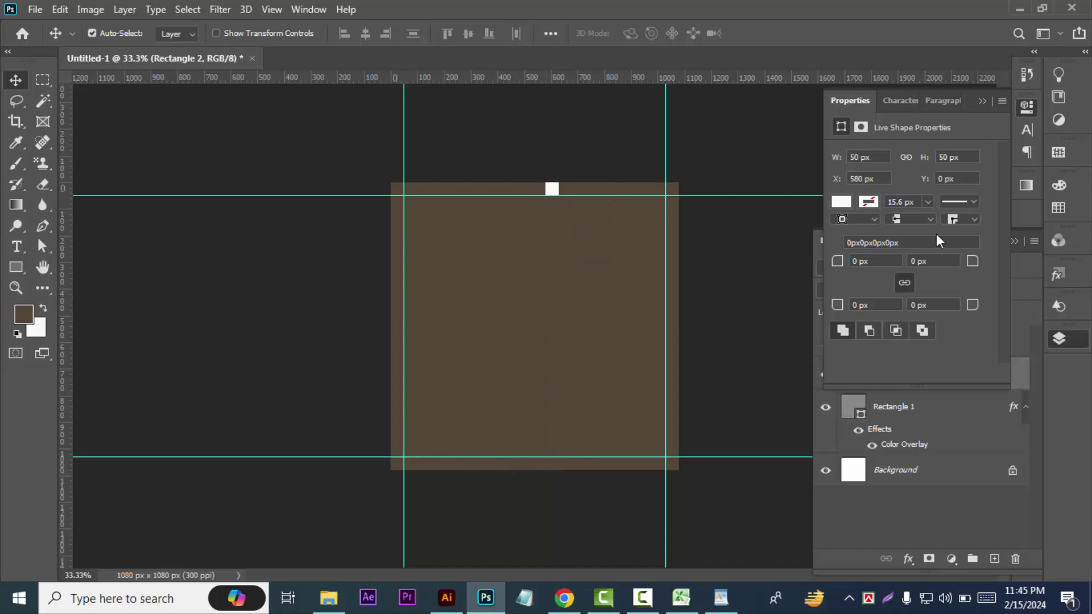
left_click(983, 102)
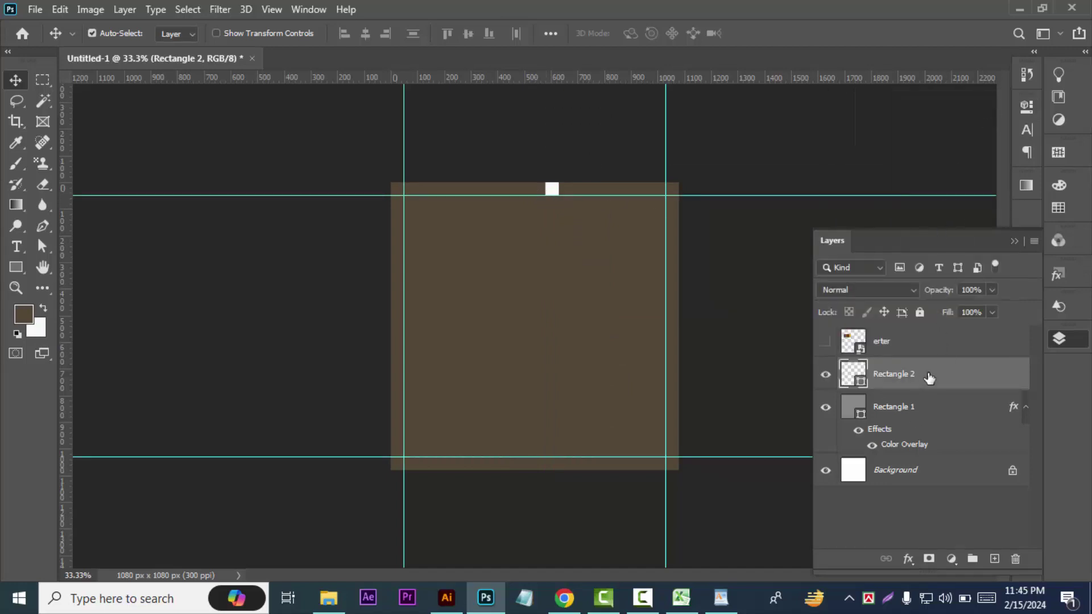
- Delete the white square and change Rectangle 1's overlay to charcoal #373636
key("Delete")
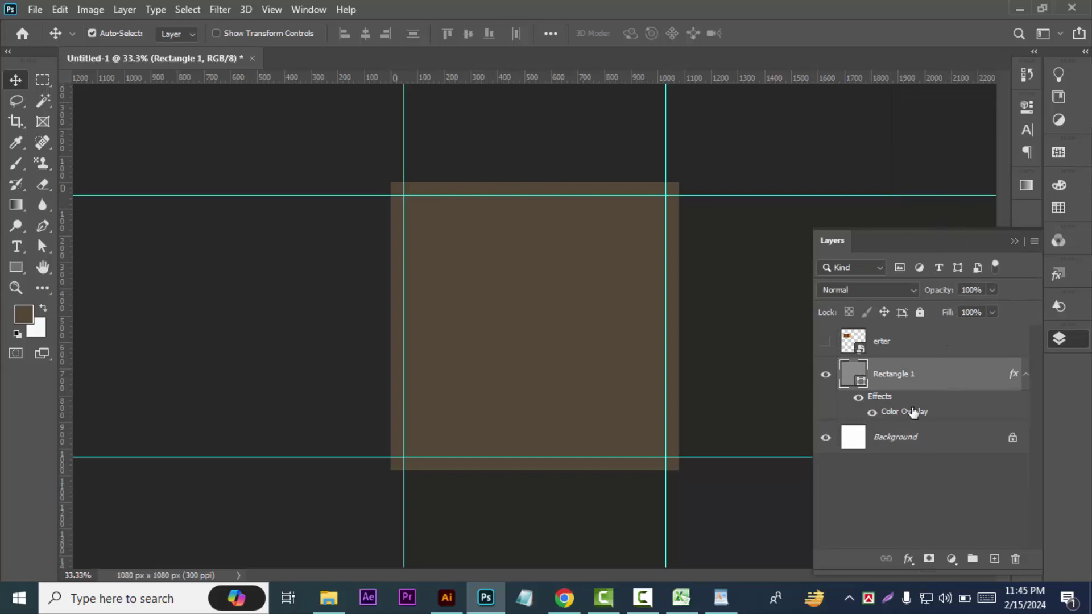
double_click(904, 412)
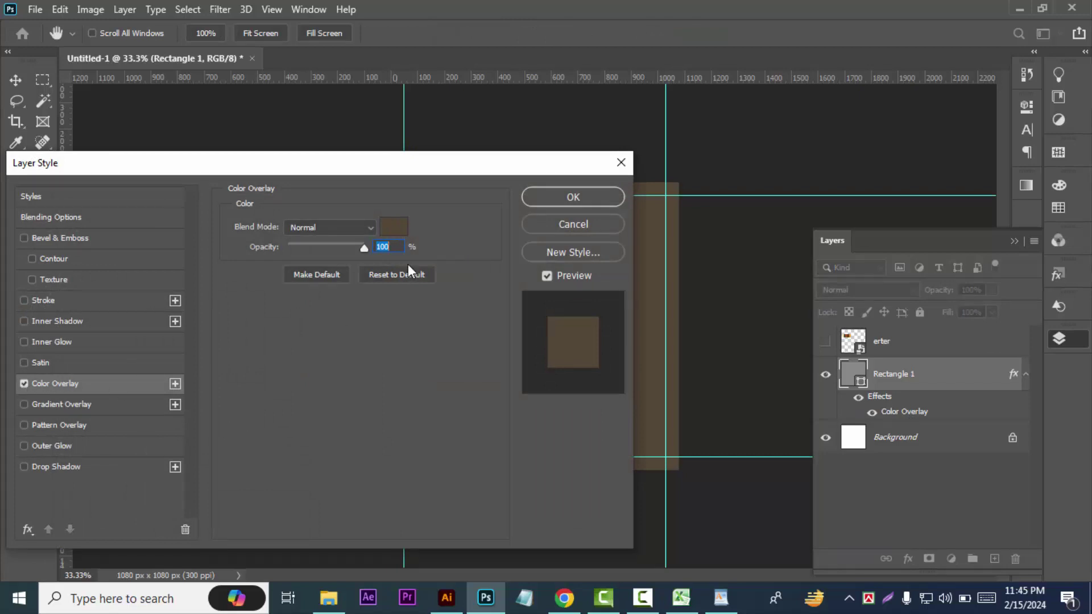
left_click(397, 228)
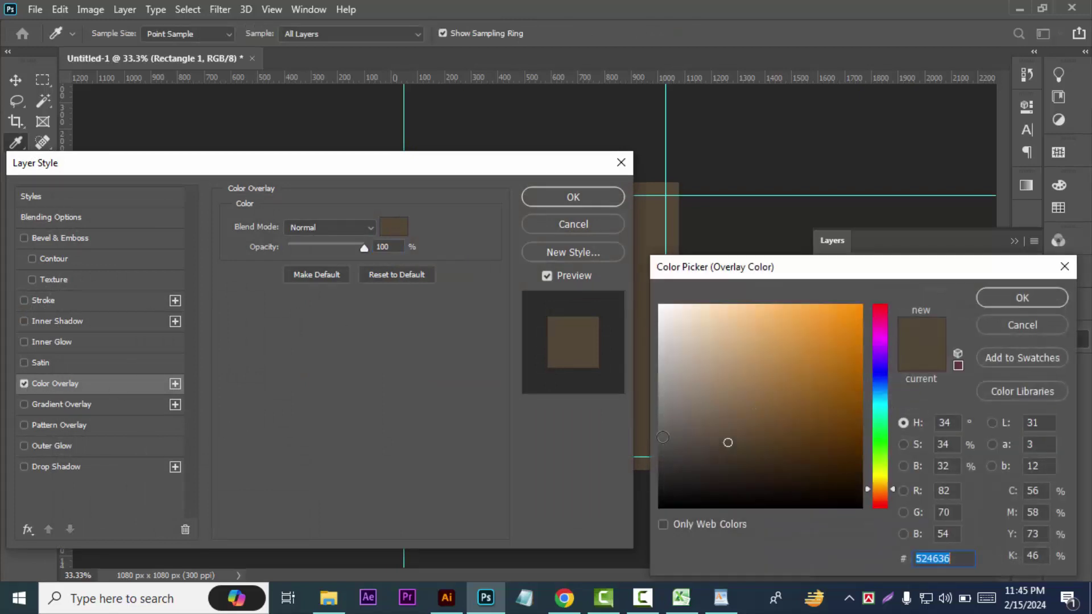
left_click(664, 464)
left_click(703, 458)
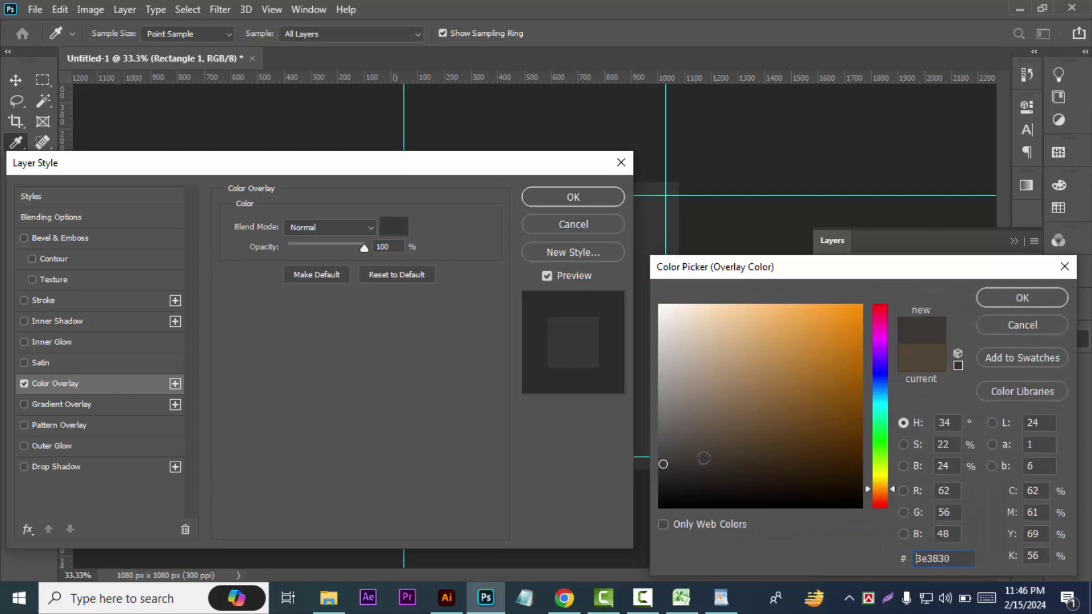
left_click(664, 464)
left_click(1018, 296)
left_click(573, 197)
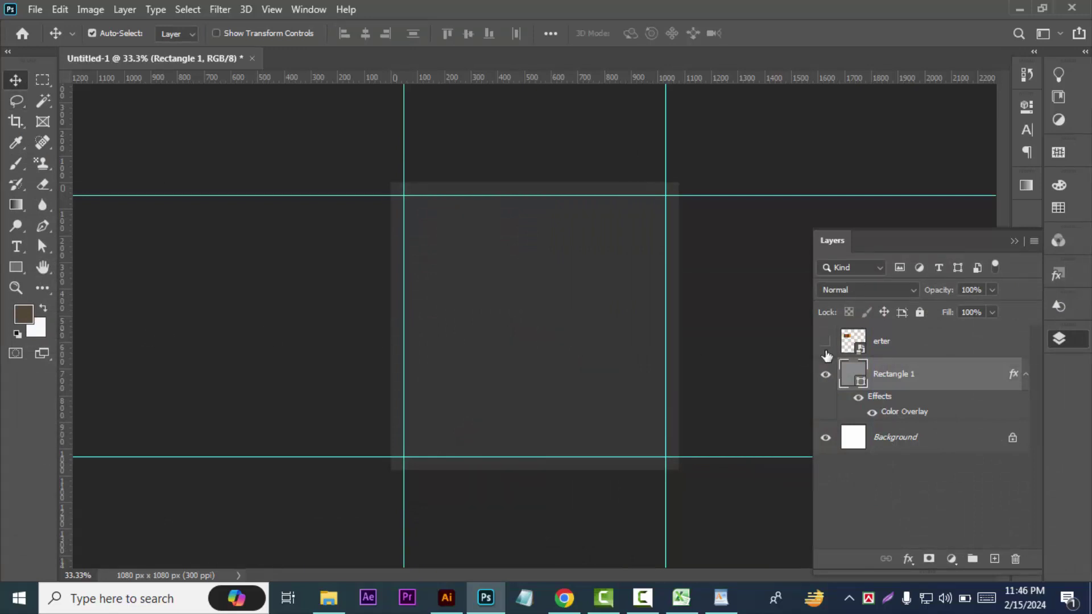
left_click(17, 267)
left_click(67, 298)
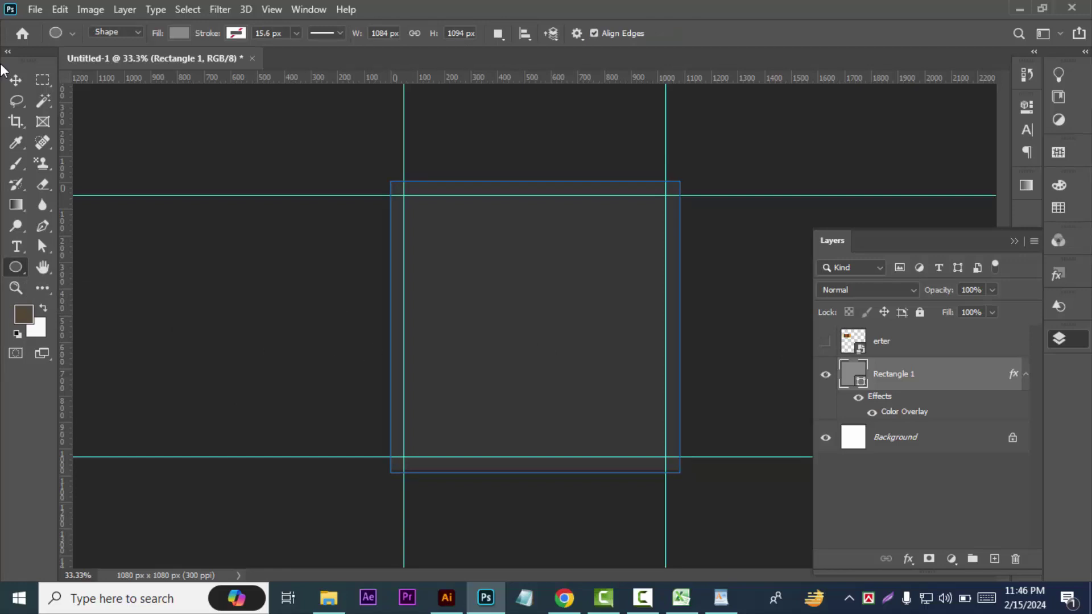
- Add a new layer named BG above Rectangle 1, then delete it
left_click(16, 80)
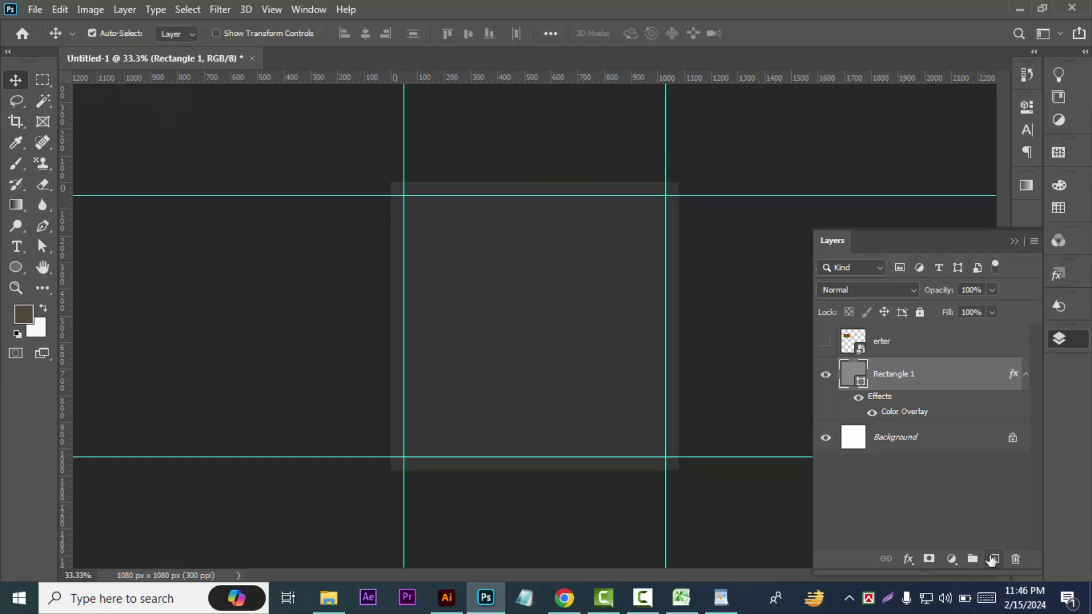
left_click(994, 558)
double_click(883, 374)
type("BG")
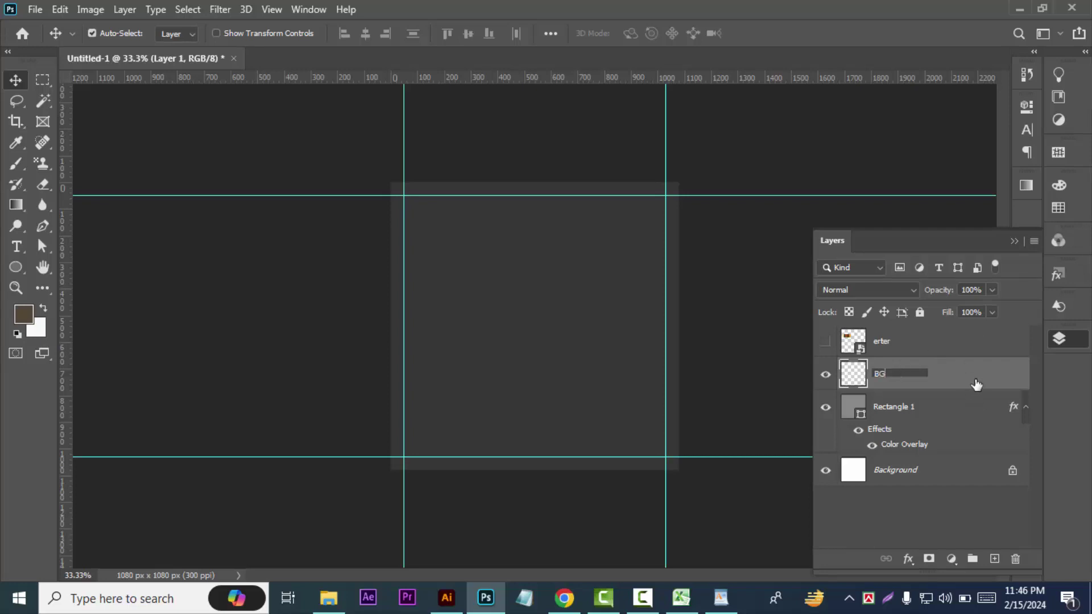
key("Return")
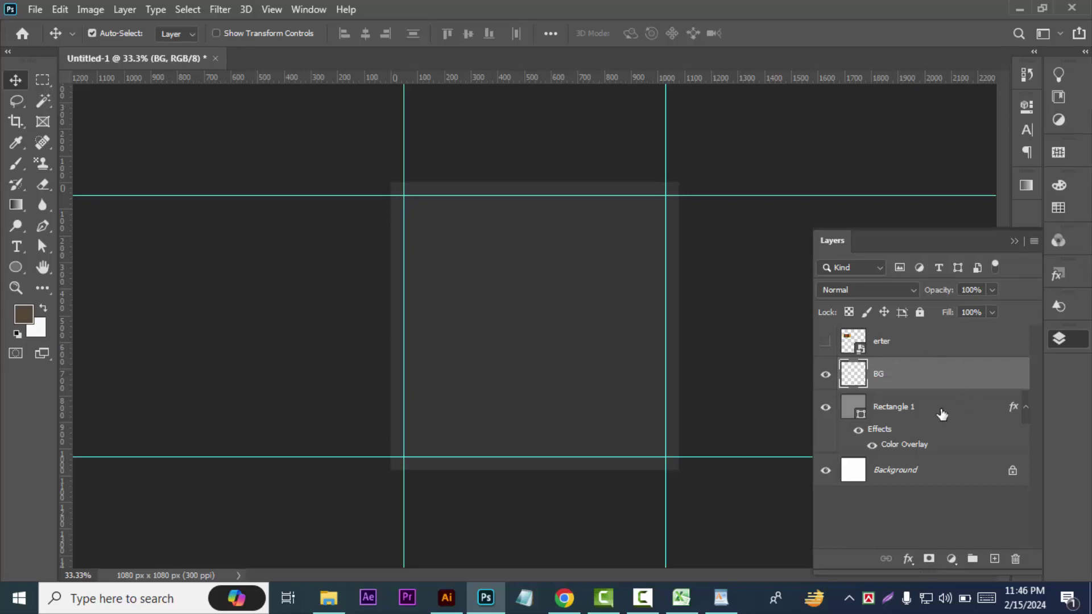
left_click_drag(942, 414, 939, 378)
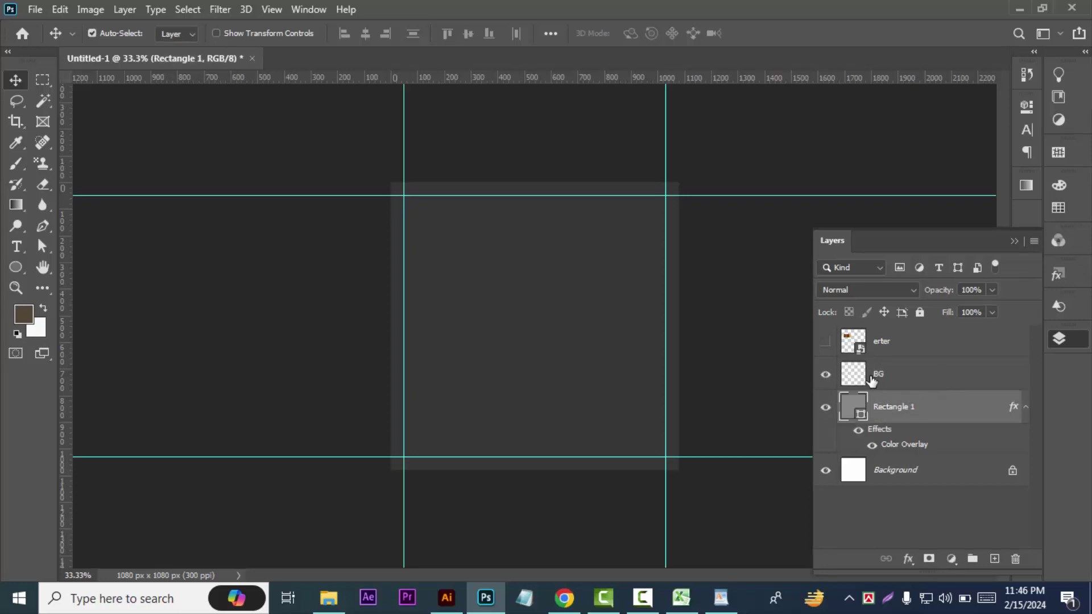
left_click(939, 374)
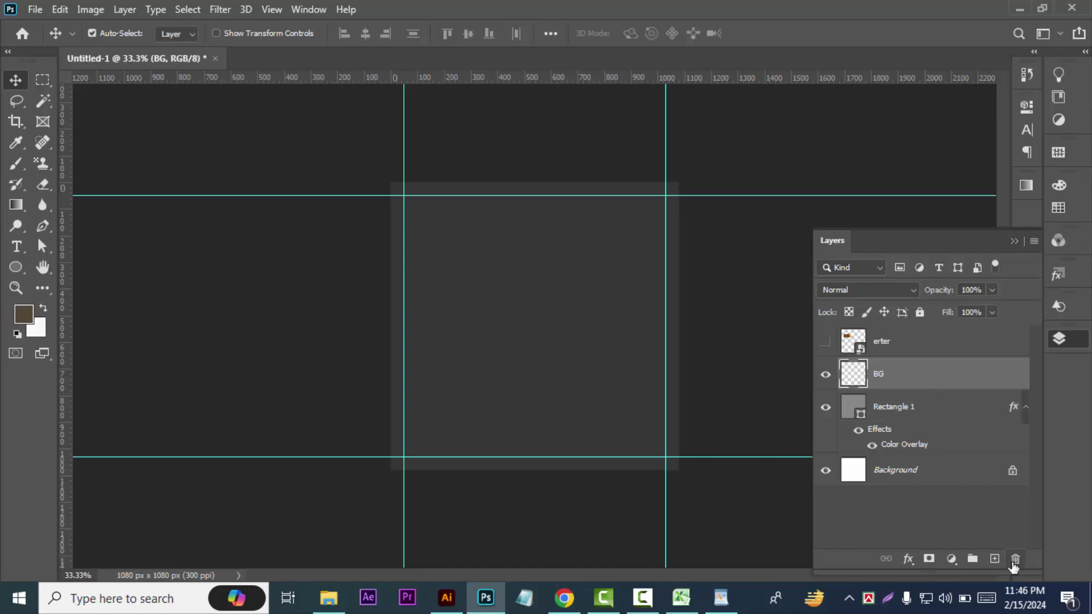
left_click(1015, 560)
- Create a layer group named BG holding Rectangle 1 and collapse it
left_click(972, 558)
double_click(902, 367)
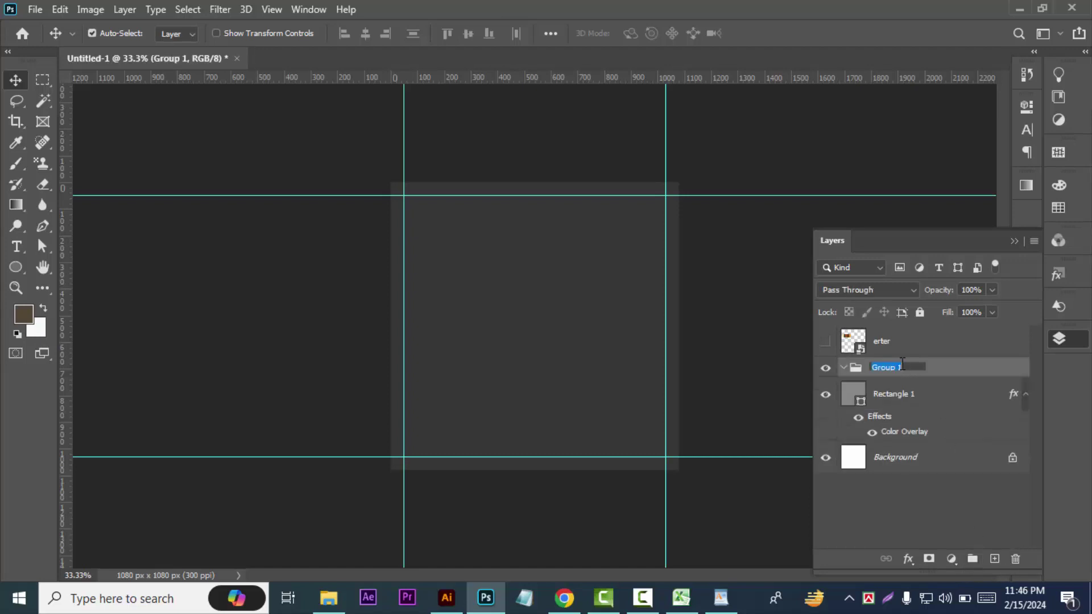
type("BG")
key("Return")
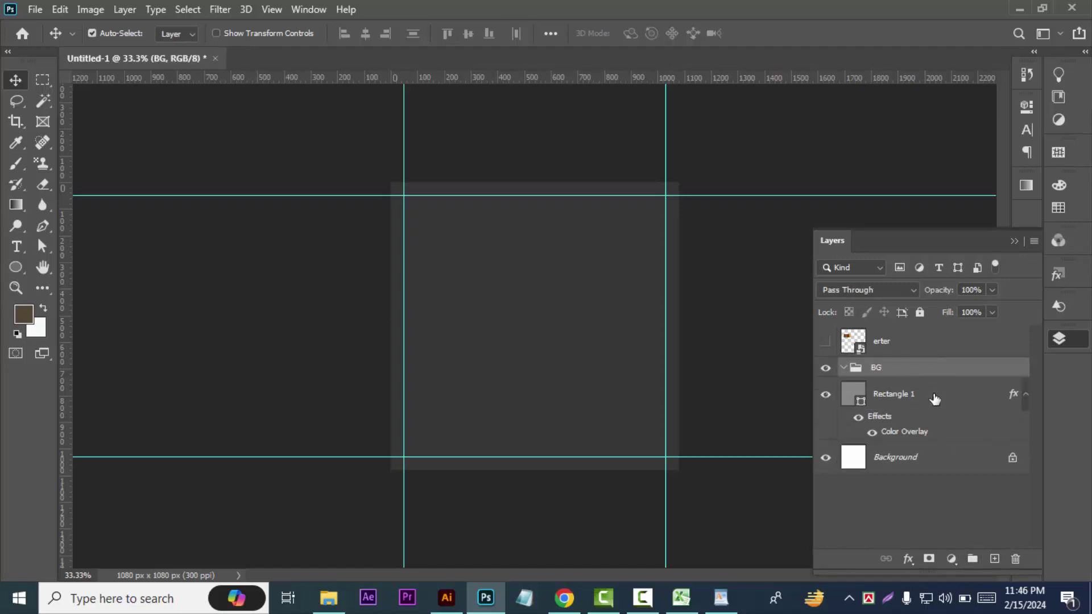
left_click(935, 395)
left_click(842, 368)
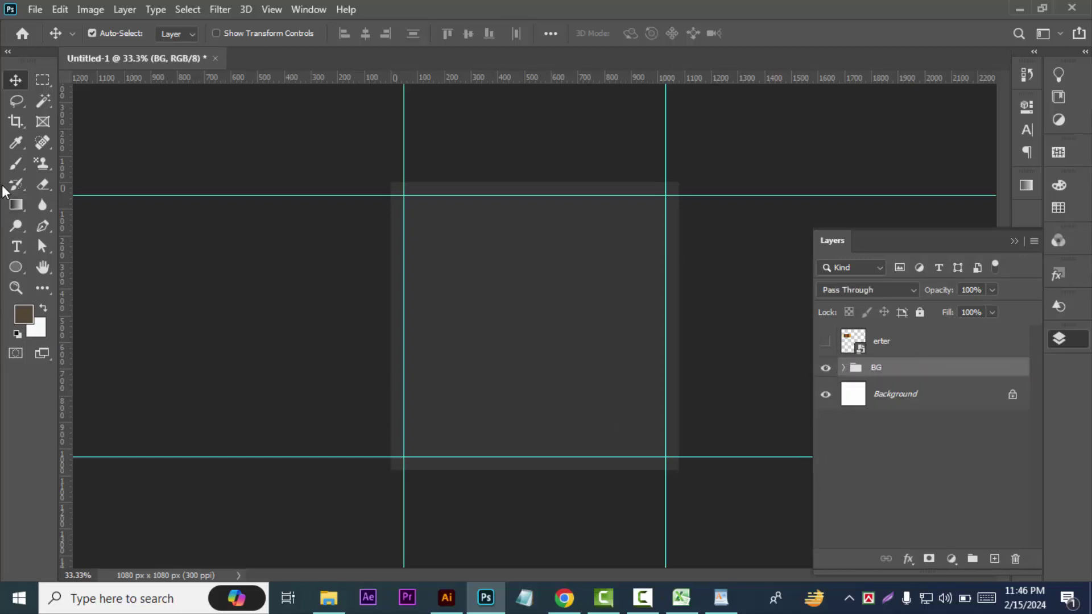
- Draw a large ellipse circle over the canvas and show the swatch layer
left_click(15, 267)
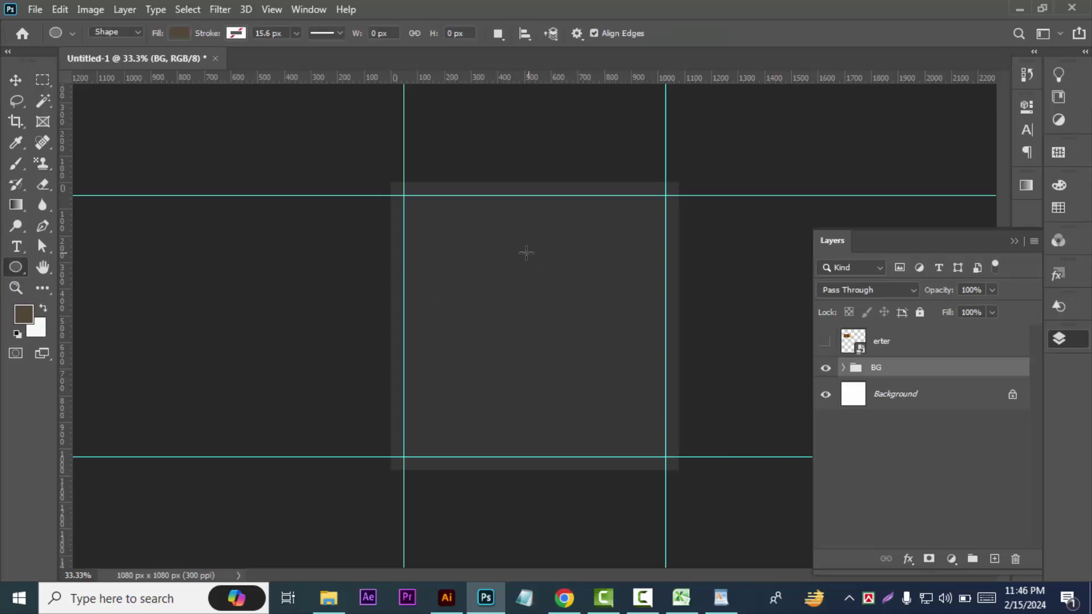
mouse_move(515, 246)
left_mouse_down()
mouse_move(664, 388)
mouse_move(671, 373)
left_mouse_up()
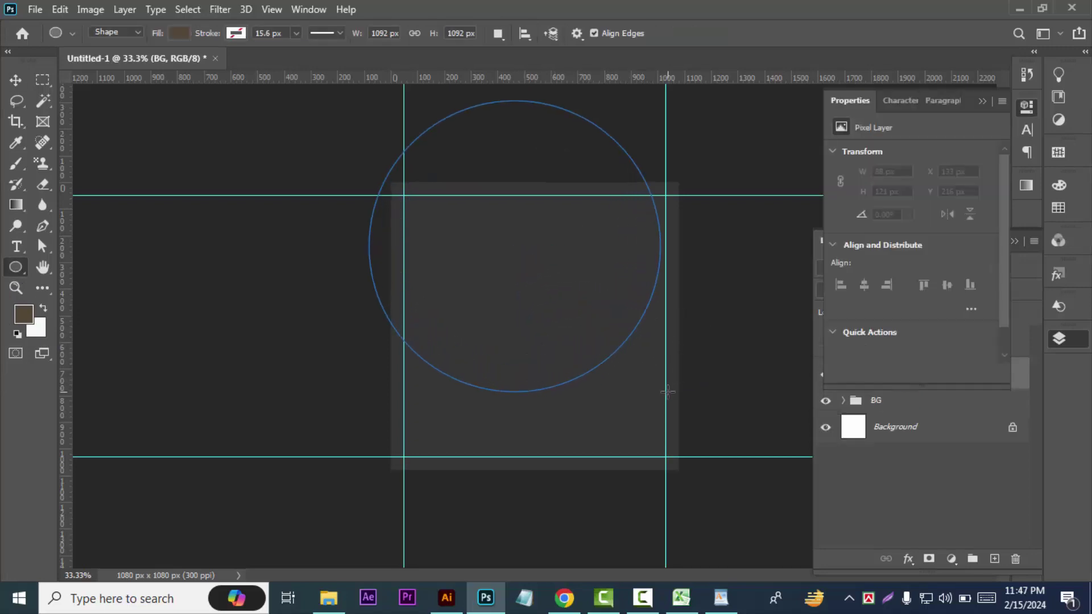
left_click(982, 102)
left_click(826, 342)
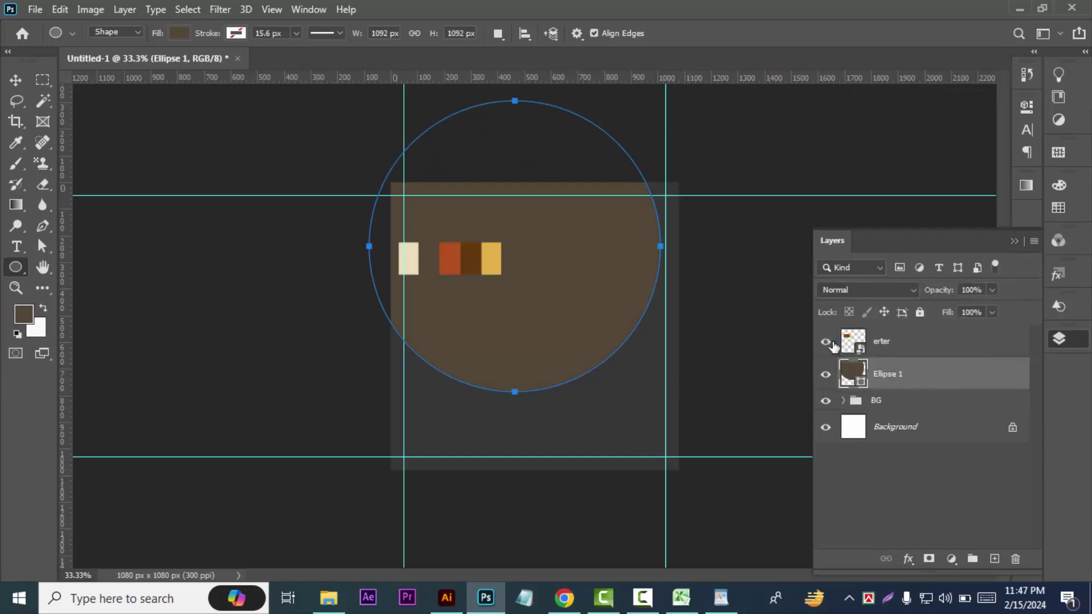
left_click(15, 80)
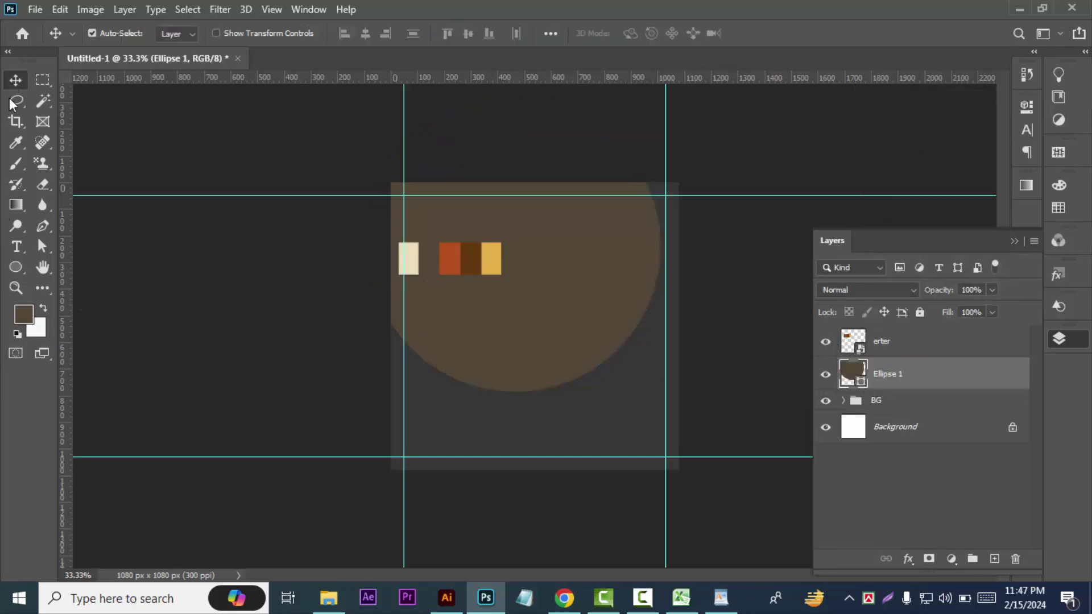
- Sample the gold swatch, adjust the foreground to orange f9a809, and hide the swatches
left_click(16, 143)
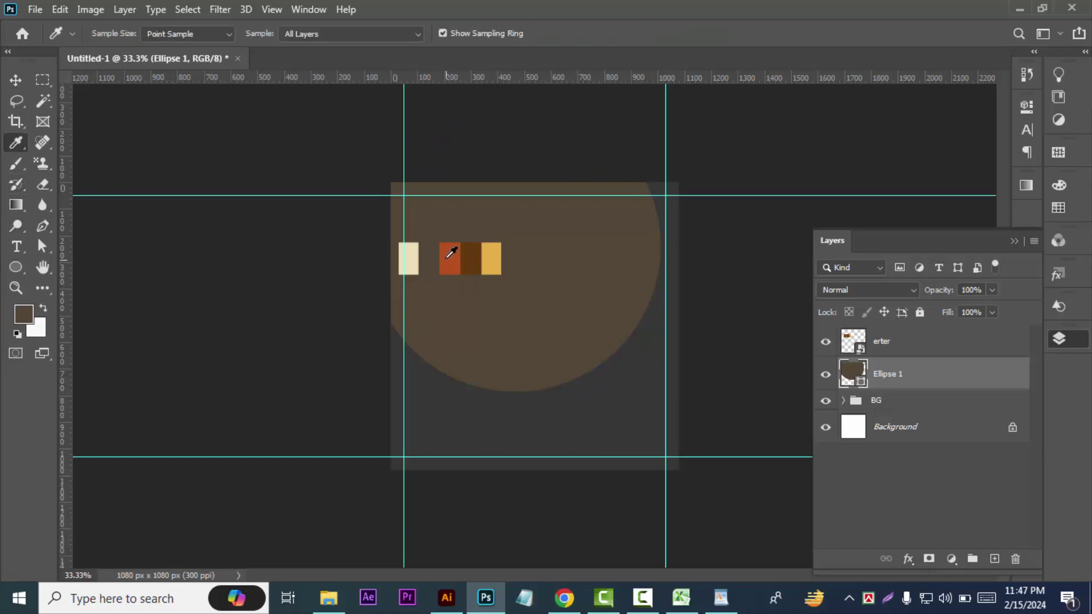
left_click(484, 256)
left_click(24, 317)
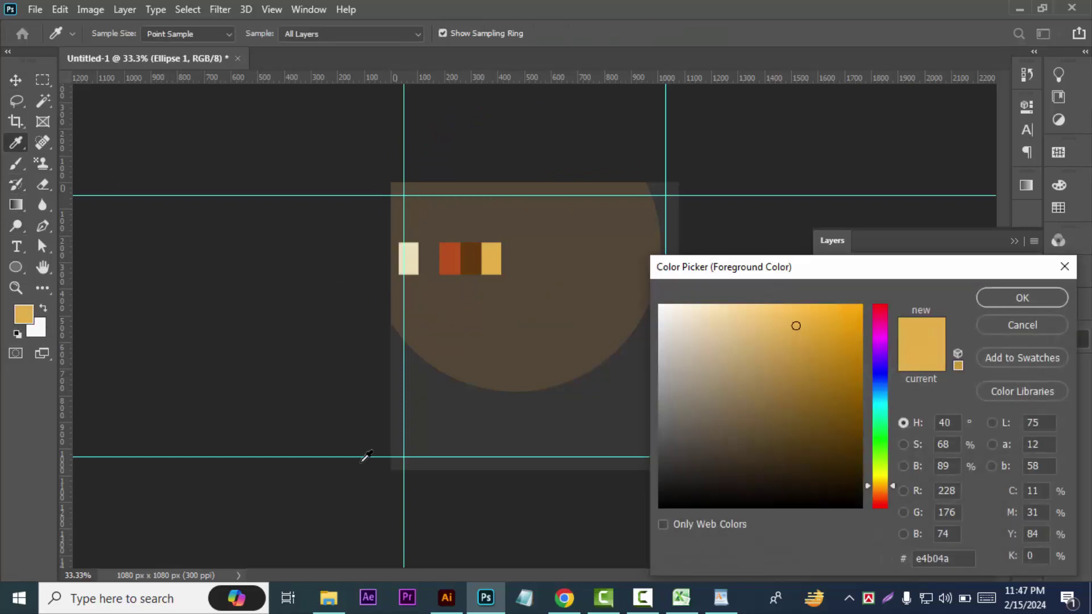
left_click(855, 309)
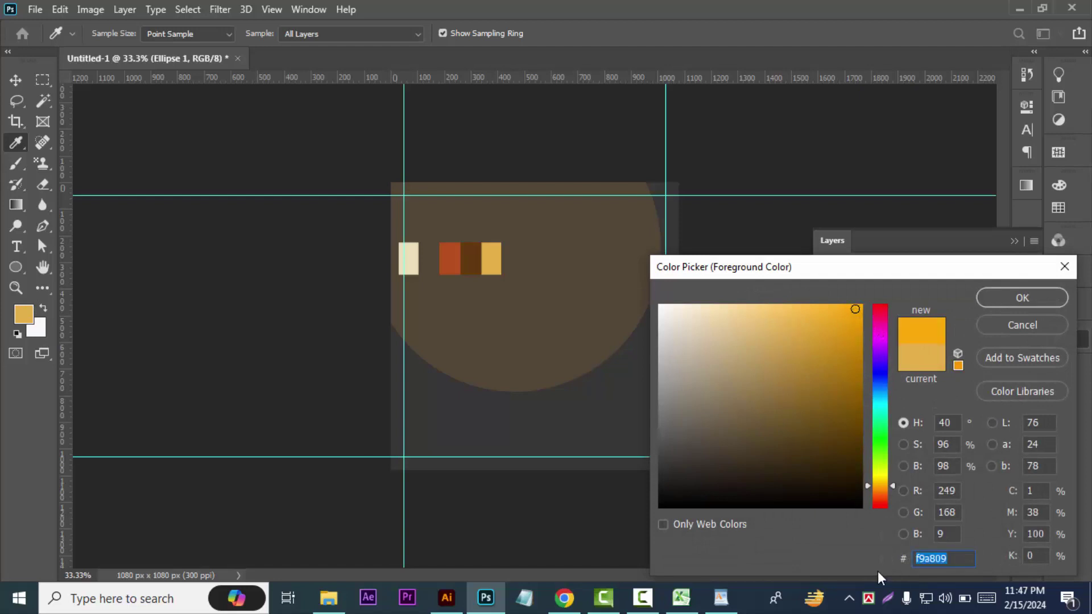
left_click(1022, 298)
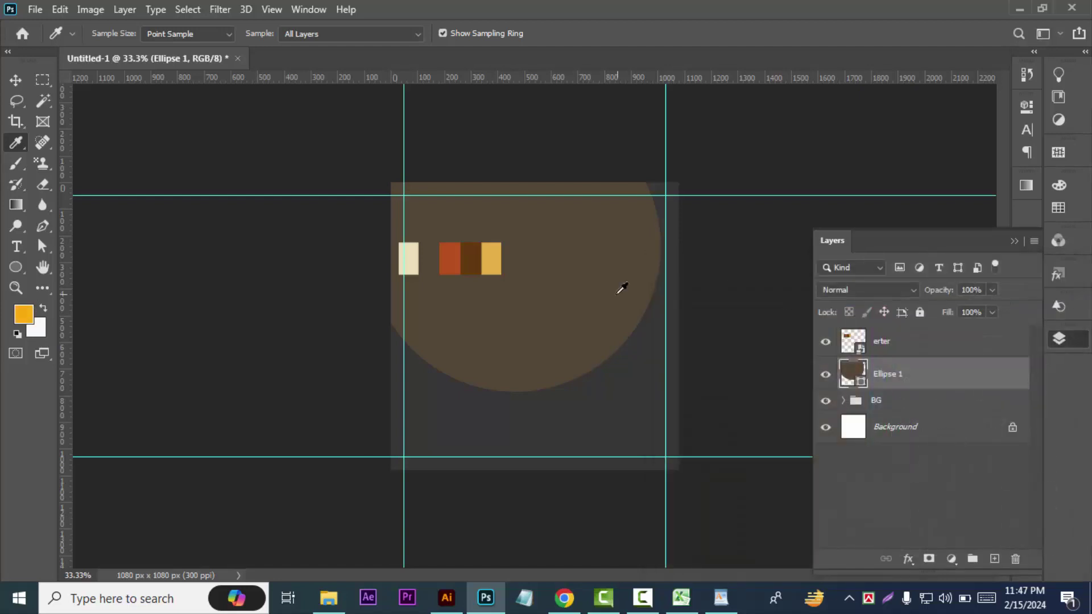
left_click(825, 341)
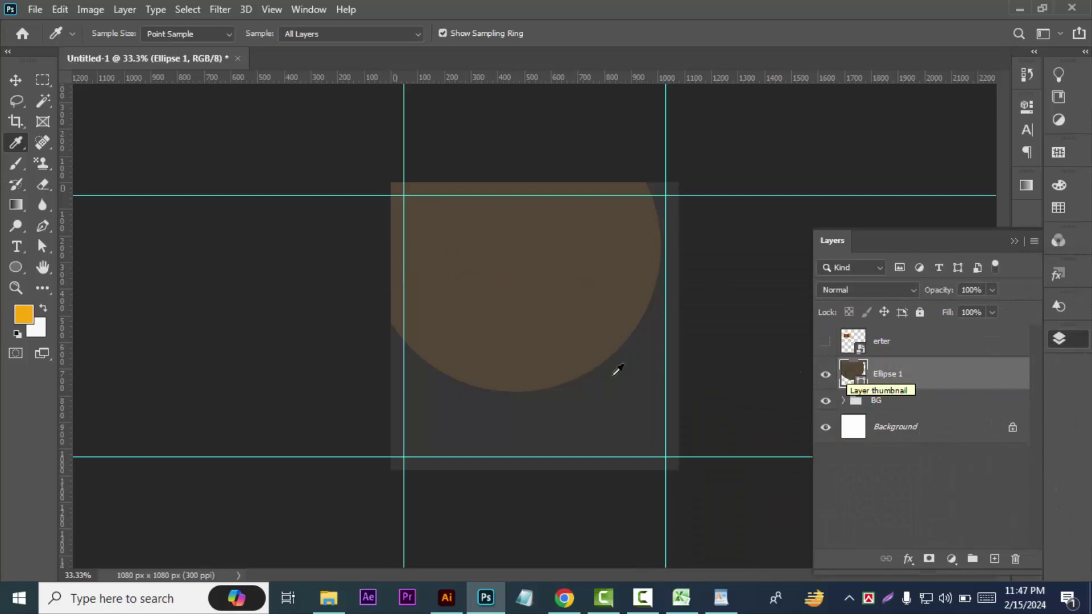
- Set the circle's shape fill to orange #f9a809
left_click(18, 267)
left_click(179, 33)
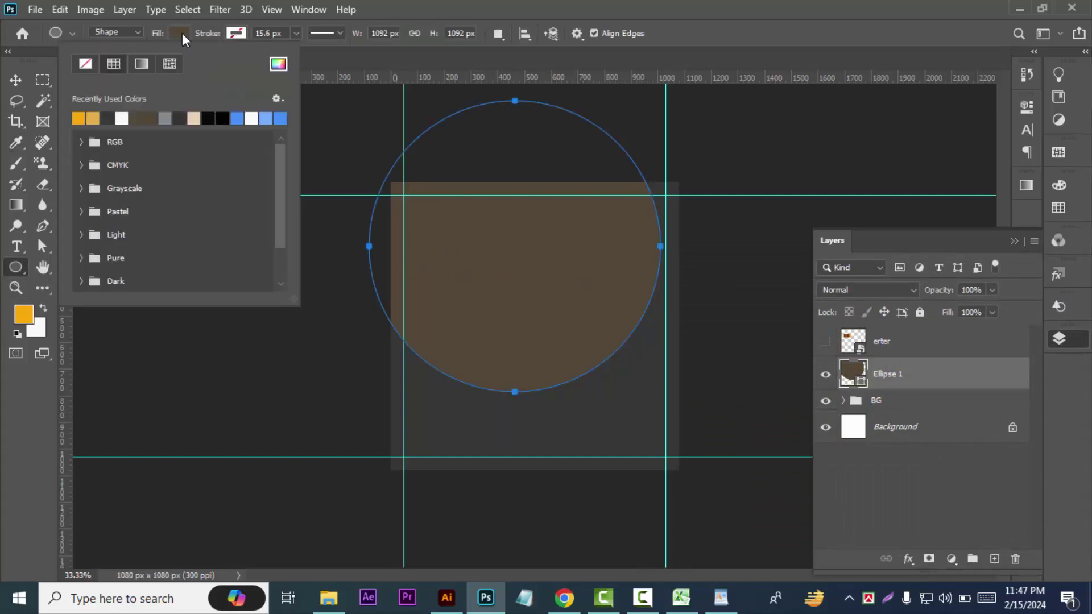
left_click(278, 64)
type("f9a809")
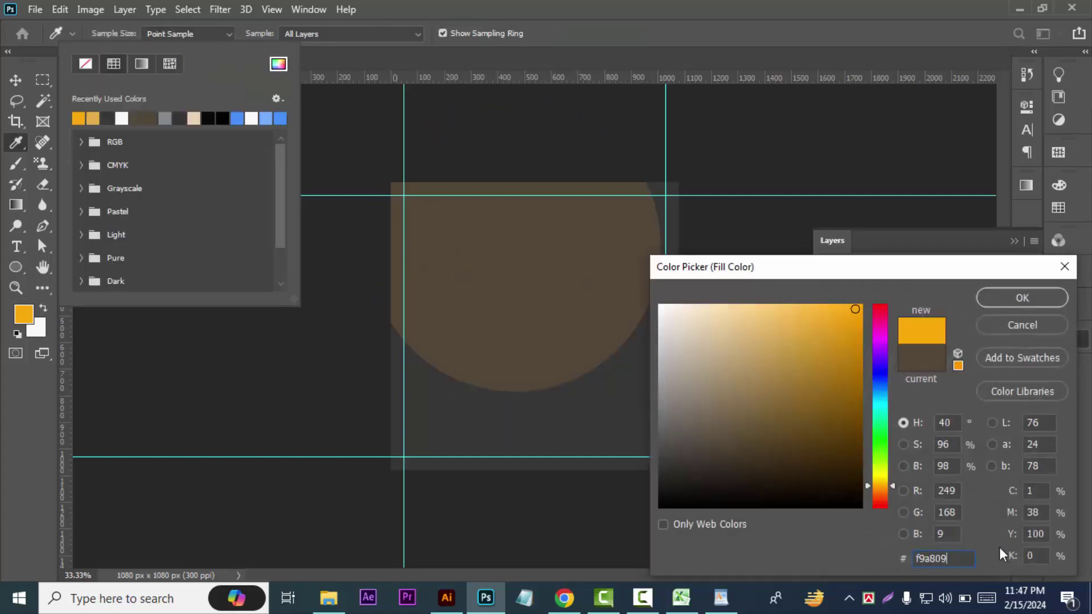
left_click(1040, 299)
left_click(15, 80)
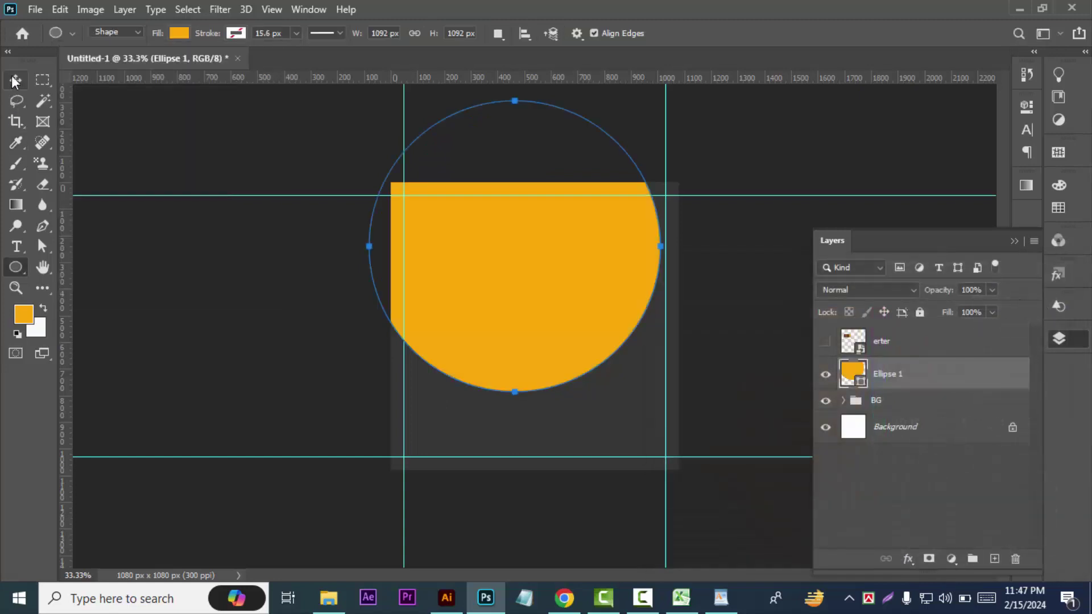
- Enlarge the orange circle about 115%, shift it right, and duplicate it as Ellipse 1 copy
mouse_move(520, 320)
left_mouse_down()
mouse_move(577, 289)
mouse_move(523, 324)
left_mouse_up()
key("ctrl+t")
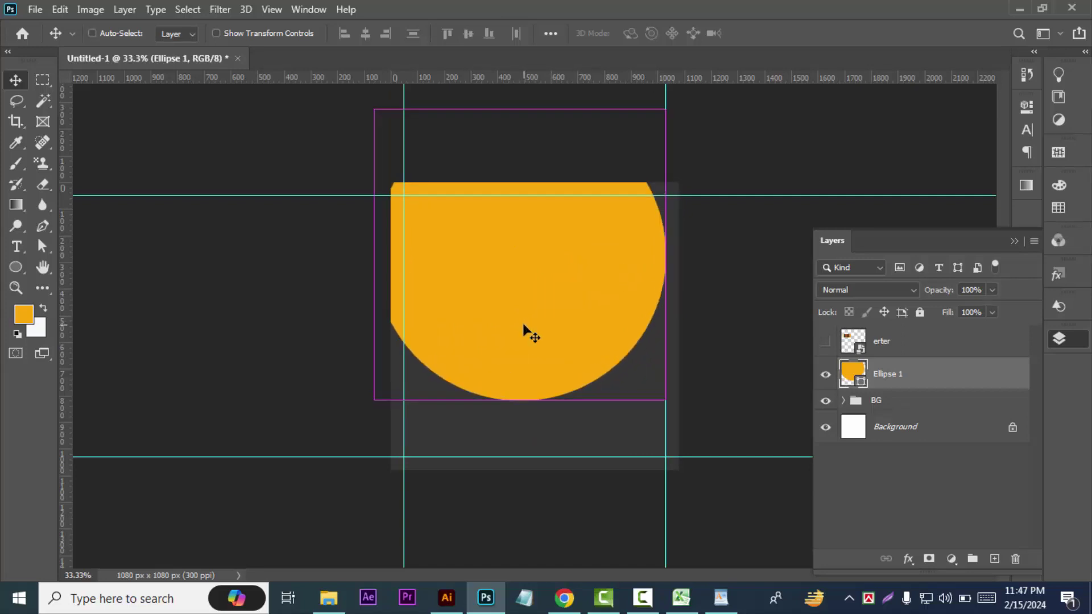
left_click_drag(664, 400, 685, 419)
left_click_drag(591, 324, 663, 302)
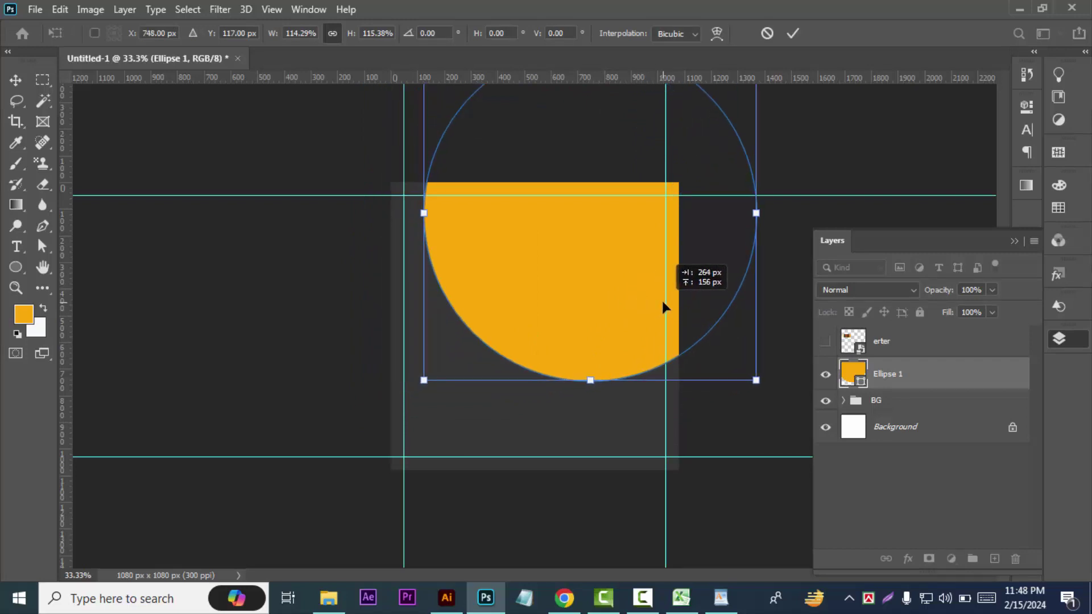
key("Return")
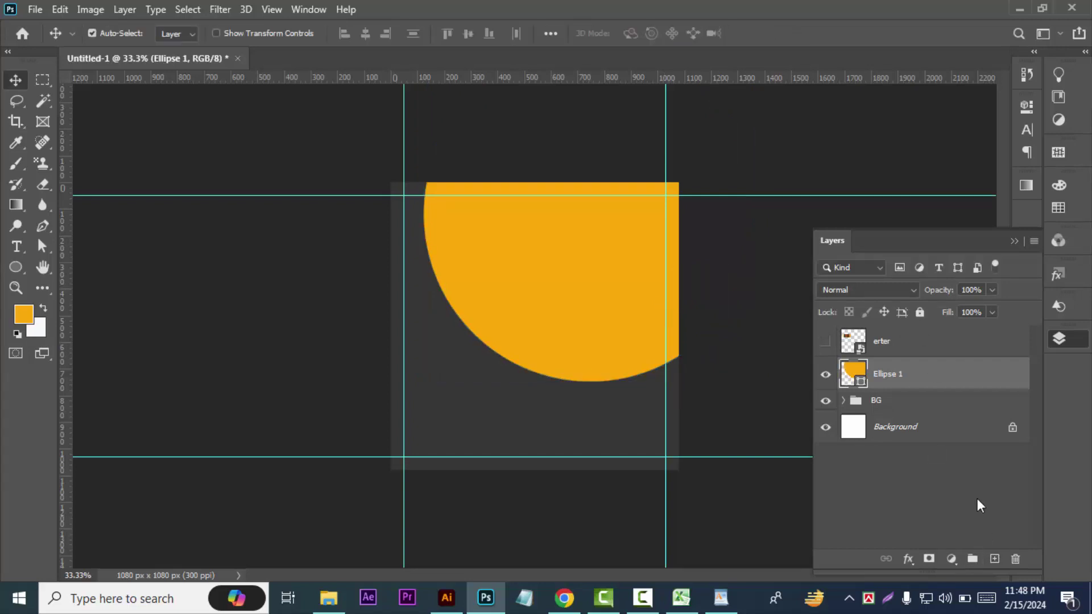
left_click_drag(959, 392, 995, 560)
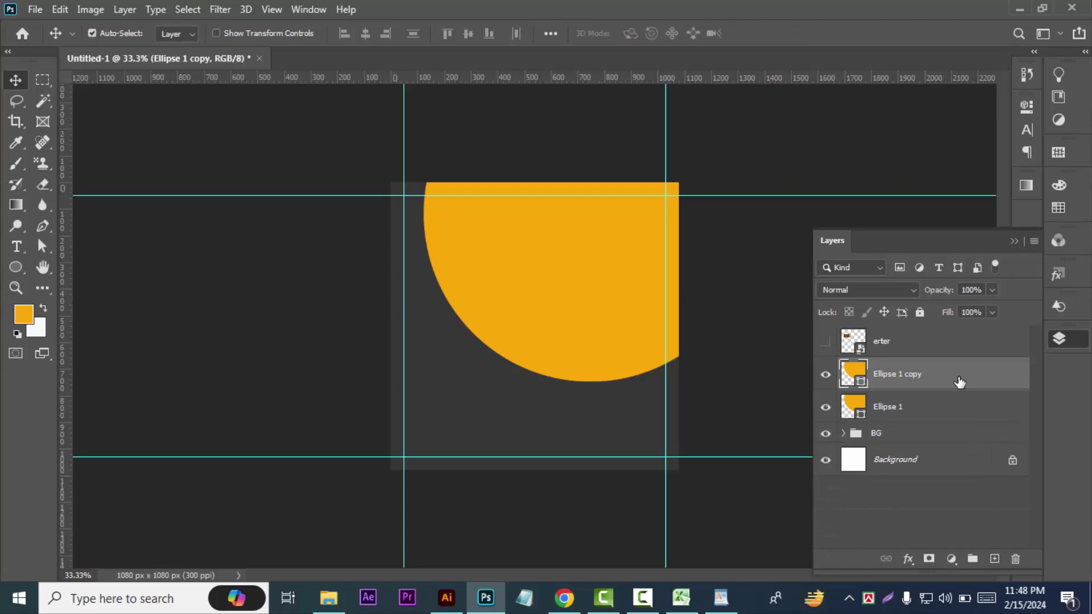
- Scale the original Ellipse 1 slightly larger than its copy
left_click(16, 267)
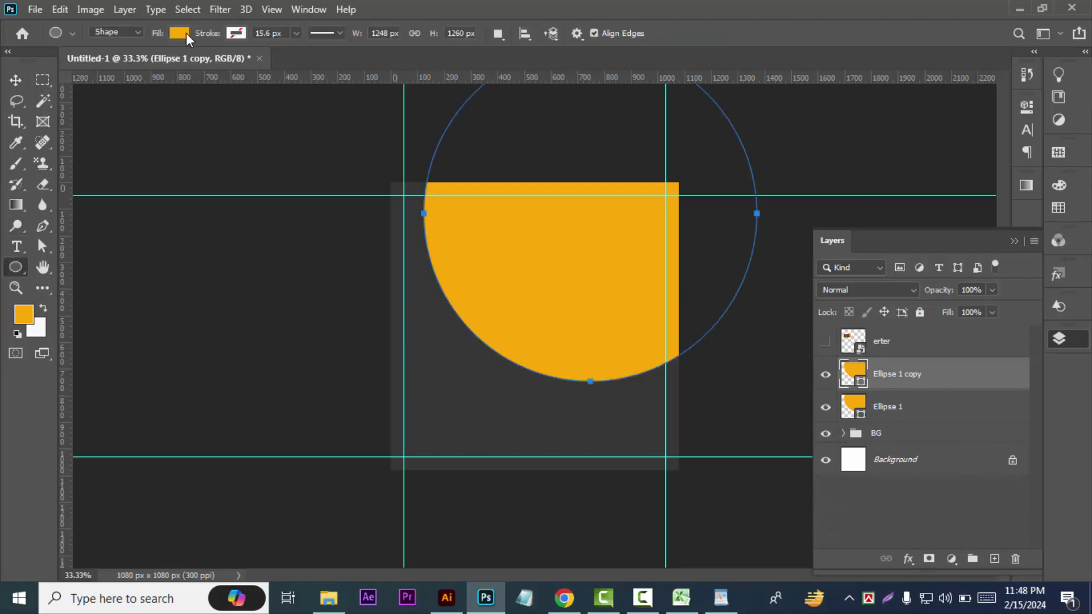
key("v")
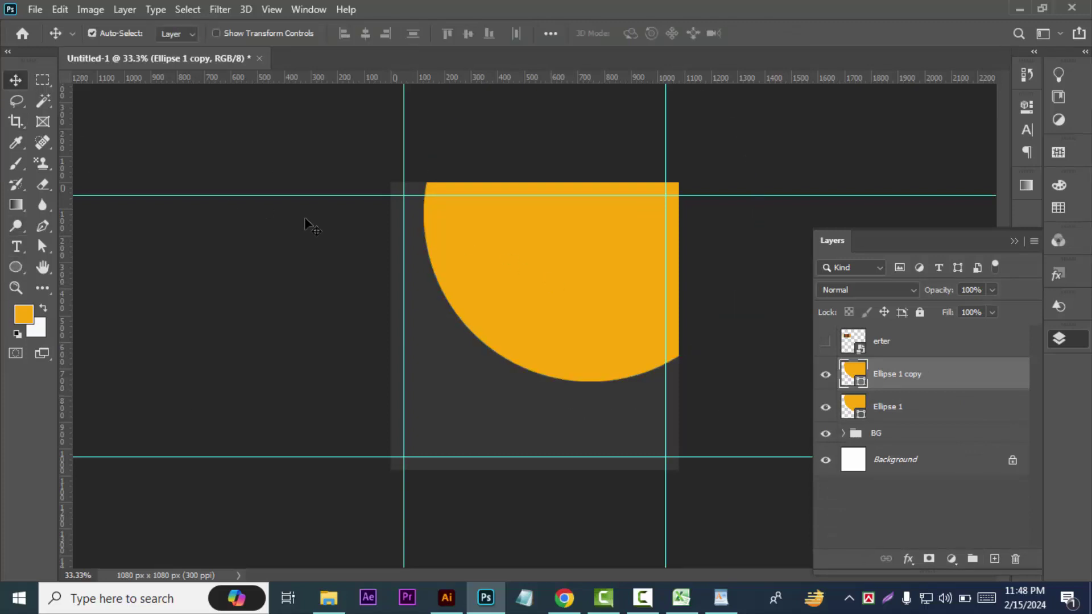
left_click(953, 412)
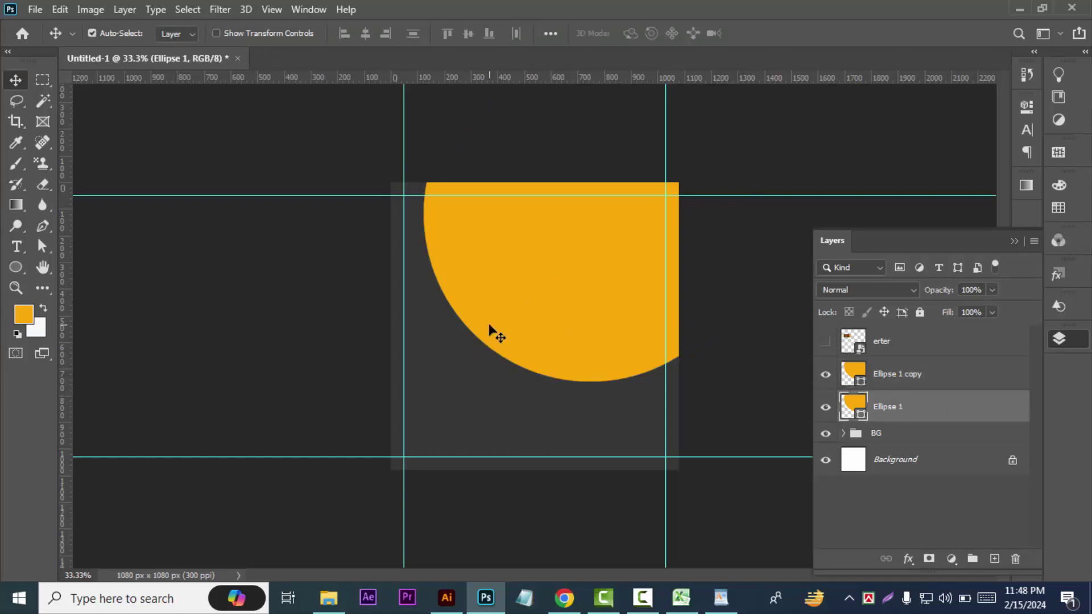
key("ctrl+t")
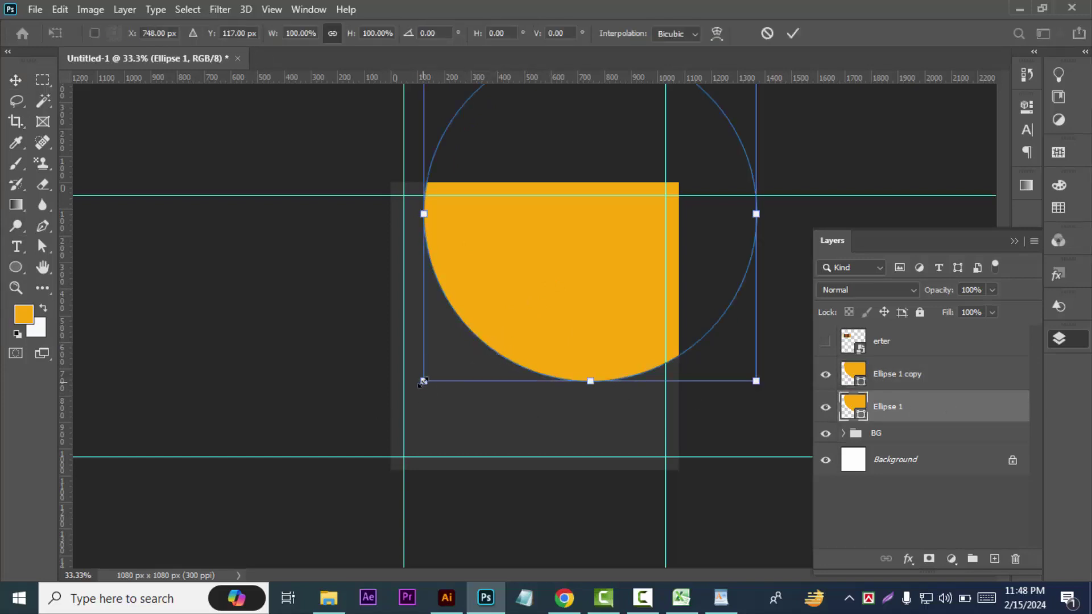
left_click_drag(755, 381, 773, 393)
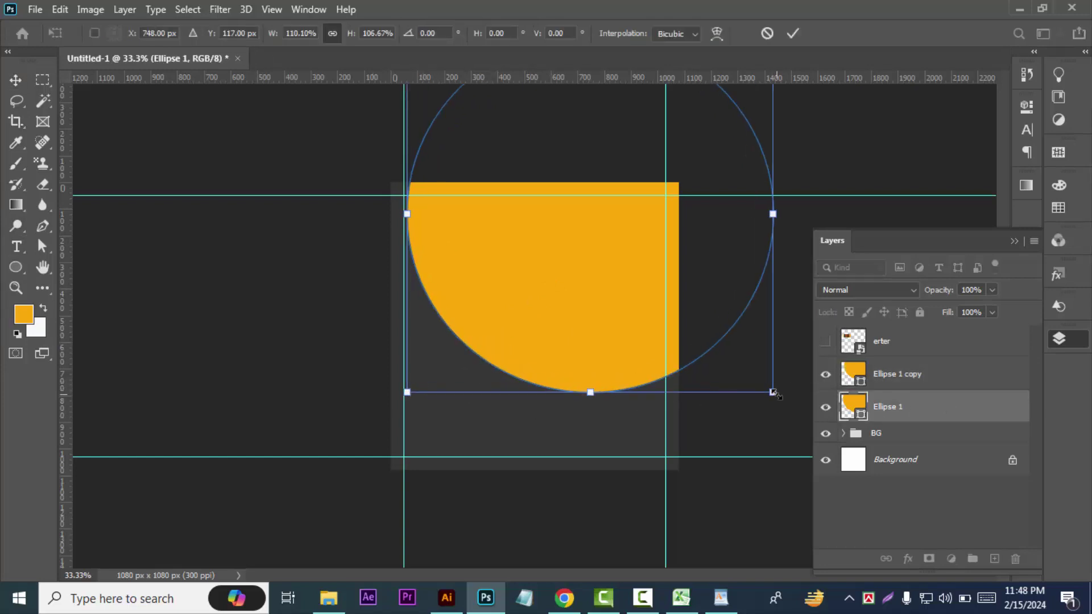
left_click(16, 267)
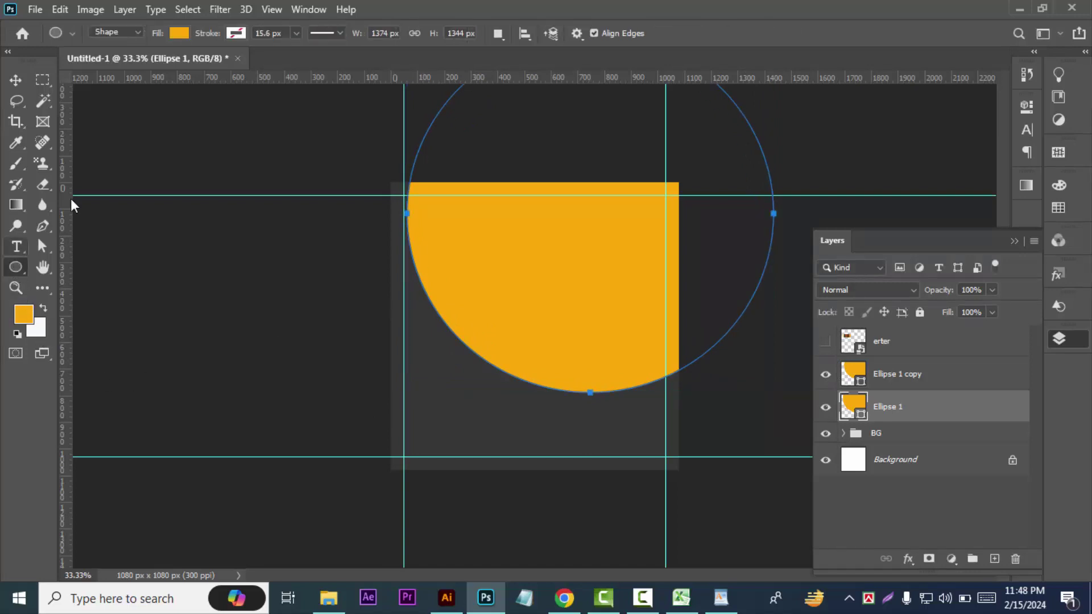
- Recolour Ellipse 1's fill to darker orange #c88707
left_click(184, 32)
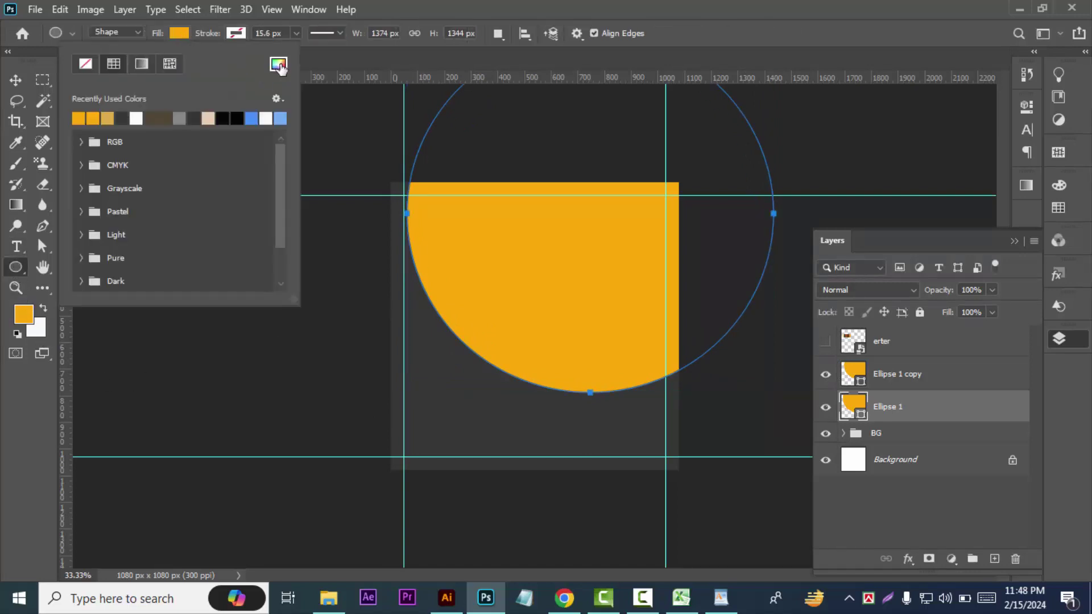
left_click(278, 63)
left_click(858, 392)
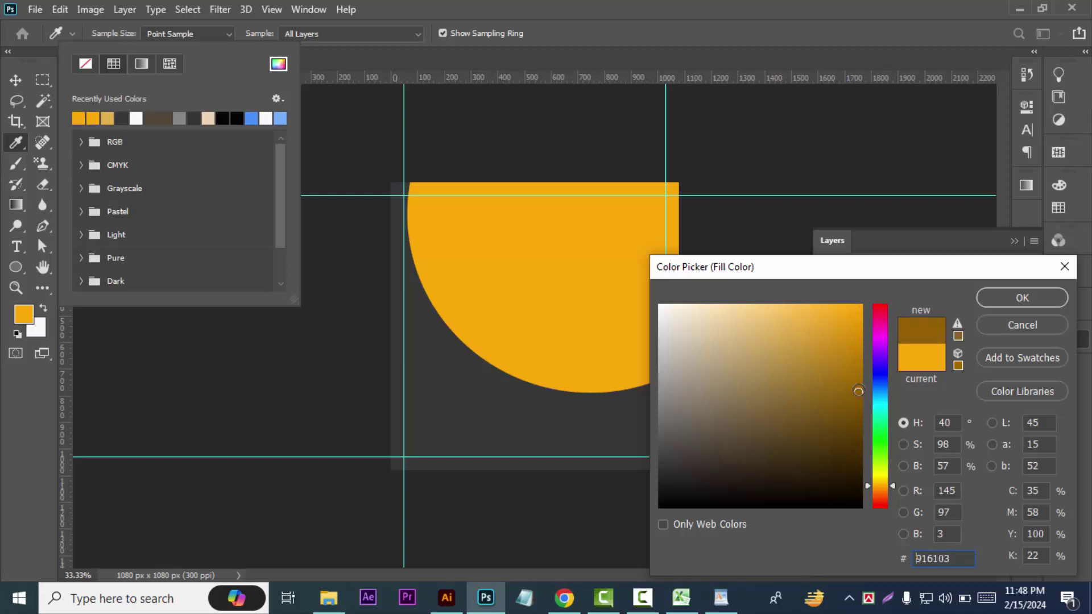
left_click(922, 357)
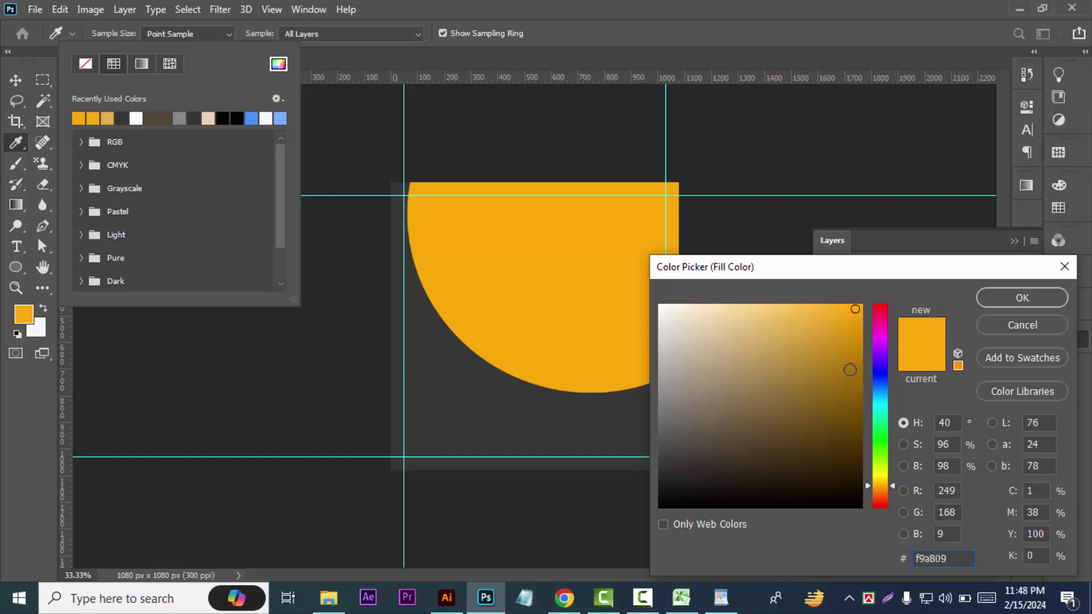
left_click(855, 349)
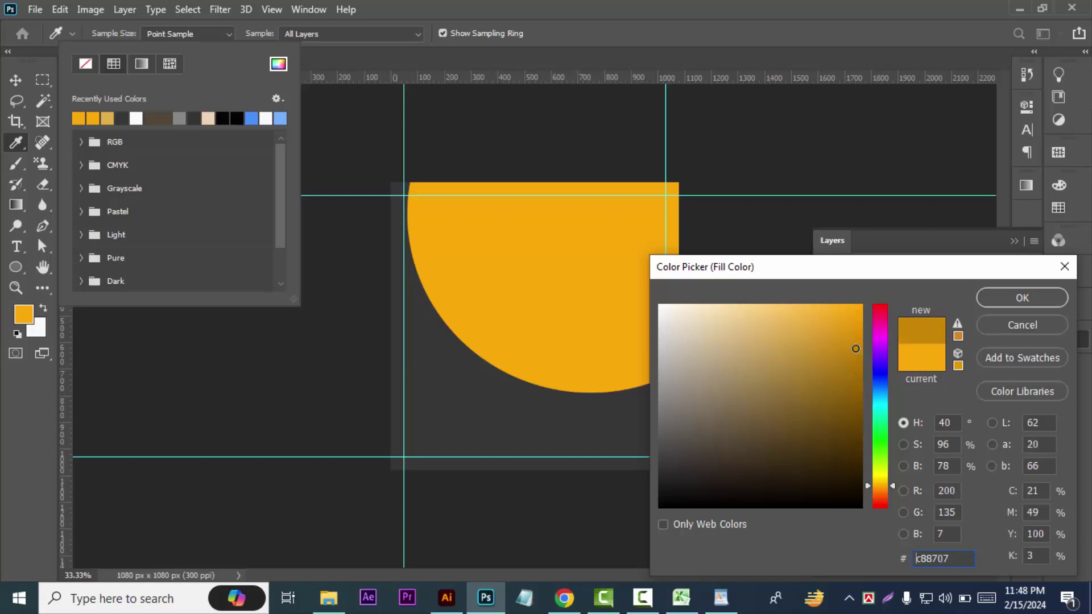
left_click(1022, 297)
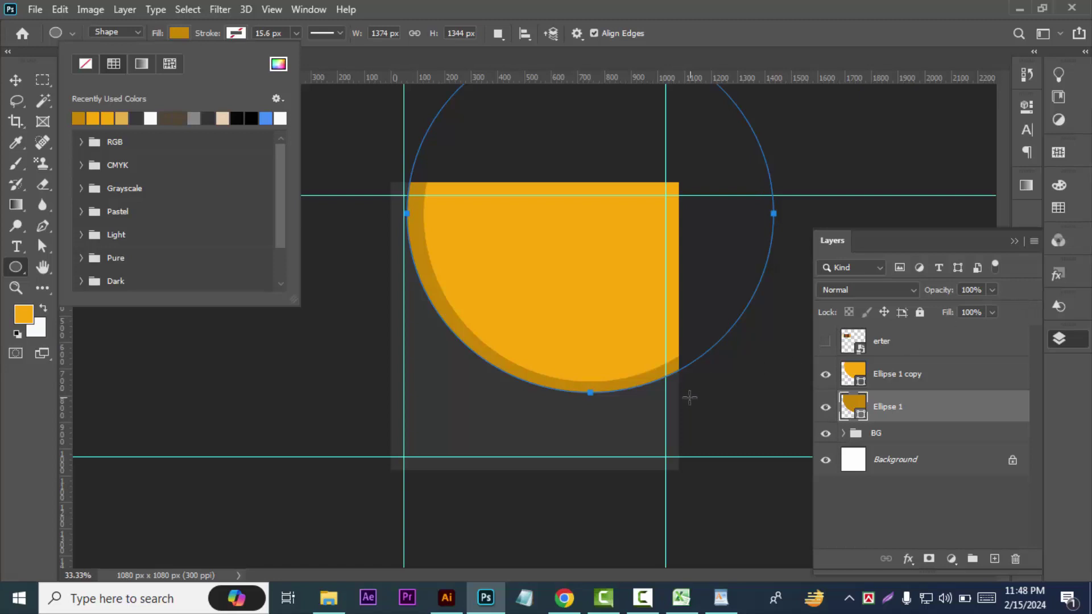
- Shift Ellipse 1 up and left to widen the rim, then duplicate it as Ellipse 1 copy 2
left_click(16, 80)
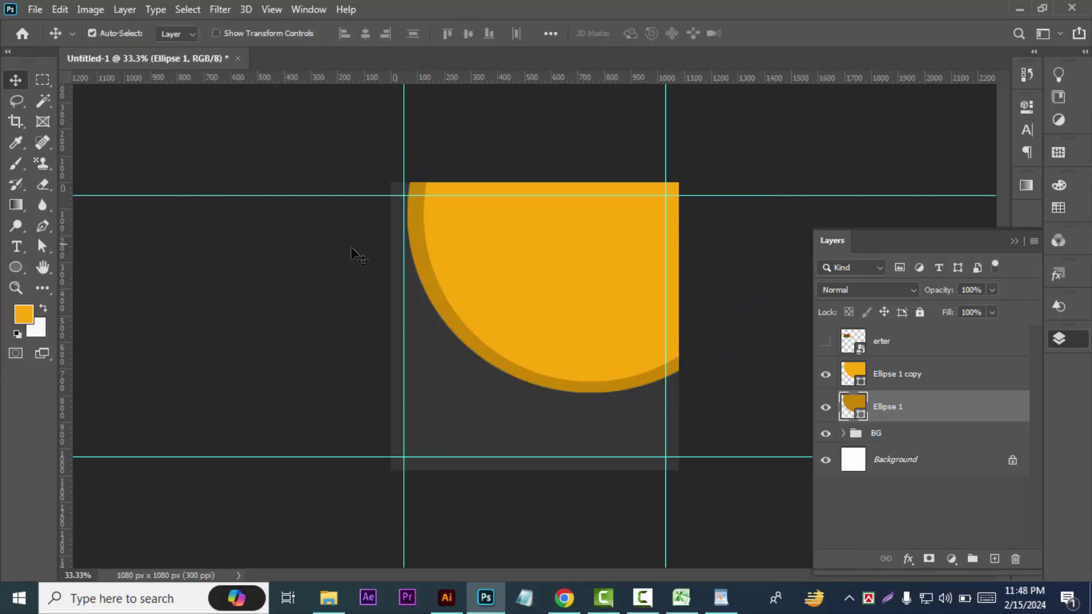
left_click_drag(424, 253, 408, 238)
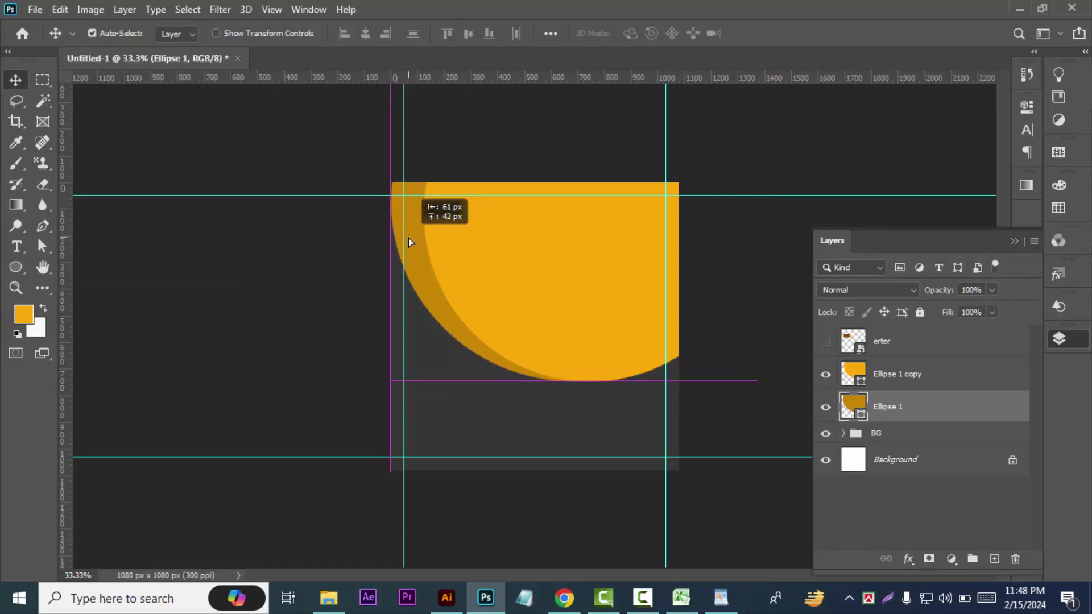
left_click(304, 284)
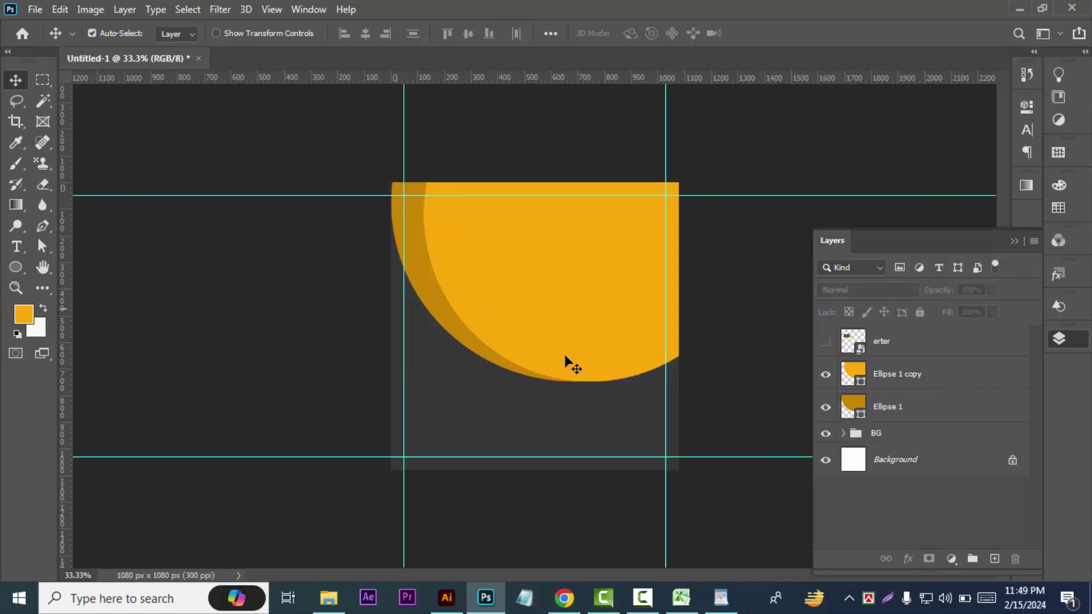
left_click(942, 411)
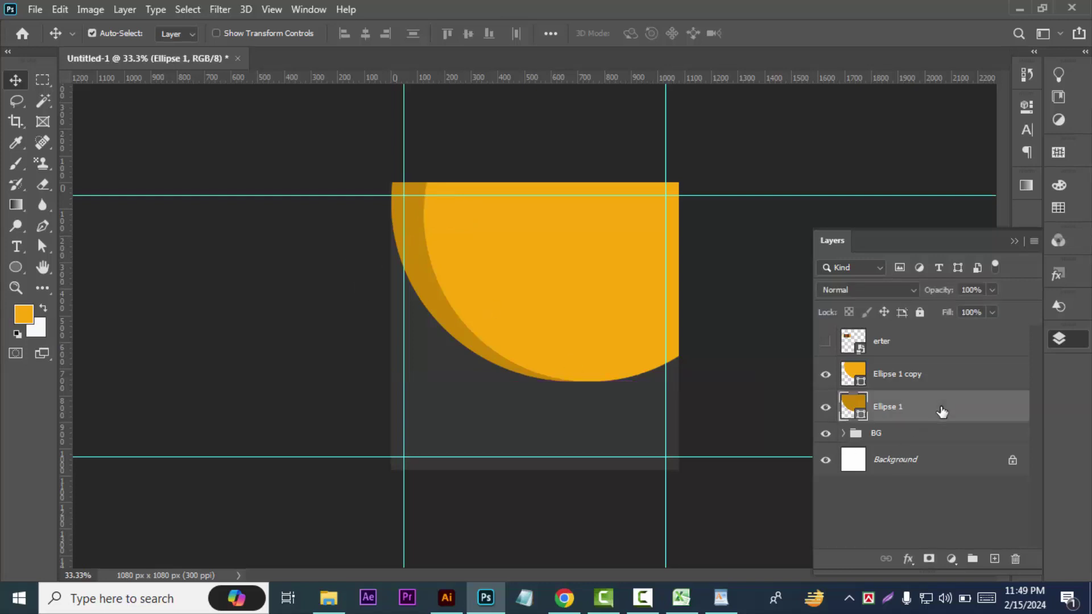
left_click_drag(942, 411, 995, 559)
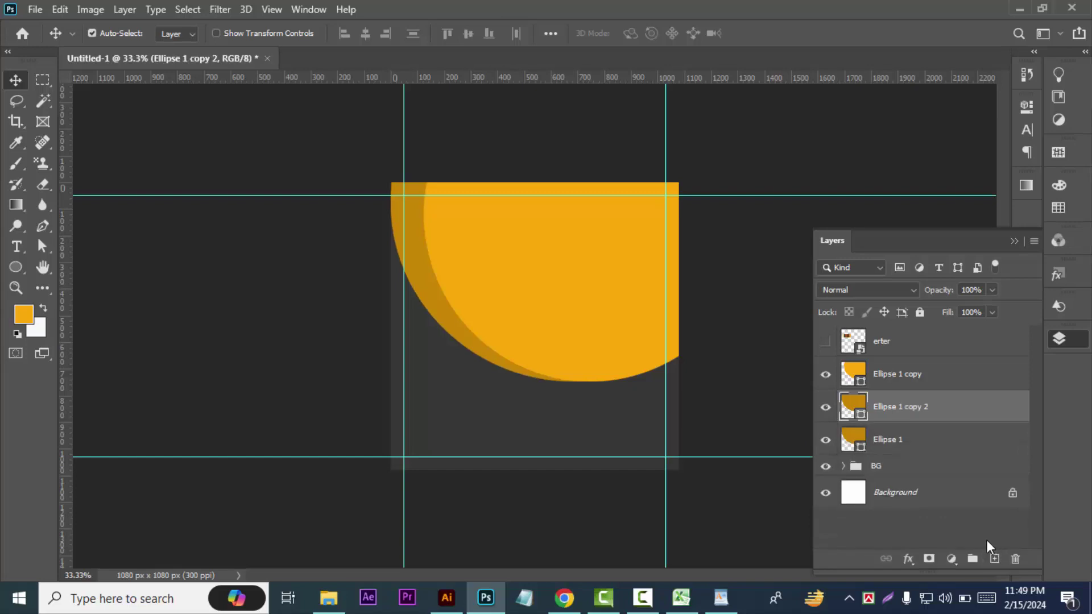
- Compare the three golden ellipse layers one by one, leave all visible, and put Ellipse 1 into Free Transform
left_click(825, 440)
left_click(825, 376)
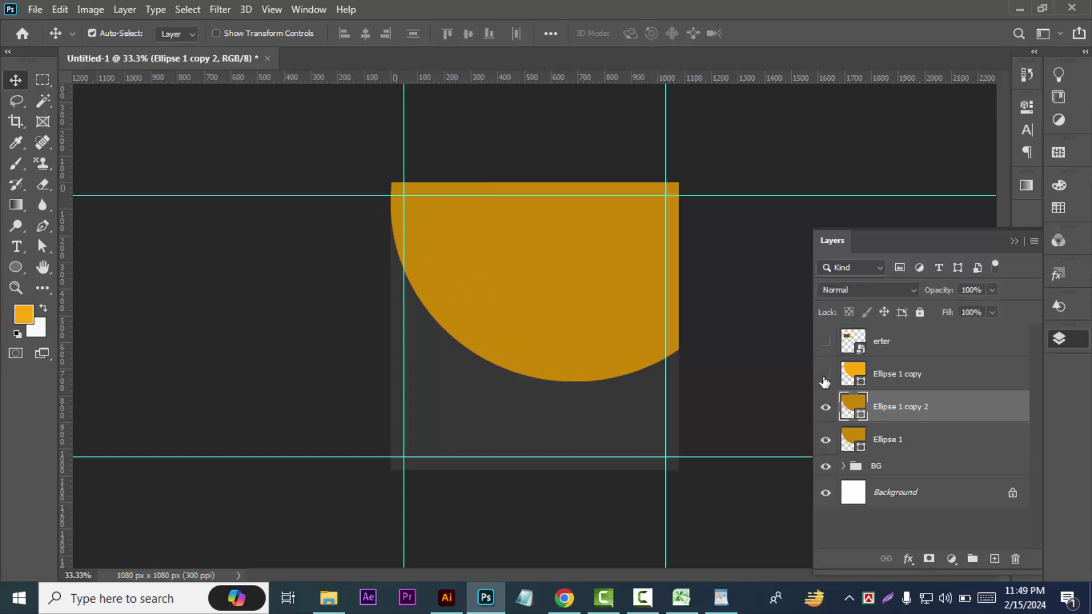
left_click(825, 407)
left_click(825, 439)
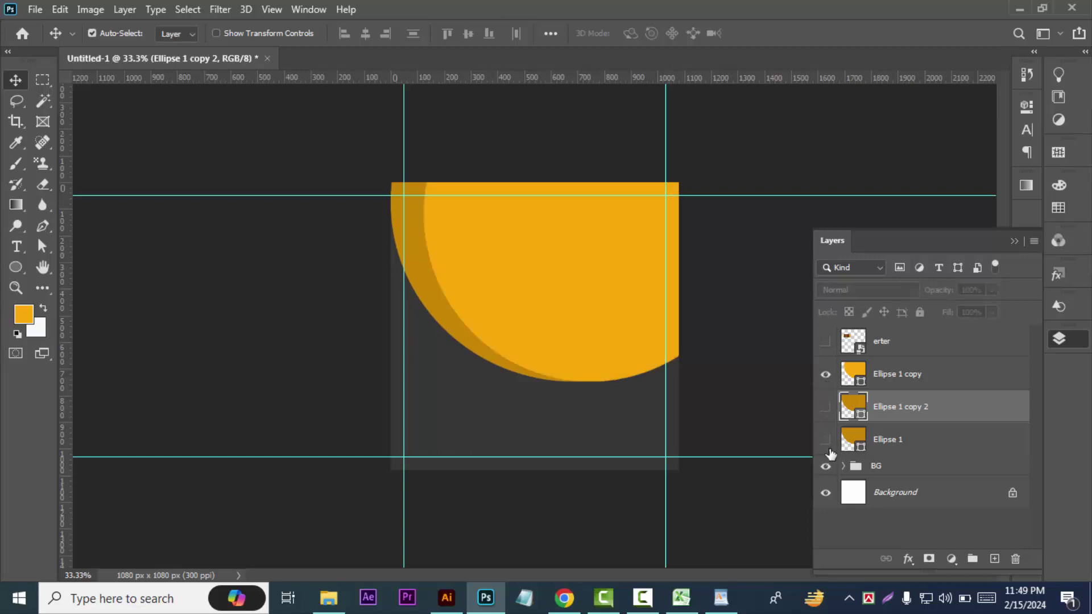
left_click(826, 440)
left_click(826, 407)
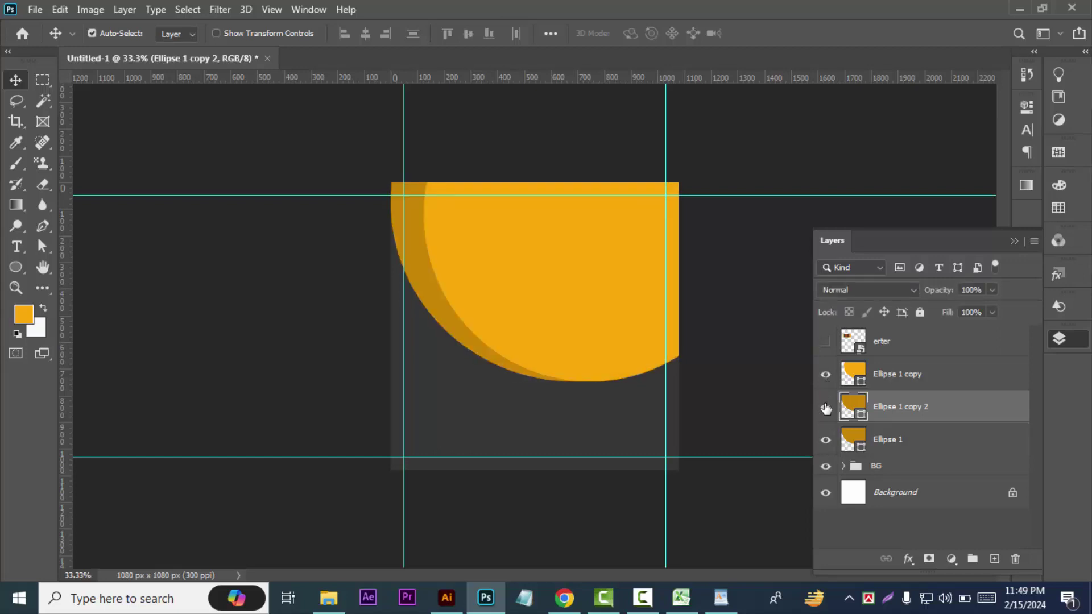
left_click(970, 439)
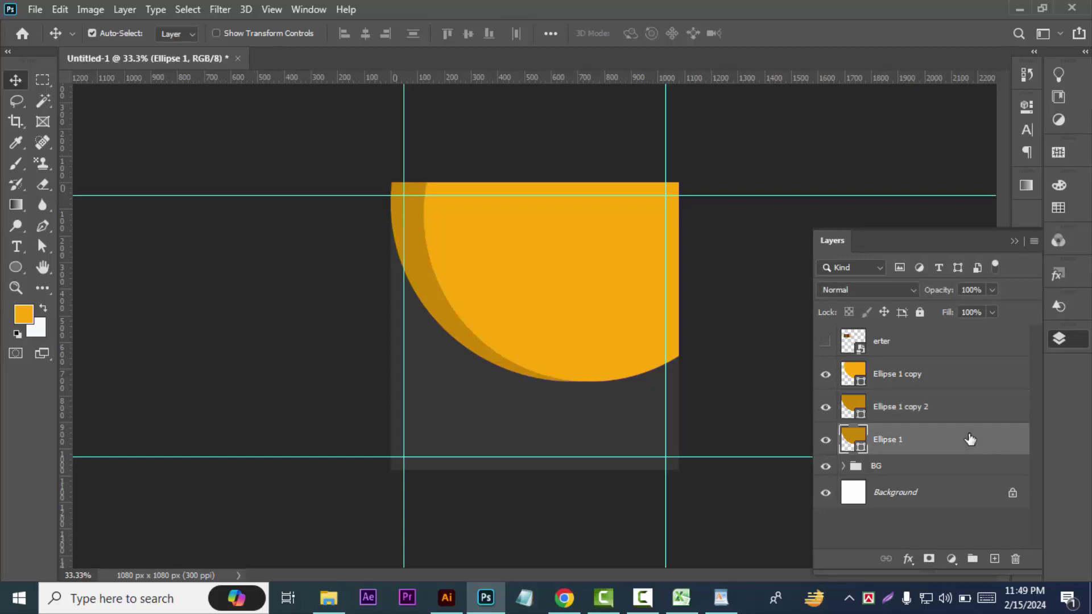
key("ctrl+t")
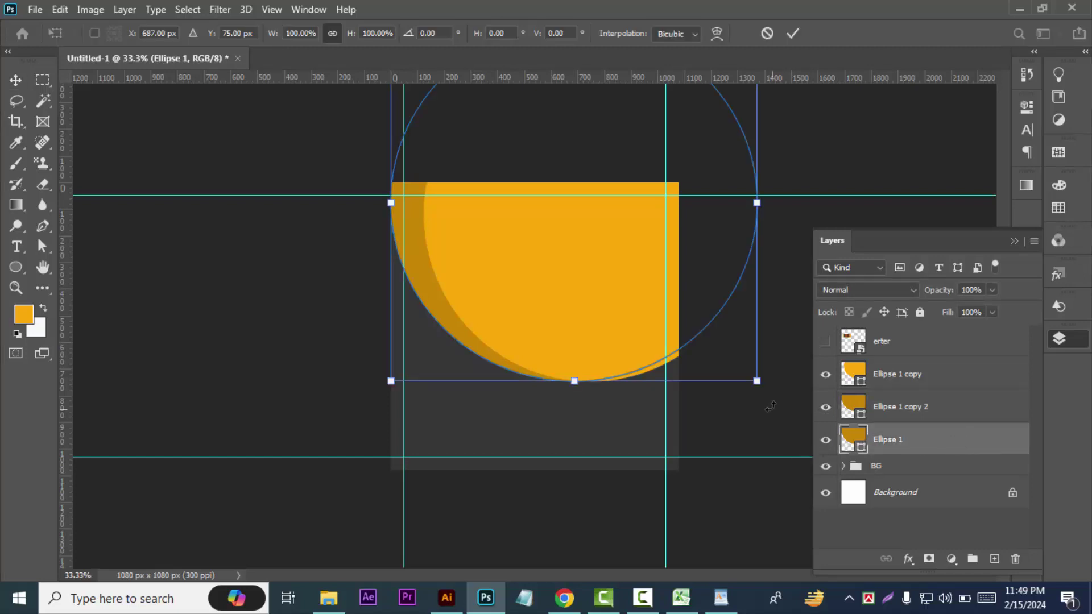
- Enlarge Ellipse 1 to about 112% width and fill it dark brown
left_click_drag(757, 381, 780, 397)
left_click(16, 267)
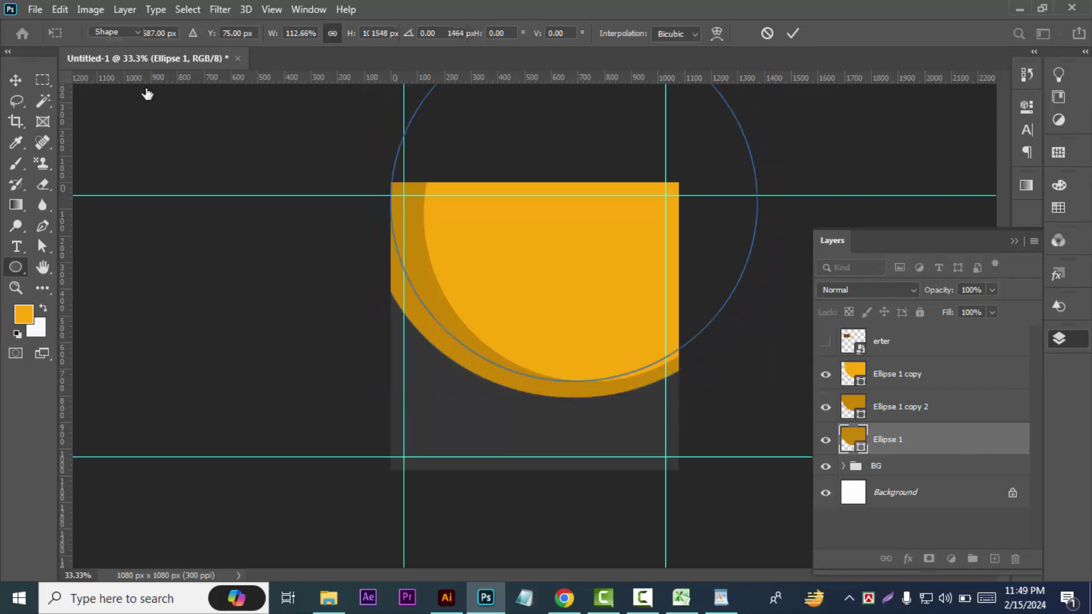
left_click(181, 33)
left_click(278, 63)
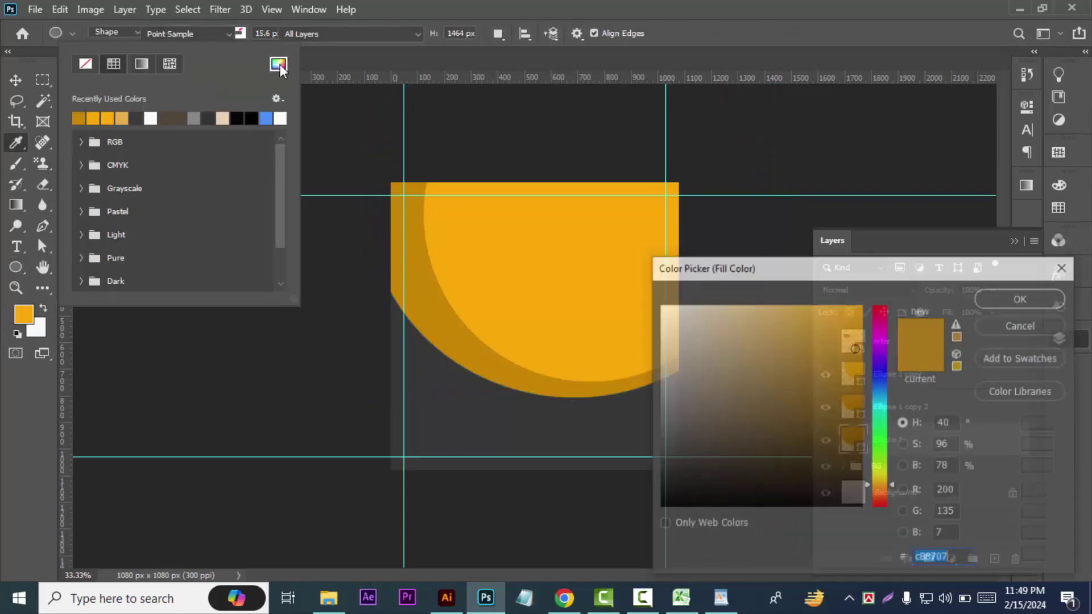
left_click(856, 405)
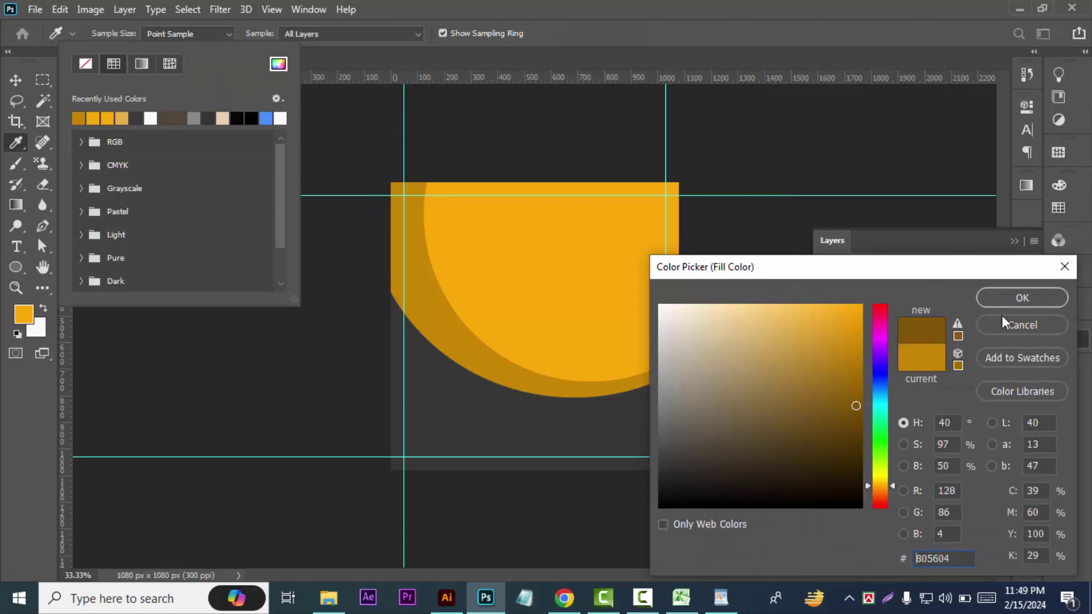
left_click(1004, 296)
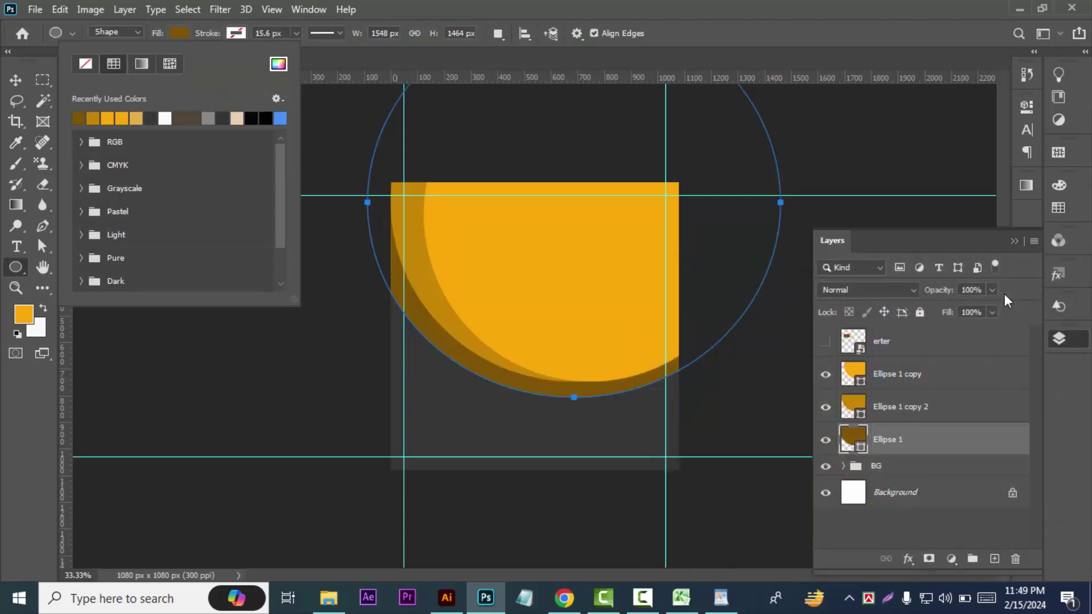
- Nudge the dark brown ellipse sideways and duplicate Ellipse 1 copy as Ellipse 1 copy 3
left_click(16, 79)
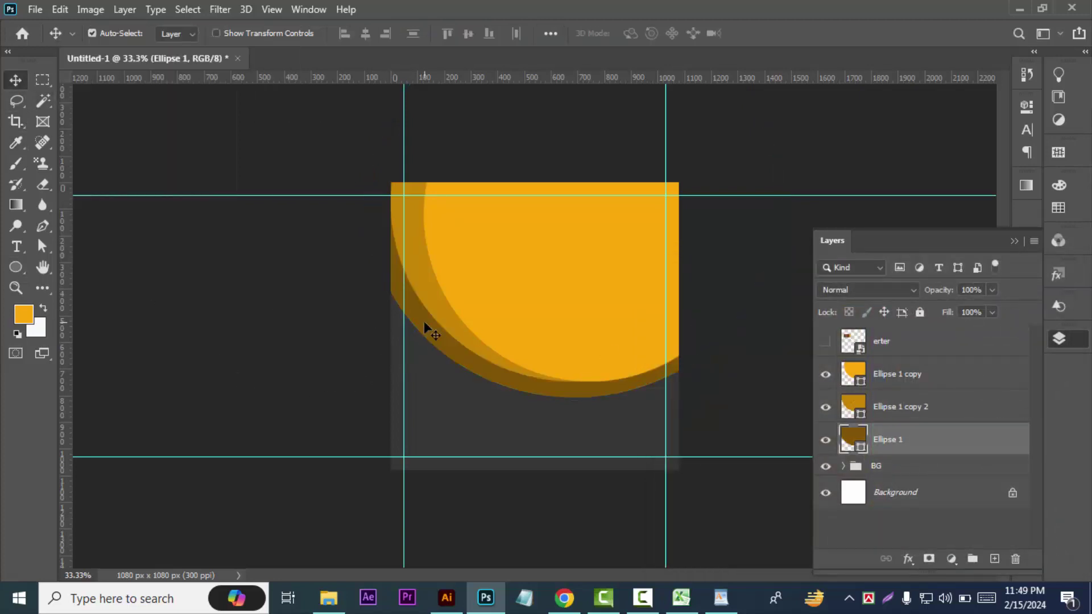
left_click_drag(424, 322, 407, 316)
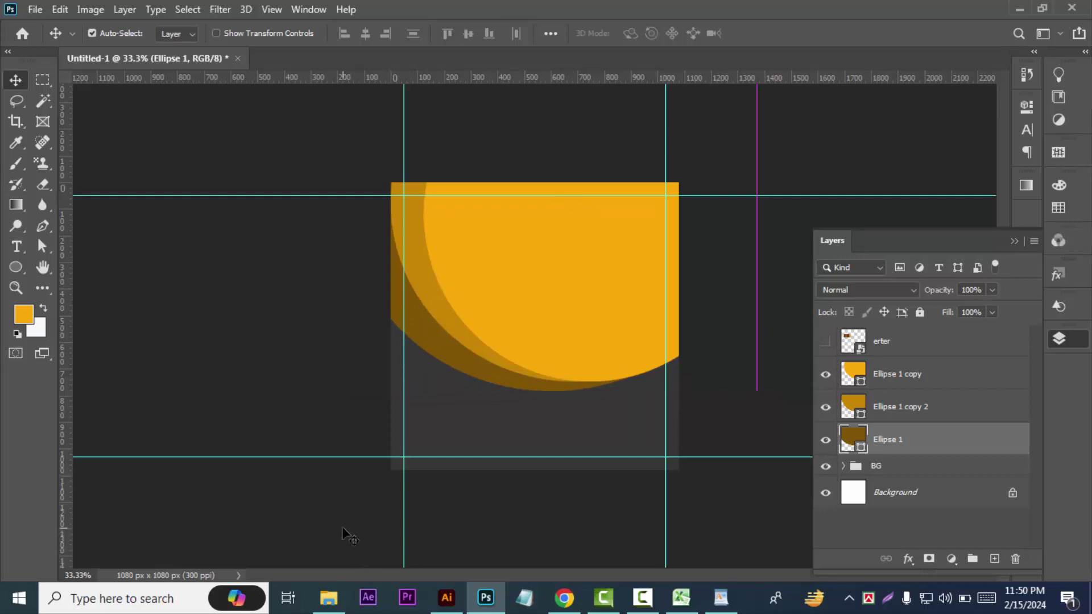
left_click(578, 326)
left_click_drag(964, 377, 994, 559)
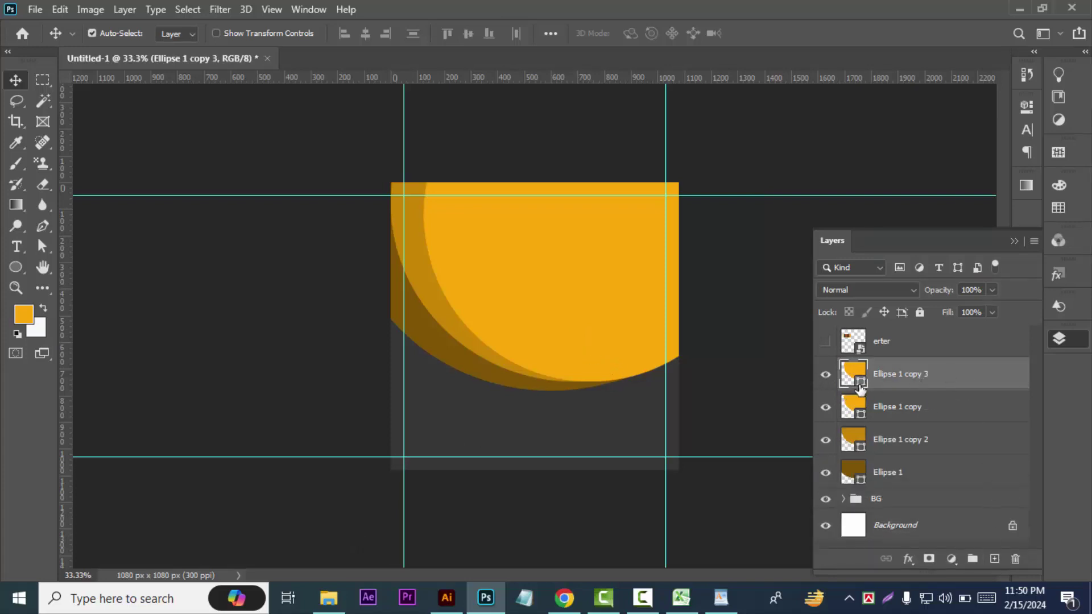
- Fill Ellipse 1 copy 3 light yellow and move it about 93 px right
left_click(16, 265)
left_click(180, 33)
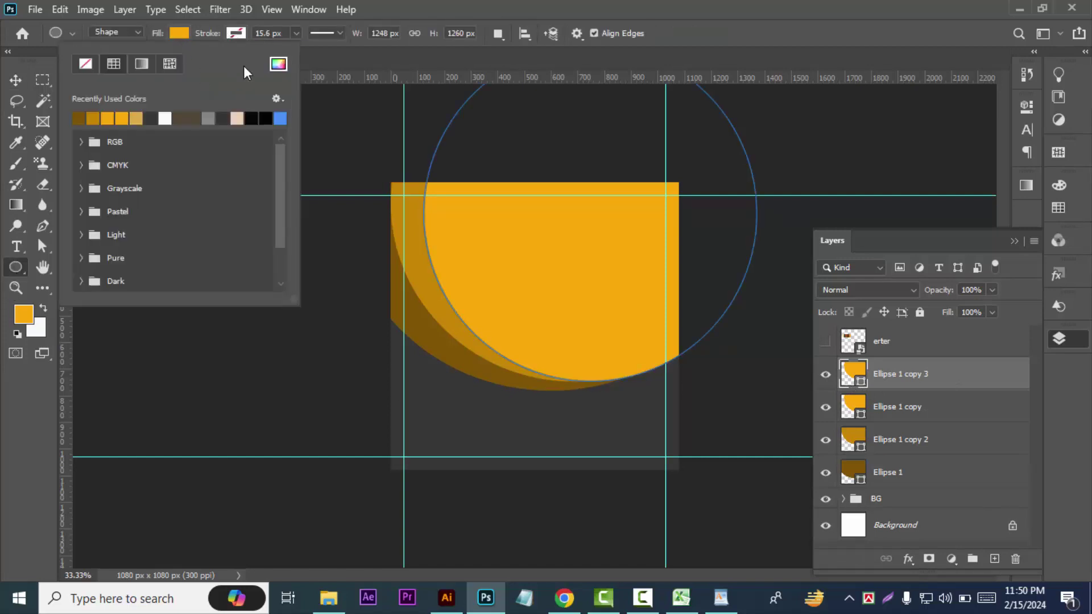
left_click(278, 63)
left_click(792, 307)
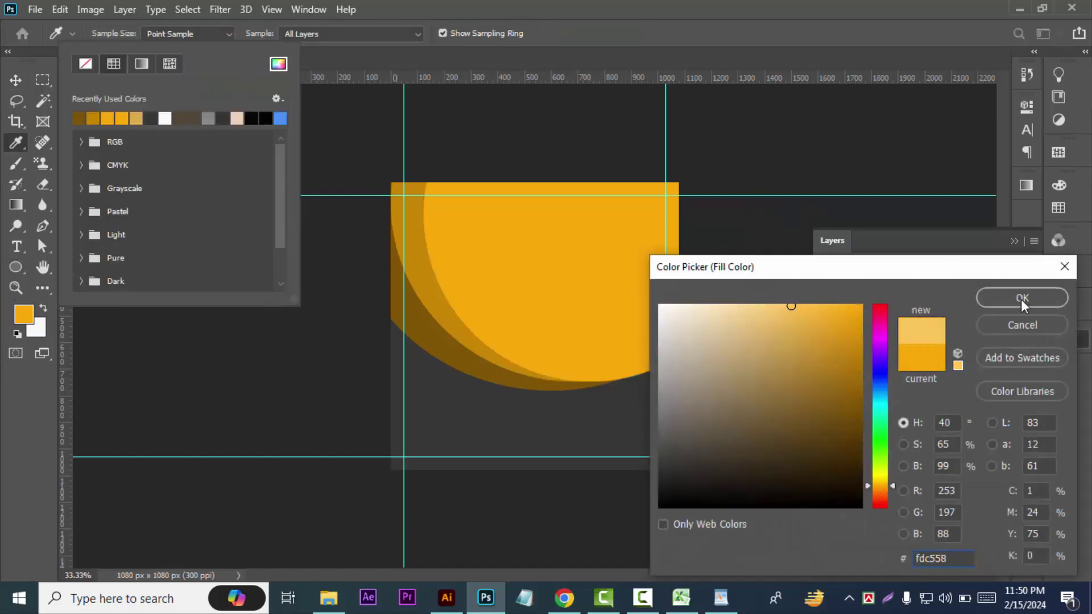
left_click(1021, 297)
left_click(16, 80)
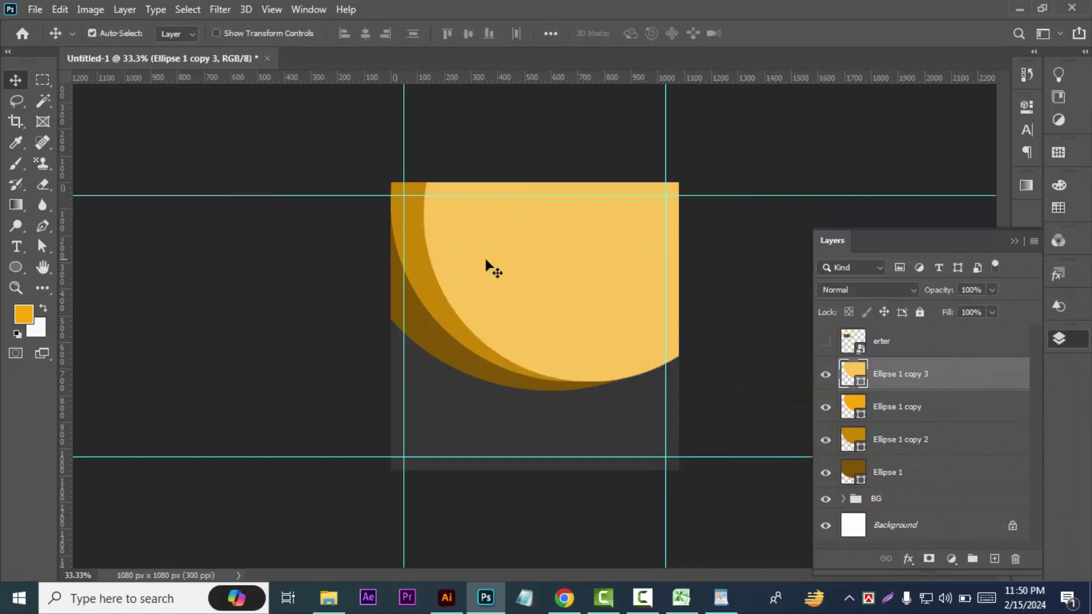
left_click_drag(506, 259, 521, 259)
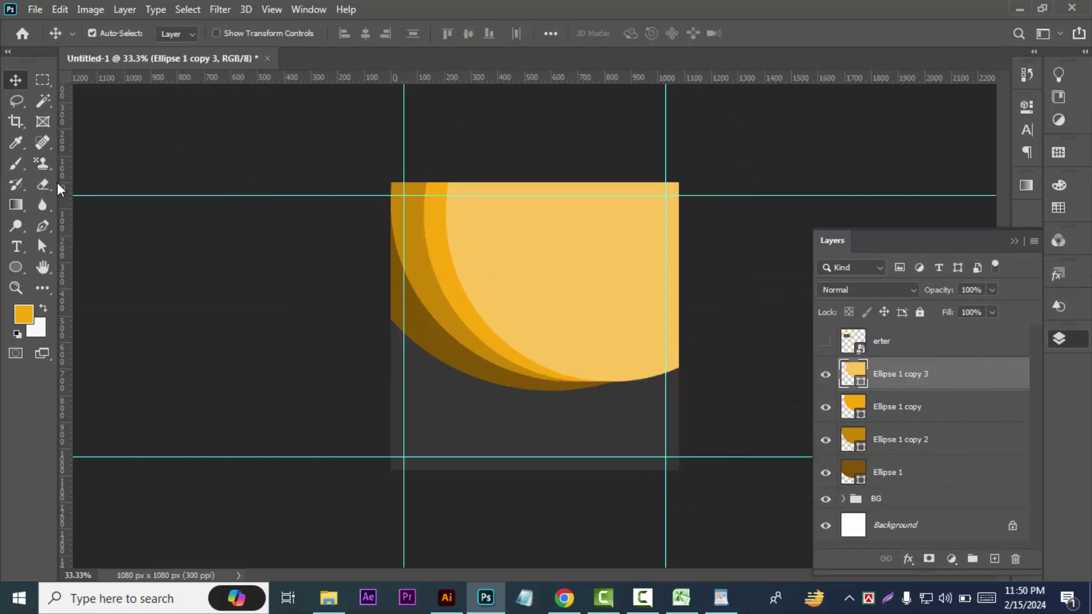
- Narrow the yellow ellipse to about 97% width, make it slightly taller, and commit
key("ctrl+t")
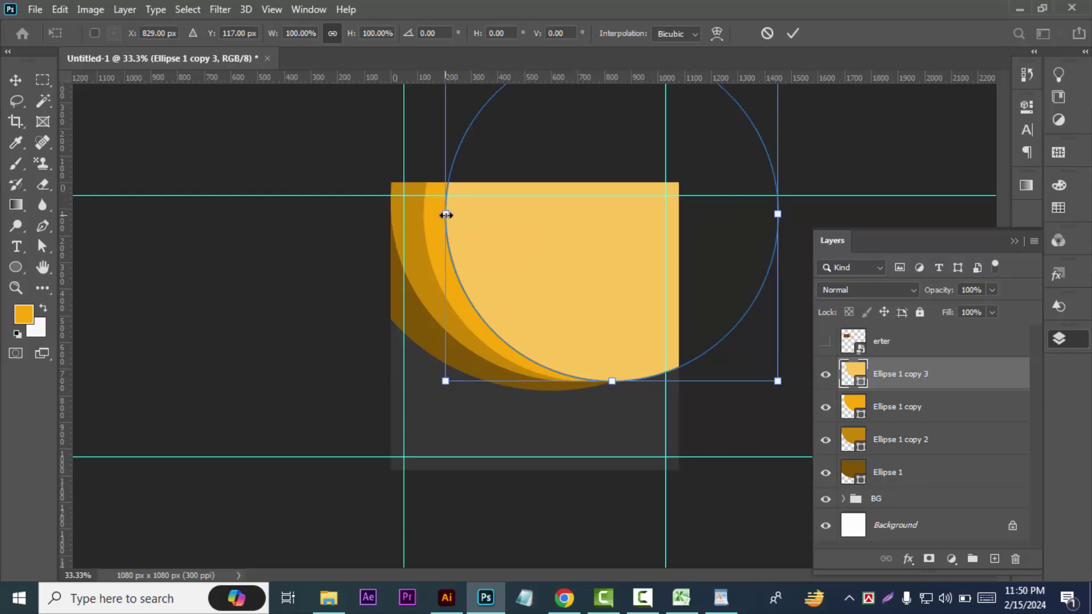
left_click_drag(446, 215, 455, 215)
left_click_drag(617, 376, 618, 382)
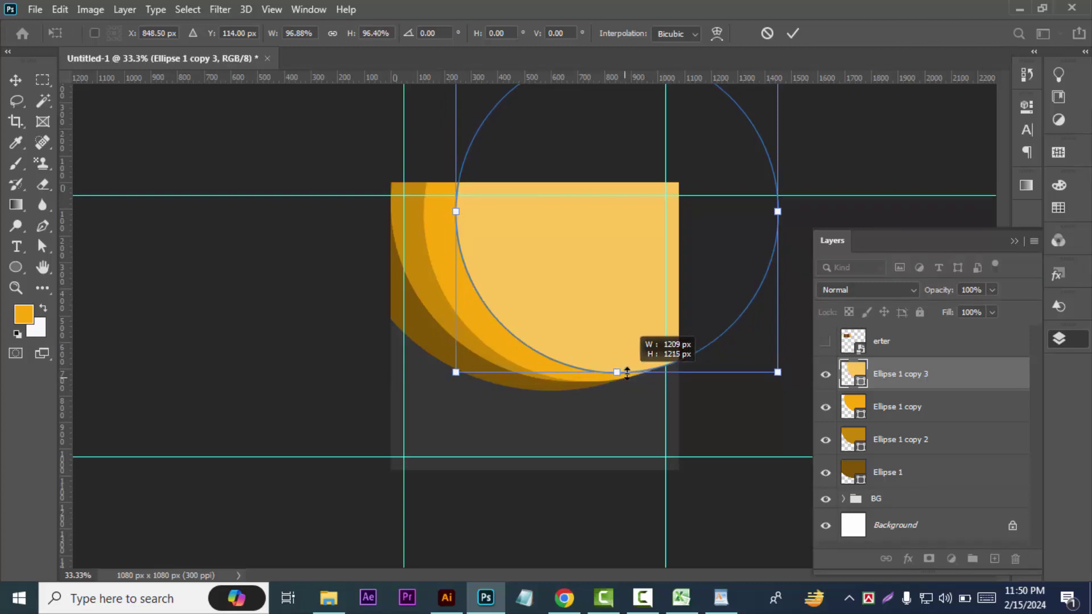
left_click_drag(617, 382, 617, 381)
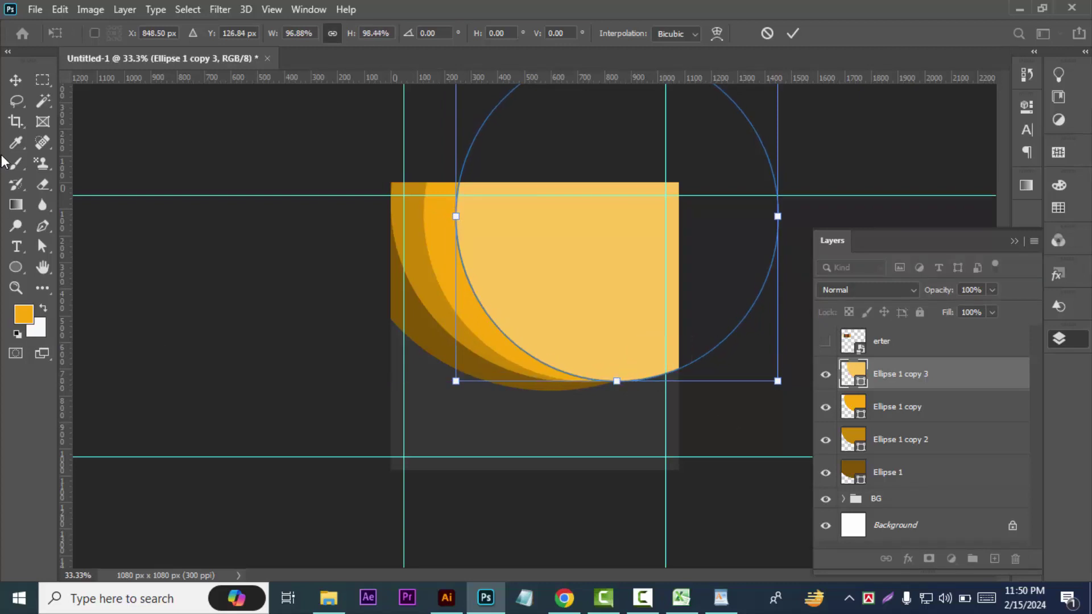
left_click(16, 80)
left_click(157, 307)
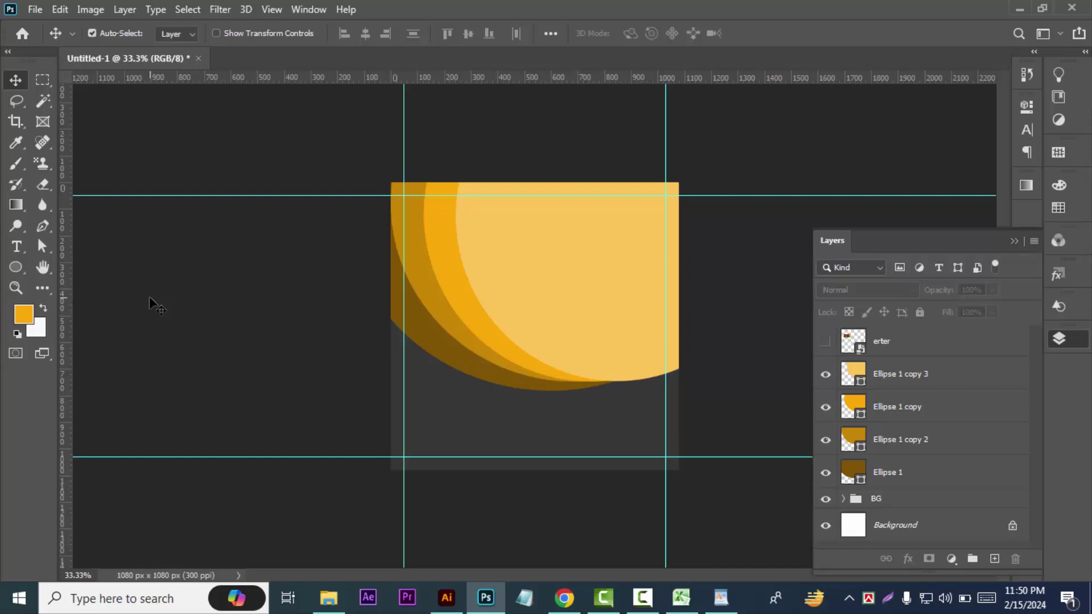
- Draw a 624 px dark brown circle, Ellipse 2, and move it toward the lower right
left_click(16, 271)
left_click(59, 296)
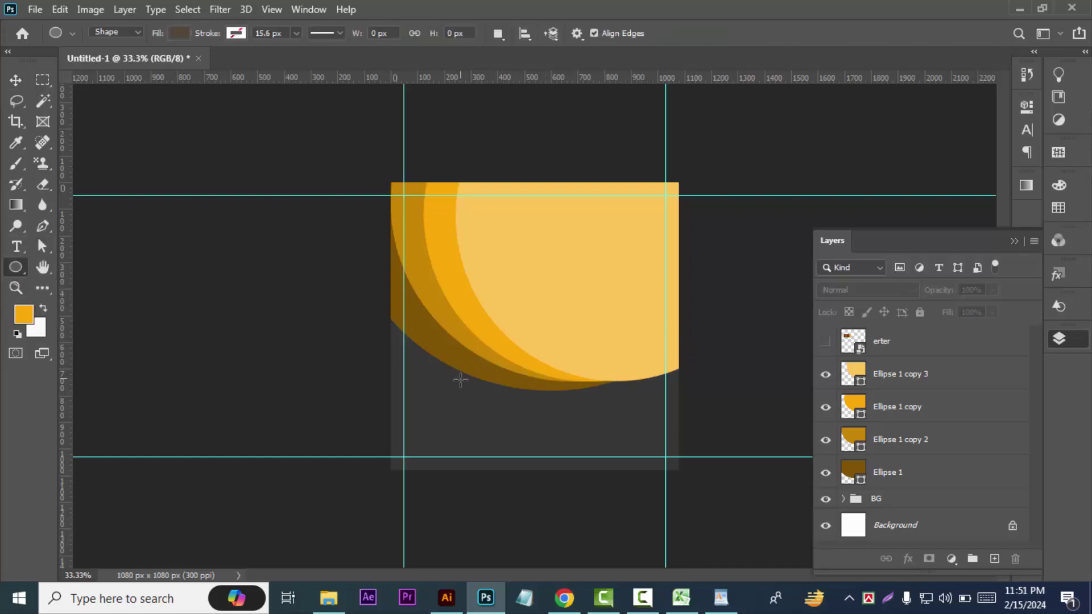
left_click_drag(545, 290, 627, 424)
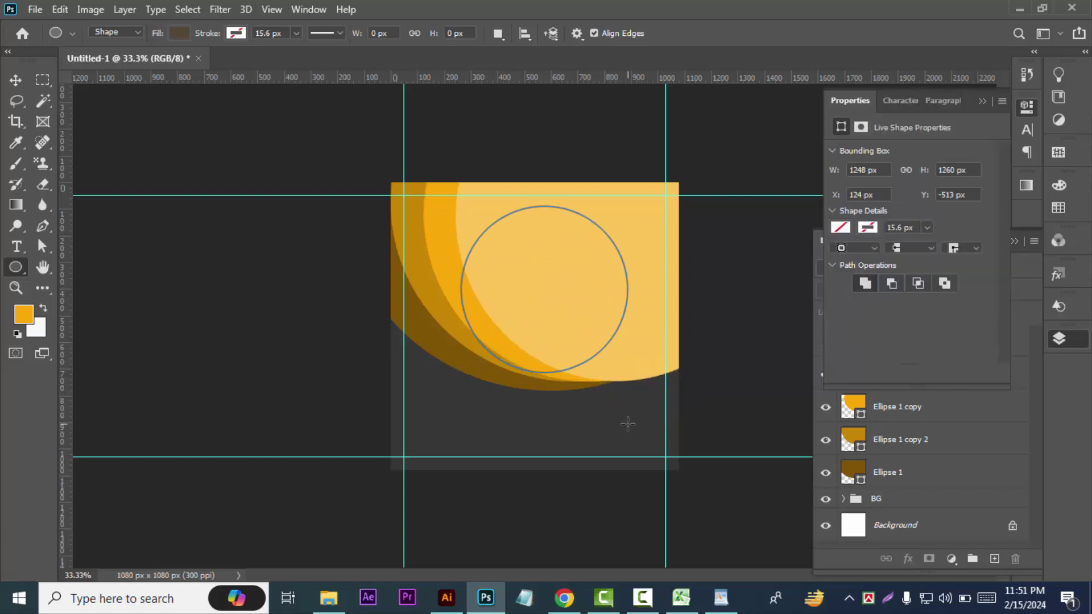
left_click(20, 74)
mouse_move(521, 309)
left_mouse_down()
mouse_move(569, 323)
mouse_move(579, 342)
left_mouse_up()
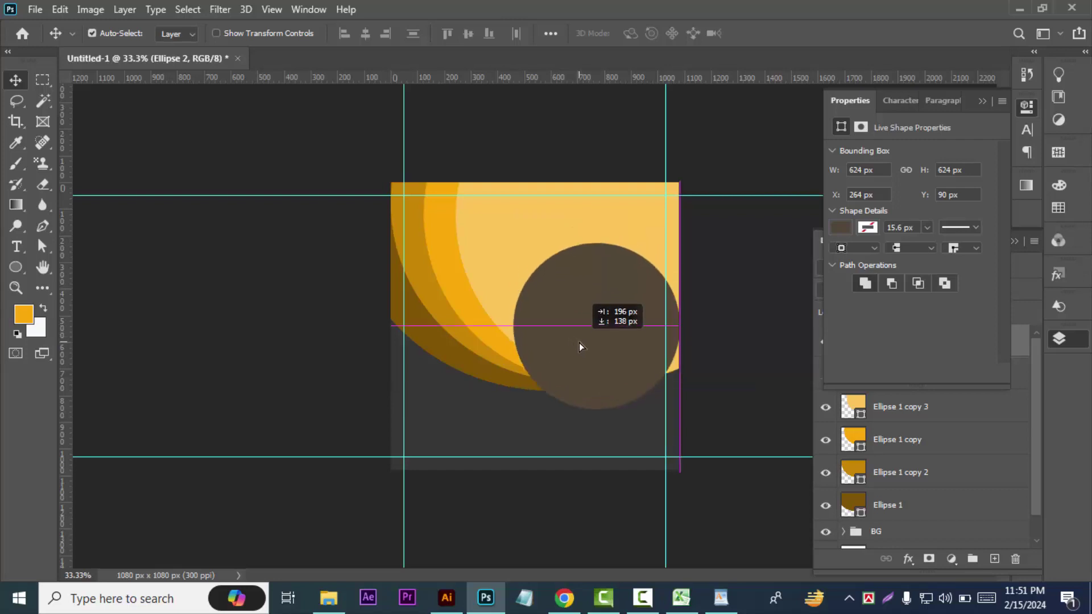
- Duplicate Ellipse 2 and move the hidden erter swatch layer to the top of the stack
left_click(981, 101)
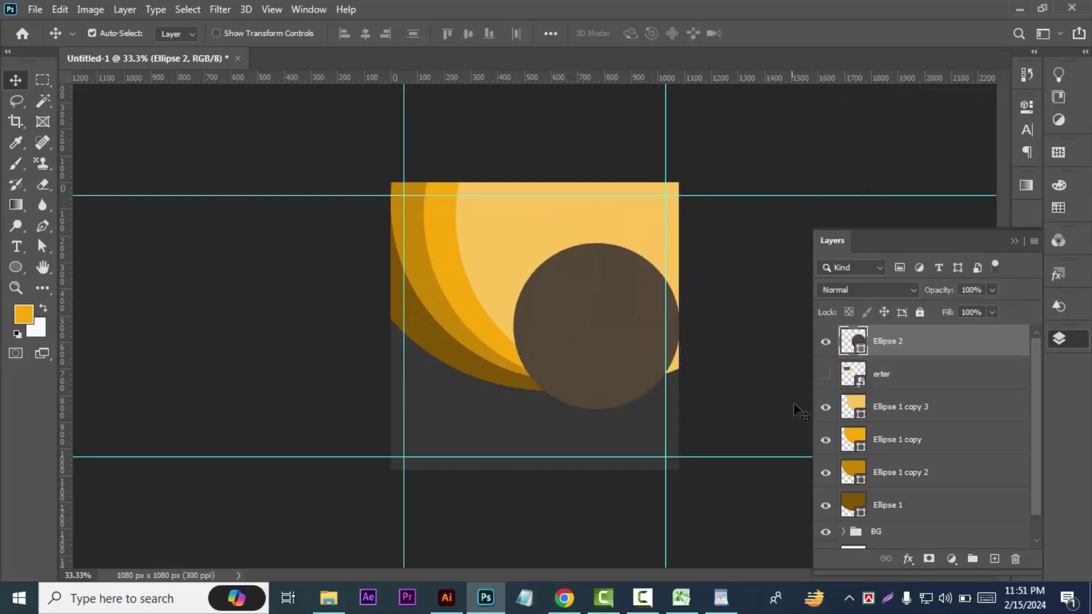
left_click_drag(915, 347, 994, 563)
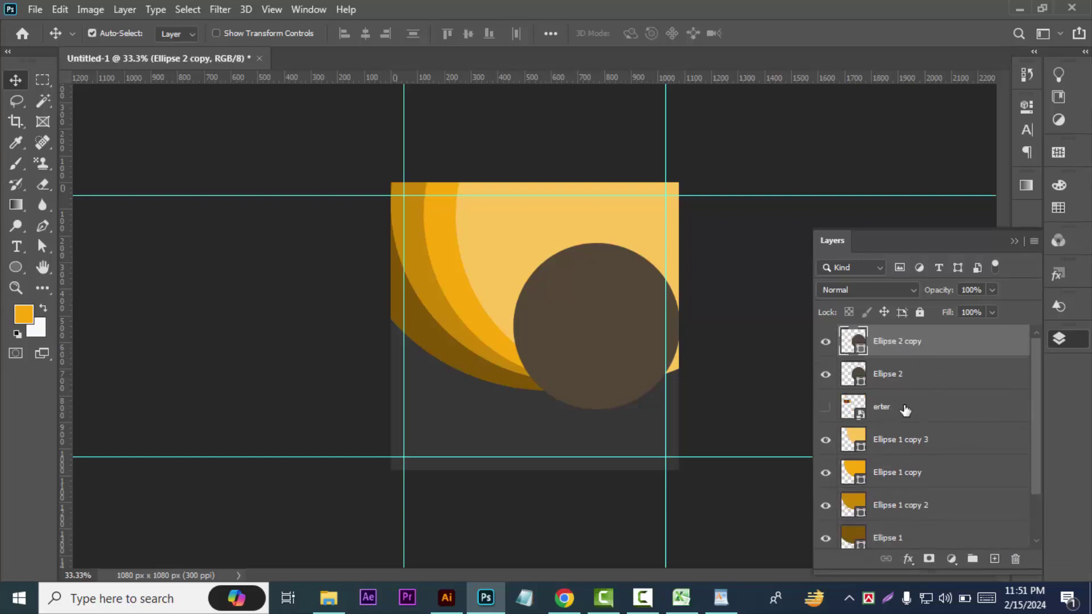
left_click_drag(904, 411, 887, 340)
left_click(825, 343)
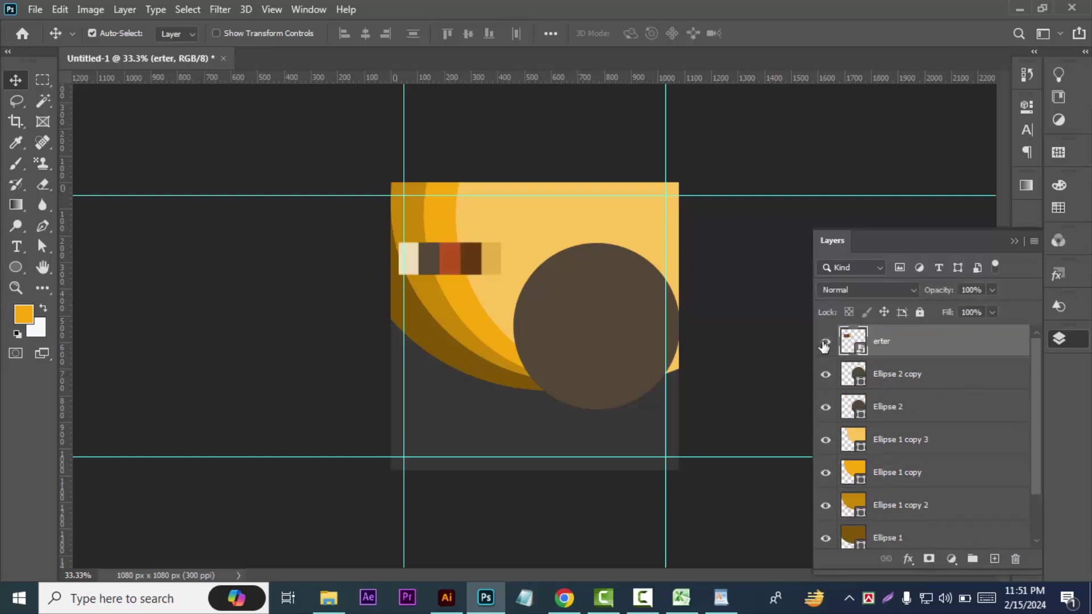
left_click(823, 343)
- Shrink Ellipse 2 copy slightly with Free Transform
left_click(917, 407)
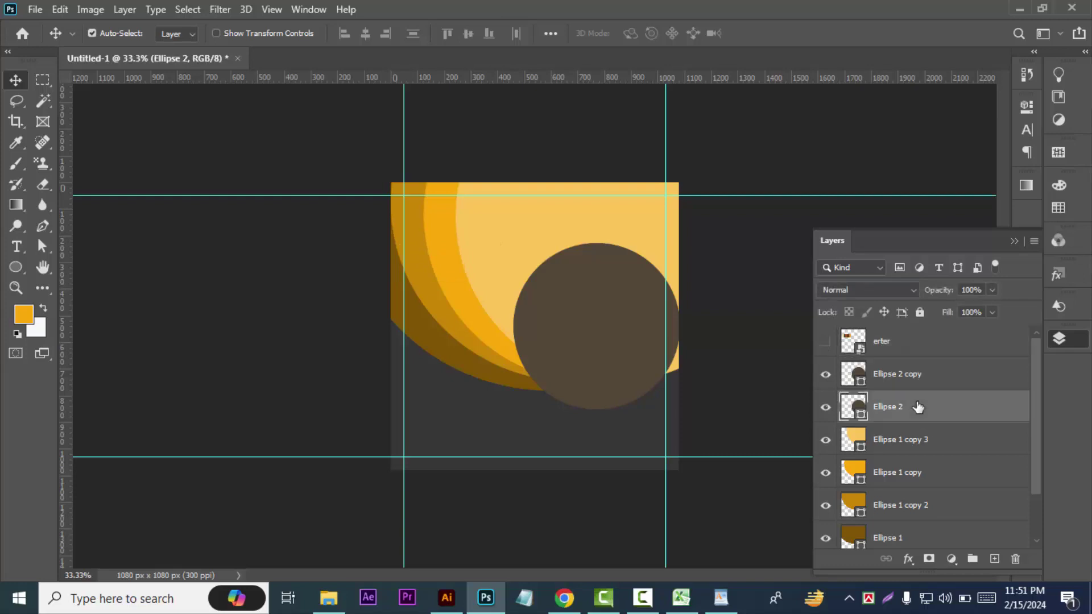
left_click(904, 374)
key("ctrl+t")
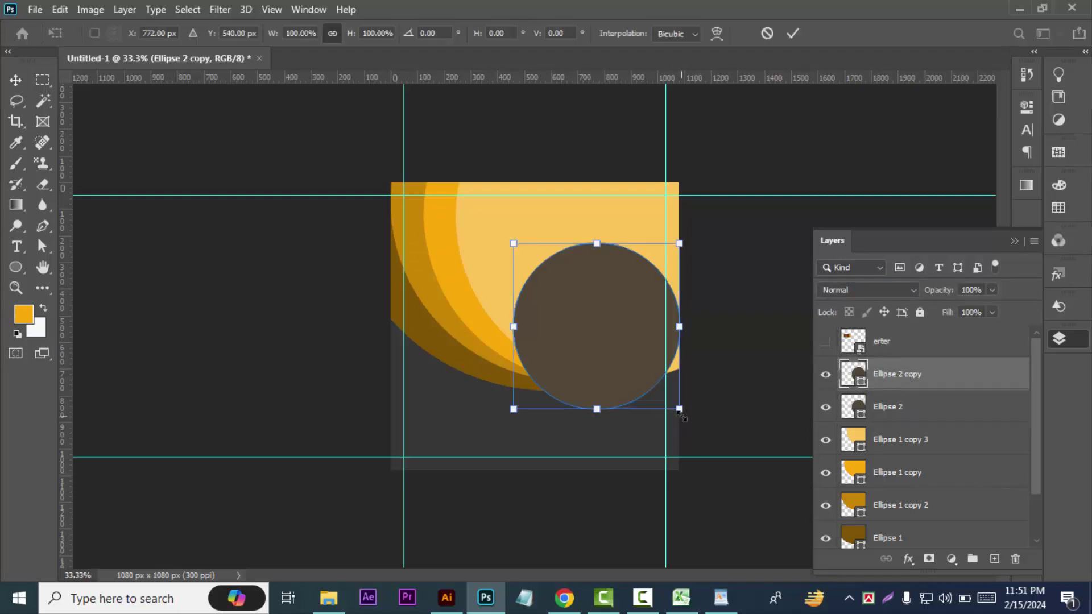
left_click_drag(680, 410, 678, 409)
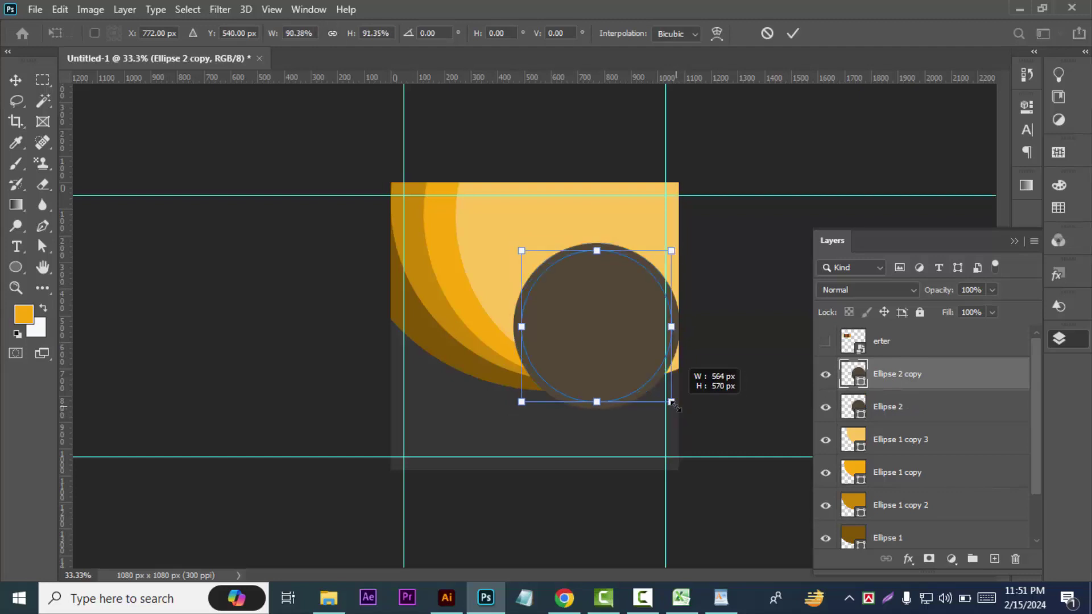
left_click(919, 414)
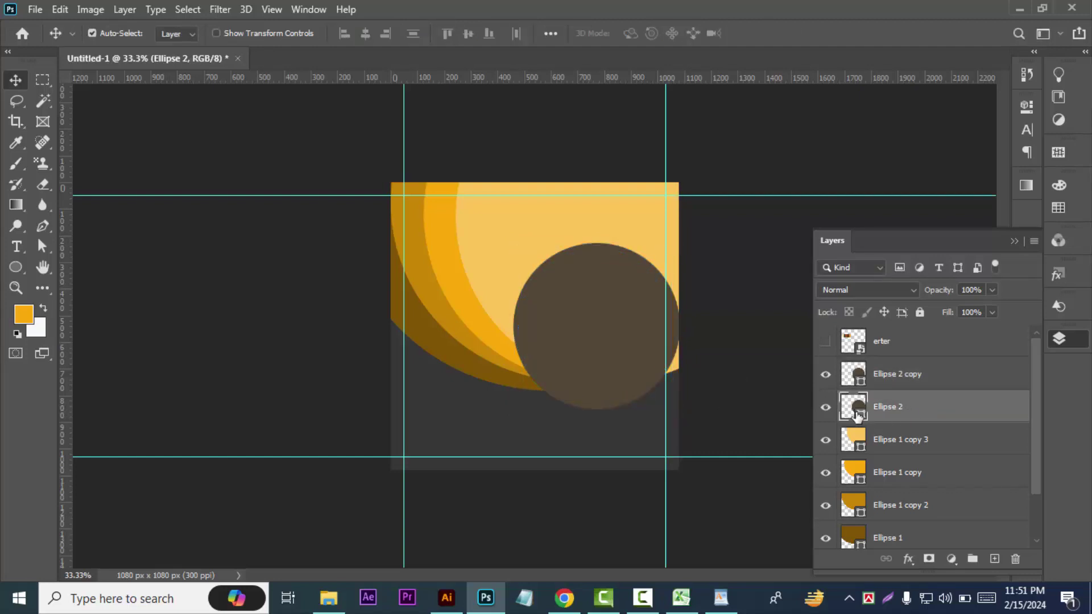
- Change Ellipse 2's fill to orange
left_click(15, 266)
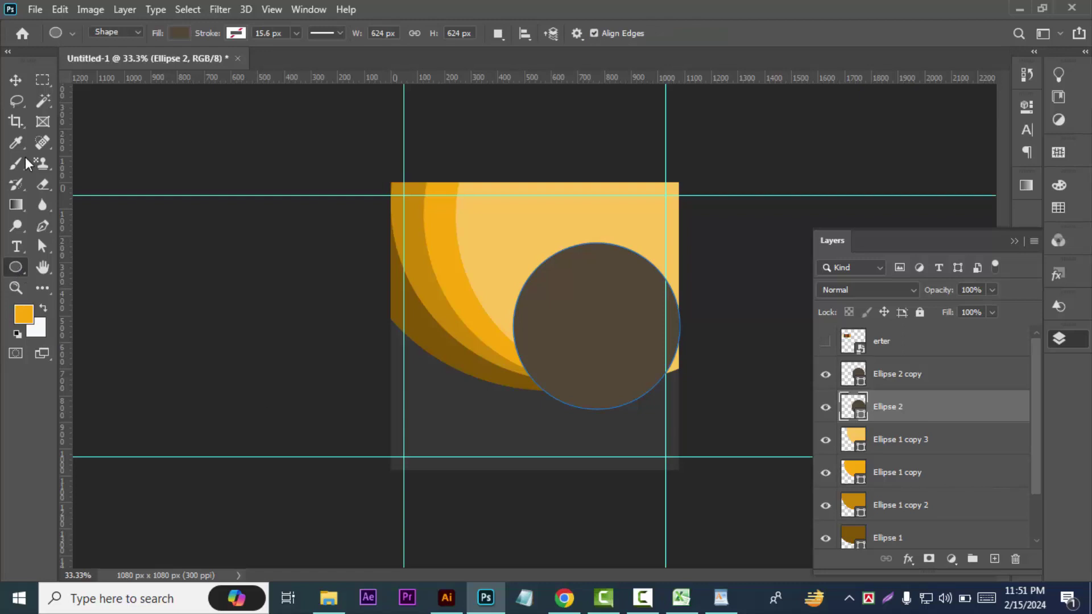
left_click(177, 33)
left_click(137, 112)
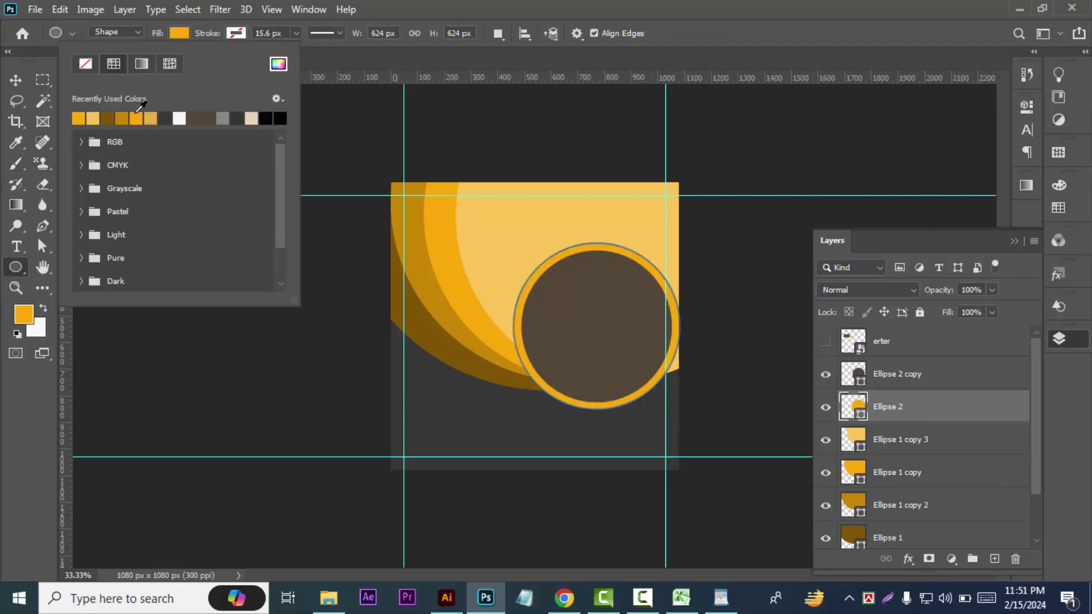
left_click(16, 79)
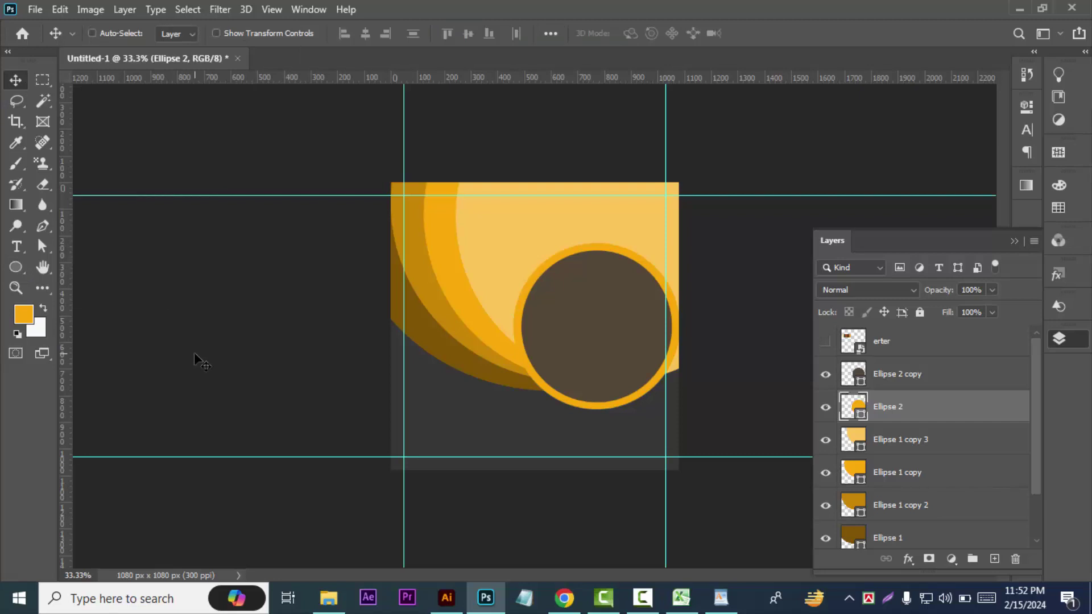
key("ctrl+plus")
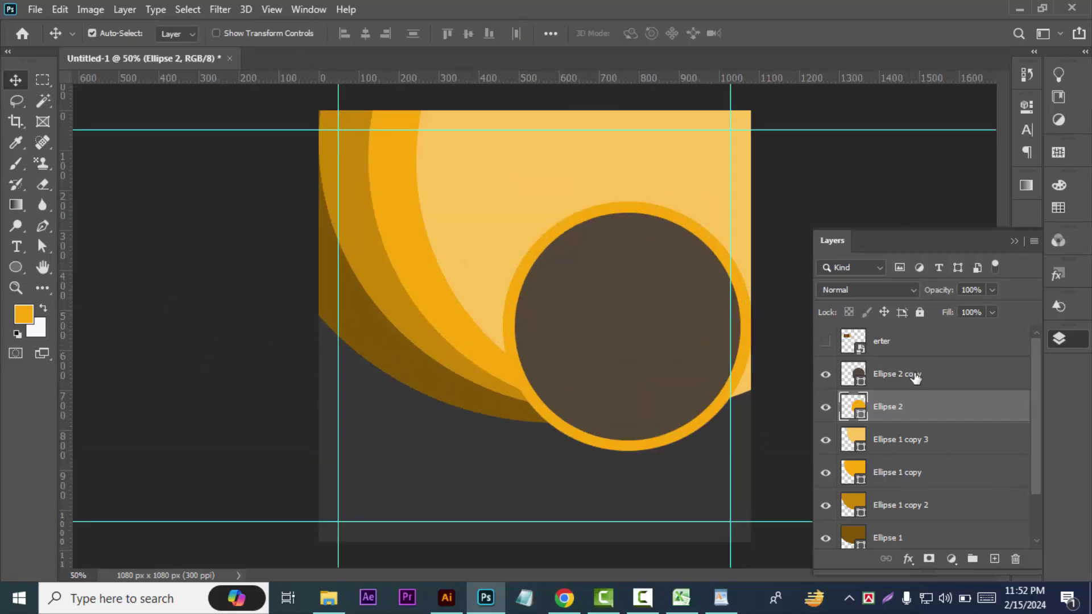
- Enlarge the dark Ellipse 2 copy to about 105% so the orange ring looks thinner
left_click(910, 376)
key("ctrl+t")
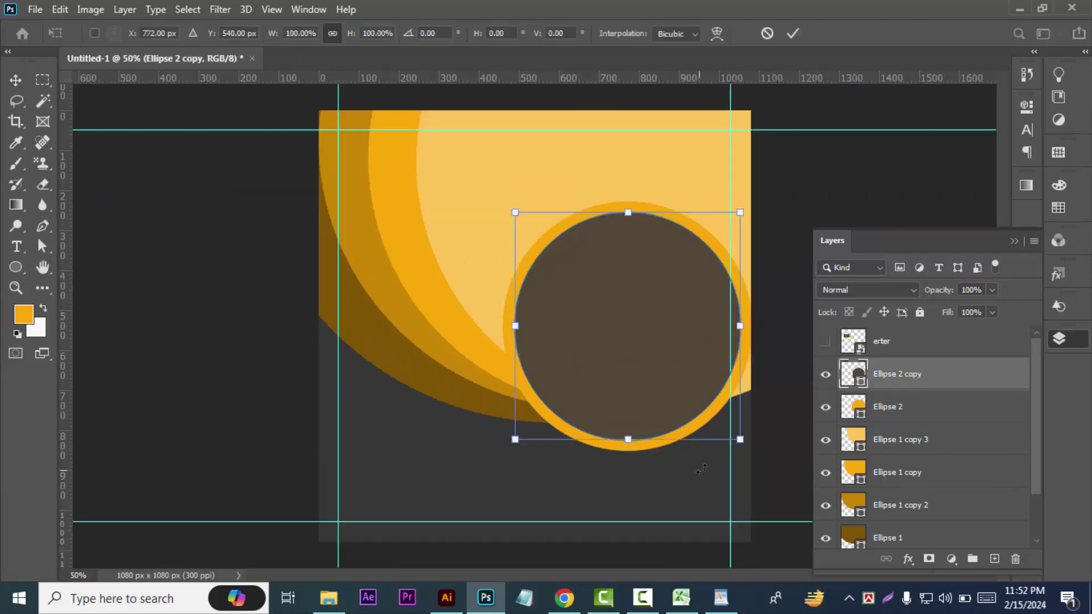
key("ctrl+plus")
key("ctrl+plus")
left_click_drag(604, 369, 390, 314)
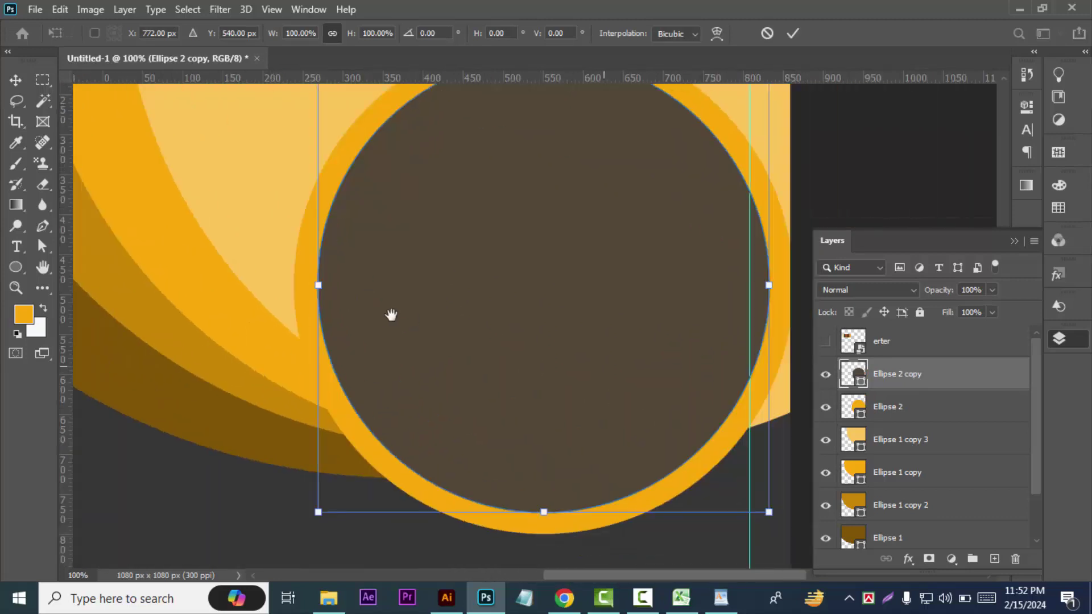
left_click_drag(727, 500, 737, 510)
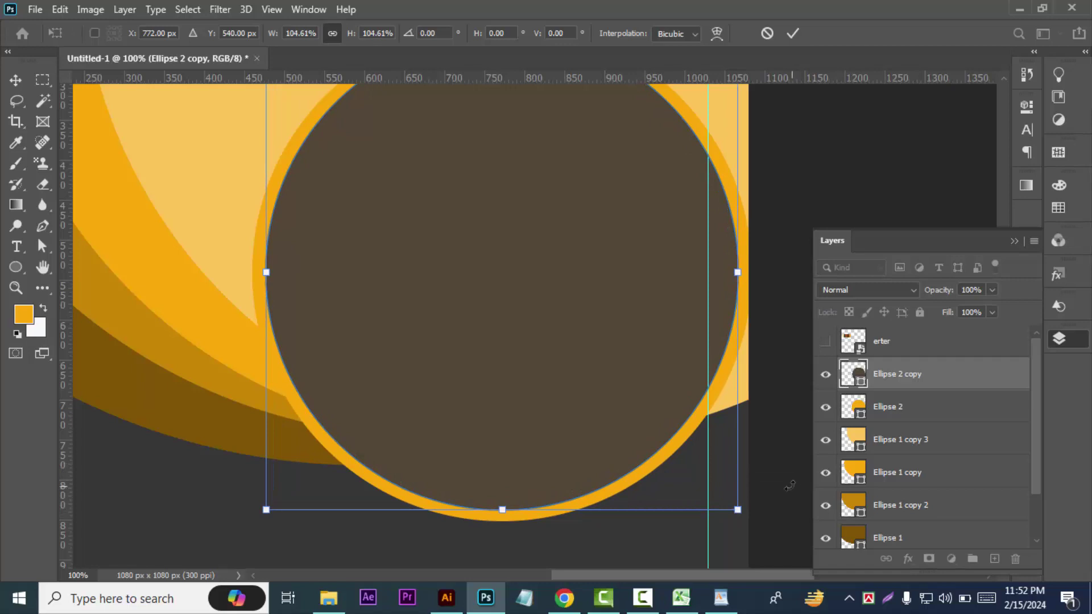
key("Return")
left_click(772, 491)
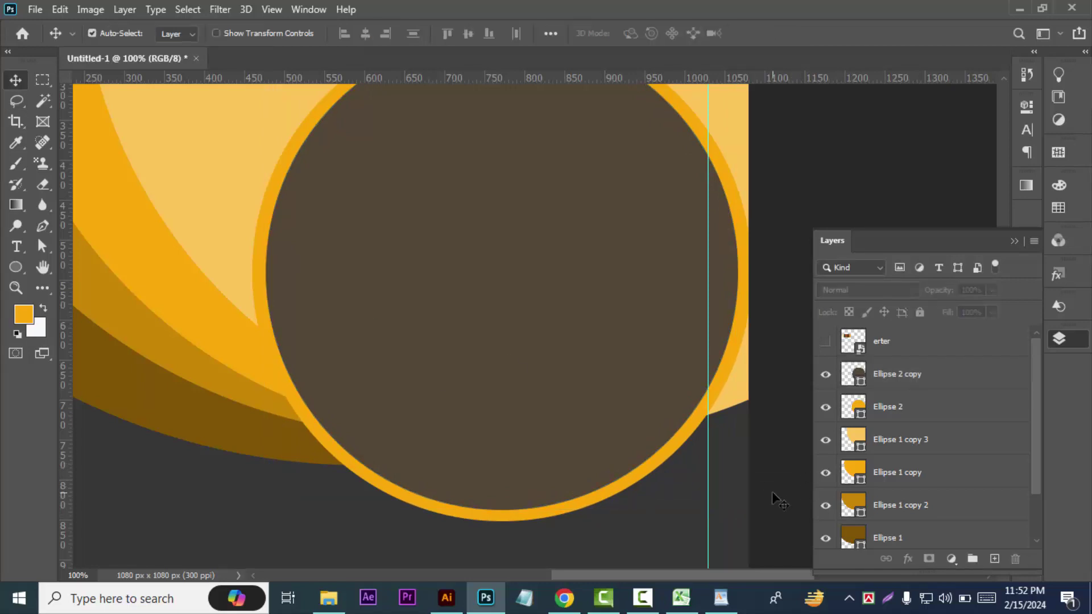
key("ctrl+minus")
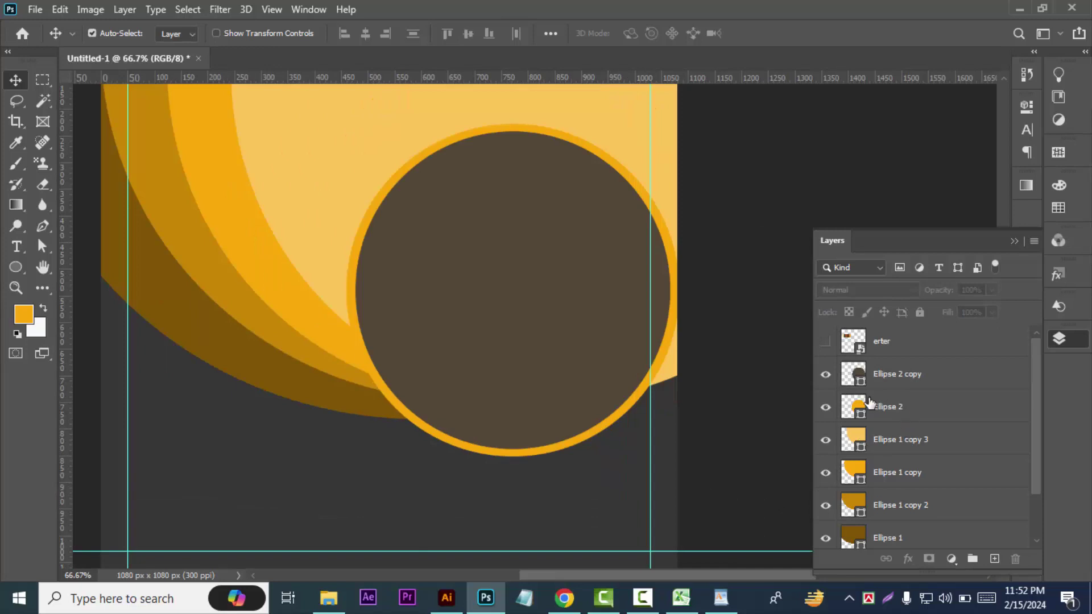
left_click(825, 440)
- Check Ellipse 1 copy 3's fill colour in the Color Picker and confirm it
left_click(16, 268)
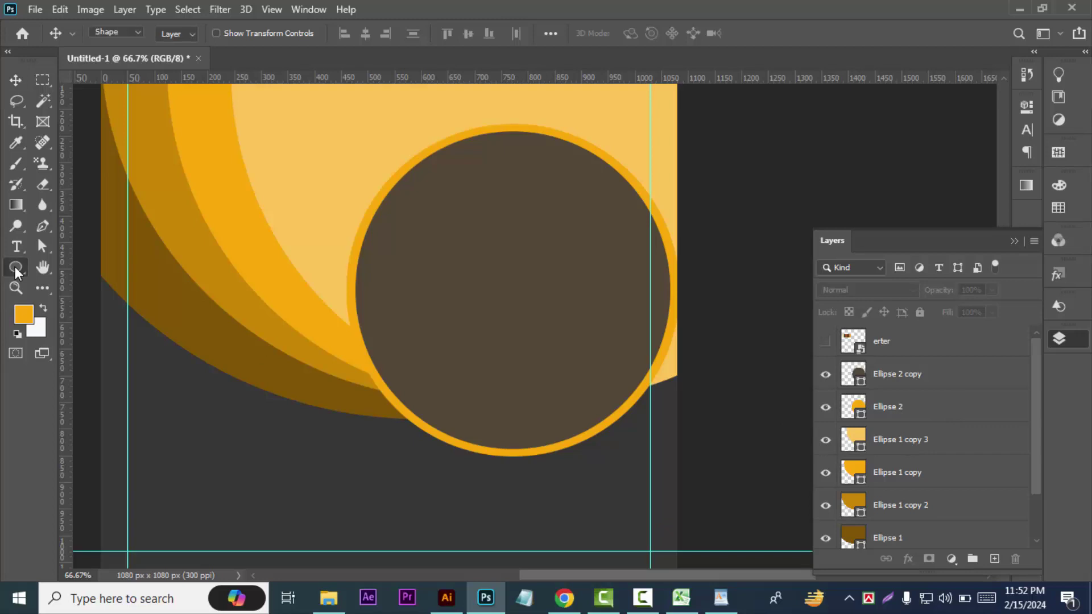
left_click(947, 441)
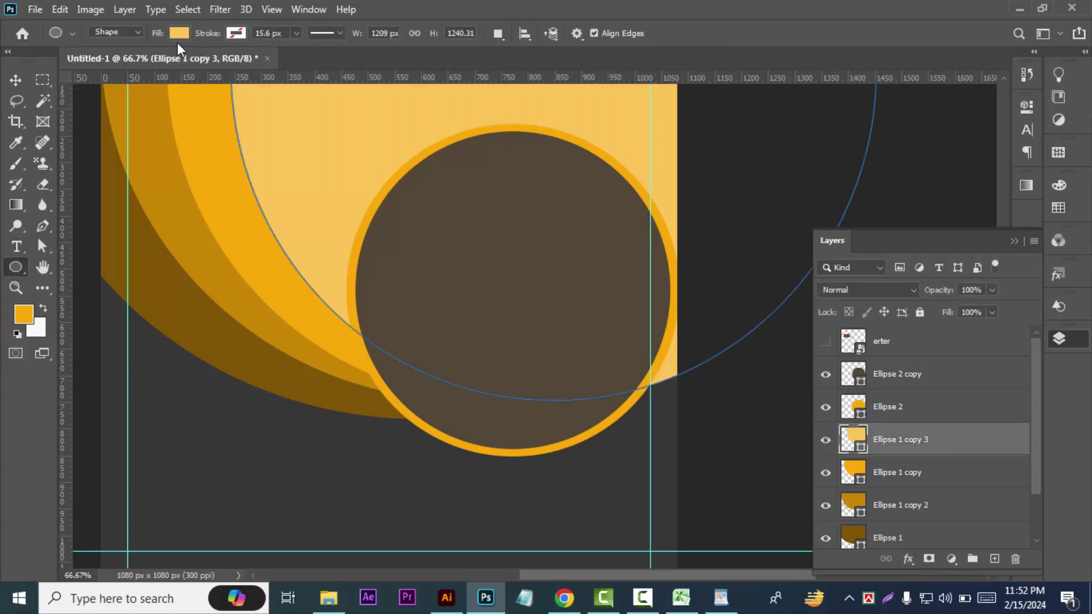
left_click(179, 33)
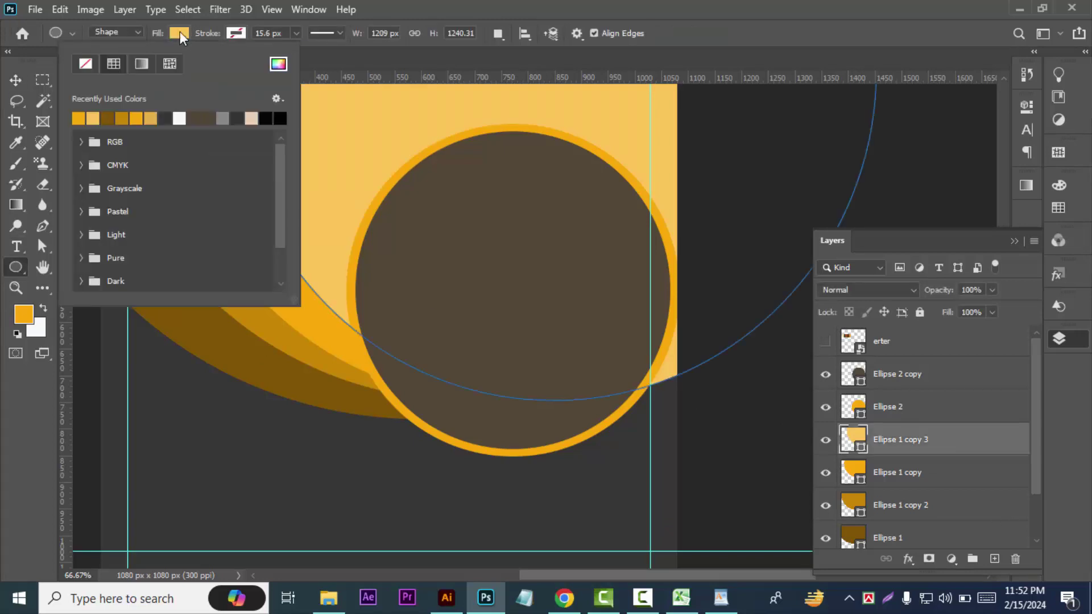
left_click(279, 64)
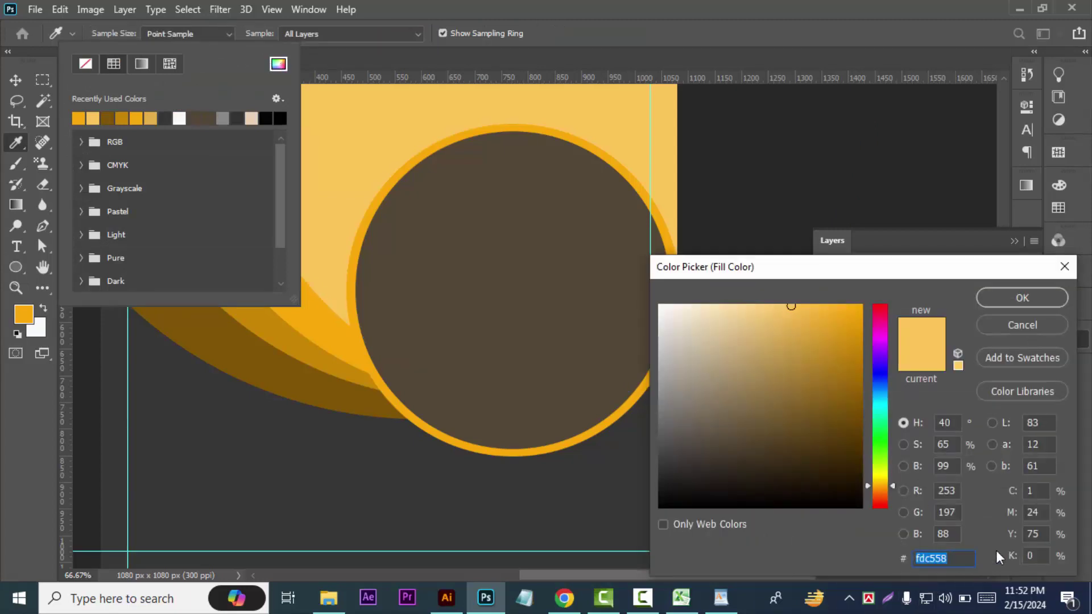
left_click(1016, 293)
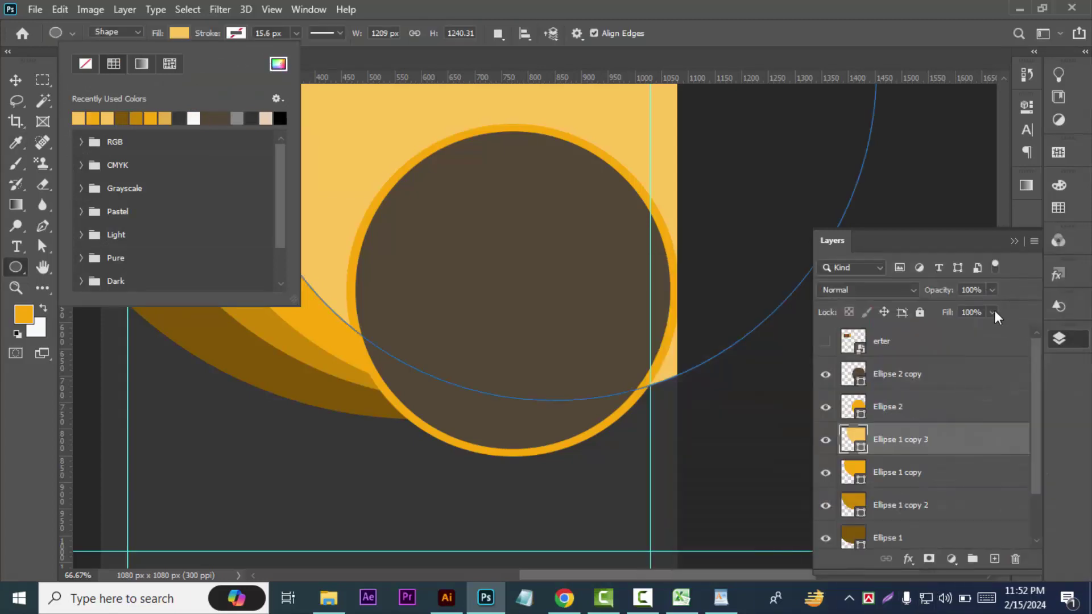
- Set Ellipse 2's ring fill to light gold fdc558
left_click(953, 417)
left_click(178, 32)
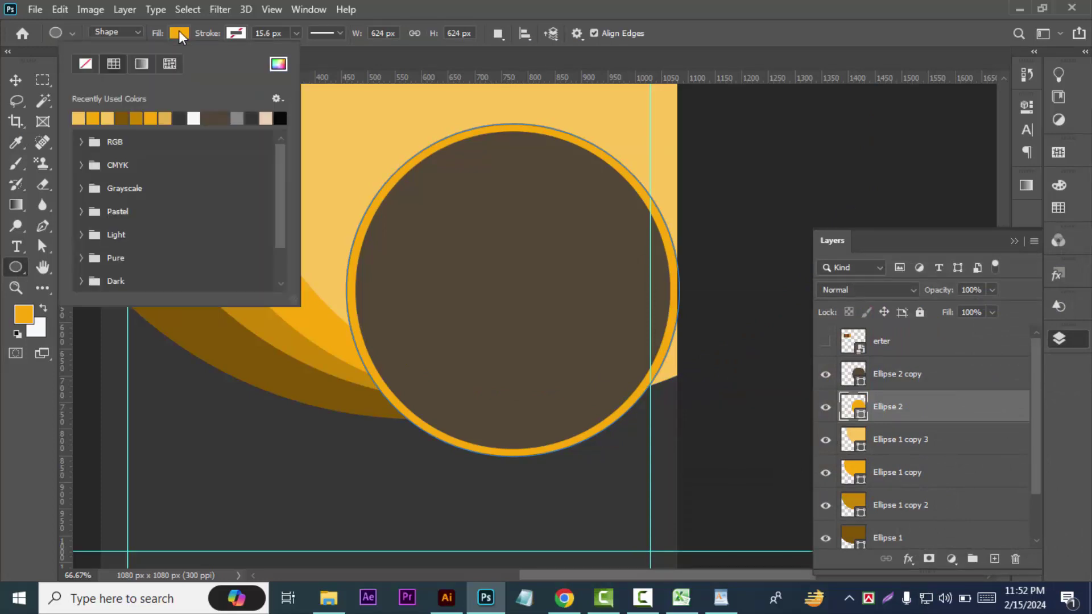
left_click(279, 64)
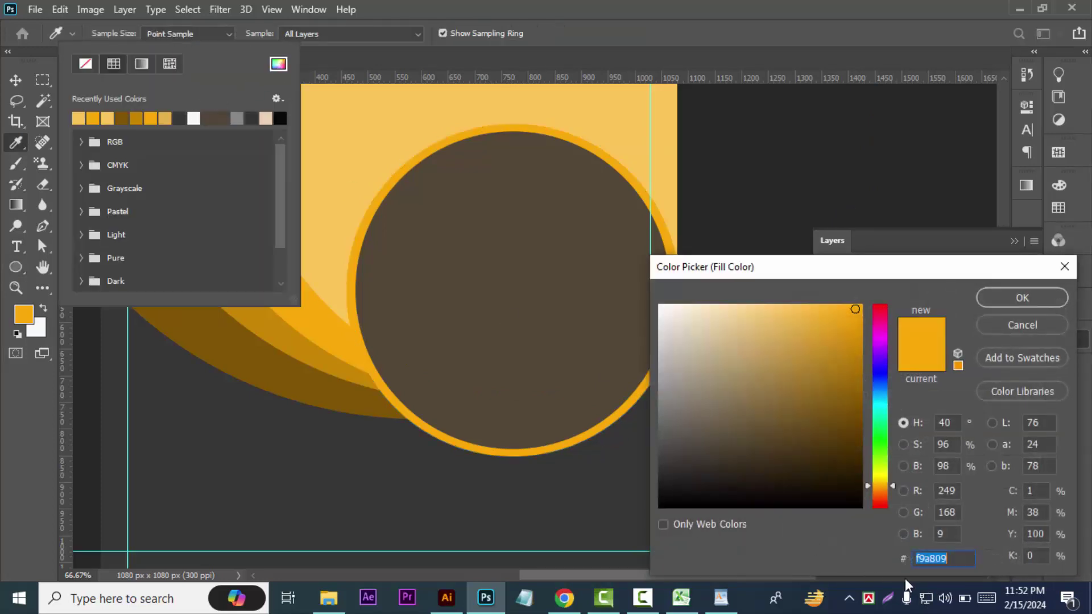
type("fdc558")
left_click(1015, 303)
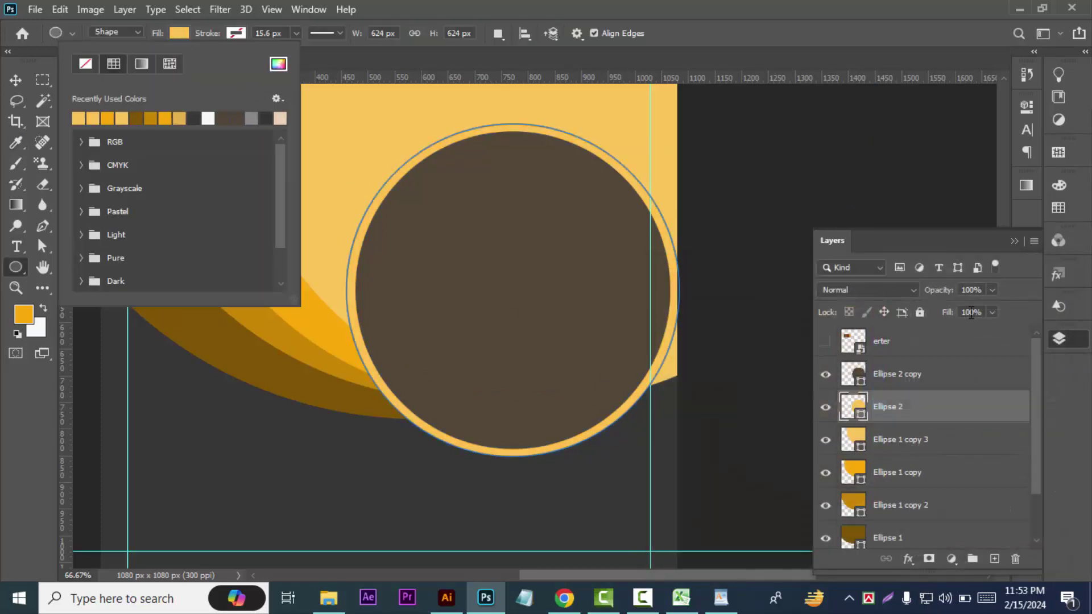
left_click(15, 82)
left_click(750, 454)
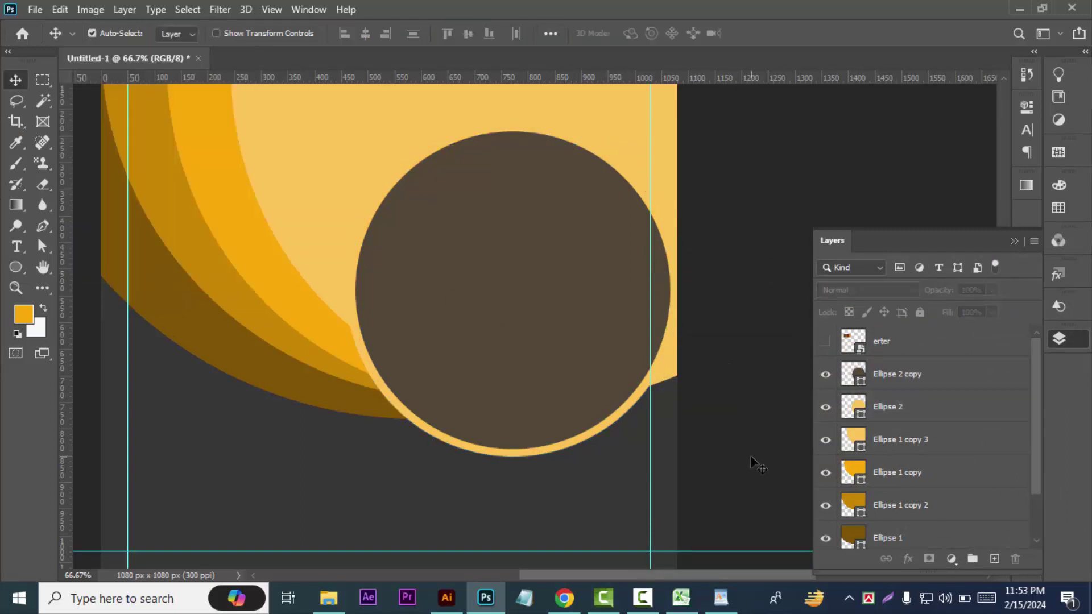
scroll(733, 463, "up", 2)
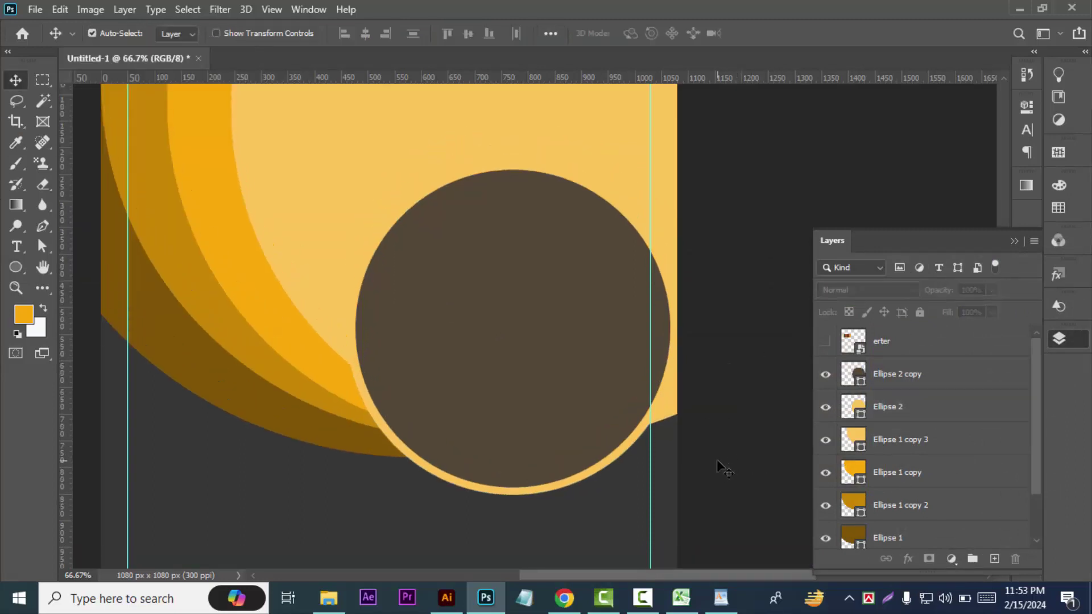
- Scale both Ellipse 2 layers together to about 125% and move them up and right
left_click(945, 389)
key("ctrl")
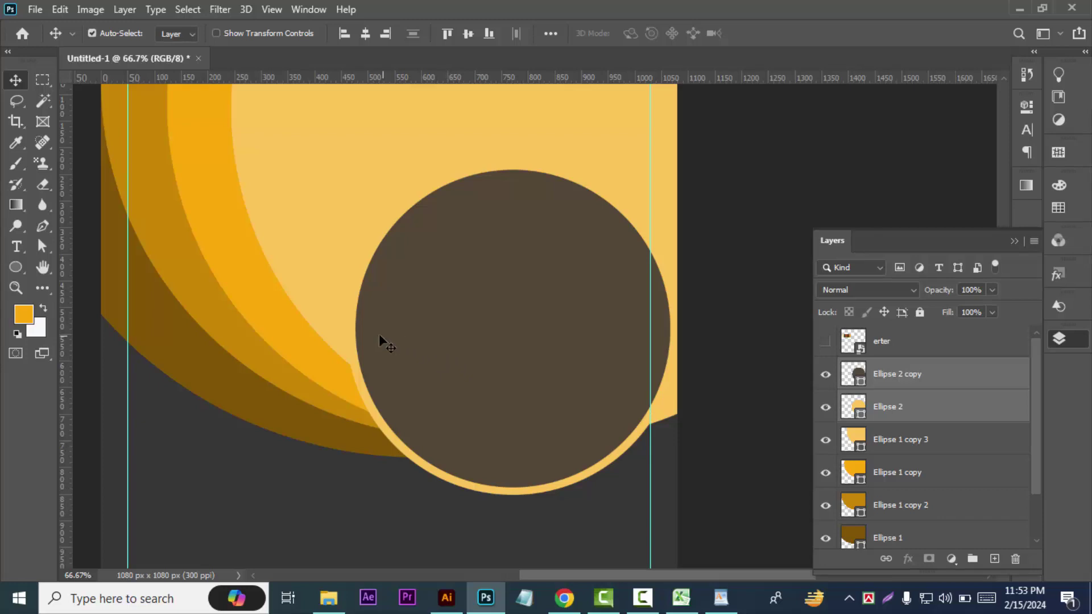
left_click_drag(505, 353, 534, 357)
key("ctrl+minus")
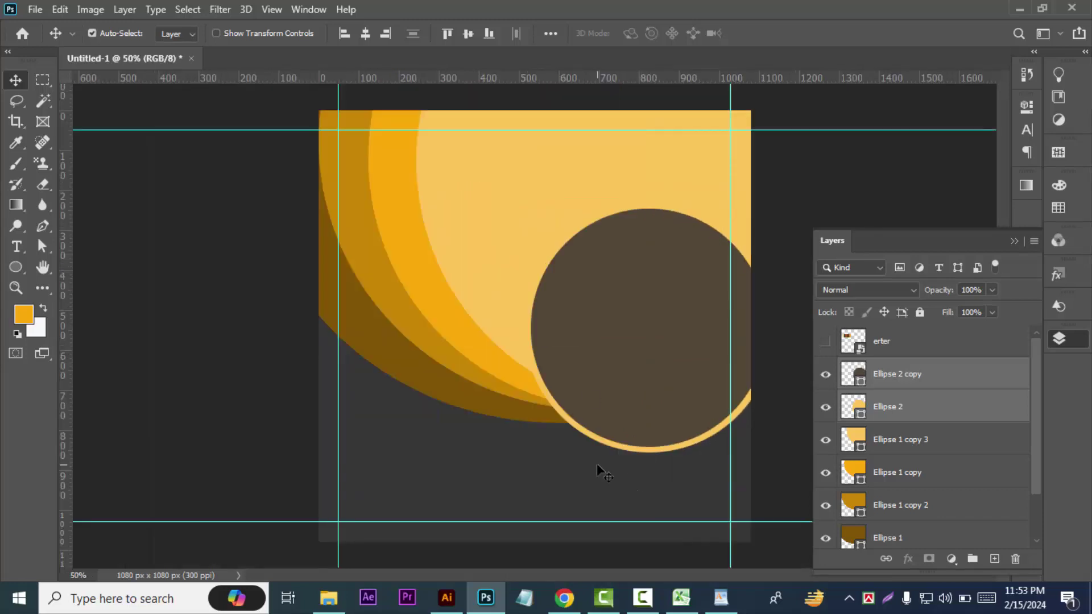
key("ctrl+t")
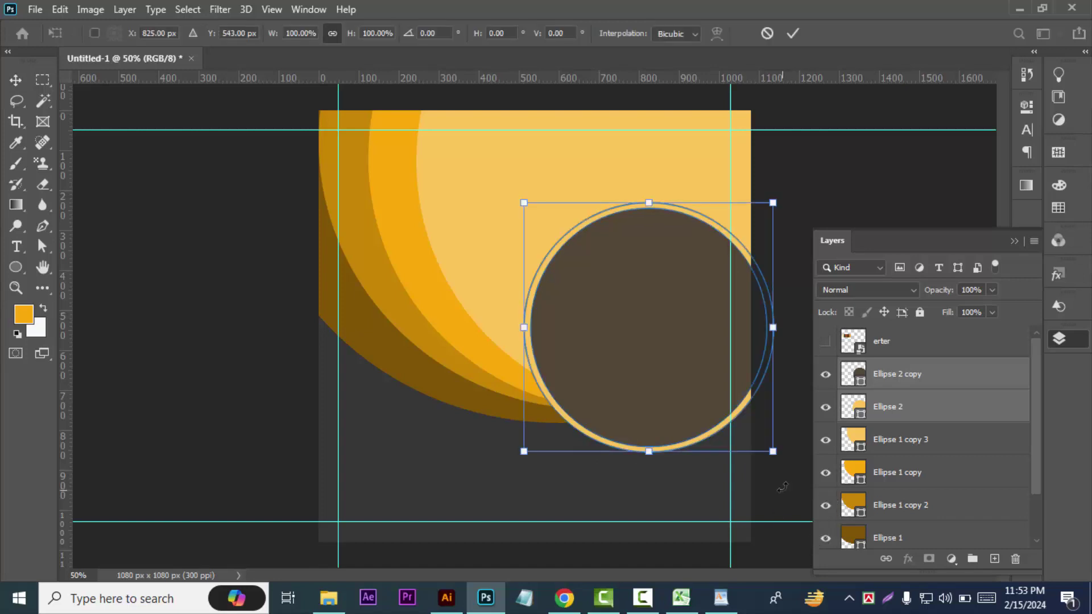
left_click_drag(775, 452, 806, 482)
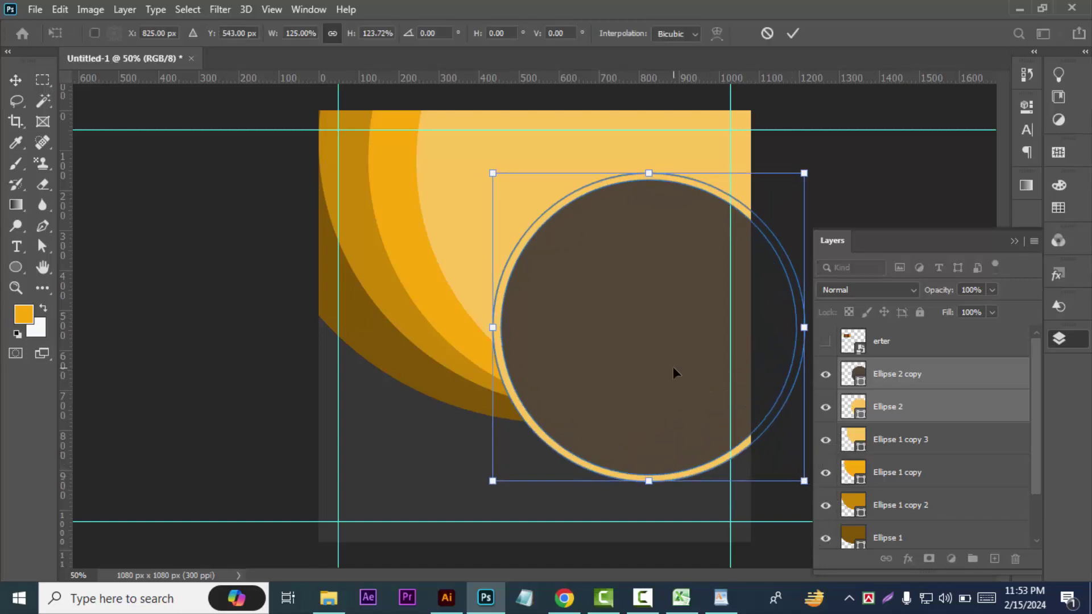
left_click_drag(653, 346, 656, 301)
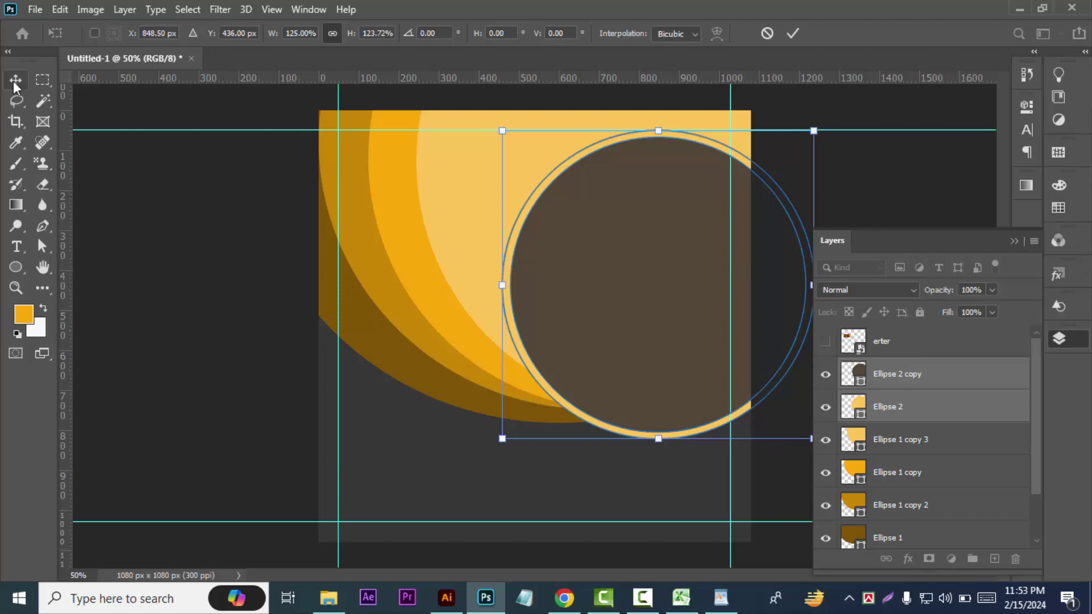
left_click(99, 211)
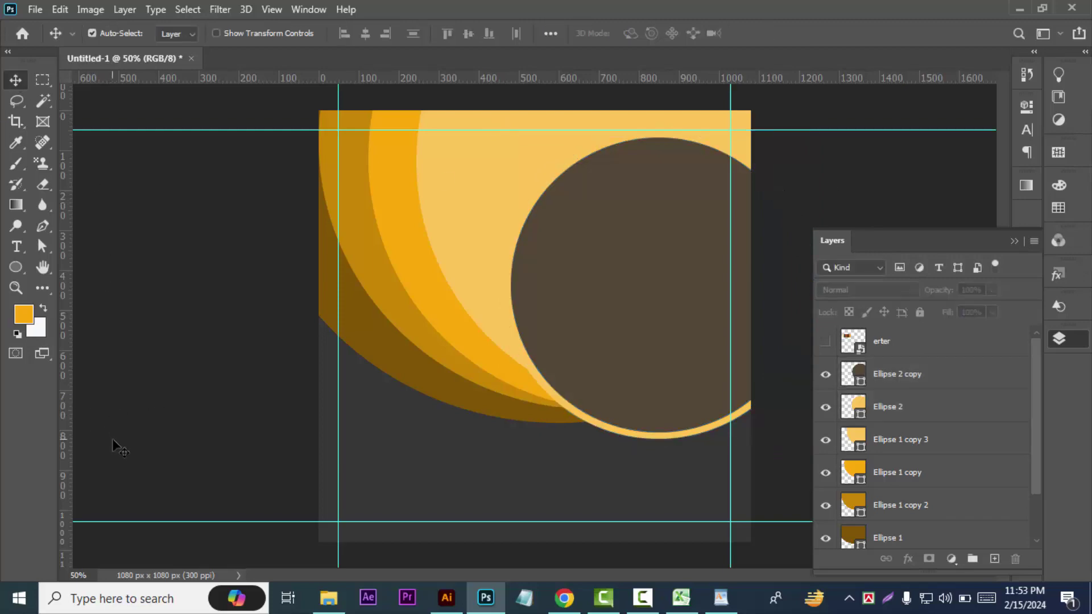
- Place the nurse vaccination photo as a linked image, position it, then delete it
left_click(35, 9)
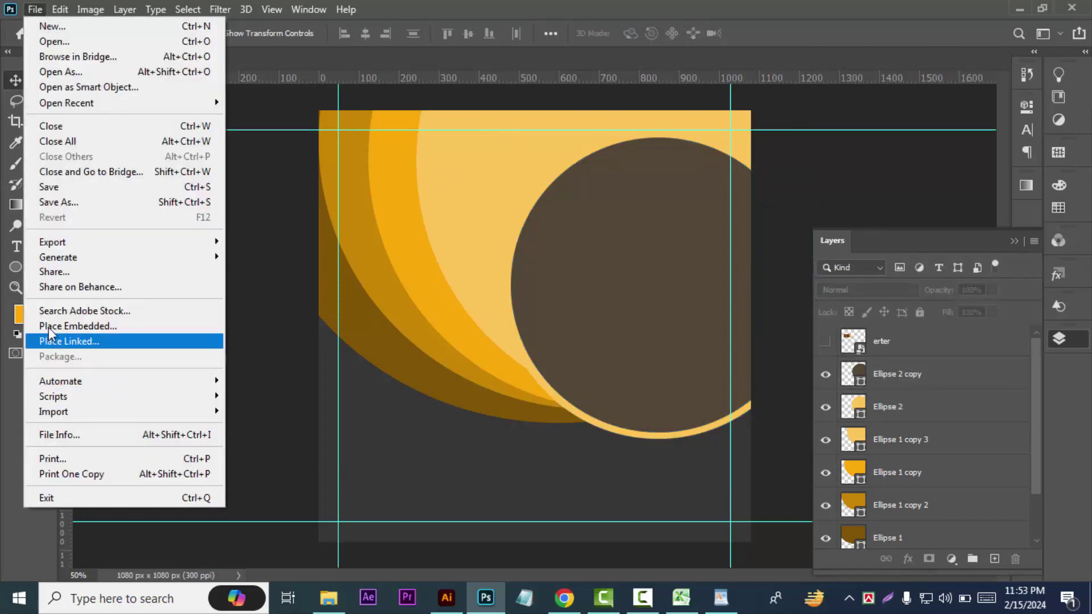
left_click(68, 341)
left_click(725, 421)
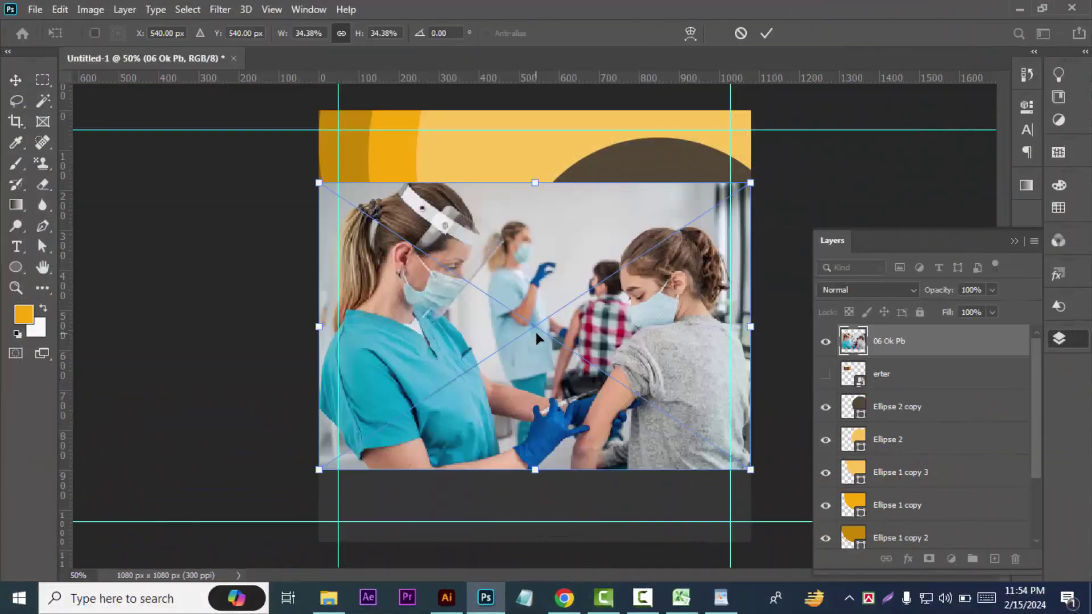
left_click_drag(534, 329, 589, 277)
left_click_drag(801, 418, 819, 428)
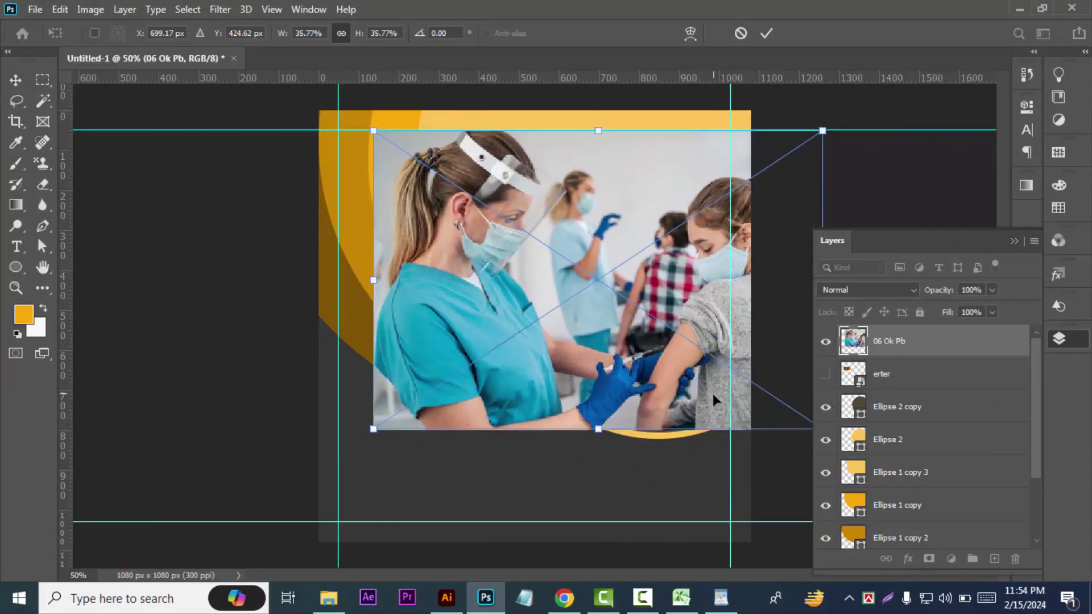
left_click_drag(712, 393, 708, 398)
key("Return")
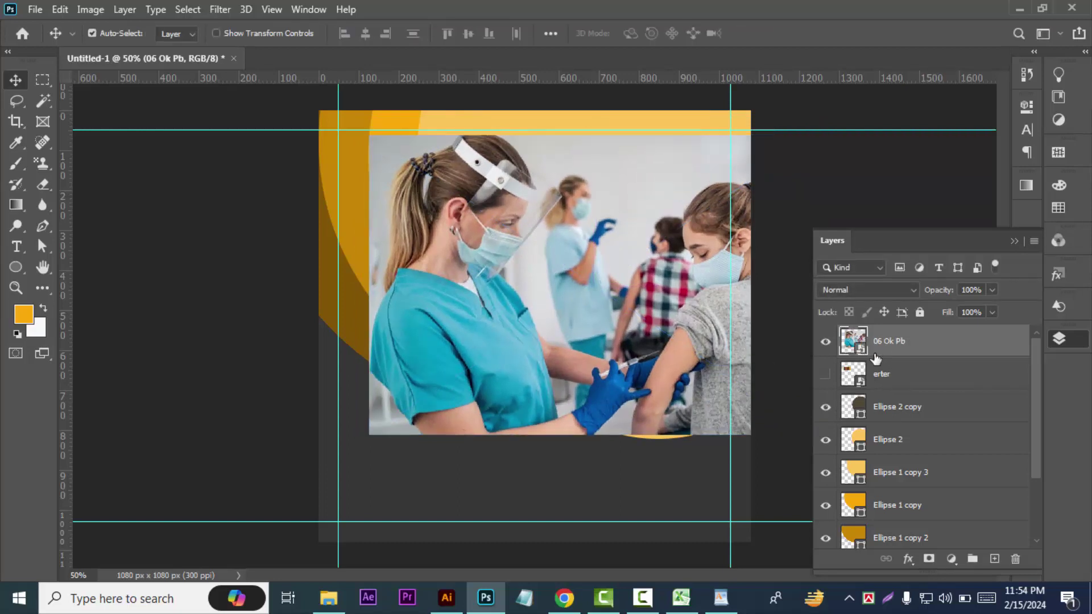
key("Delete")
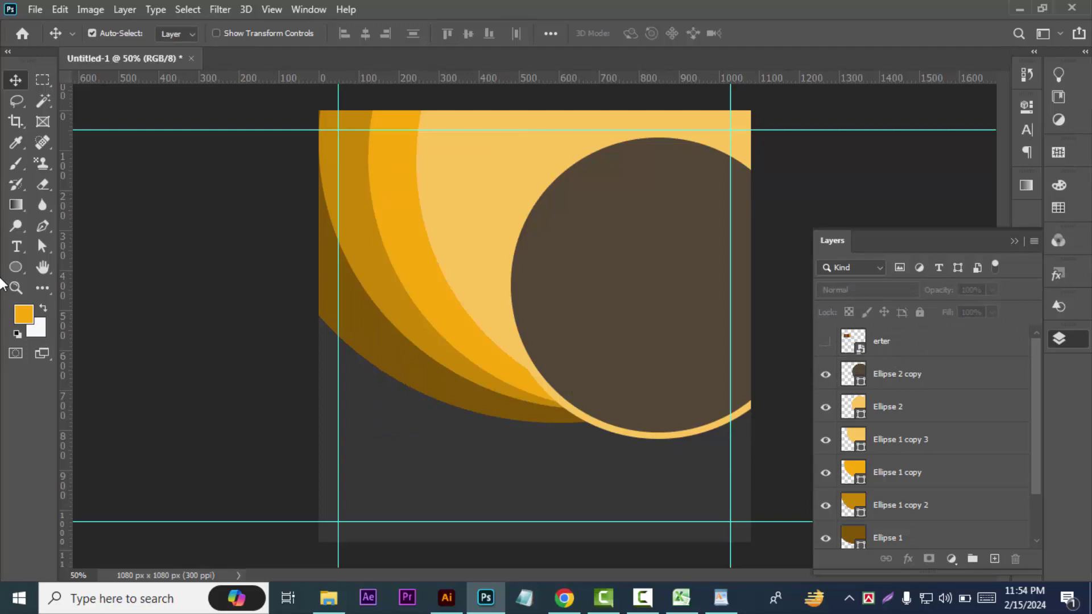
- Place 06 Ok Pb as an embedded image over the circle, stacked above Ellipse 2 copy
left_click(33, 9)
left_click(103, 327)
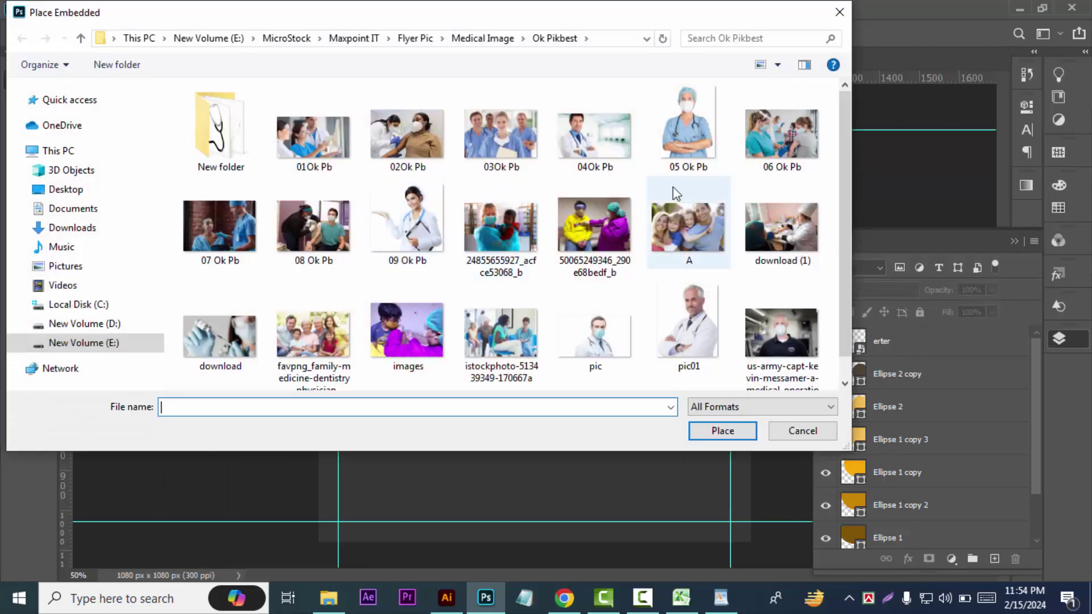
left_click(780, 125)
left_click(705, 430)
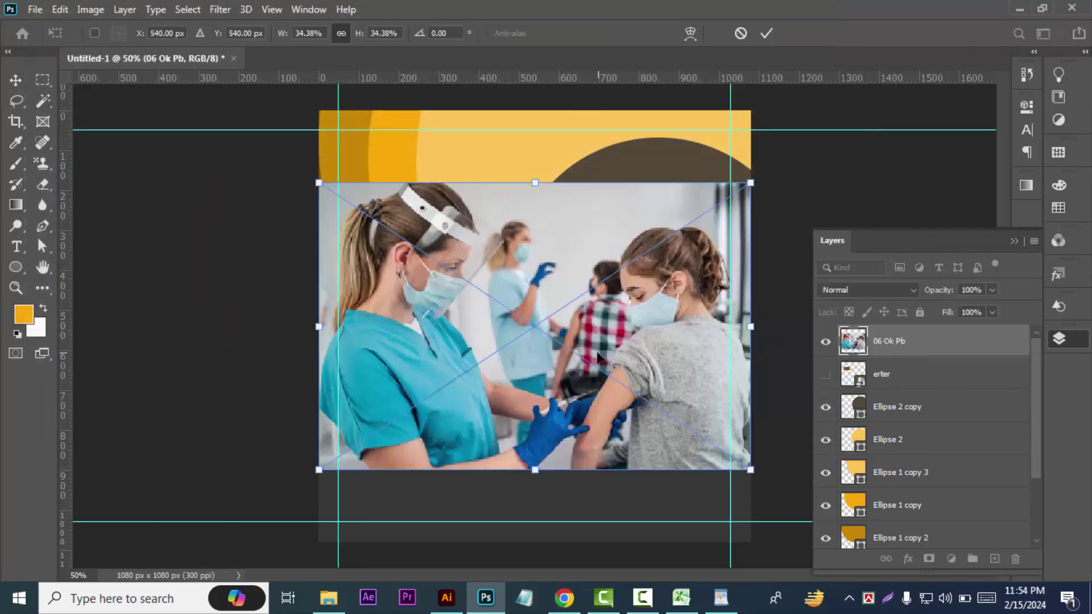
left_click_drag(600, 307, 637, 261)
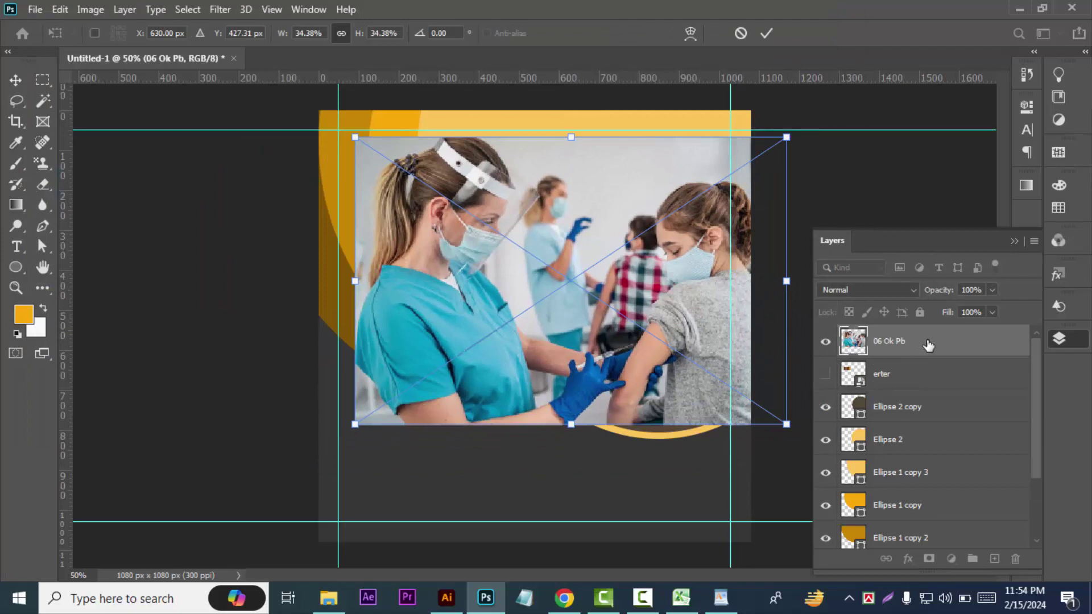
left_click_drag(786, 424, 813, 449)
left_click_drag(916, 344, 925, 385)
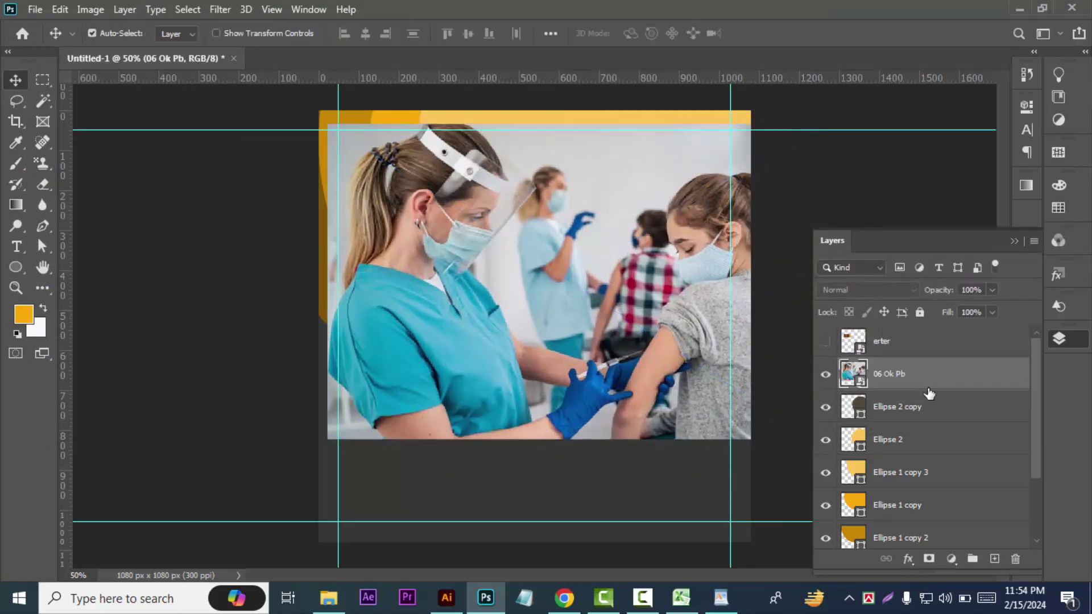
- Clip the photo to the circle below with a clipping mask and reposition it
right_click(924, 372)
left_click(791, 364)
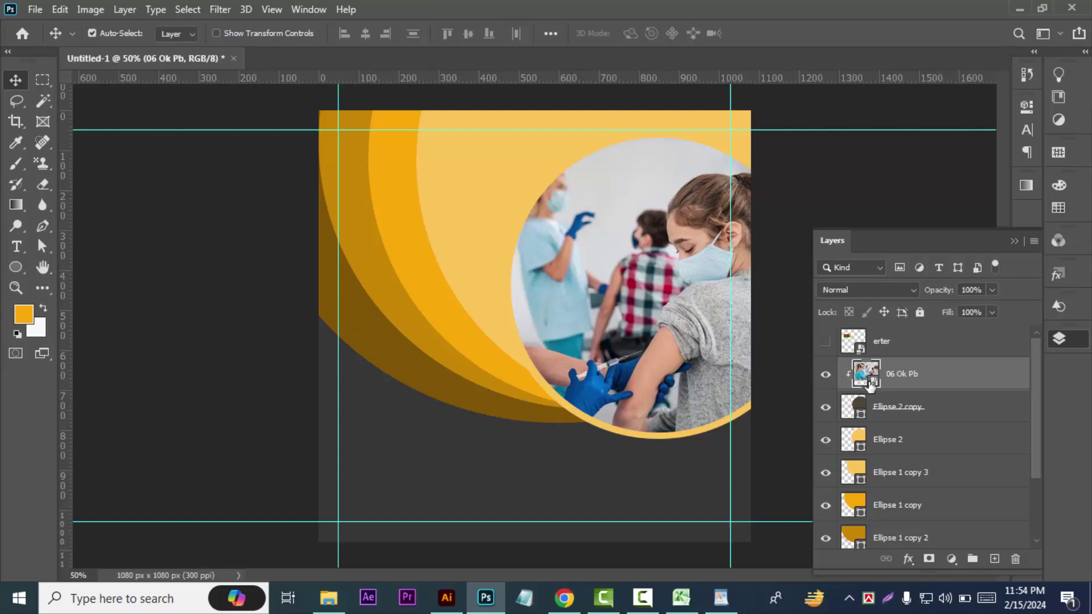
key("ctrl+t")
mouse_move(680, 358)
left_mouse_down()
mouse_move(688, 363)
mouse_move(664, 259)
left_mouse_up()
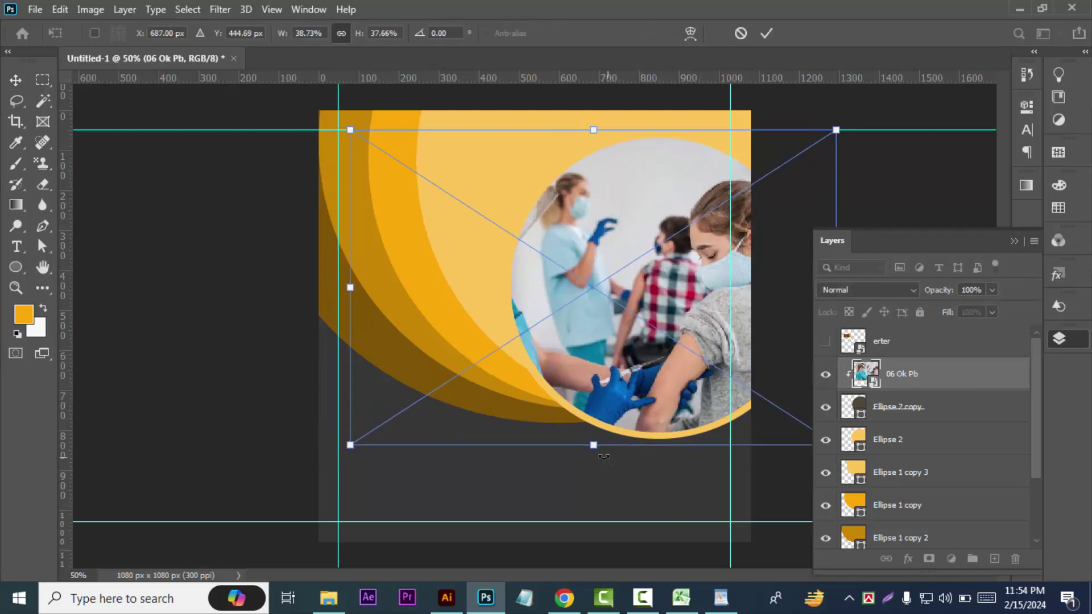
- Resize the clipped photo to about 40% and nudge it so the girl and nurse fit
left_click_drag(594, 446, 594, 441)
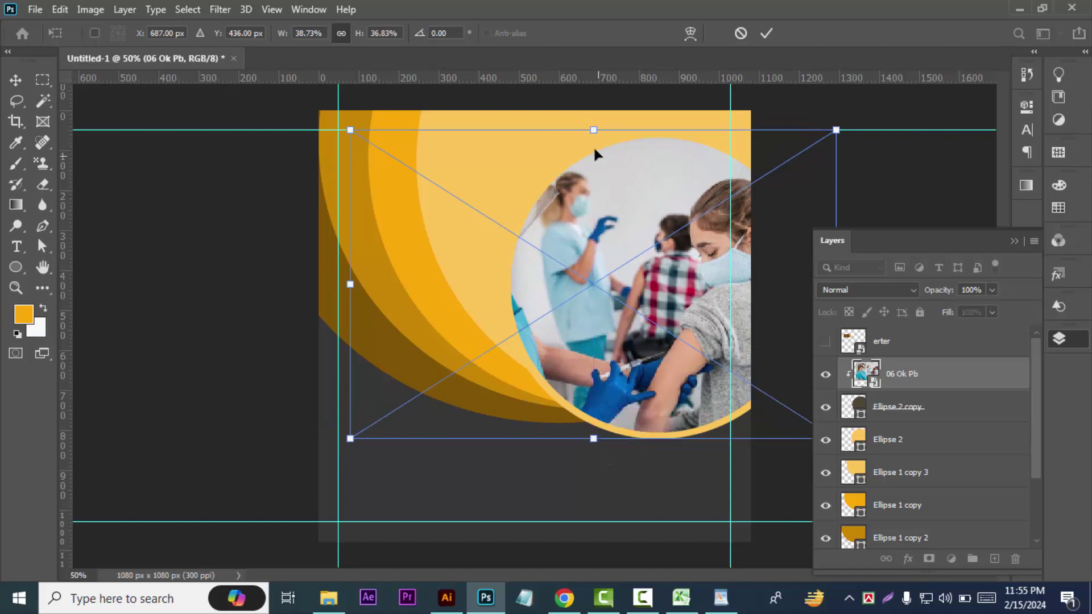
left_click_drag(593, 130, 593, 137)
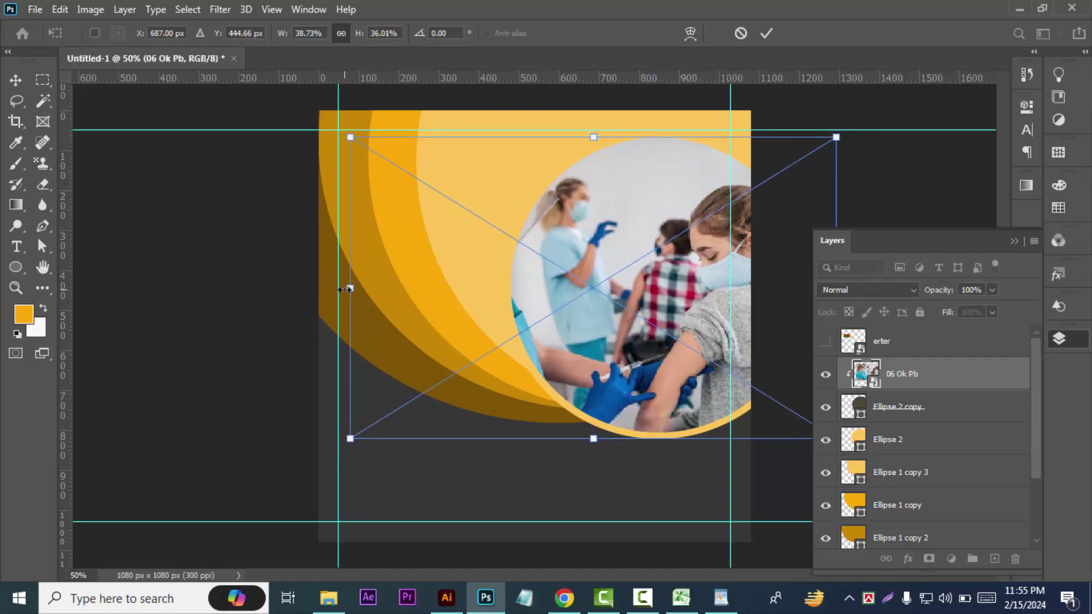
mouse_move(345, 288)
left_mouse_down()
mouse_move(378, 288)
mouse_move(338, 288)
mouse_move(335, 312)
left_mouse_up()
key("shift+Left")
key("shift+Left")
key("shift+Left")
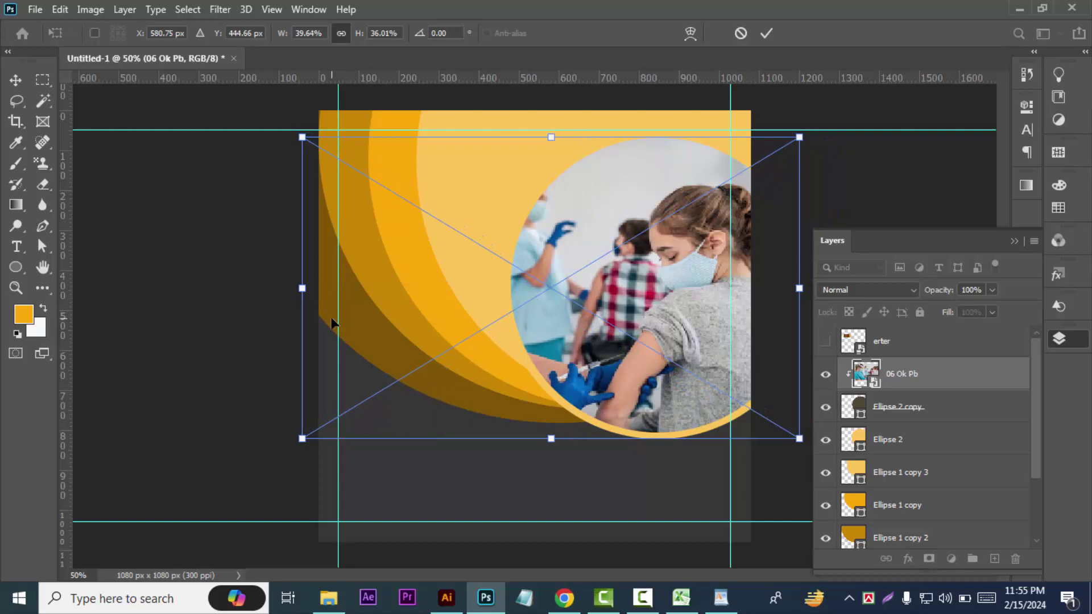
key("Right")
key("Right")
key("Right")
key("Right")
key("Right")
key("Right")
key("Right")
key("Right")
key("Right")
key("Right")
key("Right")
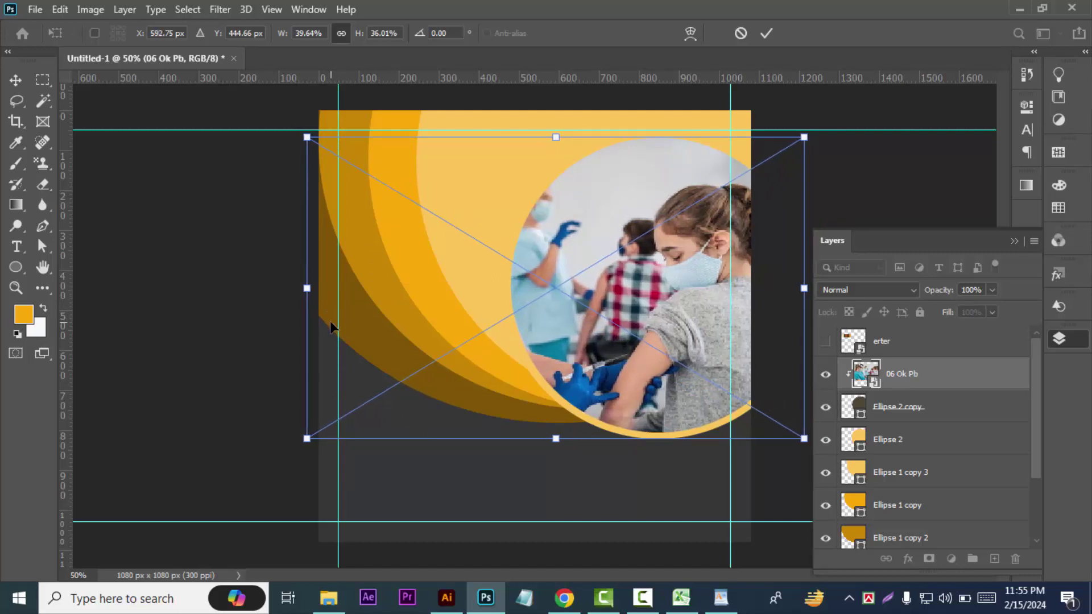
key("Right")
key("Right")
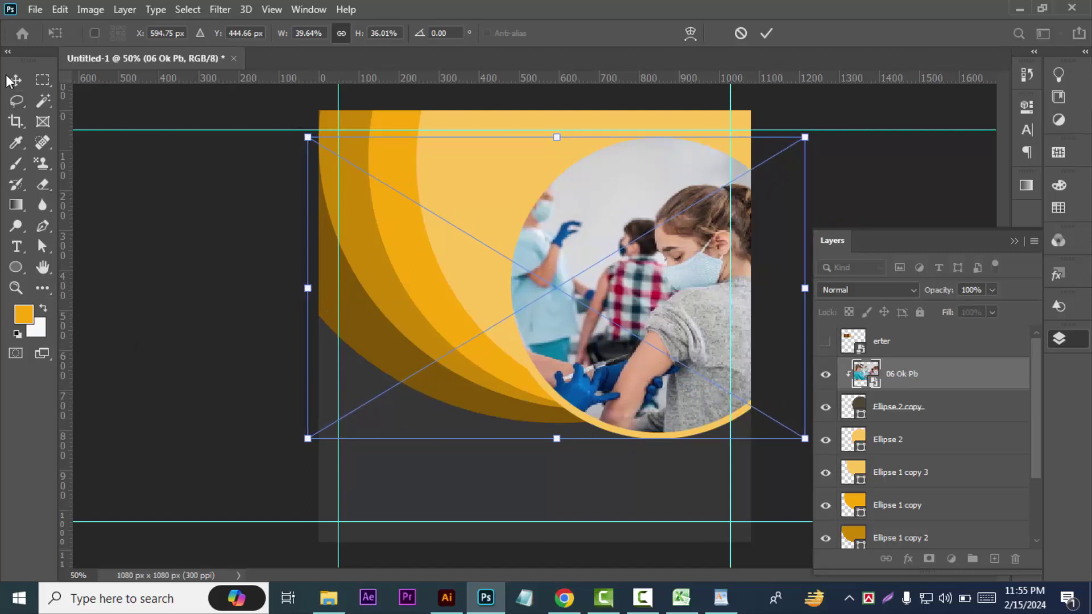
left_click(7, 78)
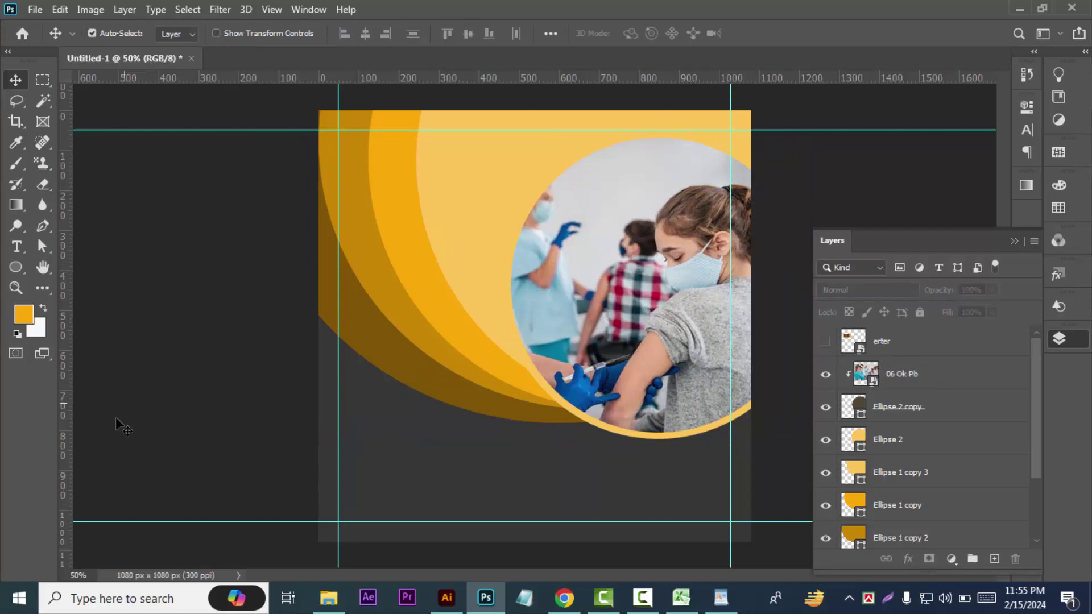
- Change Ellipse 2's ring fill from pale yellow to a dark golden brown
left_click(968, 442)
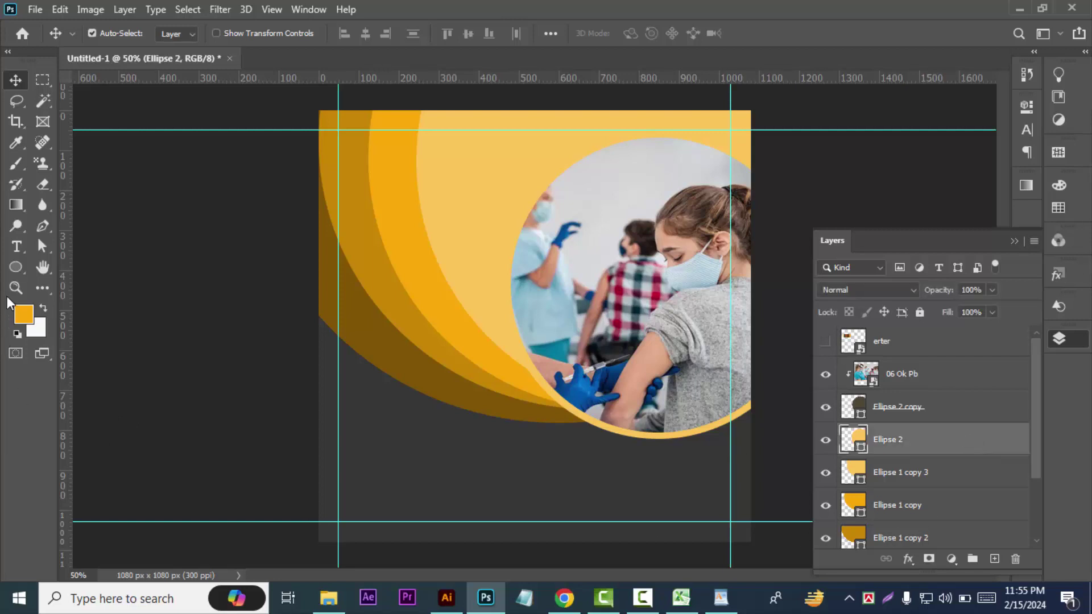
left_click(16, 267)
left_click(179, 33)
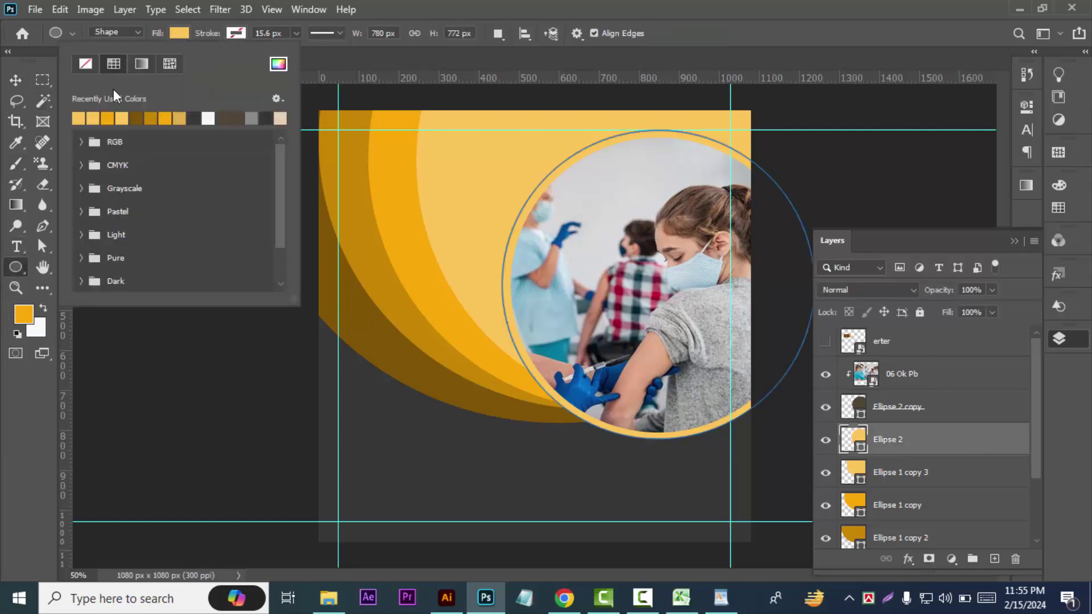
left_click(208, 117)
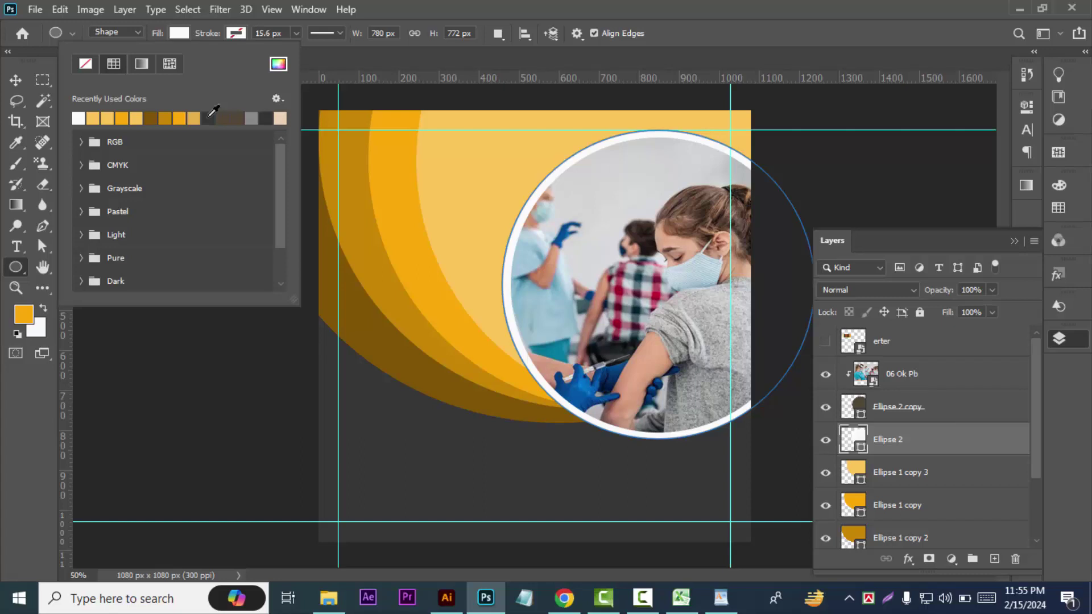
left_click(150, 116)
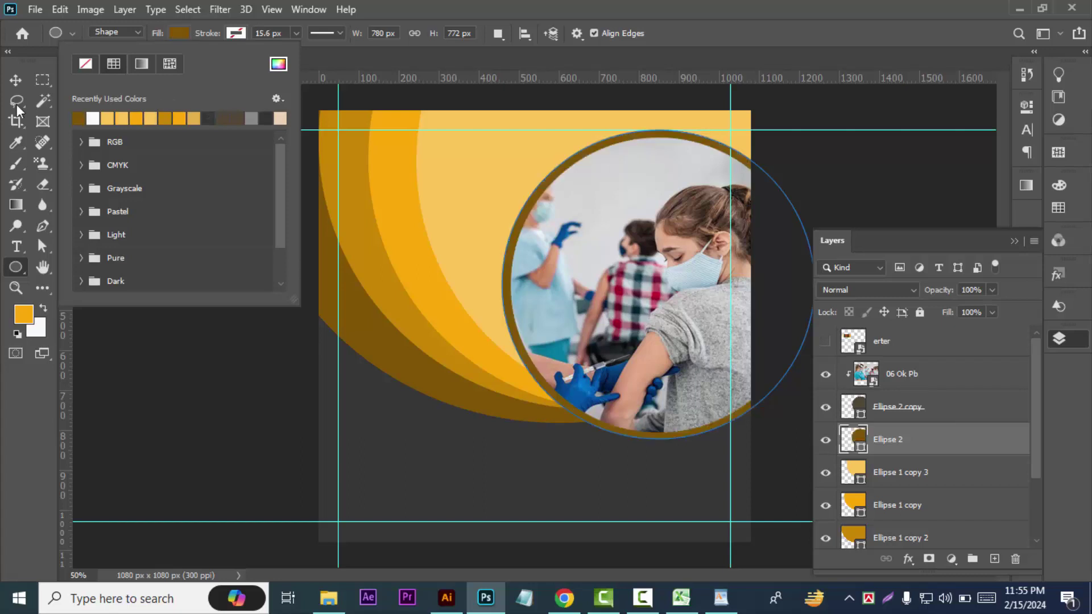
left_click(16, 80)
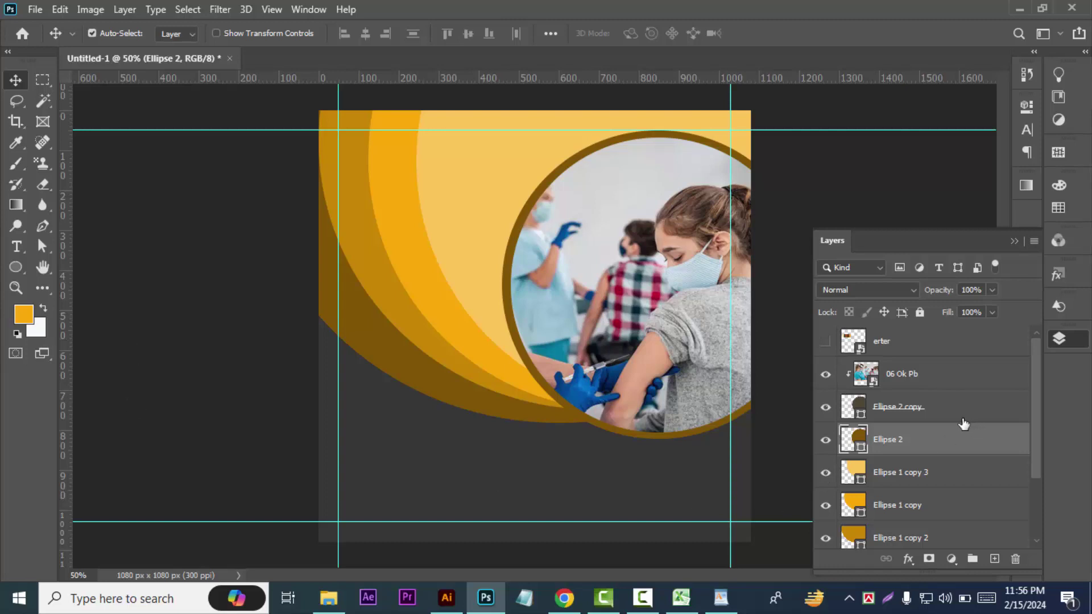
- Try dragging the photo and its ring far left, then undo the move
left_click(933, 383)
left_click(933, 407, "ctrl")
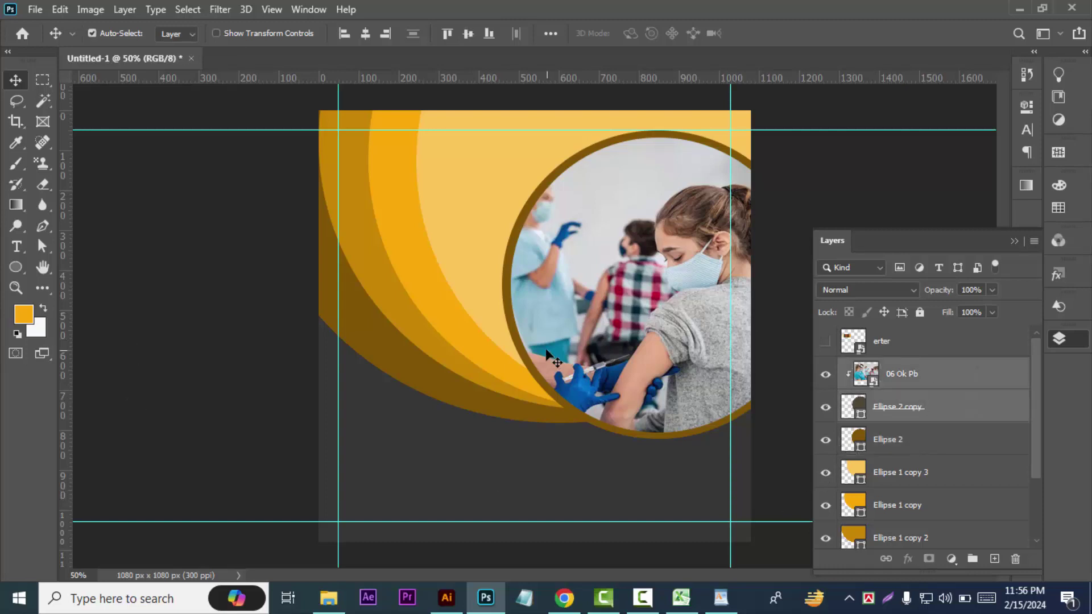
left_click_drag(562, 340, 274, 344)
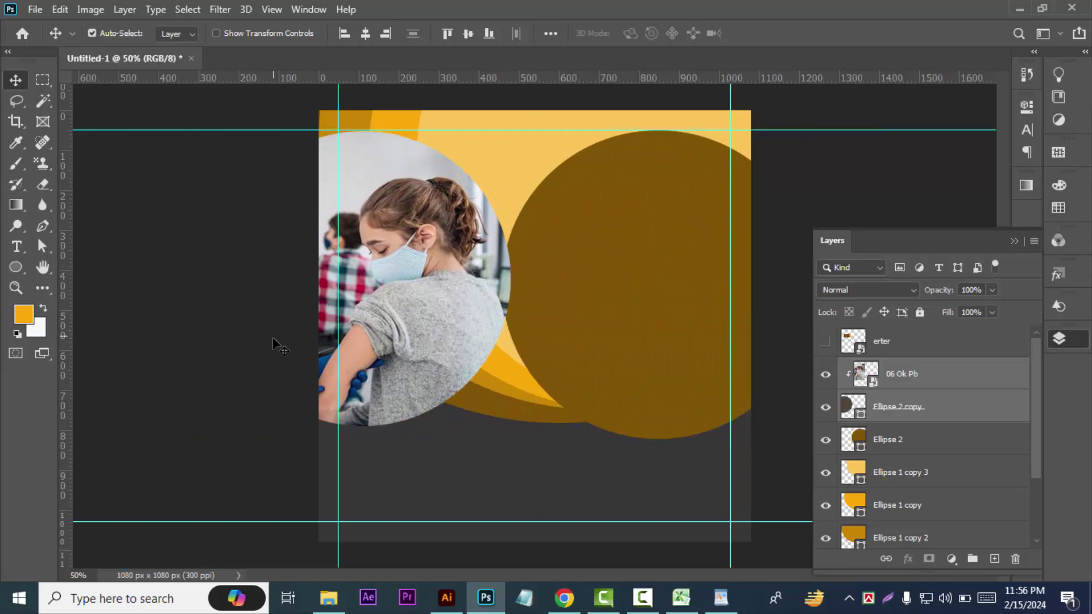
key("ctrl+z")
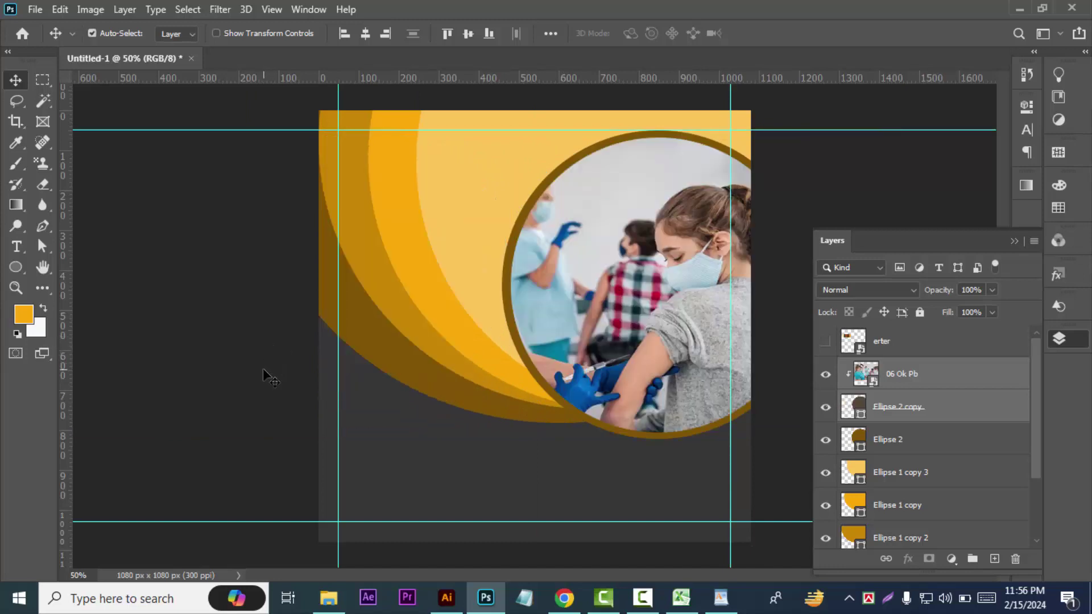
- Toggle visibility of Ellipse 2 copy, the photo and Ellipse 2 to compare them
left_click(826, 407)
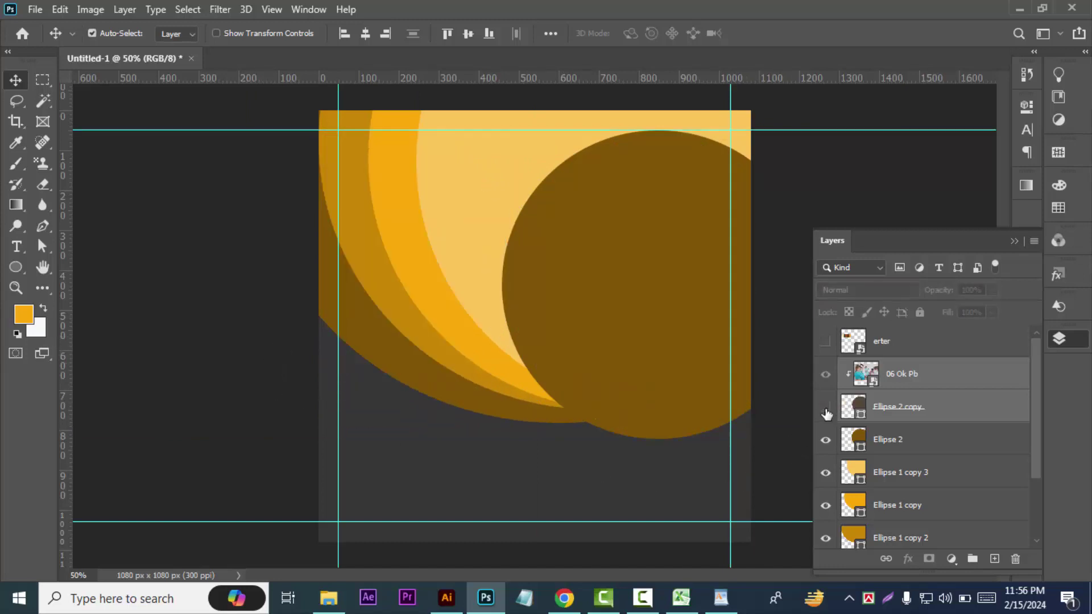
left_click(826, 407)
left_click(825, 374)
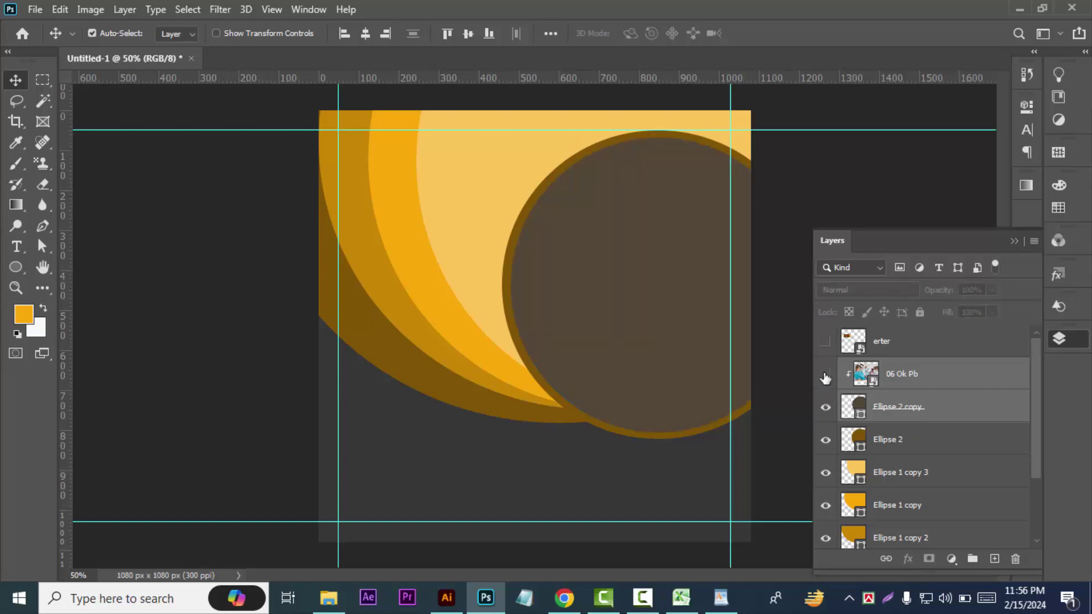
left_click(824, 374)
left_click(825, 439)
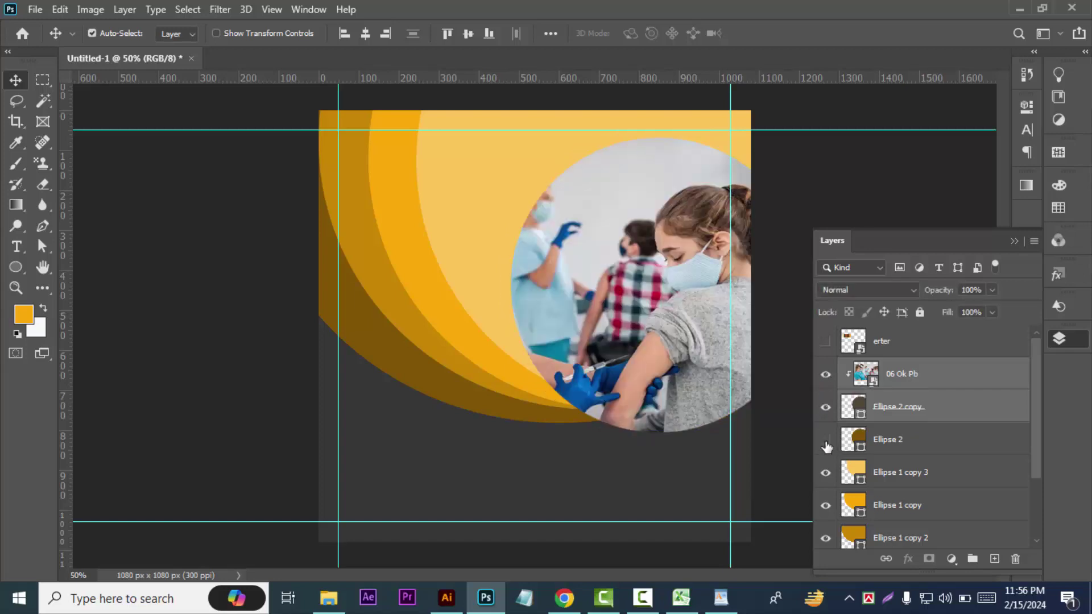
- Select Ellipse 2, Ellipse 2 copy and 06 Ok Pb and nudge them slightly left
left_click(946, 441)
left_click(946, 418, "shift")
left_click(945, 380, "shift")
mouse_move(589, 349)
left_mouse_down()
mouse_move(338, 334)
mouse_move(281, 303)
mouse_move(552, 336)
mouse_move(557, 345)
left_mouse_up()
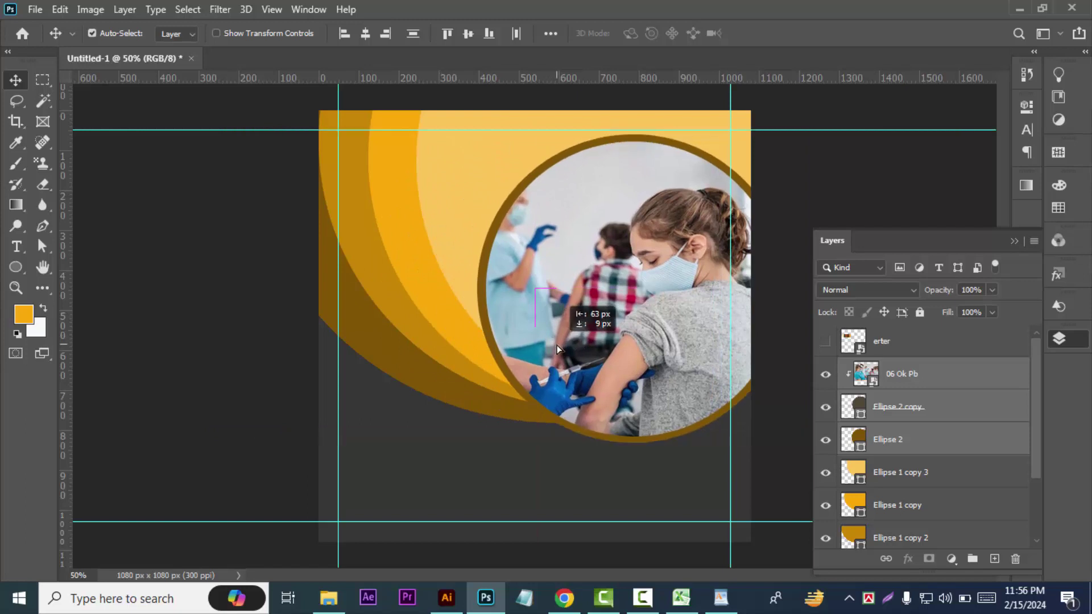
left_click(826, 190)
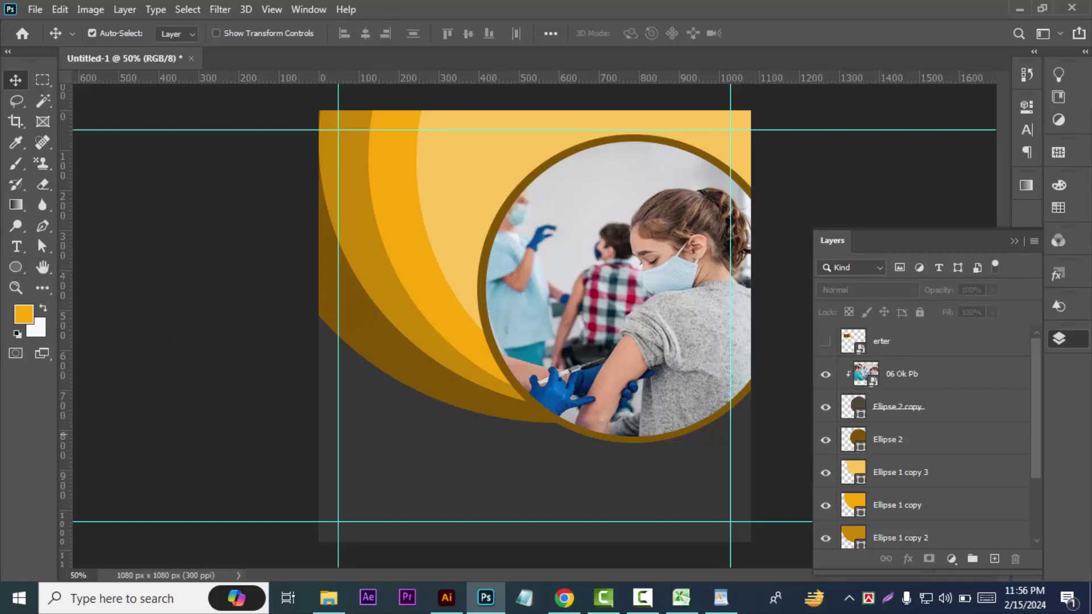
- Select the four arc layers: Ellipse 1, Ellipse 1 copy, copy 2 and copy 3
scroll(892, 434, "down", 2)
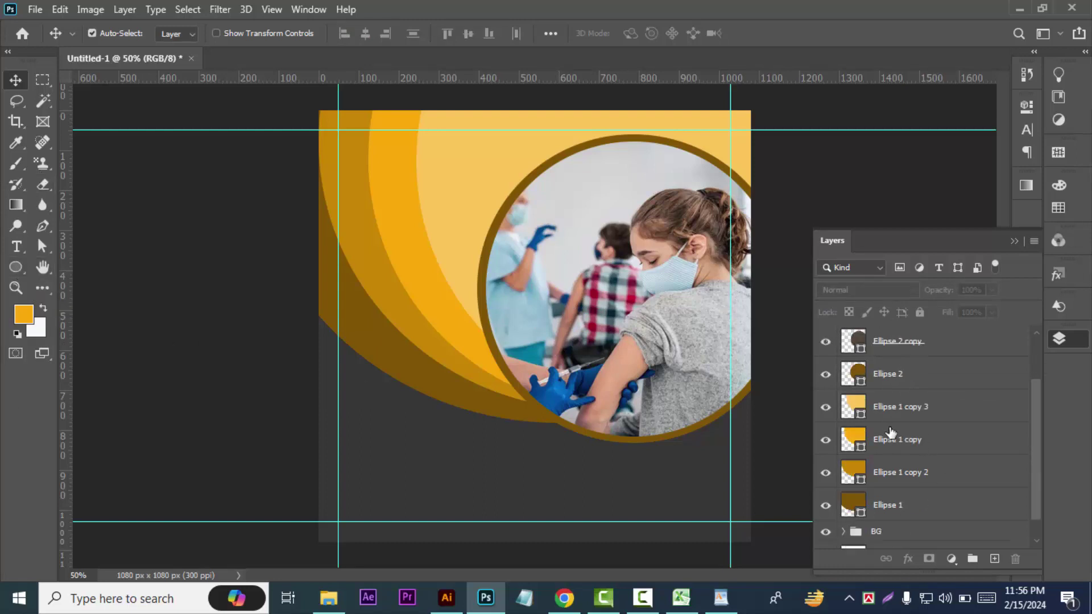
left_click(958, 408)
left_click(948, 443, "shift")
left_click(947, 473, "shift")
left_click(938, 507, "shift")
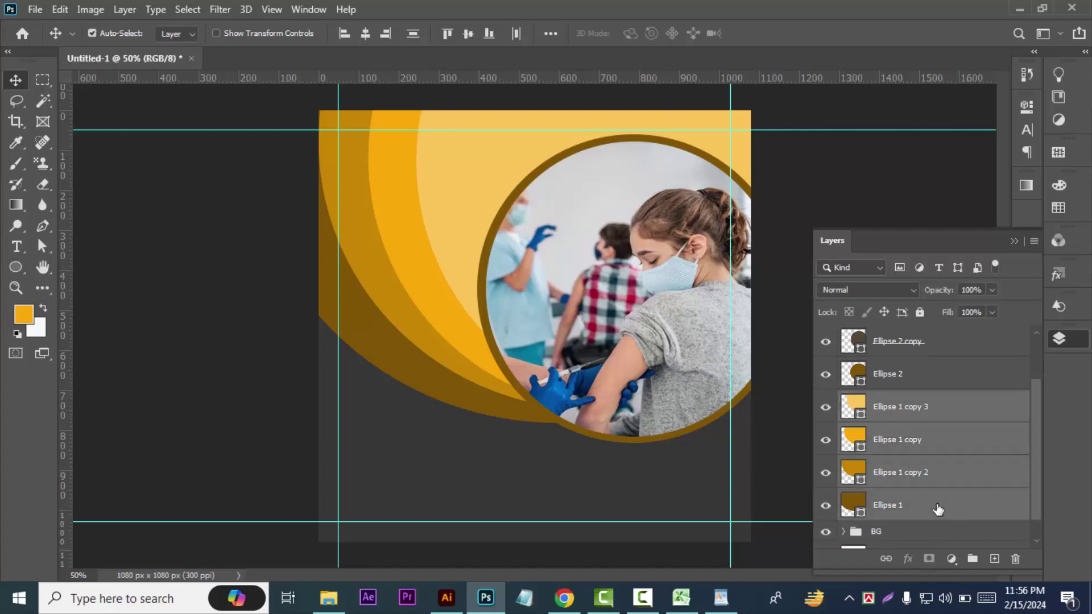
left_click(1026, 107)
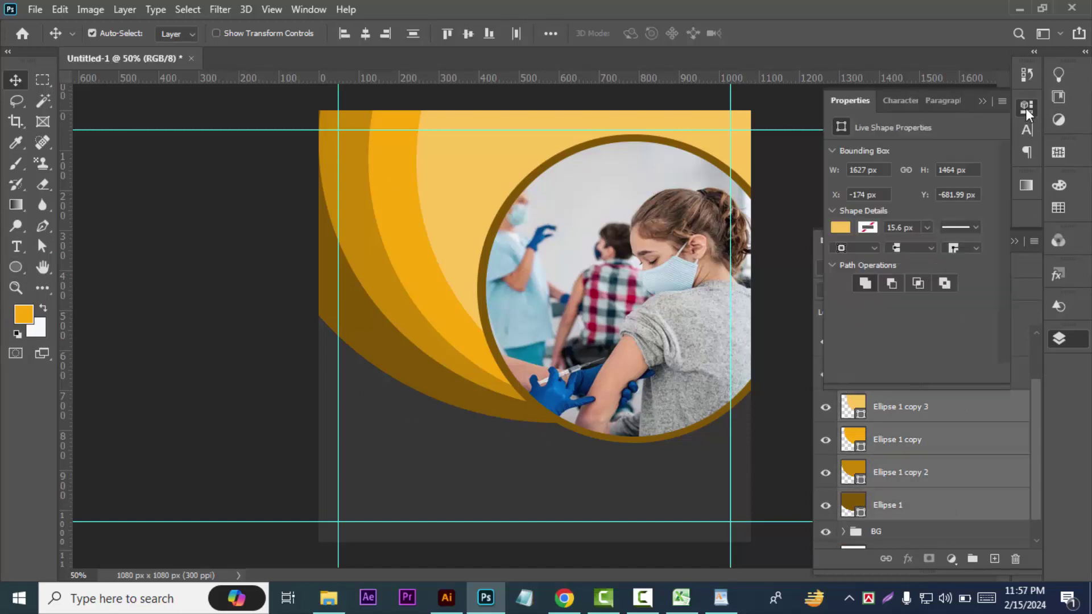
left_click(1026, 107)
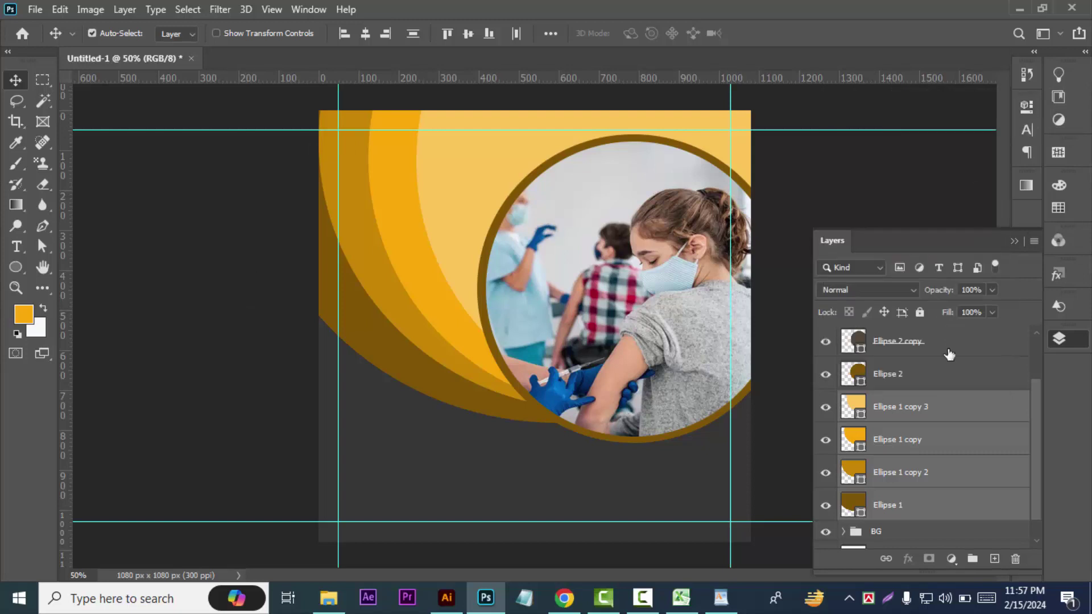
- Set the four arcs' opacity to 36%, then deselect them
left_click(992, 290)
left_click_drag(992, 307, 968, 305)
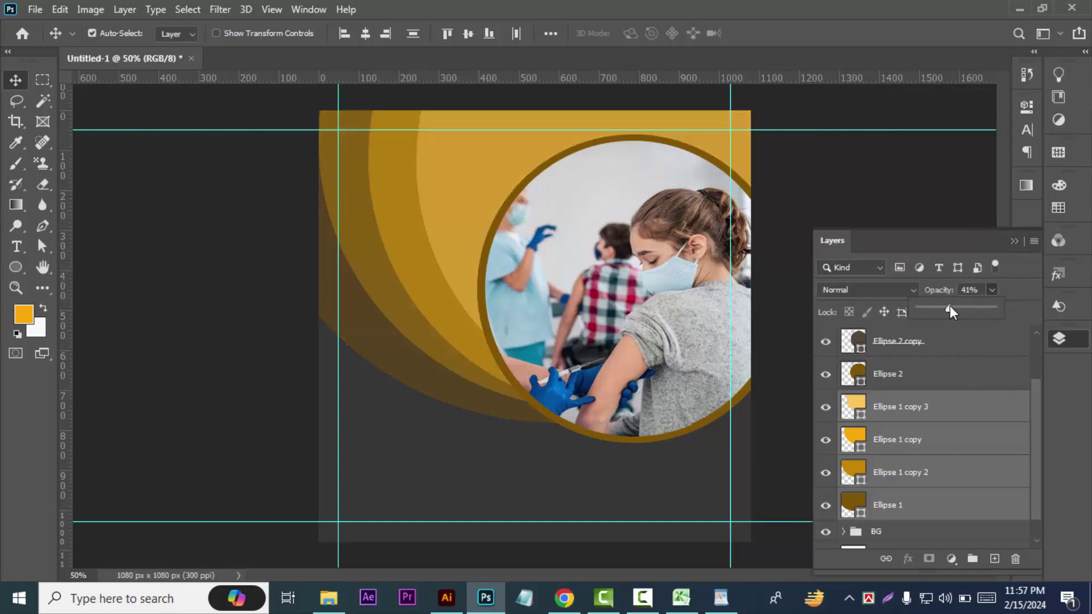
left_click_drag(968, 306, 944, 308)
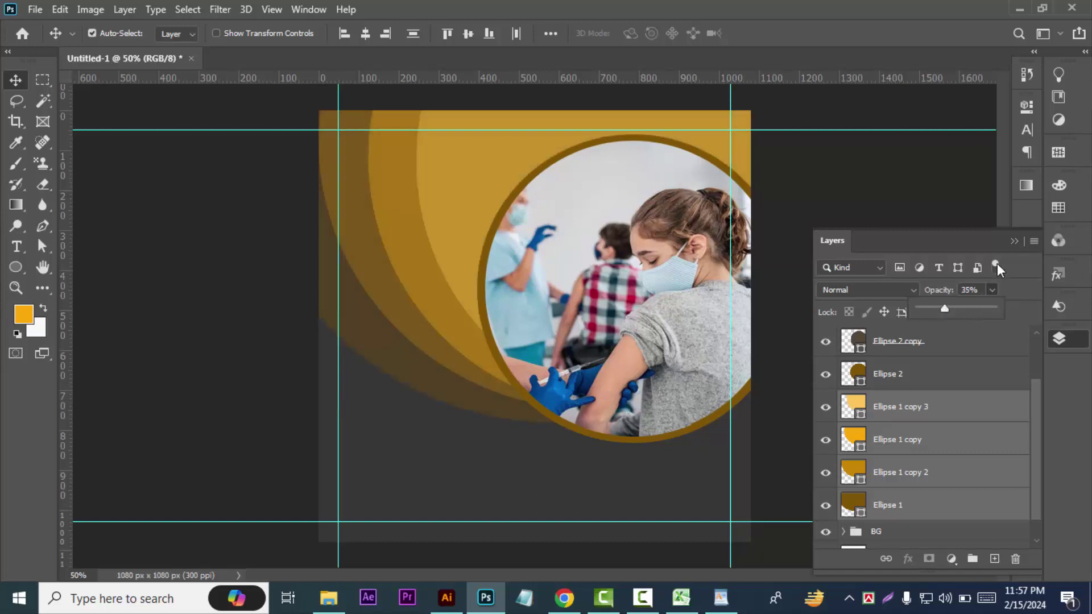
left_click(943, 296)
type("4")
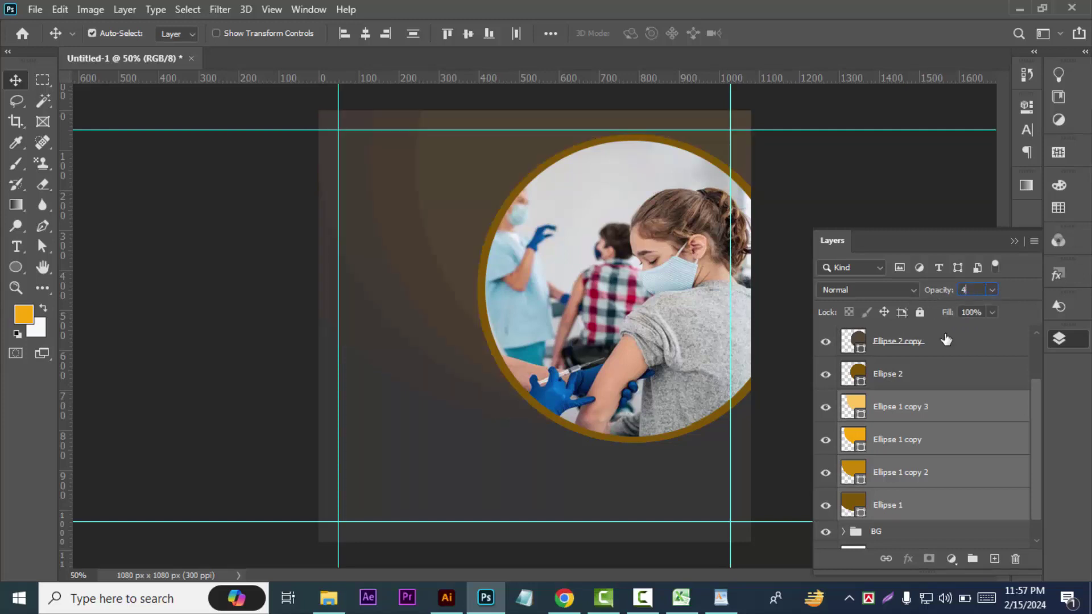
type("0")
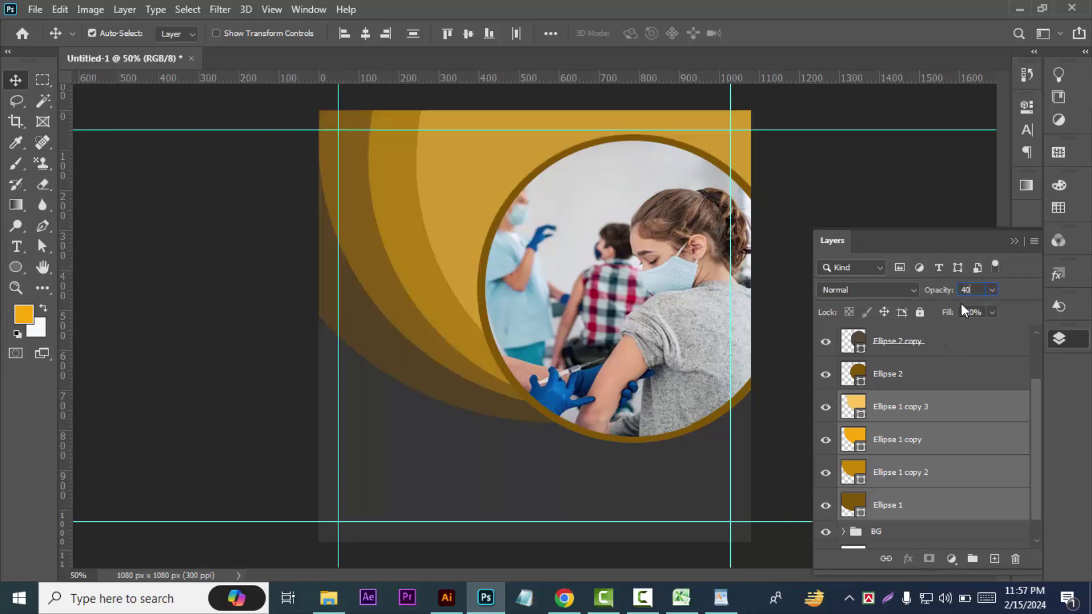
key("Return")
type("36")
key("Return")
left_click(909, 179)
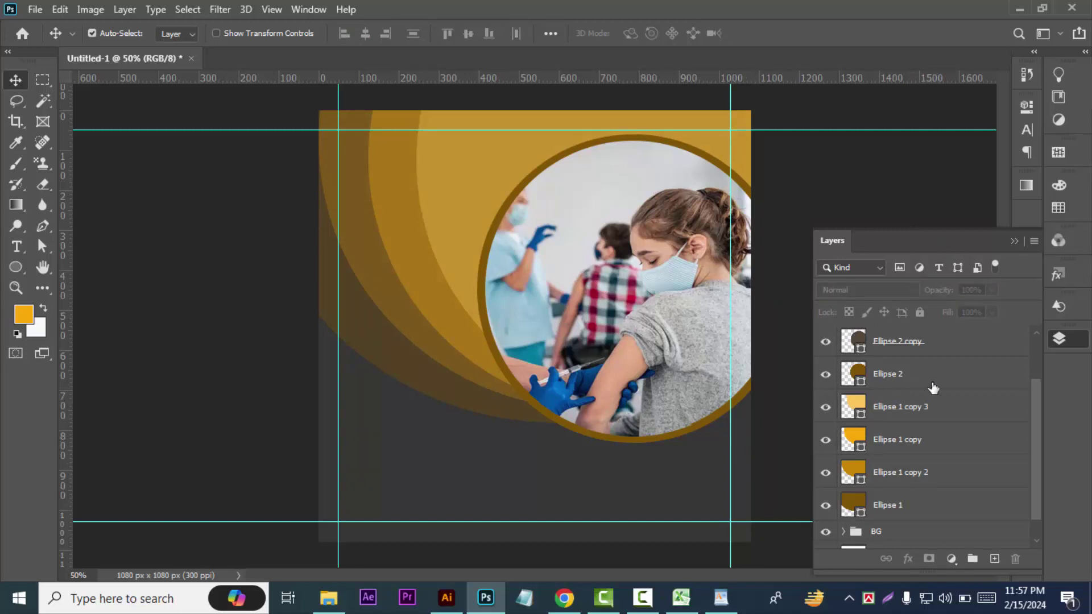
scroll(935, 390, "up", 2)
- Check Ellipse 2's opacity, then expand the BG group to show Rectangle 1's Color Overlay
left_click(926, 436)
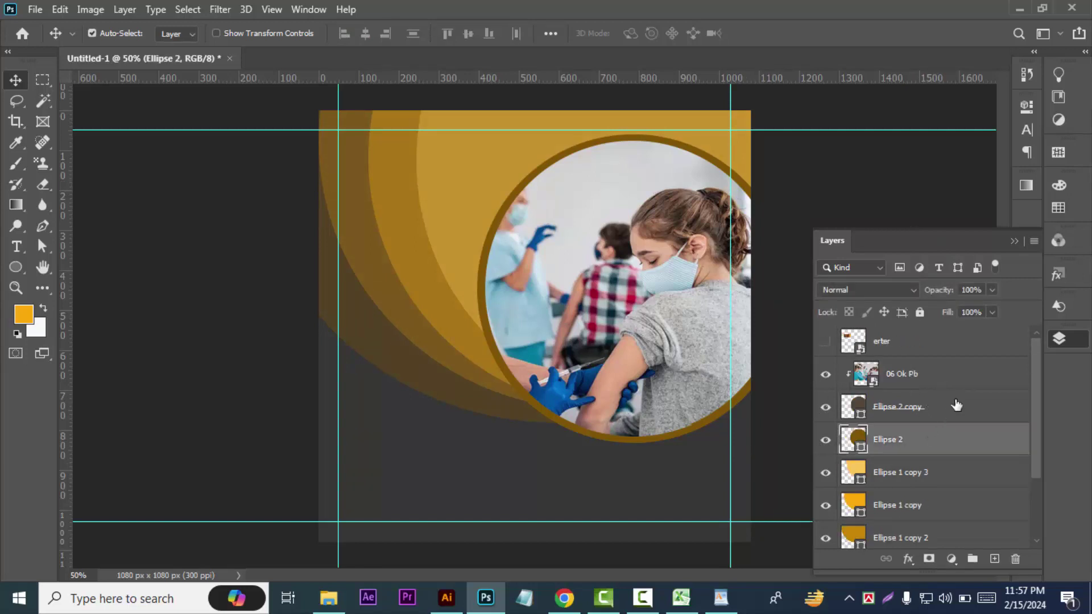
left_click(937, 291)
left_click(824, 180)
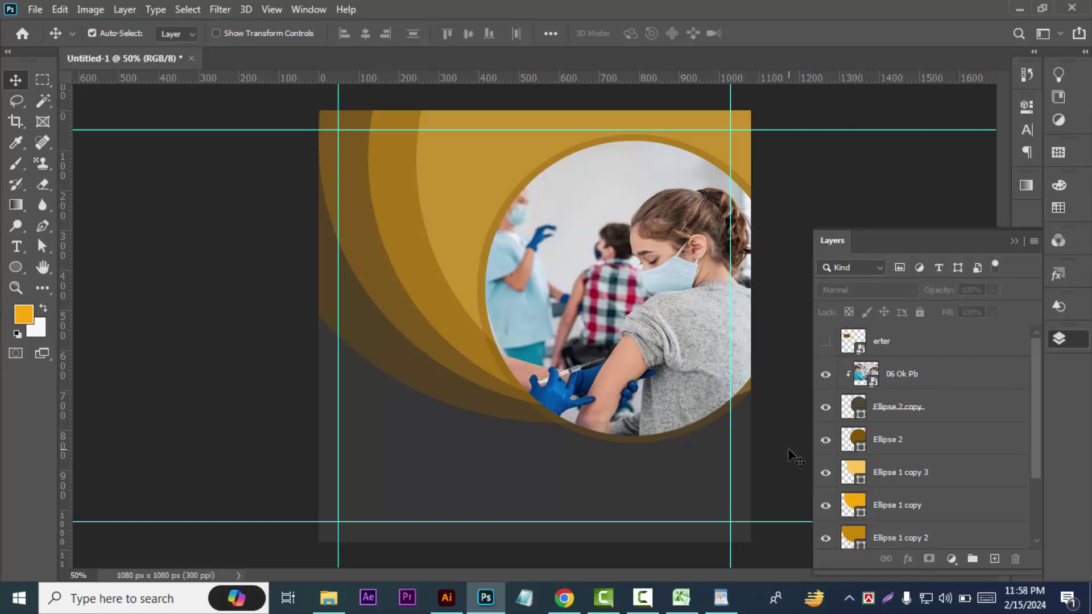
scroll(965, 508, "down", 3)
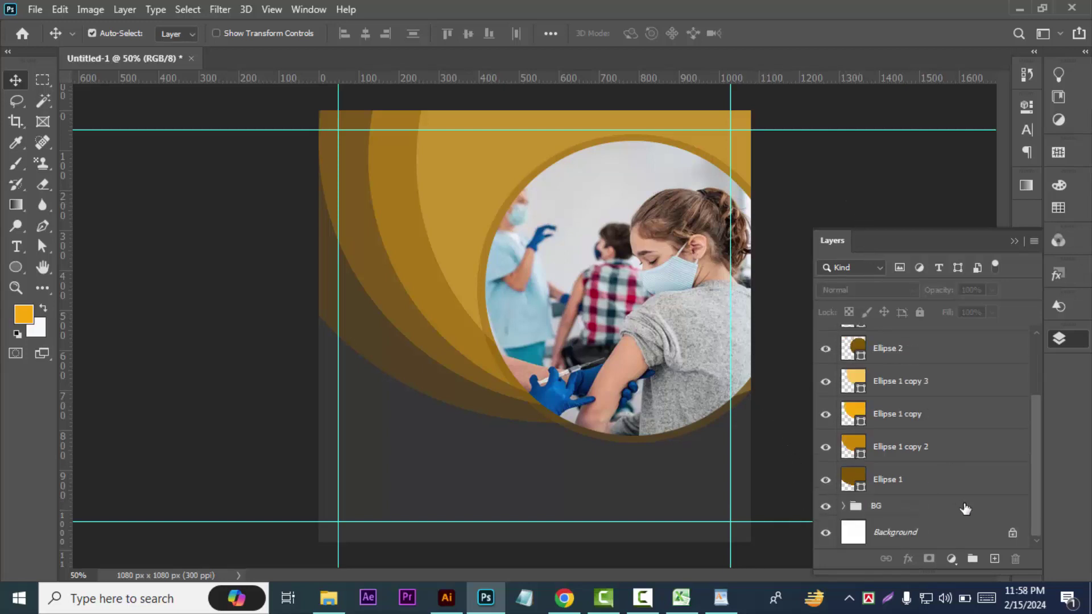
left_click(842, 507)
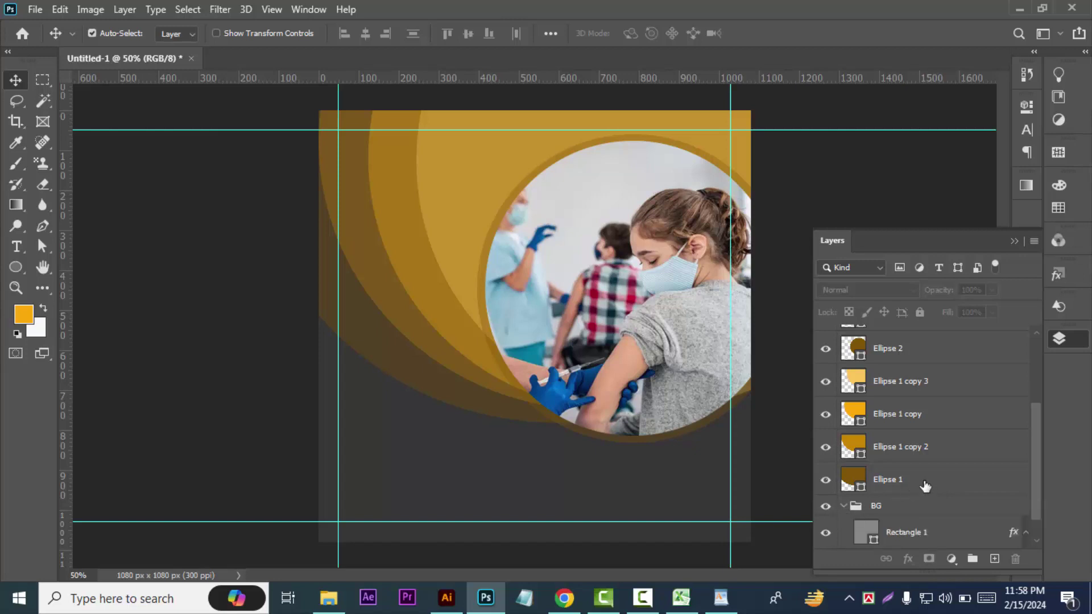
scroll(925, 485, "down", 2)
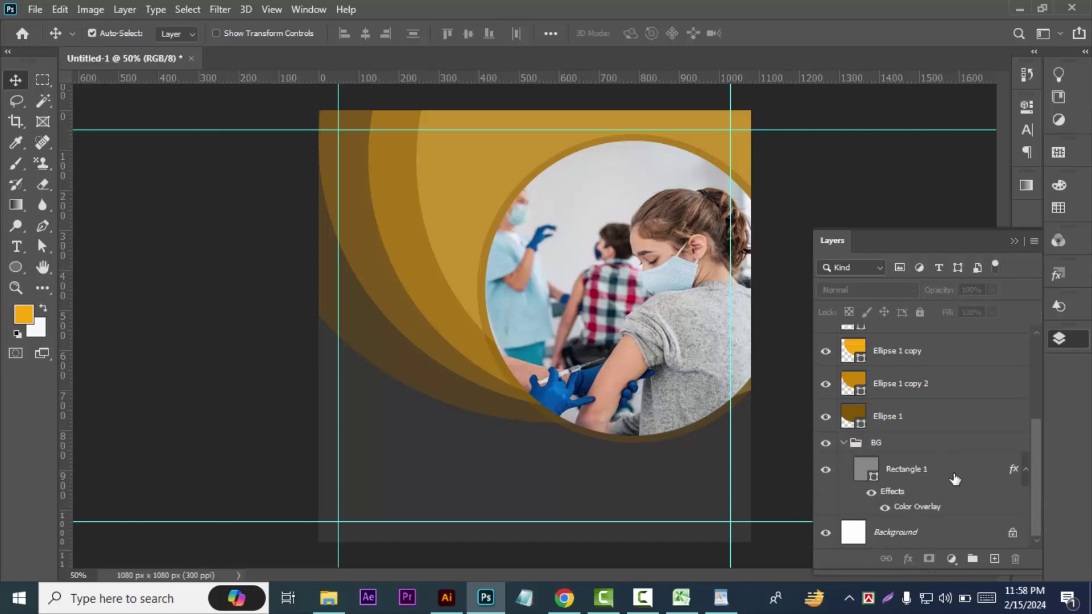
- Open Rectangle 1's Blending Options at the Color Overlay settings
double_click(874, 481)
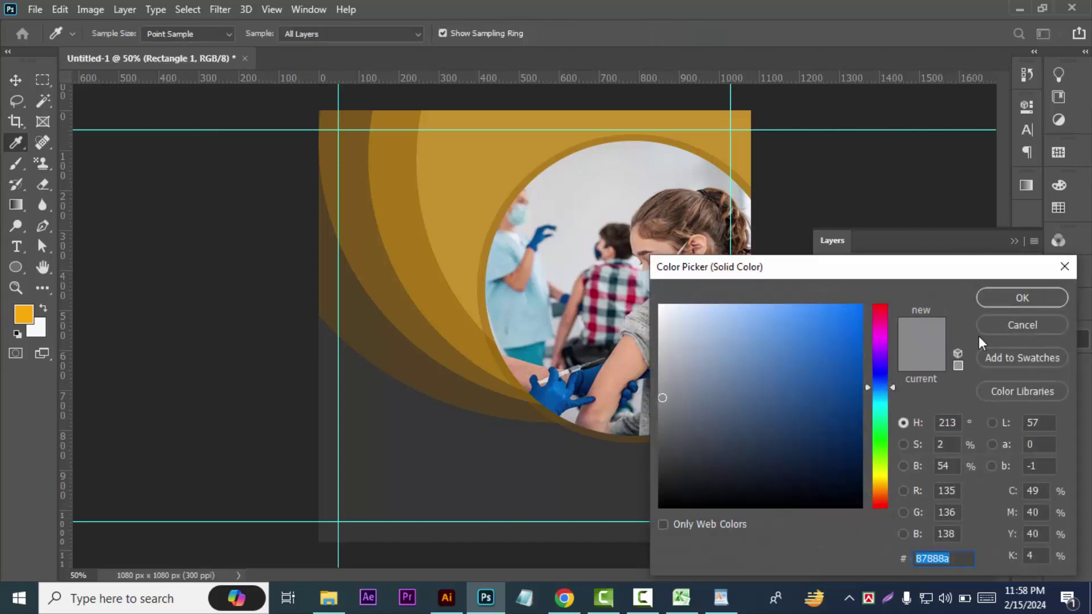
left_click(1015, 322)
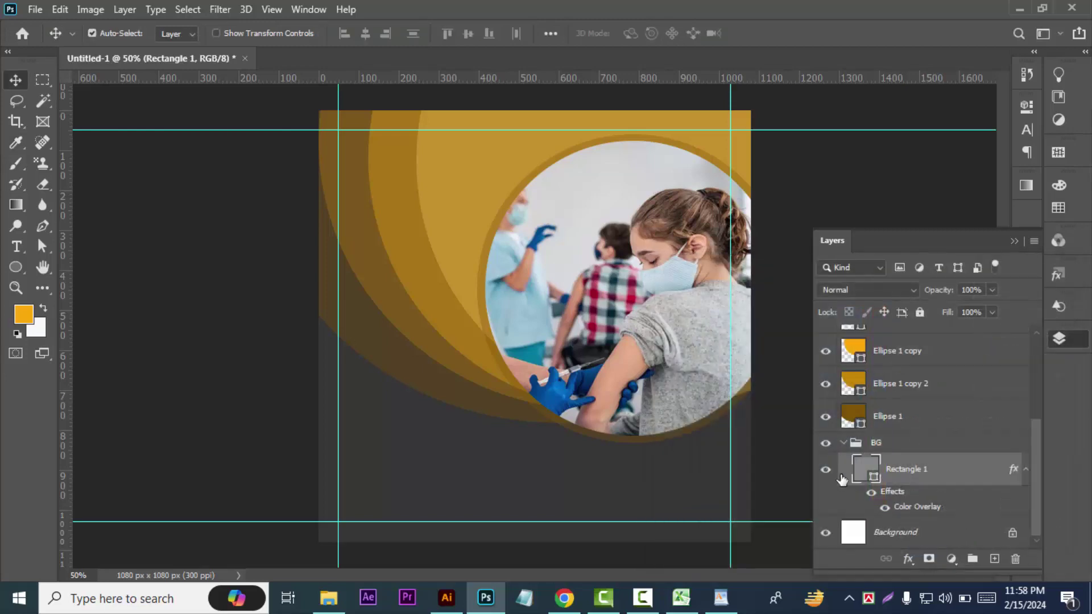
right_click(870, 477)
left_click(912, 163)
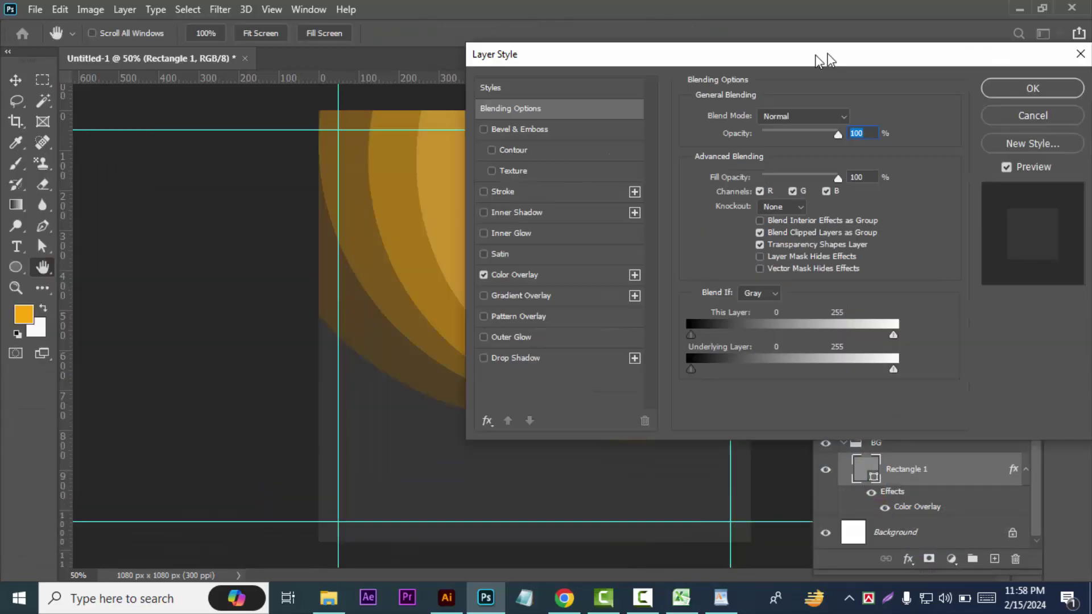
left_click_drag(825, 57, 974, 57)
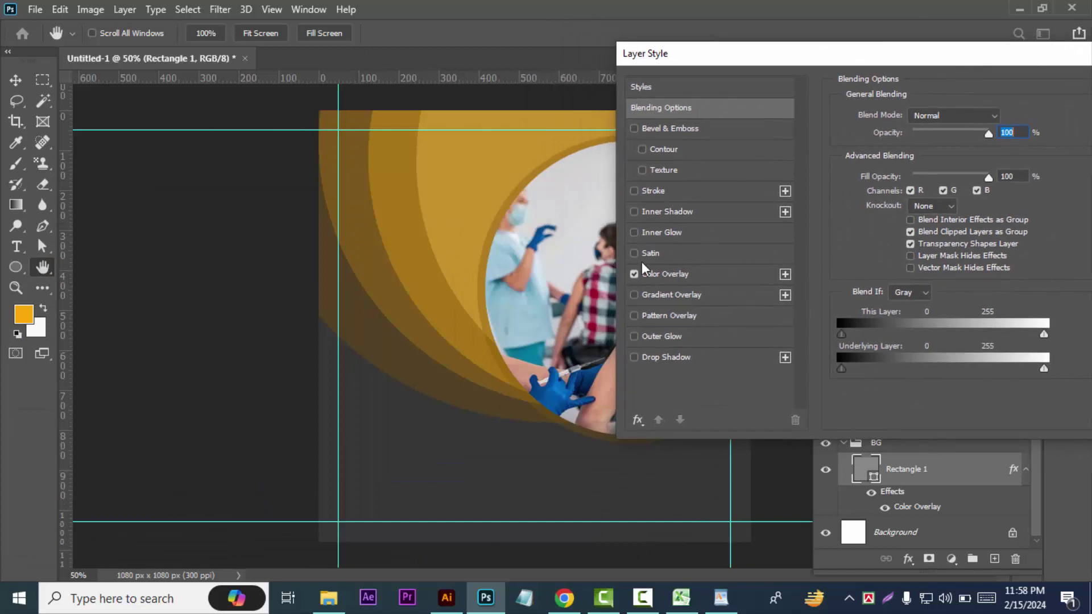
left_click(665, 273)
- Set the Color Overlay colour to medium brown #60492a and apply the style
left_click(1004, 120)
left_click(698, 307)
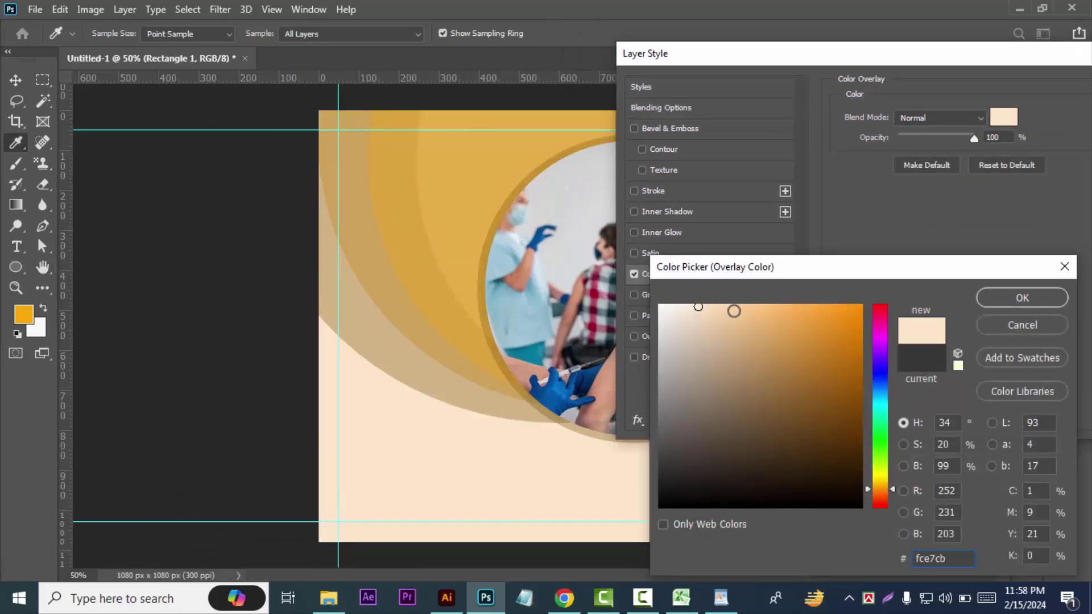
left_click(754, 448)
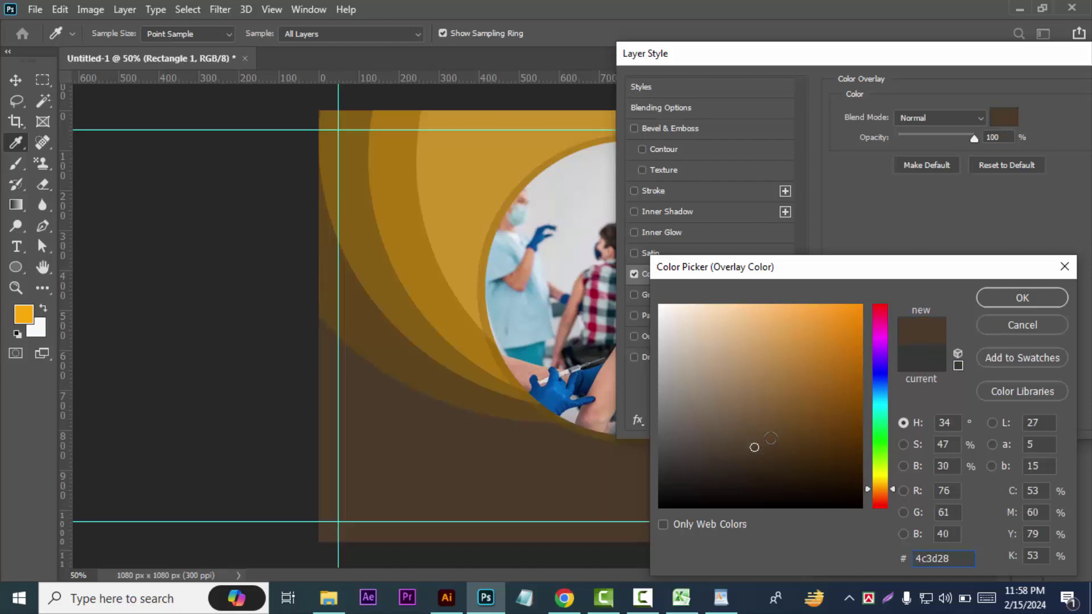
left_click(770, 439)
left_click(796, 437)
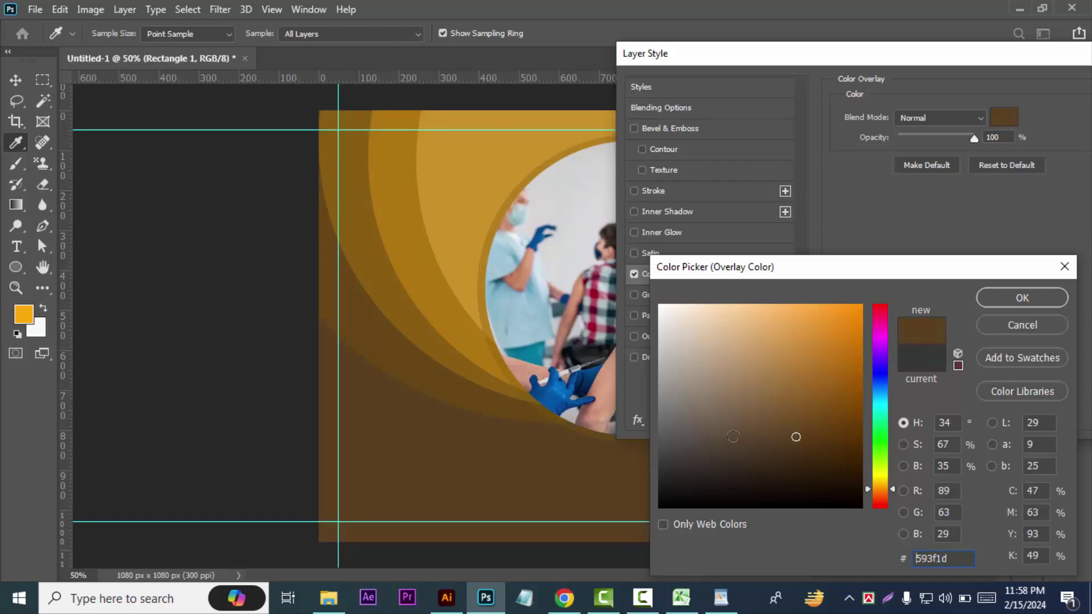
left_click(760, 432)
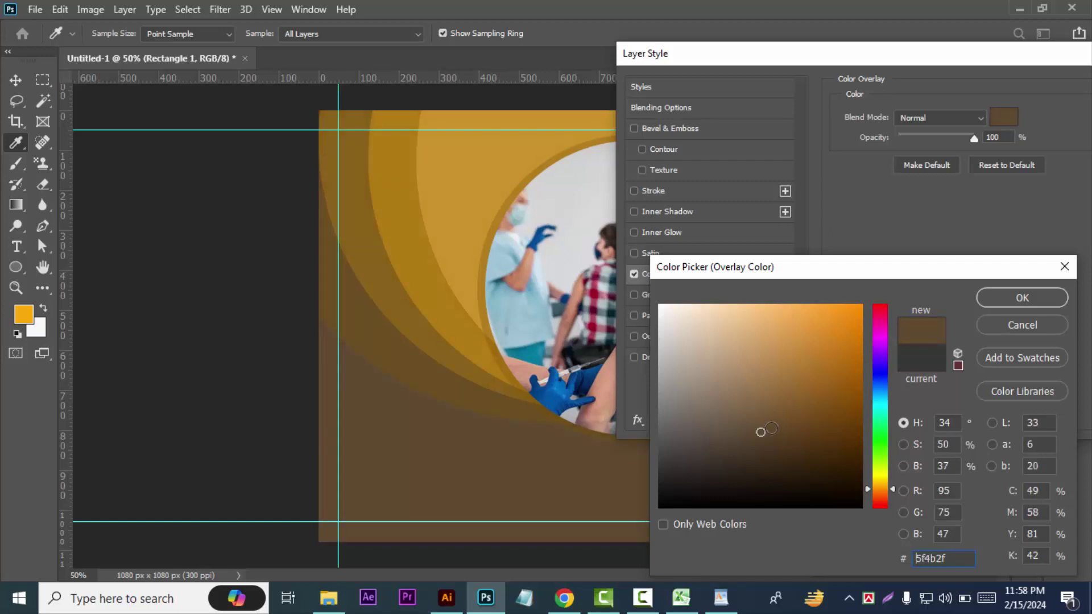
left_click(771, 428)
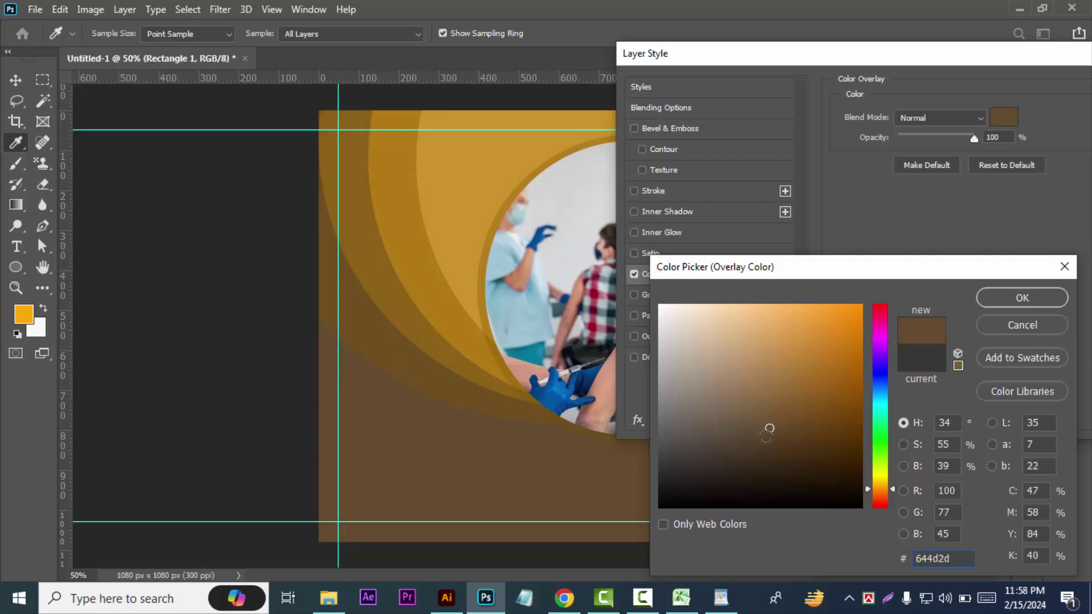
left_click(776, 437)
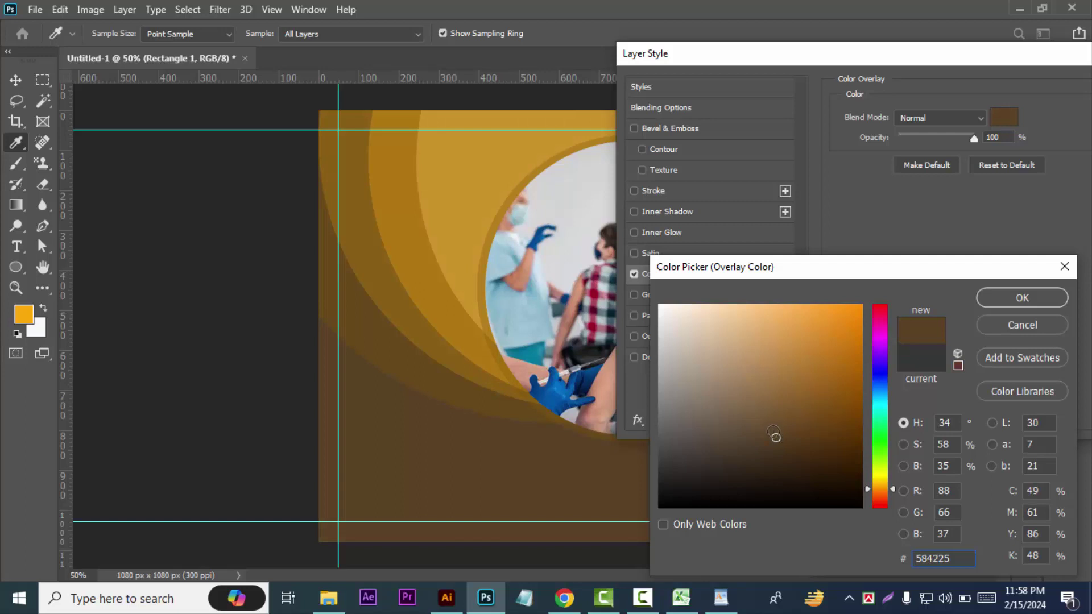
left_click(772, 431)
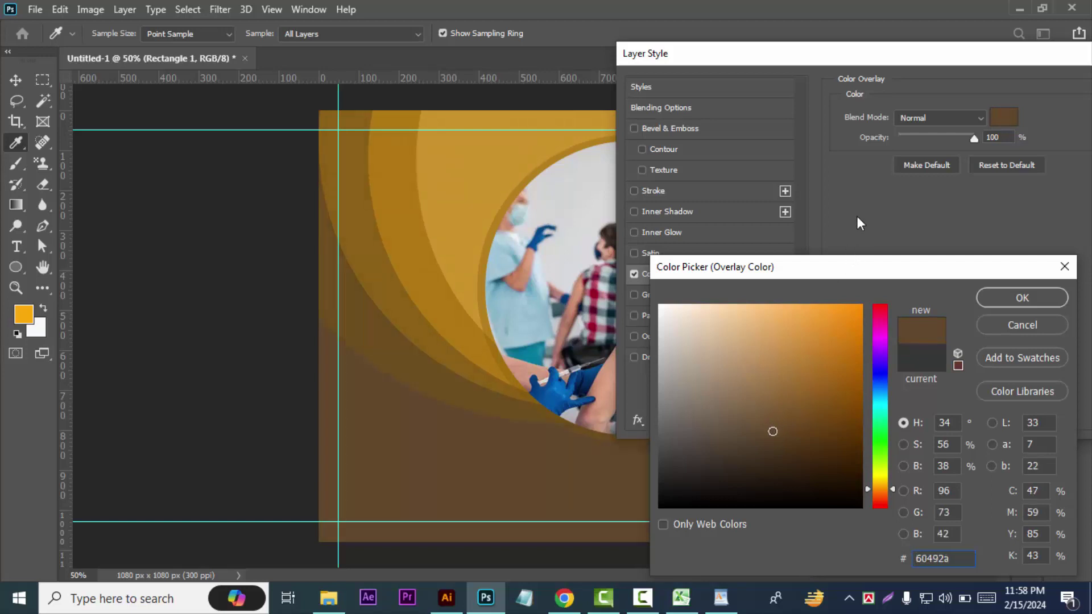
left_click(1022, 298)
left_click_drag(1040, 60, 669, 124)
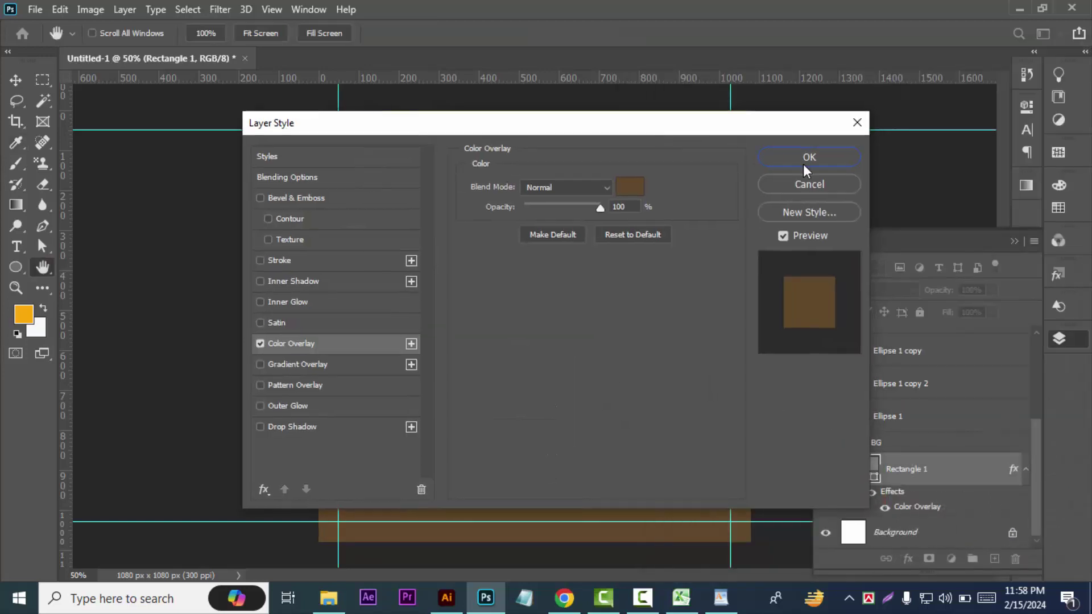
left_click(801, 162)
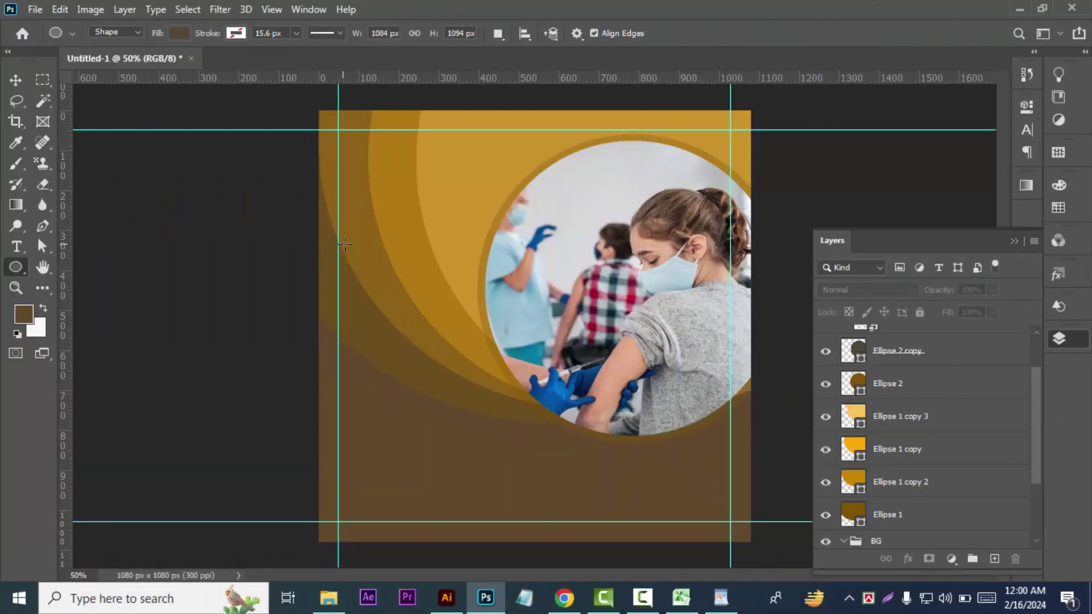
- Draw a 676 px circle over the left edge and move it up about 26 px
left_click_drag(345, 243, 474, 385)
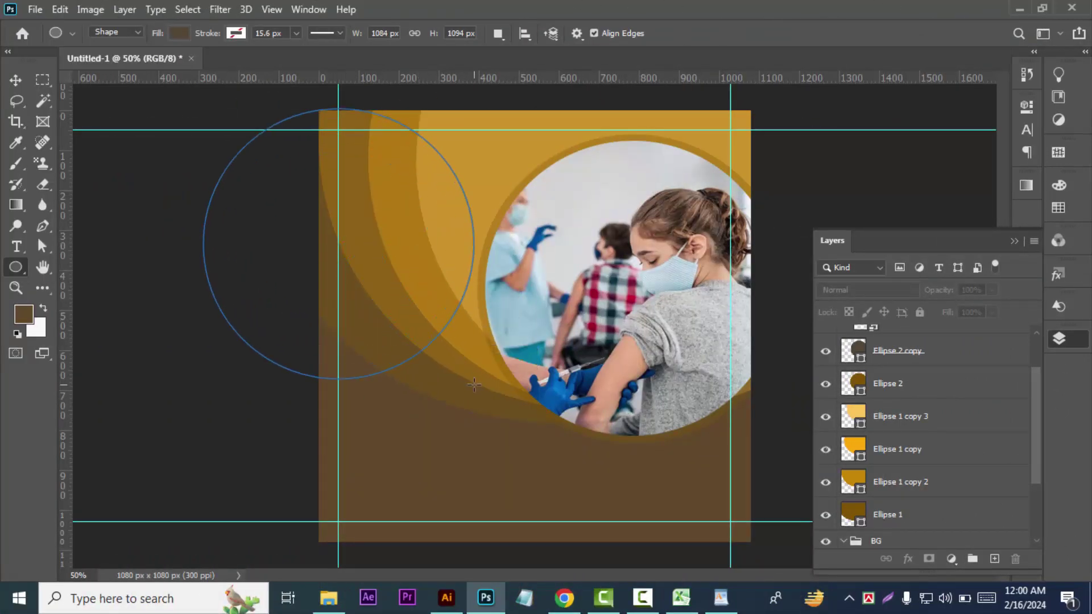
left_click(16, 80)
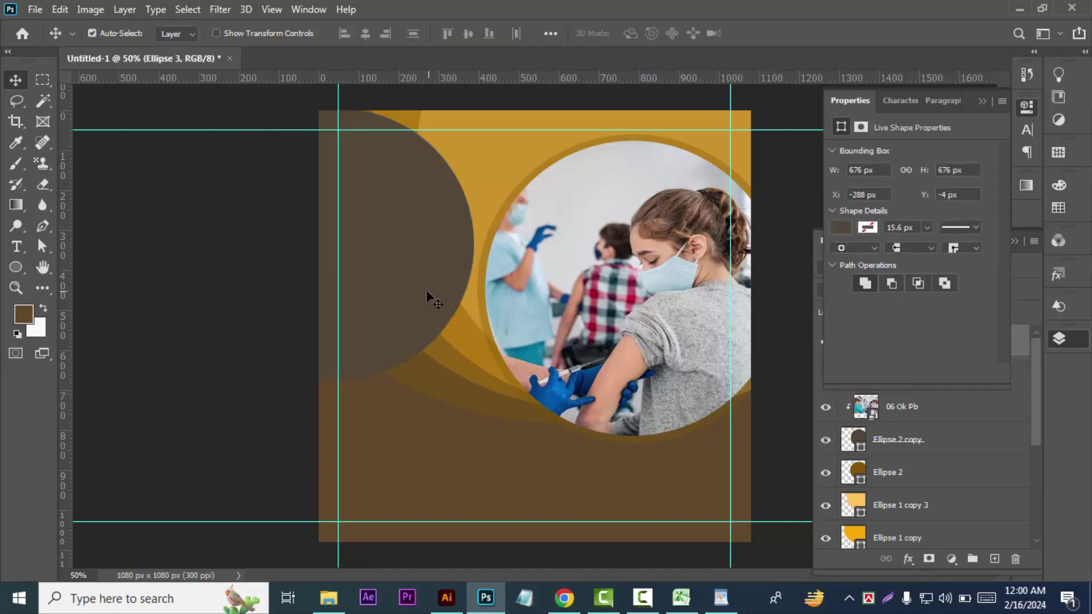
left_click_drag(428, 295, 427, 285)
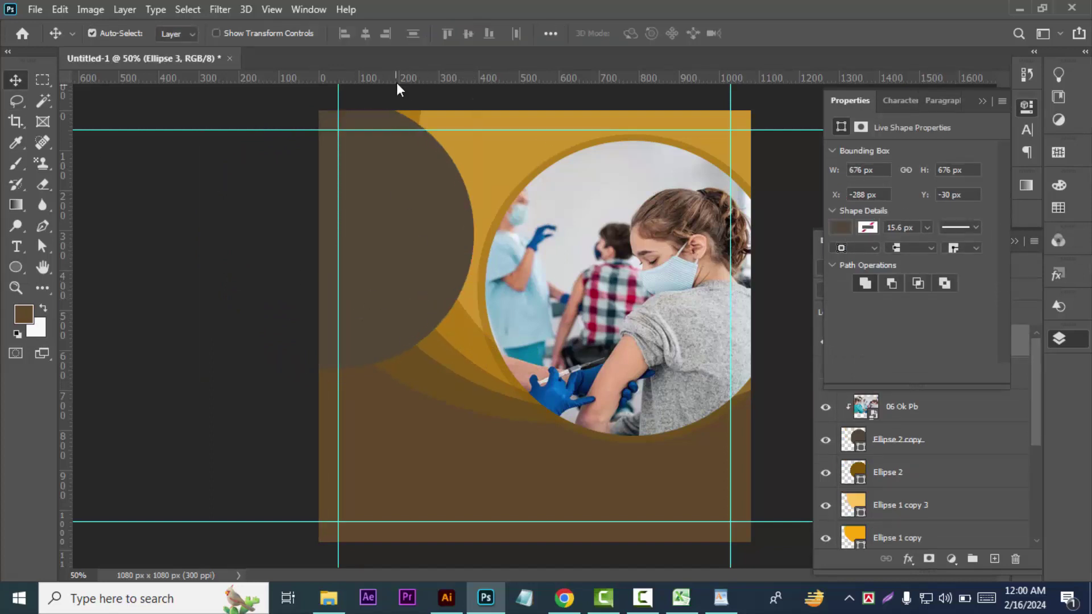
- Set the 06 Ok Pb nurse photo's opacity to about 90%
left_click(975, 422)
left_click(991, 290)
left_click_drag(989, 308, 958, 312)
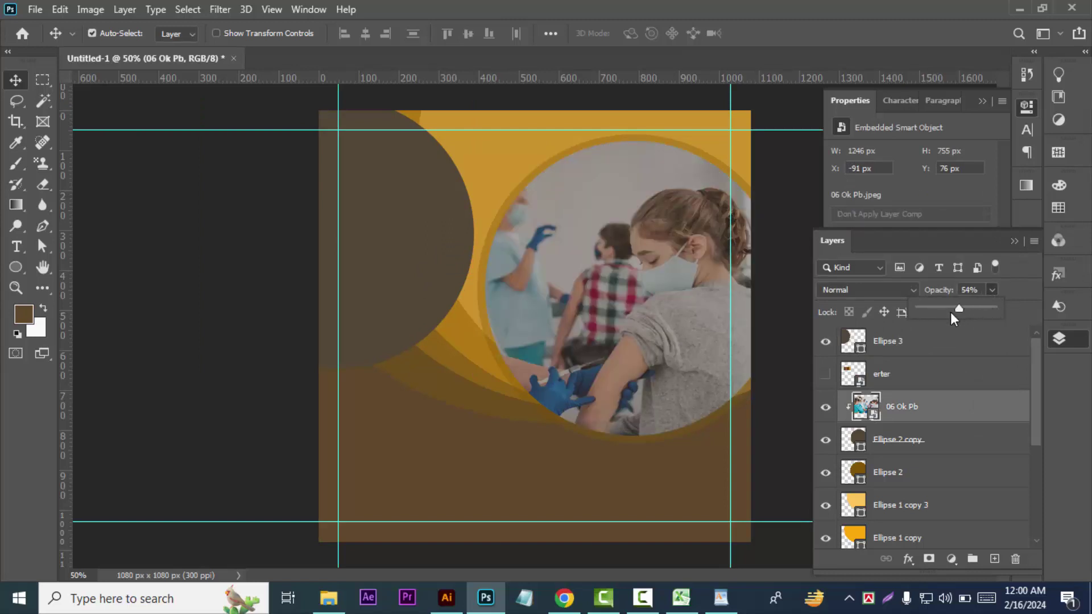
left_click_drag(960, 310, 987, 312)
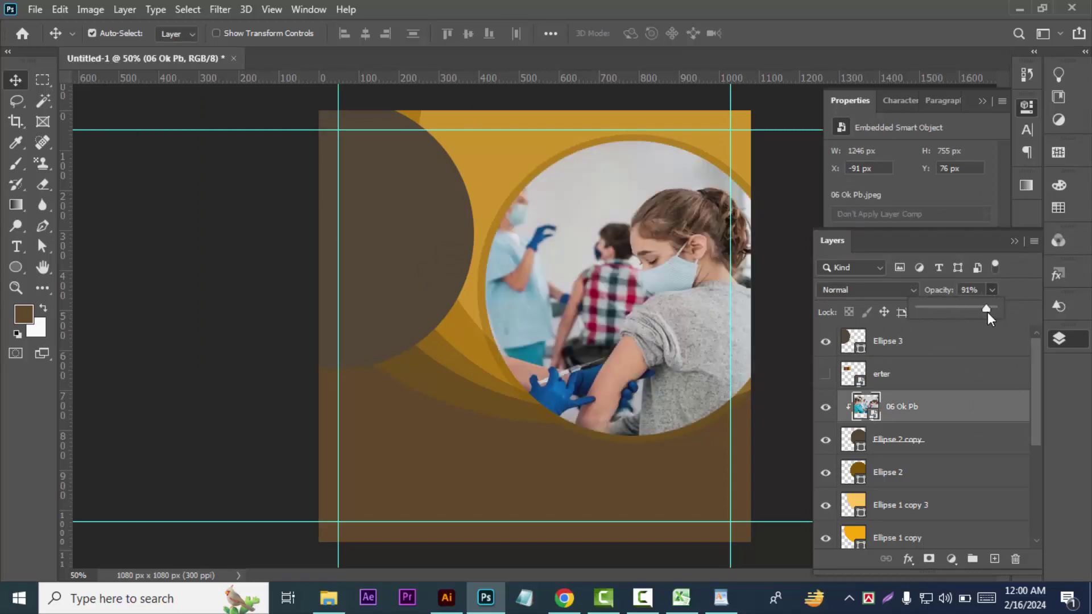
left_click(981, 301)
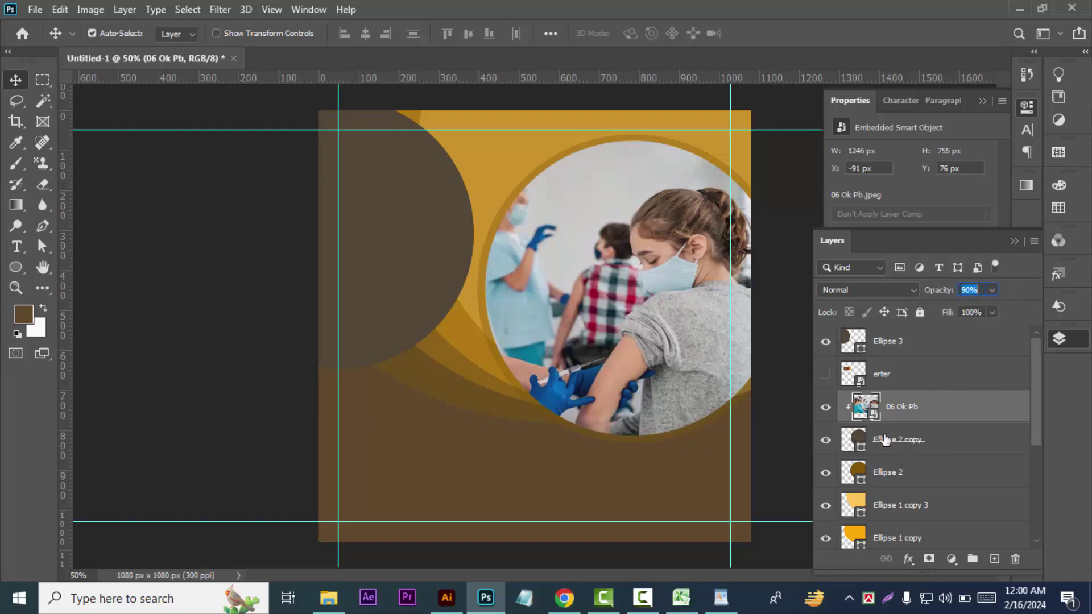
- Set Ellipse 3 to 55% opacity, place it below Ellipse 2, and reposition it to X −276, Y 50
left_click(939, 345)
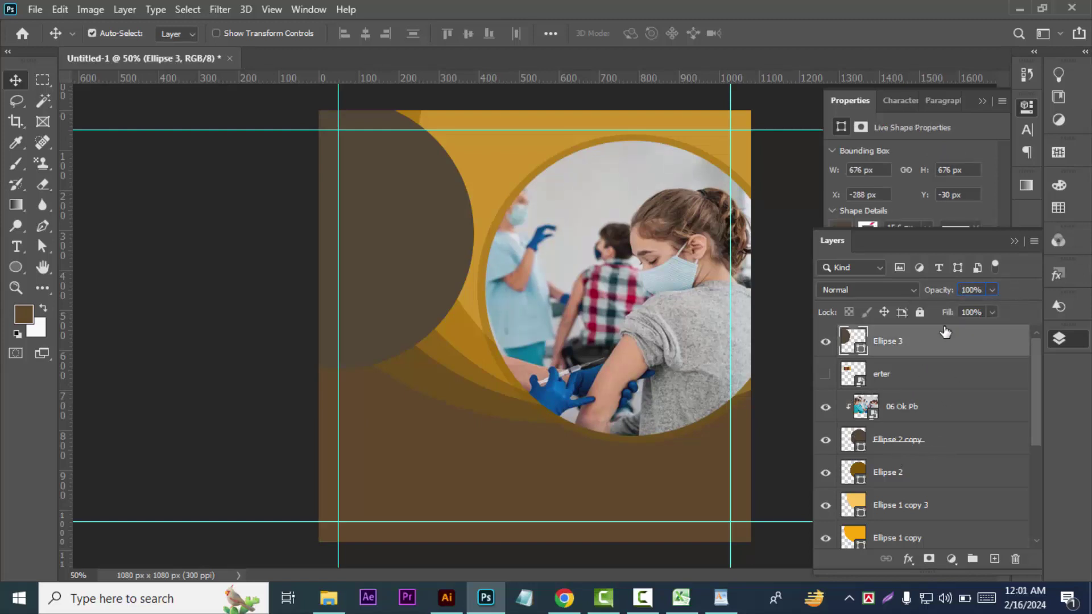
left_click(991, 290)
left_click_drag(991, 307, 960, 312)
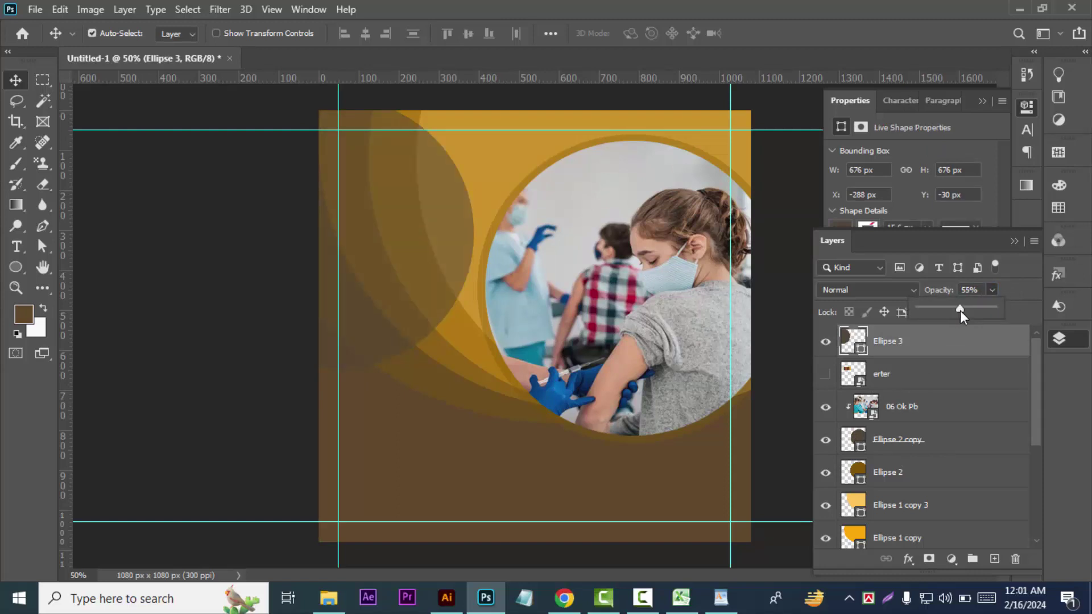
left_click_drag(382, 247, 391, 253)
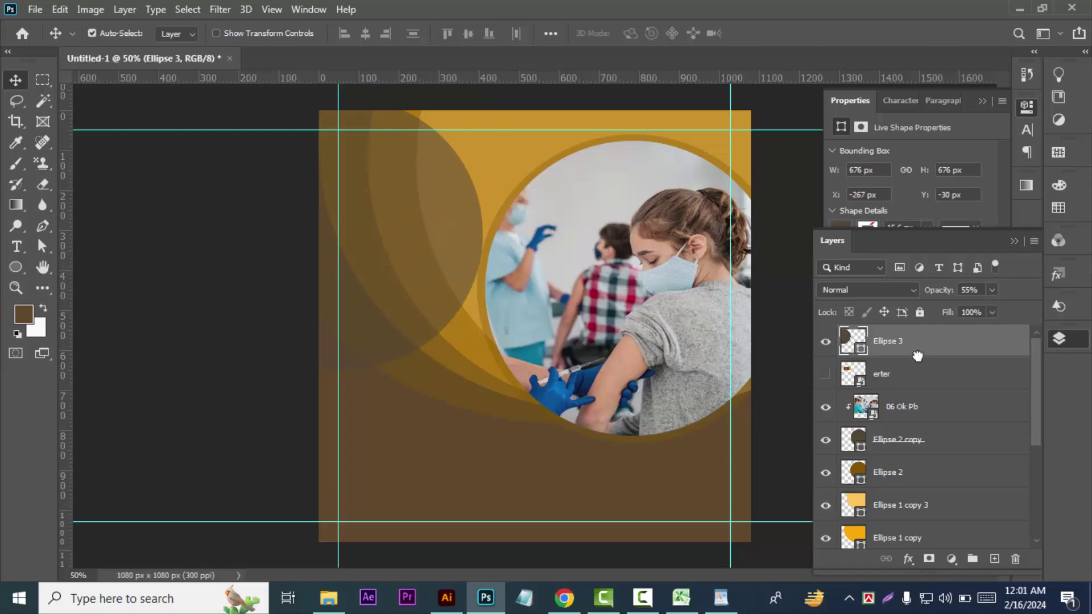
left_click_drag(916, 352, 934, 487)
left_click_drag(401, 295, 424, 305)
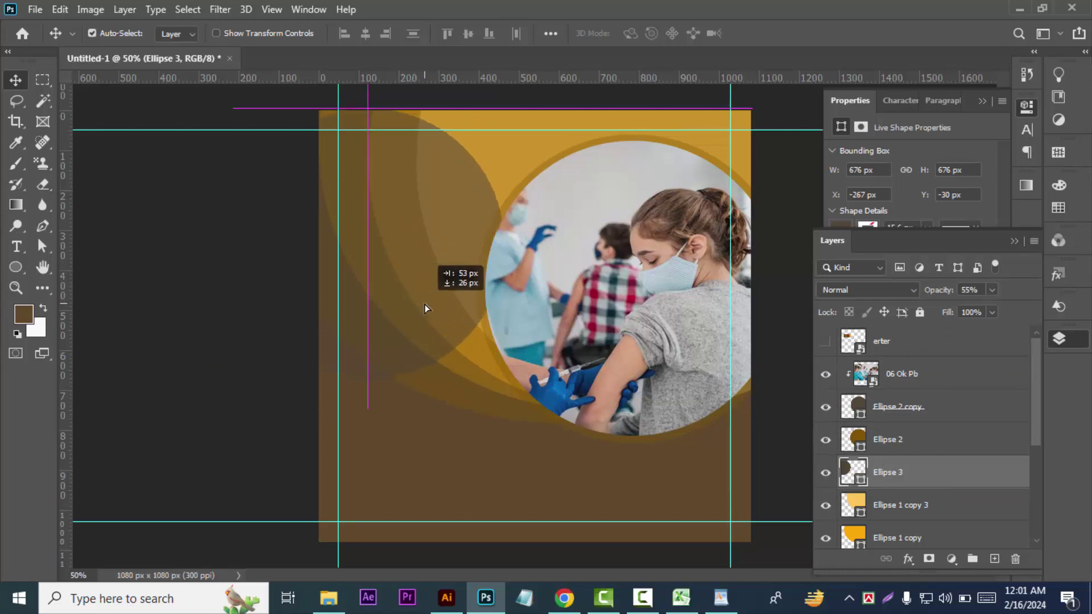
mouse_move(424, 304)
left_mouse_down()
mouse_move(412, 325)
mouse_move(393, 327)
left_mouse_up()
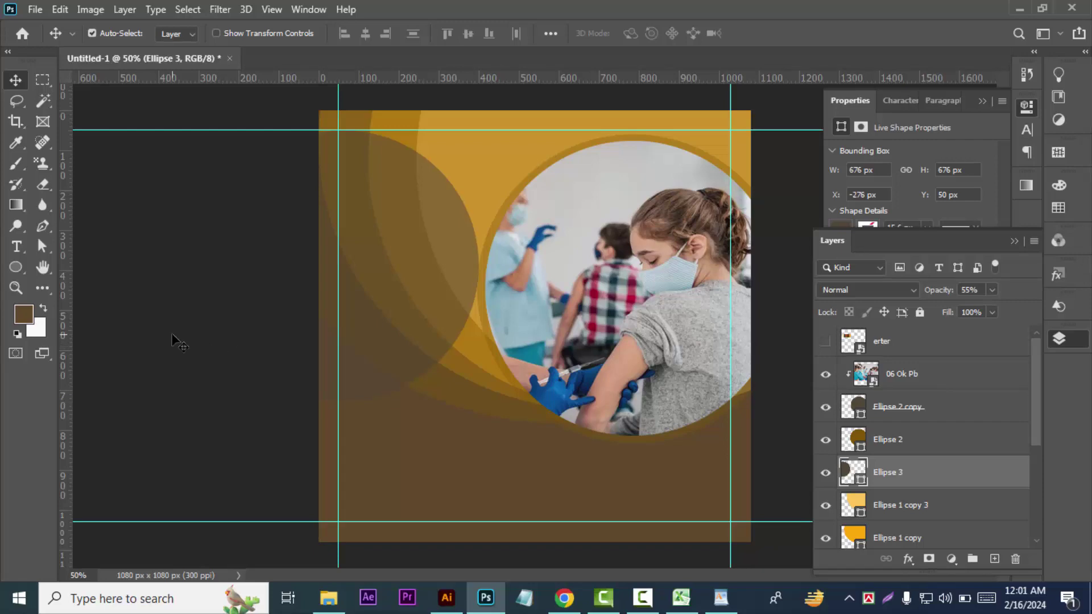
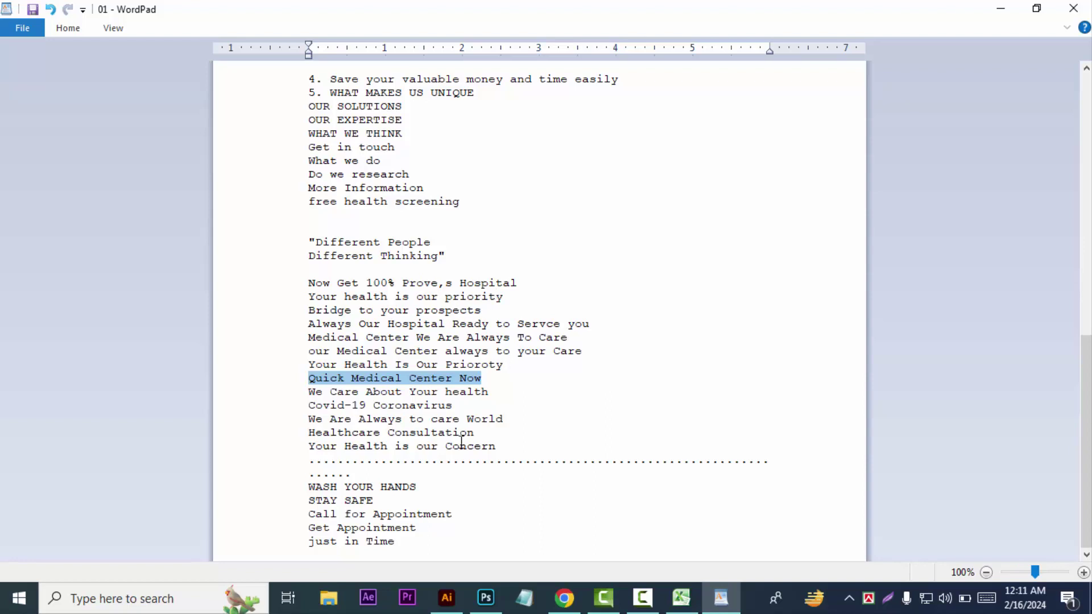
- Copy the line 'Your Health is our Concern' from WordPad and bring the Photoshop design forward
left_click_drag(491, 447, 328, 448)
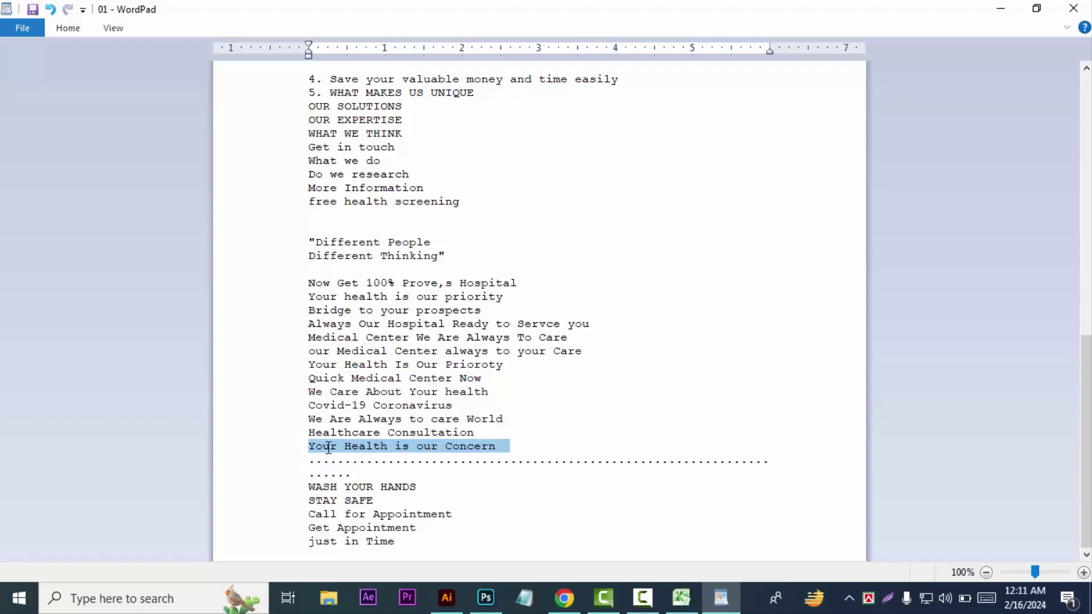
left_click(485, 597)
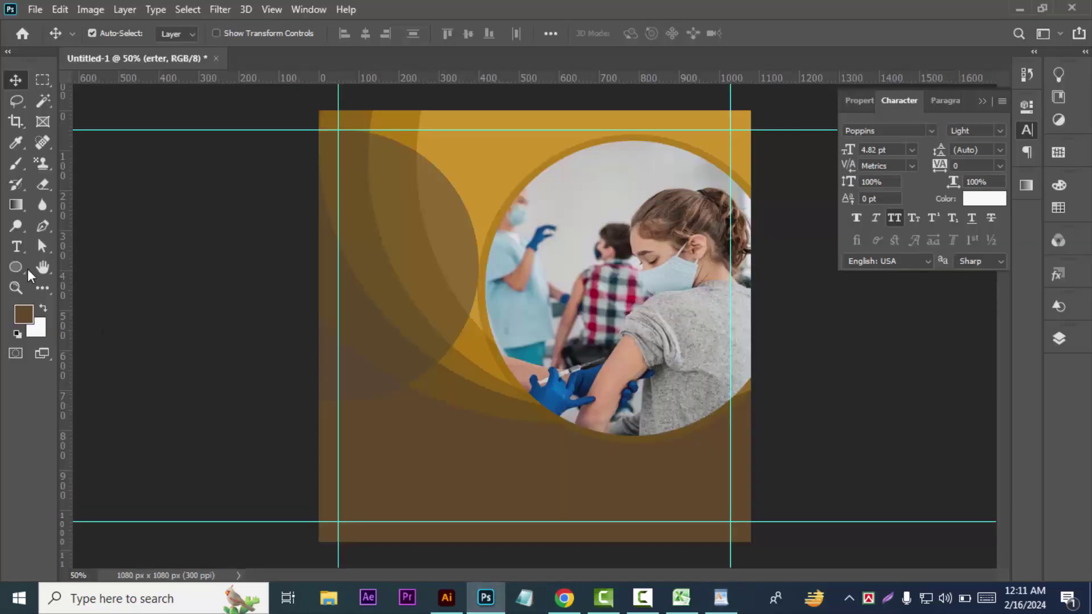
- Paste 'Your Health is our Concern' as a text layer and enlarge it to about 174%
key("t")
left_click(438, 449)
type("YOUR HEALTH IS OUR CONCERN")
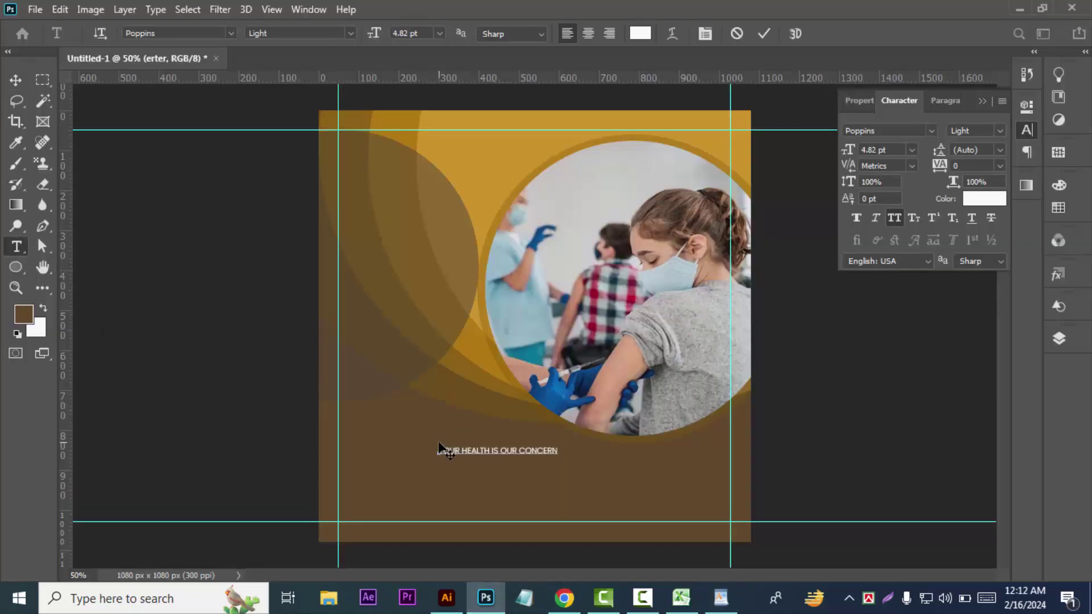
left_click(15, 80)
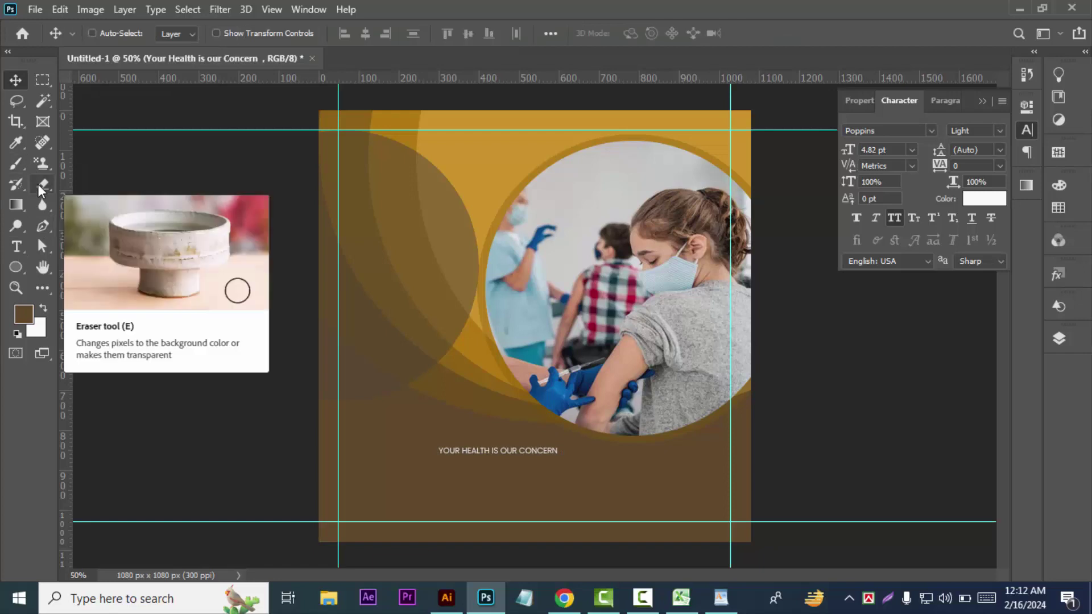
key("ctrl+t")
left_click_drag(561, 458, 694, 512)
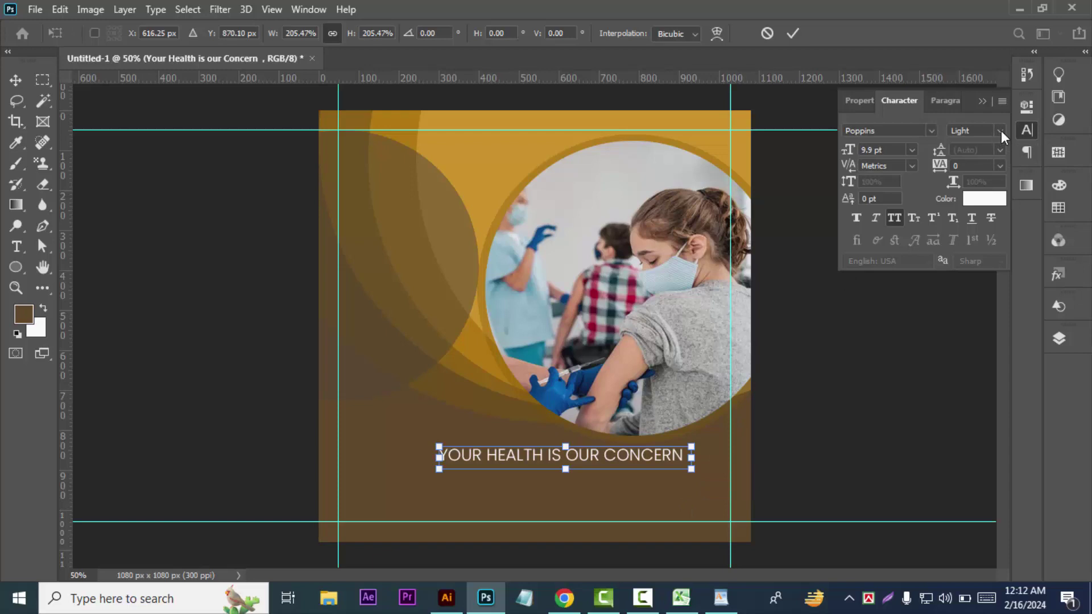
left_click(15, 246)
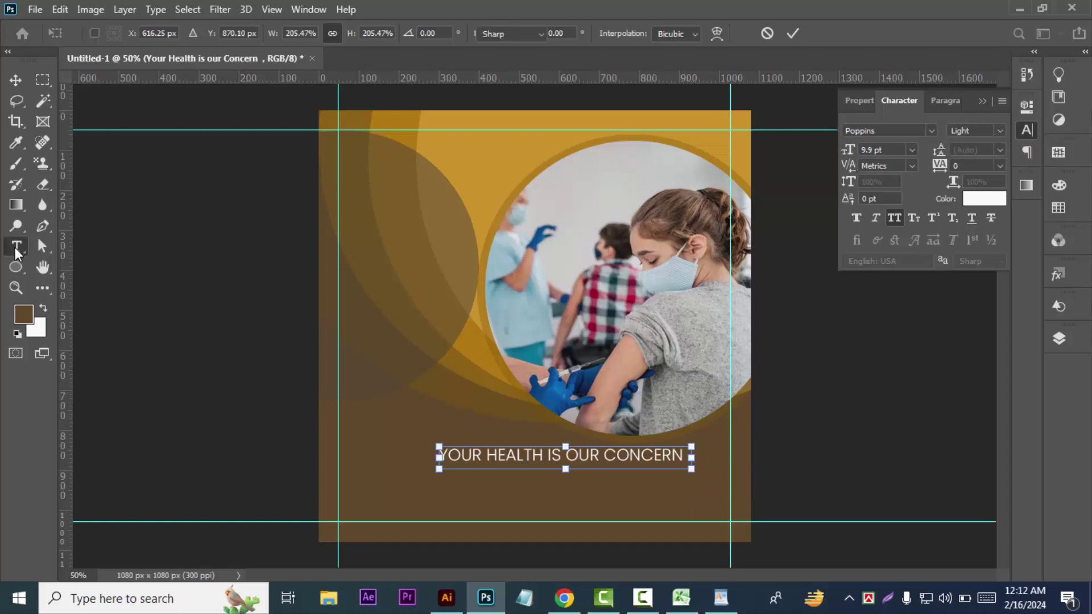
- Make the headline Poppins Bold and move it to the upper left of the design
left_click(999, 131)
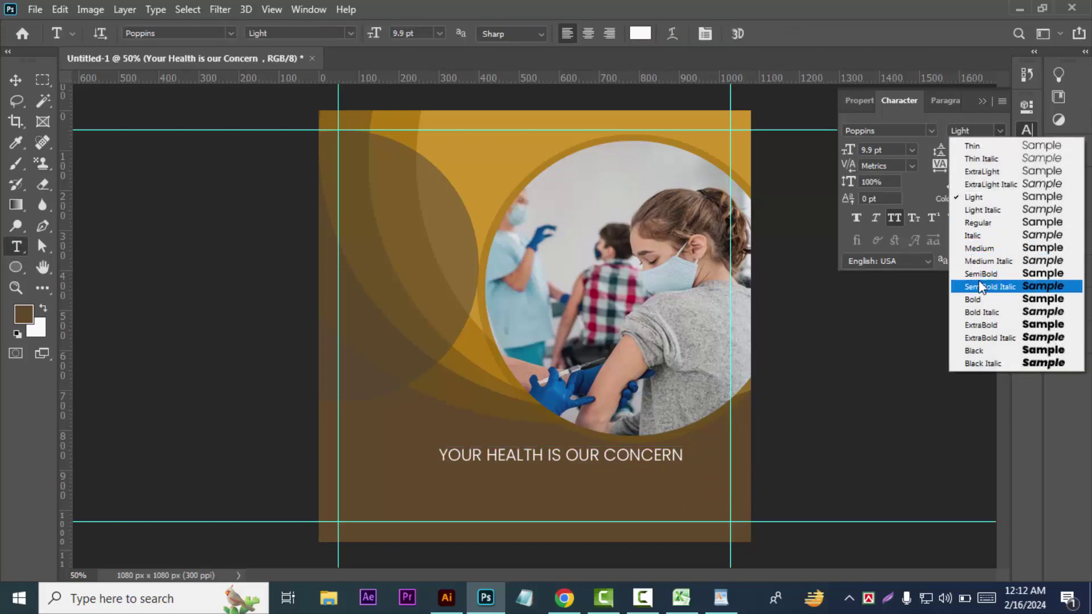
left_click(972, 299)
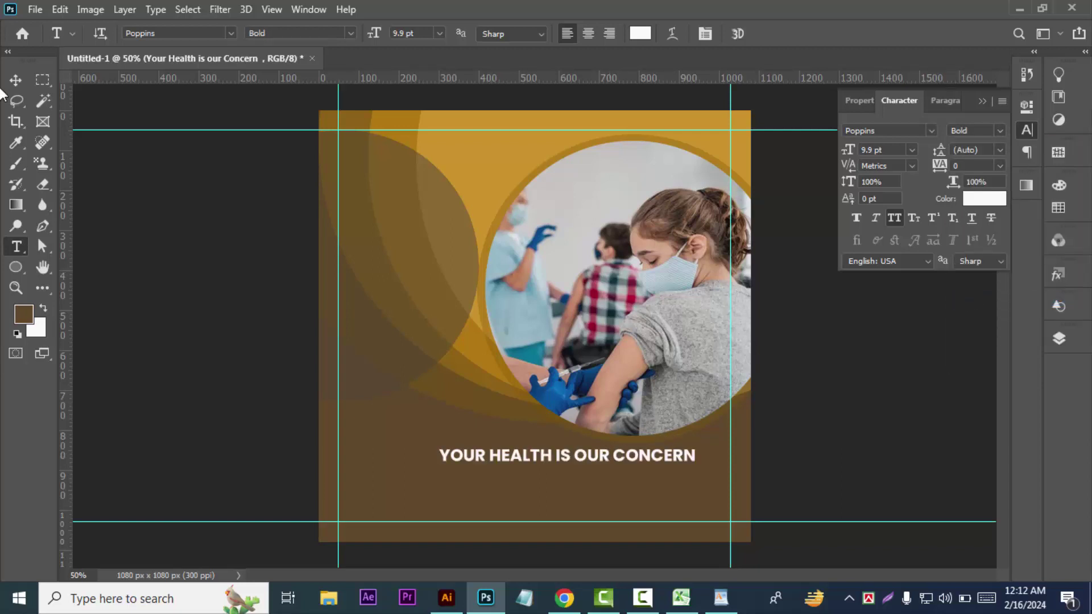
left_click(16, 80)
left_click_drag(594, 462, 480, 207)
- Break the headline before 'IS' onto a second line
key("t")
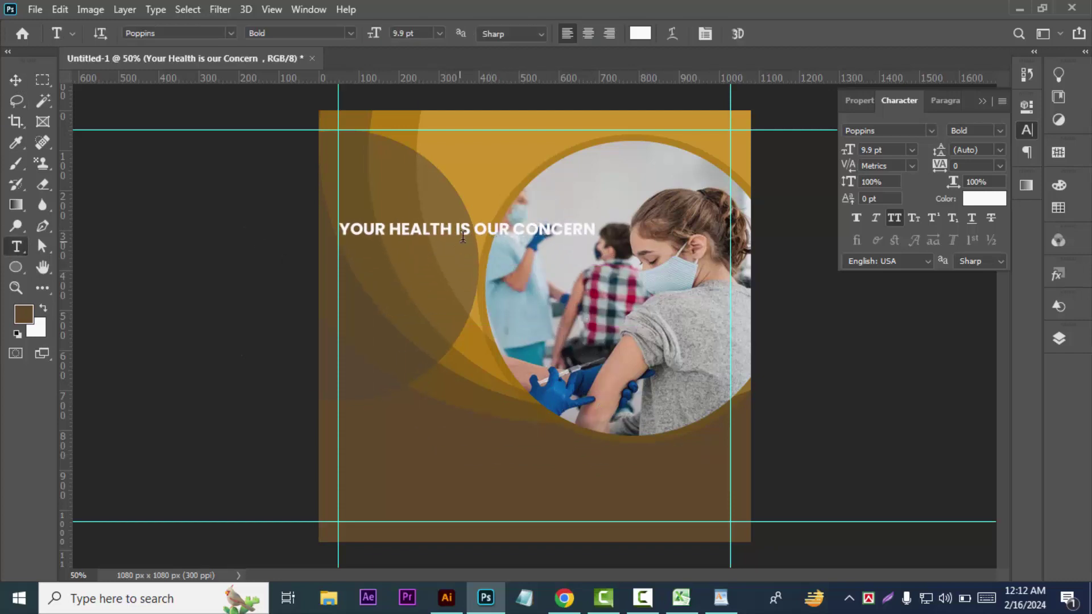
left_click(458, 228)
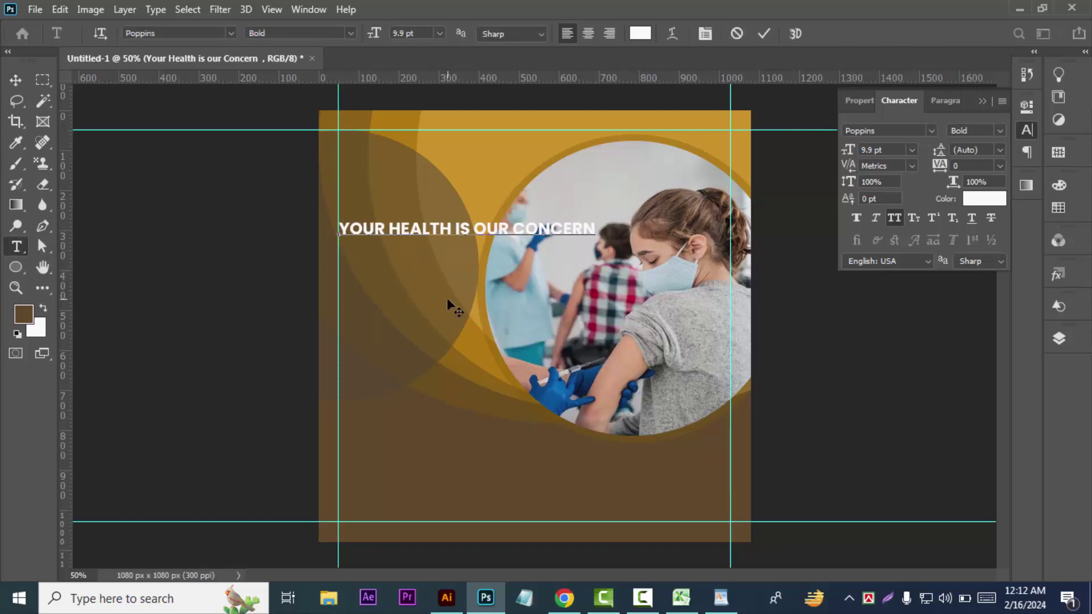
key("Return")
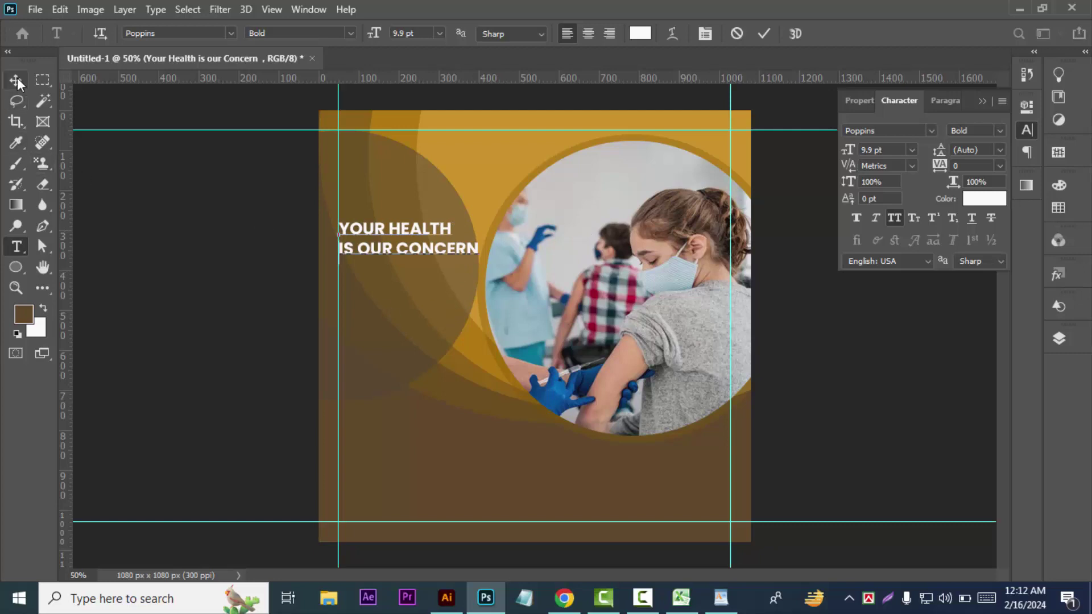
- Put 'CONCERN' on its own line and enlarge the headline to about 142%
left_click(17, 80)
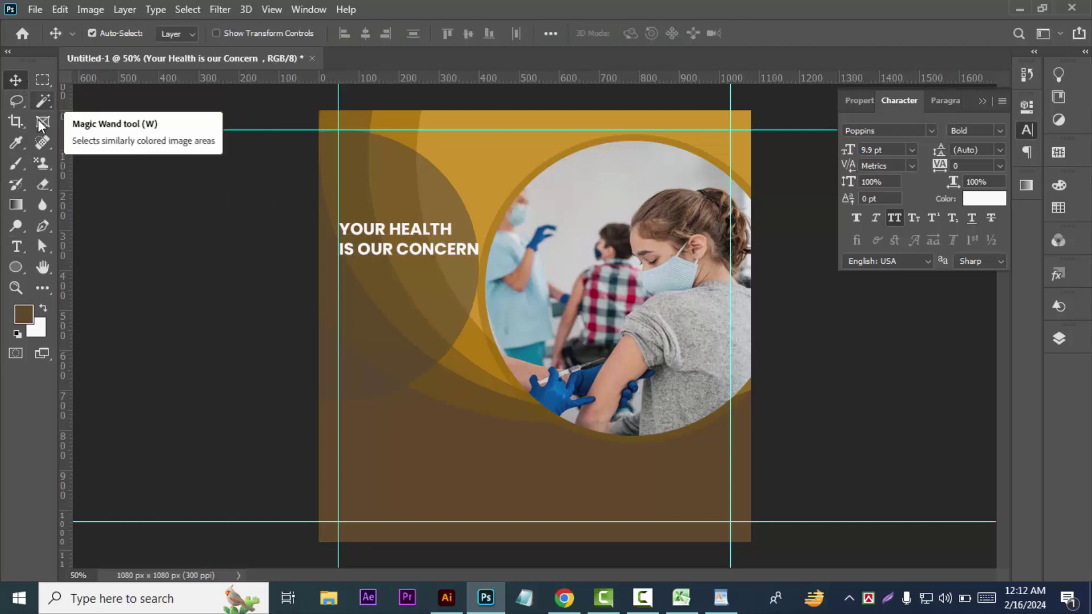
double_click(398, 248)
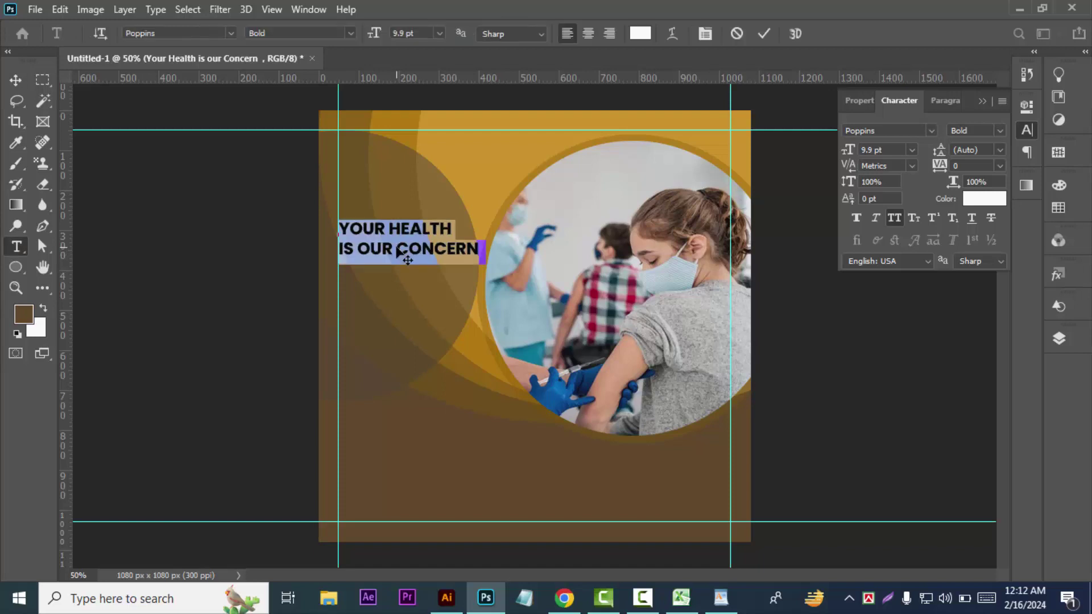
left_click(396, 246)
key("Return")
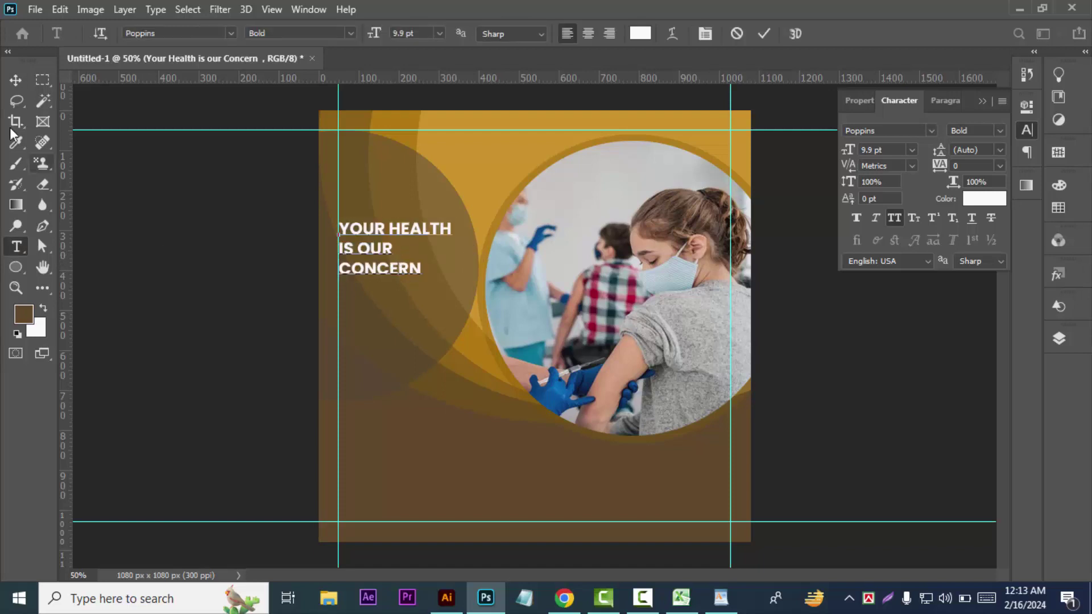
left_click(15, 80)
key("ctrl+t")
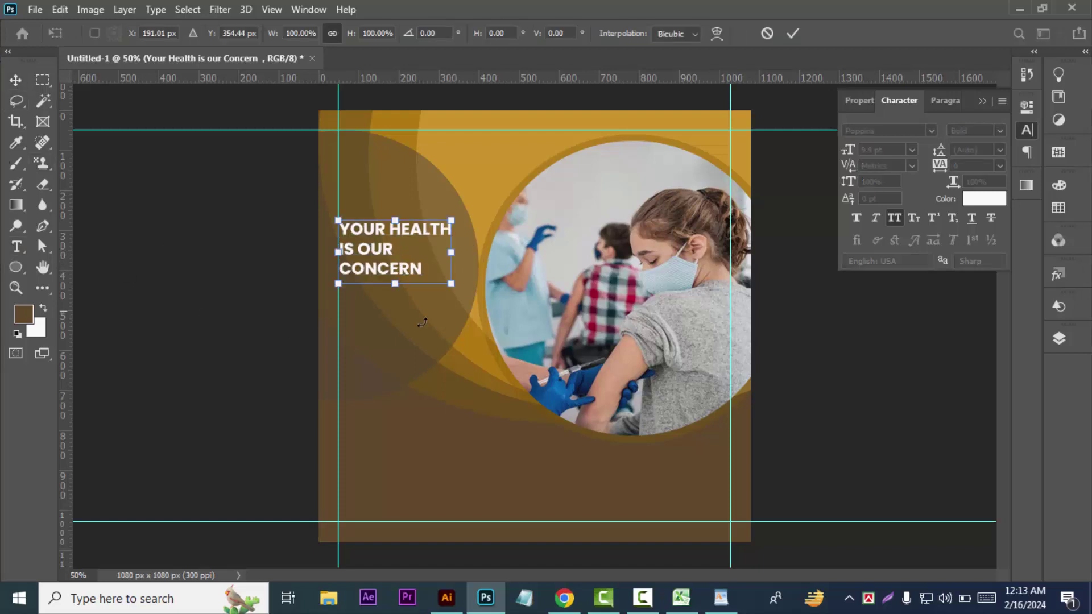
left_click_drag(459, 290, 503, 307)
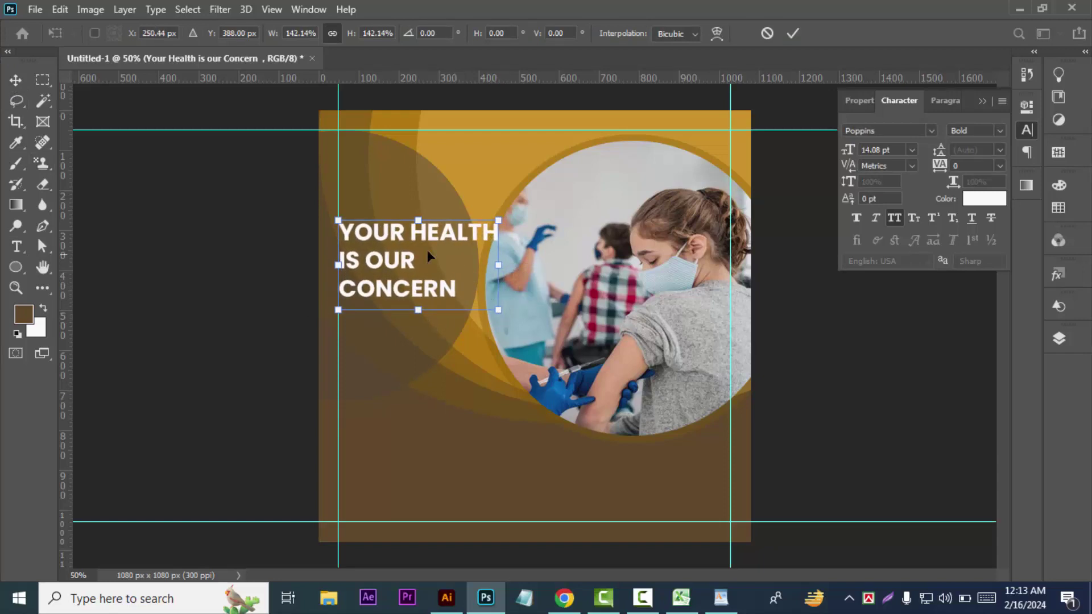
key("Return")
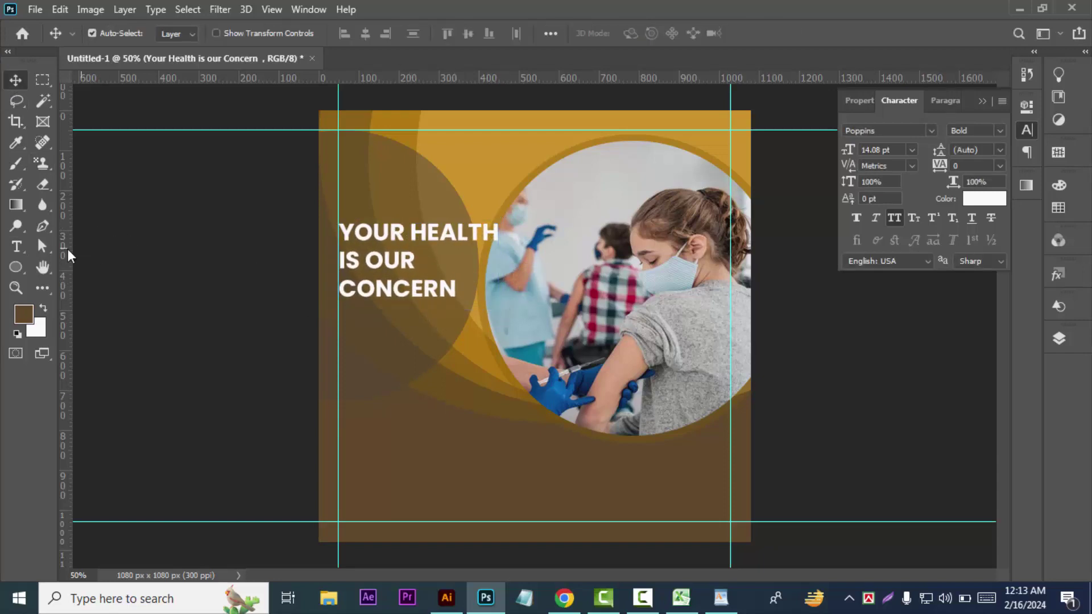
- Put 'HEALTH' on its own line, enlarge the headline about 130% and nudge it up
left_click(16, 246)
left_click(415, 235)
key("Return")
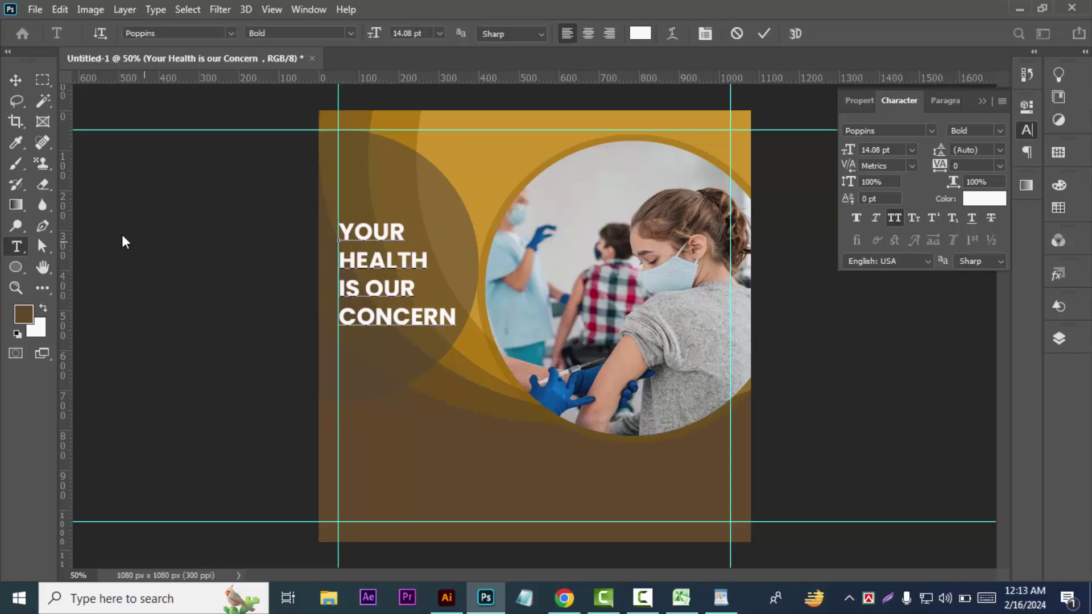
left_click(16, 79)
key("ctrl+t")
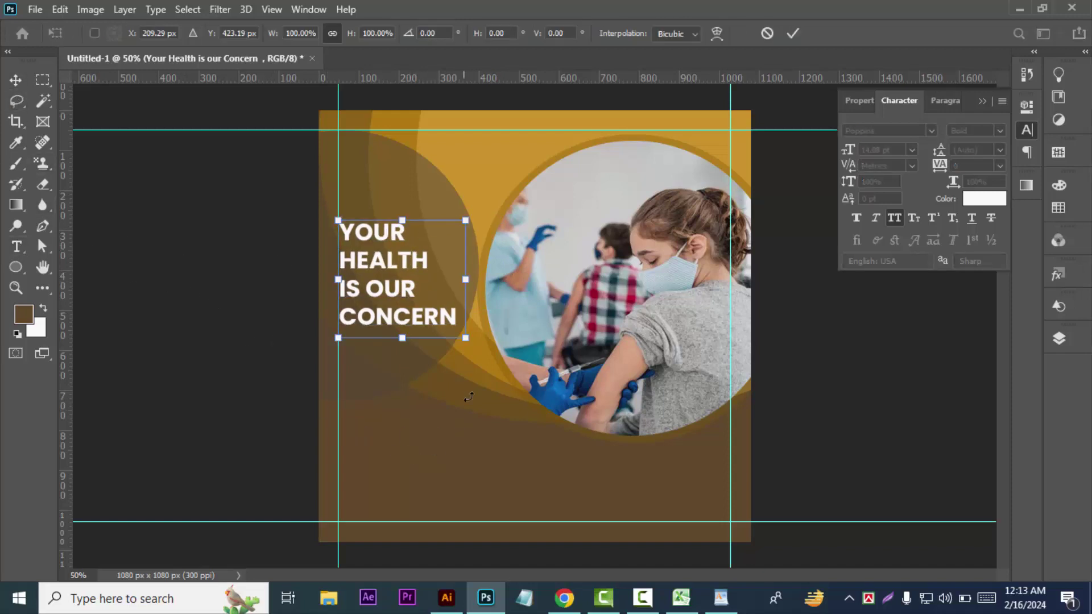
left_click_drag(479, 352, 515, 387)
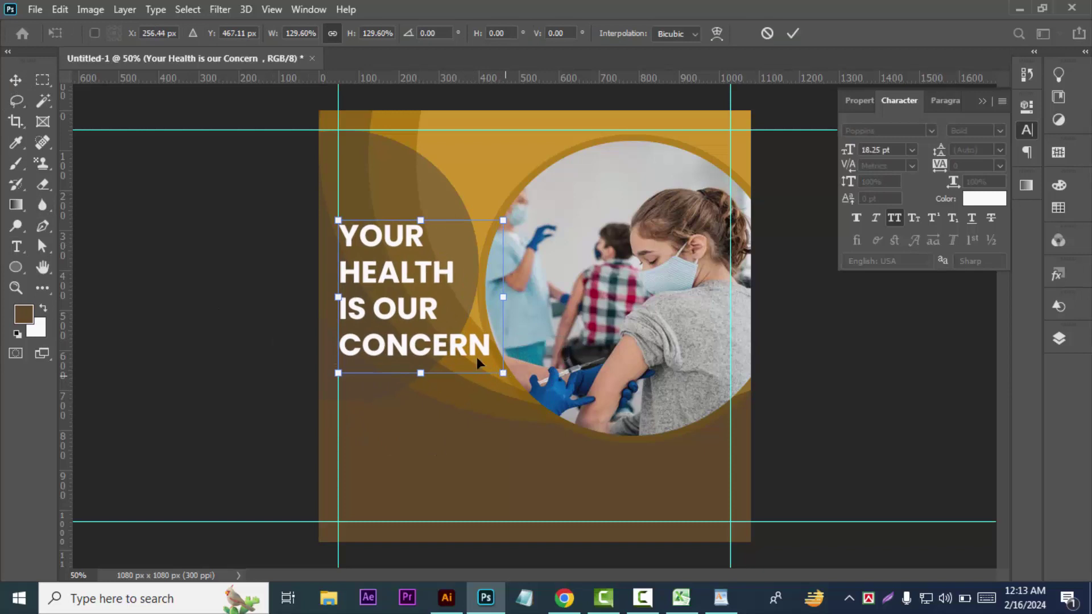
mouse_move(454, 366)
left_mouse_down()
mouse_move(453, 320)
mouse_move(453, 339)
left_mouse_up()
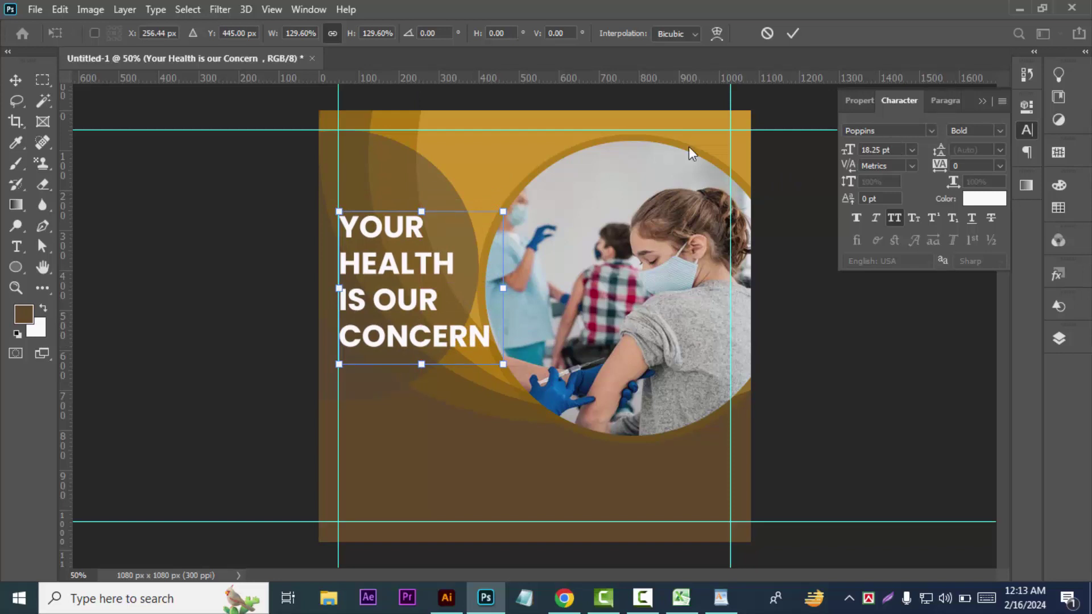
- Apply the headline resize and set its font size to 18 pt
key("Return")
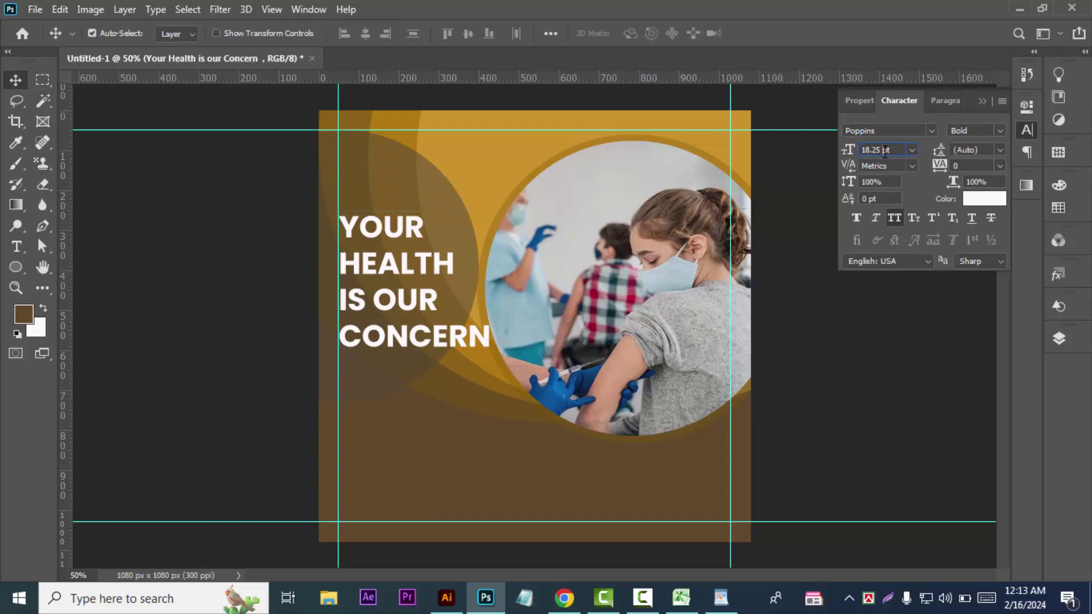
key("Down")
type("18")
key("Return")
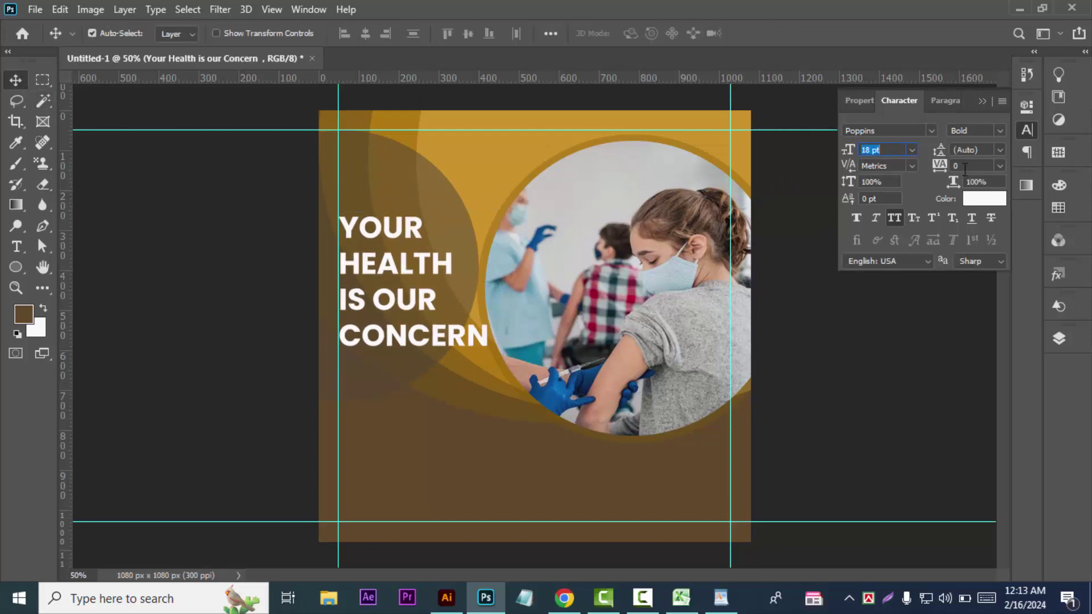
- Widen the headline line spacing to 17 pt and set its font size to 17 pt
left_click(1000, 152)
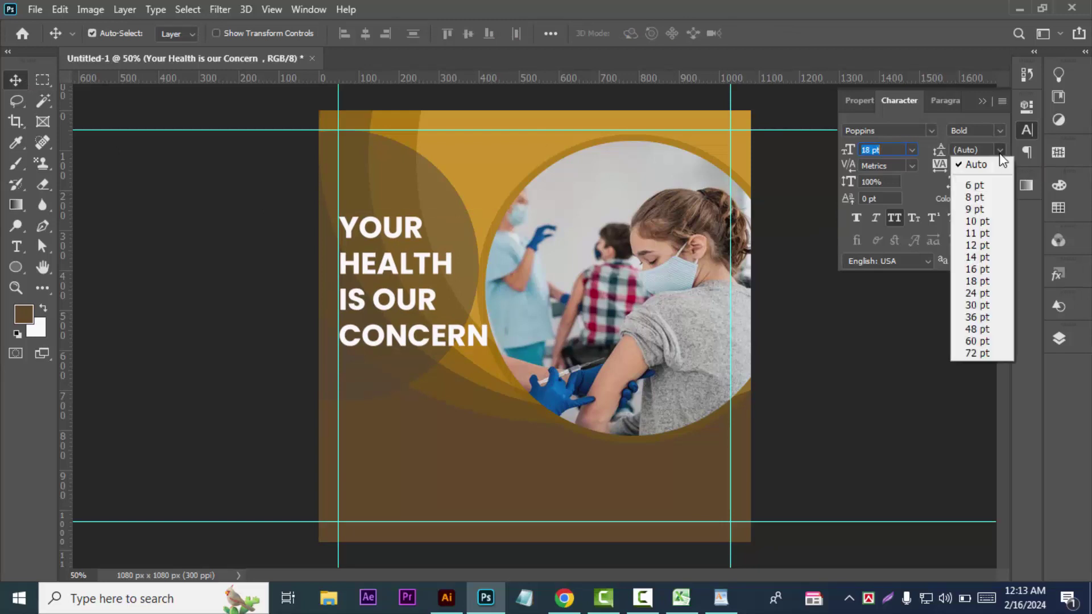
left_click(975, 185)
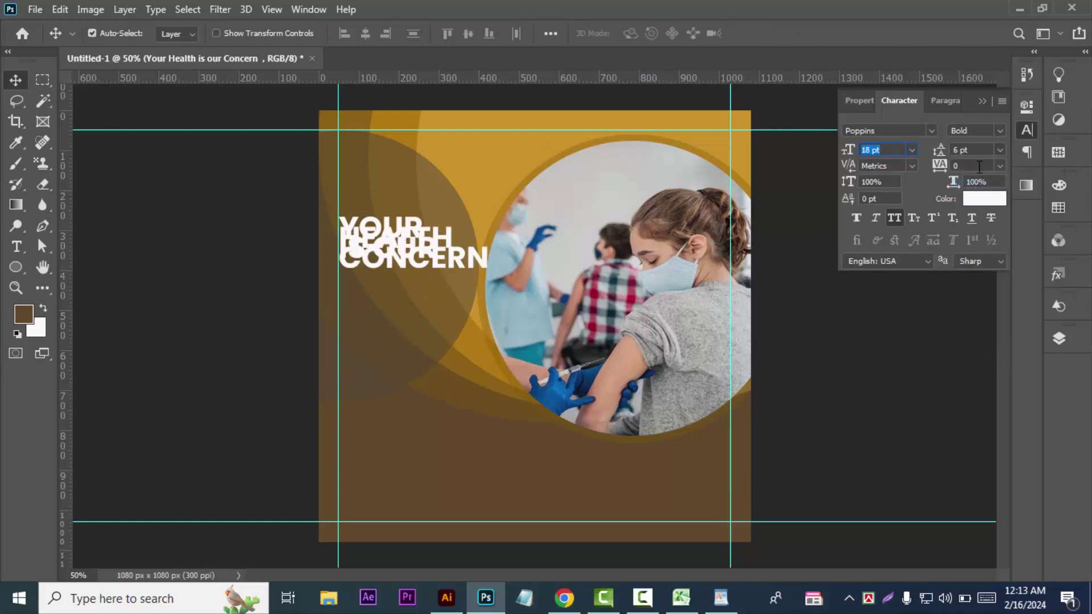
left_click(960, 151)
key("Up")
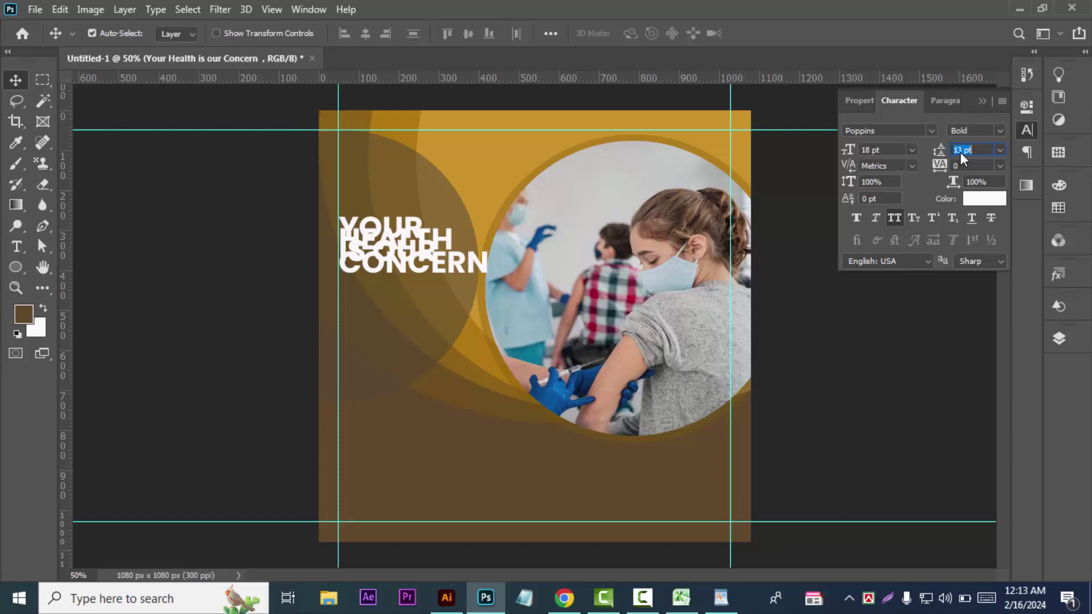
key("Up")
key("Up")
key("Up")
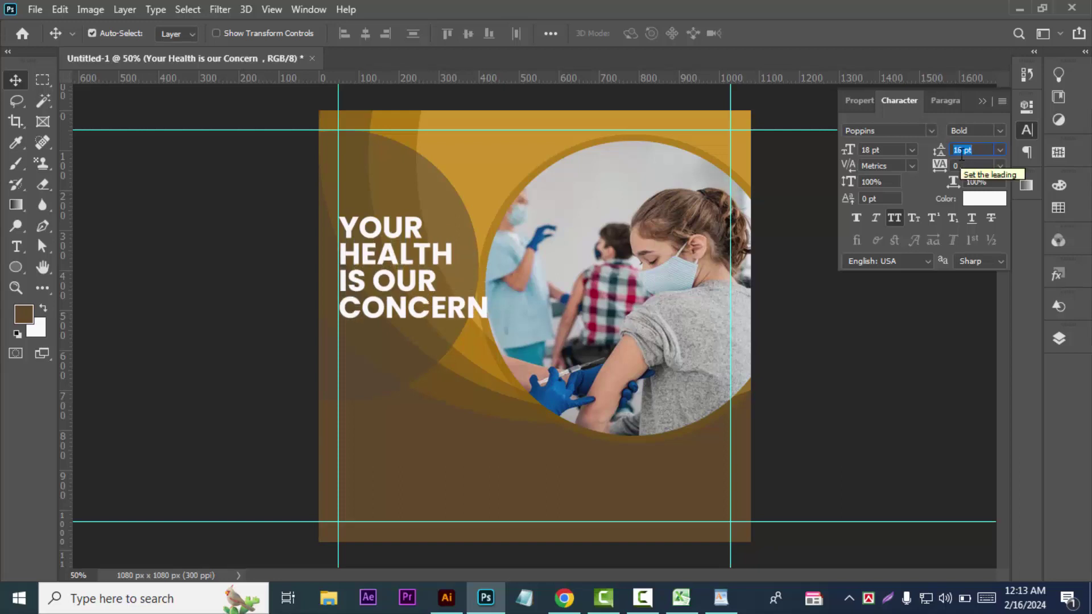
key("Up")
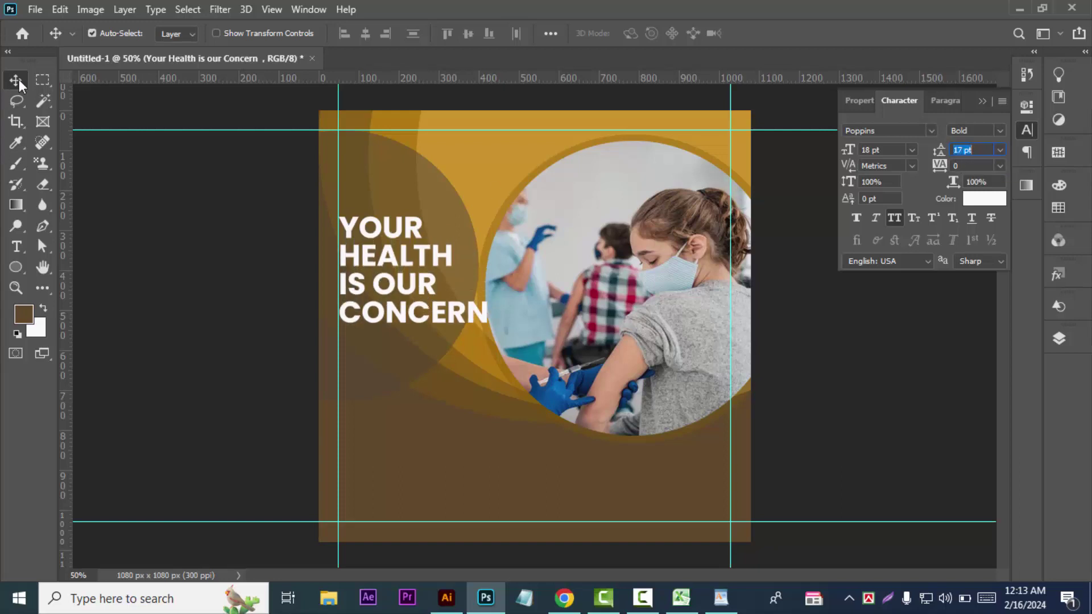
left_click(20, 85)
type("17")
key("Return")
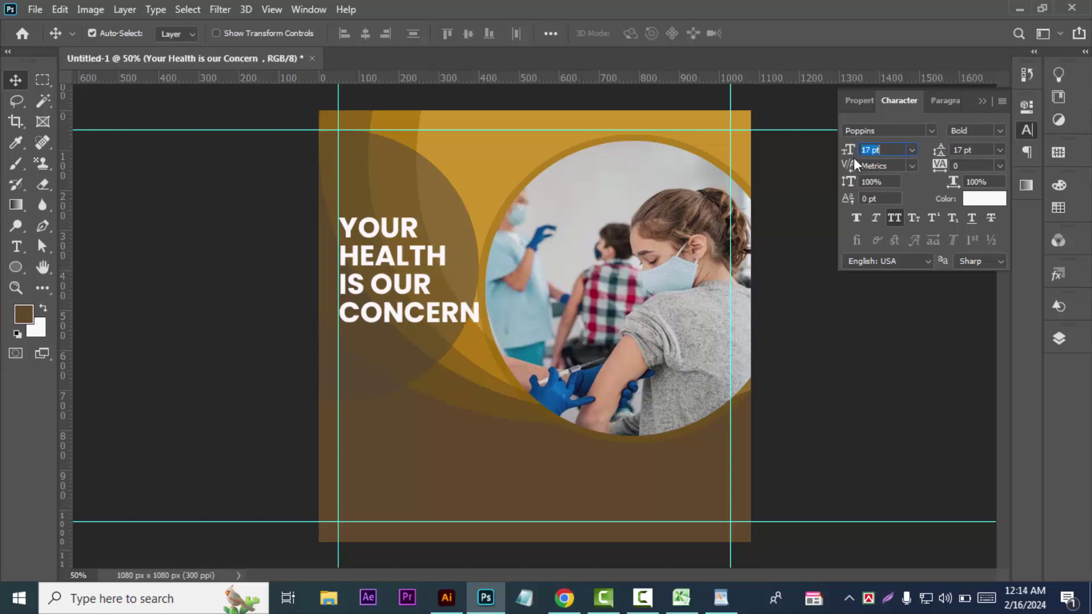
left_click(193, 296)
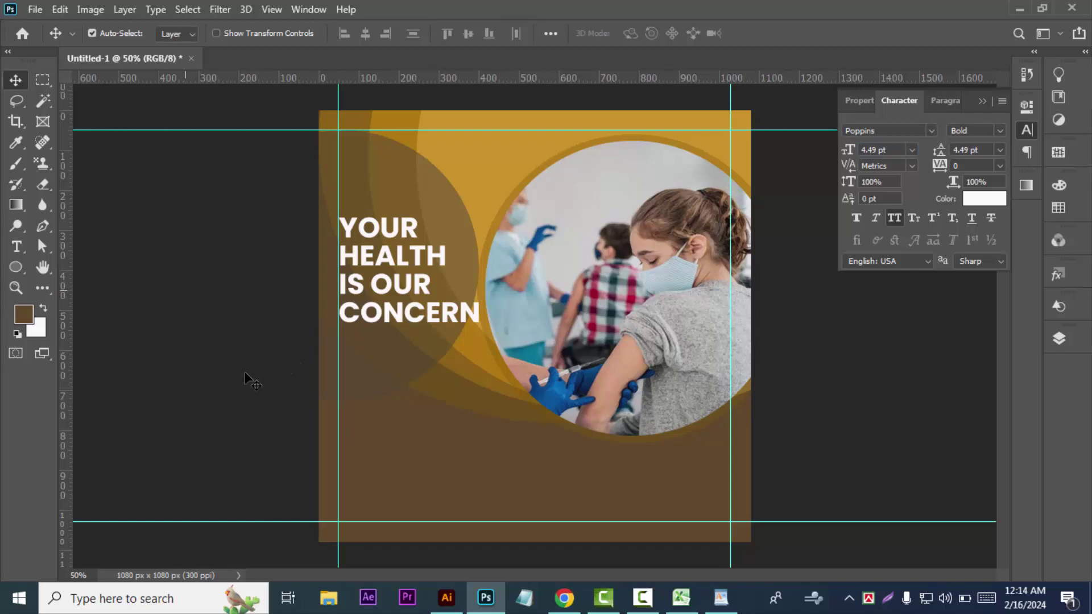
- Show the 'erter' swatch strip, nudge the headline down and move the strip above it
left_click(1058, 338)
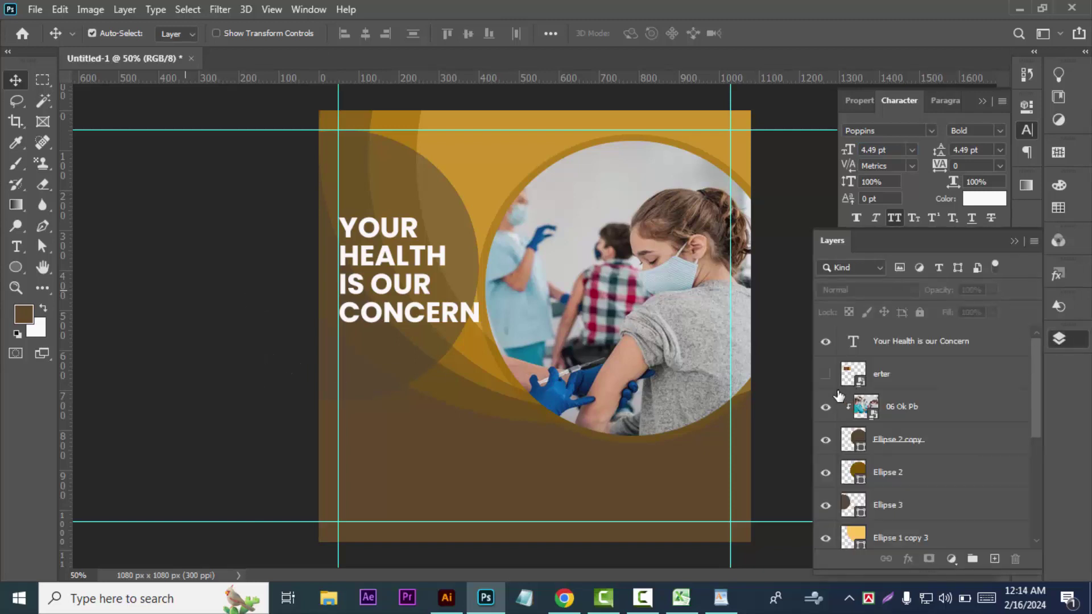
left_click(825, 374)
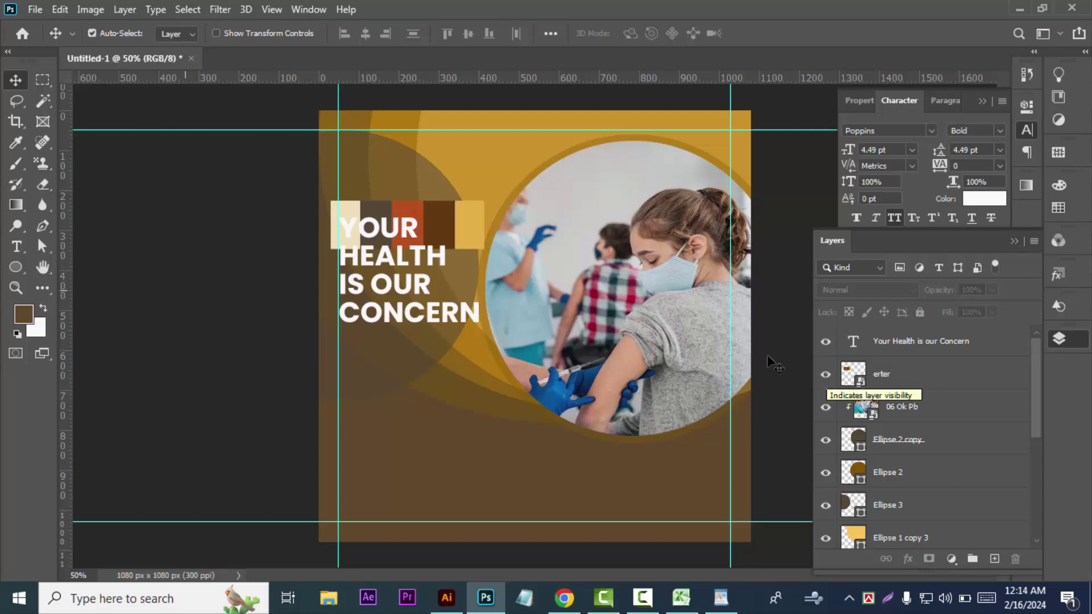
left_click_drag(464, 222, 465, 228)
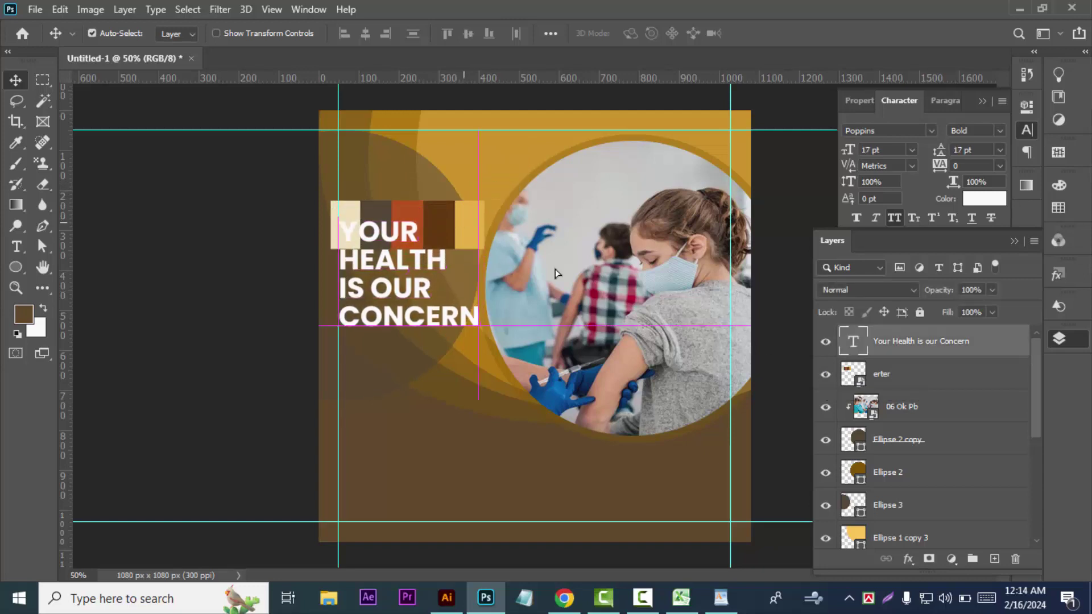
left_click(847, 373)
left_click_drag(469, 216, 465, 177)
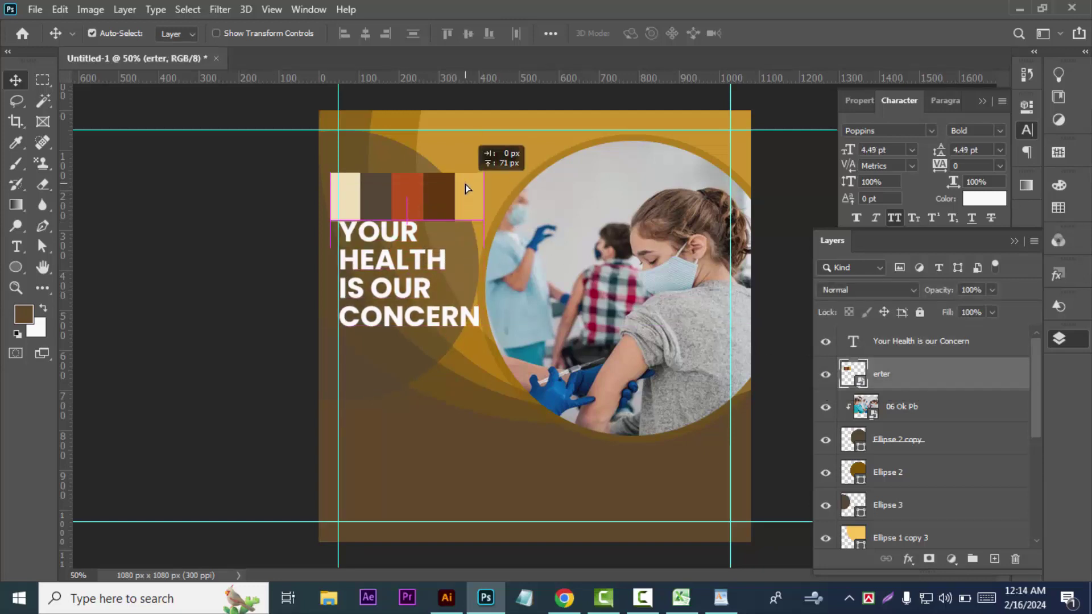
left_click(219, 238)
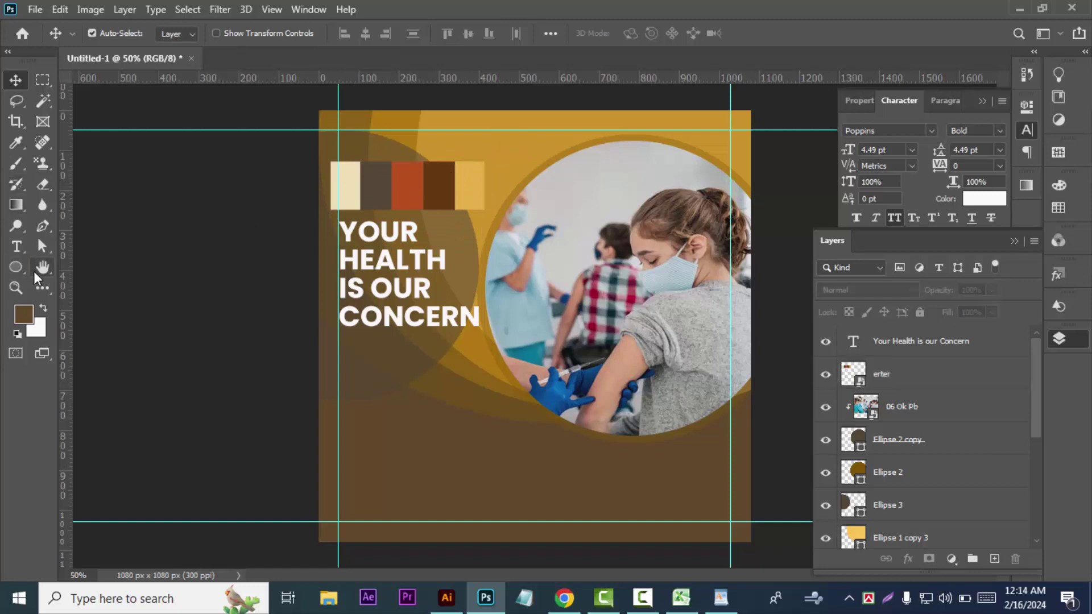
left_click(44, 227)
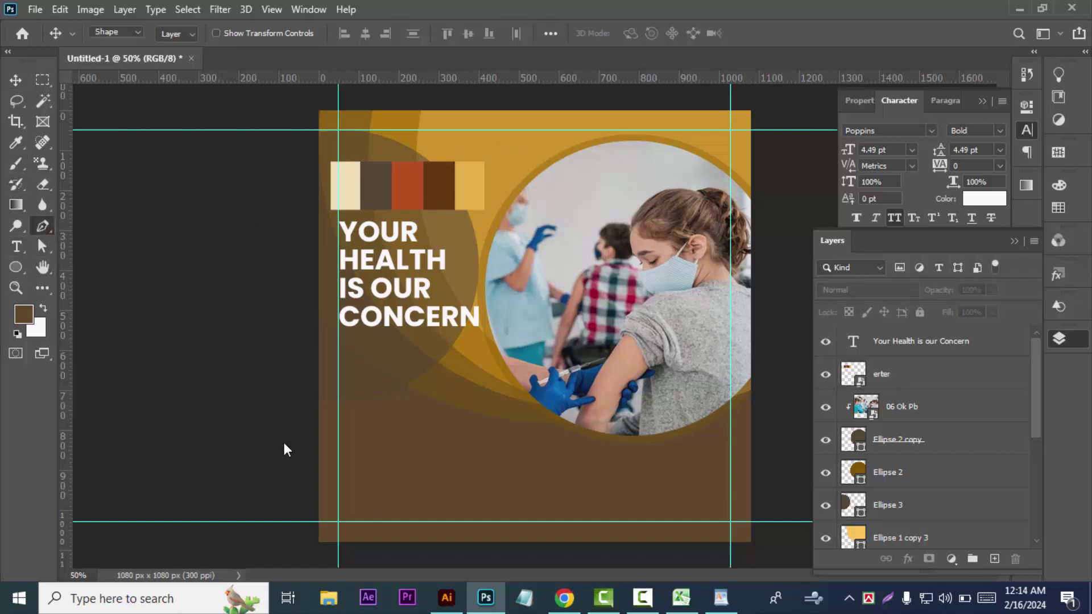
- Start a white-filled wave shape at the poster's left edge
left_click(301, 487)
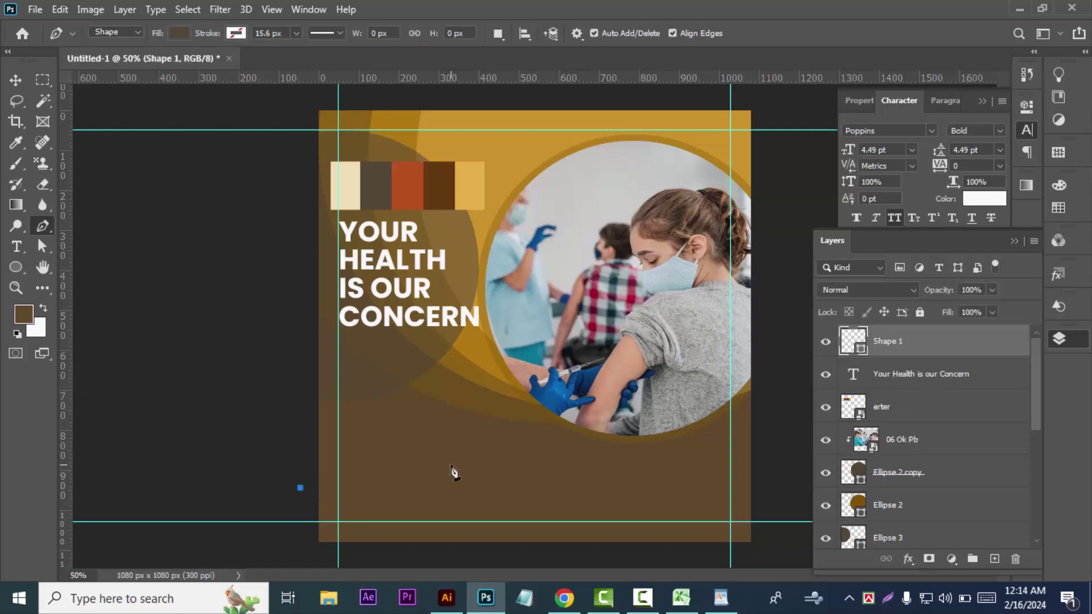
left_click(184, 34)
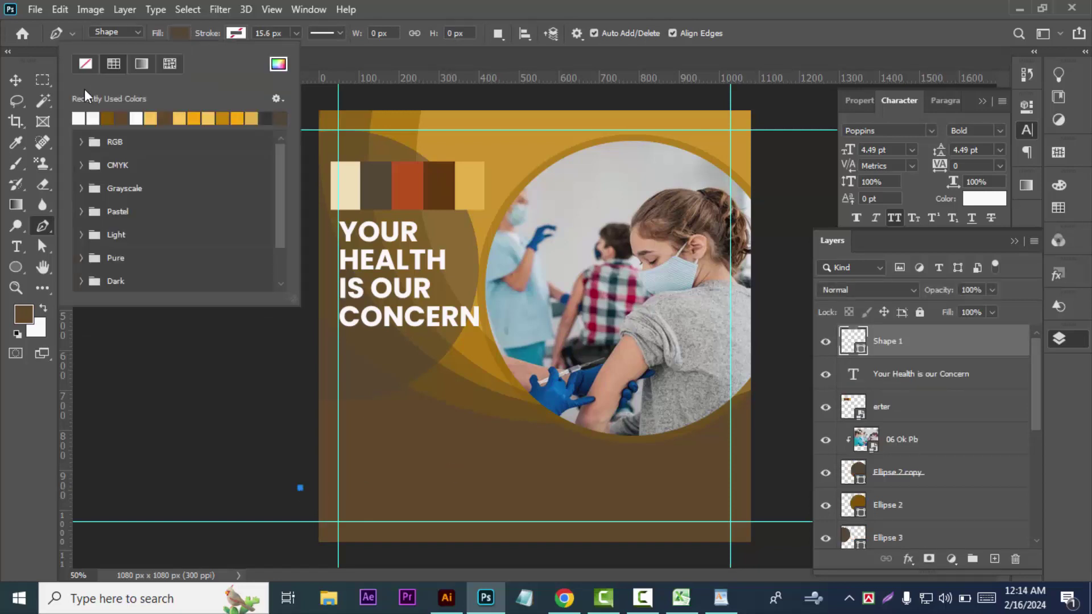
left_click(93, 119)
left_click(725, 23)
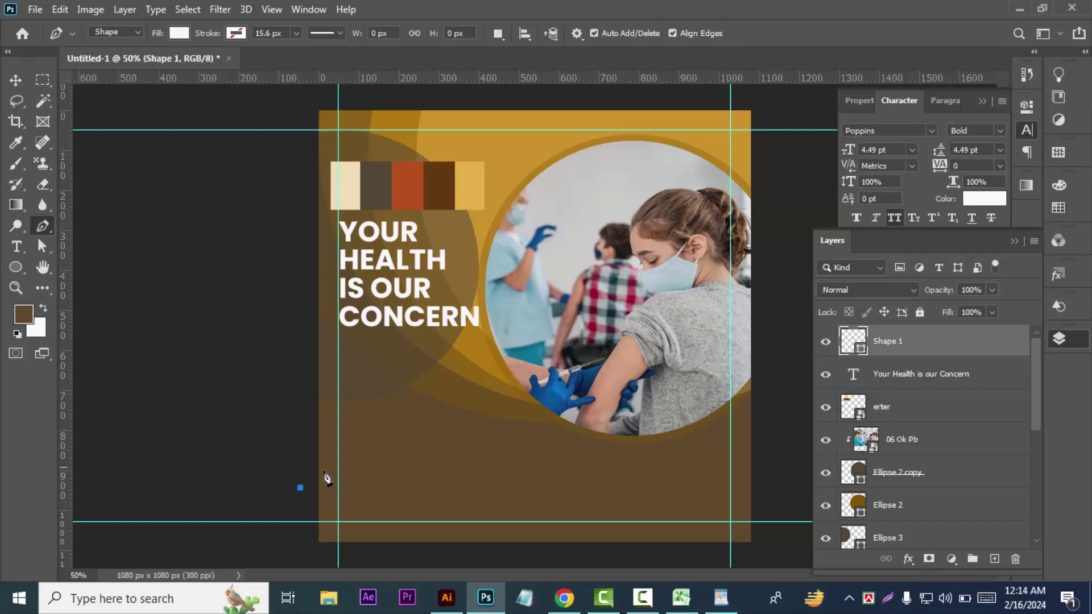
- Draw the wave's curved top edge across the bottom and close the shape
left_click_drag(415, 453, 516, 475)
left_click(415, 453, "alt")
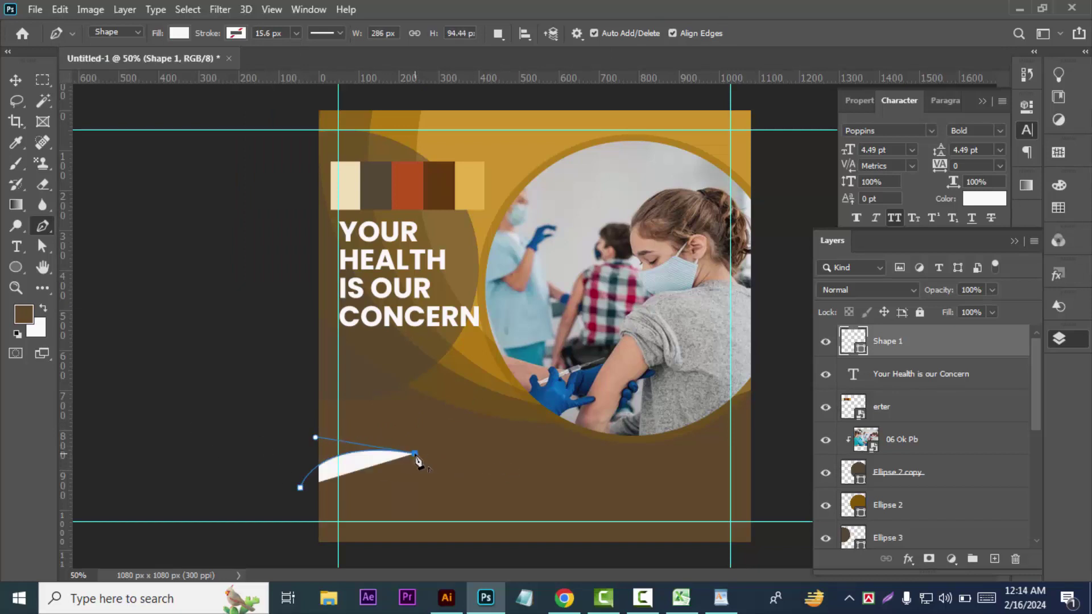
left_click_drag(538, 441, 602, 408)
left_click(539, 441, "alt")
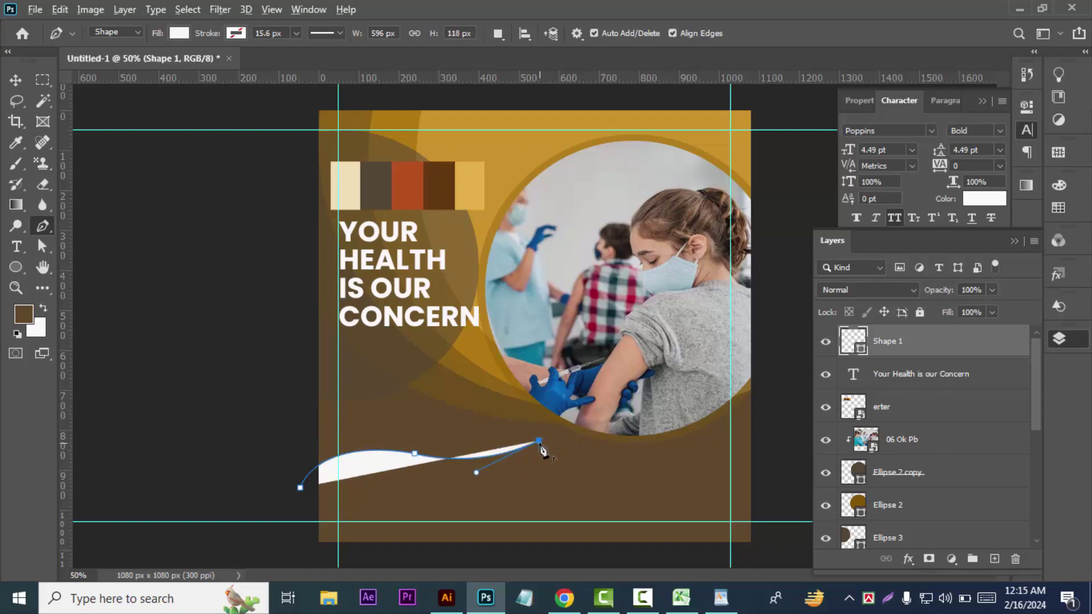
mouse_move(700, 451)
left_mouse_down()
mouse_move(786, 494)
mouse_move(816, 531)
left_mouse_up()
left_click(700, 452, "alt")
key("ctrl+z")
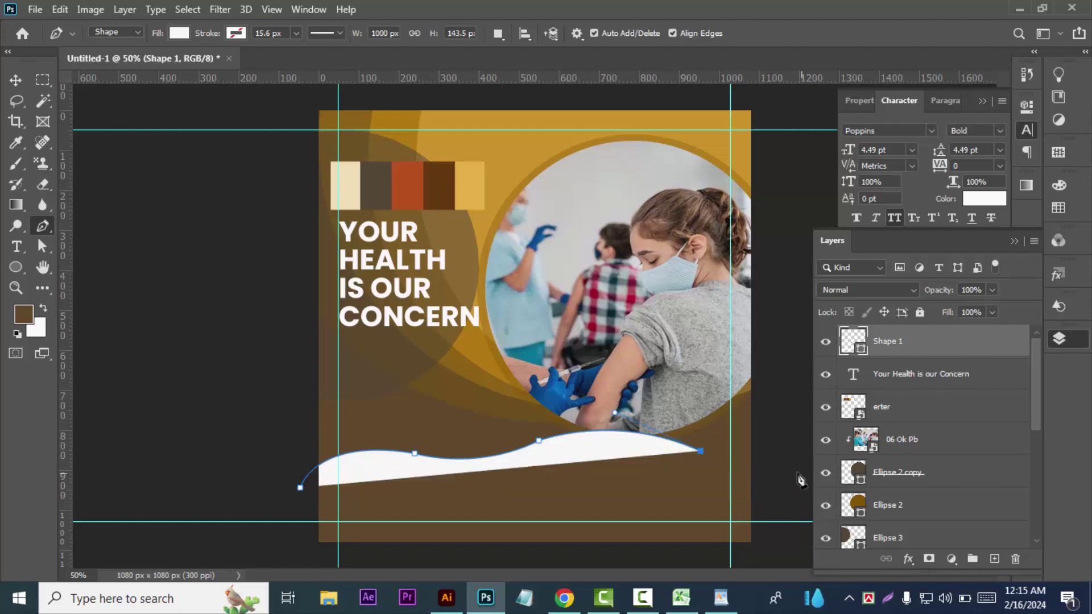
mouse_move(792, 479)
left_mouse_down()
mouse_move(808, 501)
mouse_move(885, 500)
left_mouse_up()
left_click(790, 543)
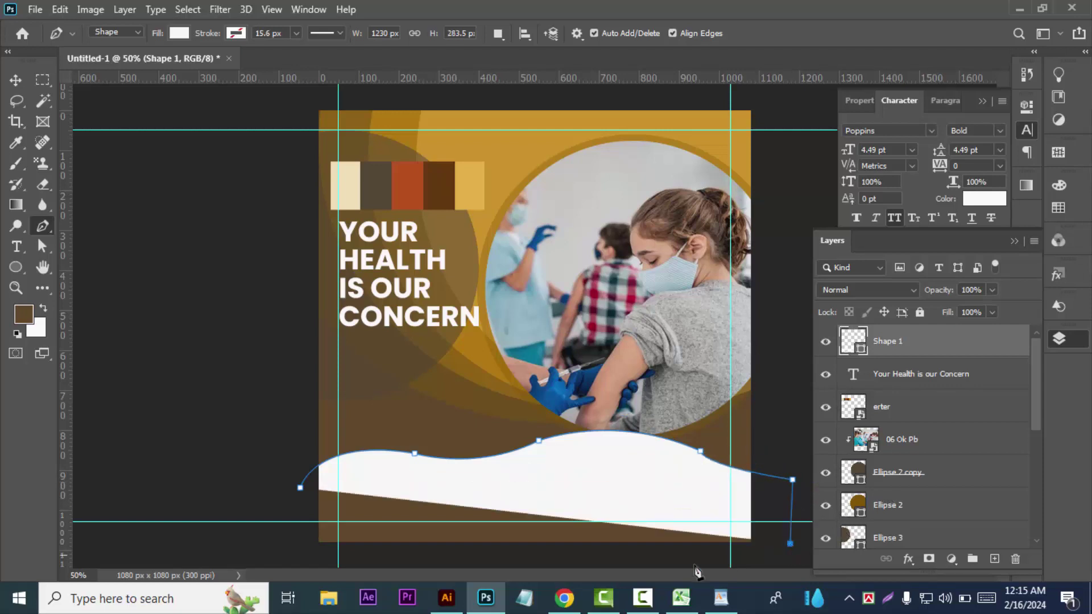
left_click(299, 553)
left_click(301, 489)
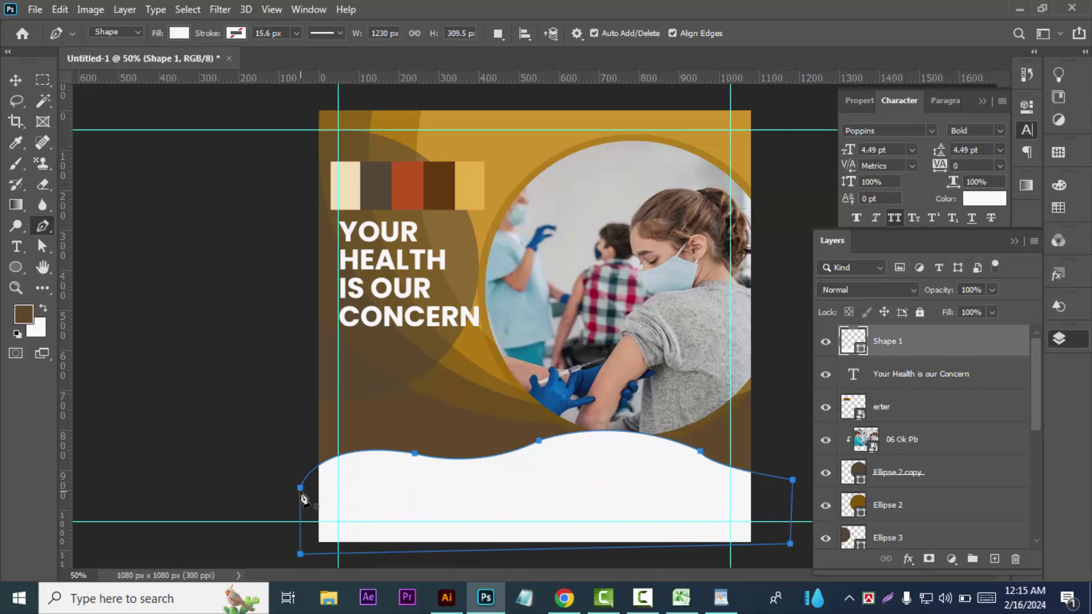
- Zoom in on the finished wave and select Shape 1 for anchor-point editing
left_click(15, 80)
left_click(172, 361)
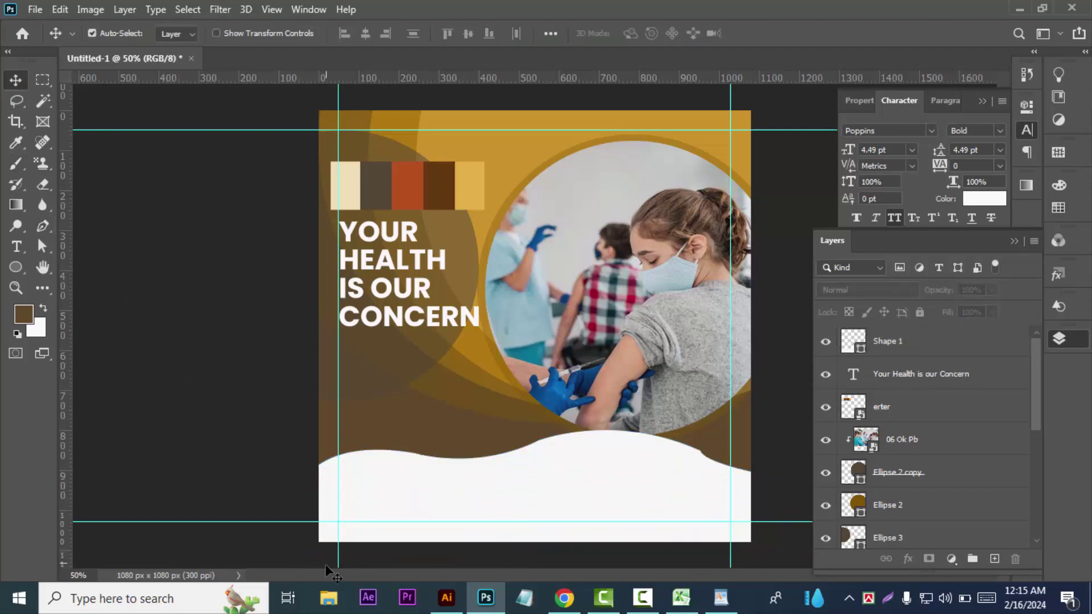
key("ctrl+plus")
left_click_drag(602, 496, 369, 364)
left_click(41, 246)
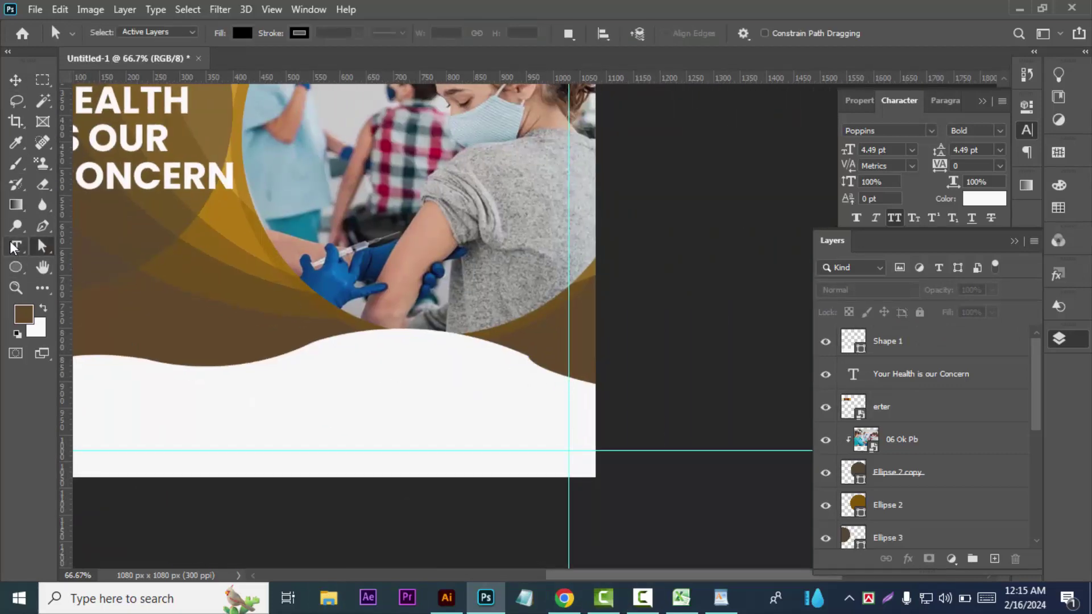
right_click(42, 246)
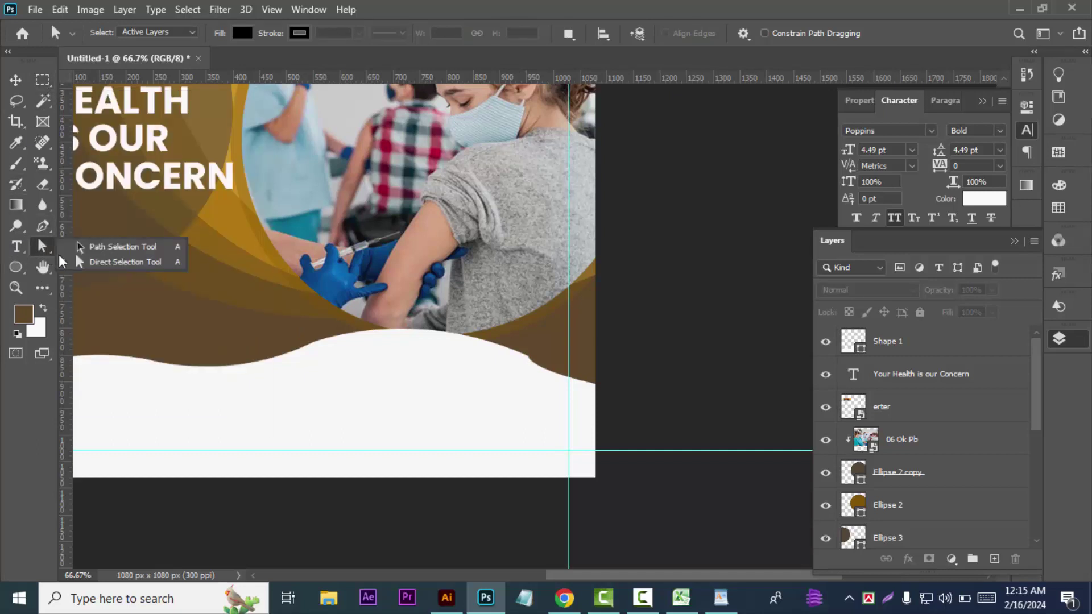
left_click(105, 263)
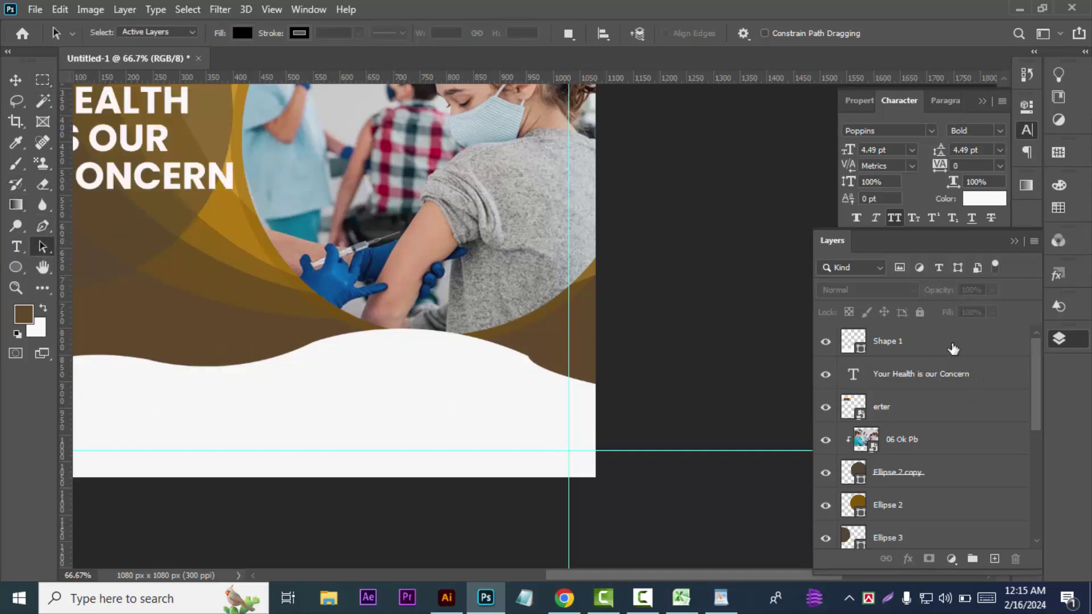
left_click(953, 348)
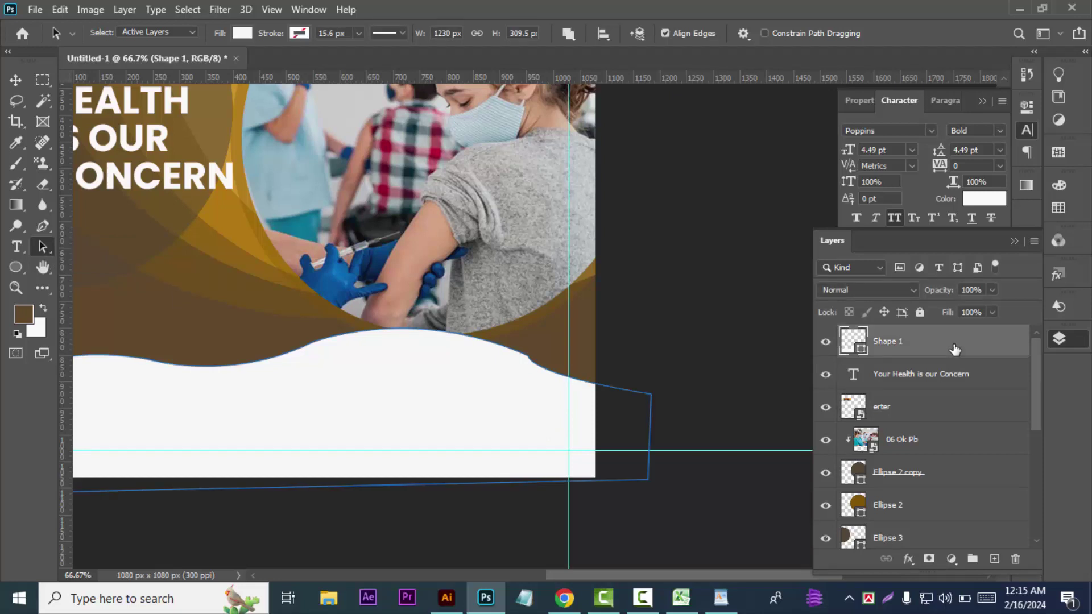
- Reshape the wave's top curve by moving its anchor points
right_click(49, 253)
left_click(105, 262)
left_click(528, 362)
left_click_drag(527, 376, 559, 385)
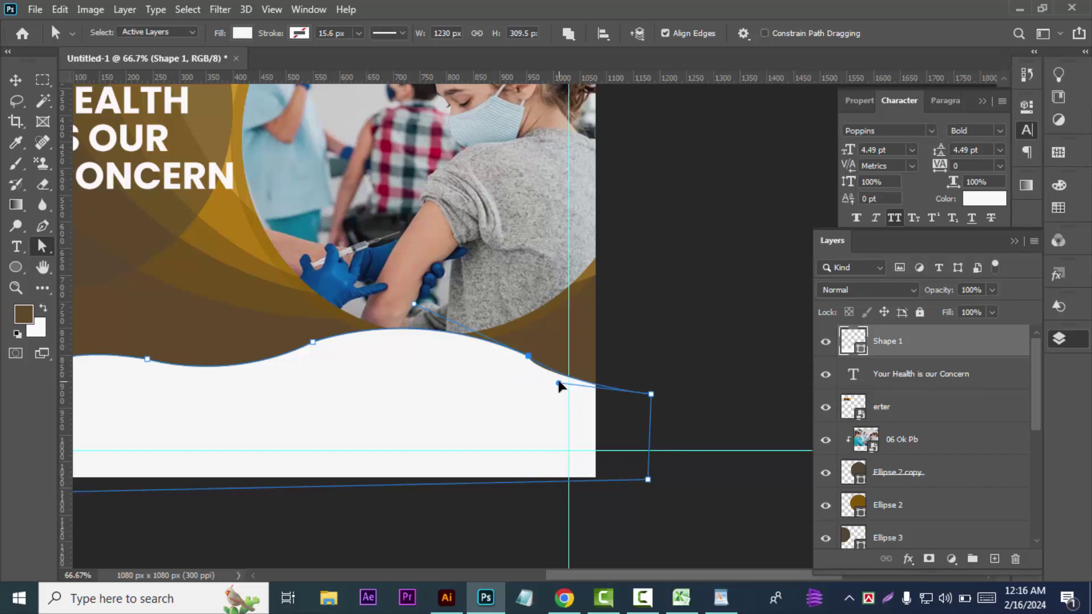
left_click_drag(414, 306, 407, 293)
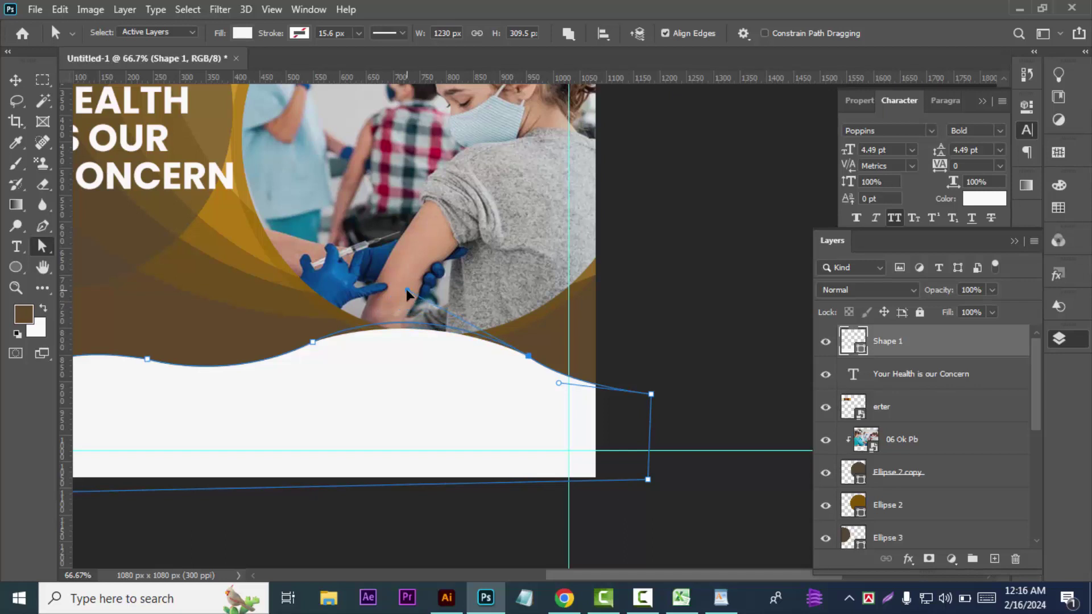
key("v")
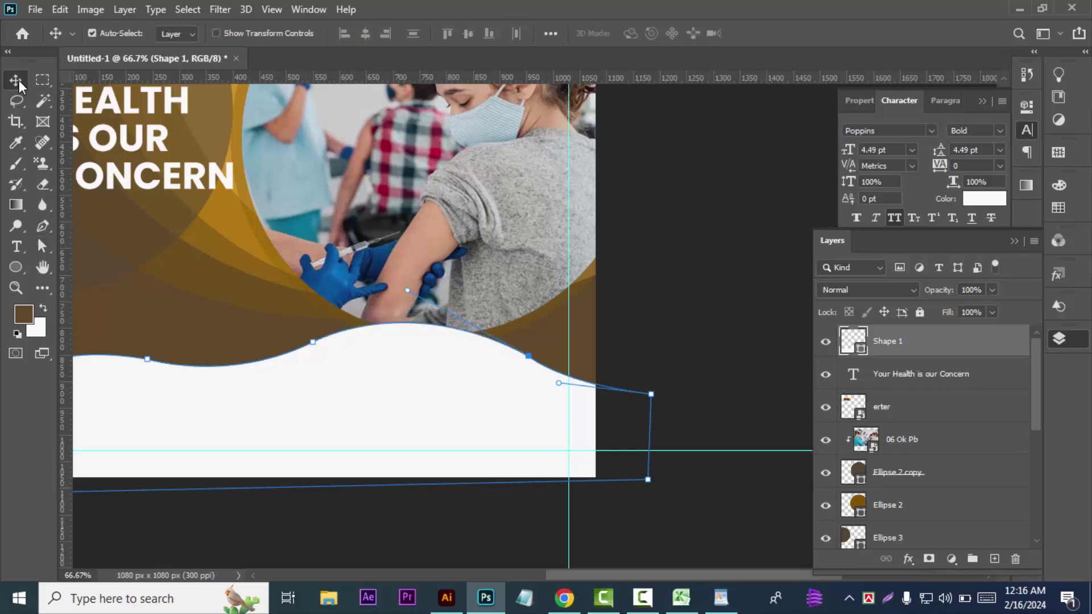
left_click(696, 346)
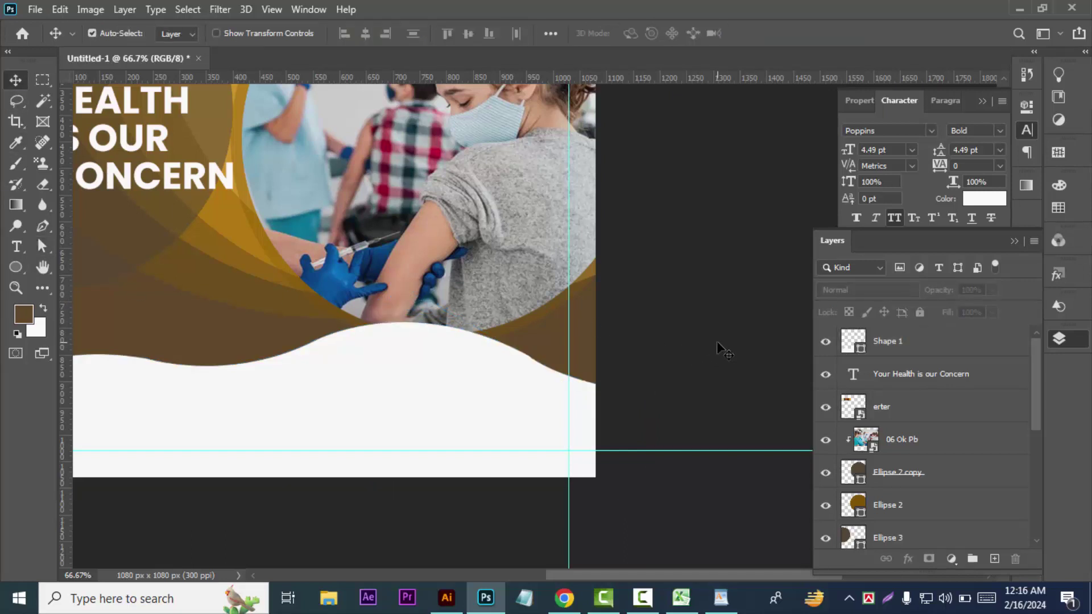
key("ctrl+minus")
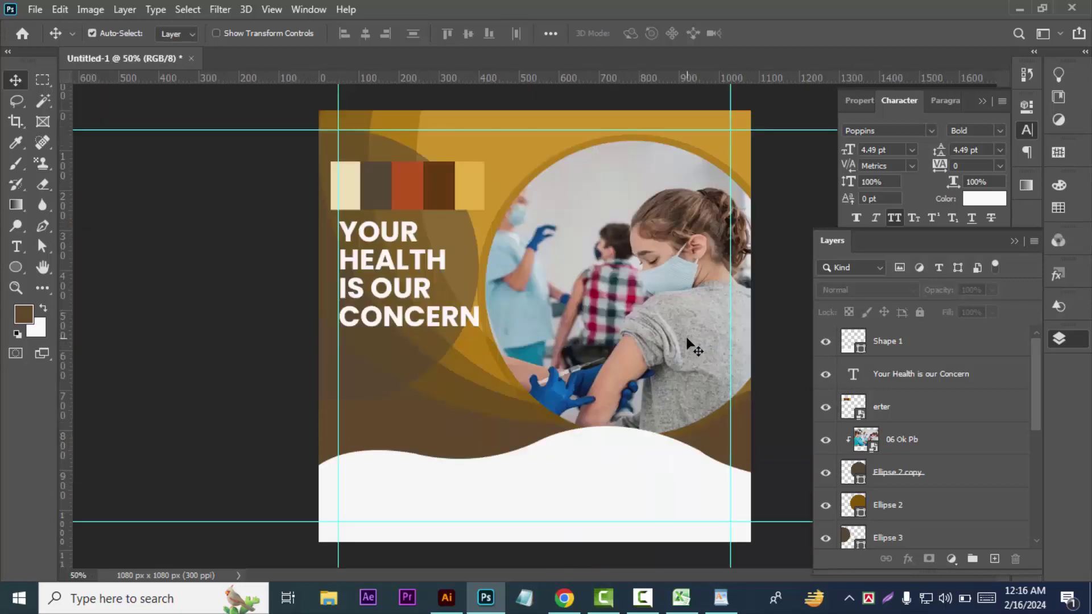
left_click(593, 485)
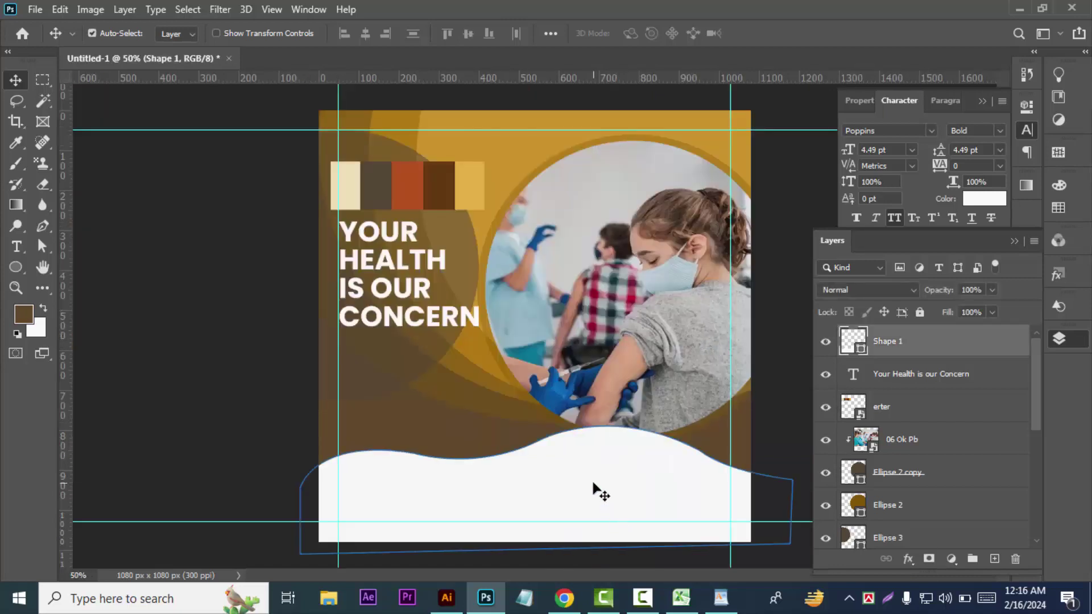
scroll(943, 487, "down", 1)
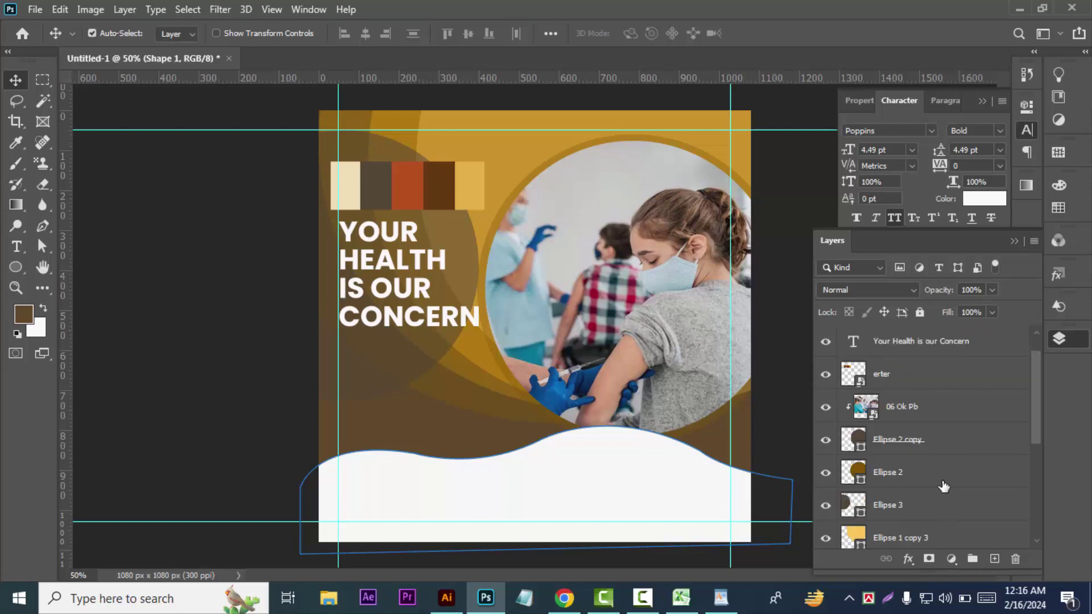
left_click(825, 505)
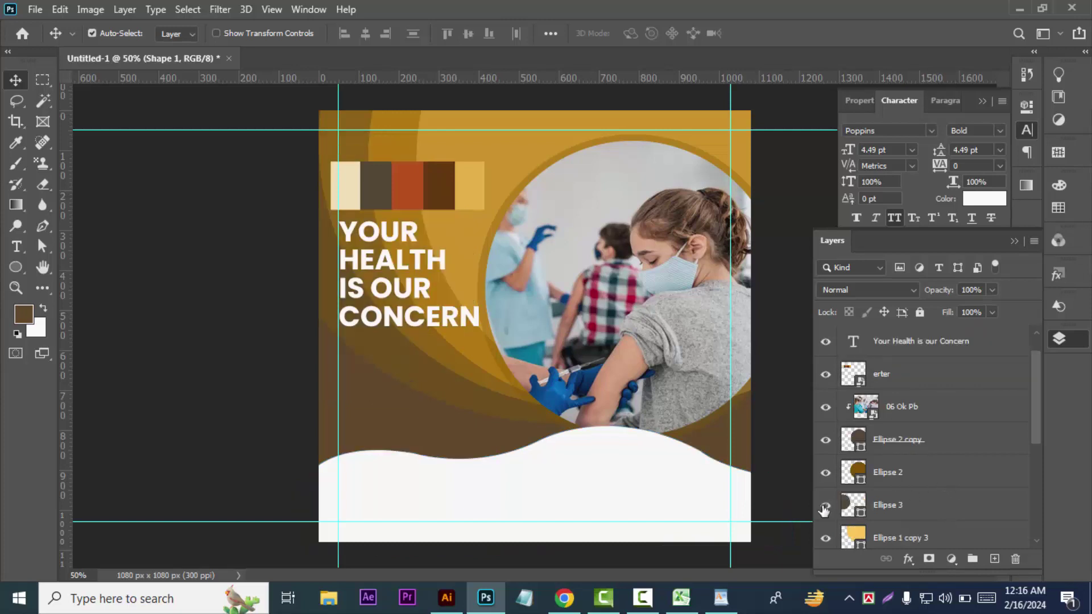
left_click(823, 507)
left_click(825, 474)
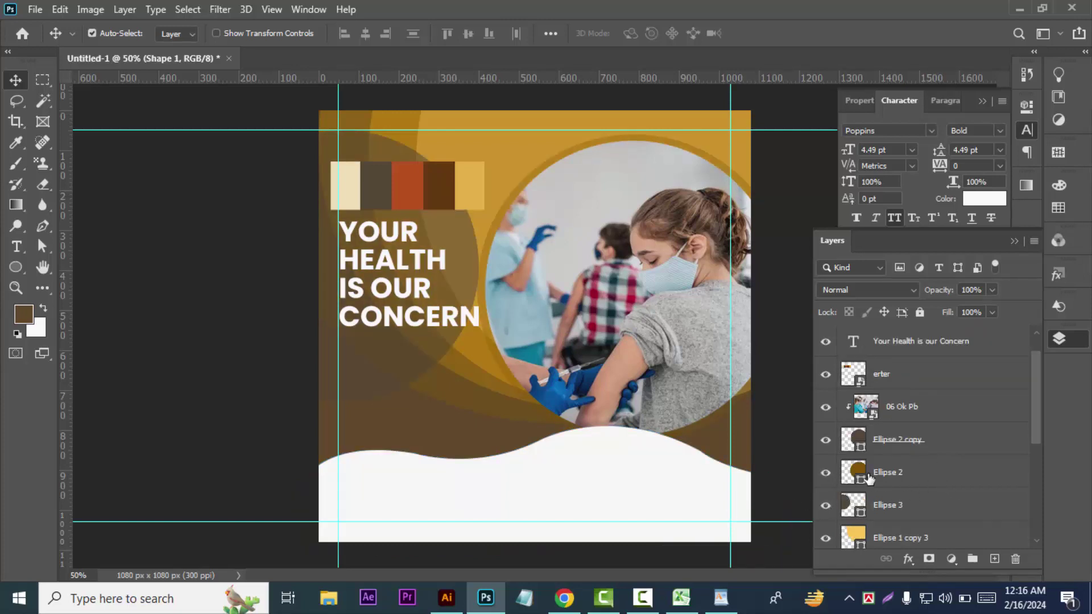
double_click(858, 473)
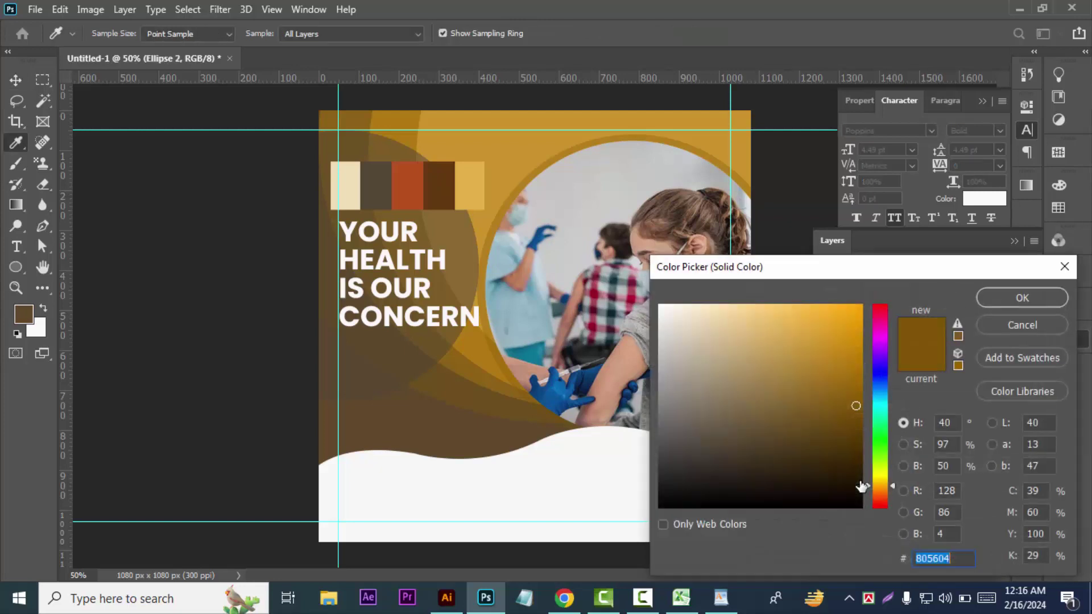
left_click(1011, 326)
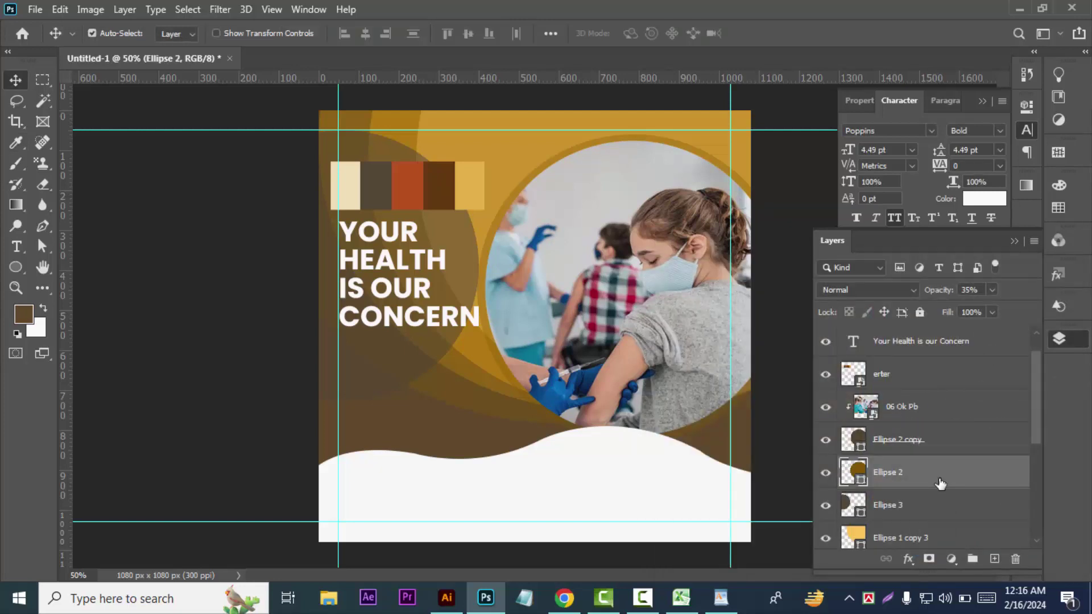
right_click(861, 480)
left_click(888, 169)
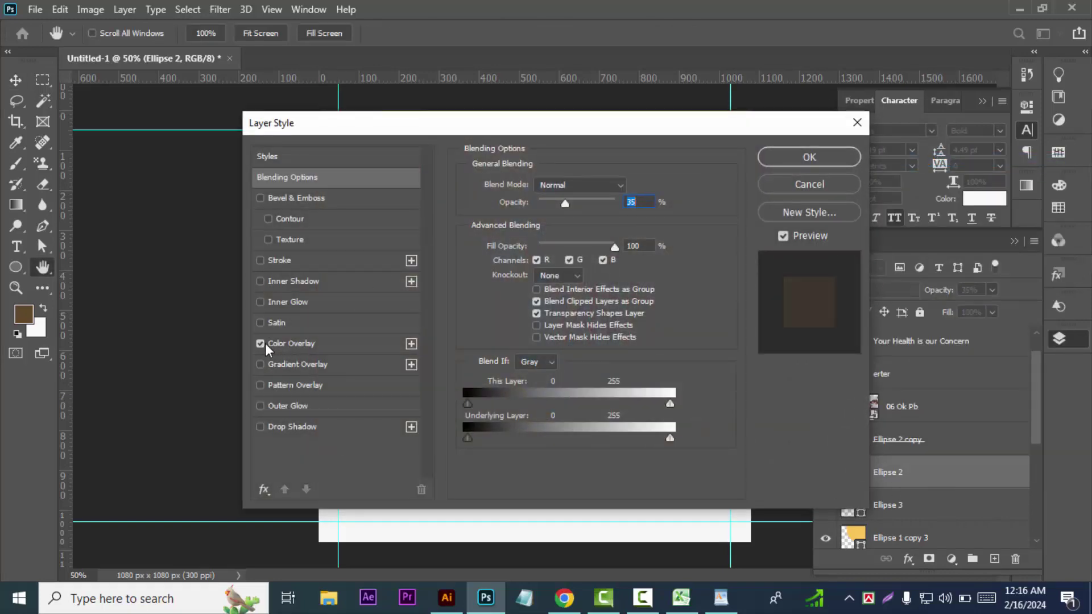
left_click(308, 342)
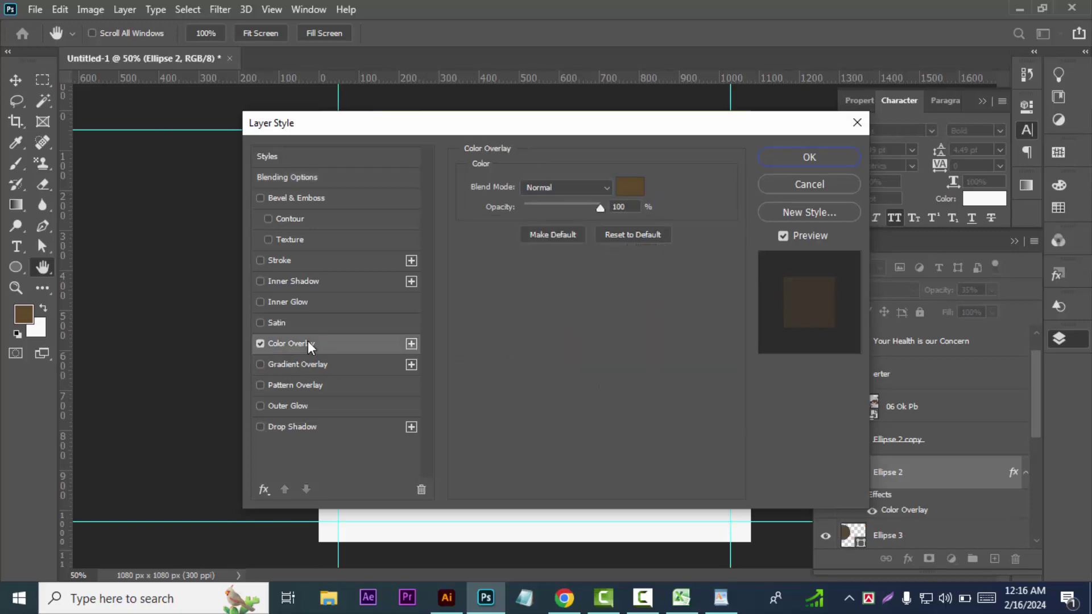
left_click(631, 188)
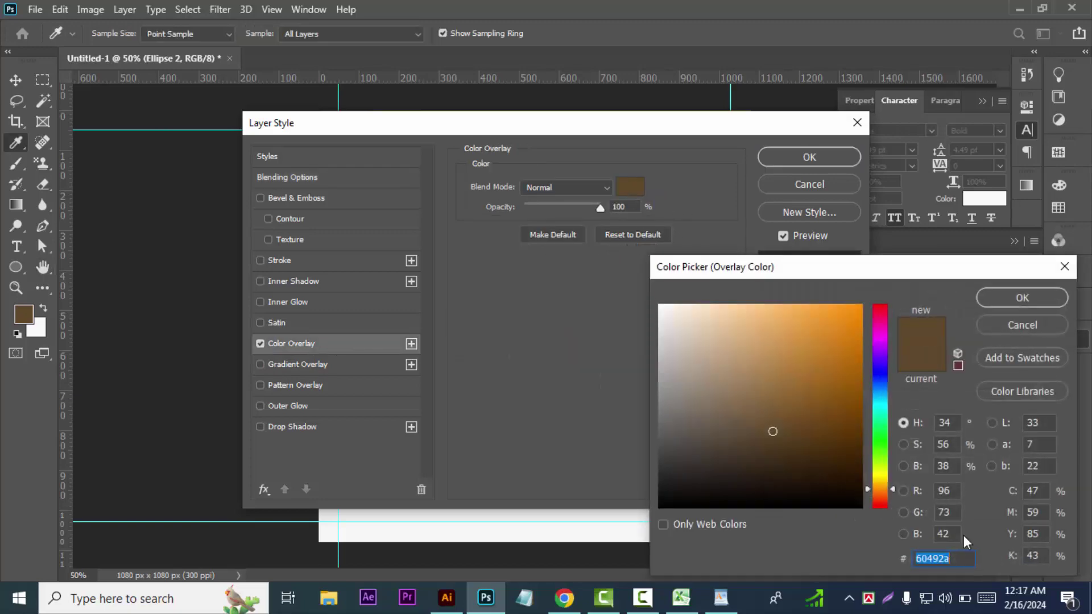
left_click(1009, 333)
left_click(827, 182)
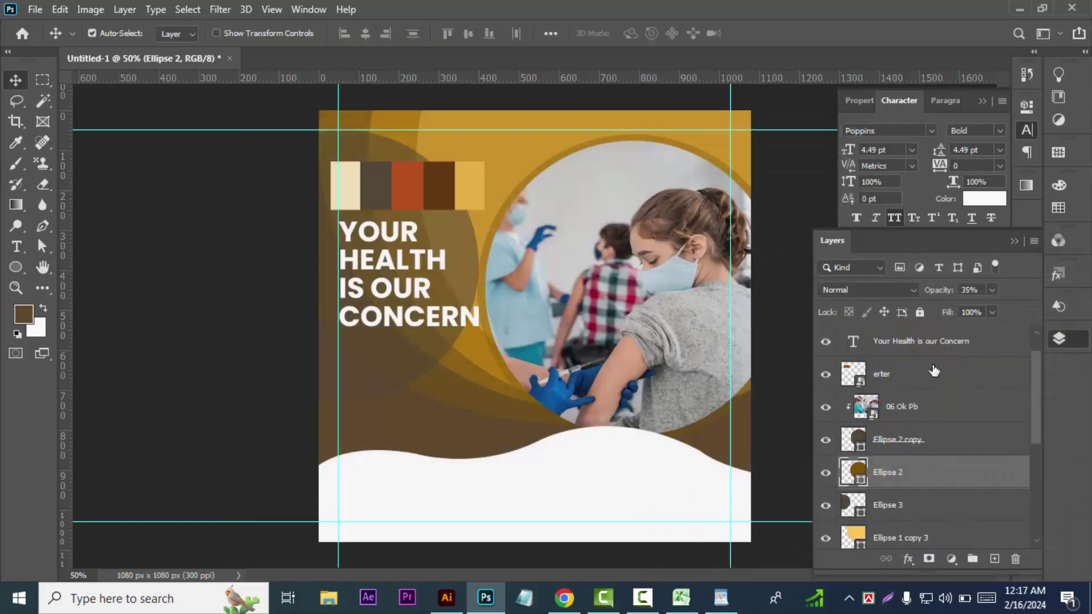
scroll(947, 476, "up", 1)
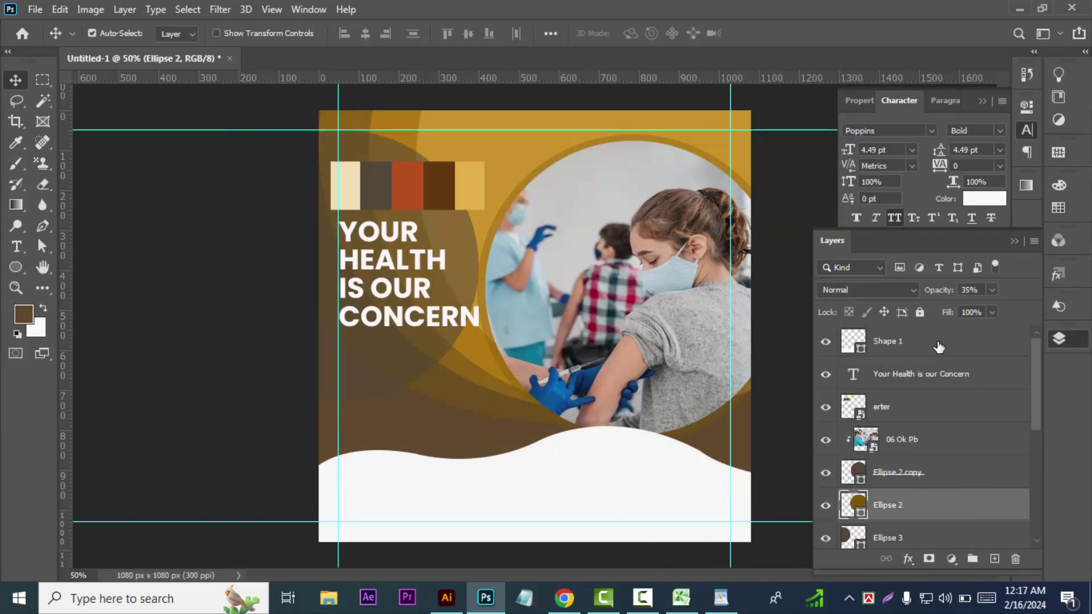
- Move Shape 1 below Ellipse 2 in the layer stack
left_click_drag(938, 347, 950, 531)
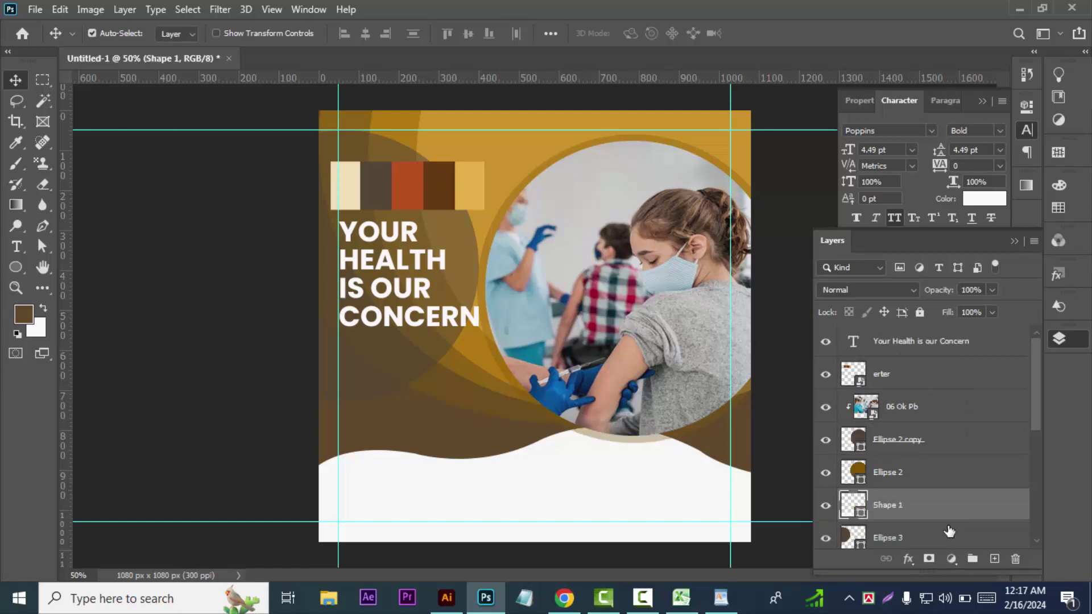
left_click(987, 198)
left_click(1016, 325)
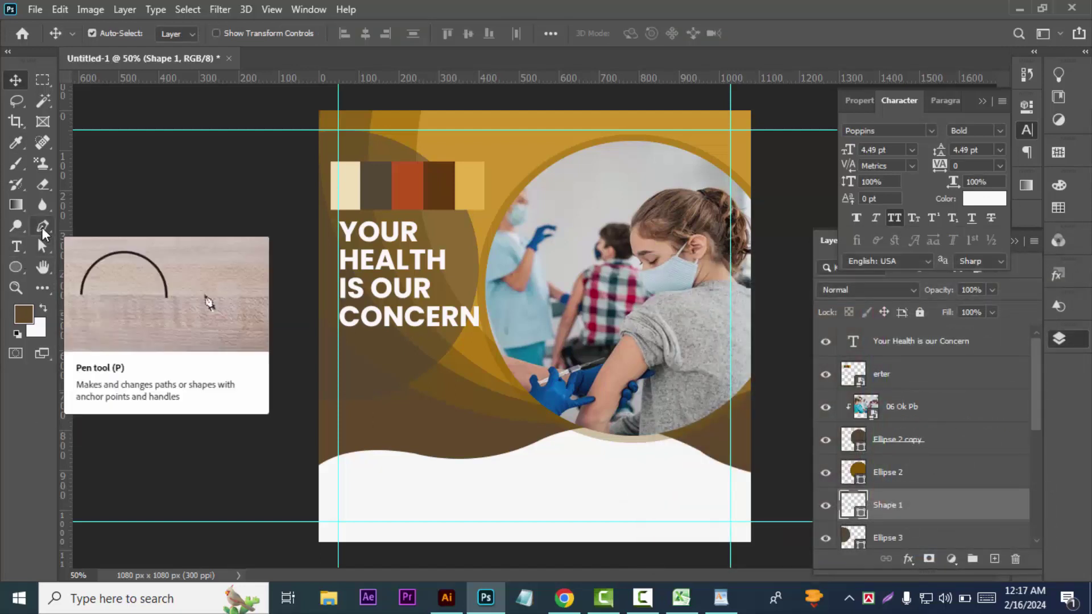
- Fill the wave with a brown colour pasted as a hex value
left_click(42, 226)
left_click(178, 34)
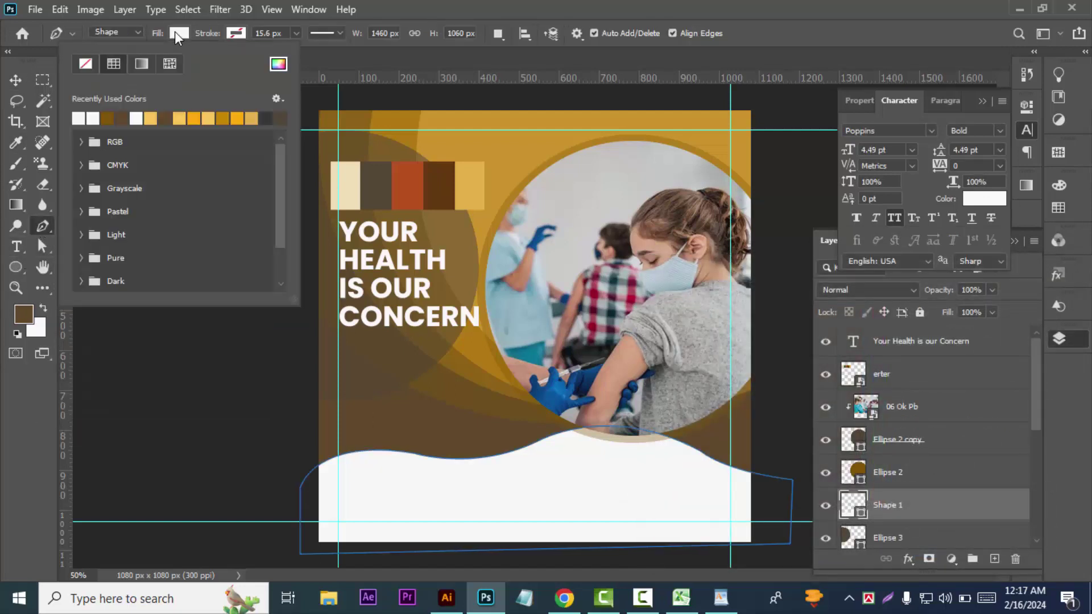
left_click(278, 64)
double_click(923, 558)
type("60492a")
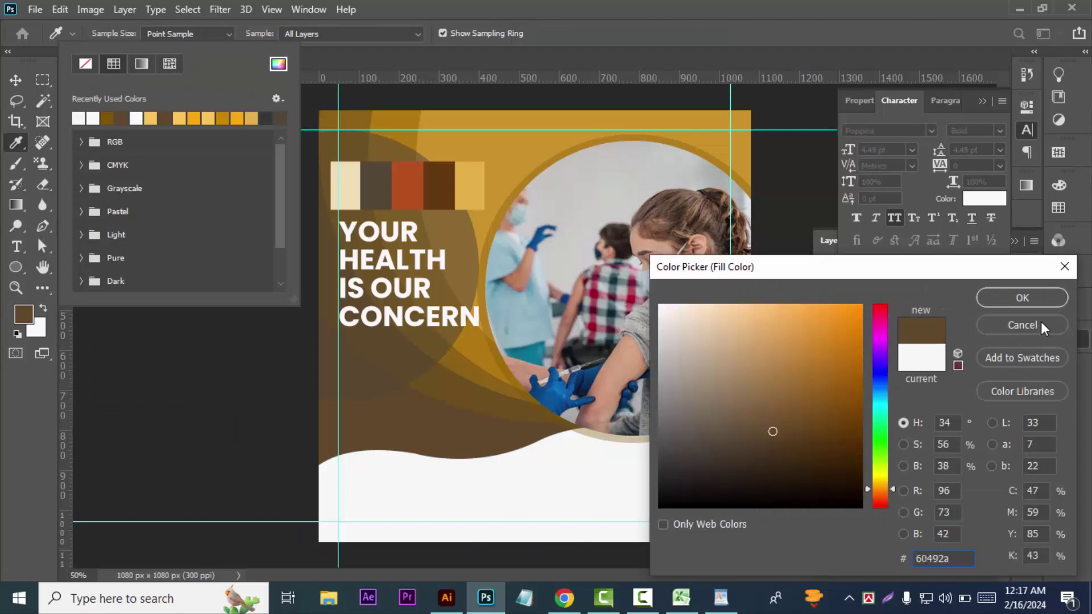
left_click(1006, 294)
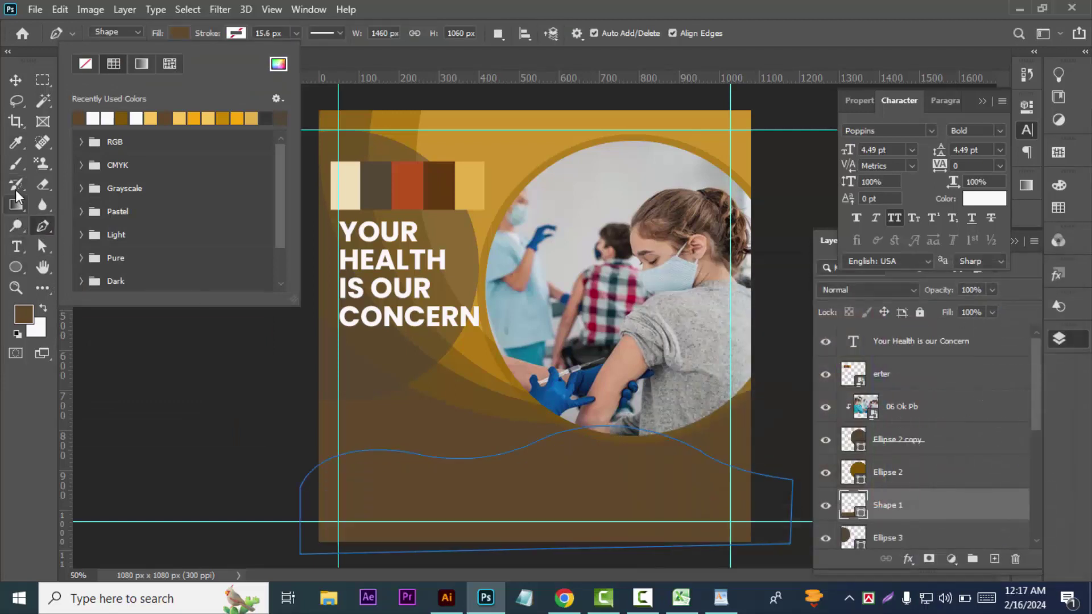
left_click(16, 142)
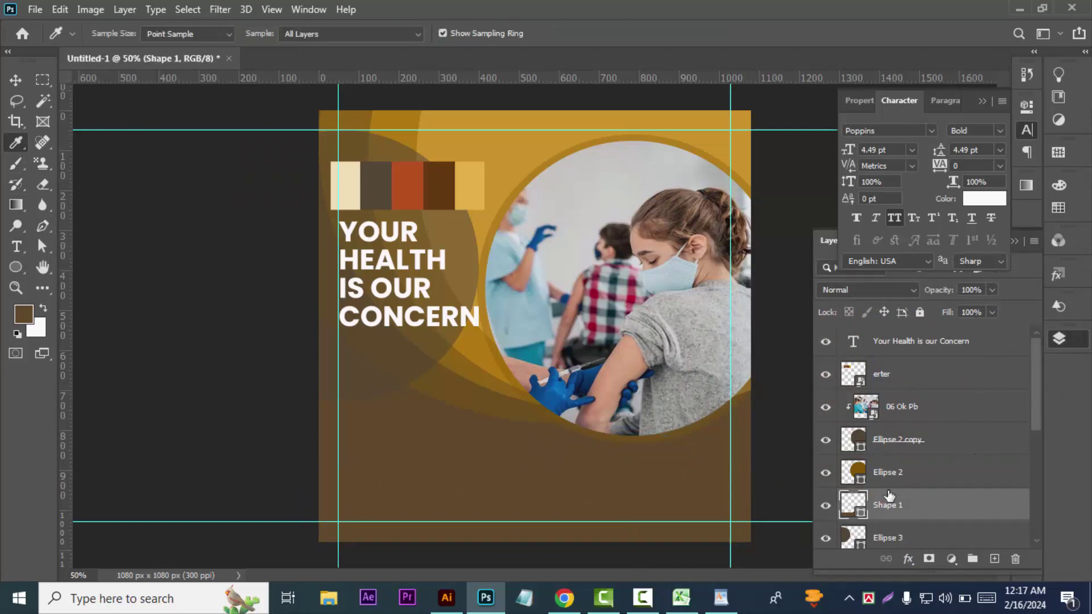
- Try several recent swatches and settle on a light yellow-orange wave fill
left_click(16, 267)
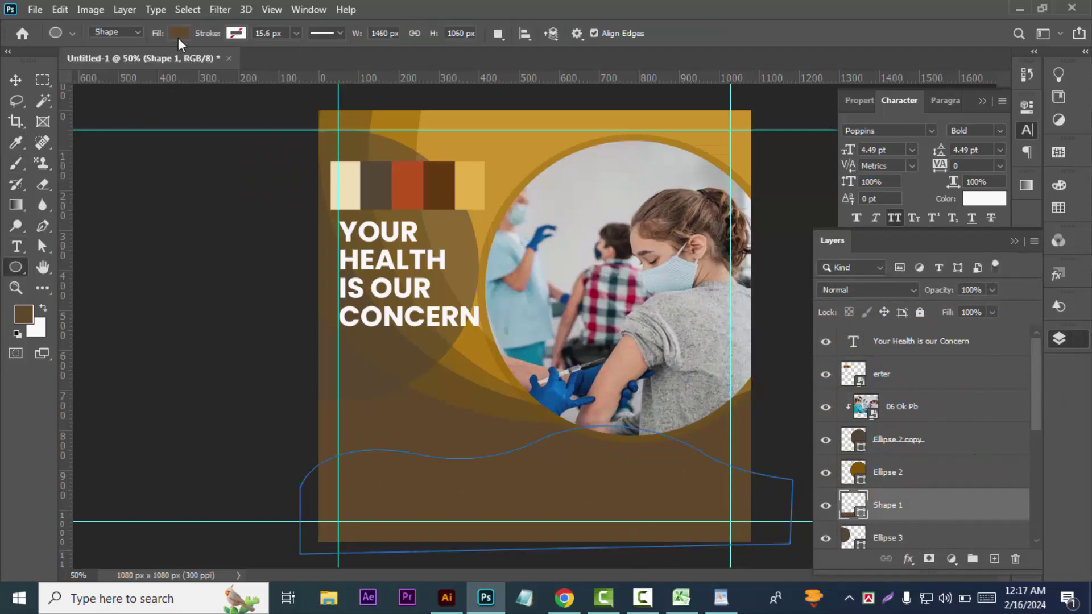
left_click(179, 34)
left_click(183, 118)
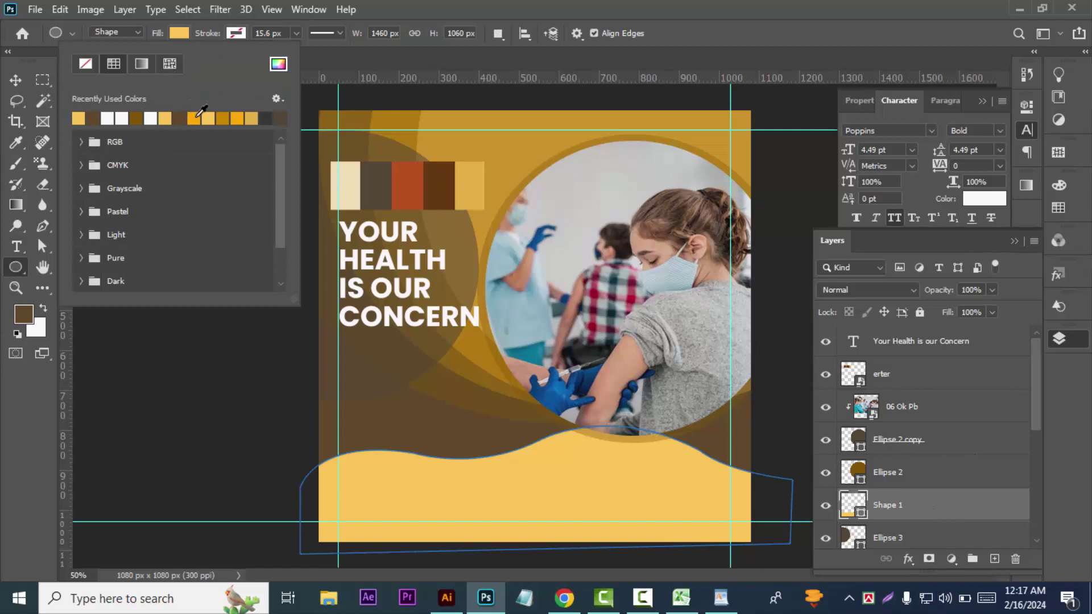
left_click(194, 118)
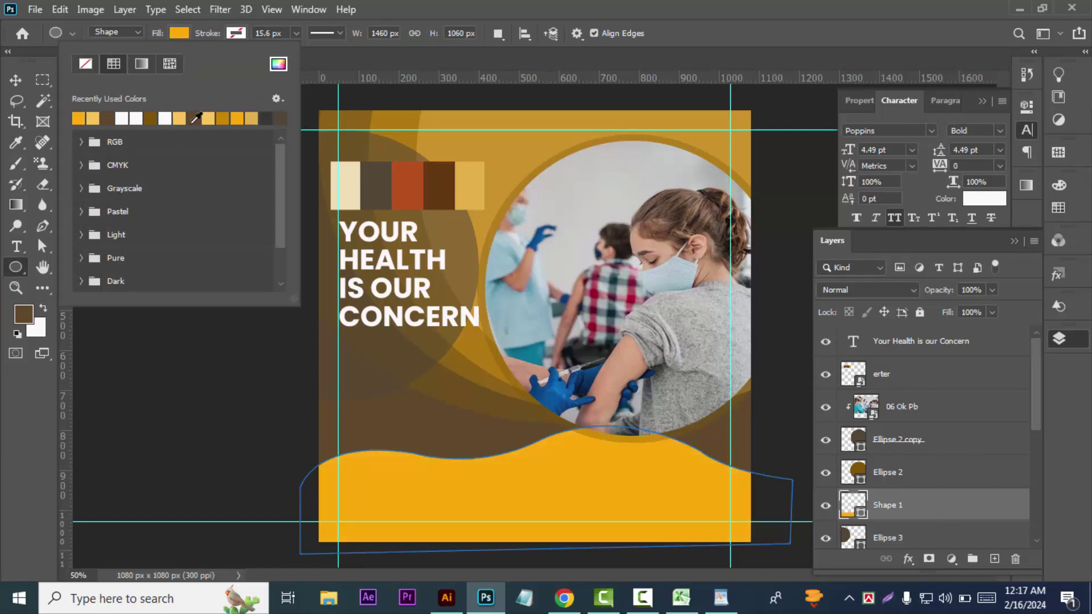
left_click(267, 119)
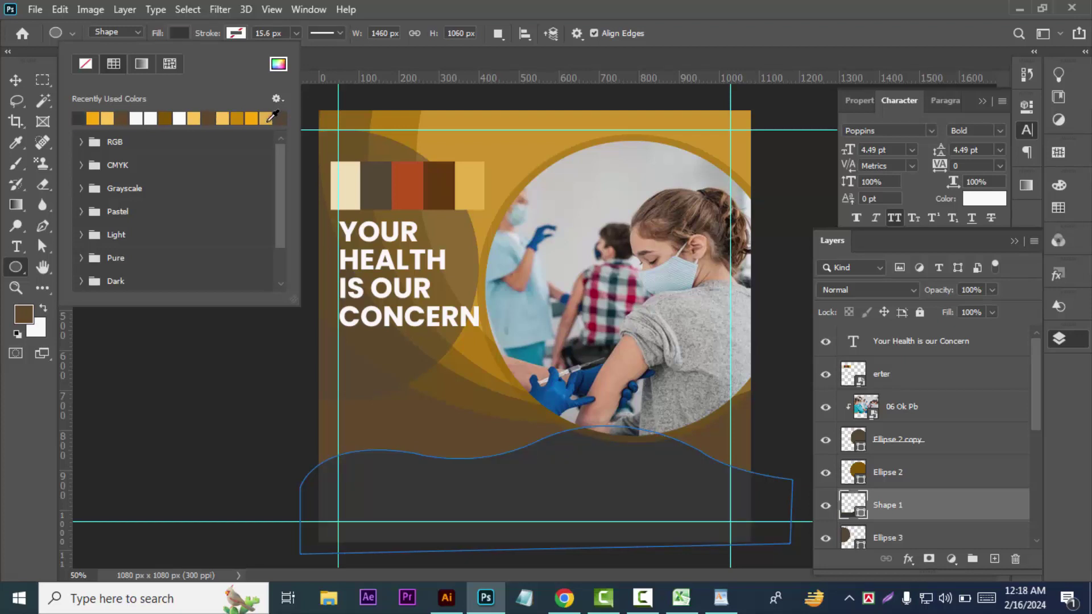
left_click(150, 118)
left_click(281, 118)
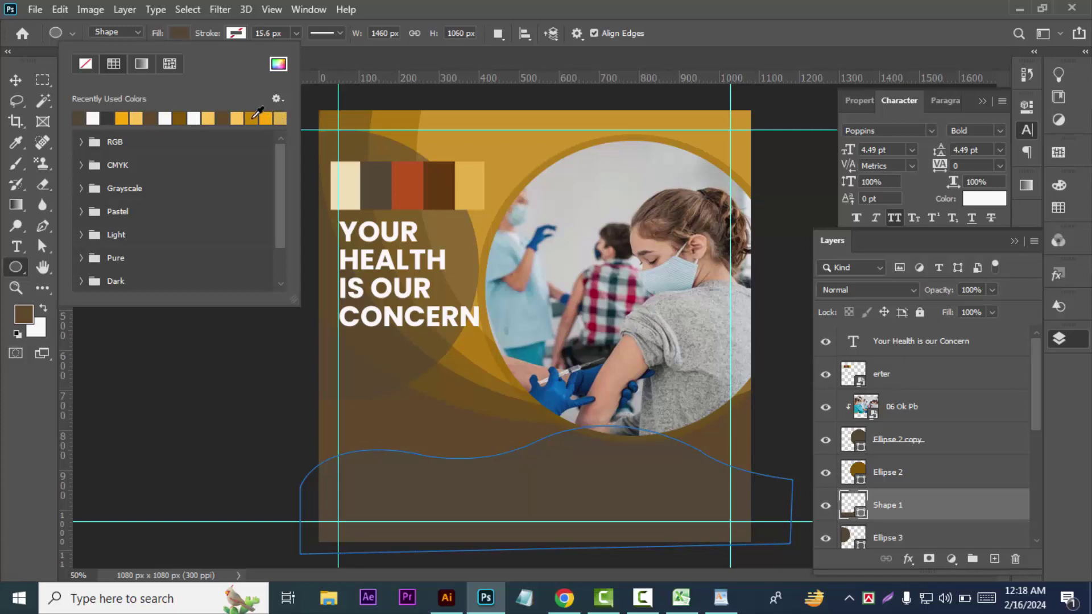
left_click(255, 117)
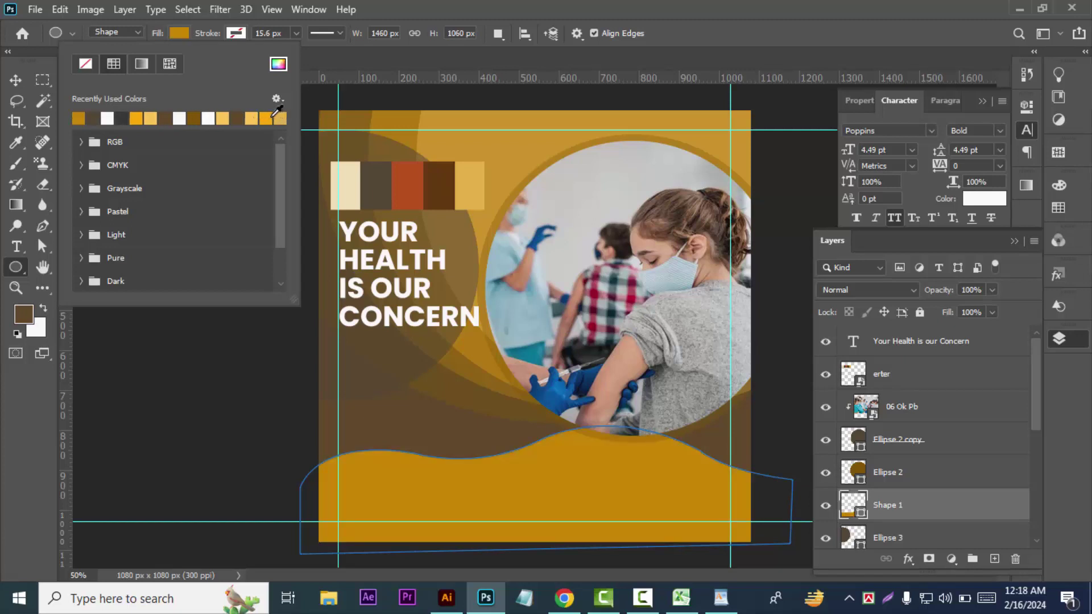
left_click(254, 118)
left_click(254, 118)
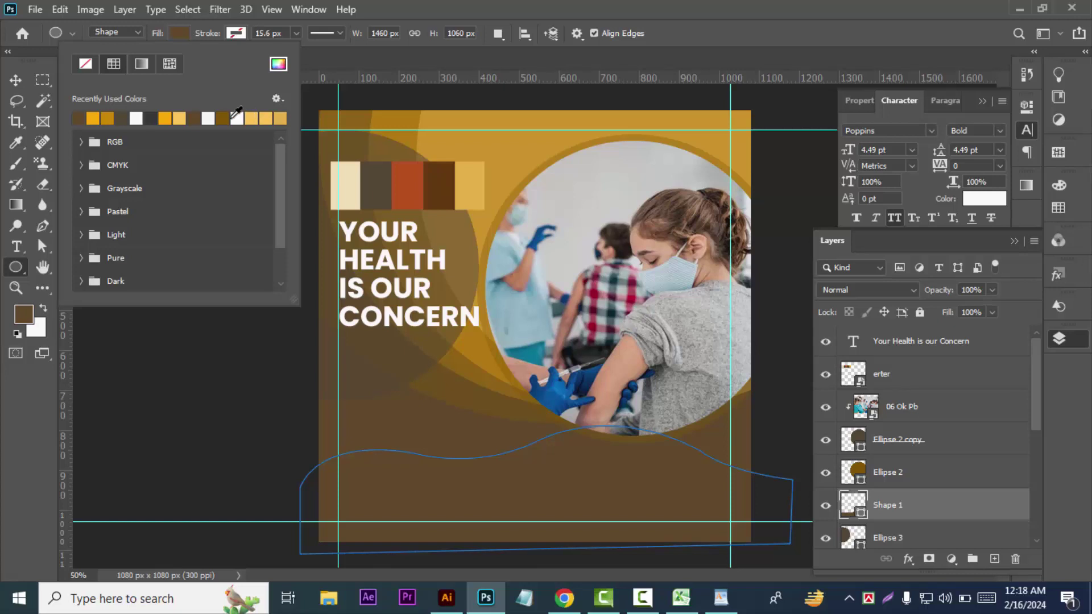
left_click(230, 118)
left_click(267, 118)
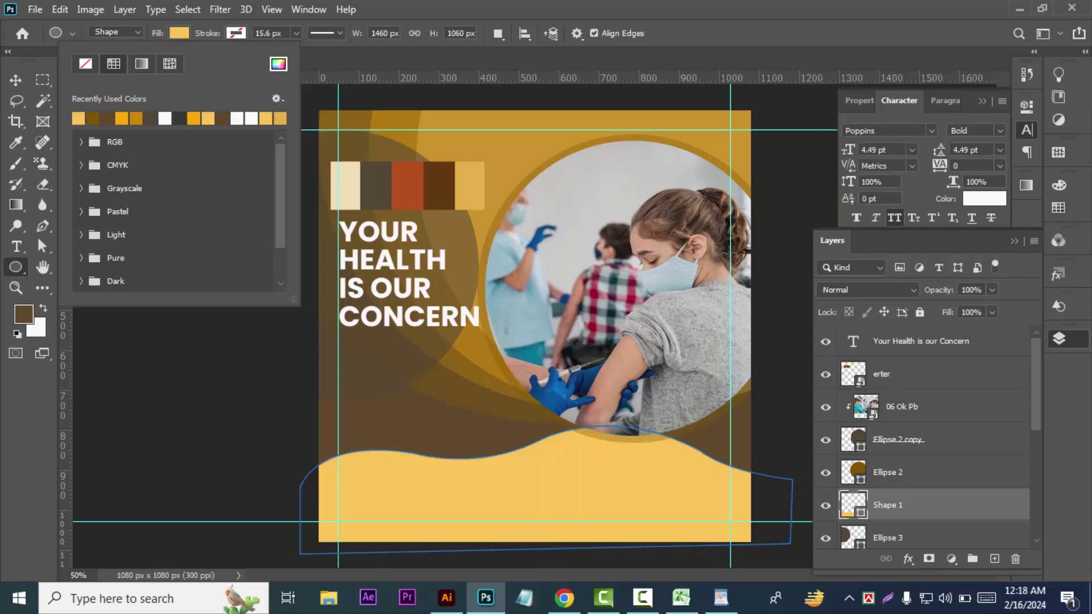
- Set the wave layer's opacity to 45%
left_click(988, 290)
mouse_move(988, 308)
left_mouse_down()
mouse_move(933, 301)
mouse_move(948, 310)
left_mouse_up()
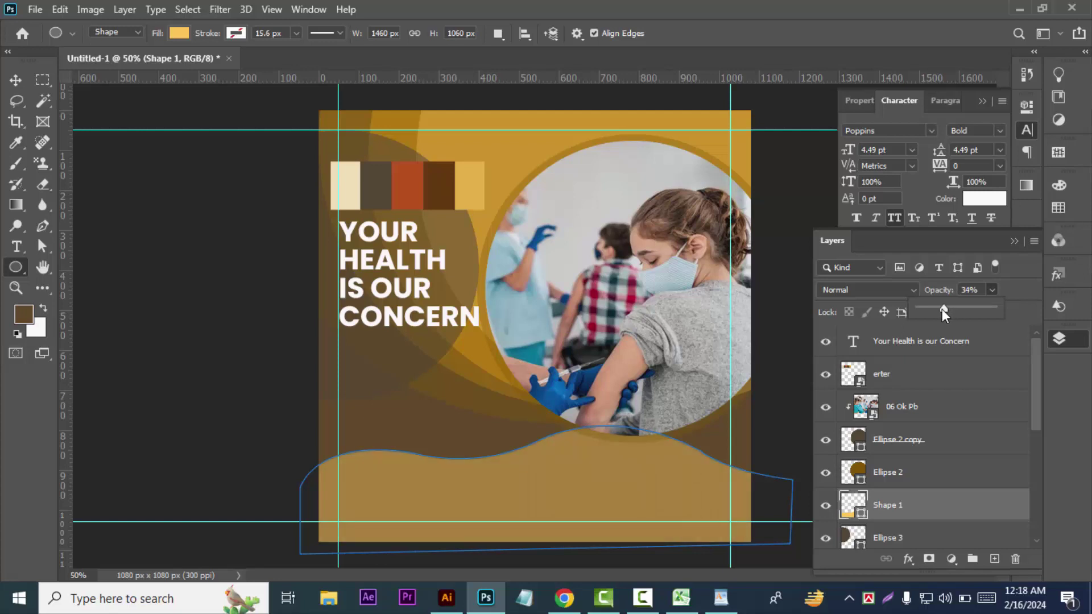
mouse_move(942, 309)
left_mouse_down()
mouse_move(956, 308)
mouse_move(947, 308)
left_mouse_up()
left_click(16, 80)
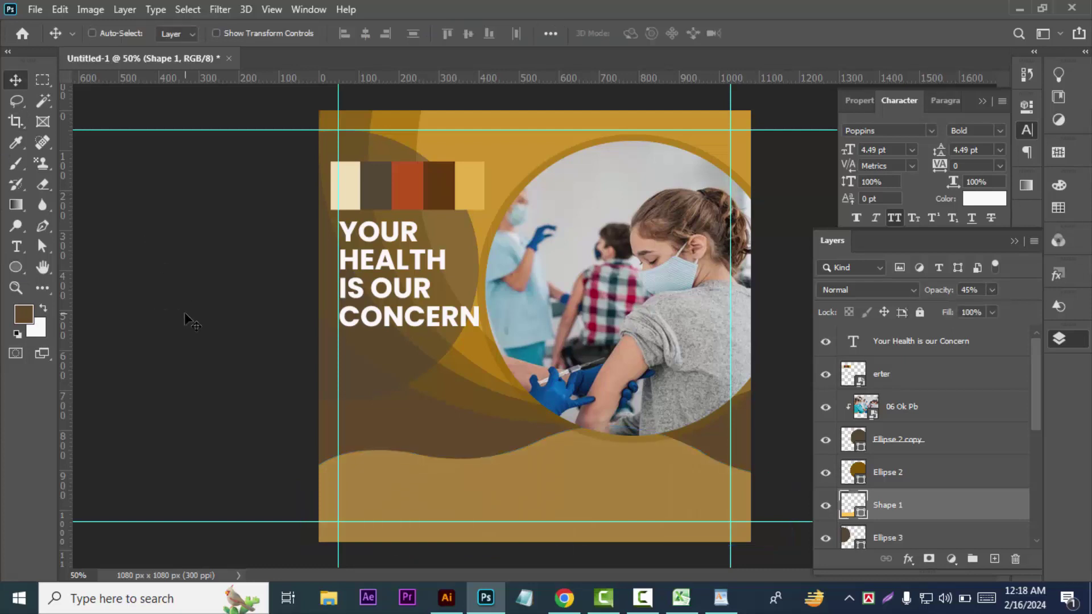
- Rotate, enlarge, shift up-left and stretch the wave shape taller
key("ctrl+minus")
key("ctrl+t")
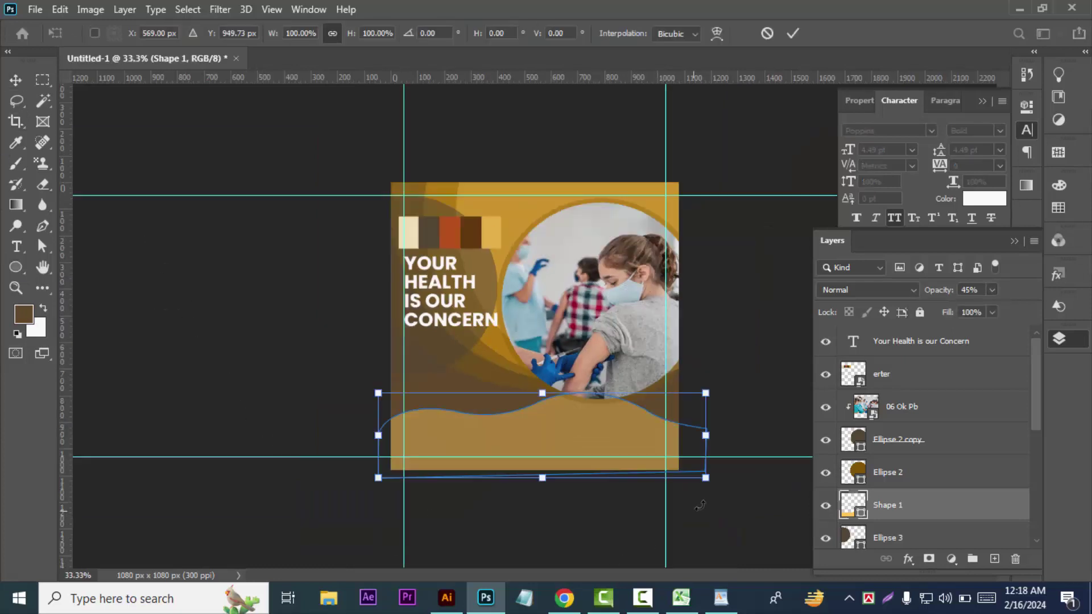
mouse_move(713, 496)
left_mouse_down()
mouse_move(734, 461)
mouse_move(801, 463)
left_mouse_up()
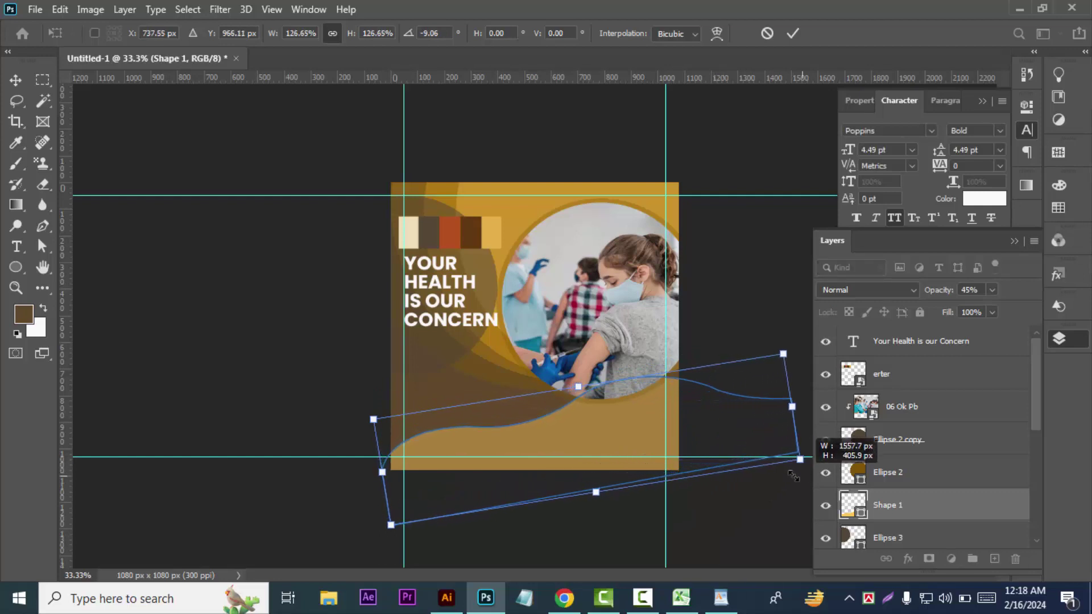
left_click_drag(711, 446, 700, 435)
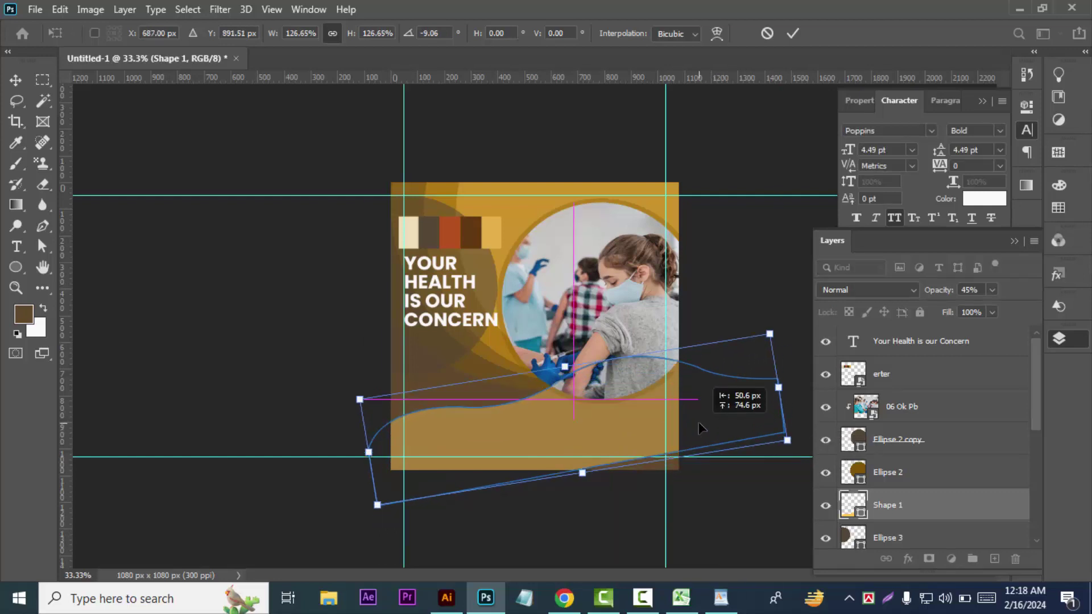
left_click_drag(582, 476, 596, 505)
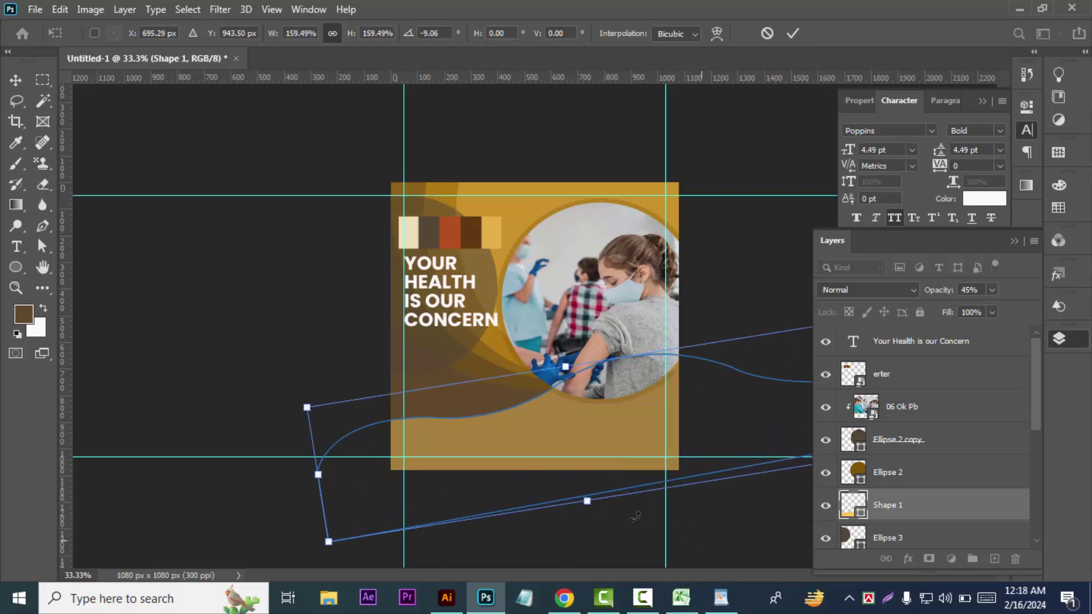
left_click(15, 79)
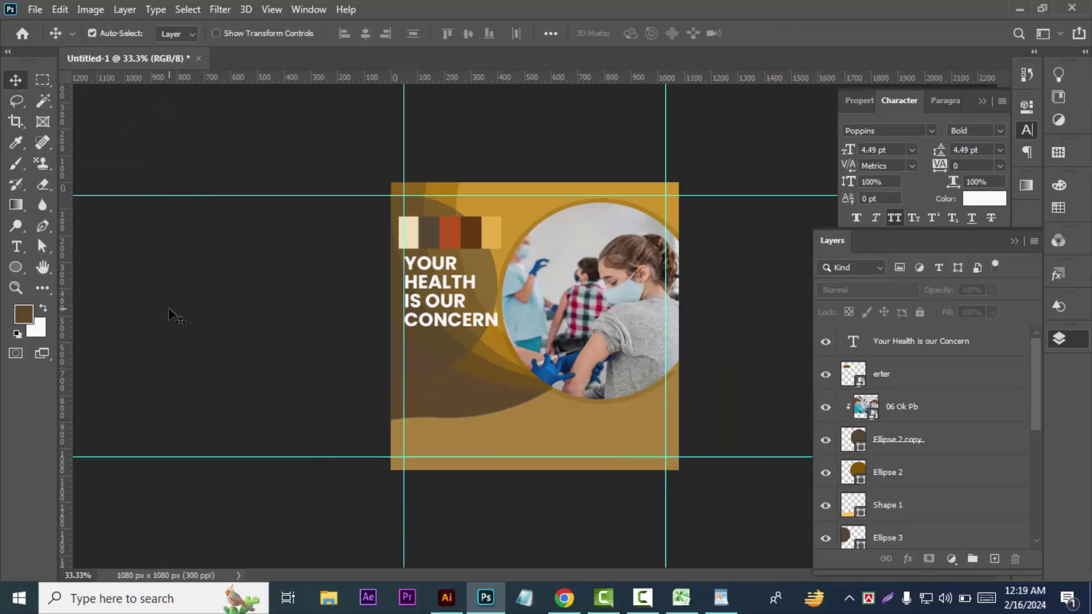
- Give Shape 1 a dark brown fill at 52% opacity
left_click(604, 422)
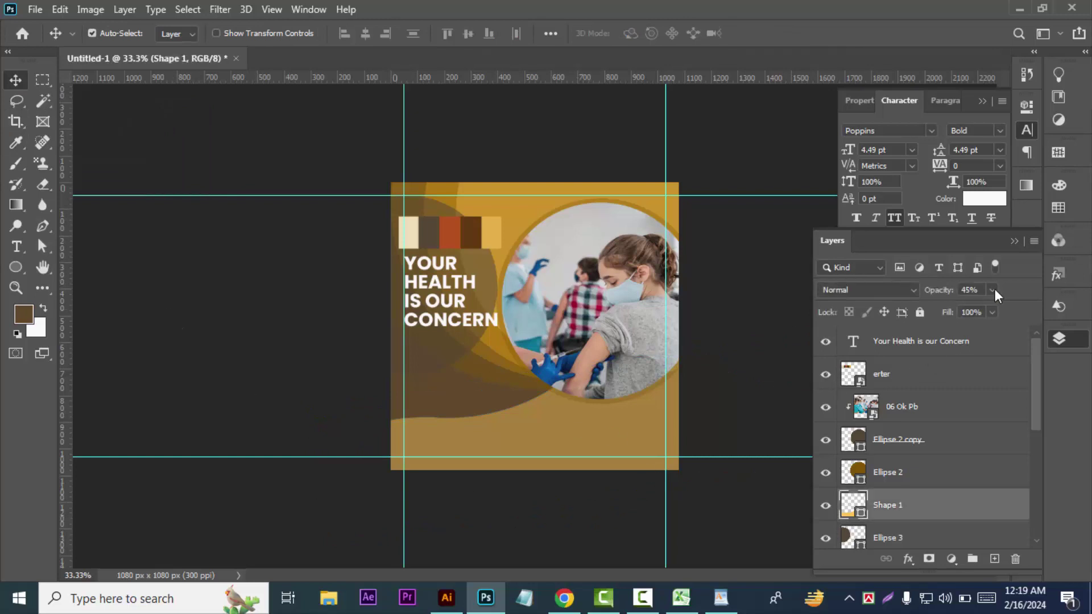
left_click_drag(990, 309, 981, 308)
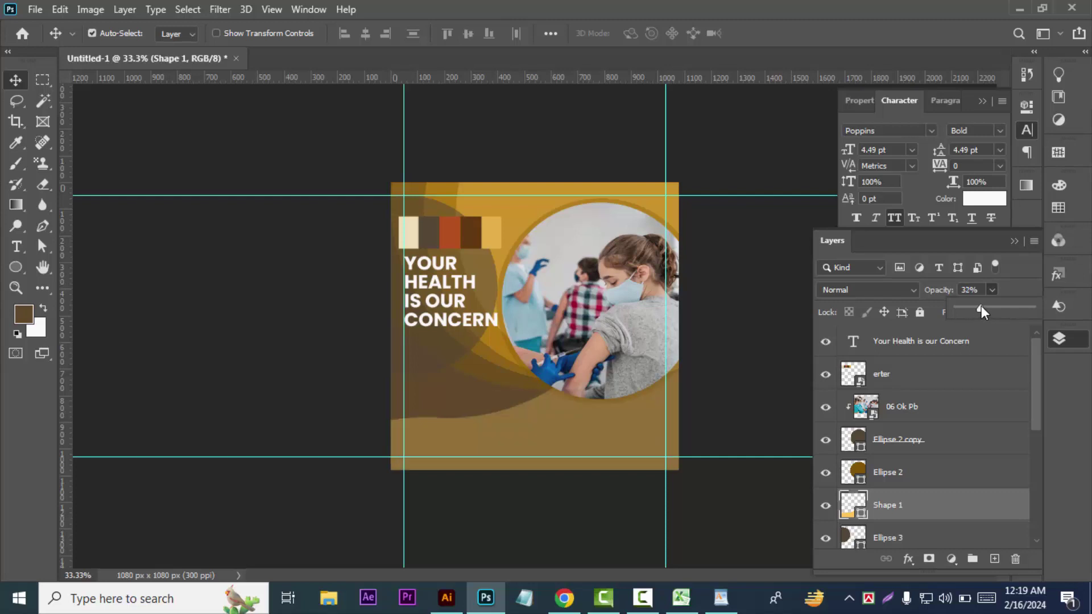
left_click(42, 226)
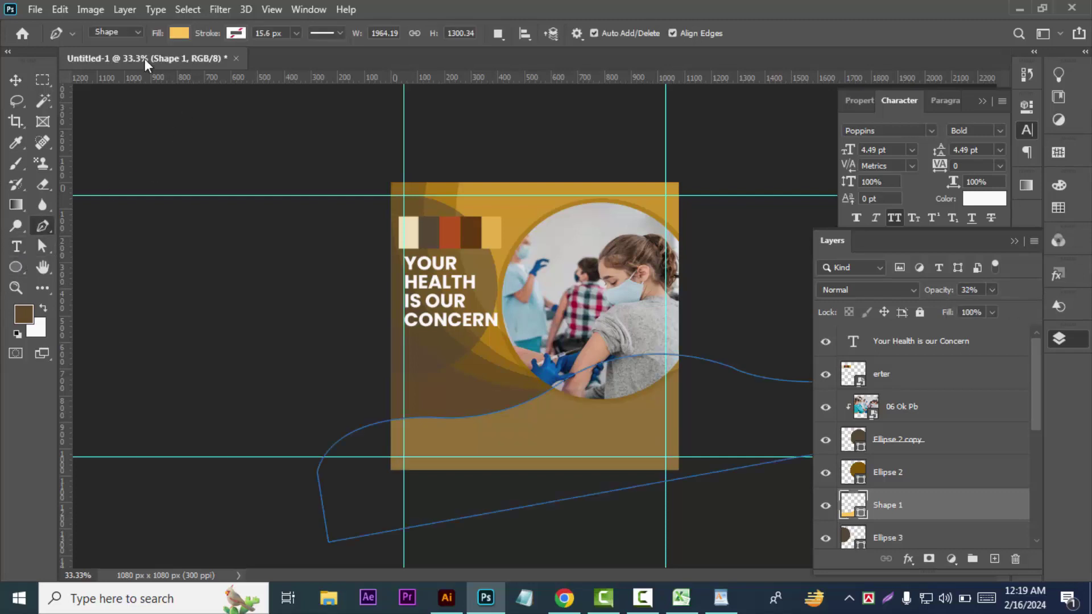
left_click(183, 32)
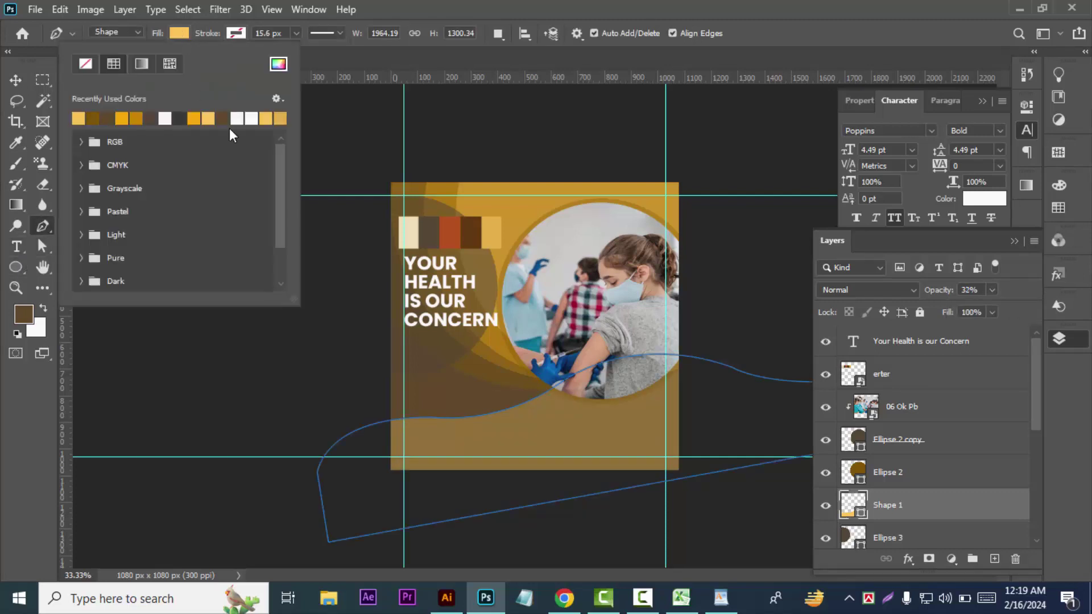
left_click(77, 119)
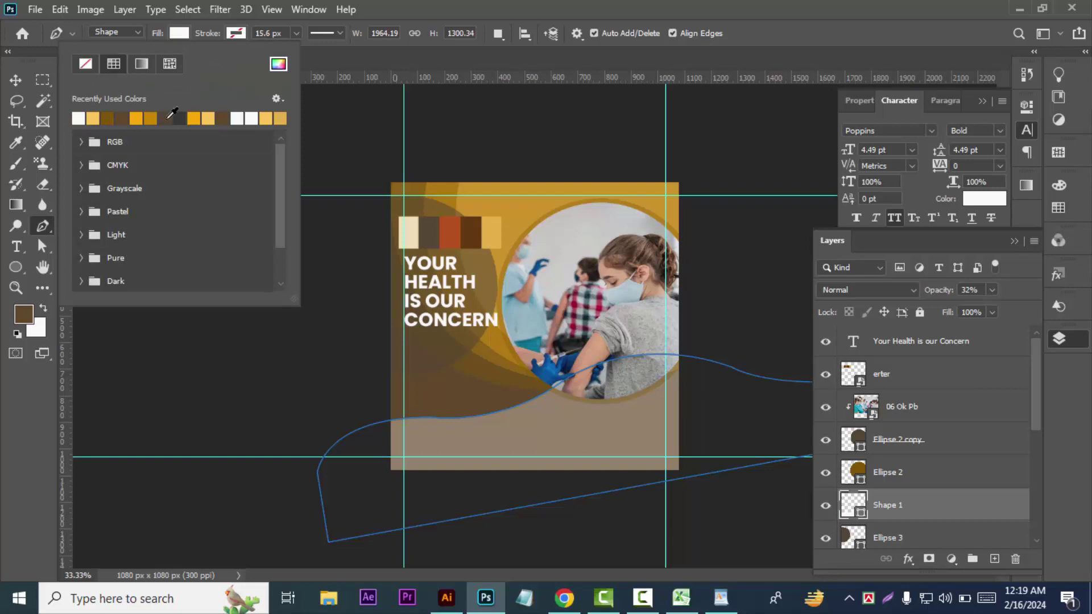
left_click(247, 115)
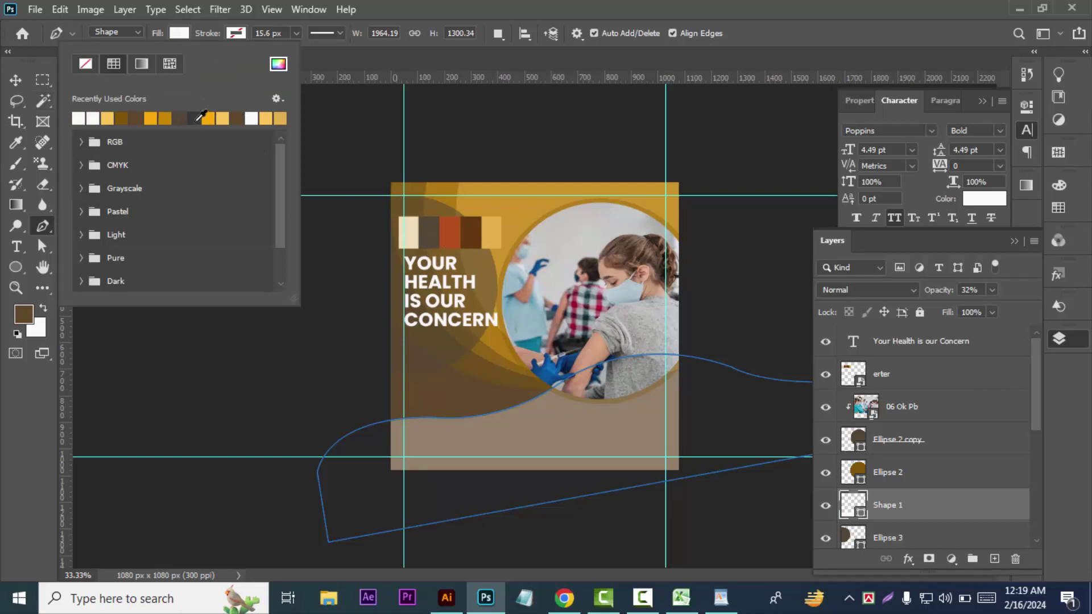
left_click(201, 116)
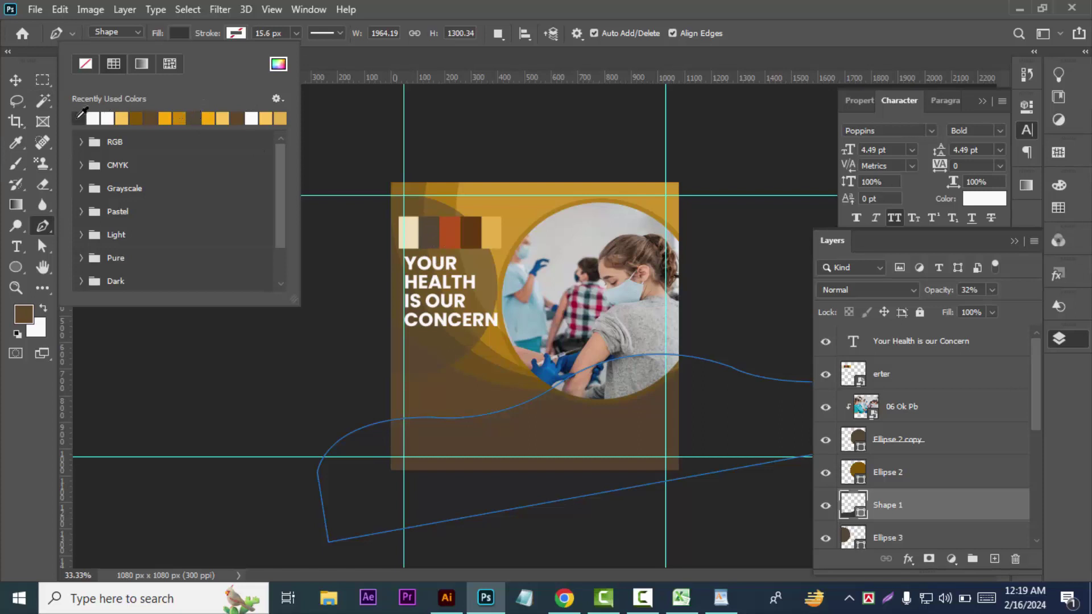
left_click(992, 313)
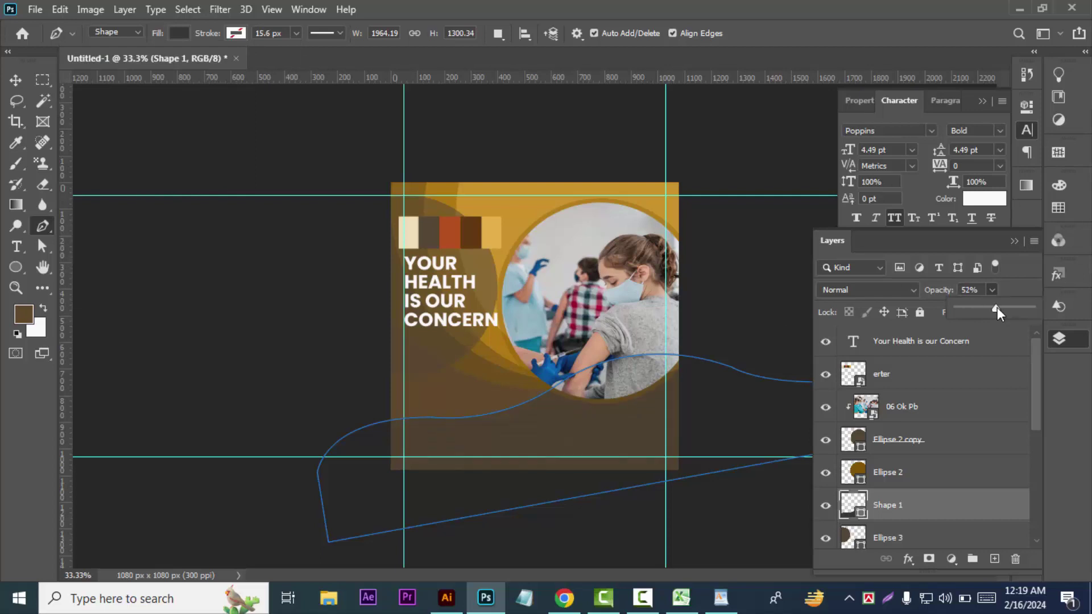
left_click(16, 79)
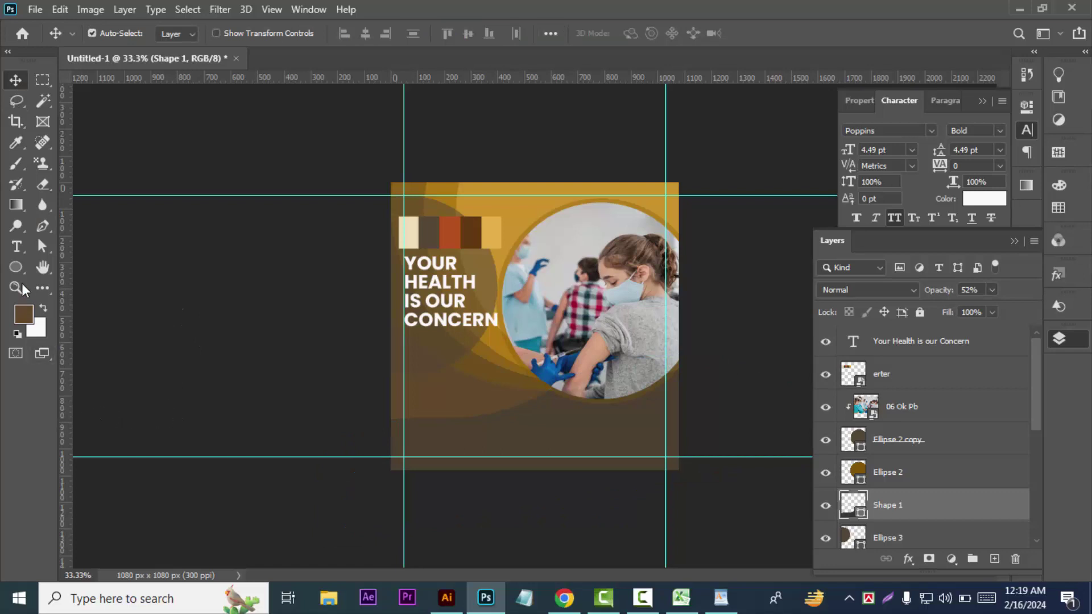
- Draw a thin rounded rectangle bar across the bottom of the post
left_click(16, 267)
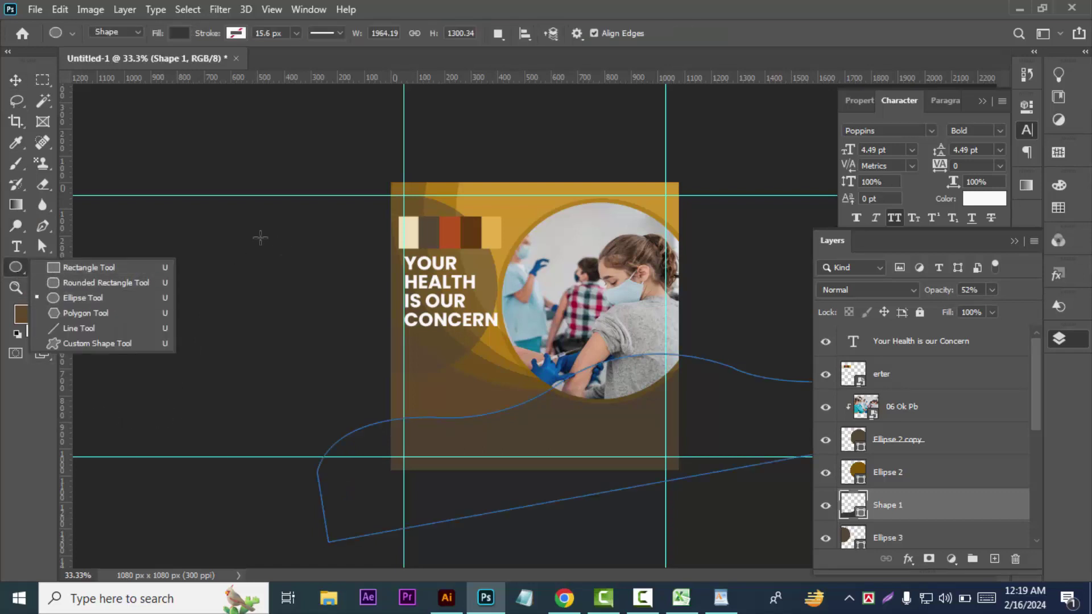
key("v")
left_click(145, 263)
left_click(16, 267)
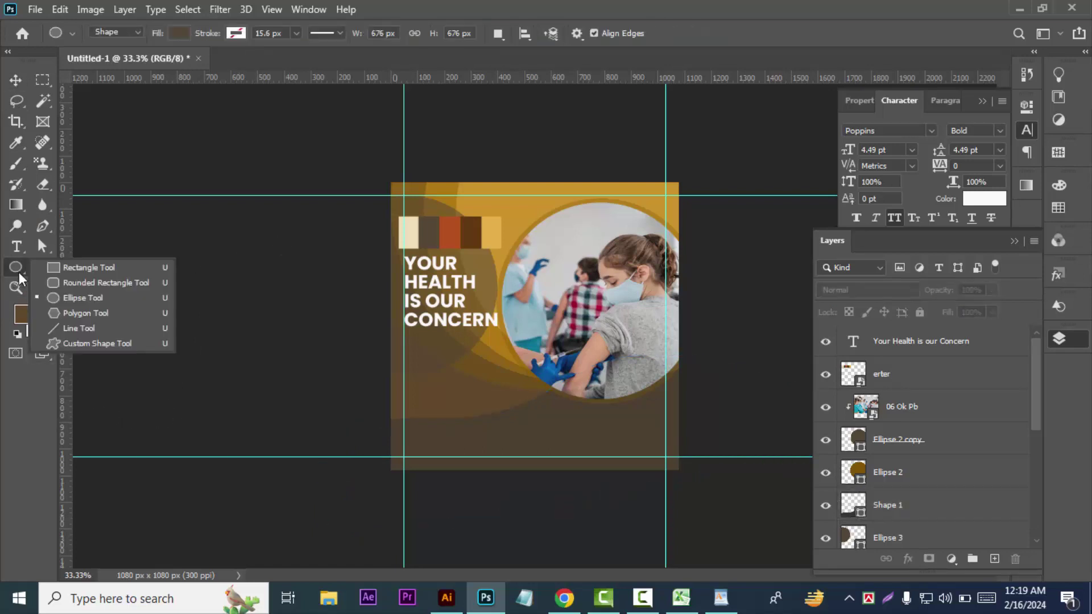
left_click(68, 276)
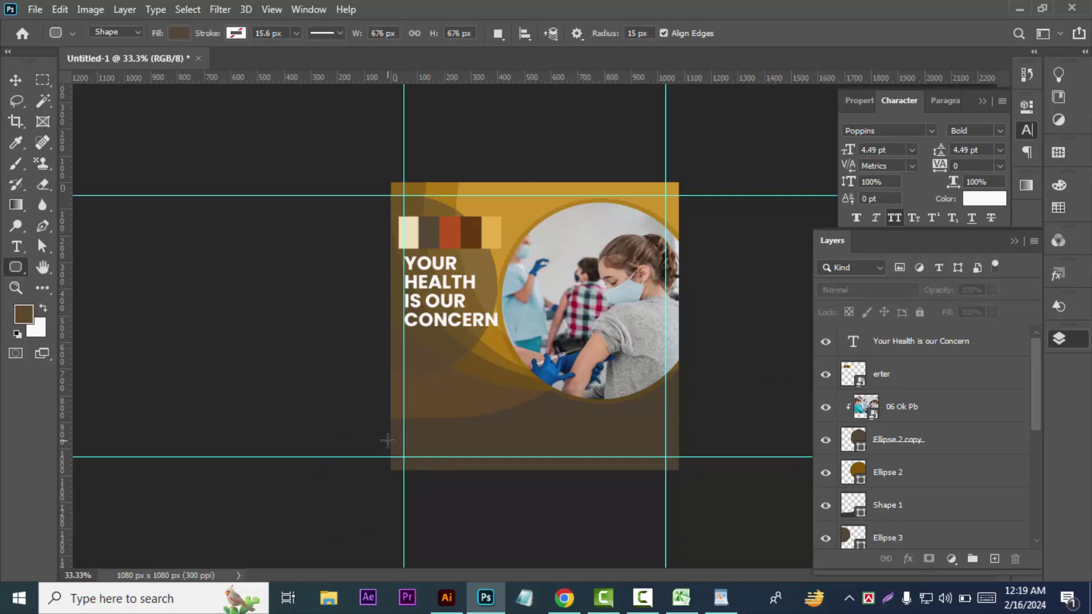
left_click_drag(387, 440, 685, 460)
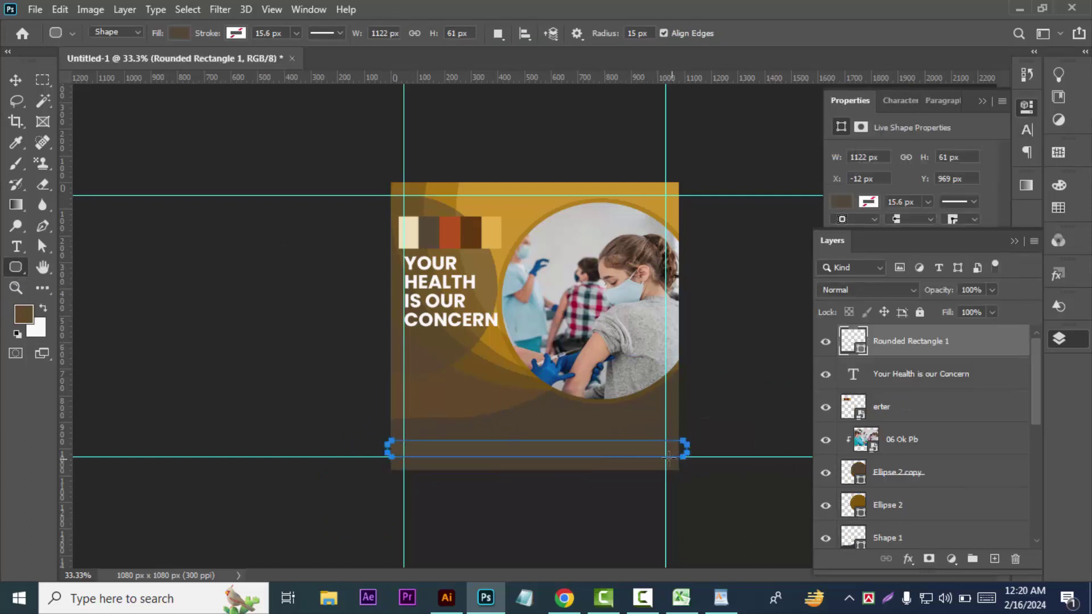
- Fill the bar with bright orange #f75502, starting from the orange sampled off the swatch strip
left_click(16, 142)
left_click(444, 222)
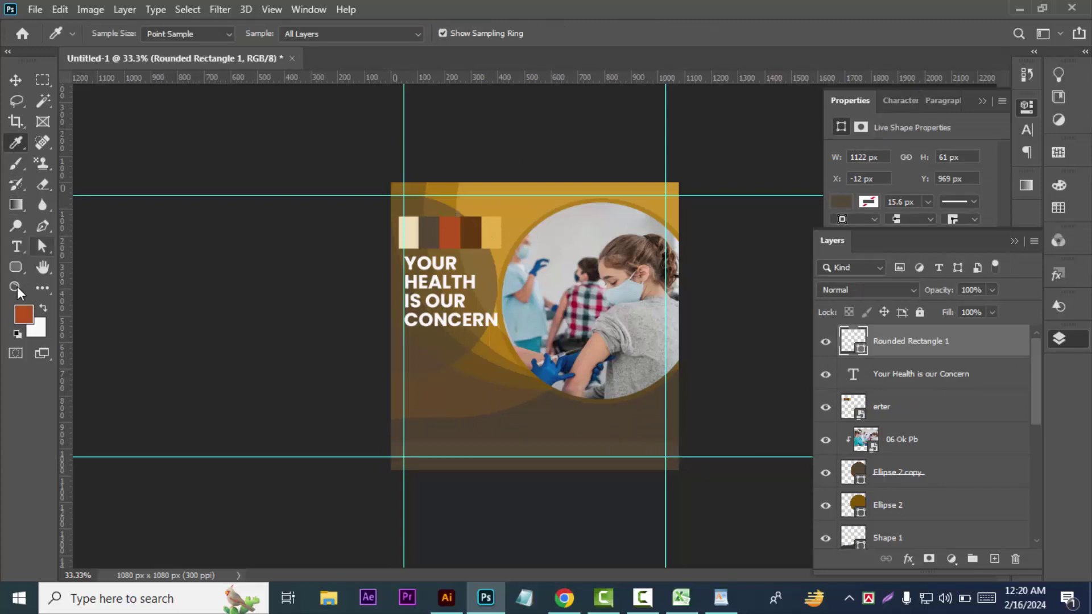
left_click(16, 266)
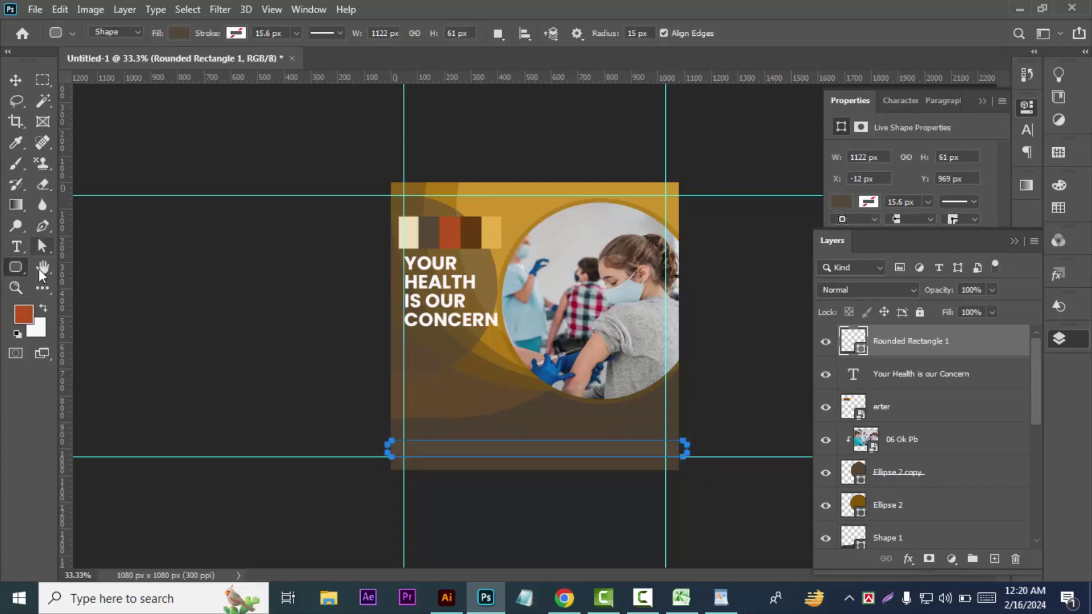
left_click(16, 272)
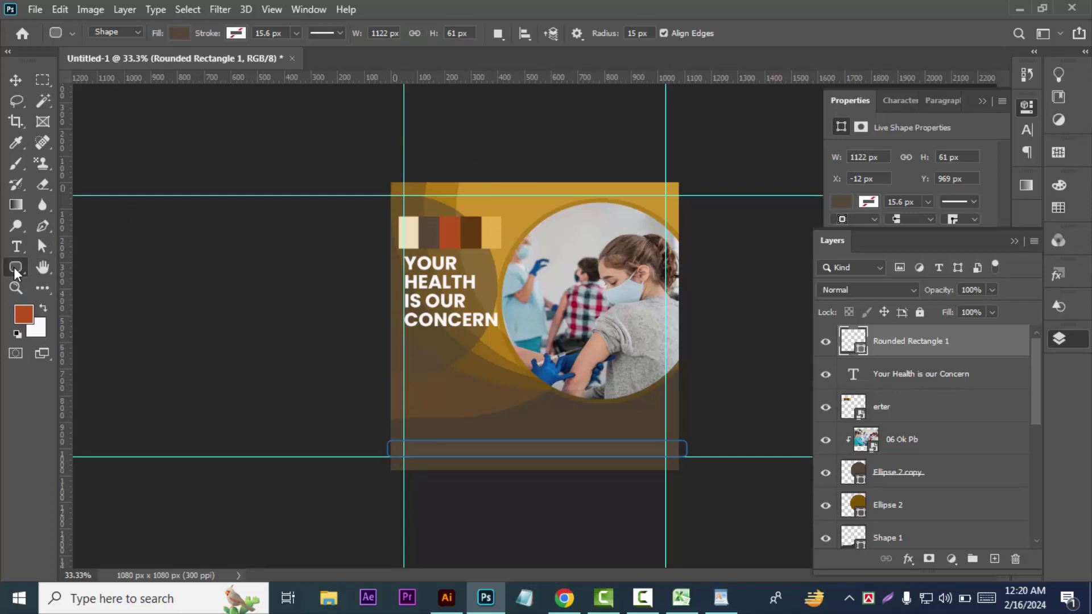
left_click(843, 202)
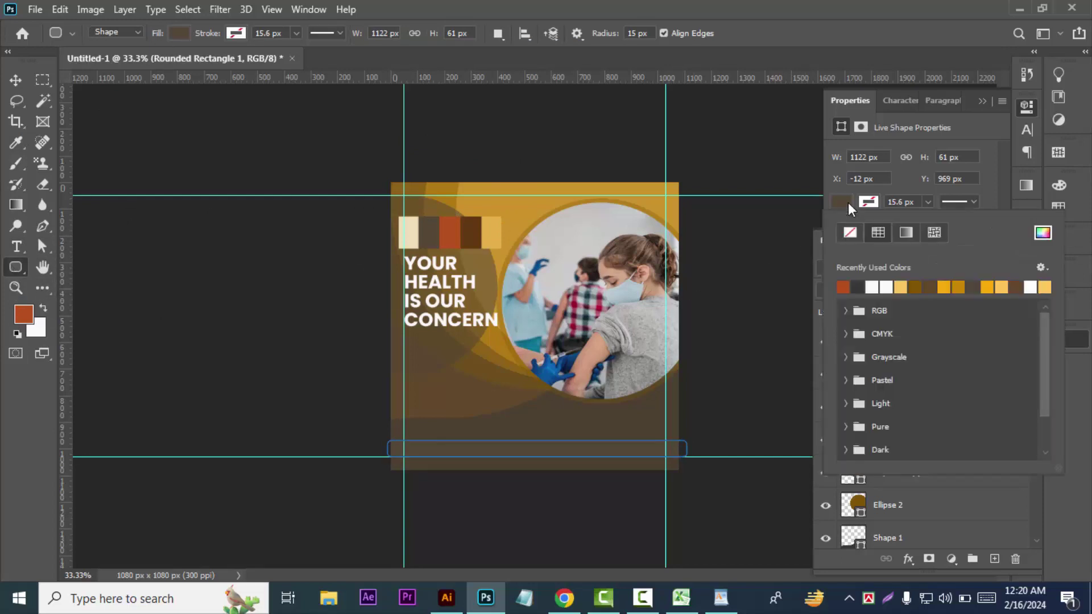
left_click(843, 287)
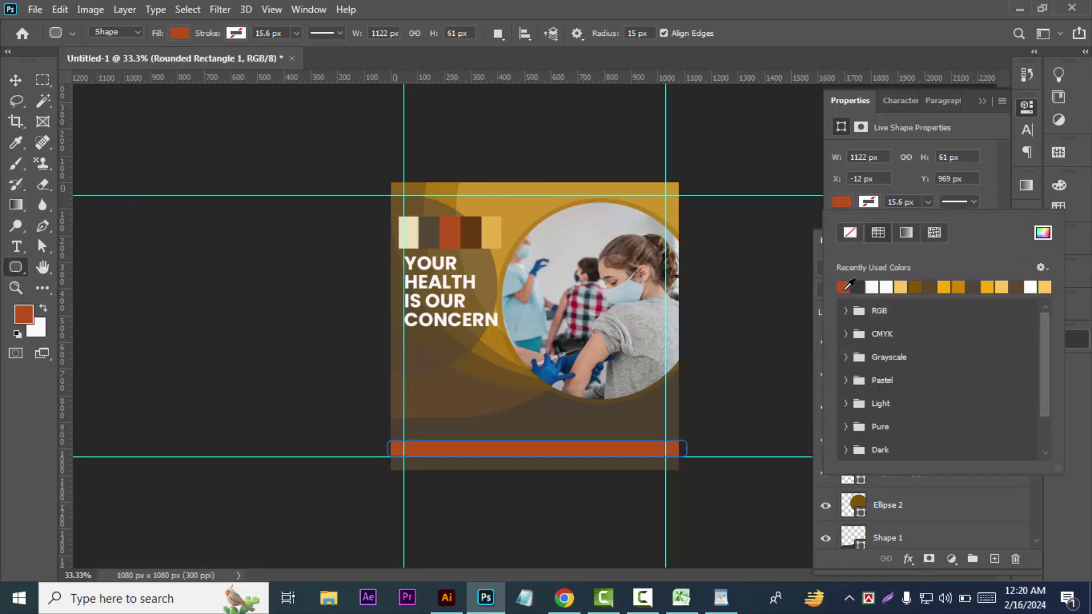
left_click(1043, 233)
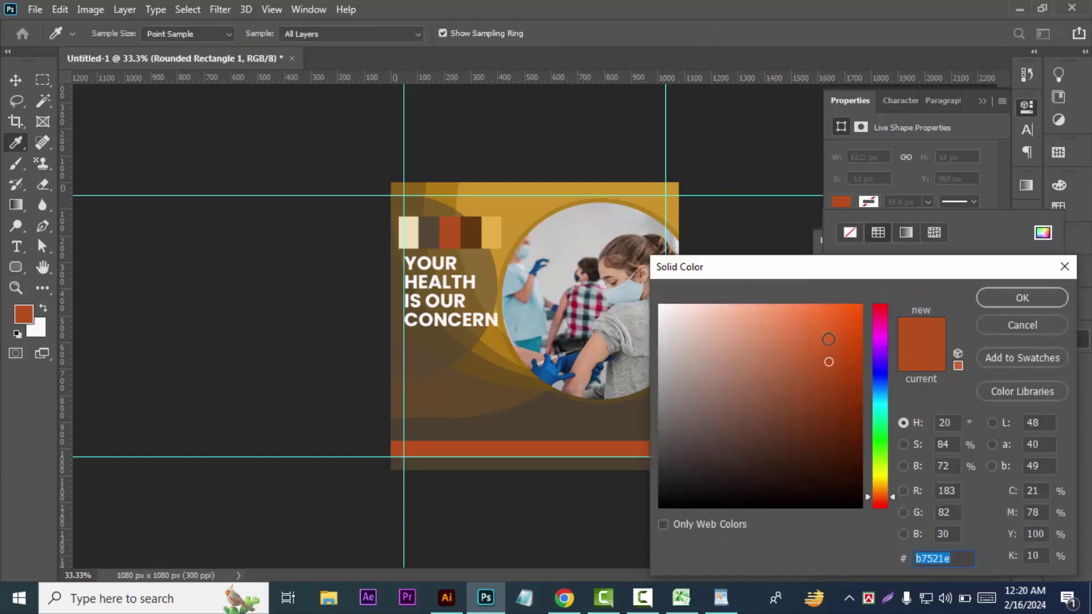
left_click_drag(855, 341, 859, 311)
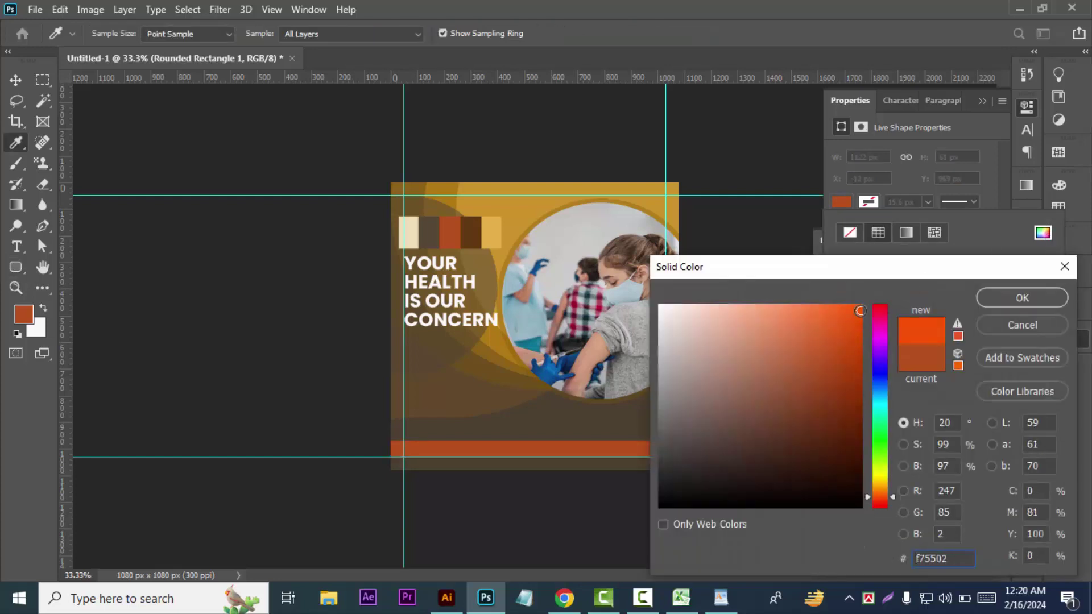
left_click(1021, 297)
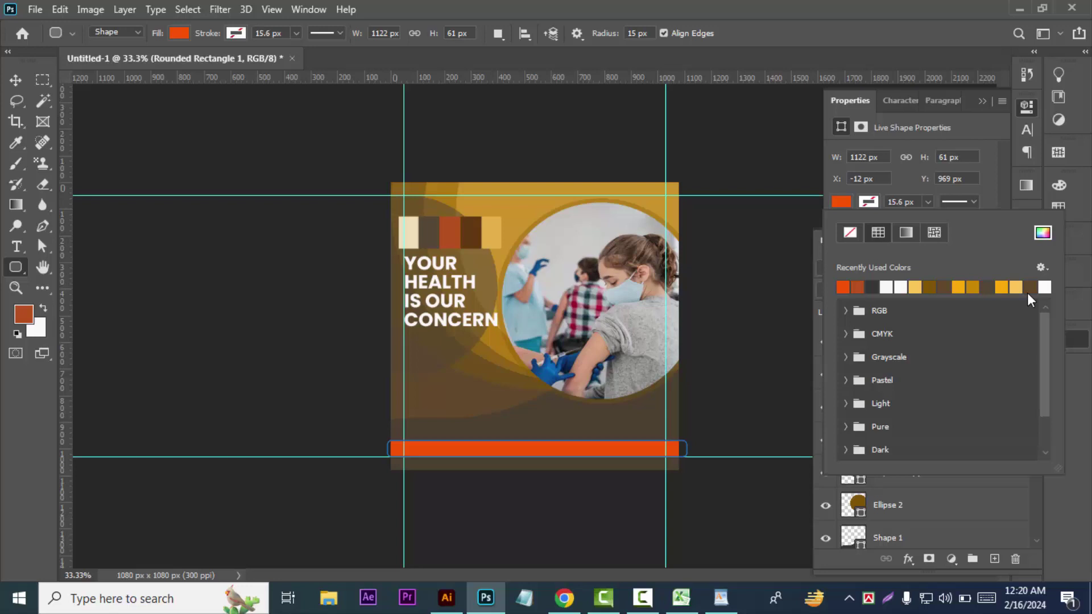
left_click(15, 79)
- Hide the colour swatch strip layer and keep the bar orange-filled with no stroke
key("ctrl+plus")
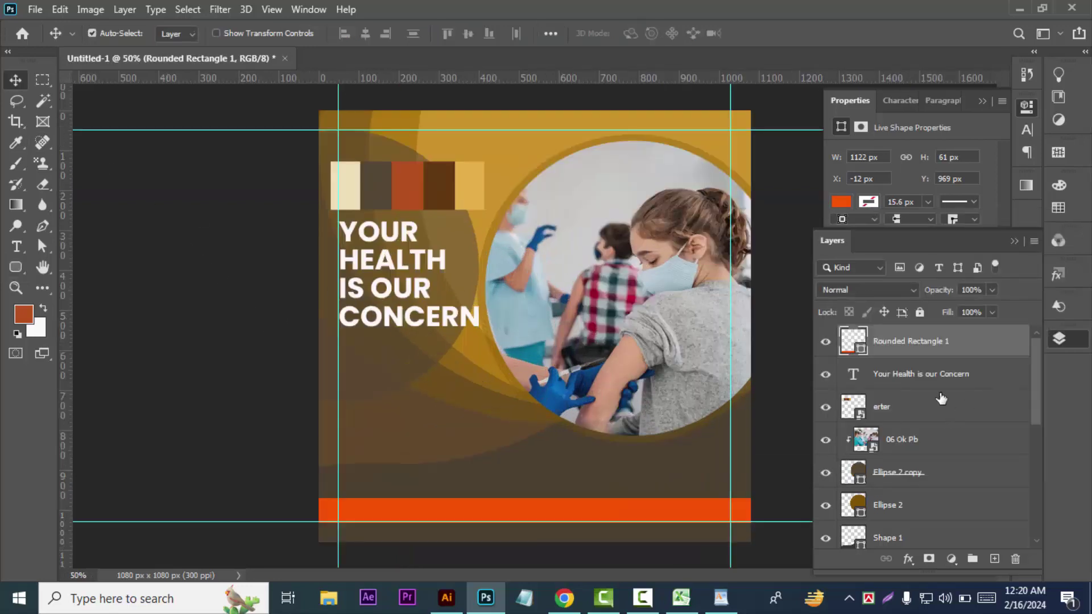
left_click(825, 413)
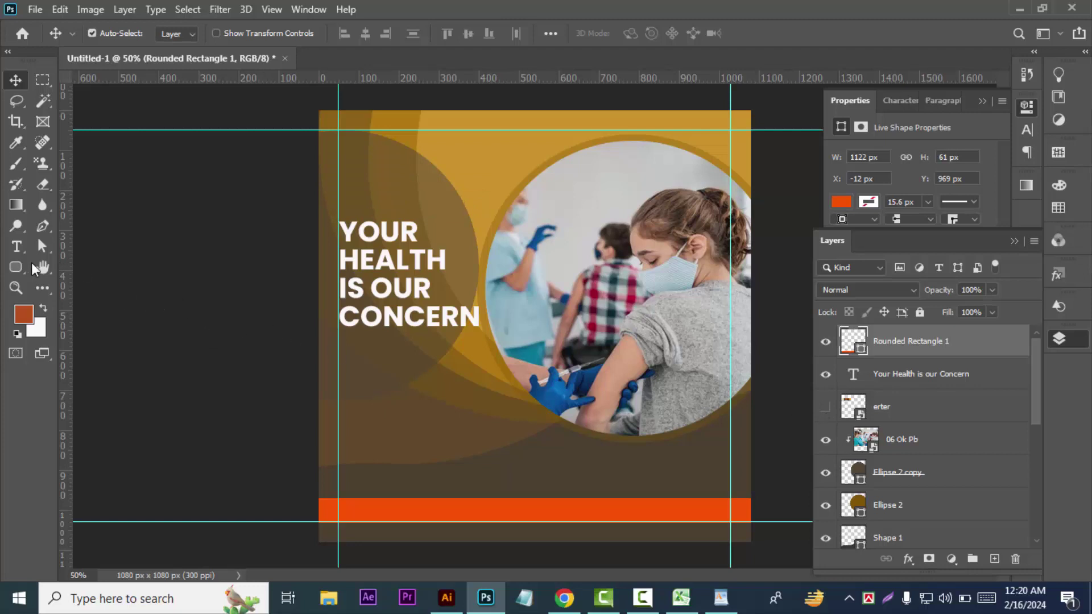
left_click(16, 266)
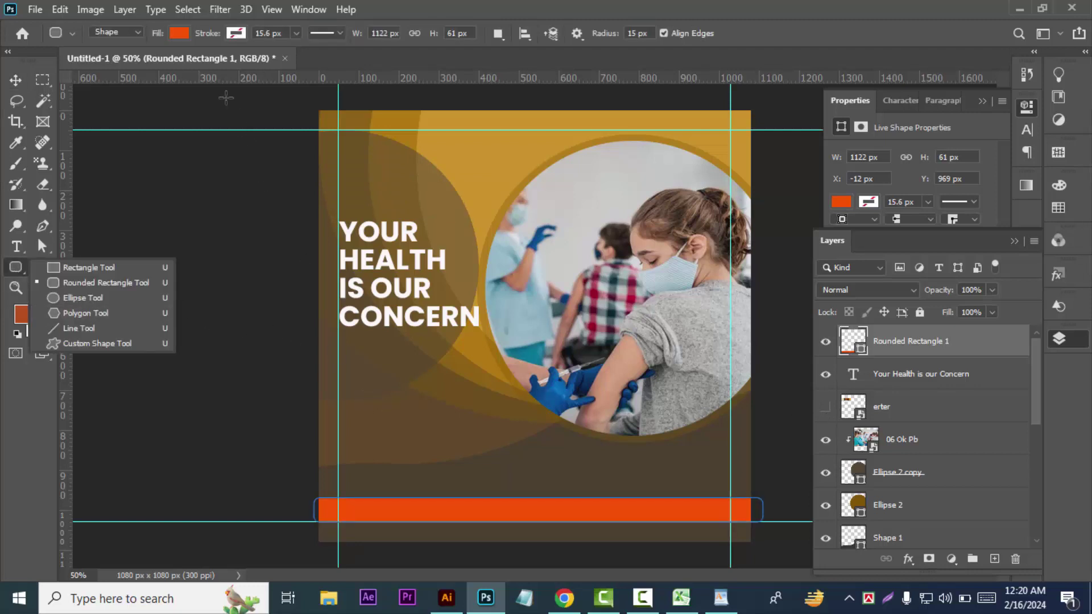
left_click(179, 33)
left_click(84, 63)
left_click(234, 35)
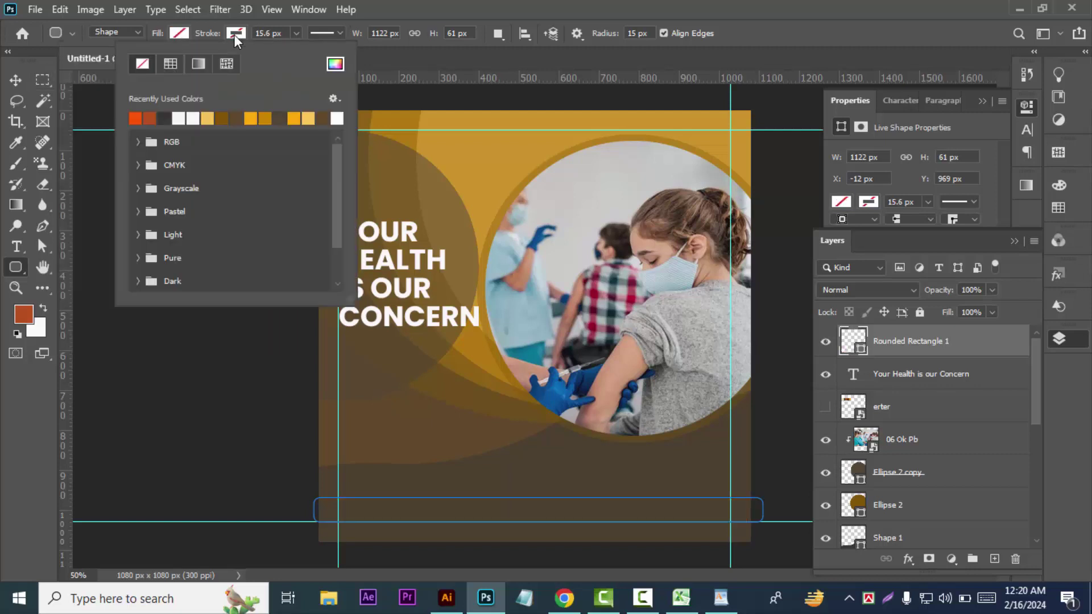
left_click(135, 119)
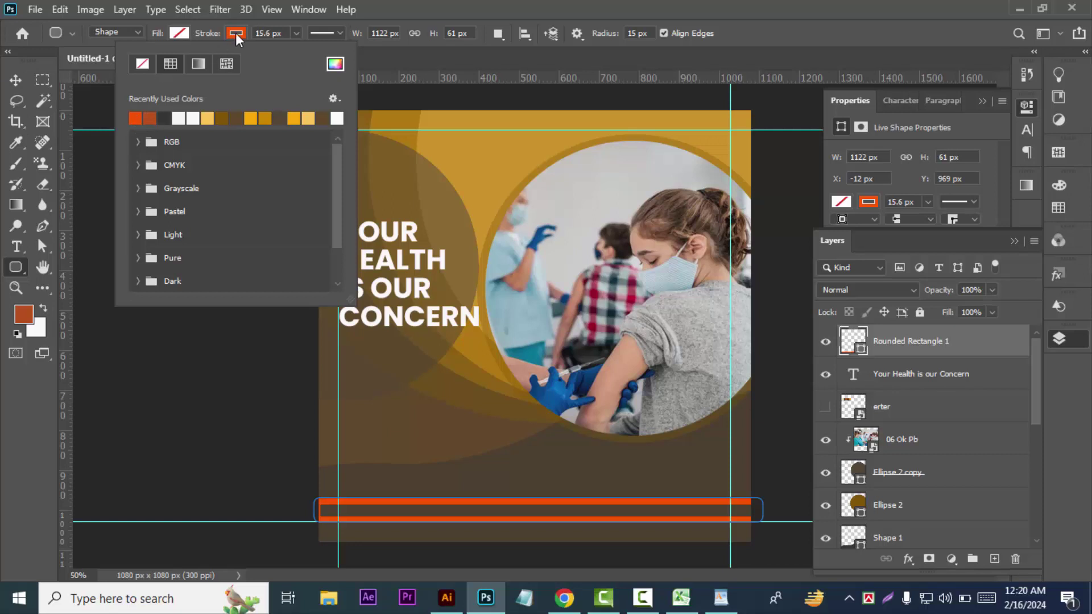
left_click(141, 64)
left_click(181, 34)
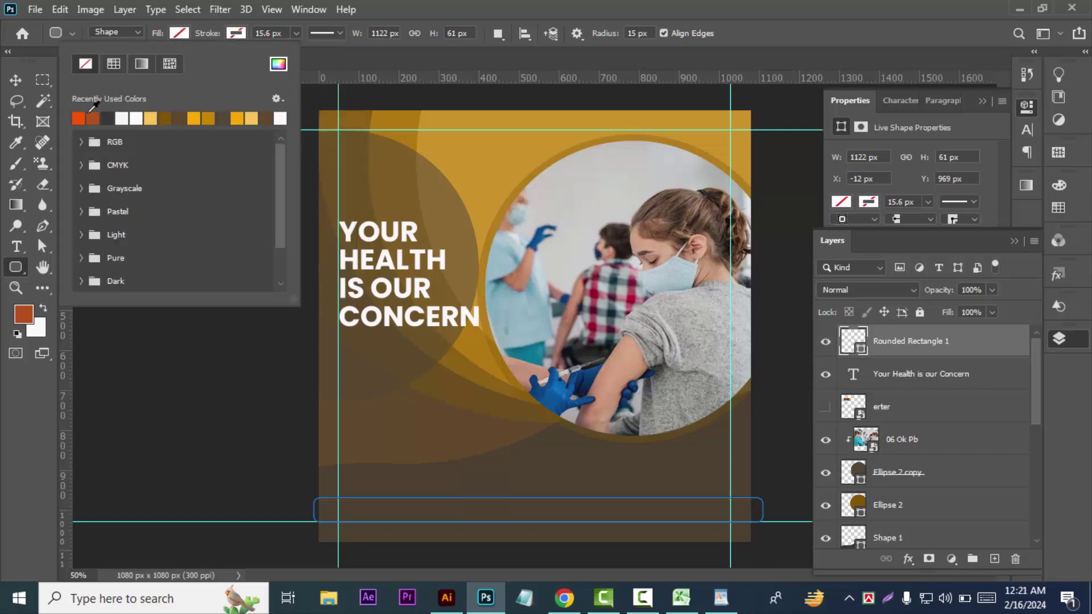
left_click(80, 117)
left_click(15, 80)
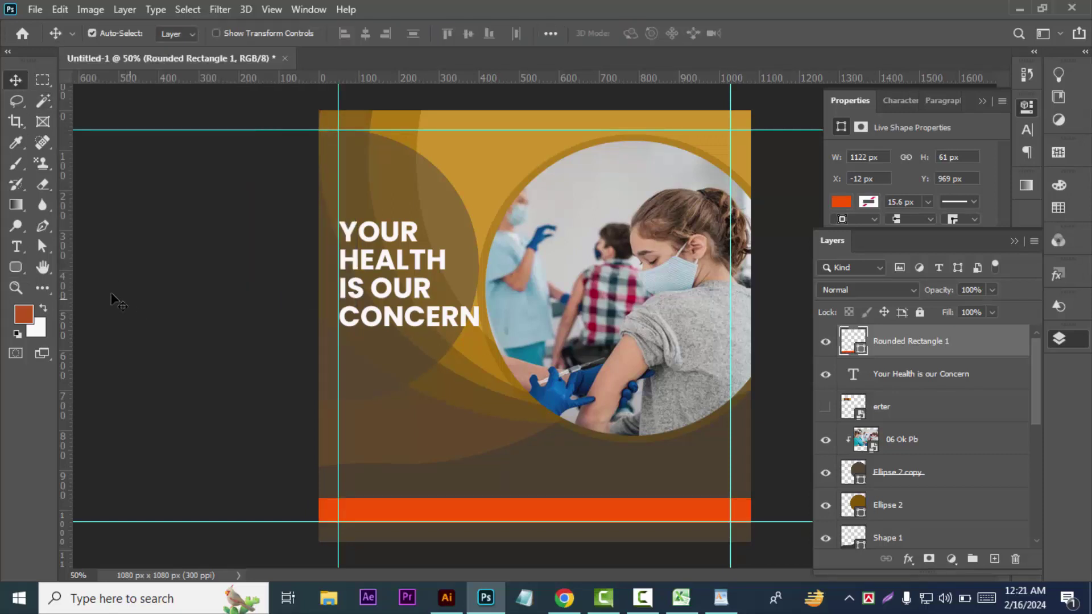
left_click(16, 268)
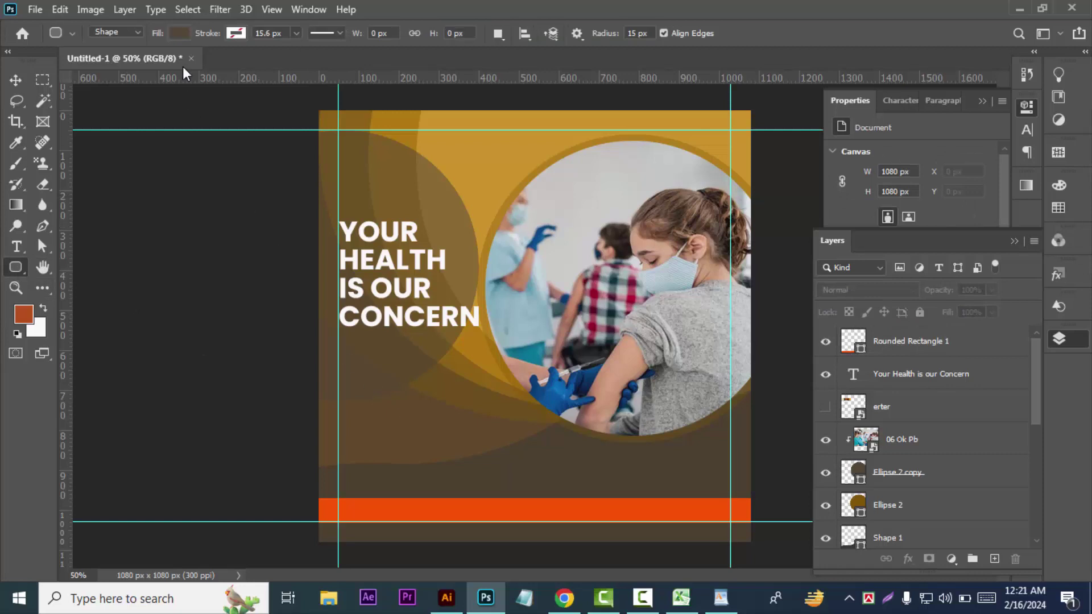
- Draw a small no-fill, orange-outlined rounded rectangle below the headline
left_click(180, 34)
left_click(87, 63)
left_click(236, 33)
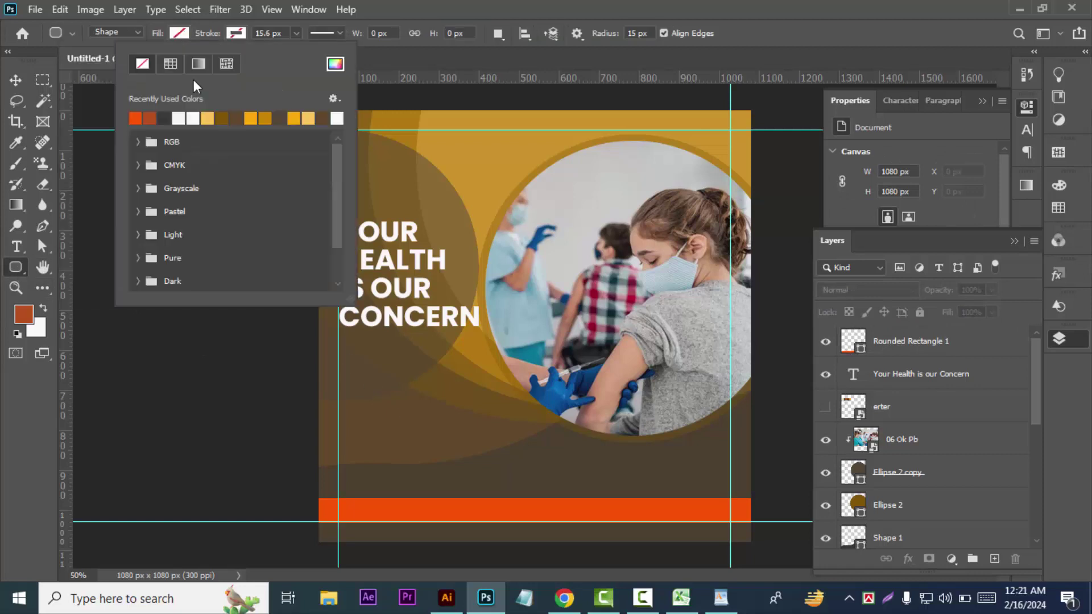
left_click(135, 117)
left_click(408, 385)
left_click_drag(412, 396, 444, 422)
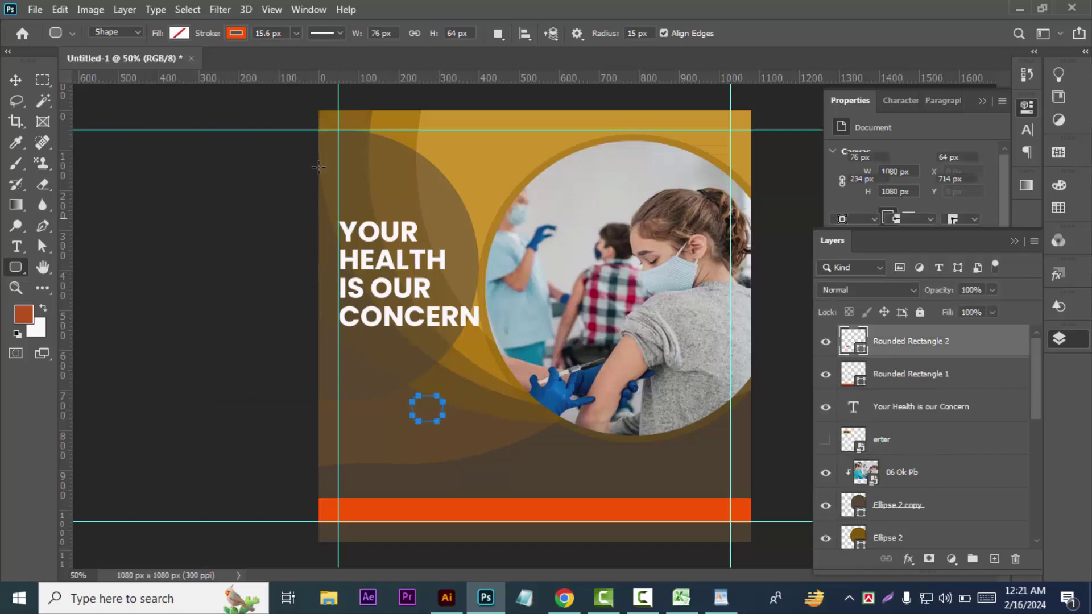
left_click(296, 33)
left_click_drag(296, 54, 288, 51)
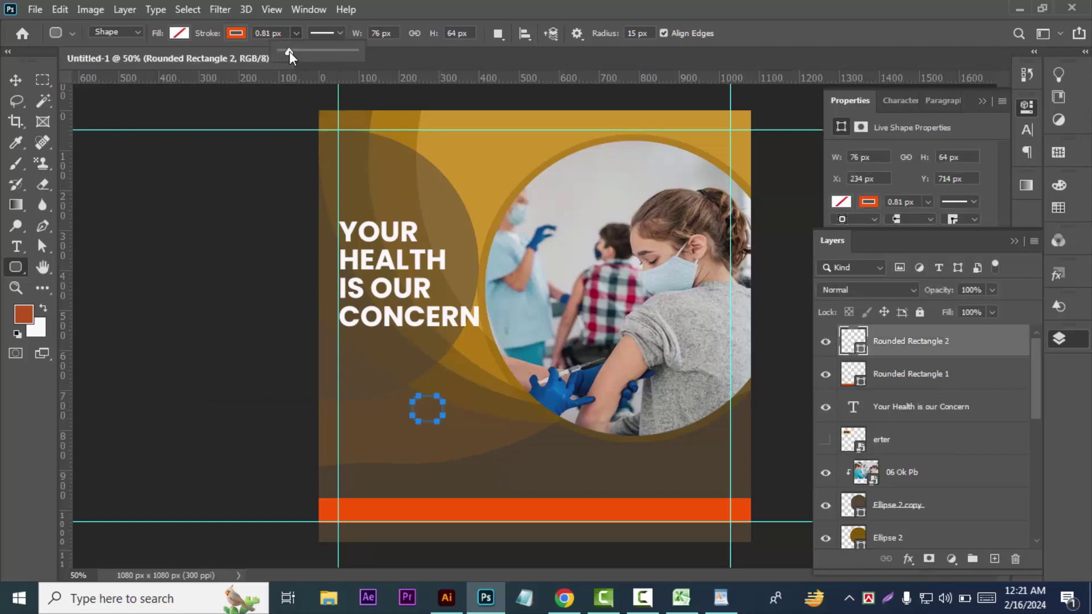
- Thicken the small rectangle's orange outline to about 4.68 px and duplicate its layer
key("v")
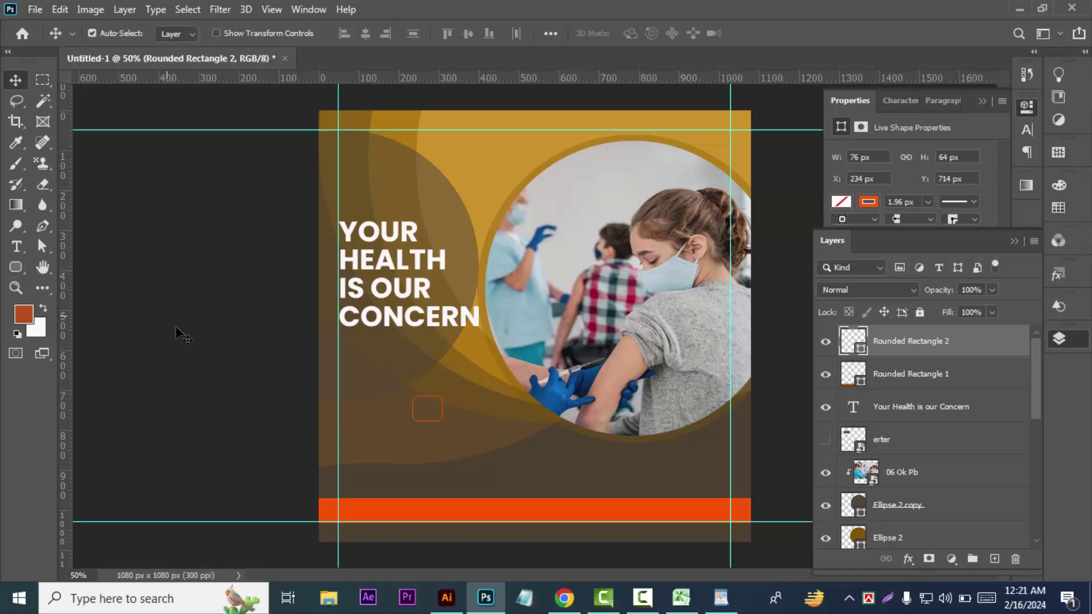
key("ctrl+1")
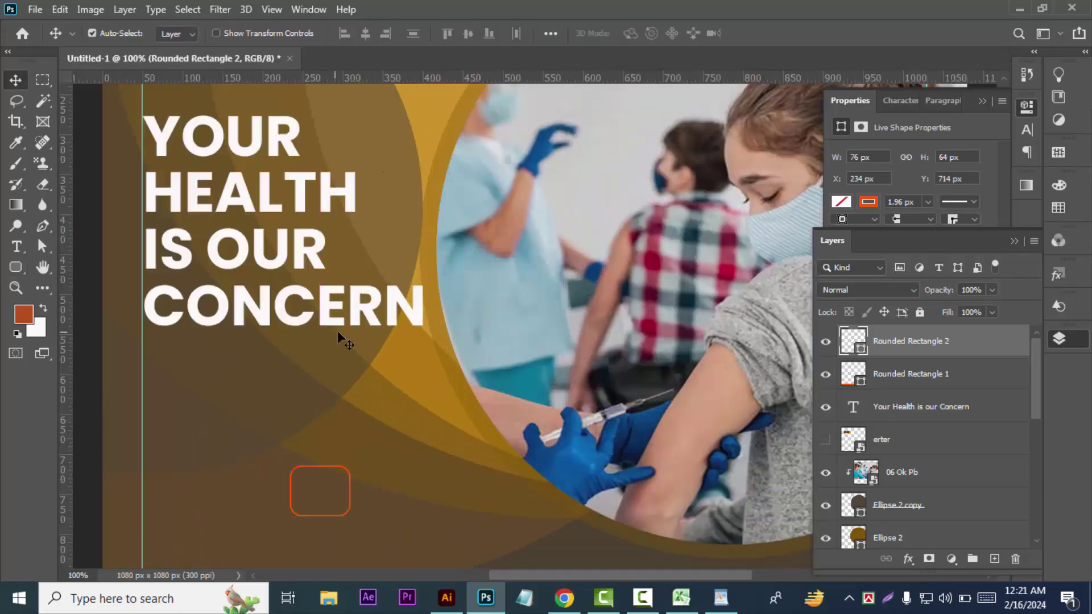
scroll(369, 398, "down", 2)
left_click(349, 418)
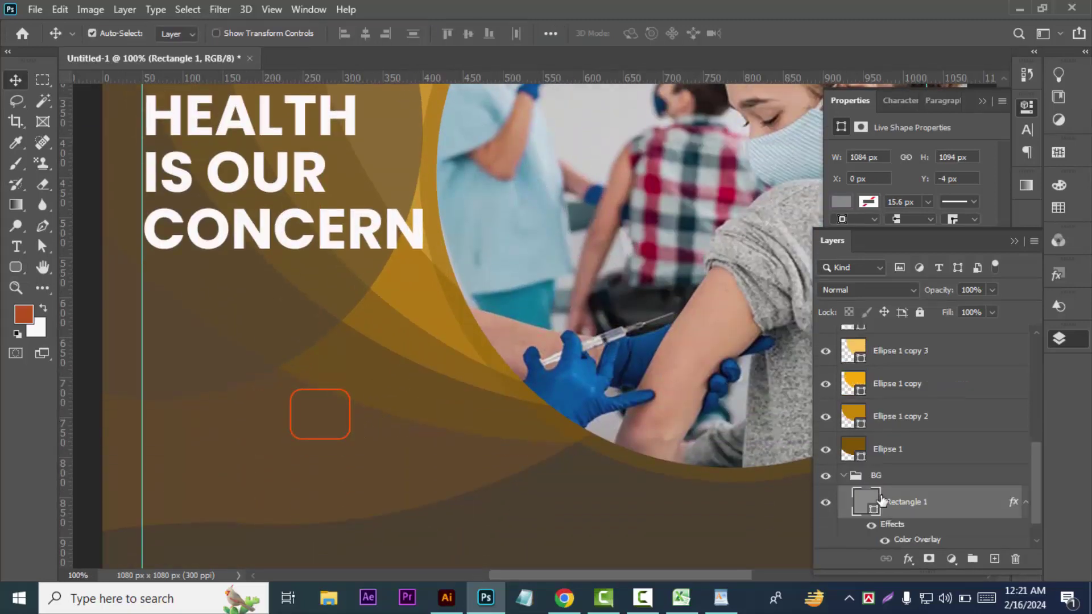
left_click(865, 484)
scroll(917, 421, "up", 3)
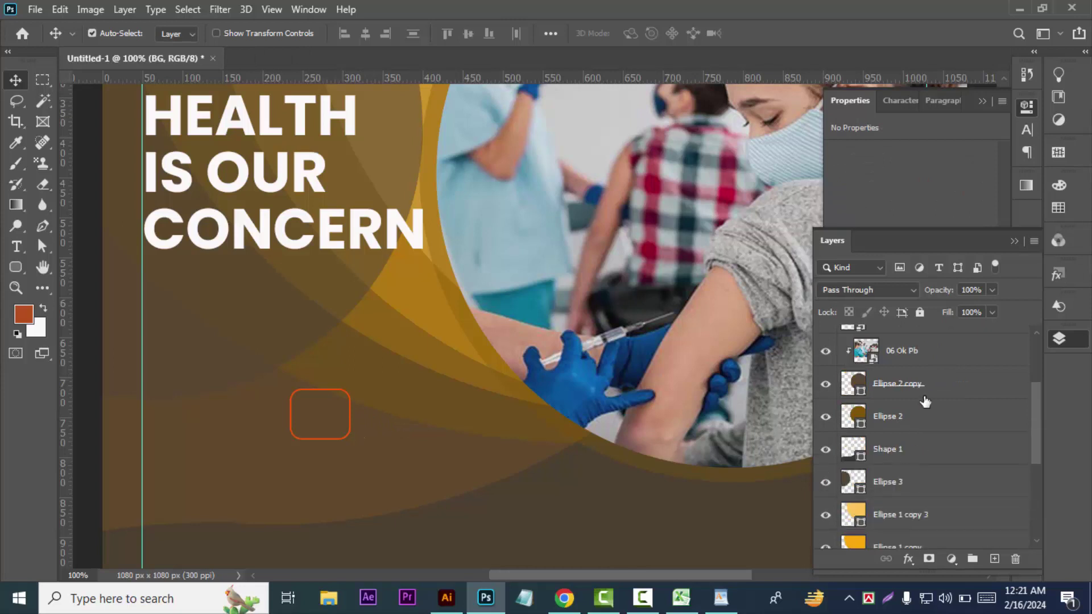
scroll(918, 421, "up", 3)
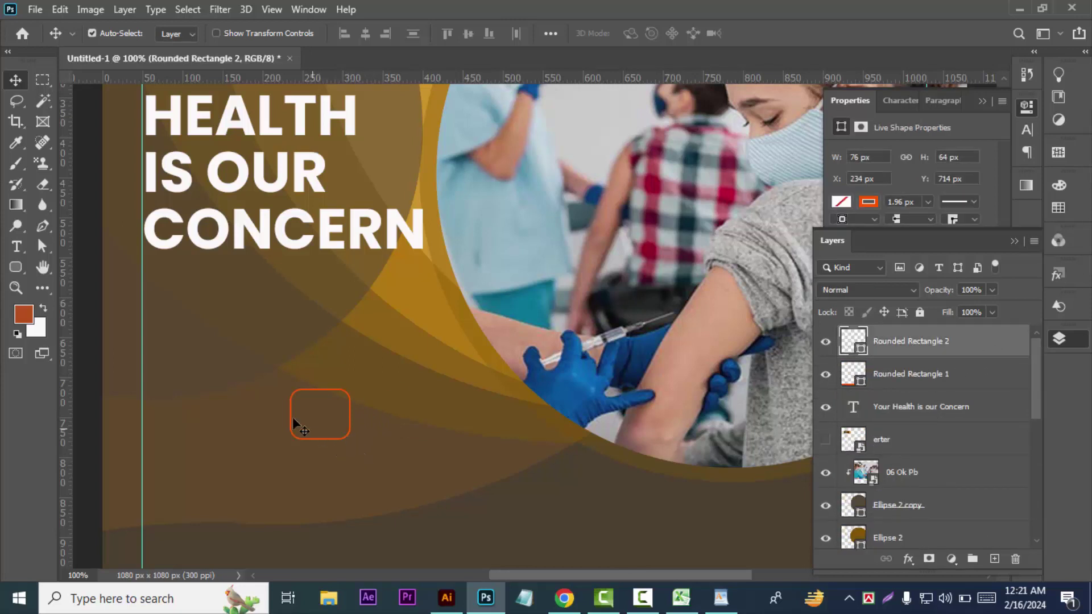
left_click(17, 270)
left_click(295, 33)
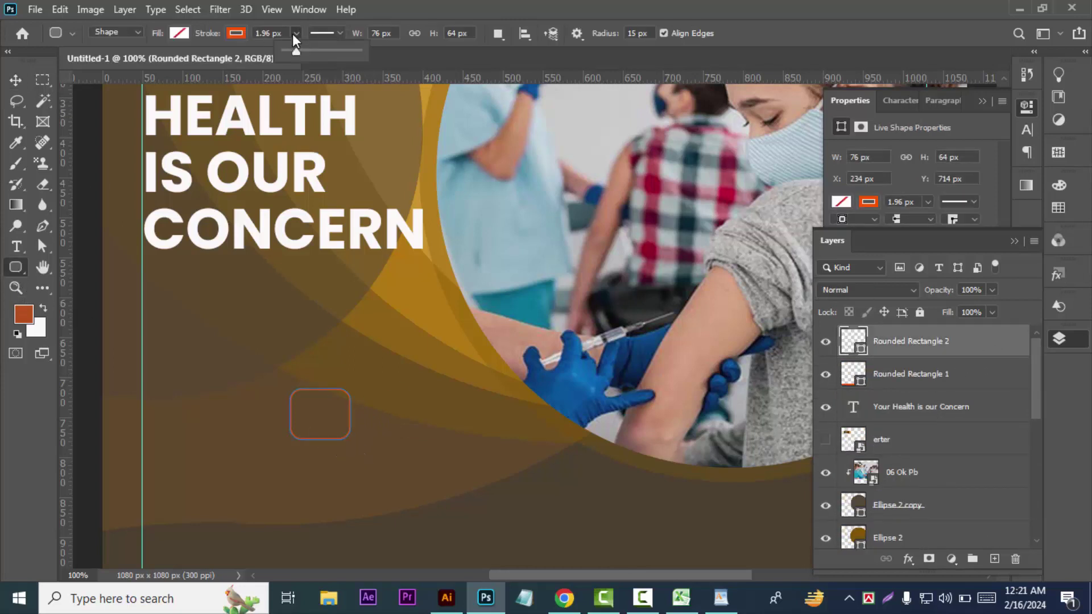
left_click_drag(294, 53, 297, 57)
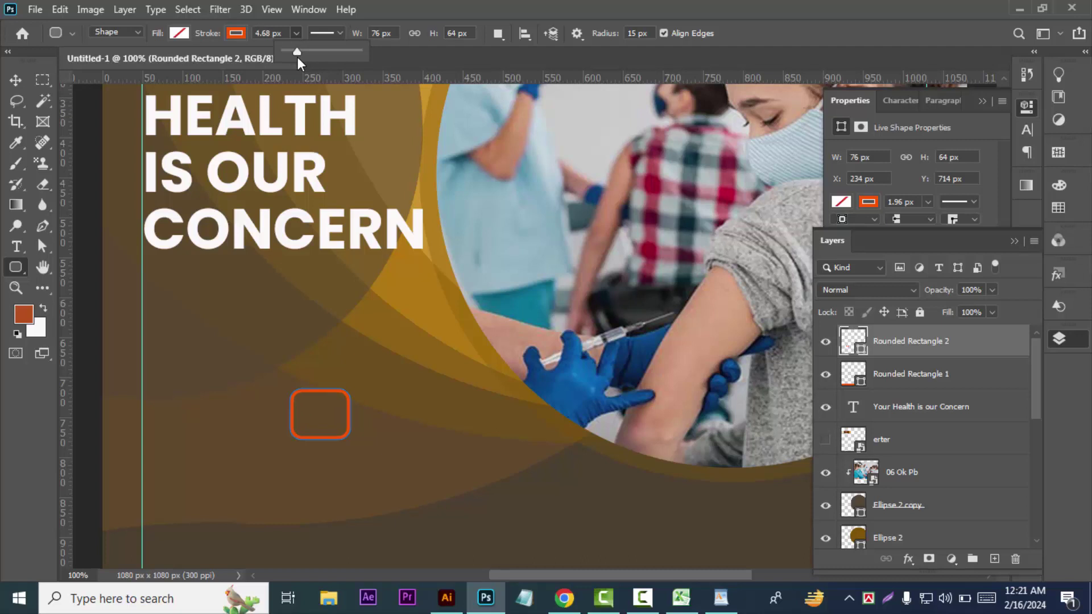
left_click(16, 79)
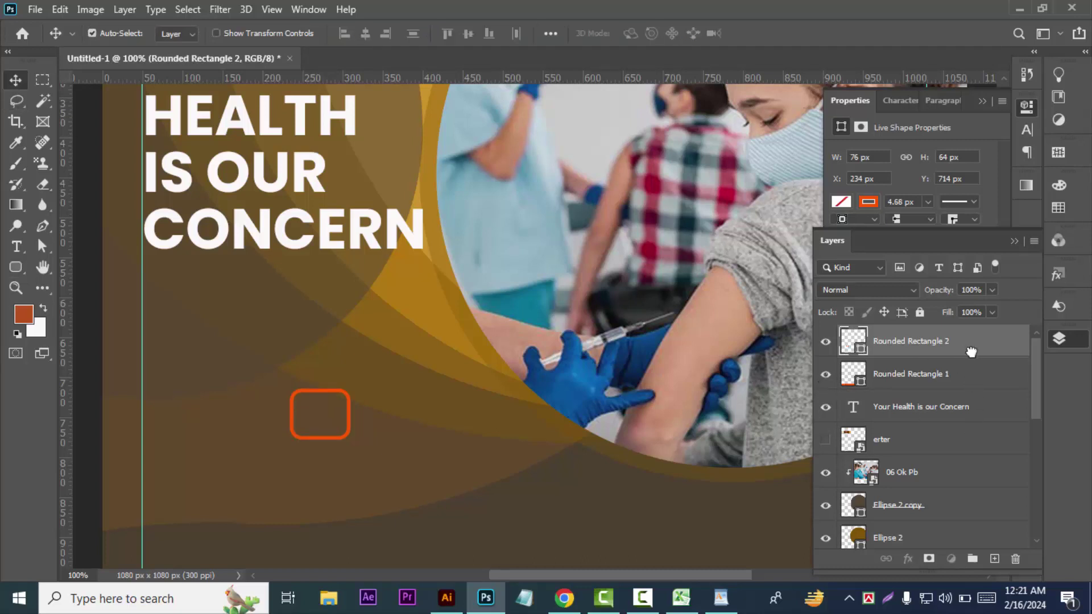
left_click_drag(971, 347, 994, 557)
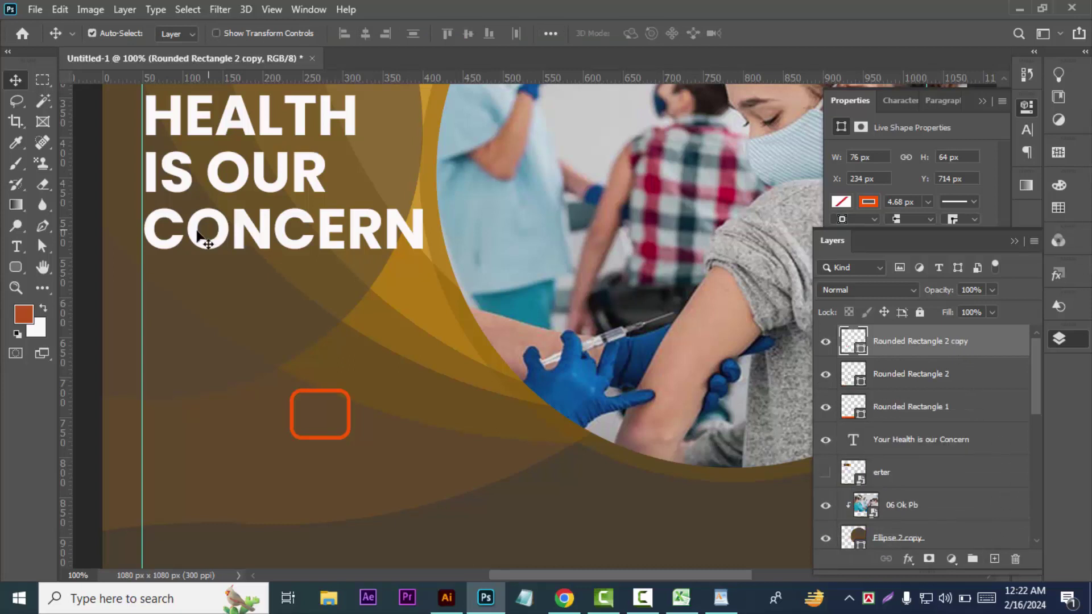
- Make the copy's outline white and rotate it -45° into a diamond
left_click(872, 203)
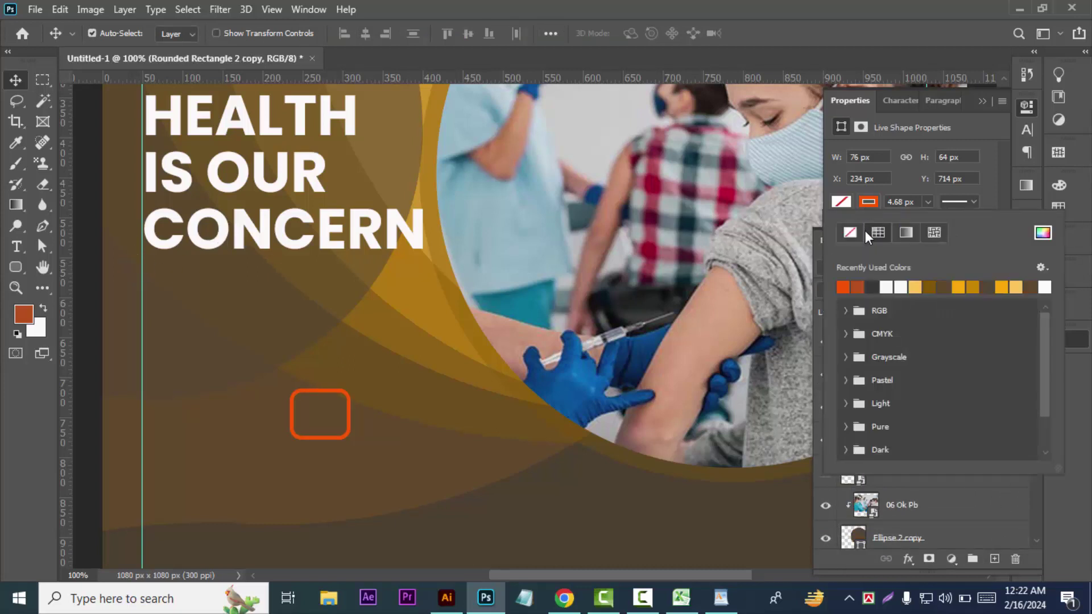
left_click(902, 286)
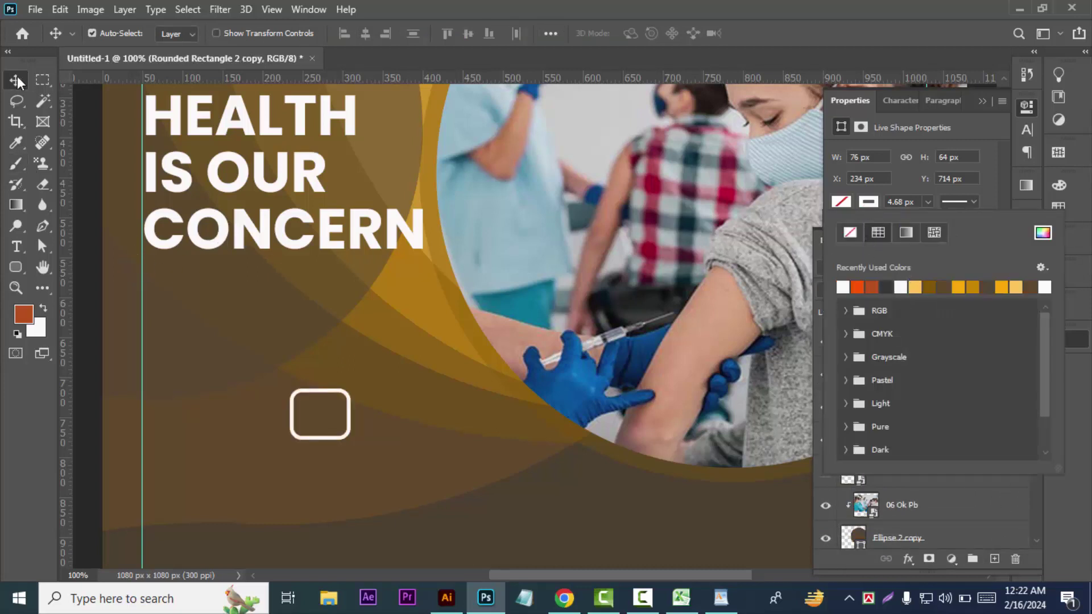
key("ctrl+t")
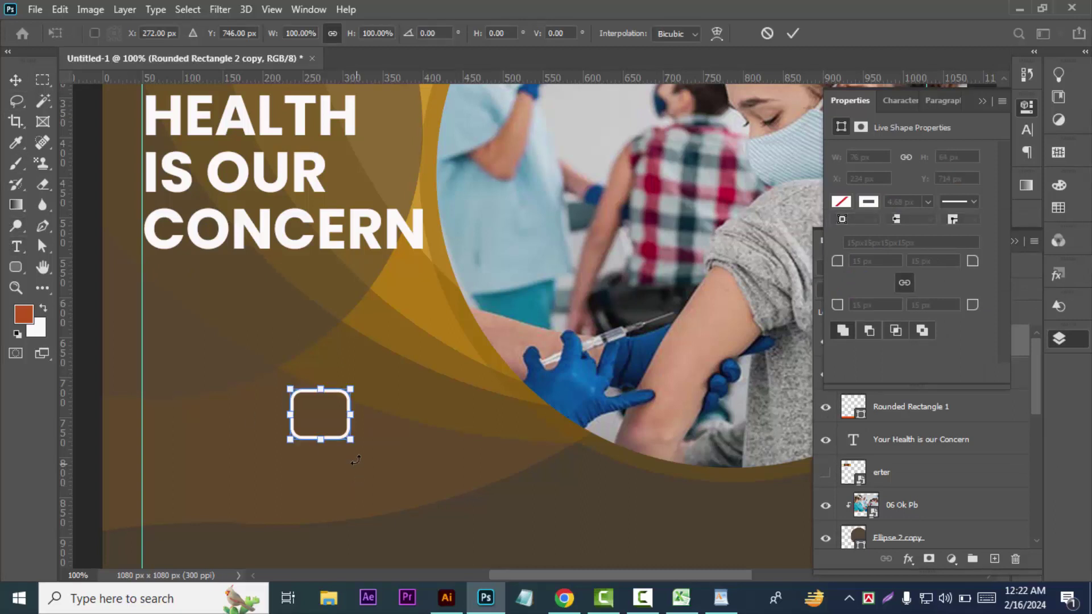
left_click_drag(356, 459, 370, 414)
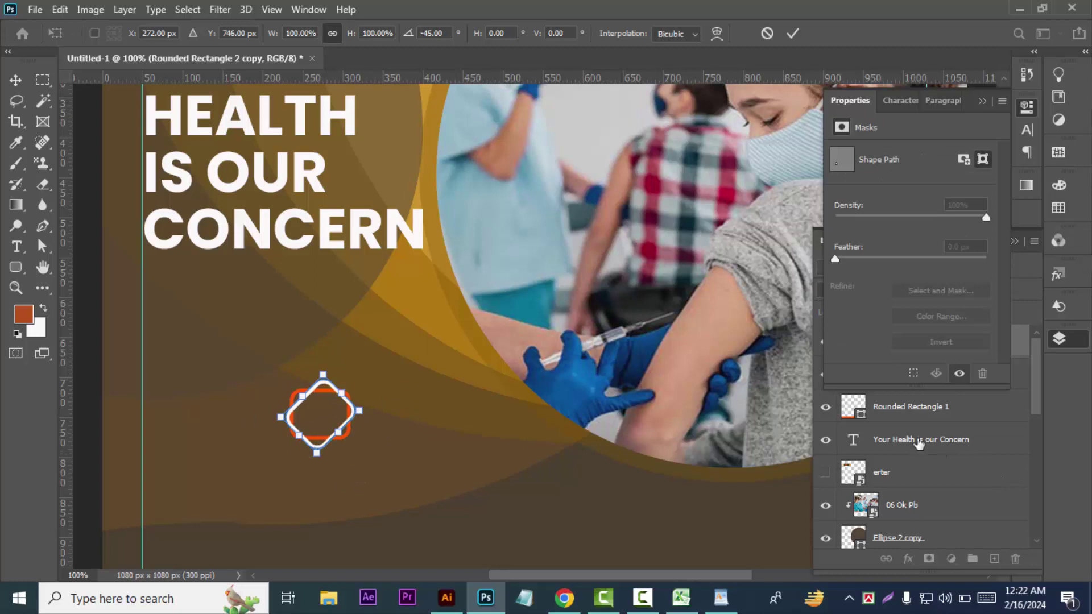
left_click(982, 101)
key("Return")
- Rotate the orange rectangle to match, overlap the white diamond, and group both as 'Logo'
left_click(975, 379)
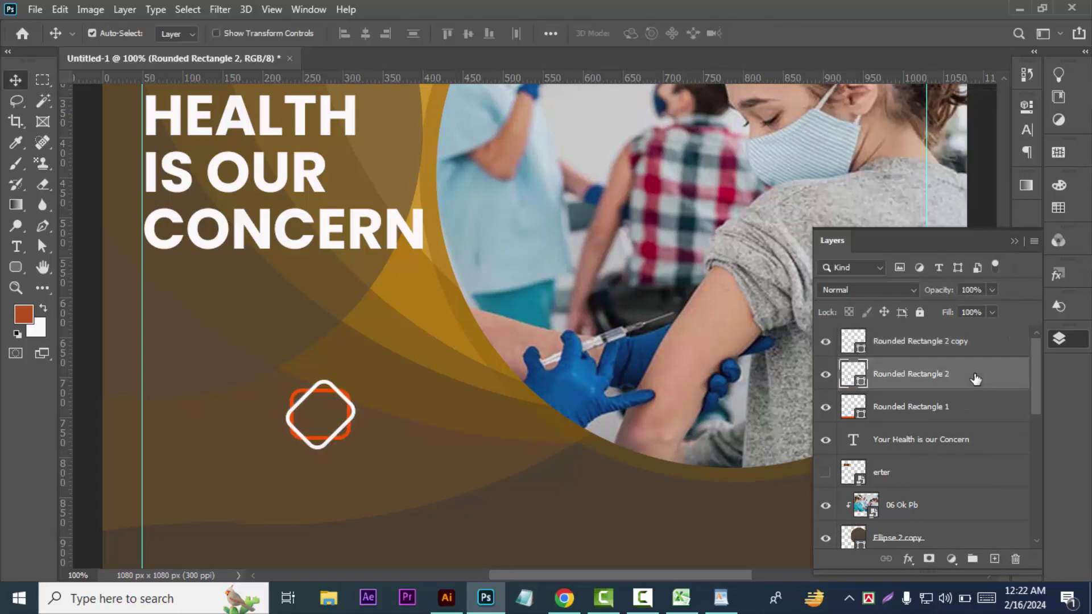
key("ctrl+t")
mouse_move(359, 453)
left_mouse_down()
mouse_move(378, 457)
mouse_move(400, 435)
left_mouse_up()
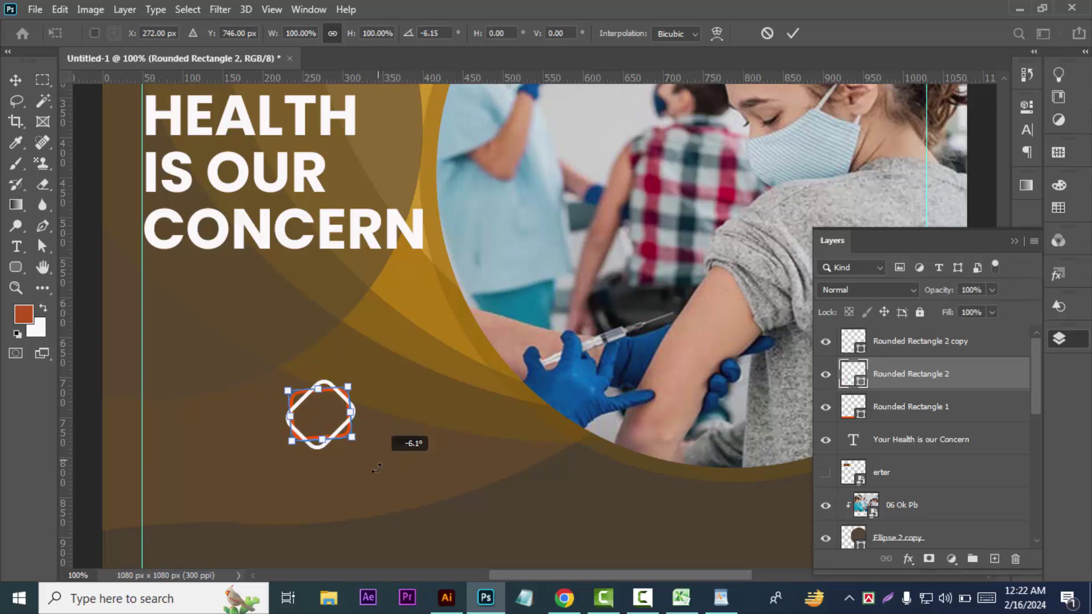
left_click(947, 353)
left_click_drag(360, 419, 382, 420)
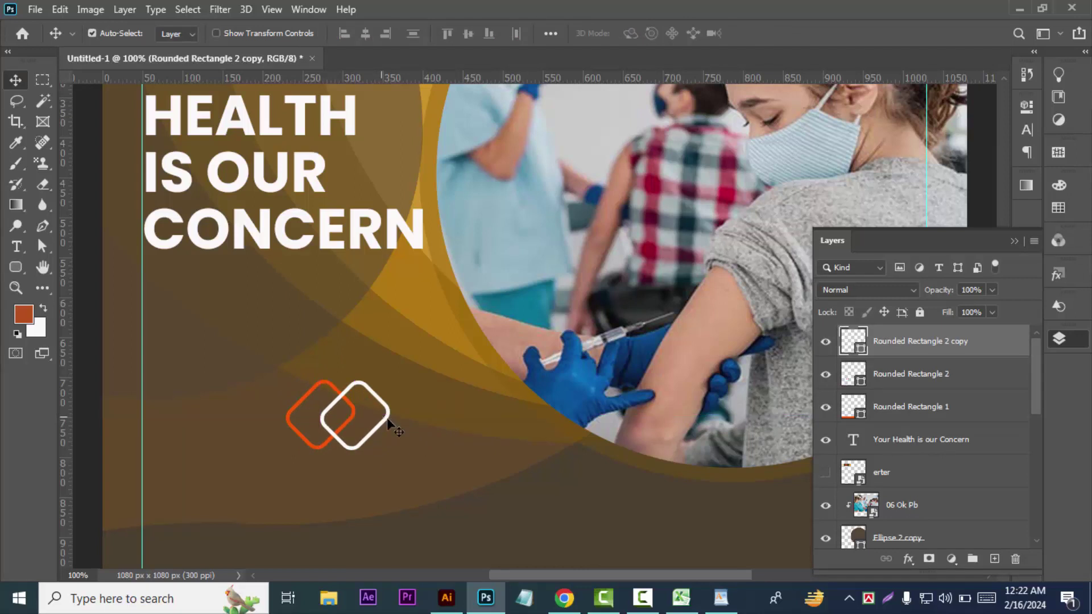
left_click(986, 388, "shift")
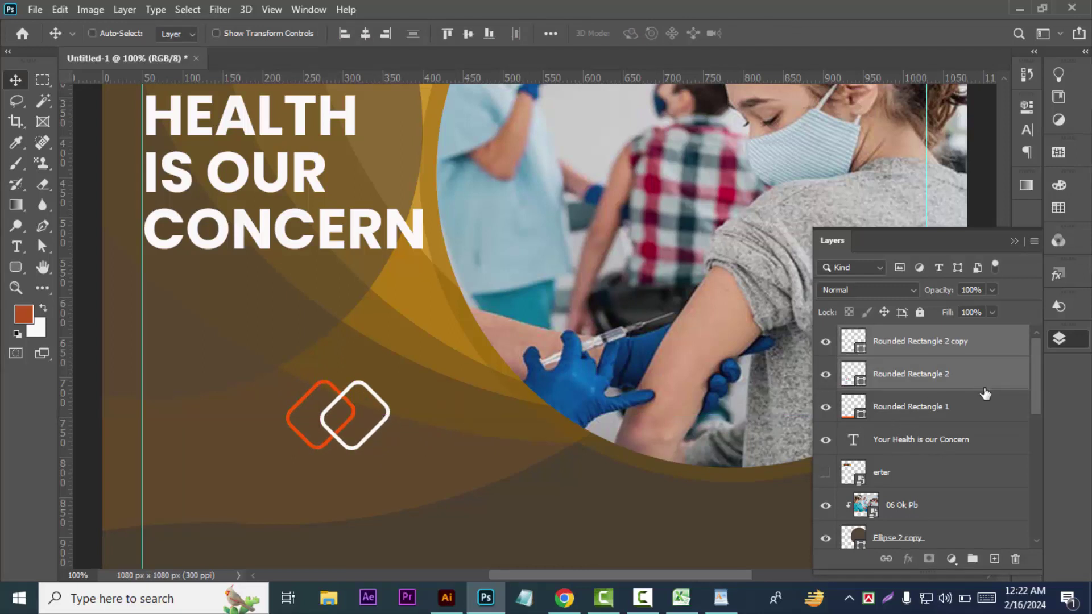
key("ctrl+g")
type("Logo")
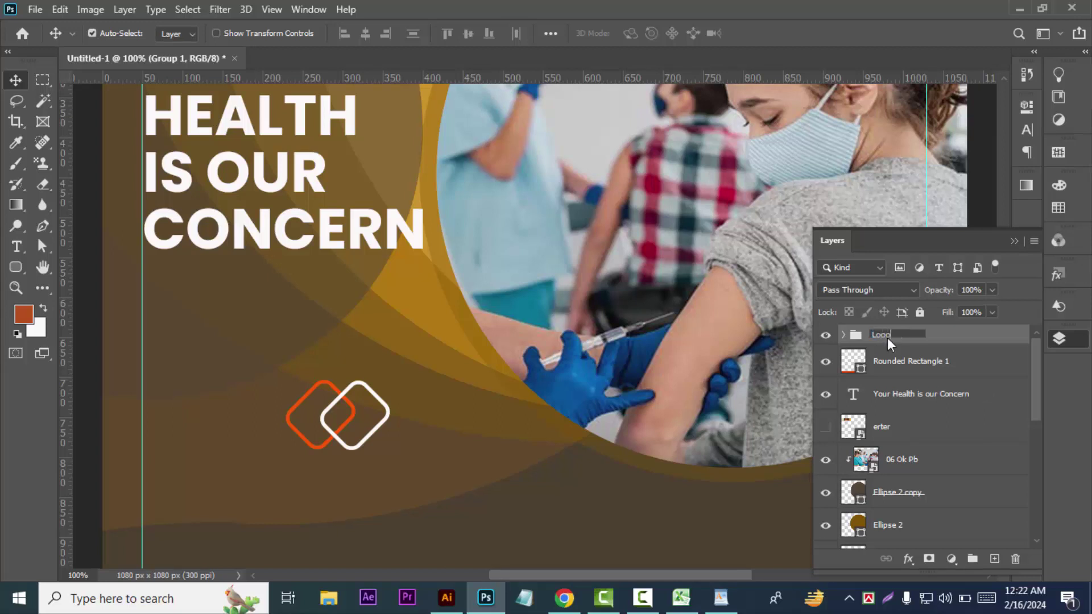
key("Return")
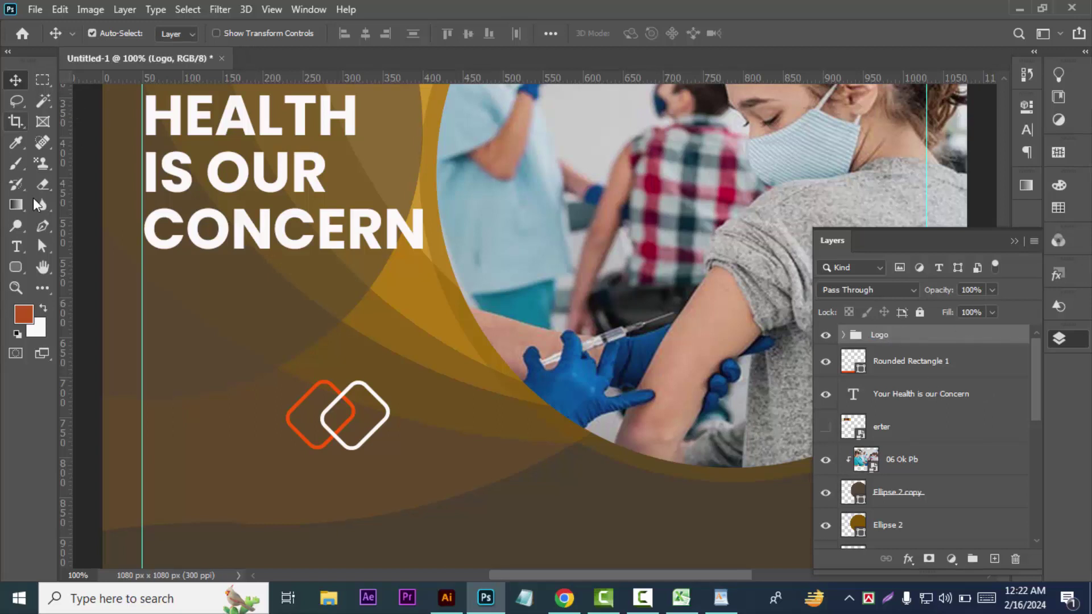
left_click(16, 246)
- Add white text 'COMPANY NAME' below the logo
left_click(382, 484)
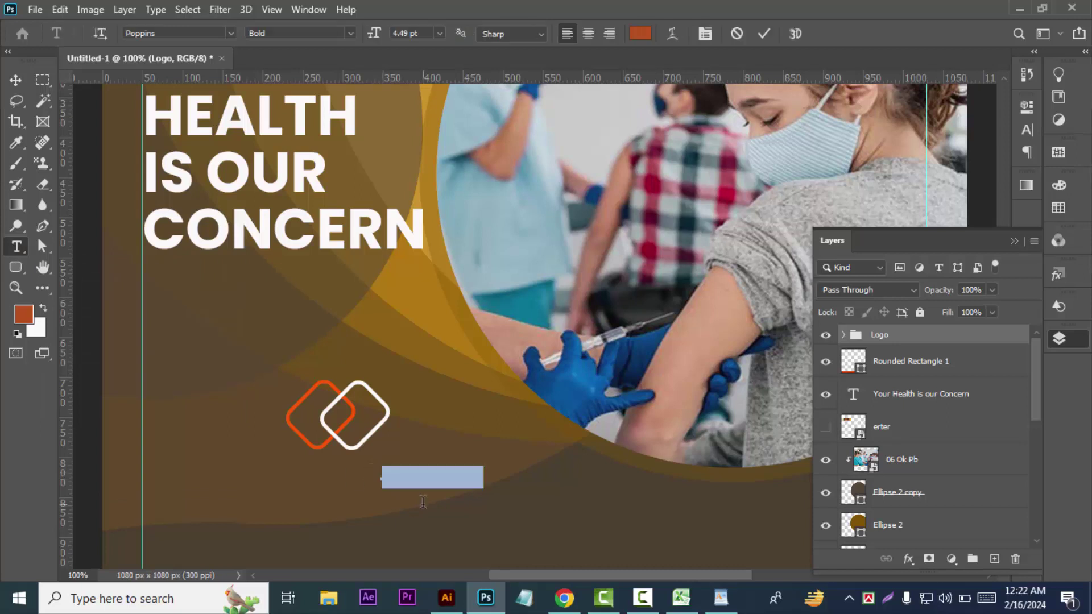
type("COMPA")
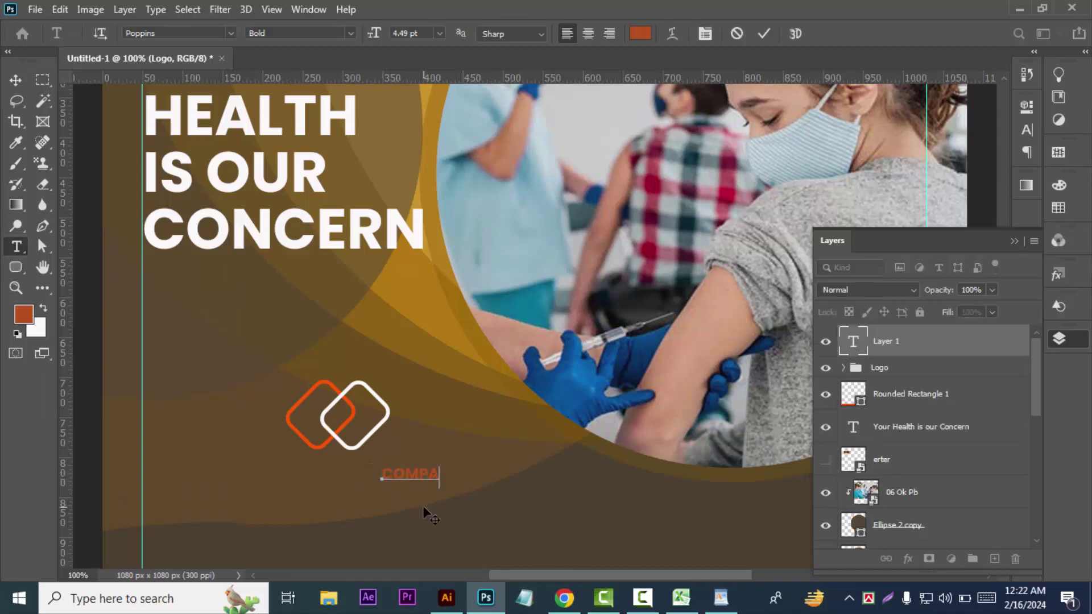
type("NY")
type(" NAME")
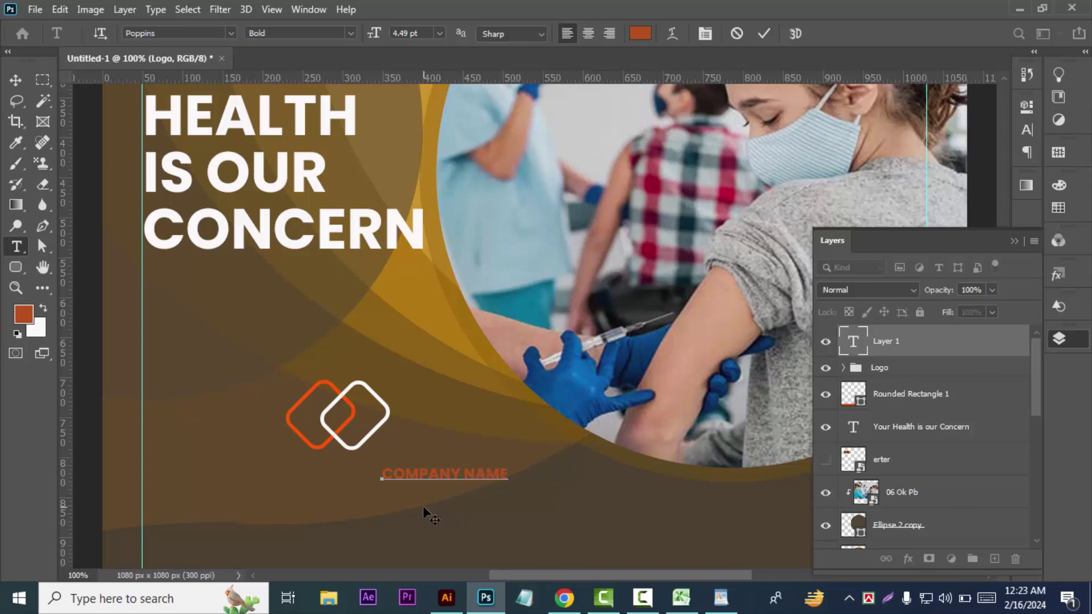
left_click(641, 34)
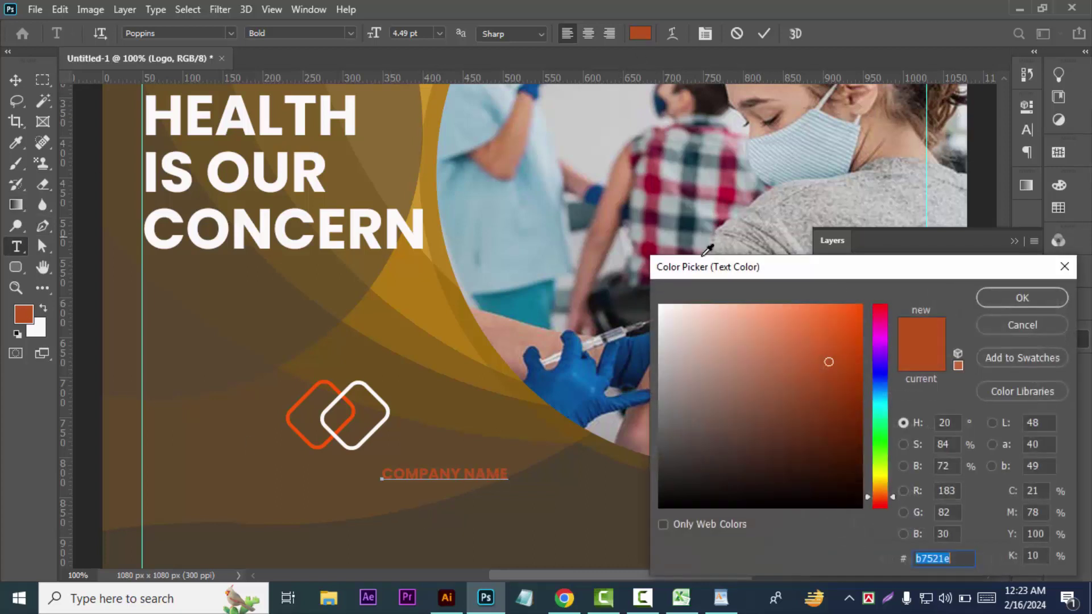
left_click(659, 307)
left_click(1026, 297)
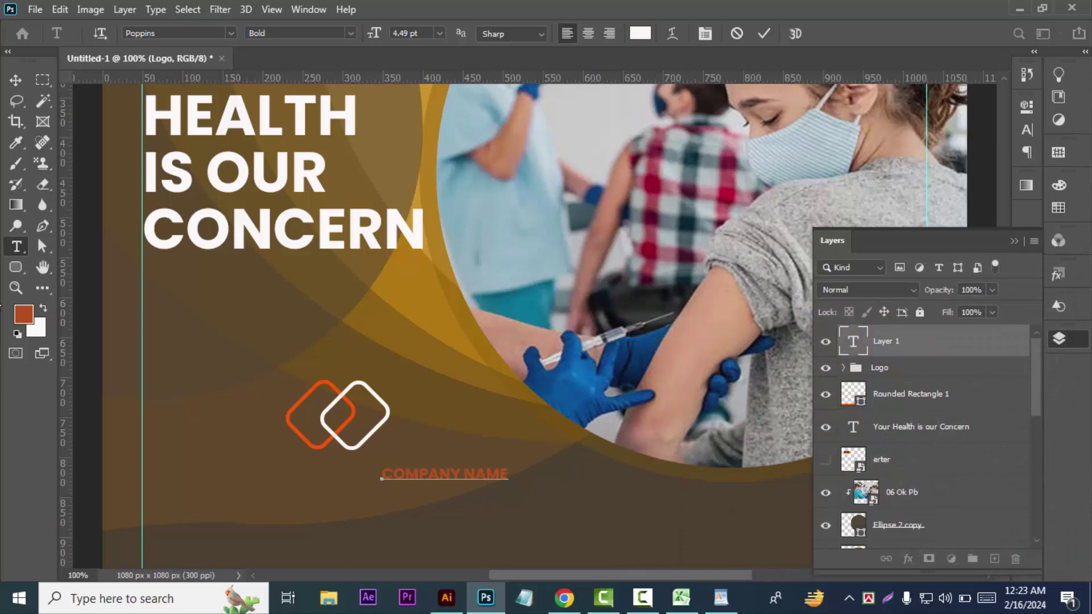
left_click(15, 80)
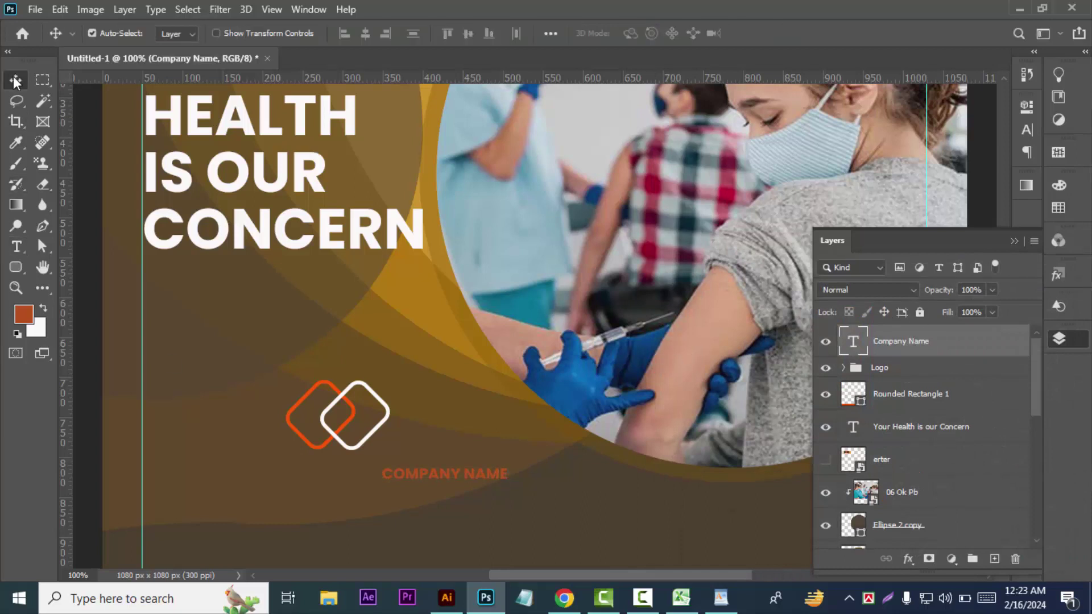
- Set the company name to #ffffff, turn off All Caps, and use Poppins Medium
left_click(1027, 130)
left_click(984, 199)
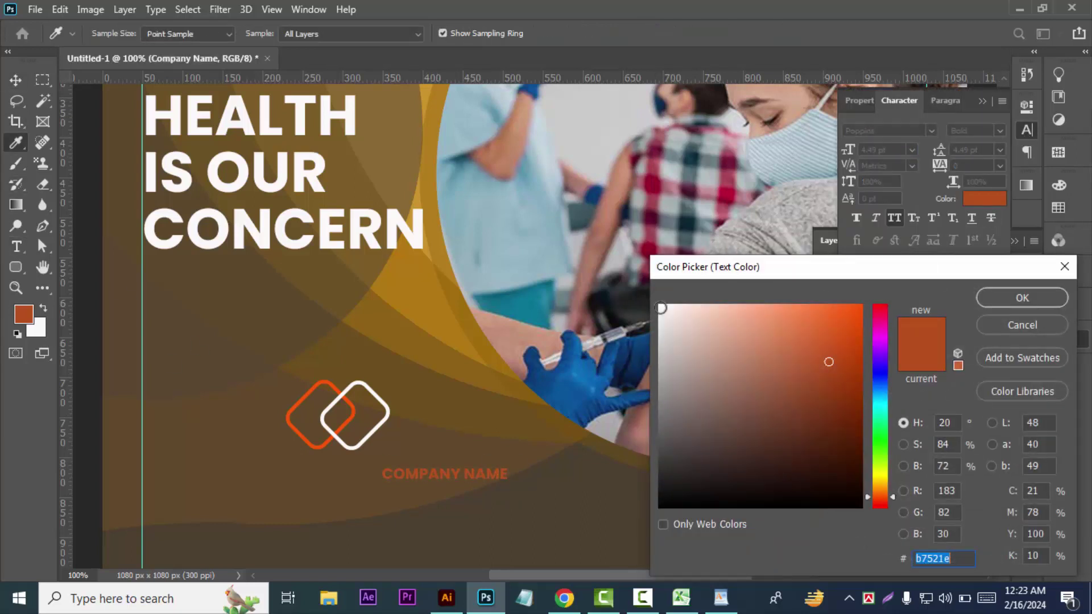
type("ffffff")
left_click(1021, 297)
left_click(893, 217)
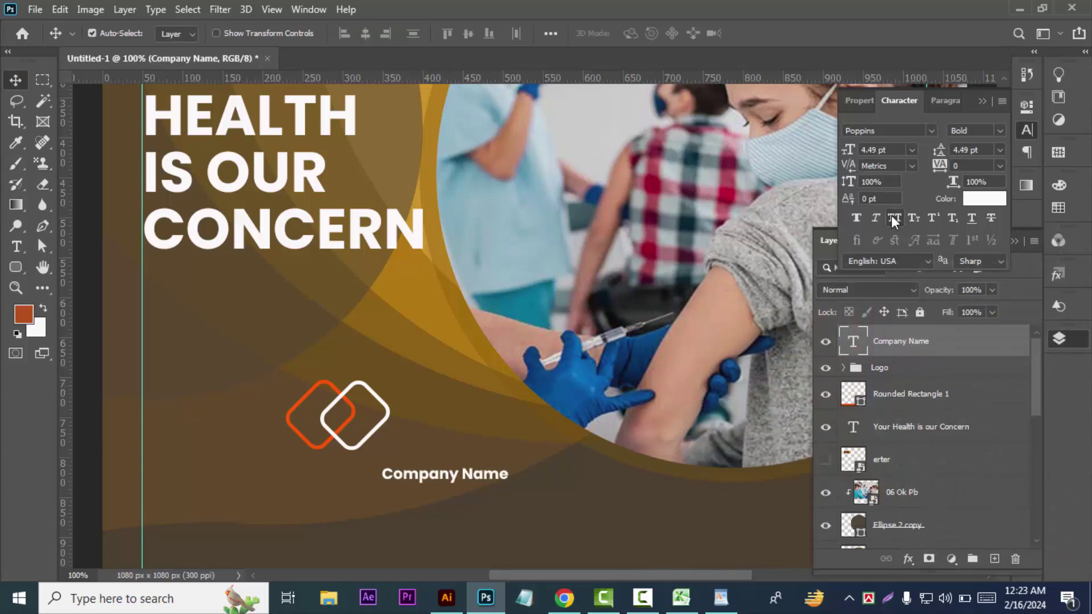
left_click(1000, 131)
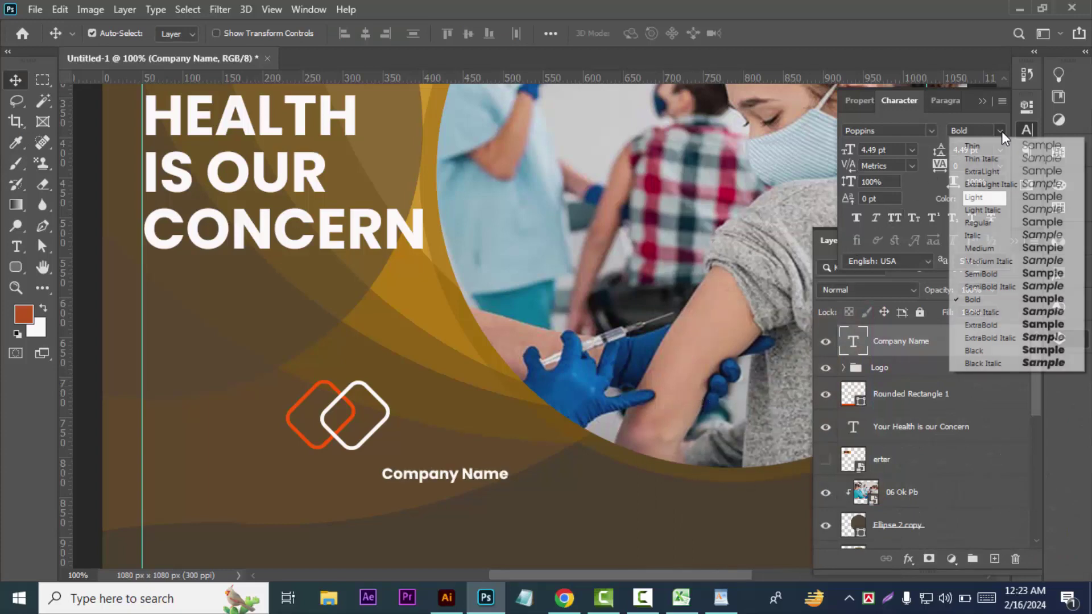
left_click(983, 247)
- Zoom out and select the logo's two rounded rectangle layers in the Logo group
key("ctrl+minus")
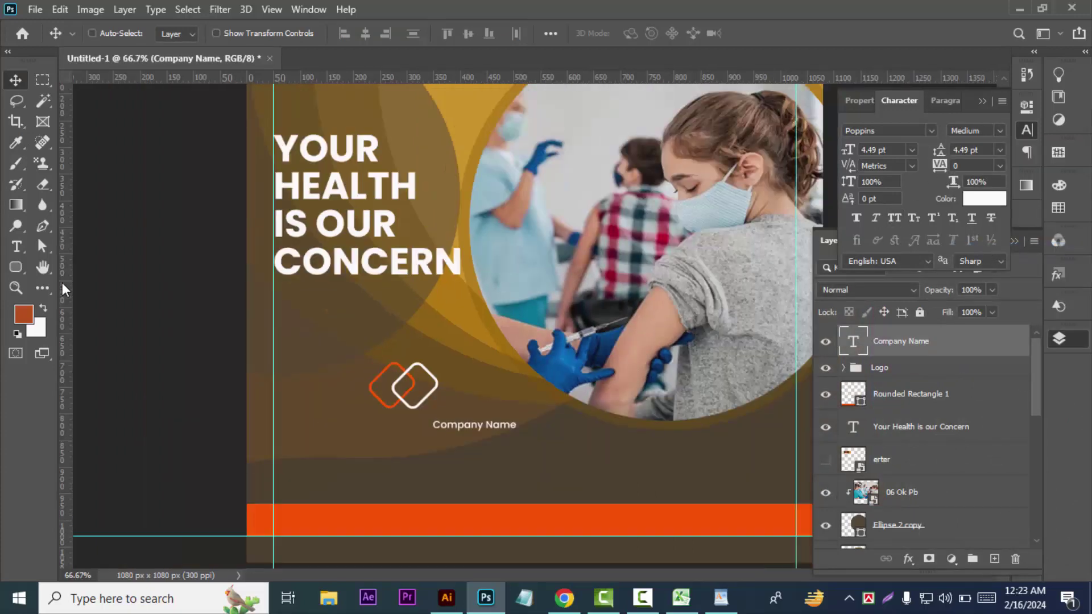
key("ctrl+minus")
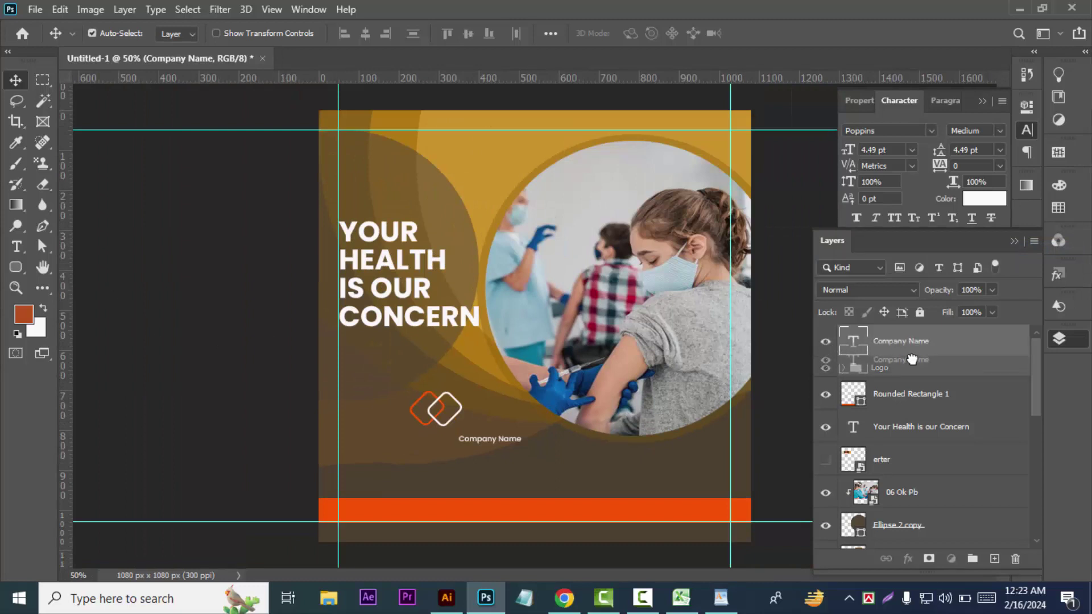
left_click_drag(904, 350, 856, 368)
left_click(843, 334)
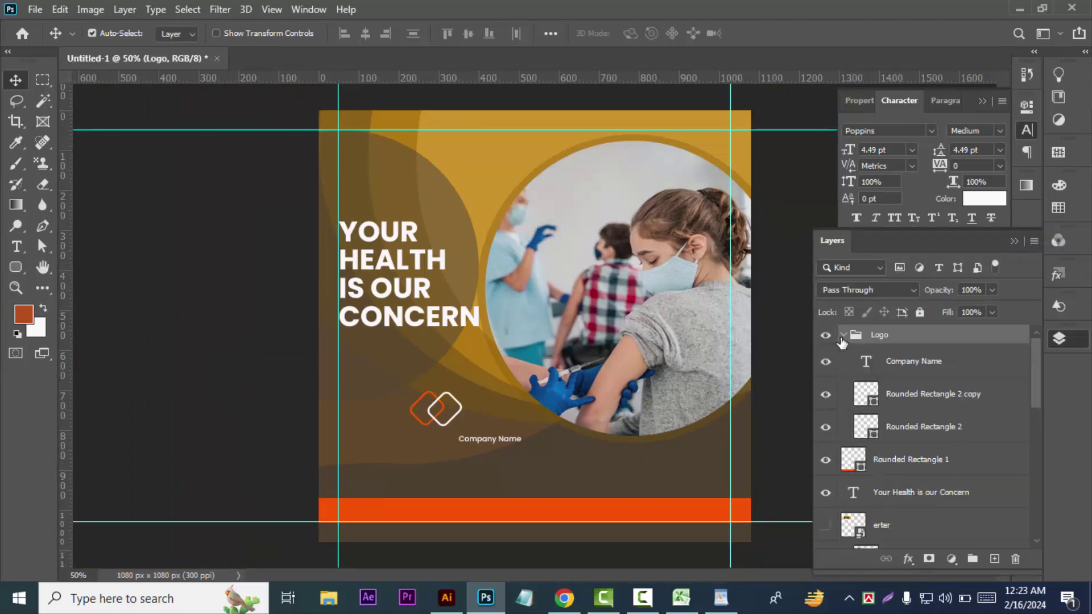
left_click(987, 401)
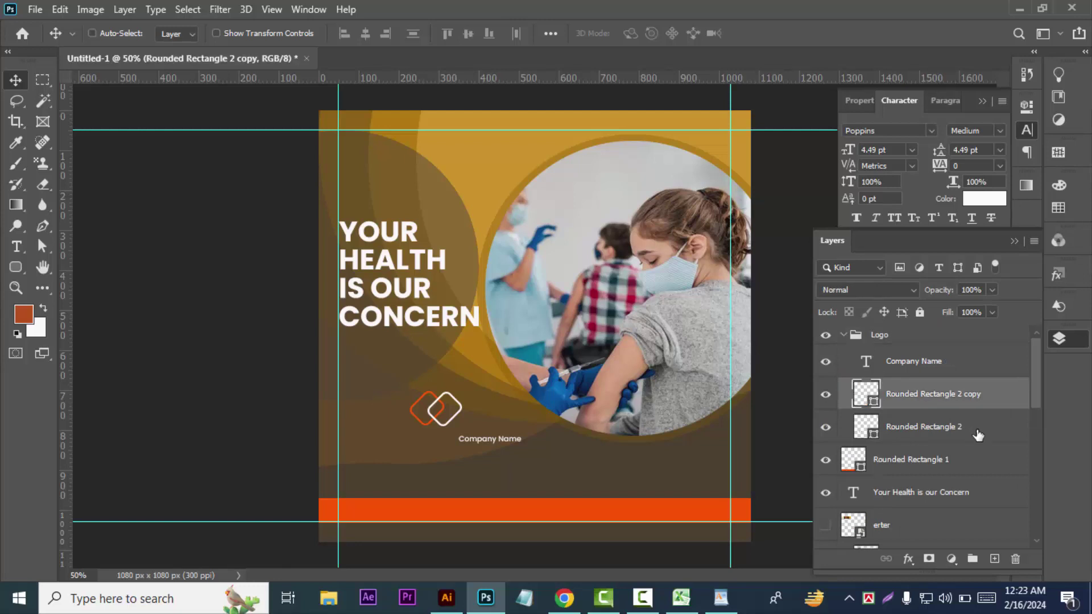
left_click(961, 432, "shift")
left_click(441, 406)
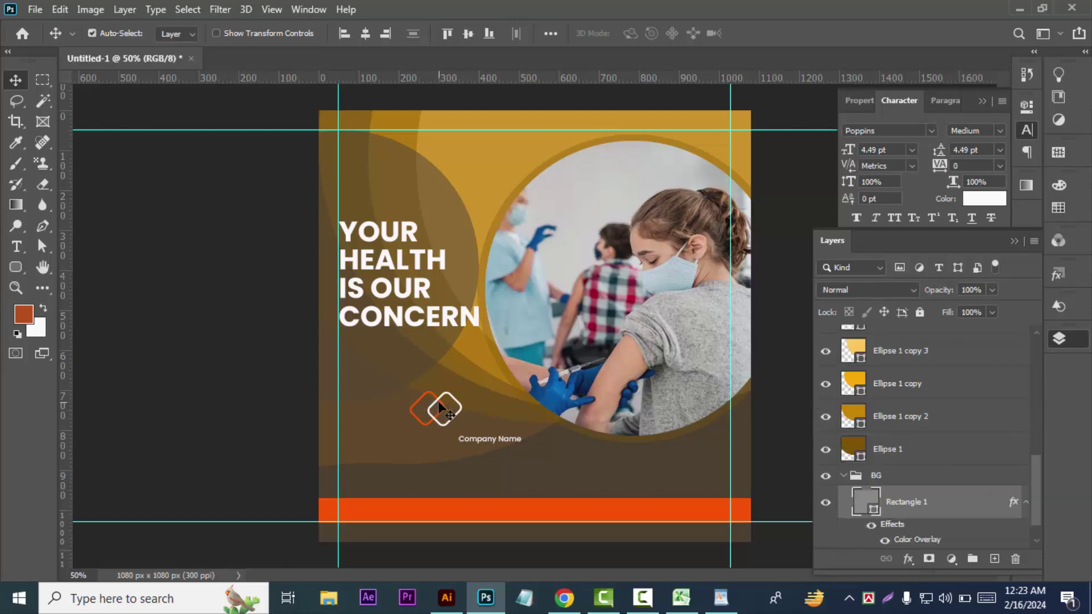
- Move the Company Name layer out of the Logo group and reselect both logo rectangles
scroll(880, 410, "up", 2)
scroll(880, 409, "up", 5)
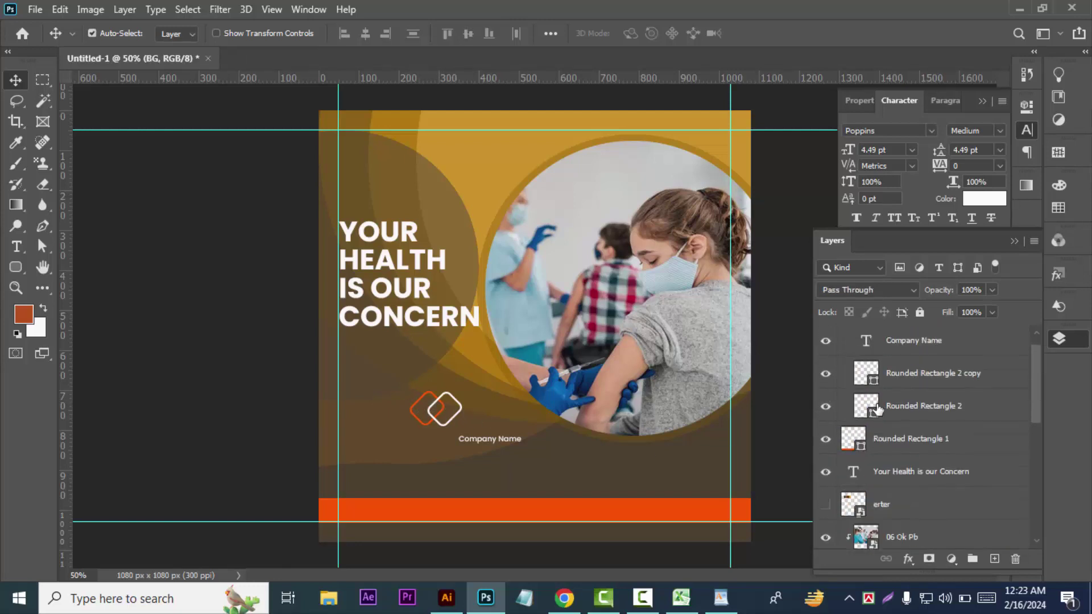
scroll(859, 370, "up", 1)
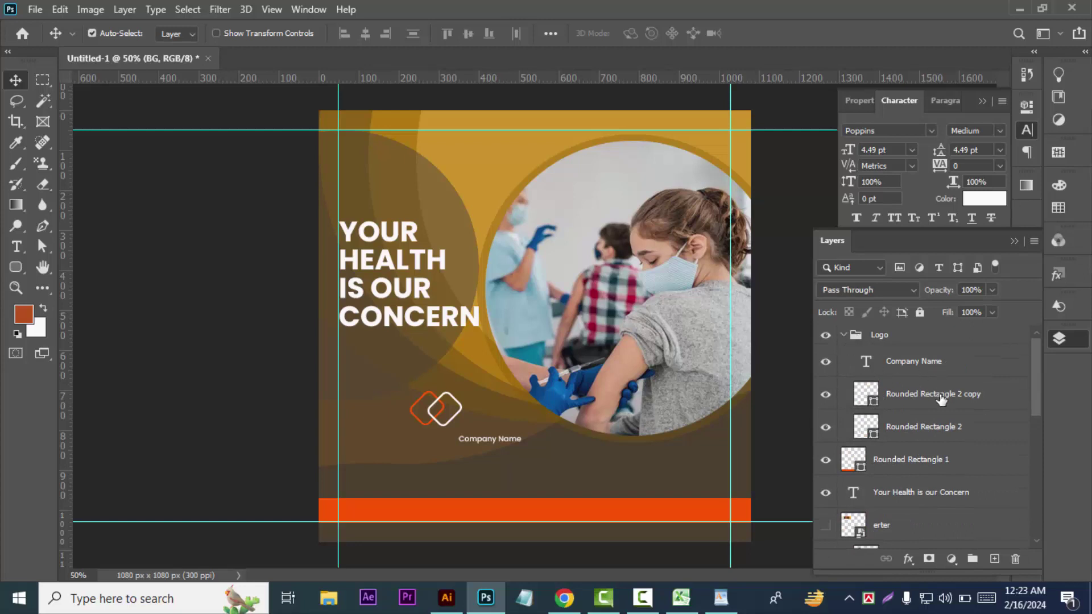
left_click(925, 359)
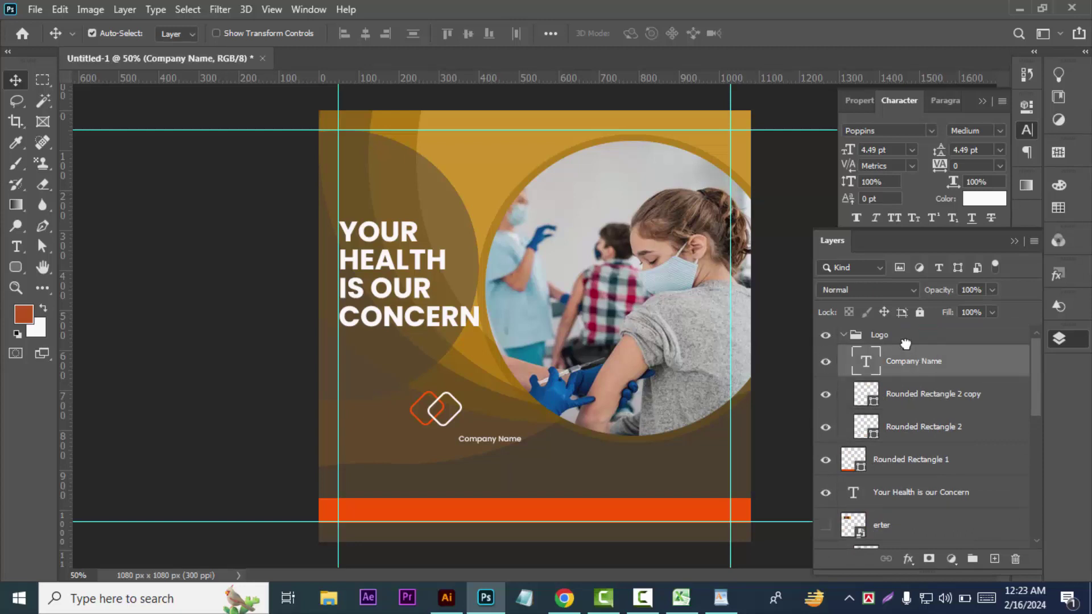
left_click_drag(925, 358, 896, 331)
left_click(844, 368)
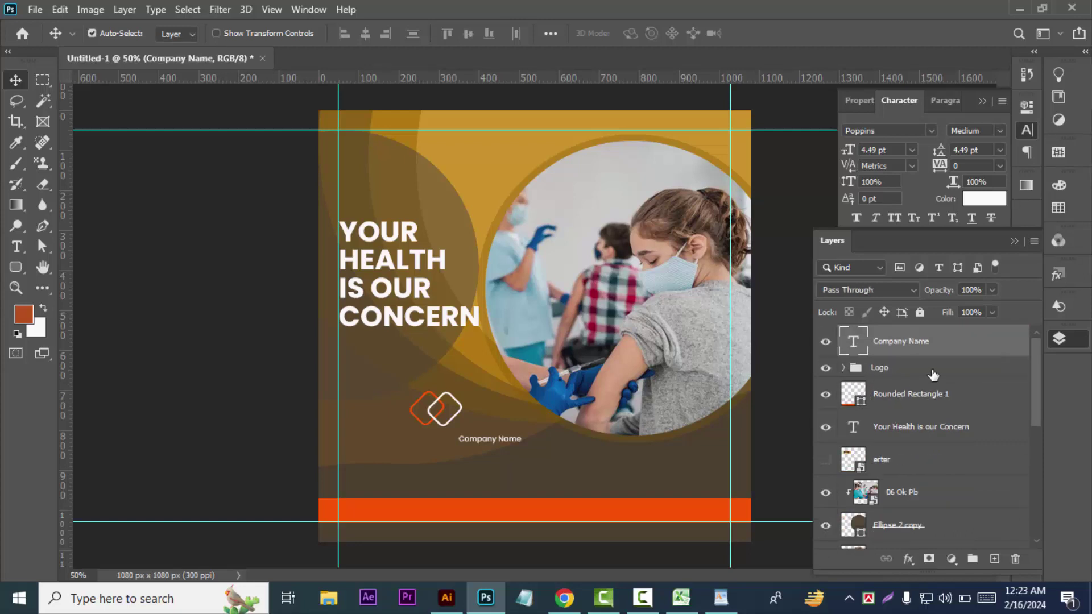
left_click(886, 368)
left_click_drag(431, 417, 432, 418)
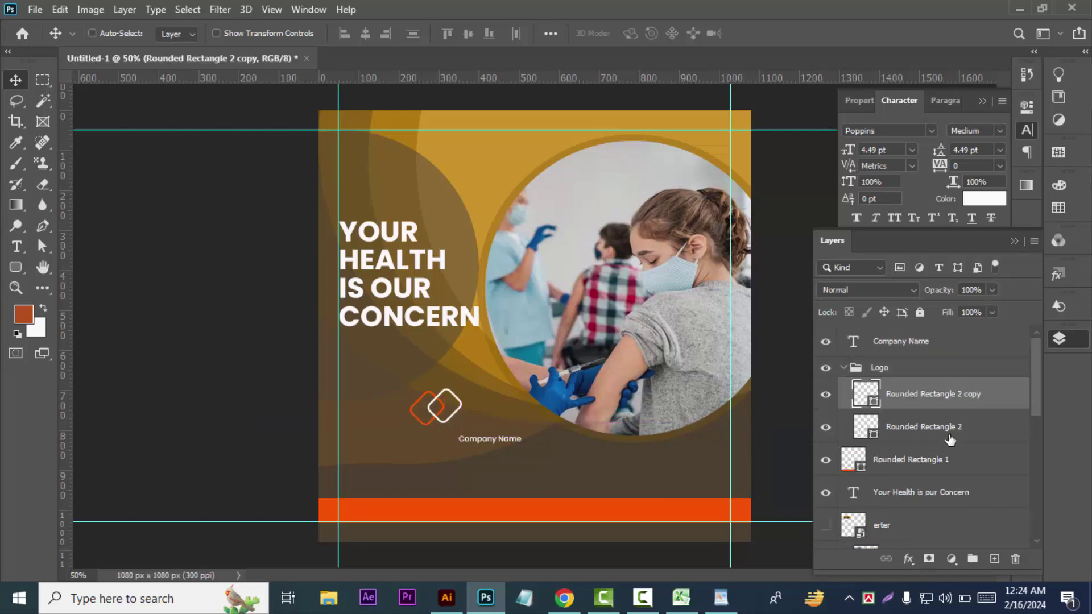
left_click(841, 426, "ctrl")
- Move the logo to the top-left corner and scale it to about 63%
left_click_drag(432, 418, 364, 165)
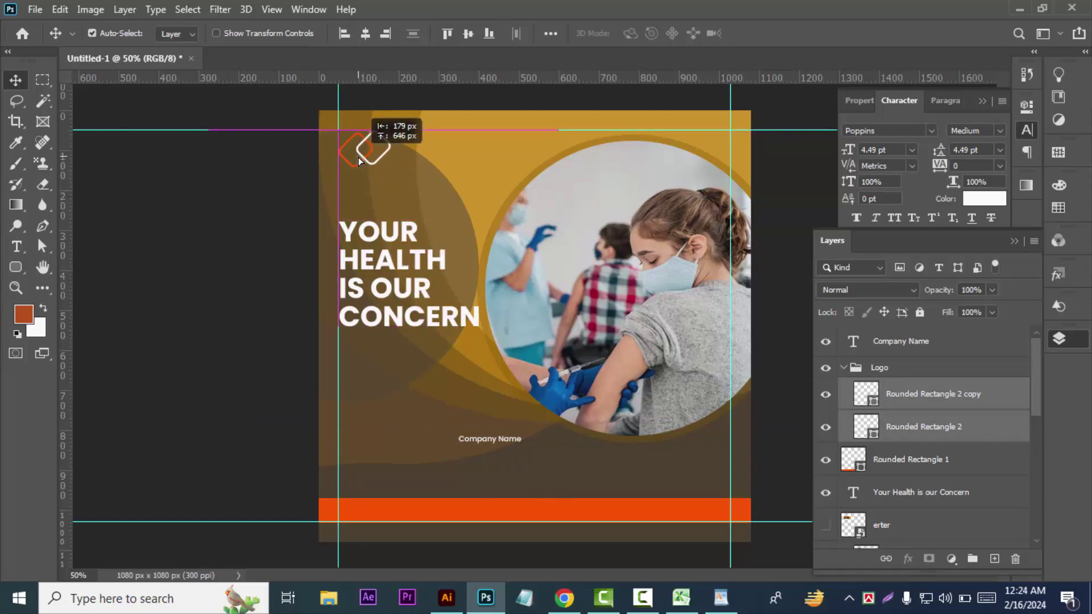
left_click_drag(364, 165, 358, 157)
key("ctrl+t")
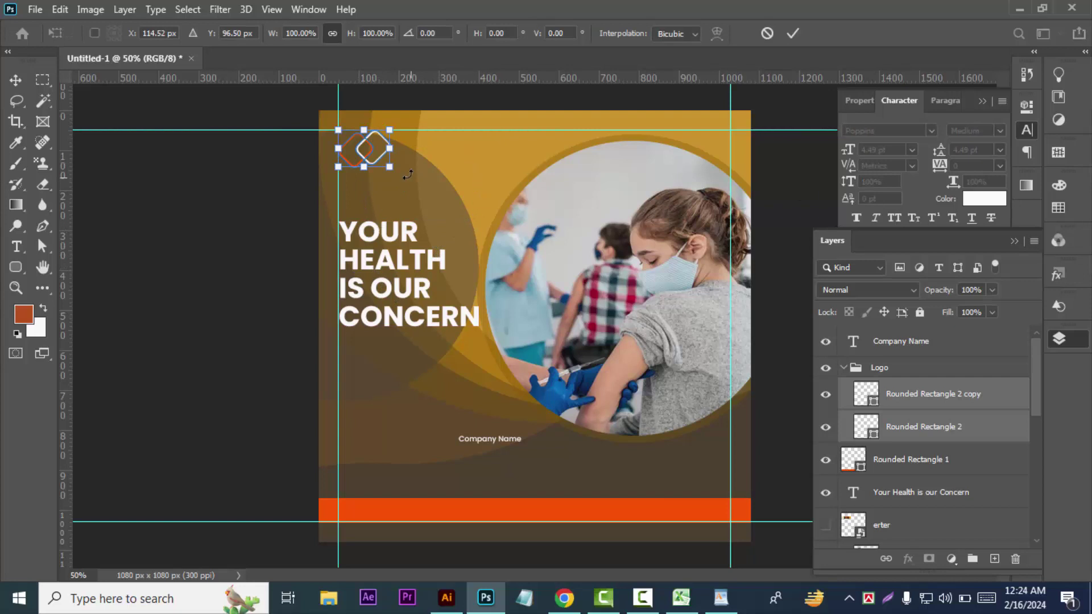
left_click_drag(389, 166, 366, 159)
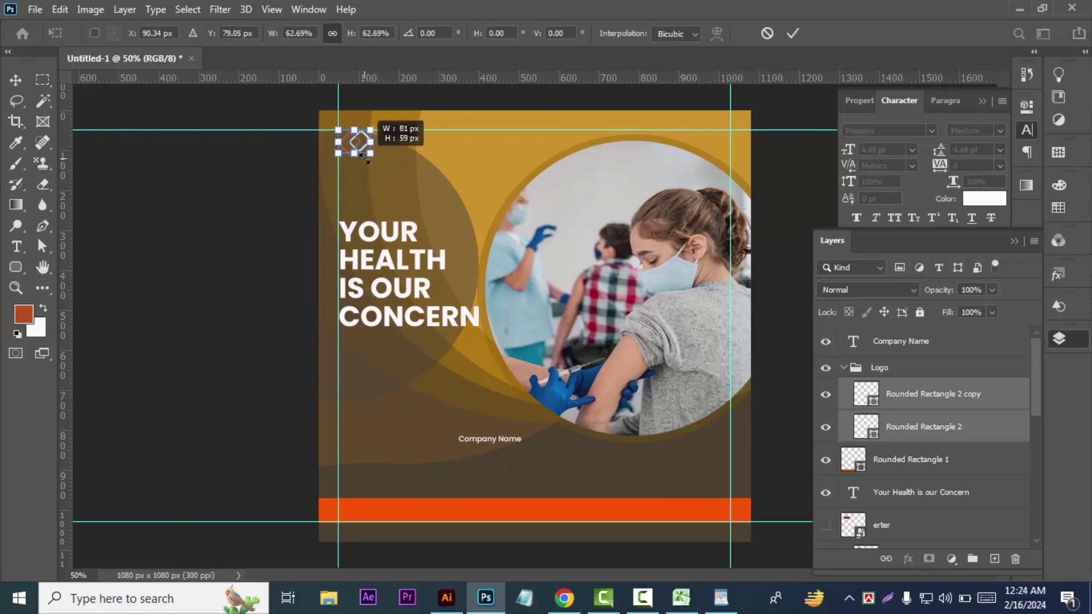
left_click_drag(365, 160, 364, 157)
key("Return")
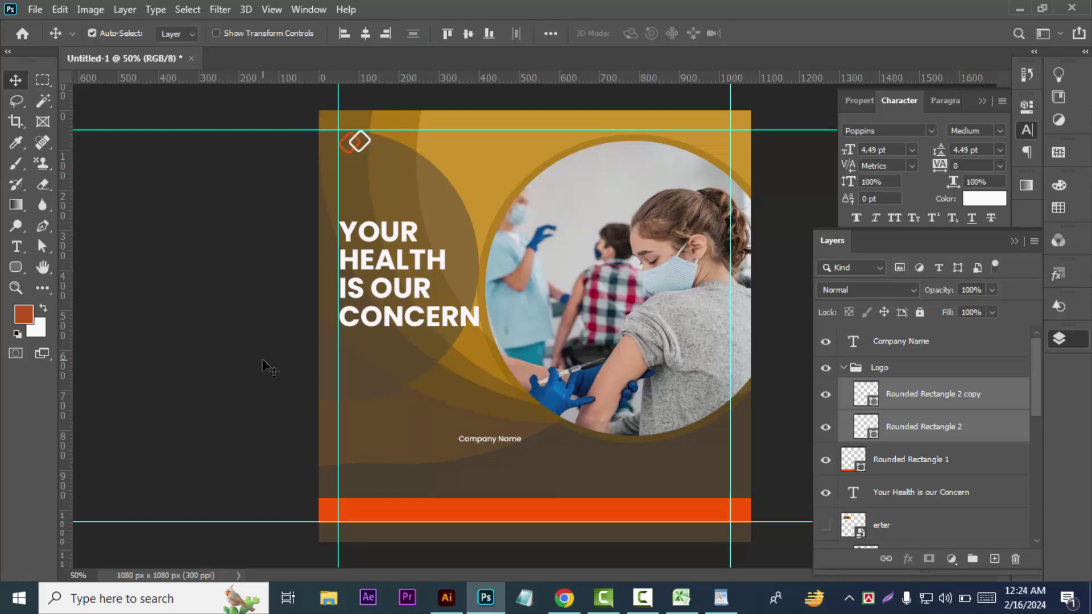
left_click(882, 345)
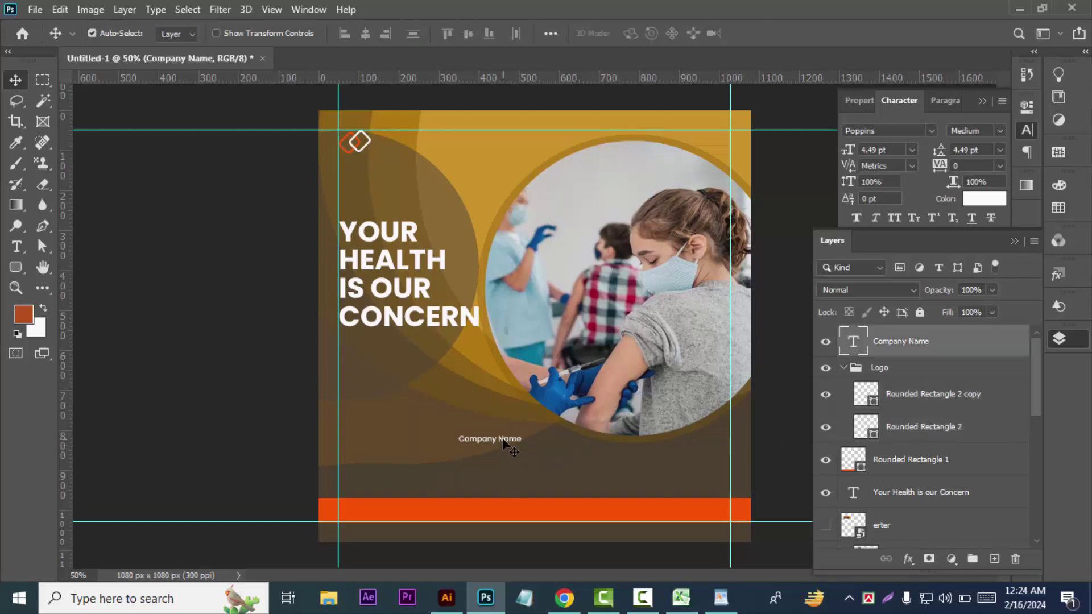
- Place the company name under the logo in all caps, SemiBold, 6 pt
left_click_drag(504, 445, 387, 171)
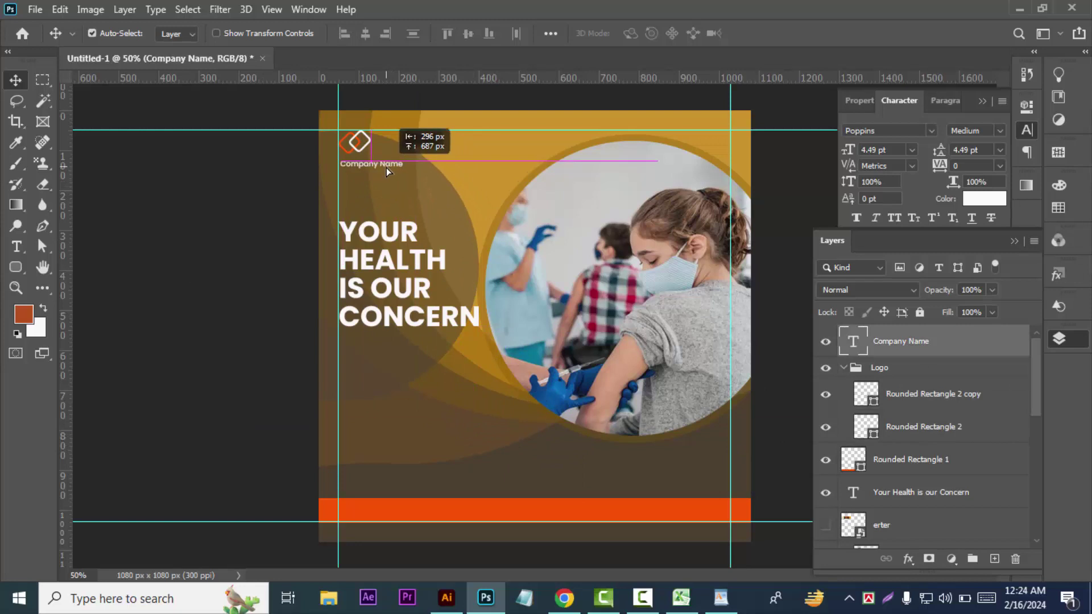
left_click_drag(386, 168, 384, 163)
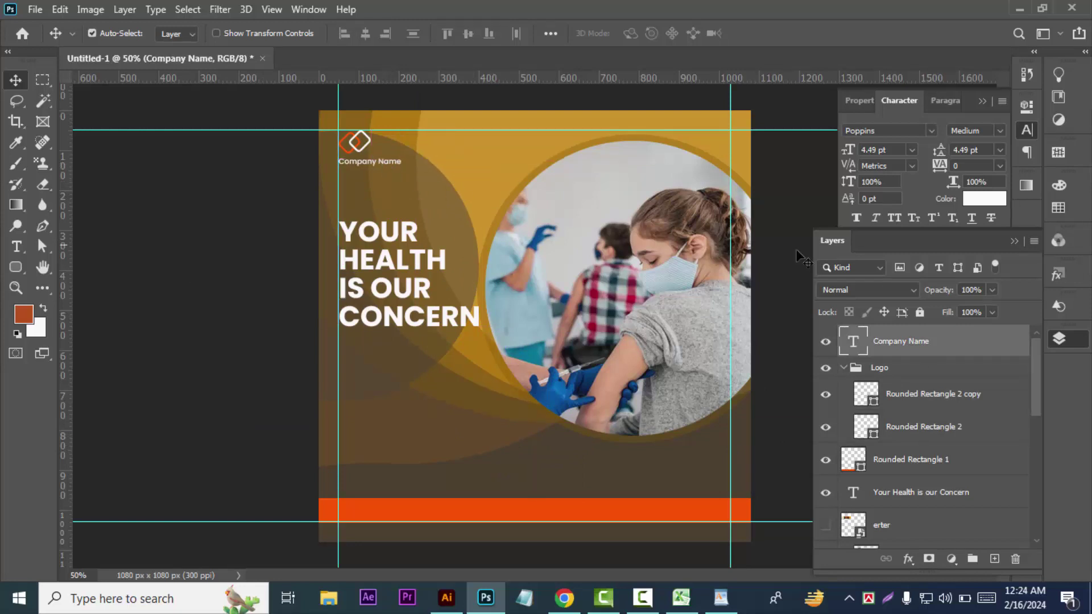
left_click(893, 222)
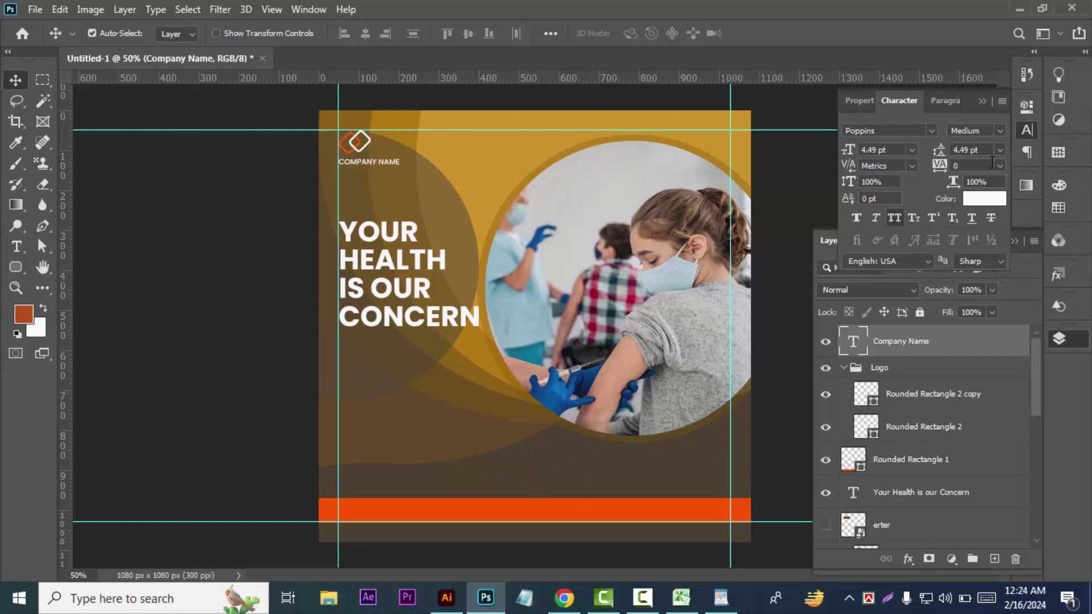
left_click(999, 137)
left_click(972, 272)
key("Up")
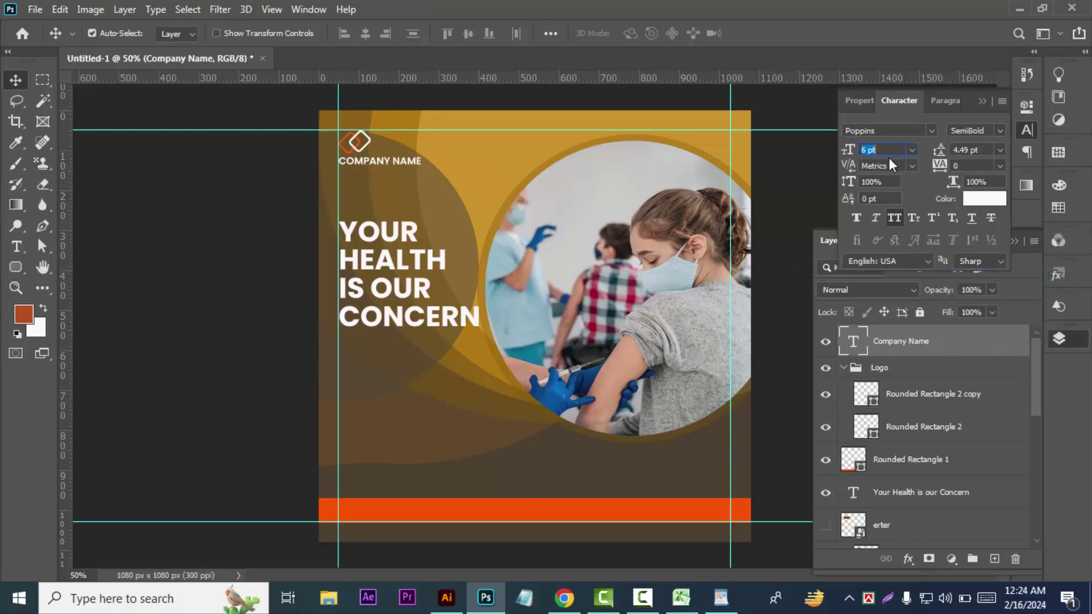
left_click(1002, 131)
left_click(999, 274)
- Restyle the company name as SemiBold Italic, 5 pt, with letter spacing 100
left_click(107, 247)
left_click(931, 343)
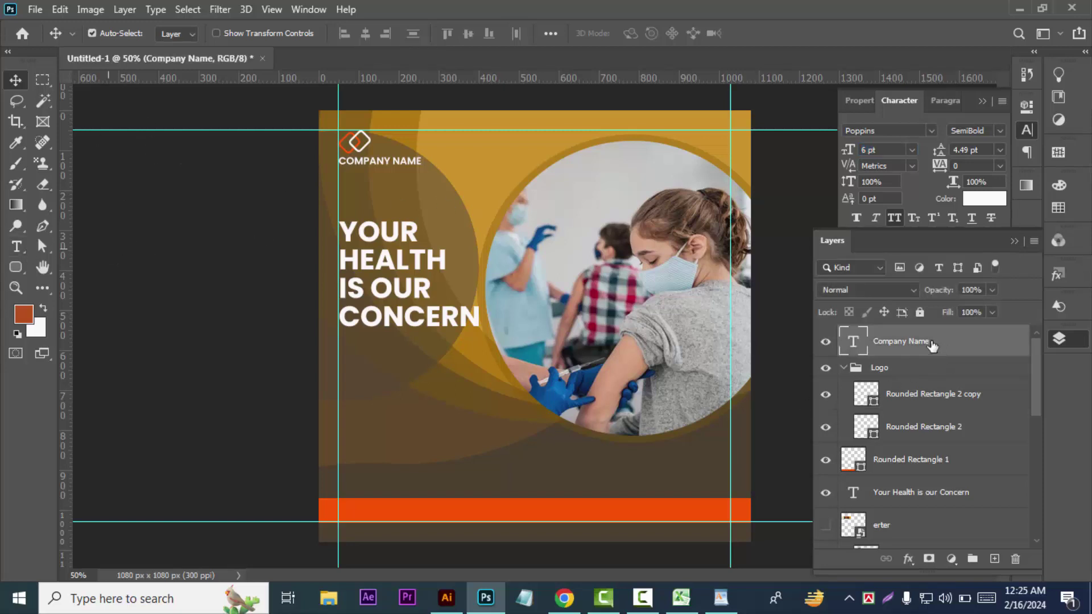
left_click(999, 131)
left_click(984, 285)
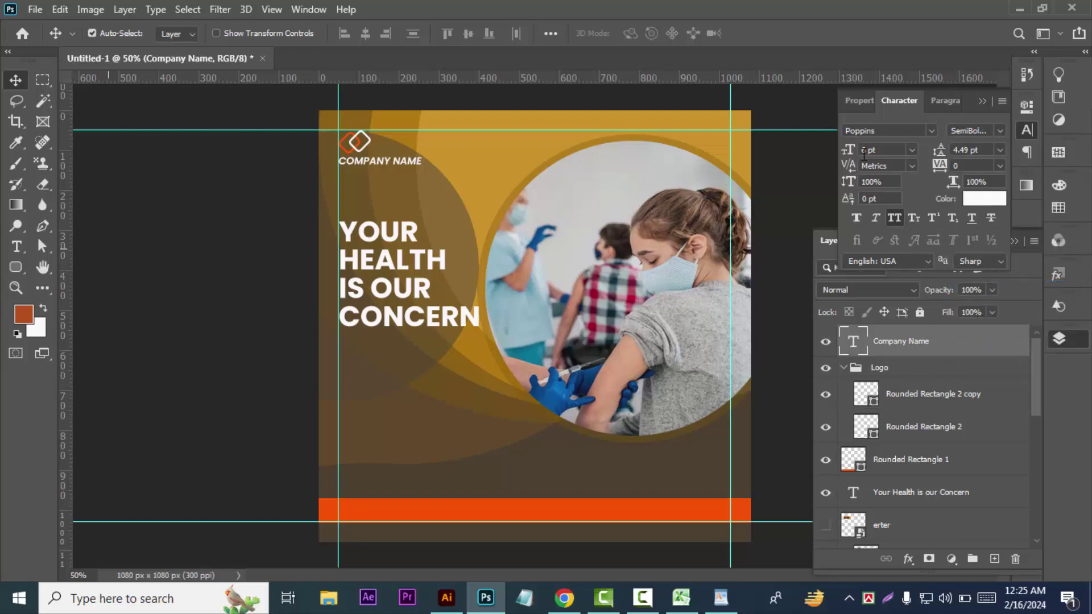
key("Down")
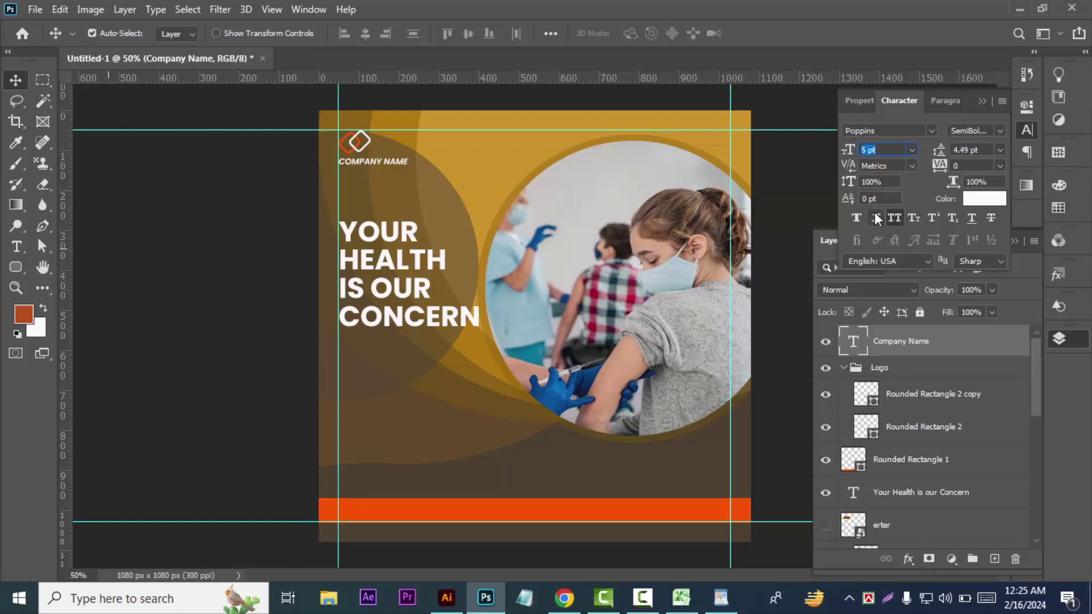
left_click(1000, 166)
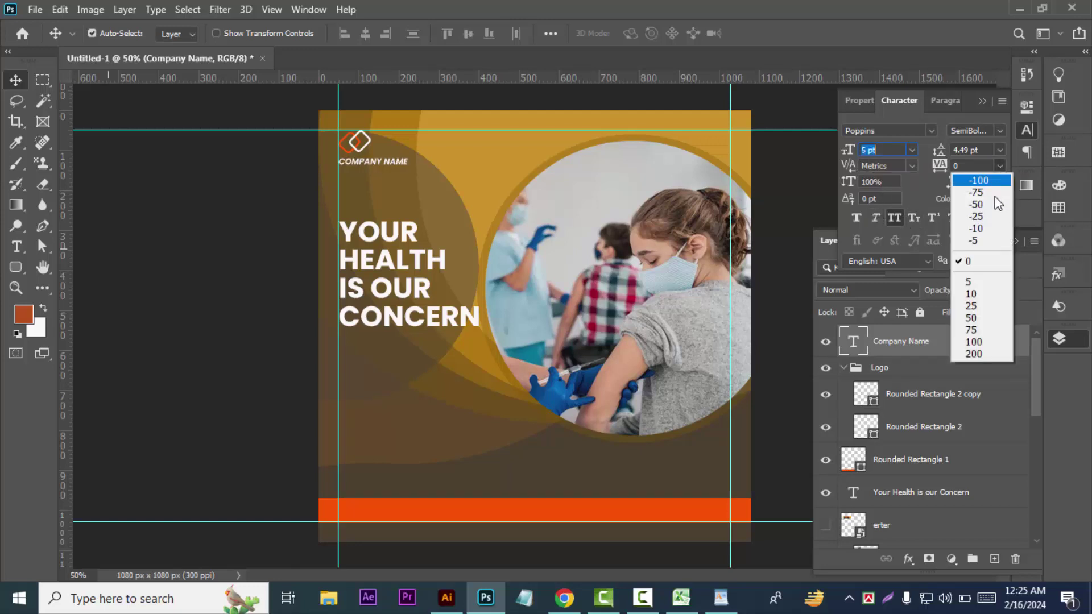
left_click(970, 317)
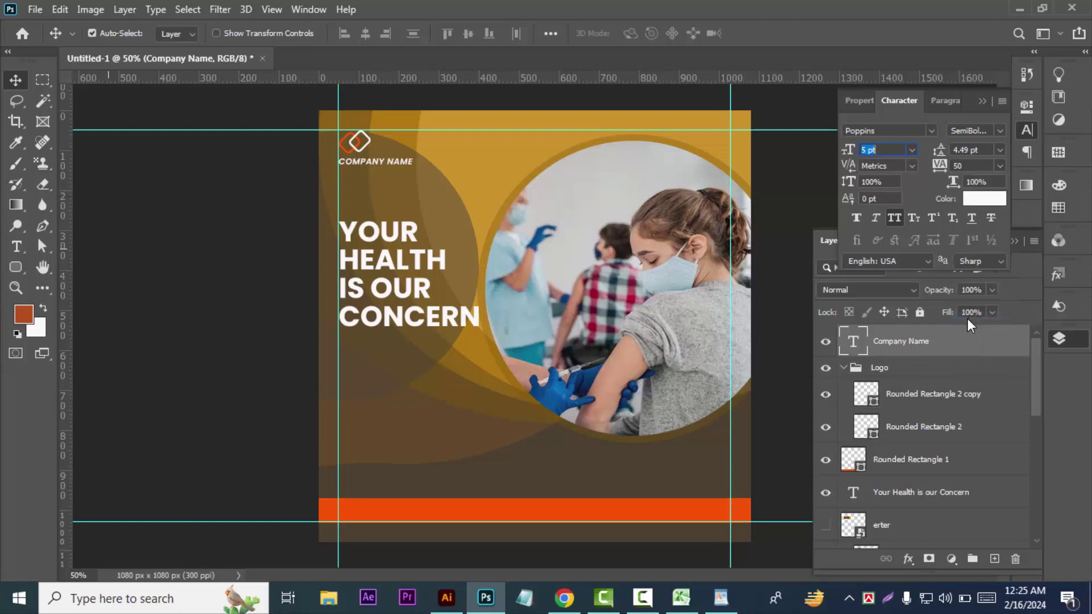
left_click(1000, 165)
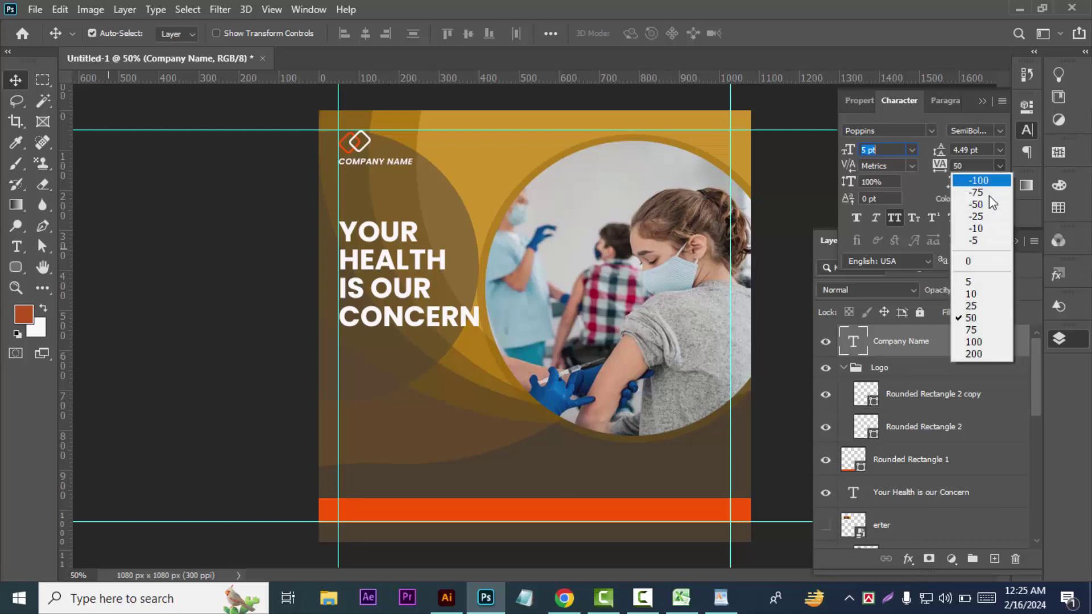
left_click(967, 340)
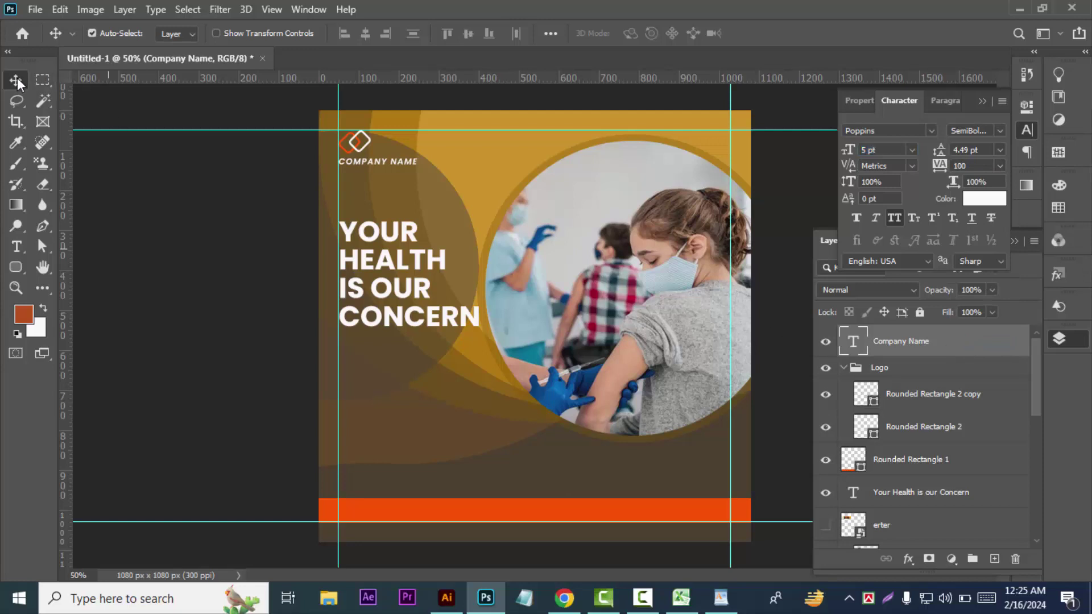
left_click(147, 199)
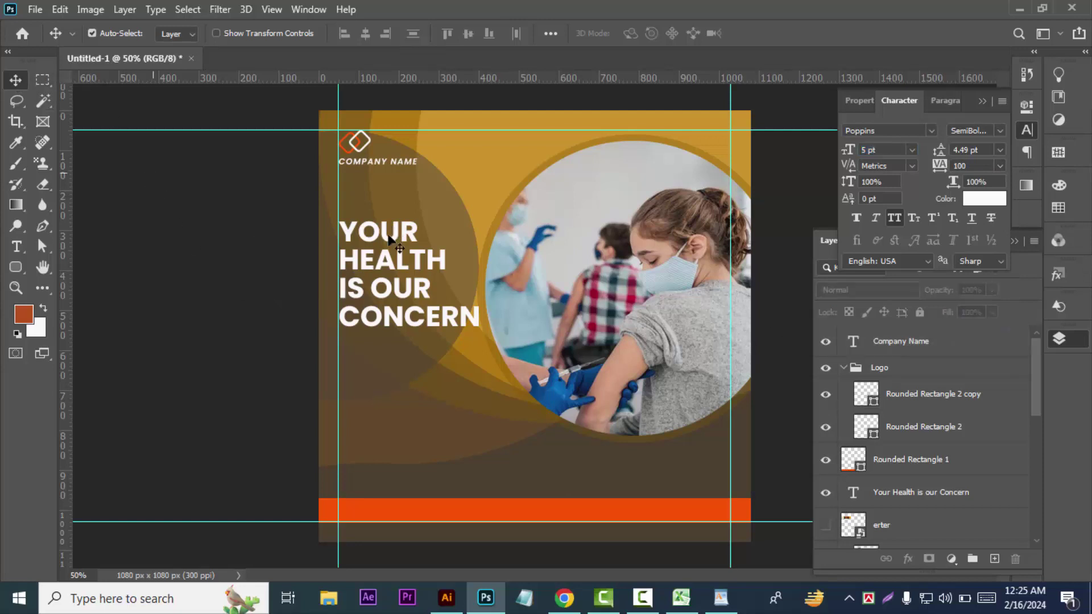
- Move the headline up about 50 px and enlarge the orange bar to about 126%
left_click_drag(388, 237, 383, 210)
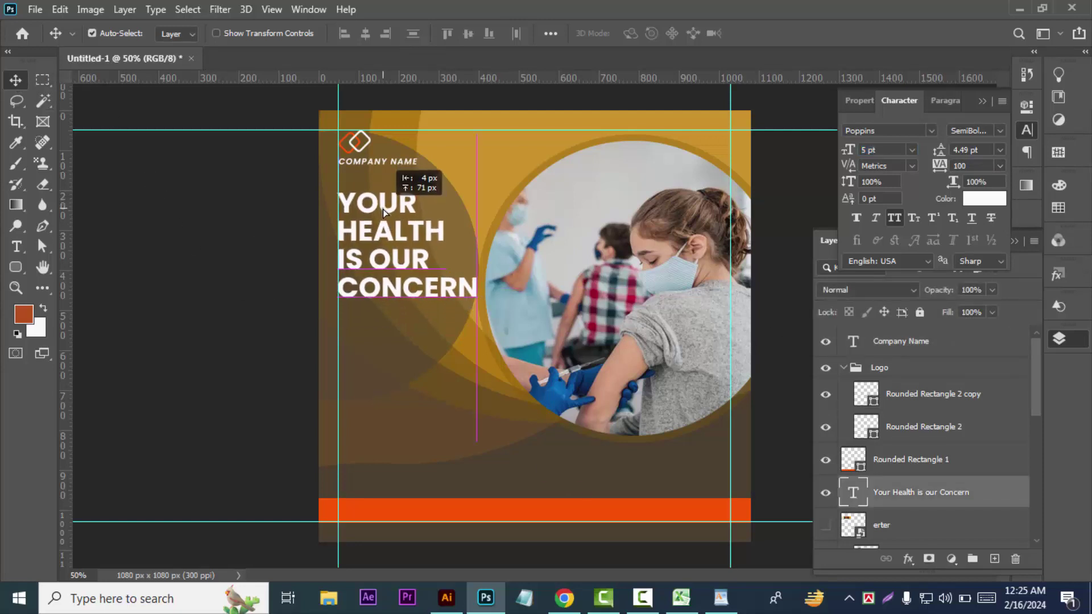
left_click(193, 361)
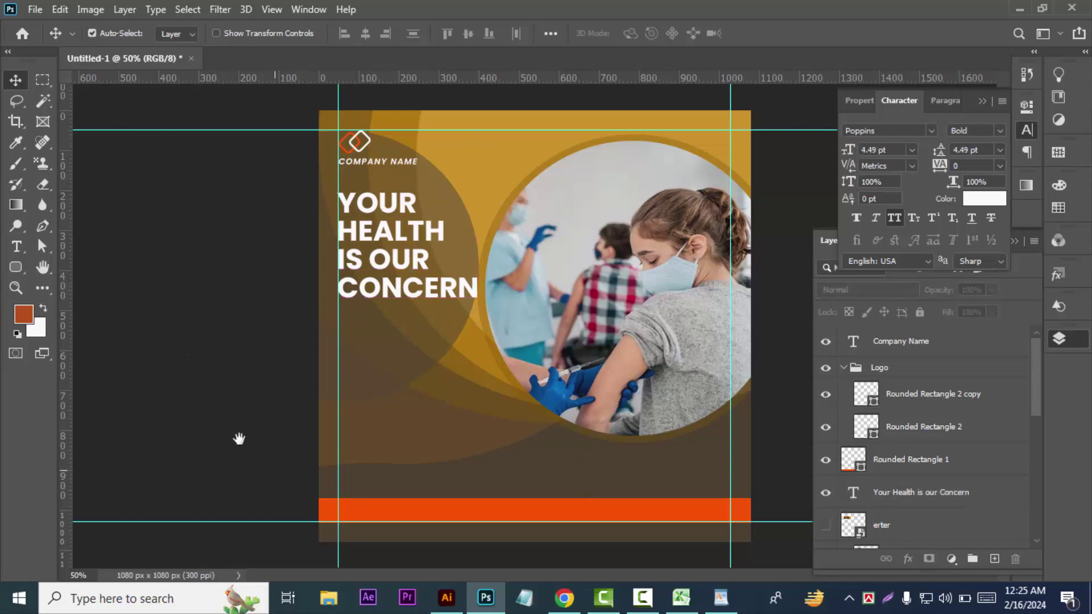
left_click(489, 518)
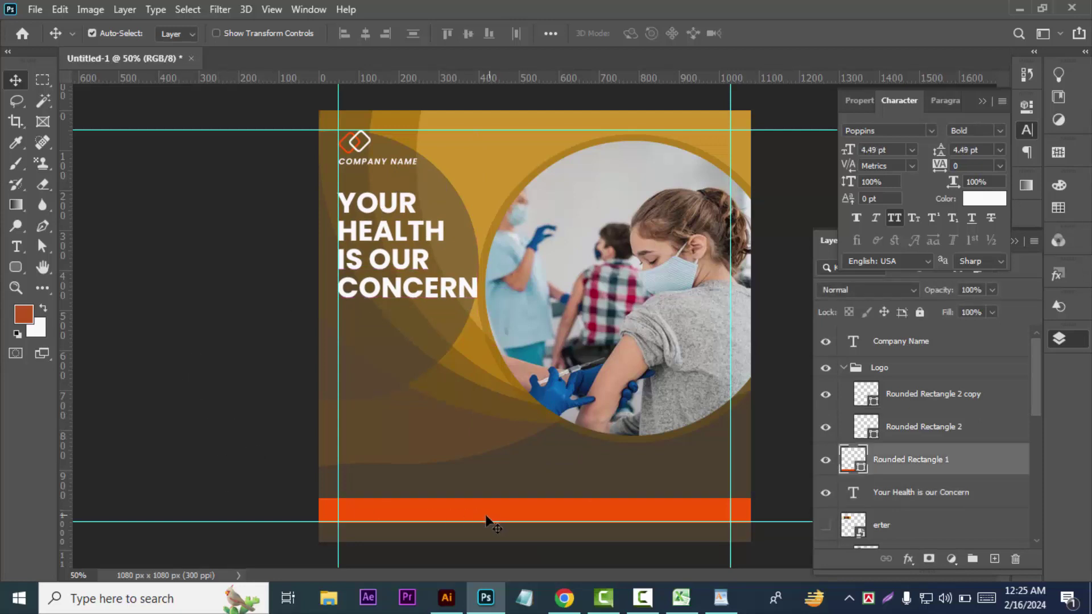
key("ctrl+t")
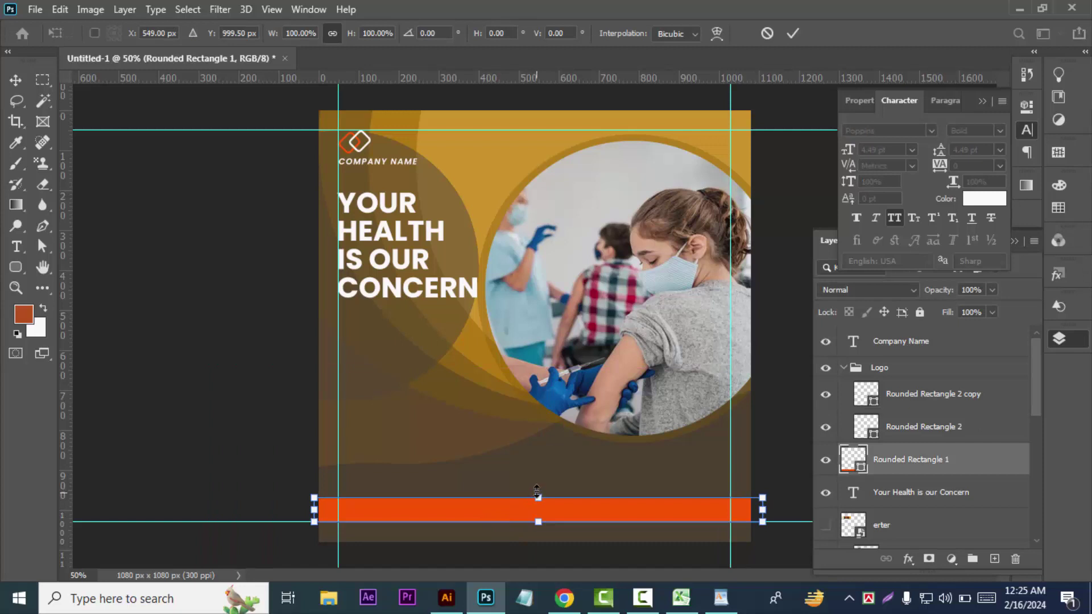
left_click_drag(537, 492, 538, 488)
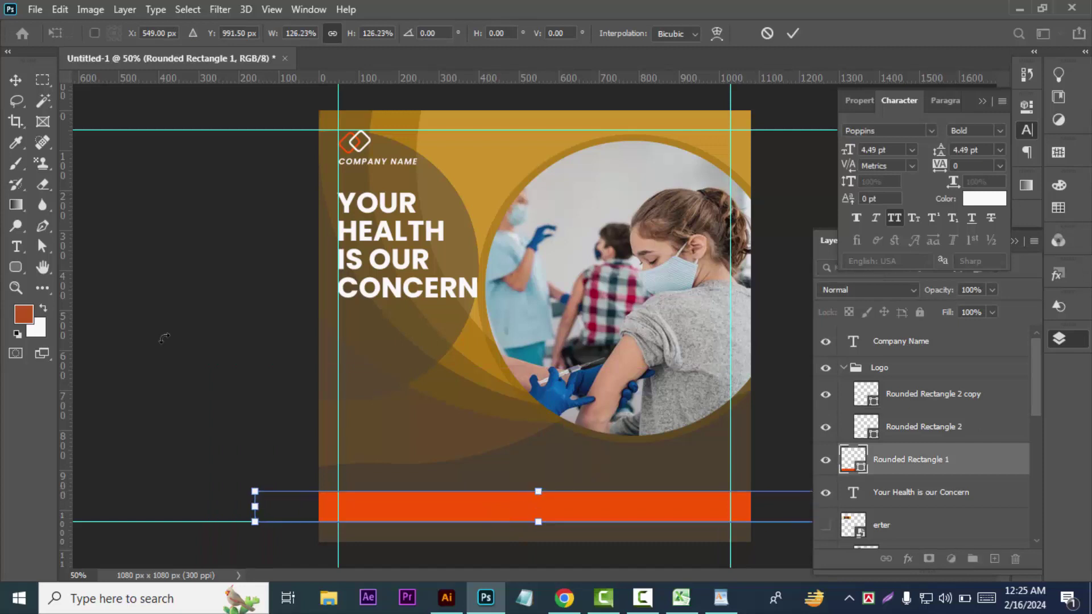
key("Return")
- Copy the 'Get Appointment' line from the WordPad notes
left_click(721, 597)
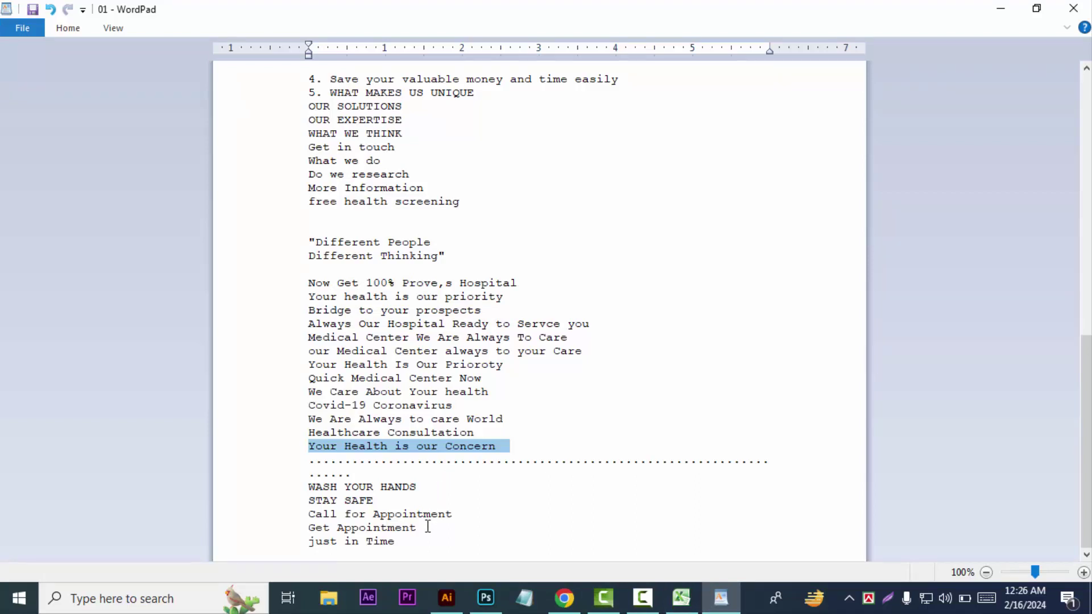
left_click_drag(423, 527, 309, 530)
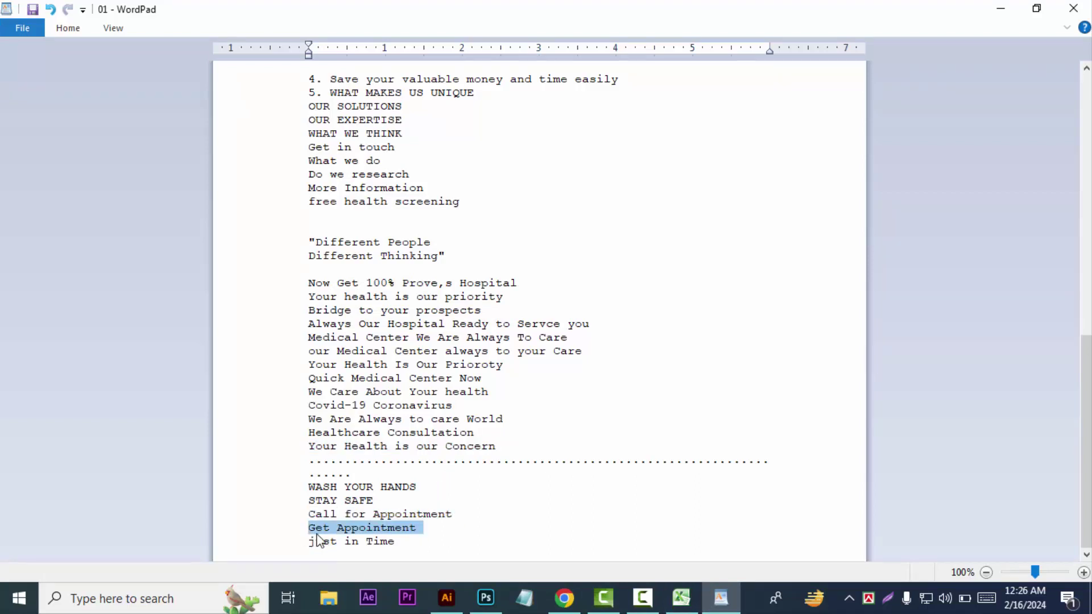
left_click(1000, 9)
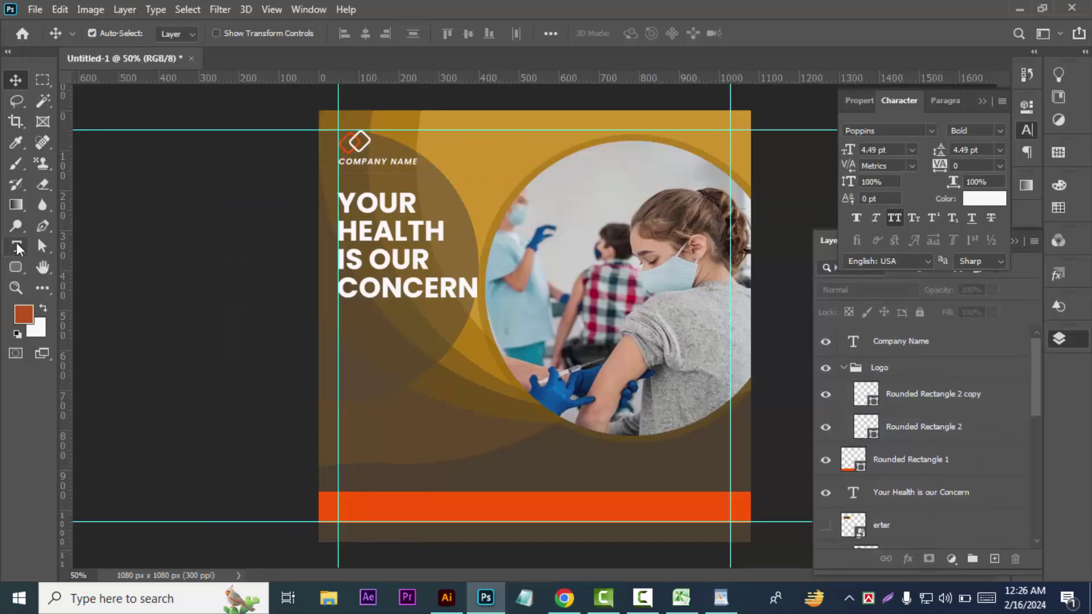
- Paste 'GET APPOINTMENT' as new text below the headline and draw a rectangle beneath it
left_click(490, 461)
type("GET APPOINTMENT")
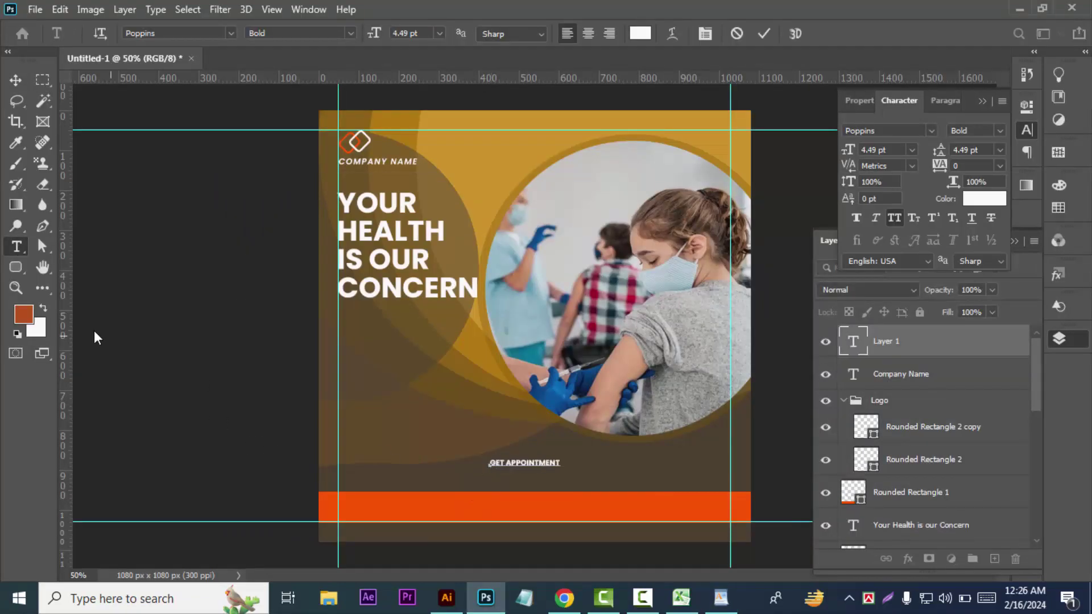
left_click(16, 79)
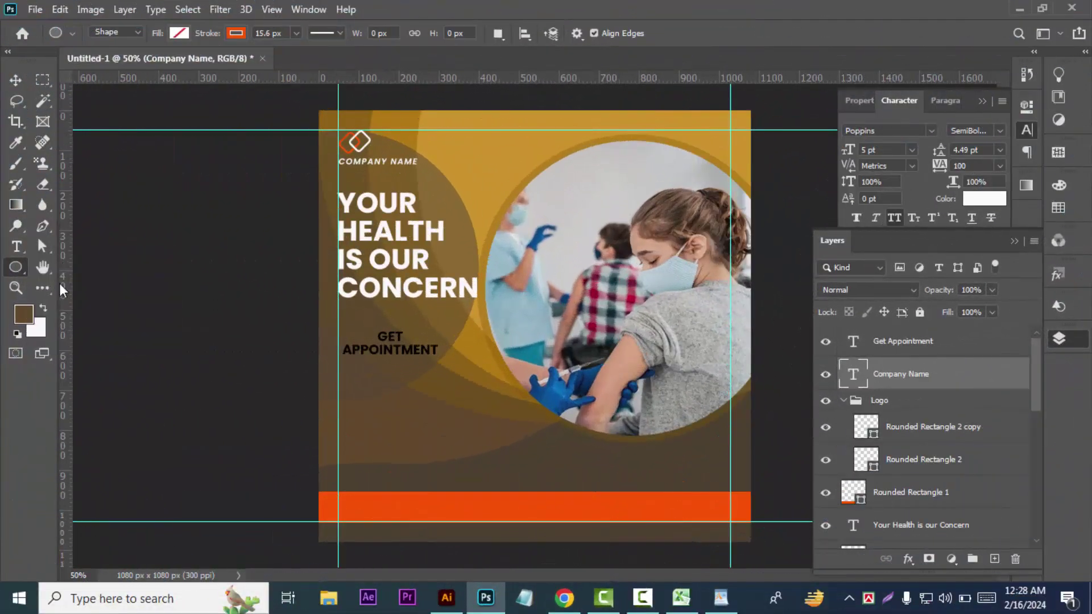
key("shift+u")
left_click_drag(306, 366, 507, 387)
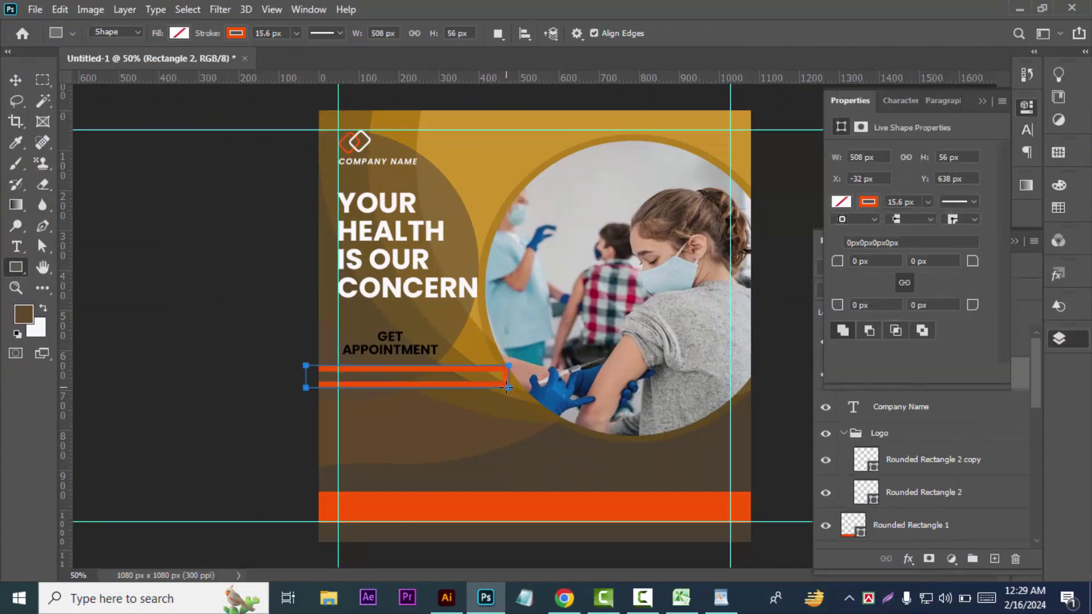
- Give the new rectangle no outline and a white fill
left_click(233, 33)
left_click(142, 63)
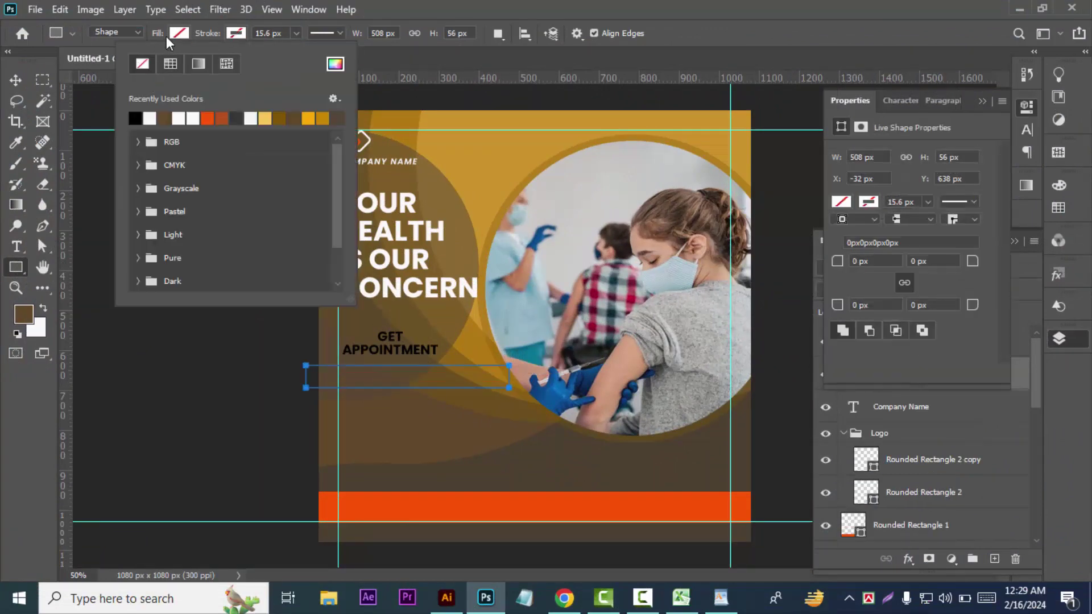
left_click(179, 33)
left_click(194, 116)
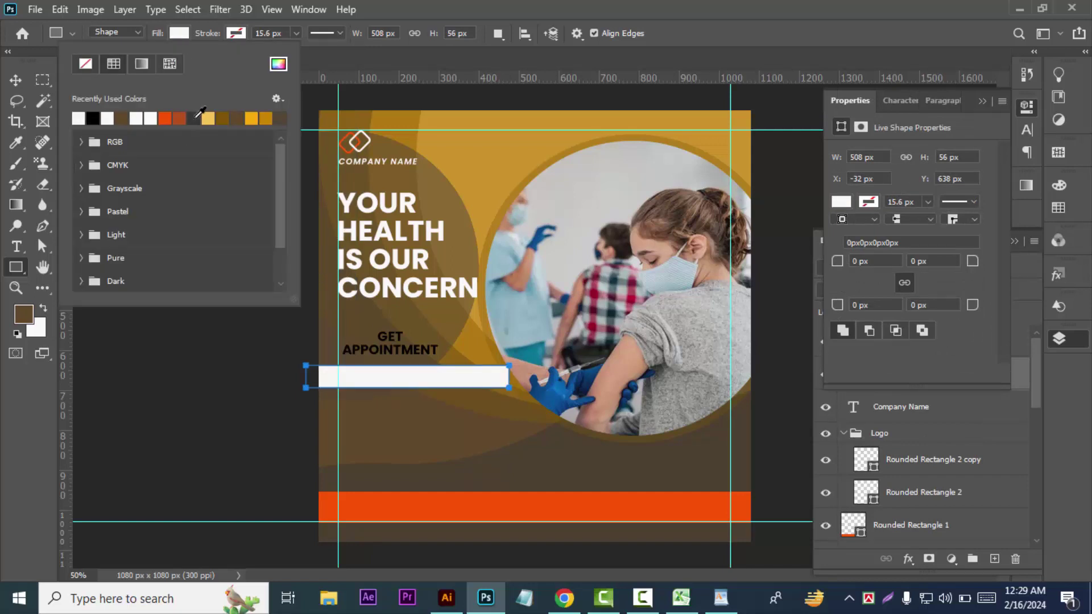
left_click(15, 80)
left_click(129, 300)
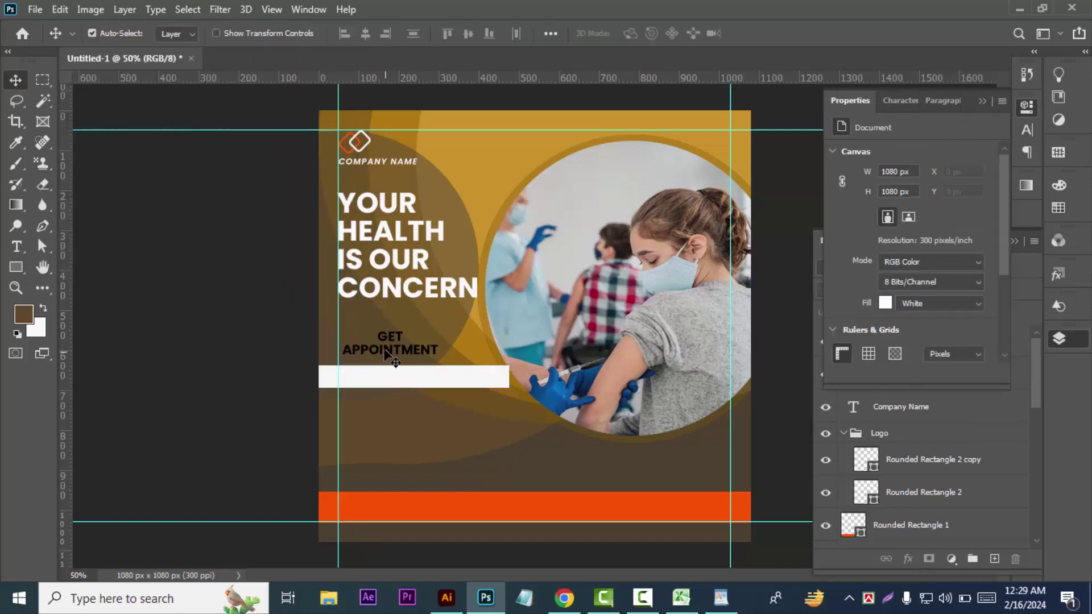
- Move GET APPOINTMENT onto the white bar, joined onto a single line
left_click_drag(392, 350, 396, 382)
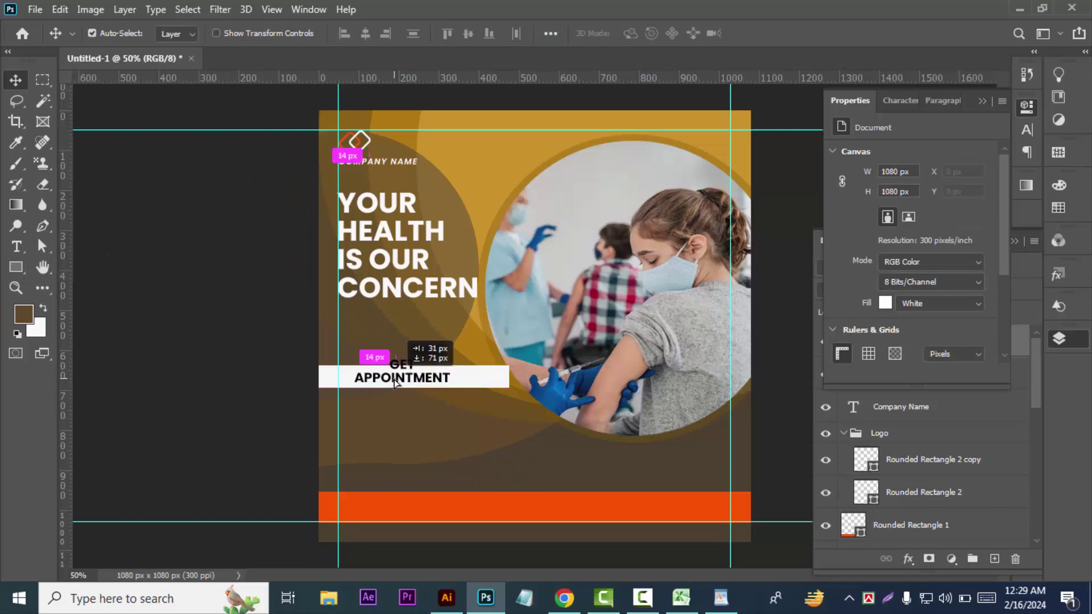
left_click(16, 246)
left_click(351, 377)
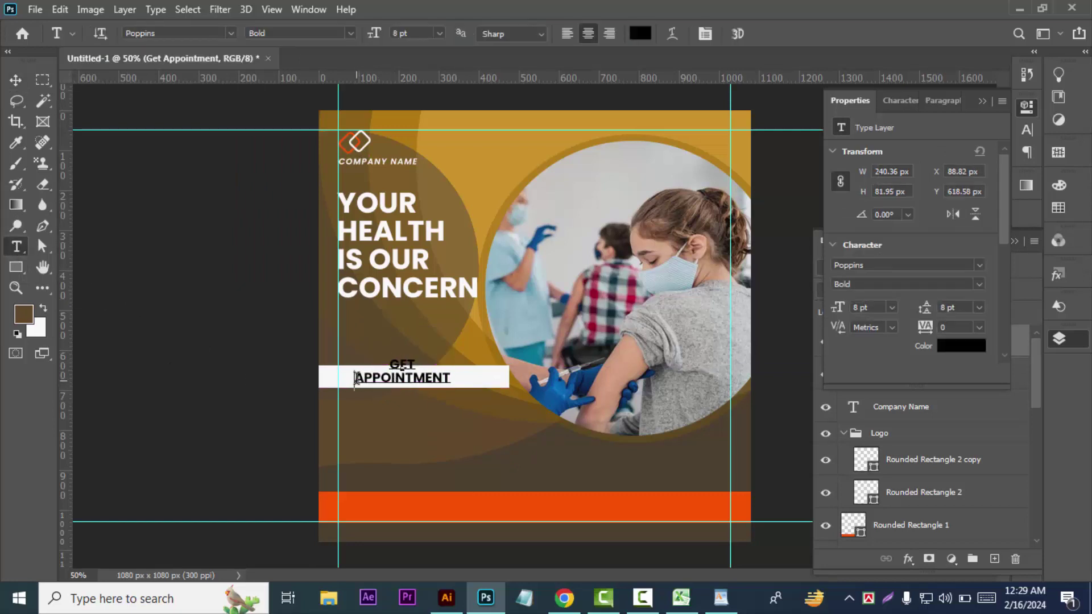
key("BackSpace")
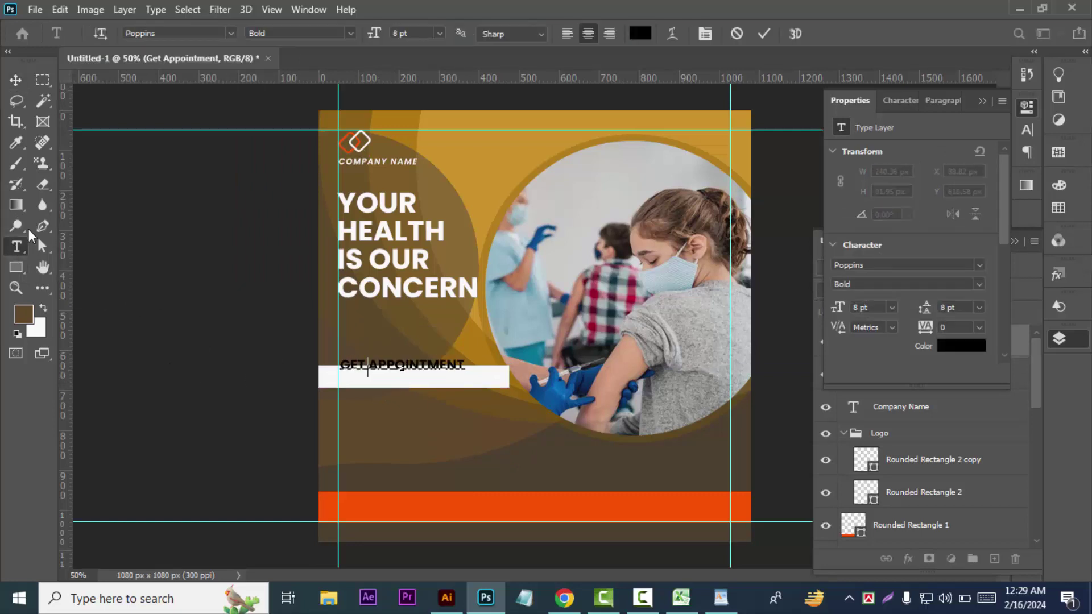
left_click(15, 79)
left_click_drag(422, 368, 411, 381)
left_click(975, 415)
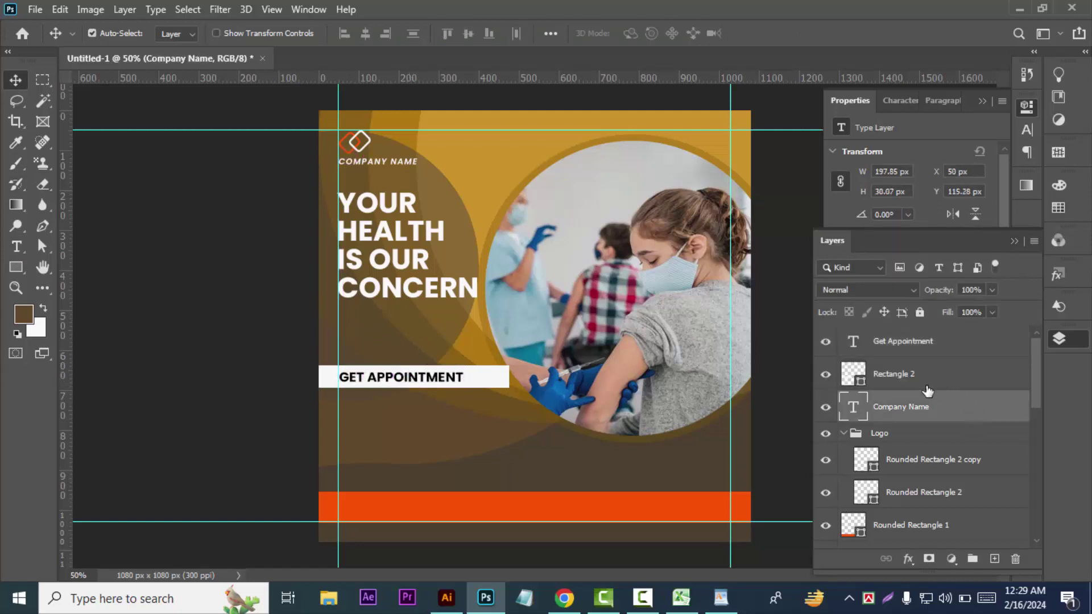
- Move the Company Name layer into the Logo group
left_click(844, 435)
left_click_drag(892, 407, 899, 430)
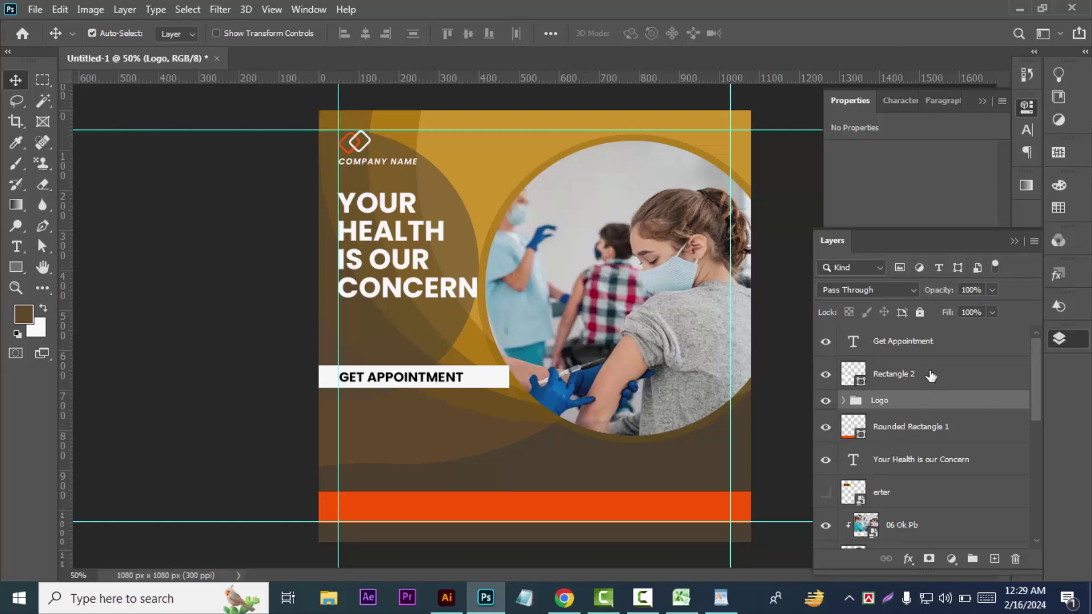
scroll(955, 504, "down", 1)
scroll(954, 505, "down", 3)
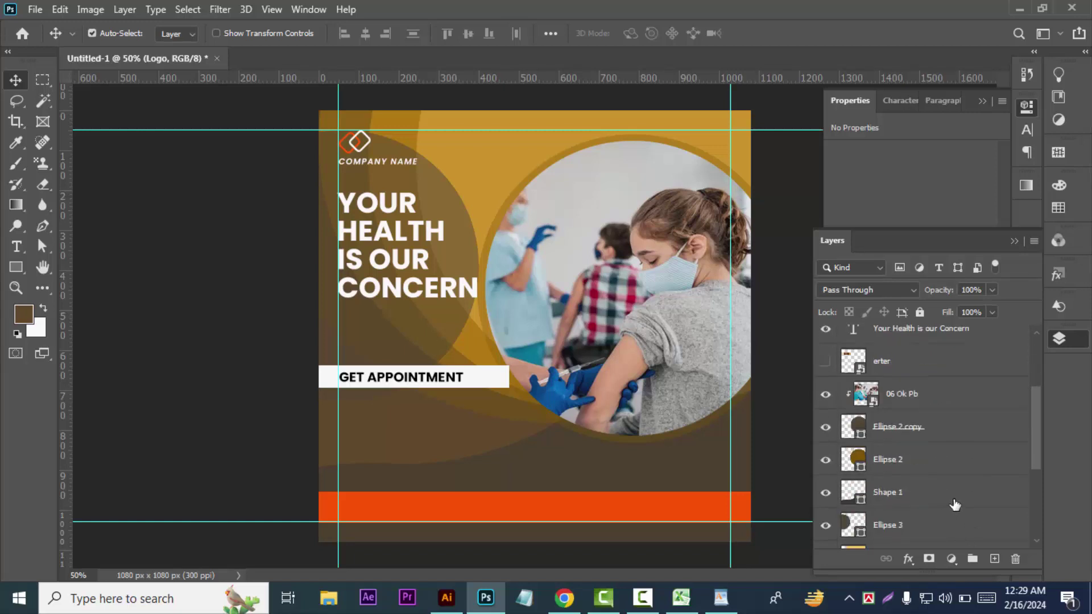
scroll(954, 505, "down", 2)
- Change the Shape 1 wave's fill from dark brown to light gray
left_click(933, 459)
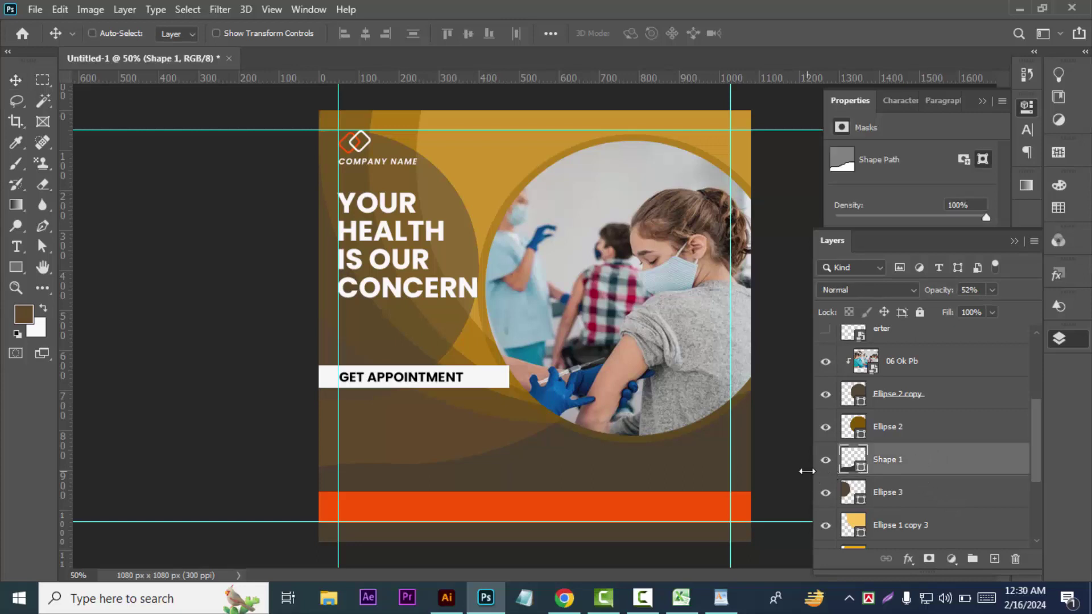
key("ctrl+t")
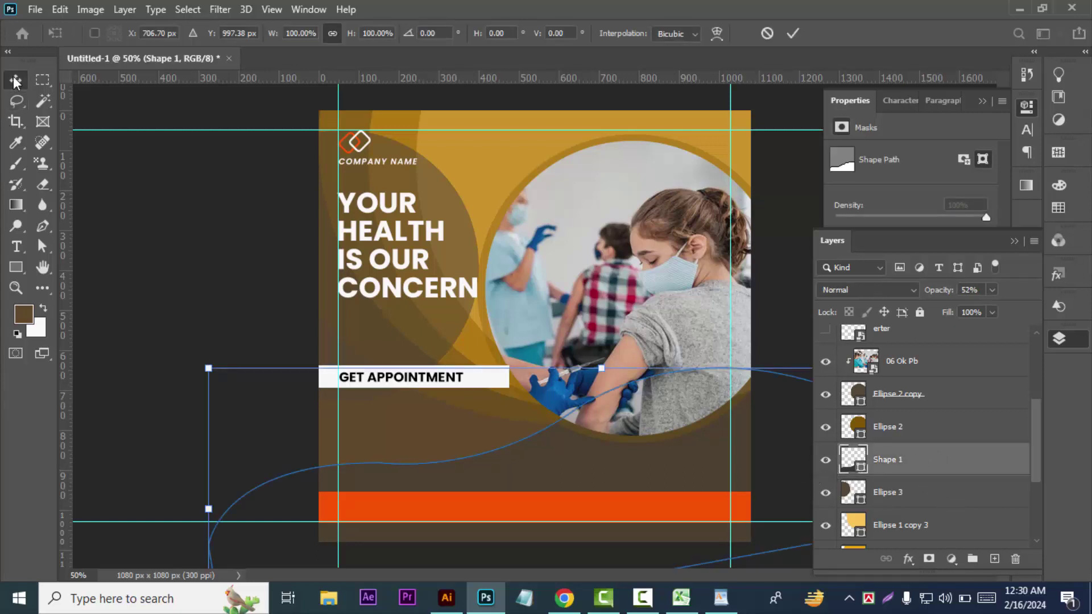
left_click(15, 79)
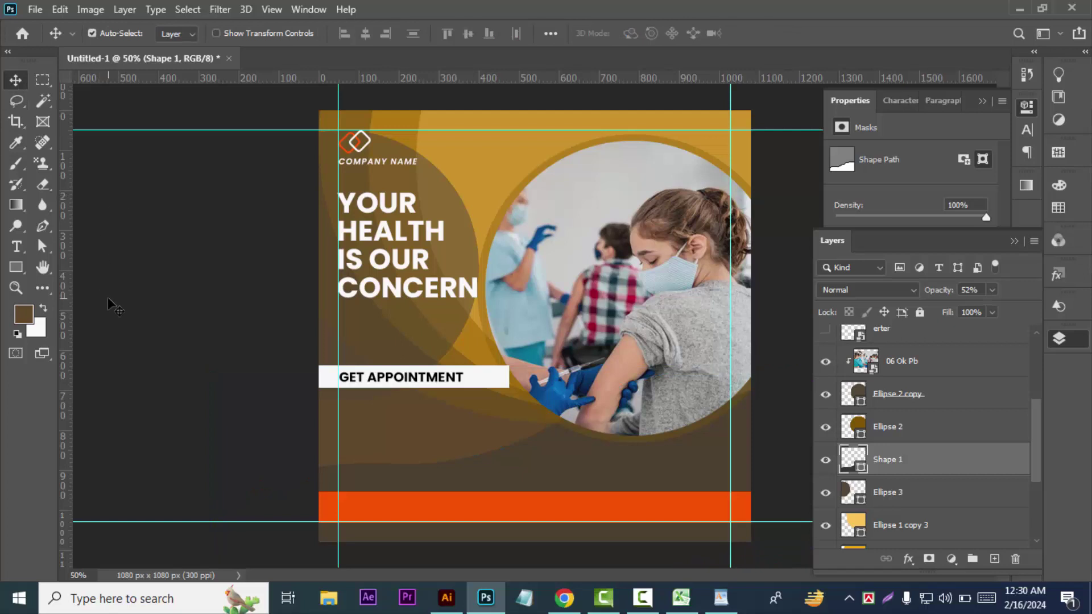
left_click(17, 269)
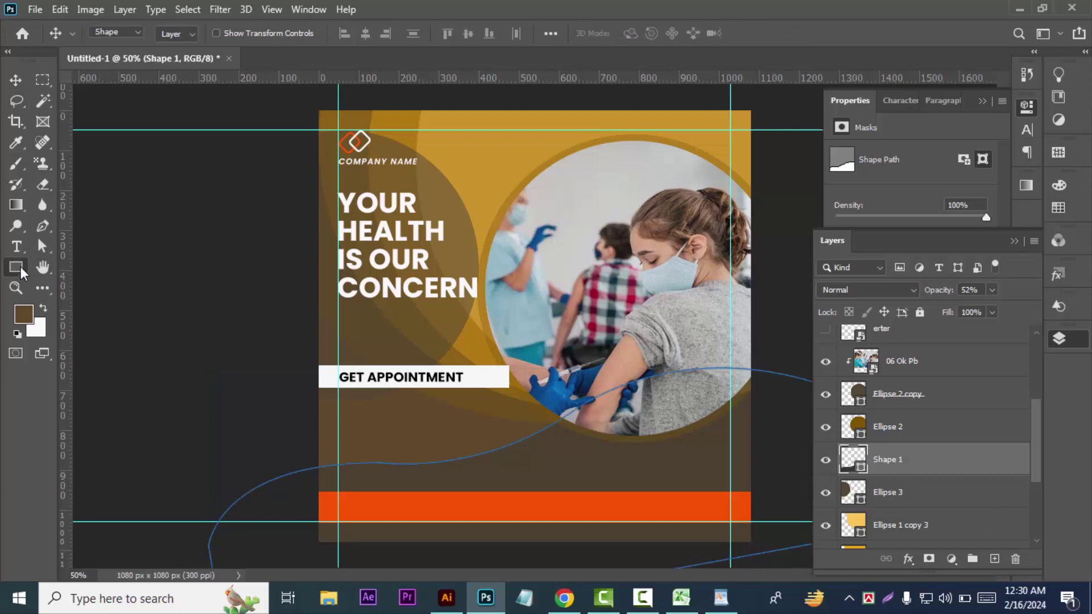
left_click(180, 33)
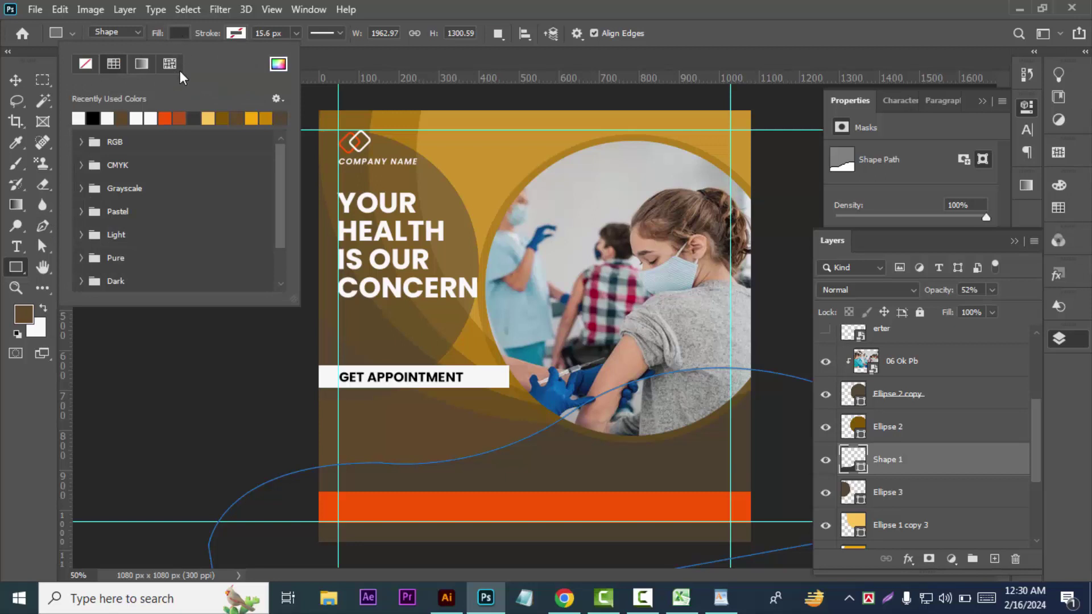
left_click(278, 63)
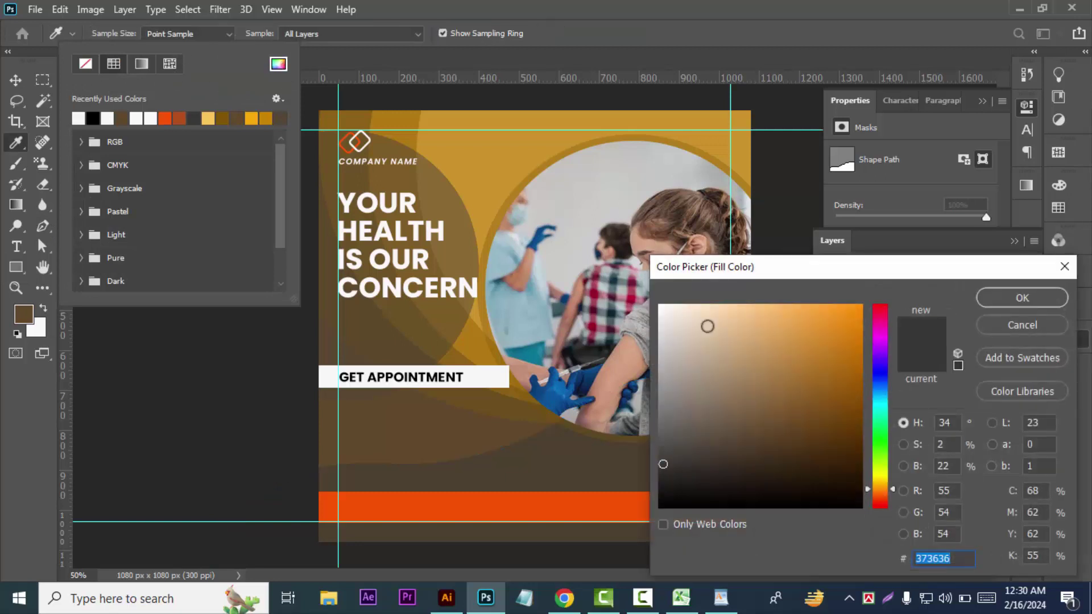
left_click(662, 380)
left_click(990, 302)
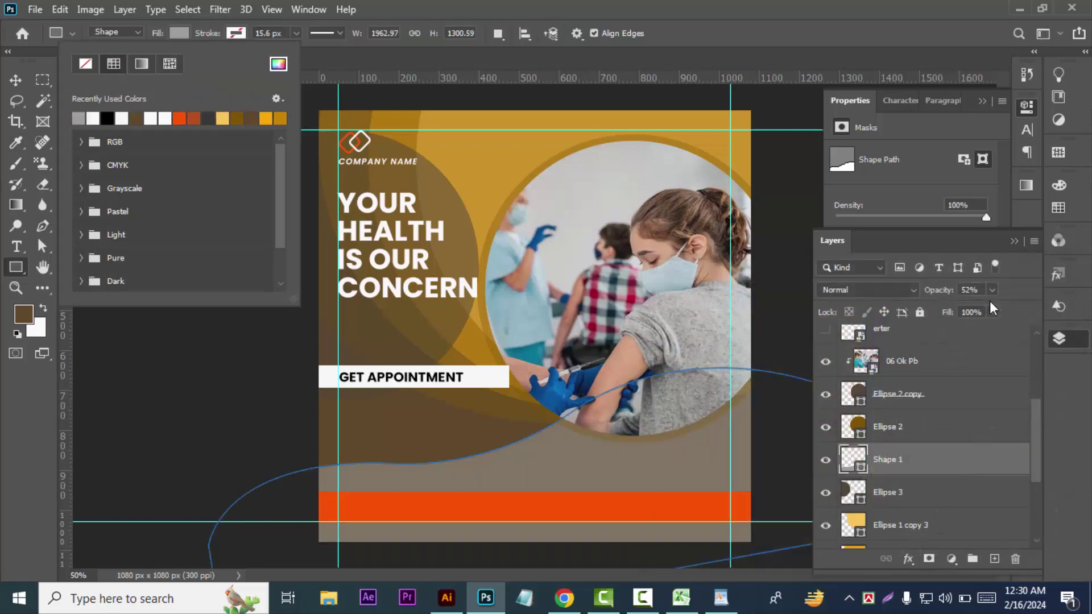
left_click(15, 80)
left_click(211, 373)
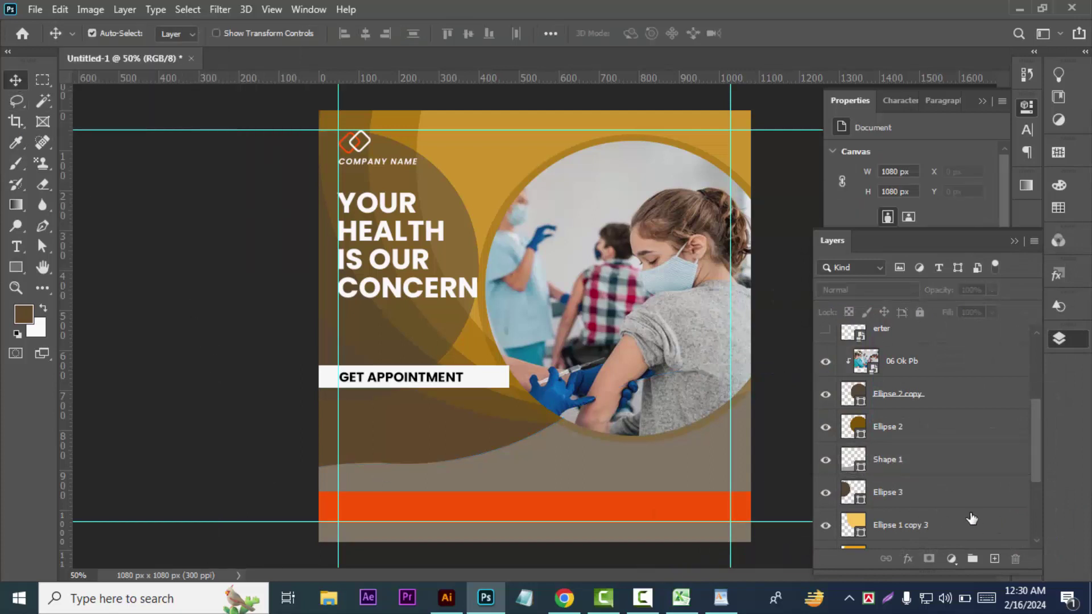
left_click(933, 427)
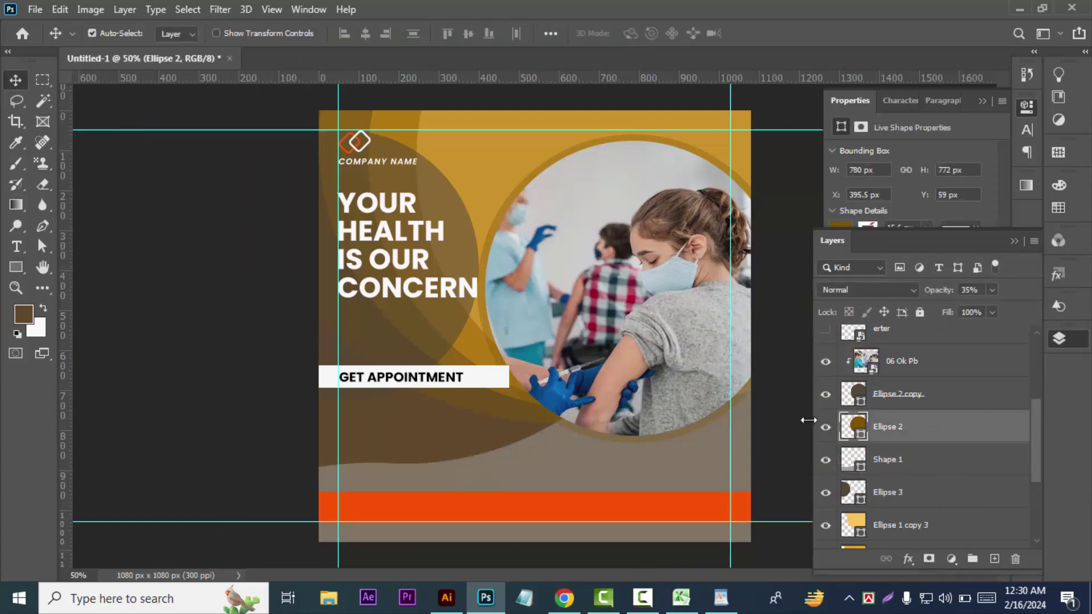
left_click(826, 426)
left_click(220, 10)
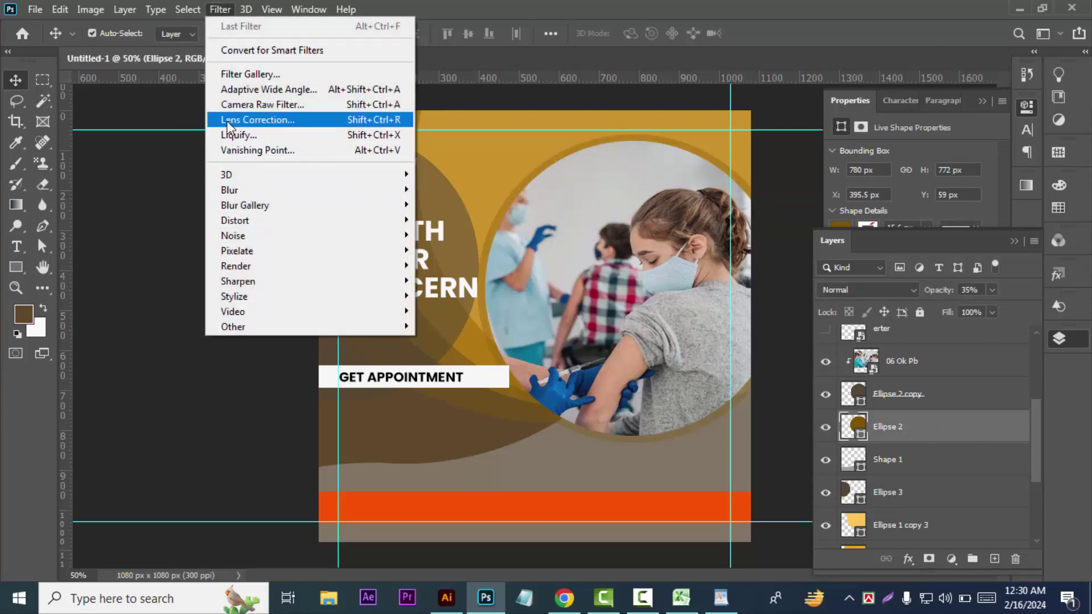
right_click(858, 426)
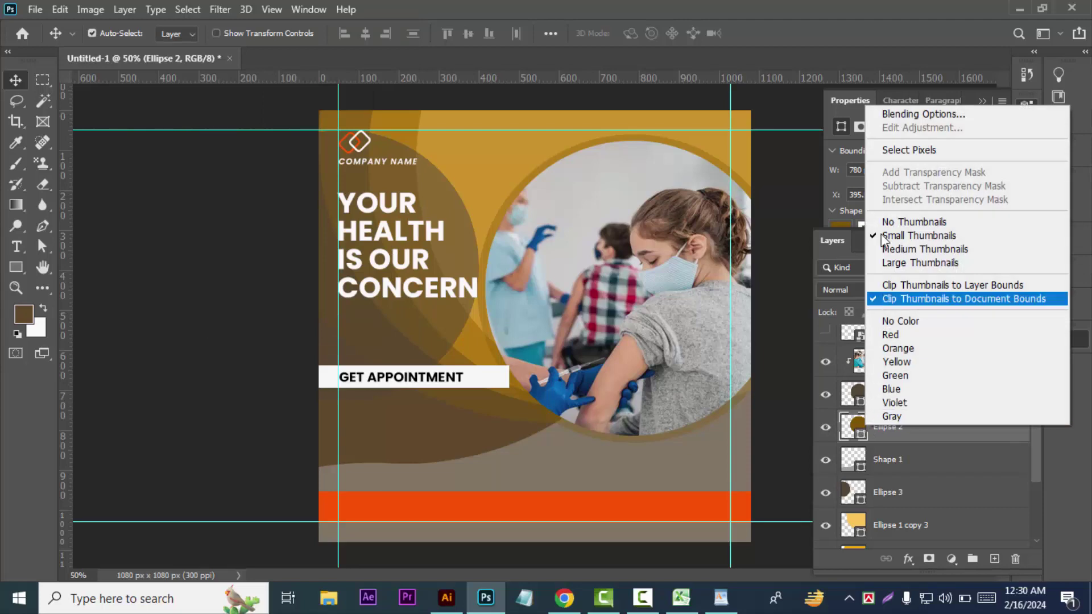
left_click(889, 108)
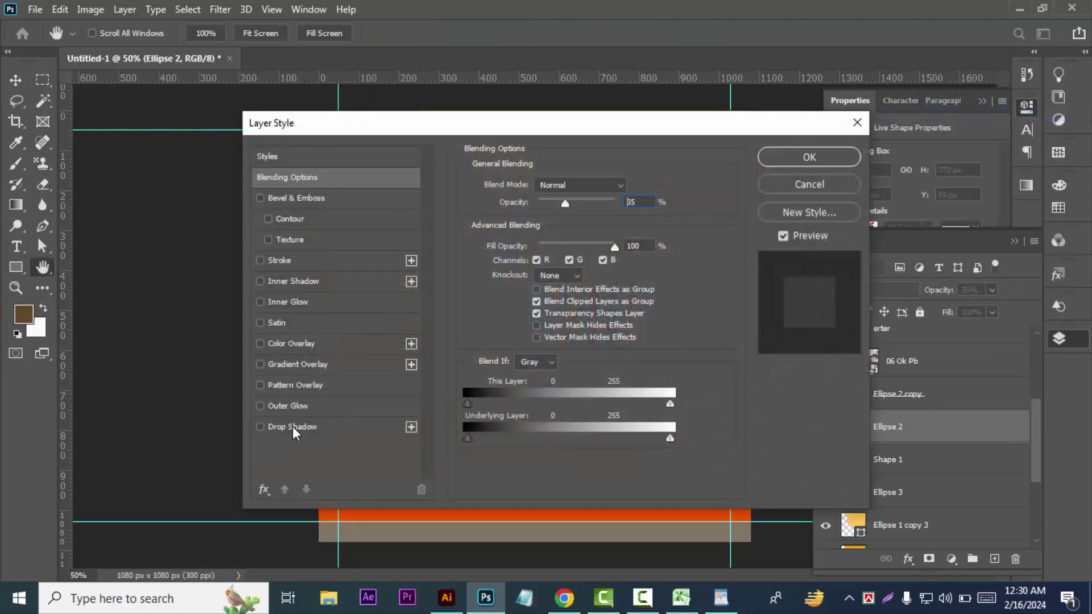
left_click(292, 427)
mouse_move(573, 126)
left_mouse_down()
mouse_move(239, 79)
mouse_move(168, 121)
left_mouse_up()
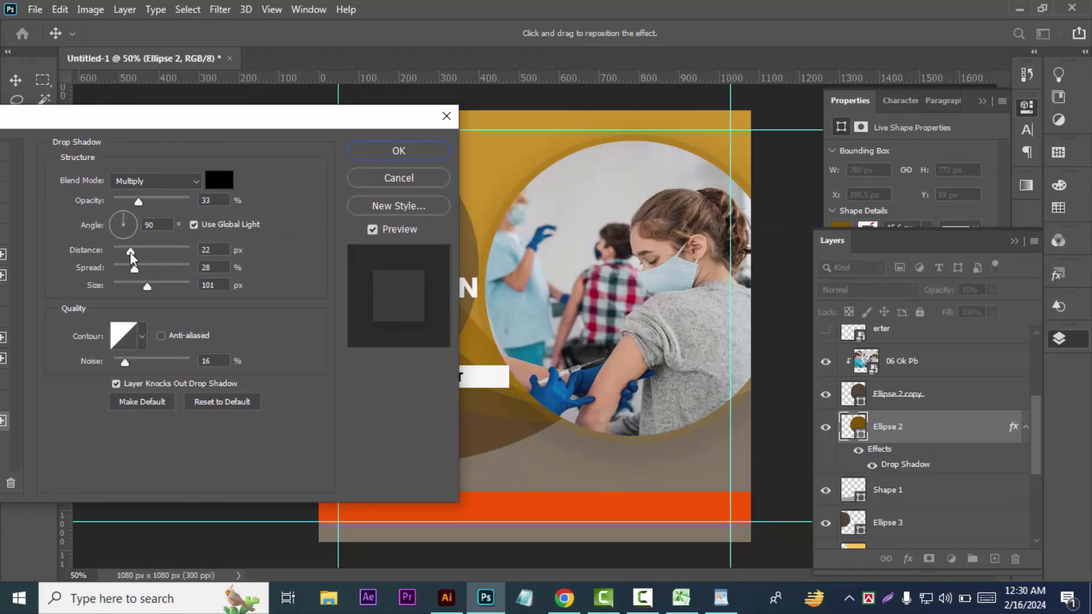
left_click_drag(130, 251, 120, 248)
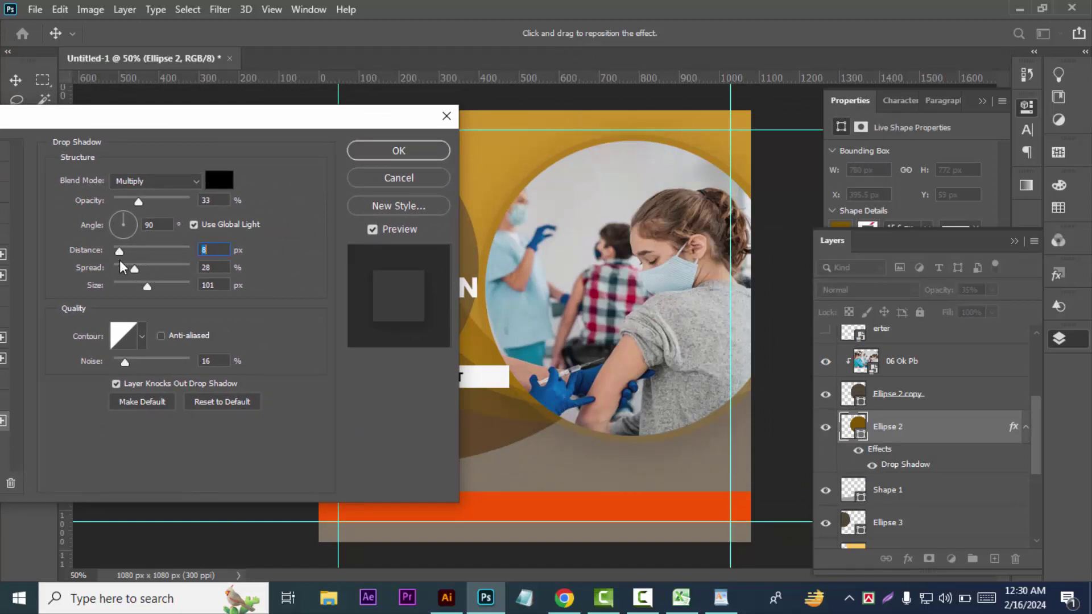
left_click_drag(124, 362, 122, 361)
mouse_move(146, 286)
left_mouse_down()
mouse_move(123, 287)
mouse_move(133, 292)
left_mouse_up()
left_click_drag(134, 203, 163, 202)
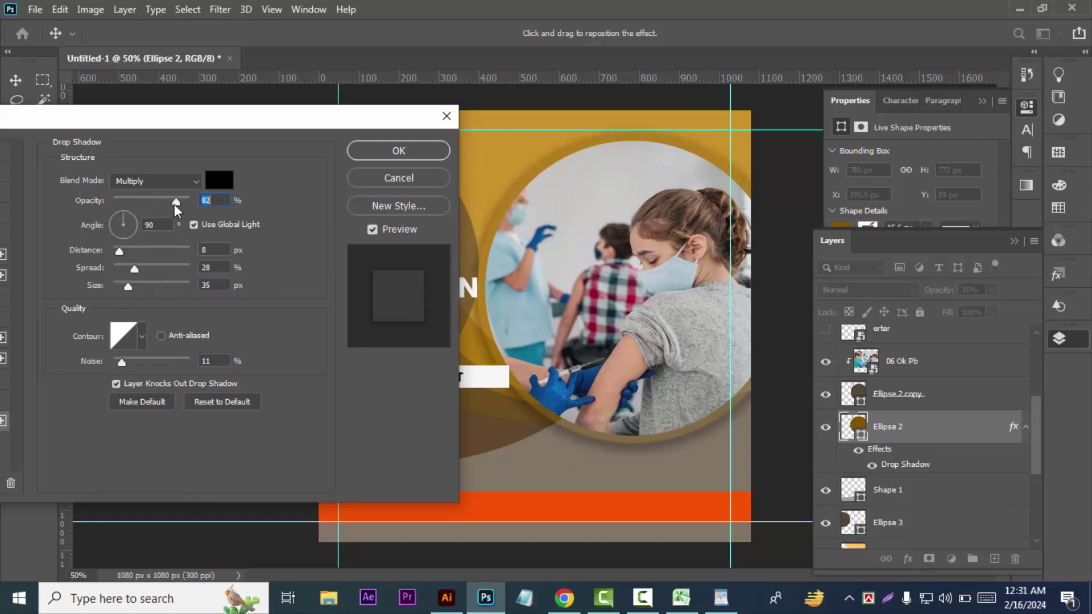
left_click(196, 181)
left_click(162, 193)
left_click_drag(127, 265, 125, 283)
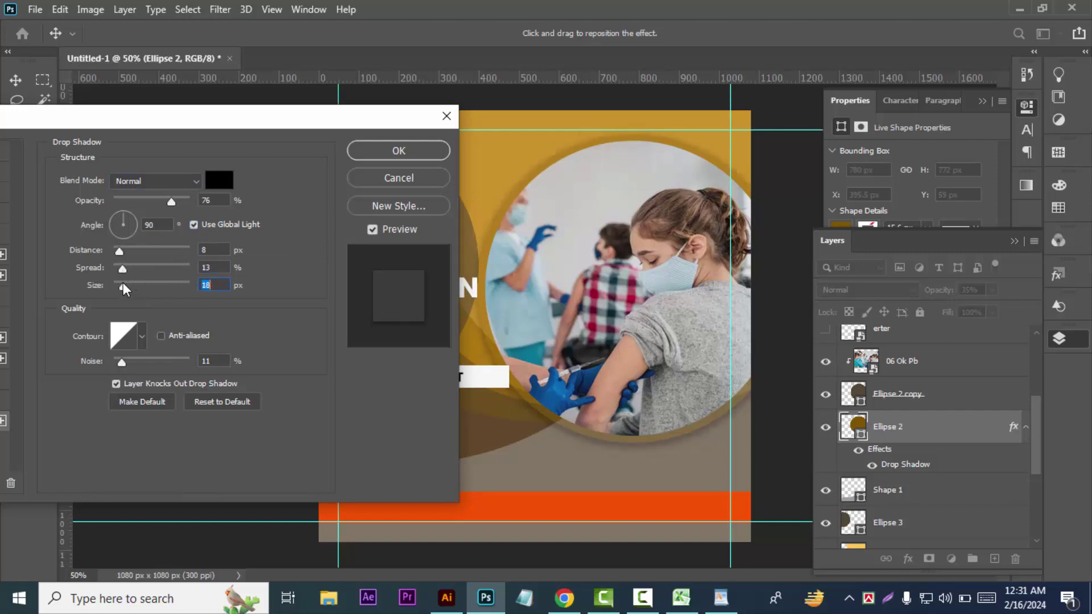
left_click_drag(155, 202, 143, 208)
left_click(390, 154)
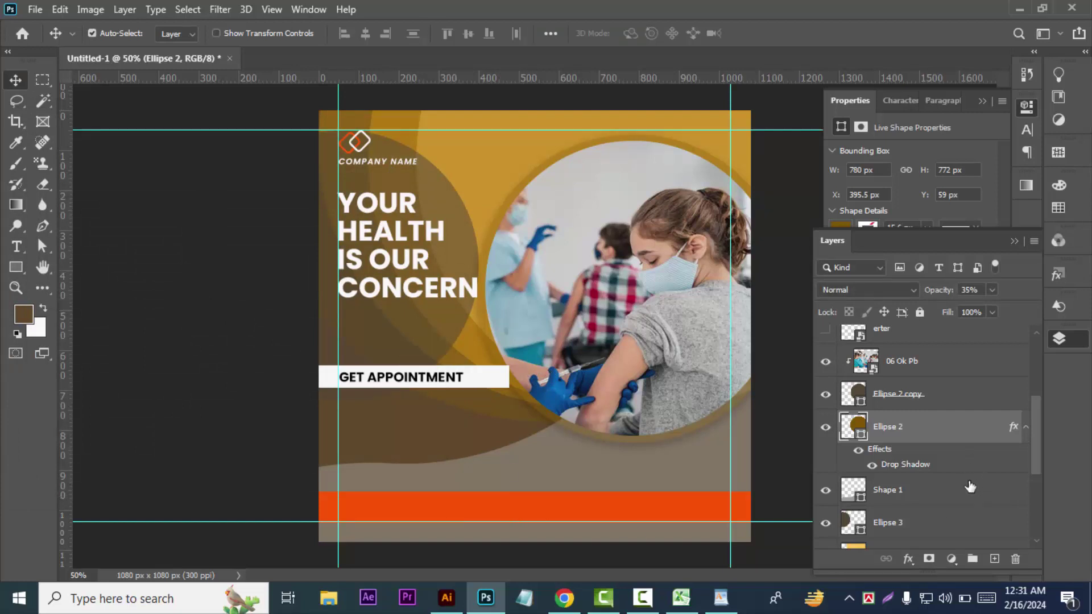
left_click(825, 426)
left_click(872, 466)
left_click(871, 465)
right_click(952, 467)
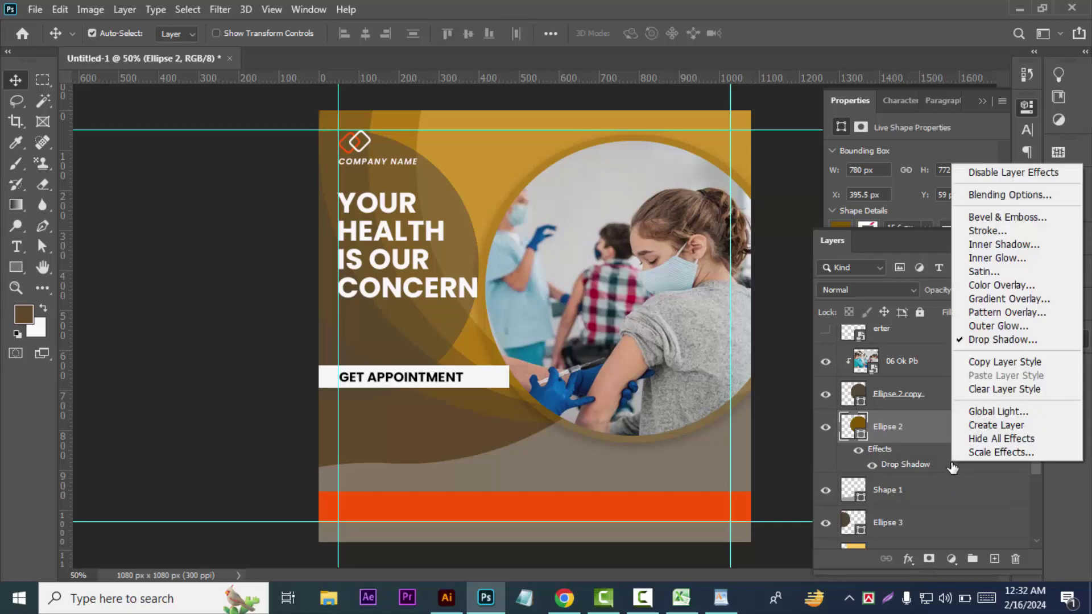
left_click(963, 343)
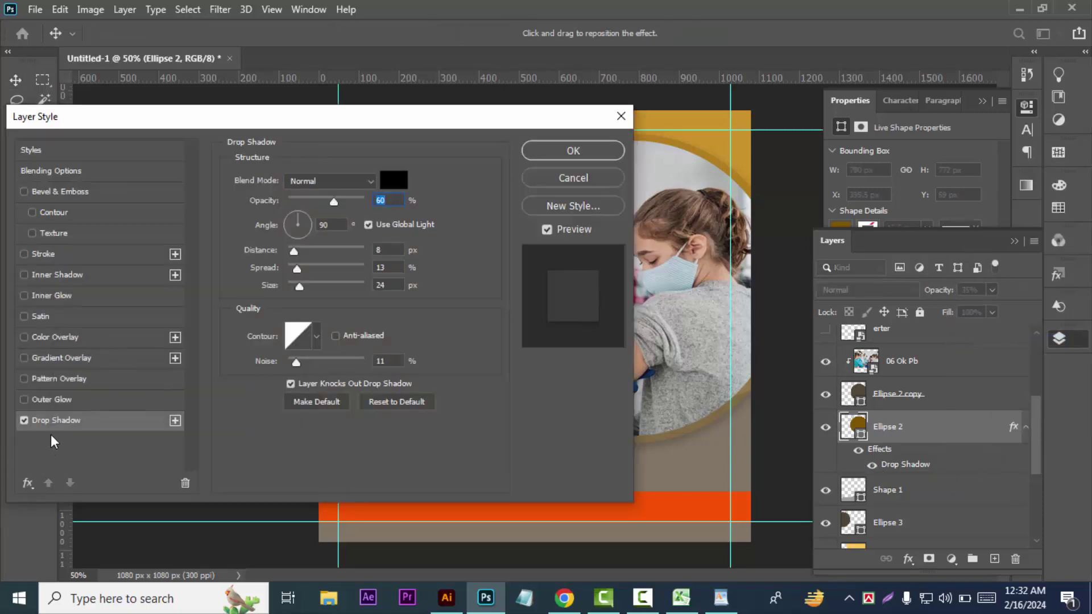
left_click(24, 420)
left_click(573, 156)
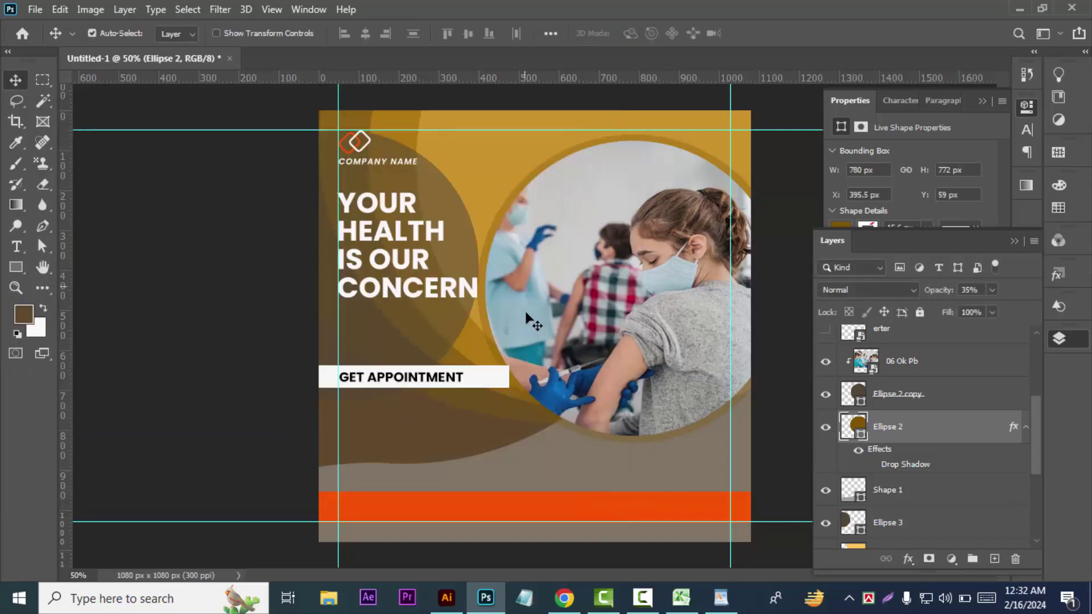
right_click(968, 470)
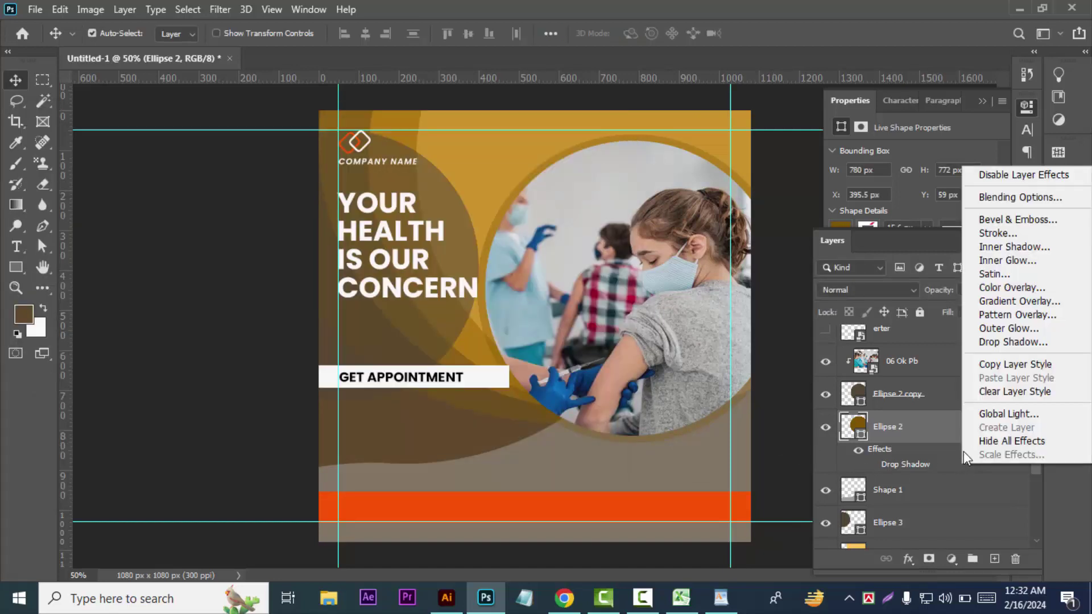
left_click(976, 391)
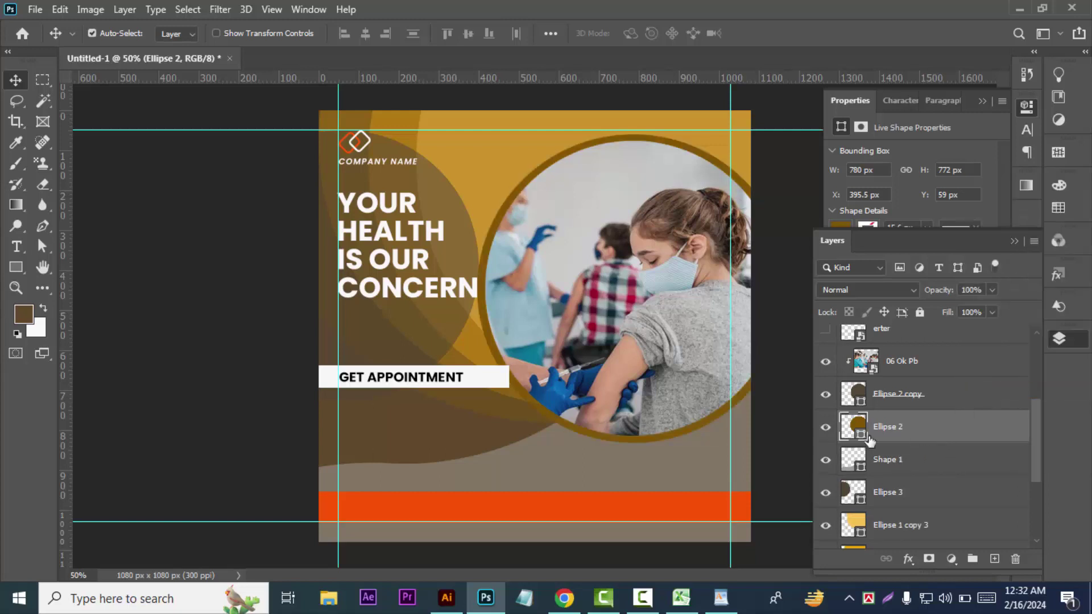
left_click(824, 428)
left_click(991, 289)
left_click_drag(956, 311, 942, 313)
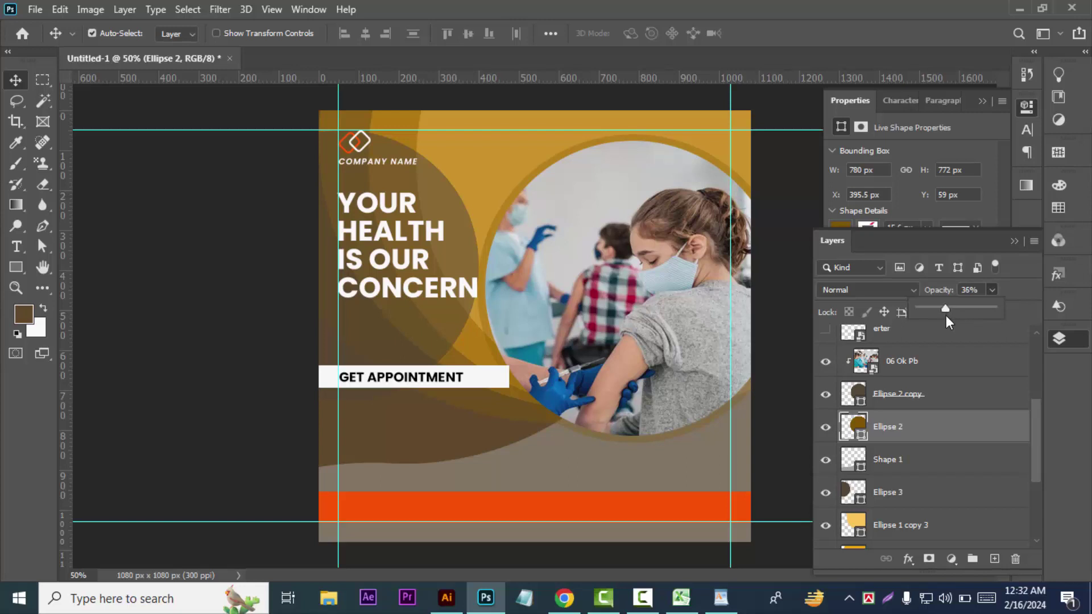
- Move the Rectangle 2 button layer below Ellipse 1, just above the BG group
left_click(795, 449)
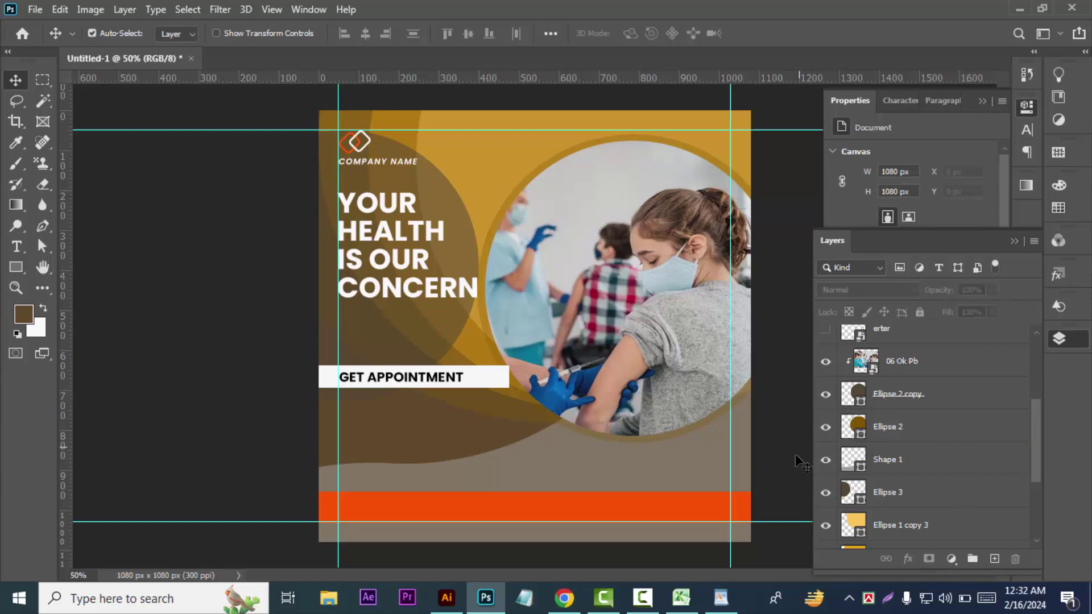
scroll(909, 380, "up", 4)
scroll(928, 369, "up", 1)
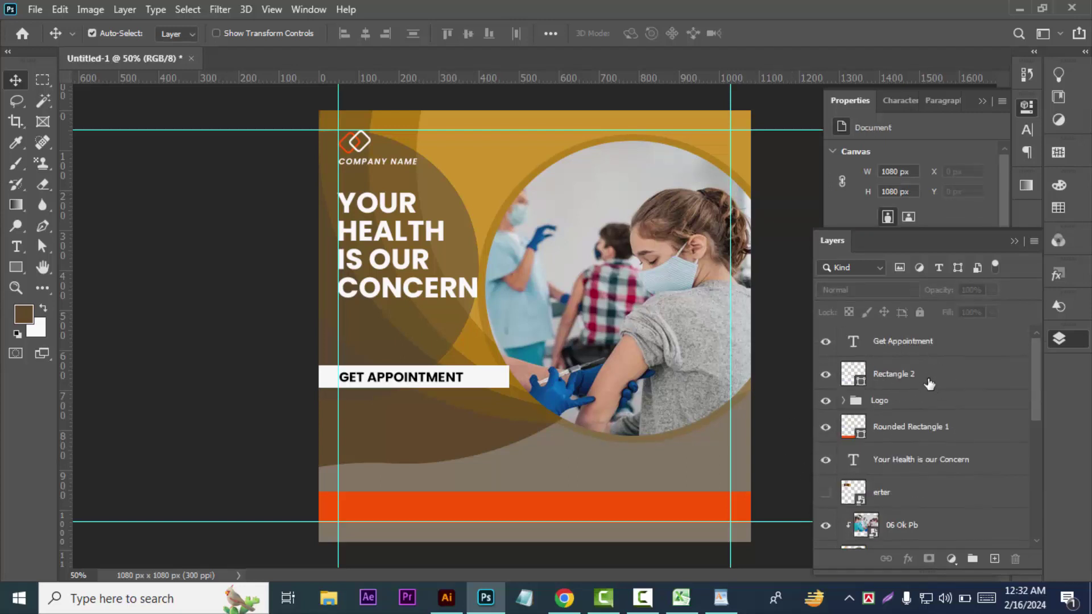
left_click(926, 379)
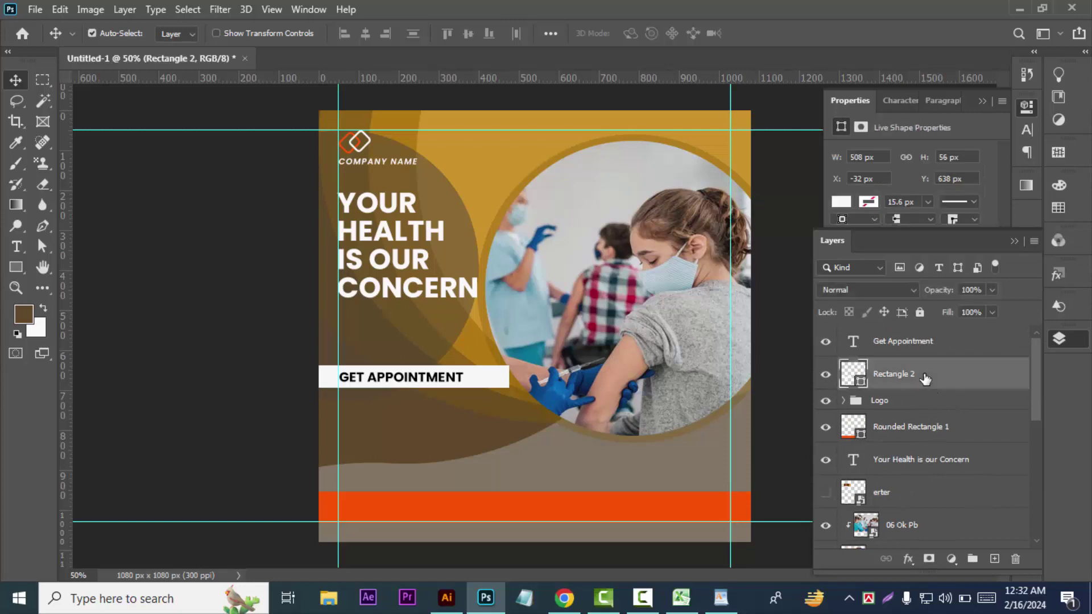
mouse_move(926, 379)
left_mouse_down()
mouse_move(914, 534)
mouse_move(918, 473)
left_mouse_up()
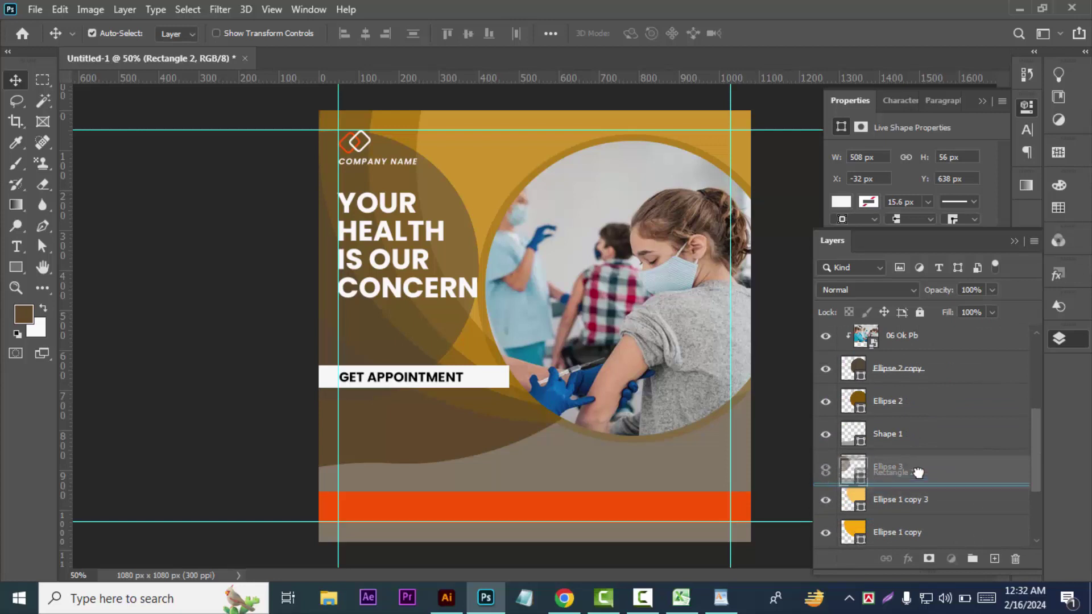
mouse_move(918, 473)
left_mouse_down()
mouse_move(915, 424)
mouse_move(933, 511)
left_mouse_up()
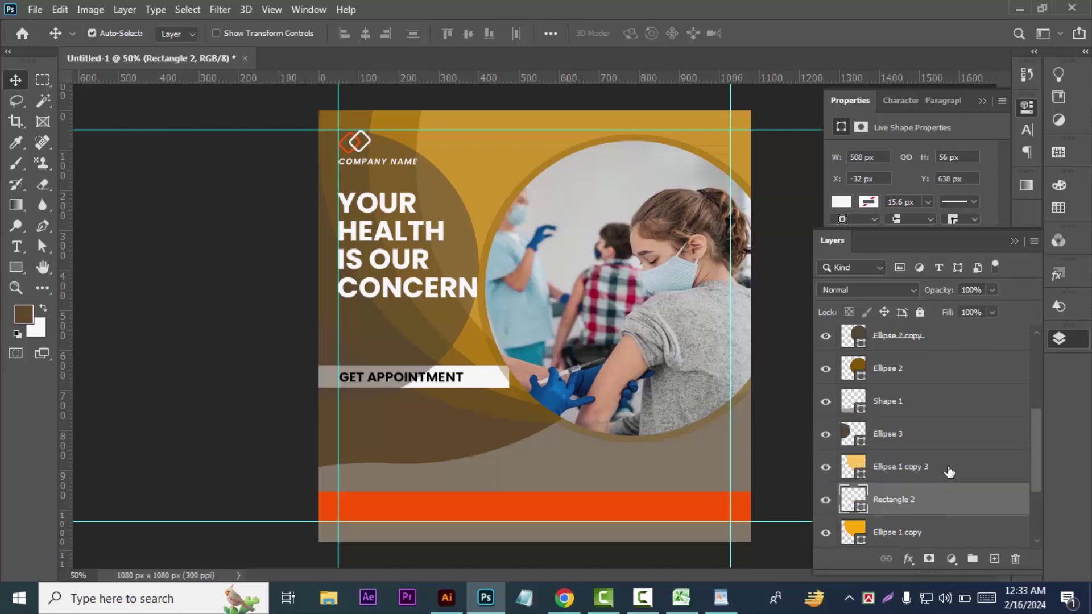
scroll(948, 471, "down", 2)
left_click_drag(929, 448, 927, 520)
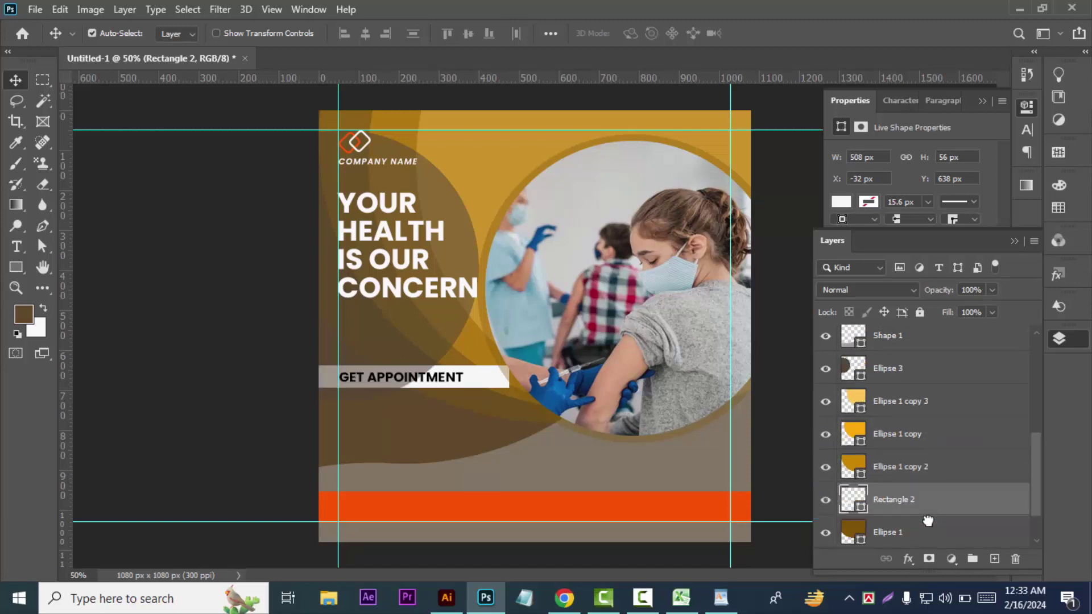
scroll(927, 520, "down", 2)
left_click_drag(935, 459, 928, 488)
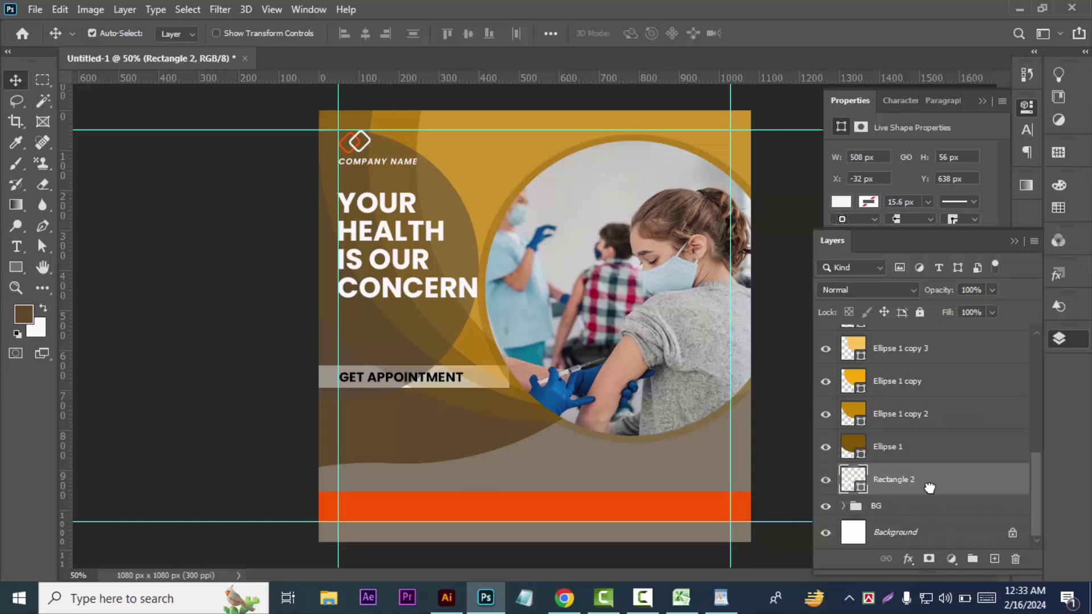
scroll(889, 427, "up", 5)
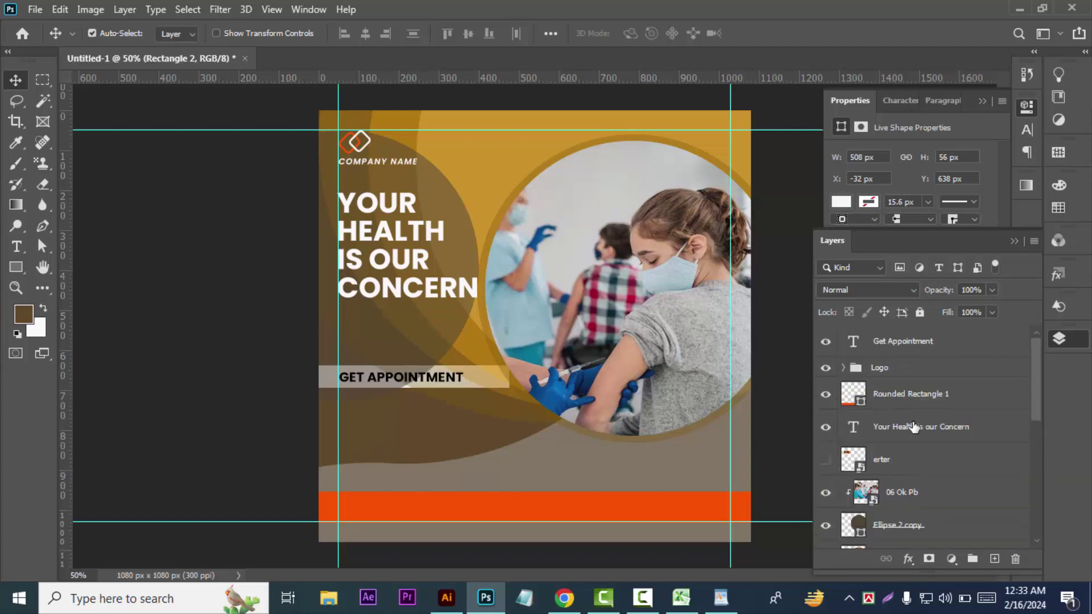
left_click(911, 344)
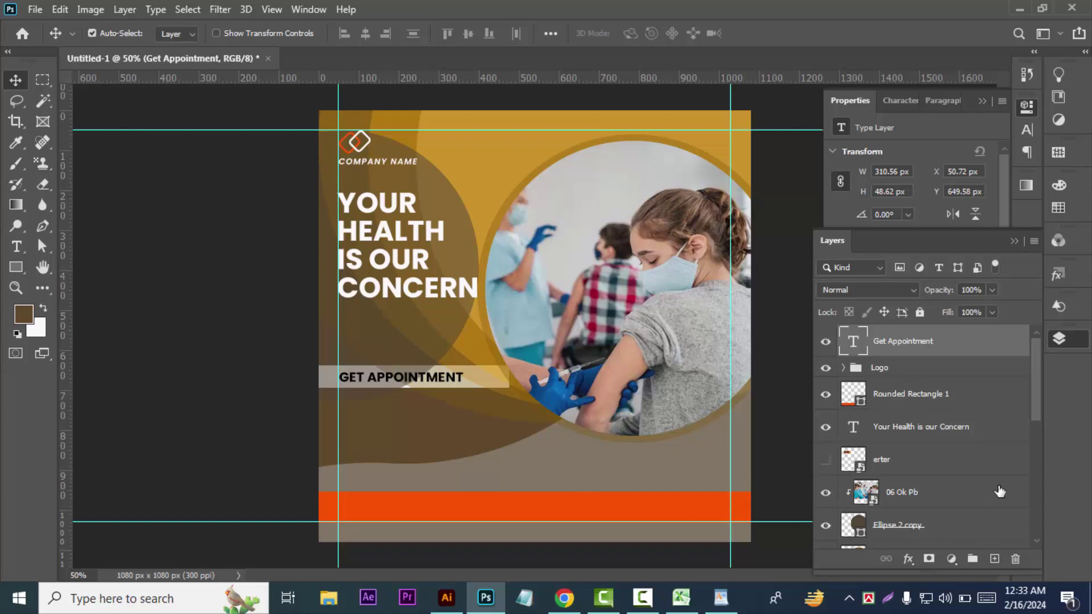
- Scale the Rectangle 2 light bar to about 121%, roughly 614 px wide
scroll(975, 519, "down", 1)
scroll(967, 522, "down", 2)
scroll(966, 522, "down", 2)
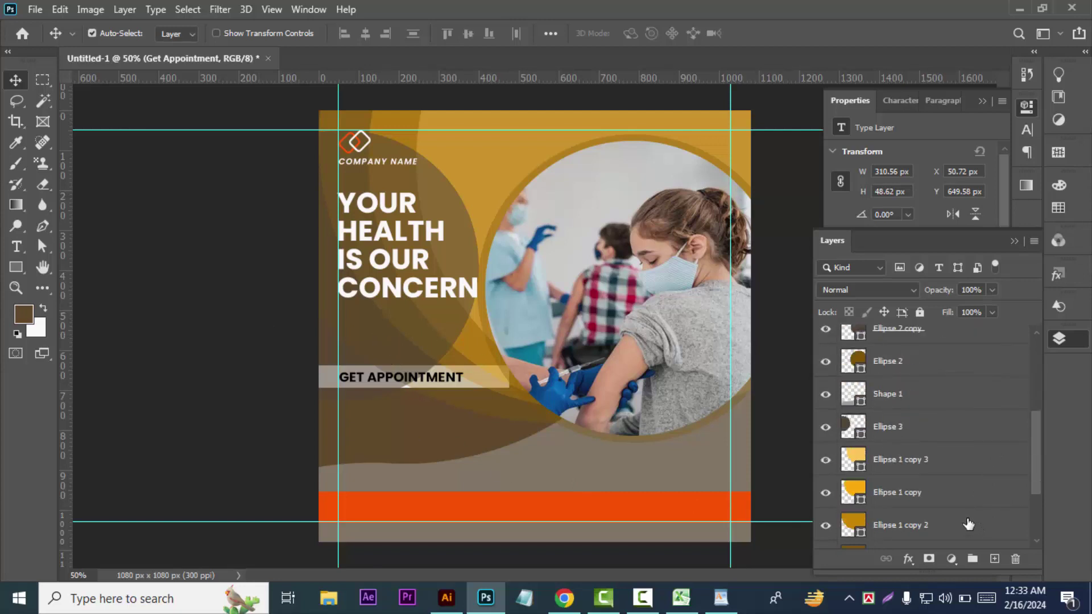
scroll(967, 522, "down", 2)
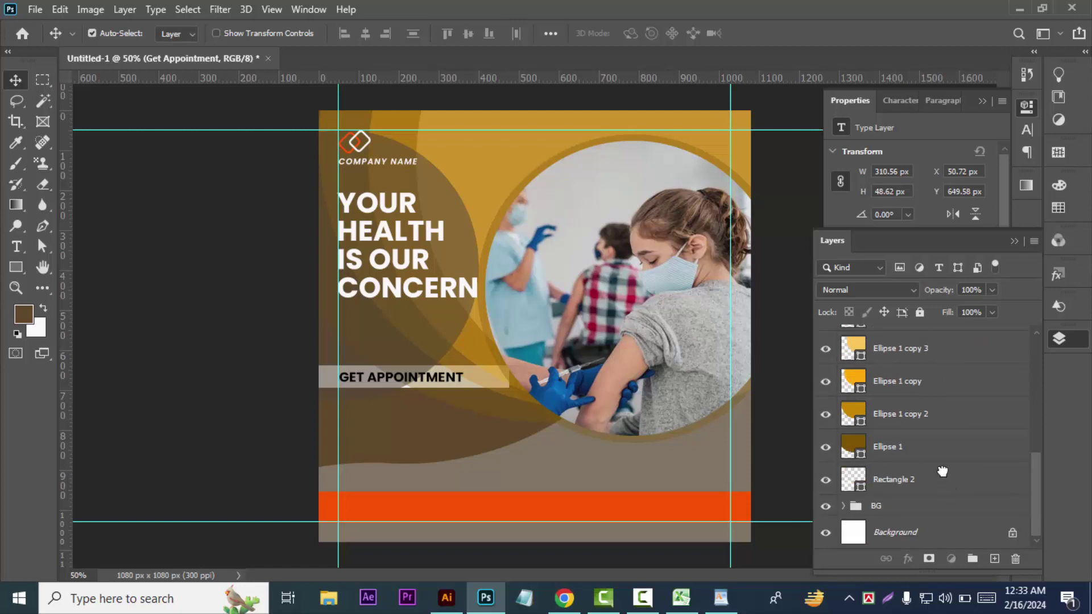
mouse_move(941, 480)
left_mouse_down()
mouse_move(942, 398)
mouse_move(951, 488)
left_mouse_up()
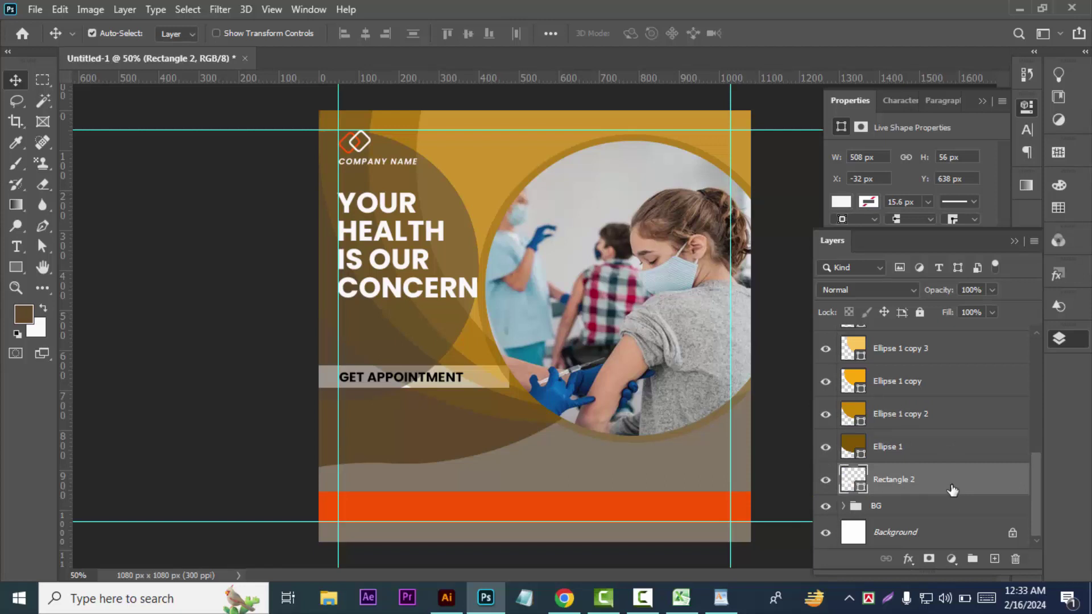
key("ctrl+t")
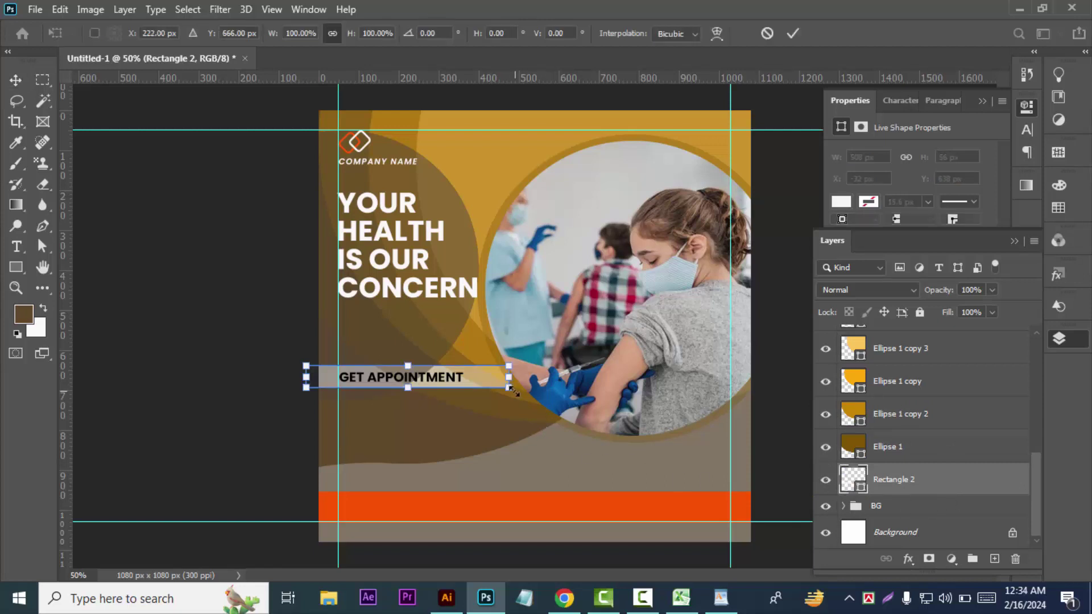
left_click_drag(510, 389, 551, 392)
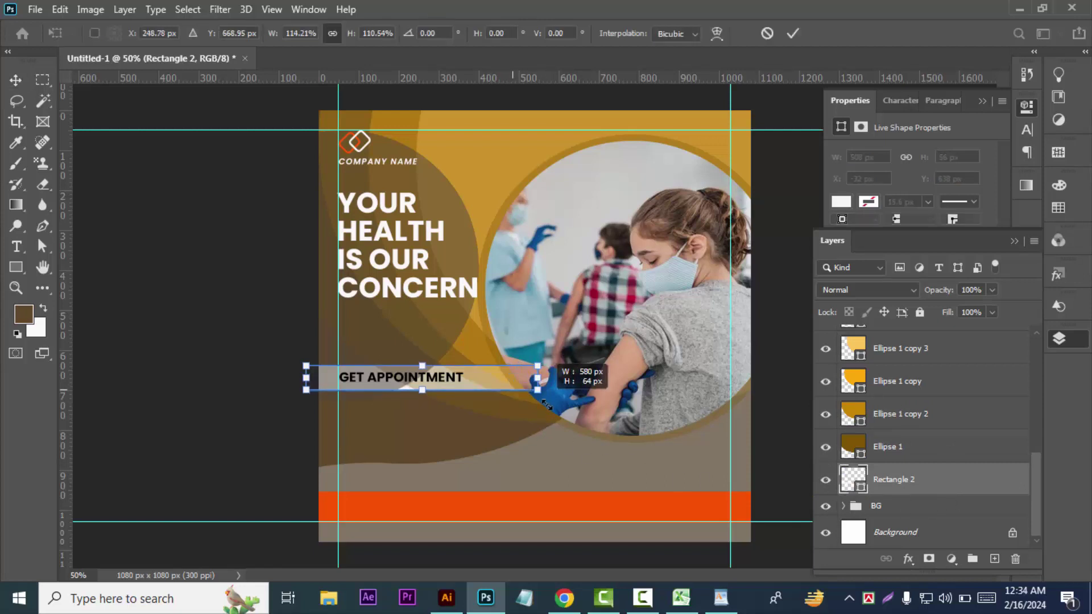
left_click(17, 87)
left_click(227, 410)
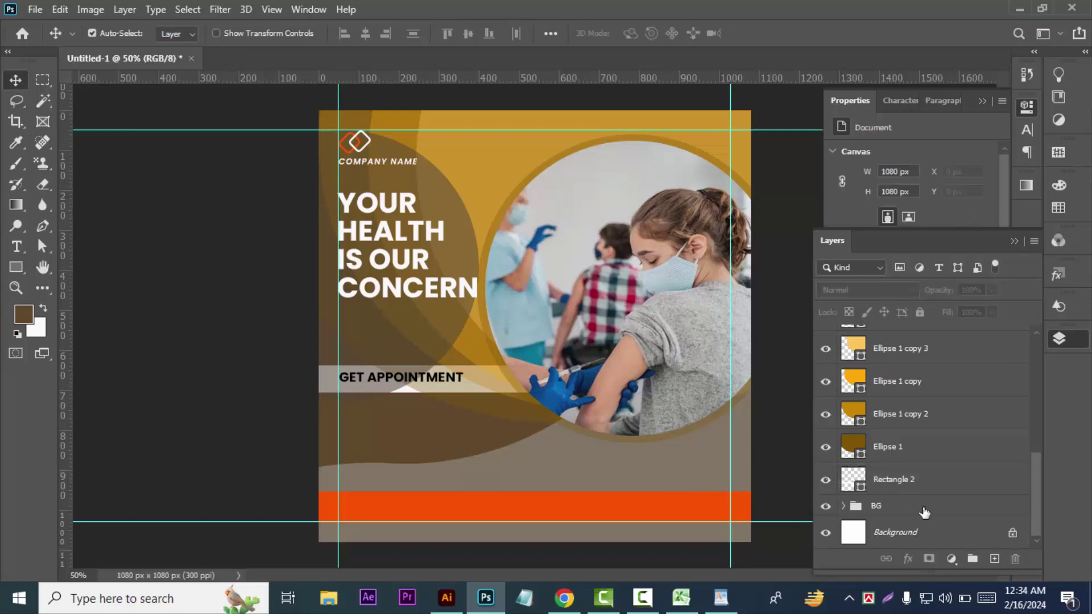
- Toggle the appointment bar's visibility to compare, then nudge it up 2 px
left_click(825, 481)
left_click(825, 485)
left_click(916, 490)
key("Up")
key("Up")
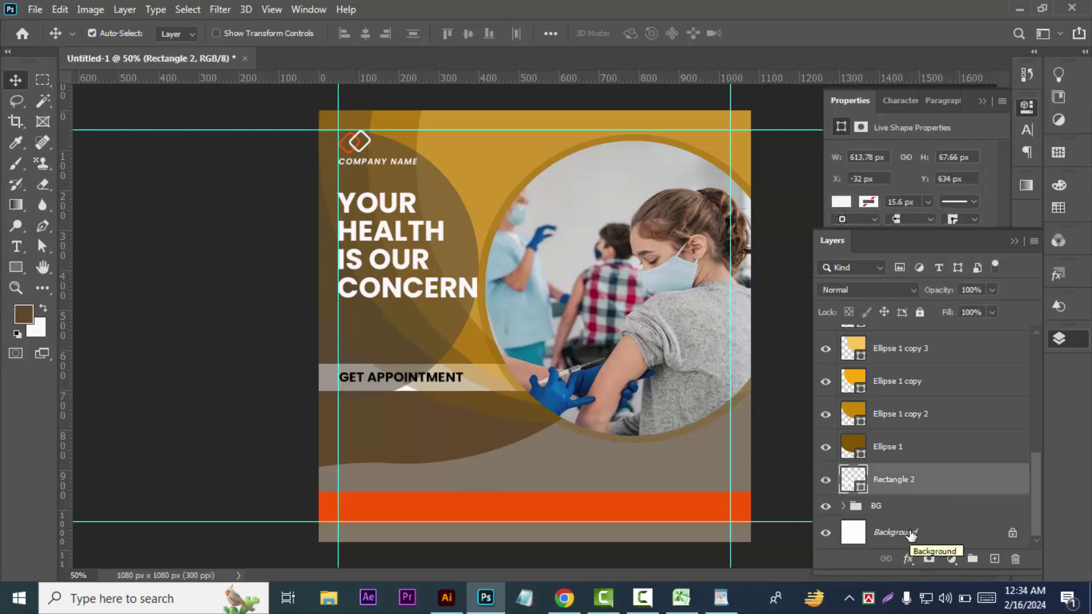
scroll(986, 421, "up", 2)
- Enlarge the GET APPOINTMENT text to 10 pt
scroll(985, 421, "up", 5)
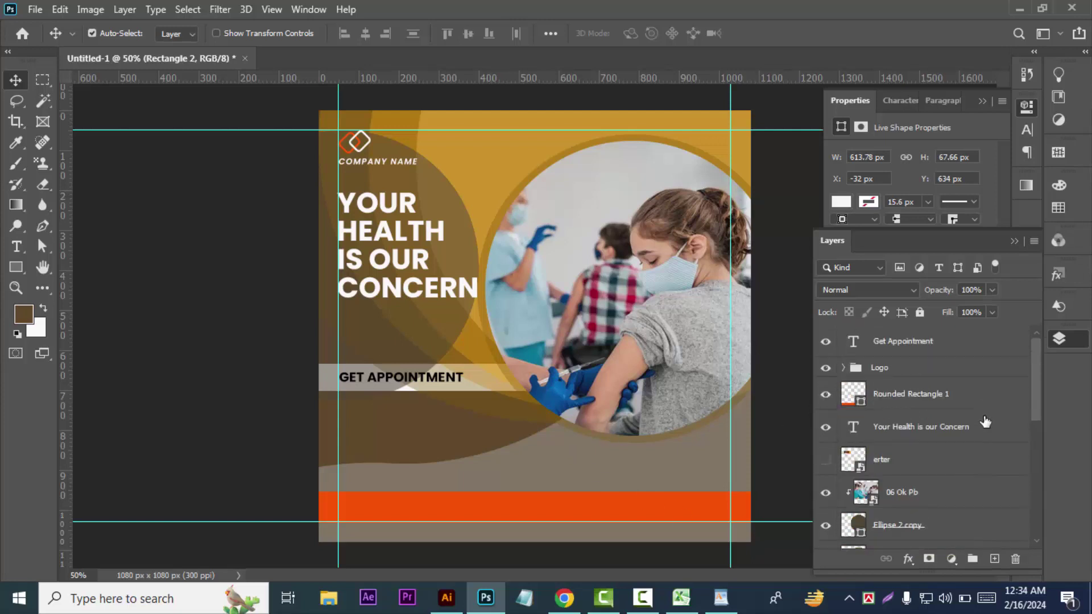
left_click(941, 343)
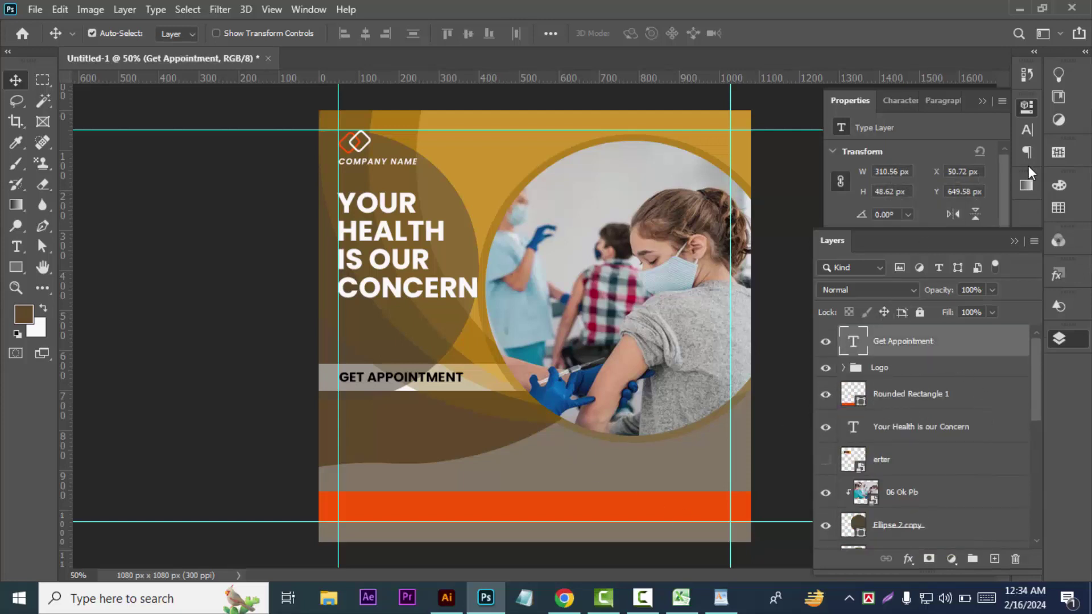
left_click(1027, 130)
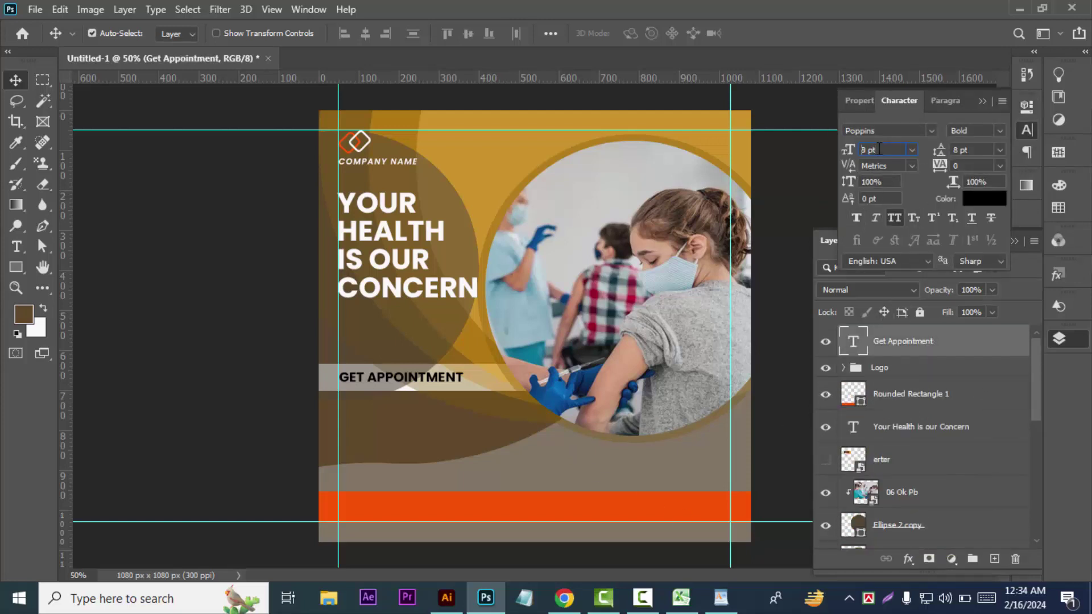
key("Up")
key("Up")
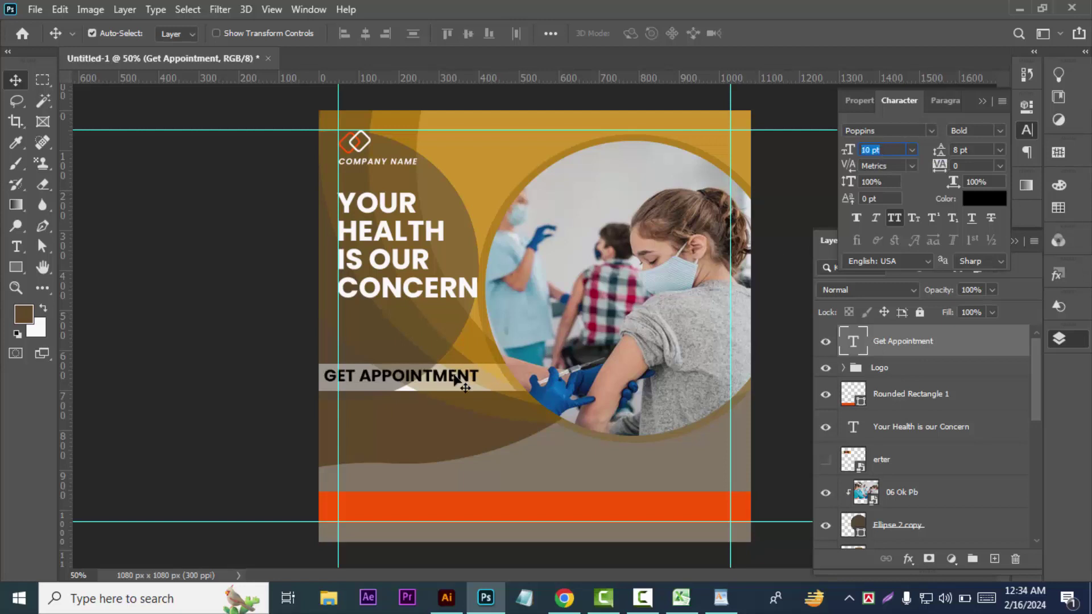
- Shift the GET APPOINTMENT text slightly right and lower on its bar
left_click_drag(470, 376, 486, 383)
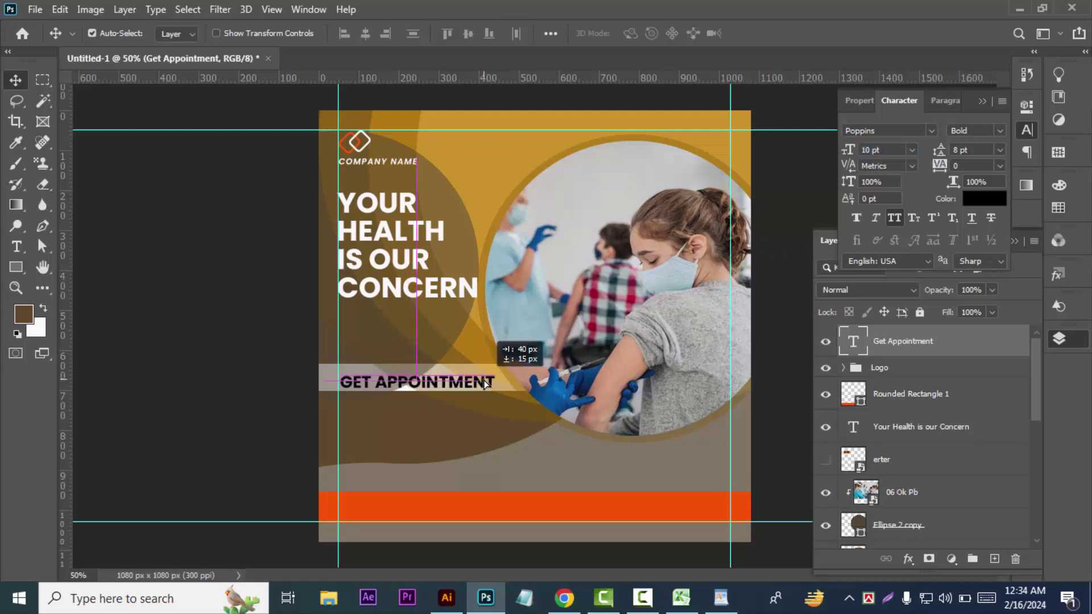
key("ctrl+z")
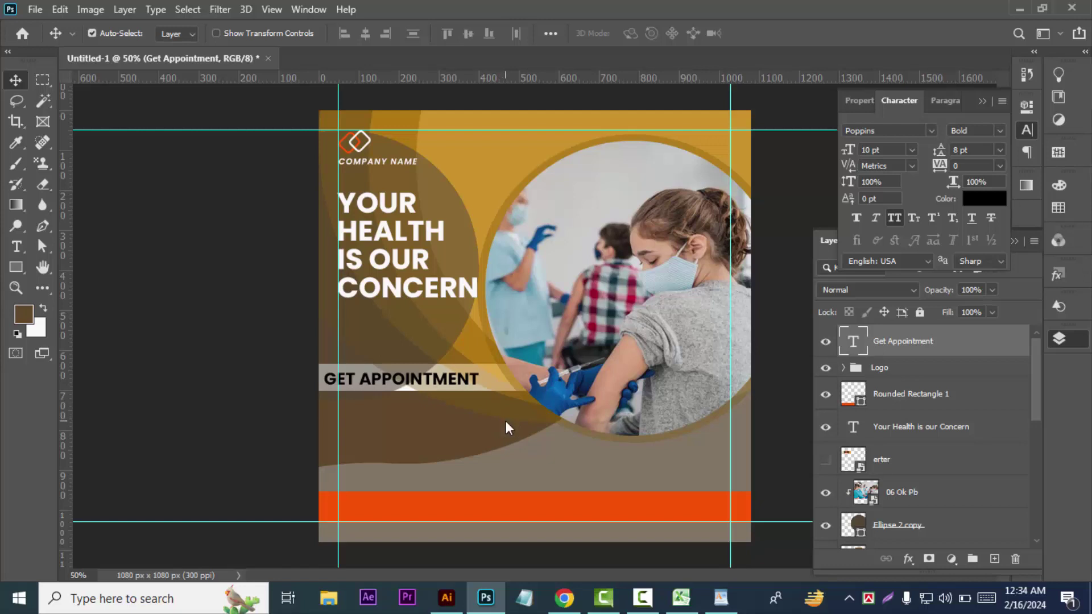
key("ctrl+shift+z")
key("Right")
key("Right")
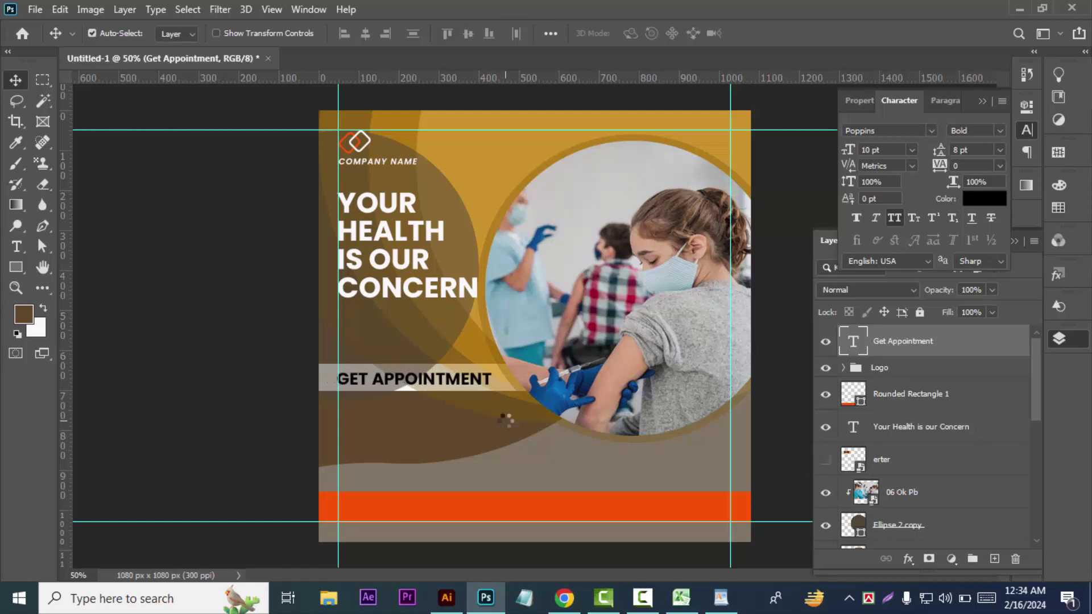
key("Right")
key("Up")
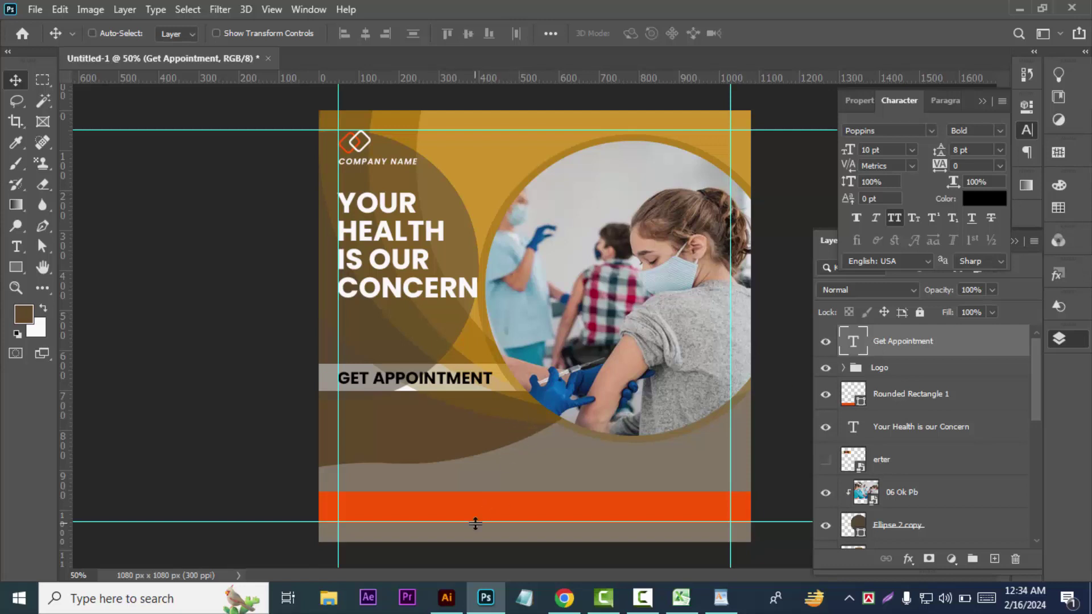
key("ctrl+minus")
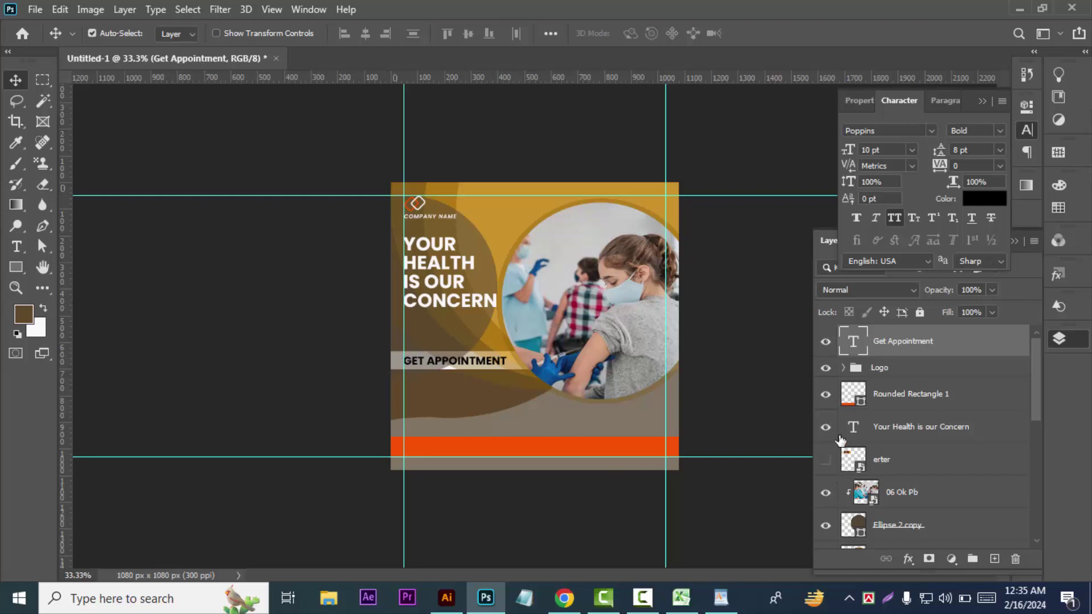
- Fill the Ellipse 2 circle with brown #805604
scroll(910, 449, "down", 4)
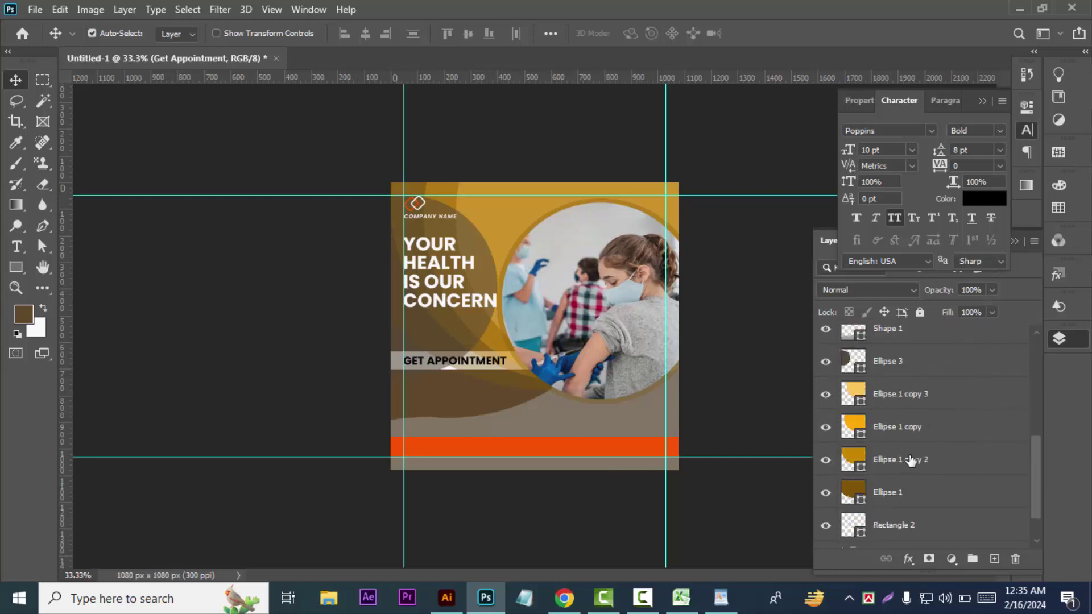
scroll(910, 452, "down", 2)
left_click(925, 396)
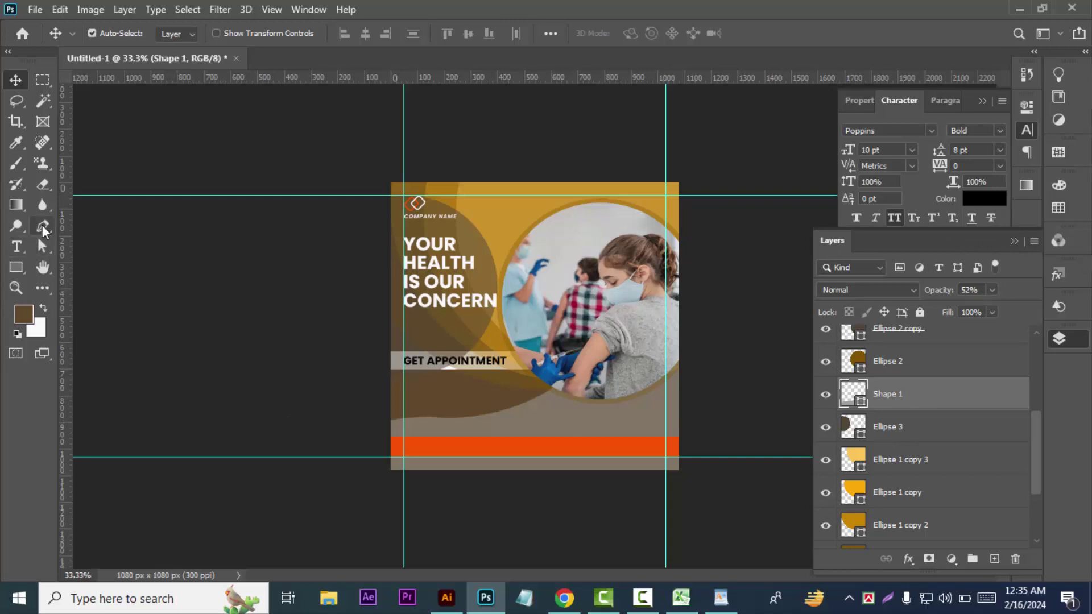
left_click(43, 228)
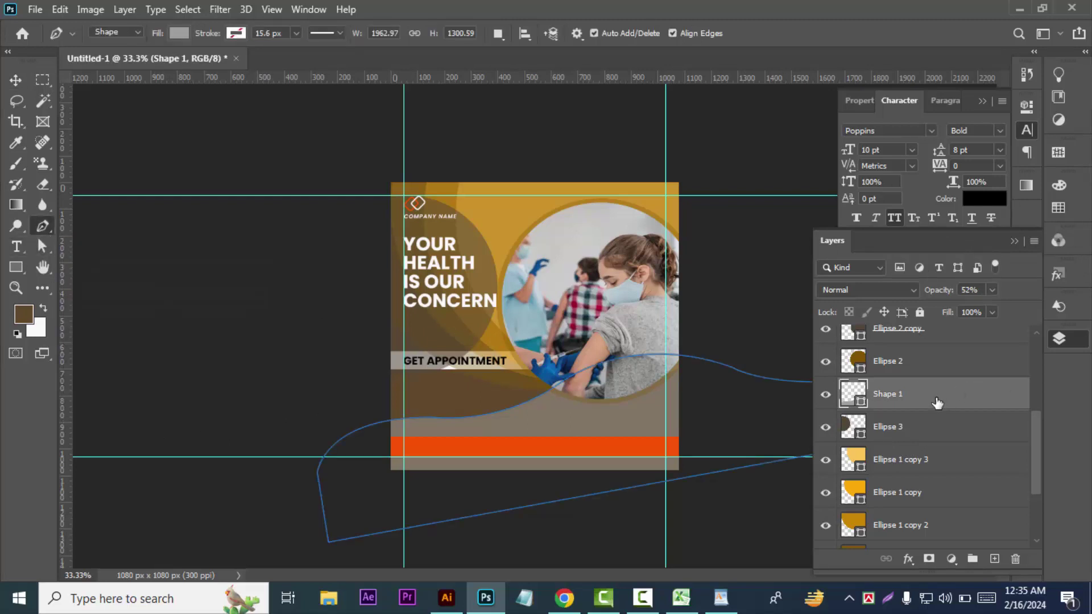
scroll(930, 415, "up", 2)
left_click(934, 429)
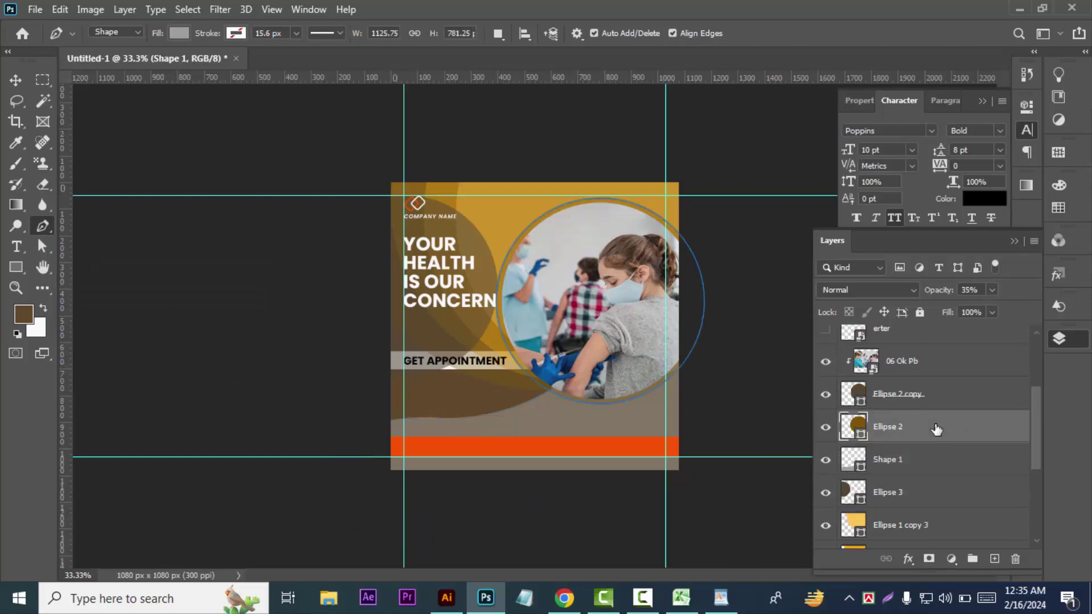
left_click(179, 33)
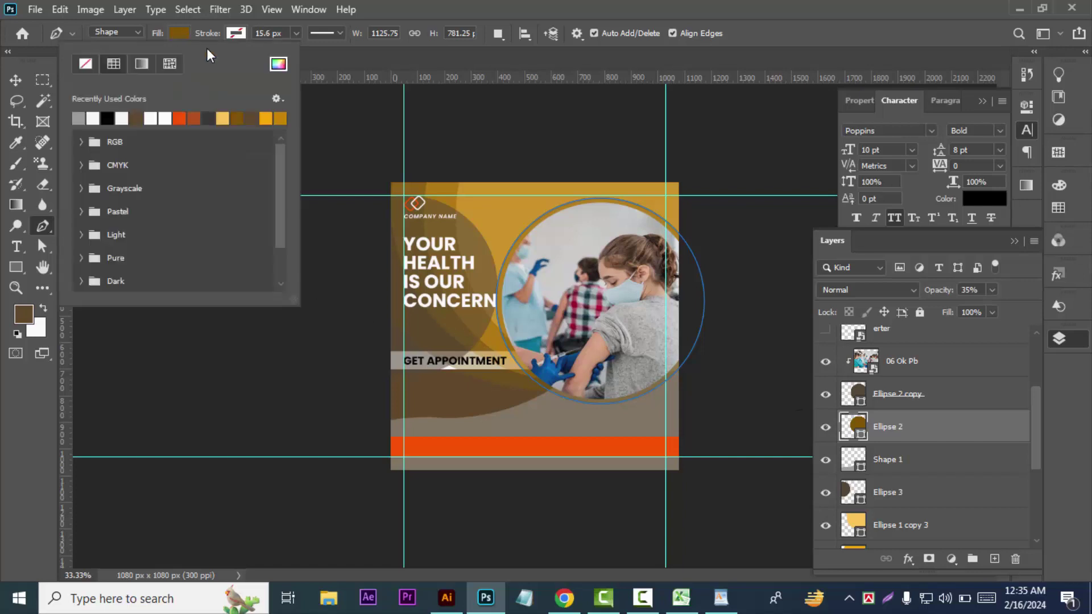
left_click(280, 65)
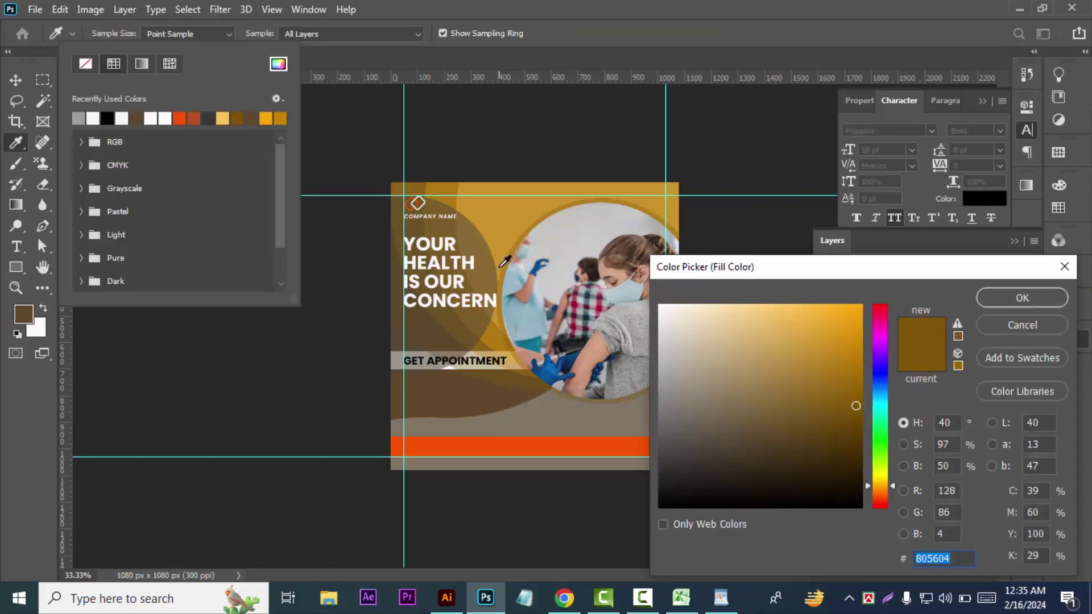
left_click(1001, 299)
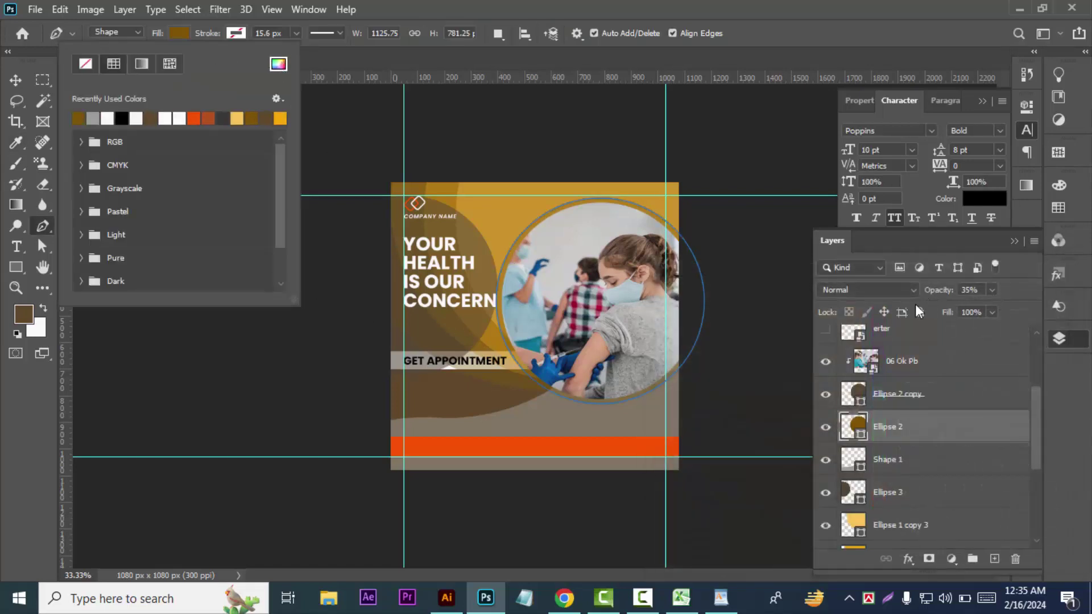
- Fill the Shape 1 wave with the same brown #805604
left_click(937, 461)
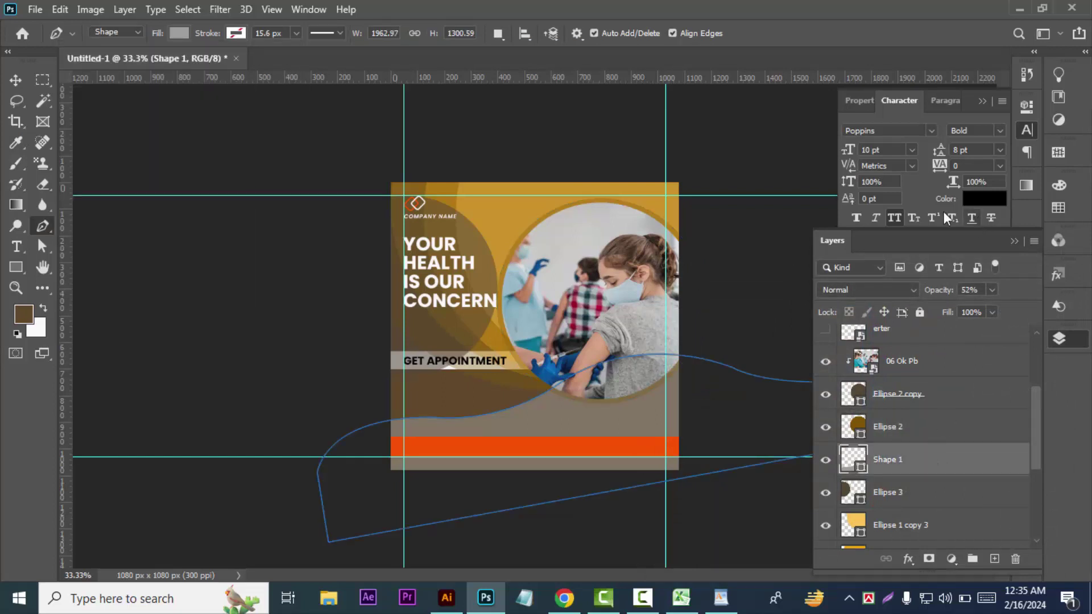
left_click(181, 35)
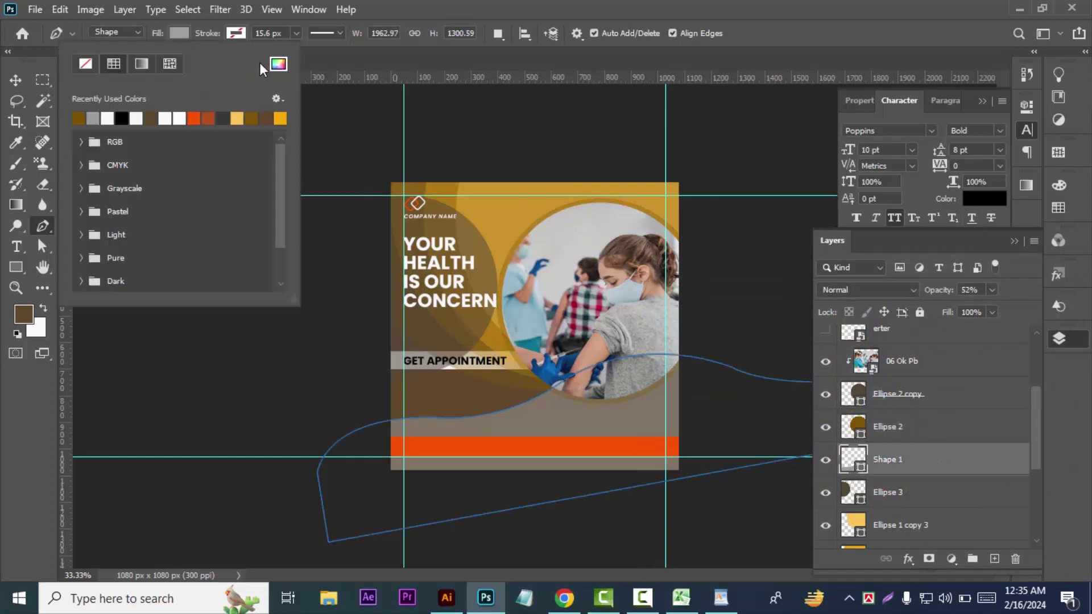
left_click(278, 63)
type("805604")
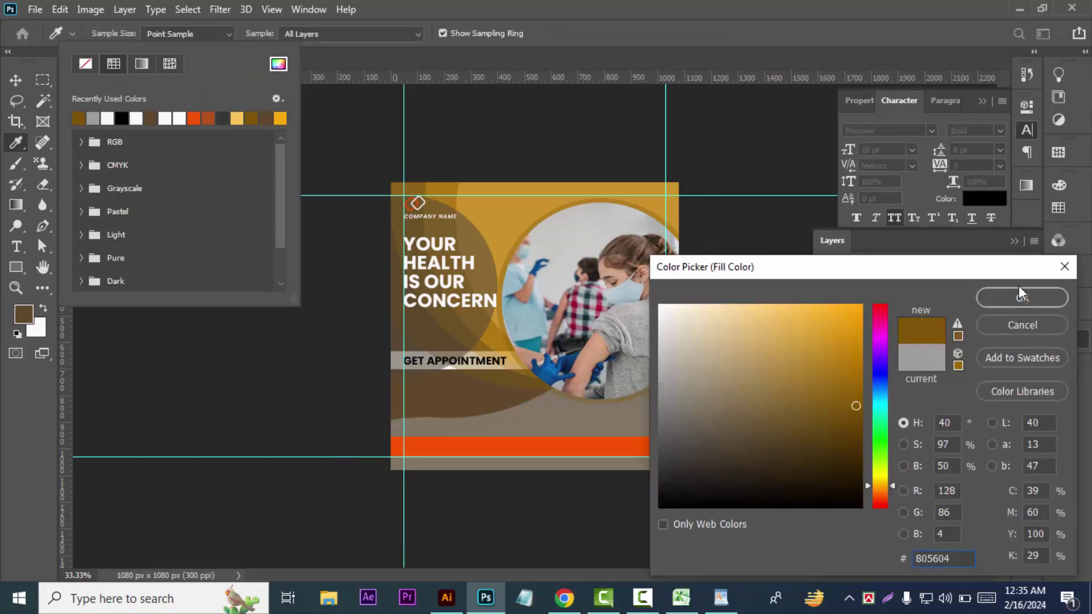
left_click(1018, 301)
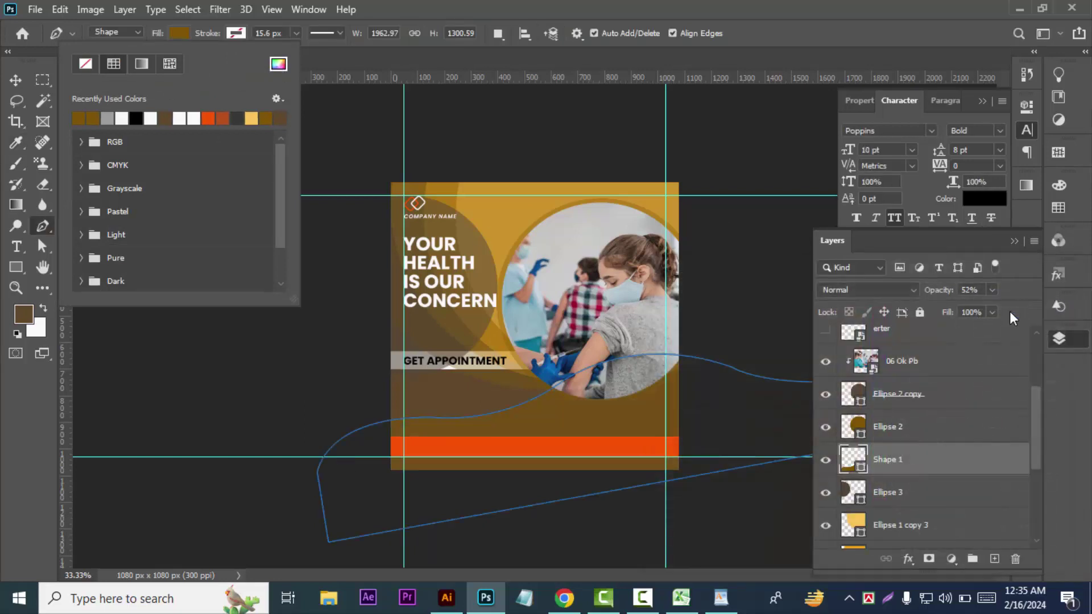
key("ctrl+plus")
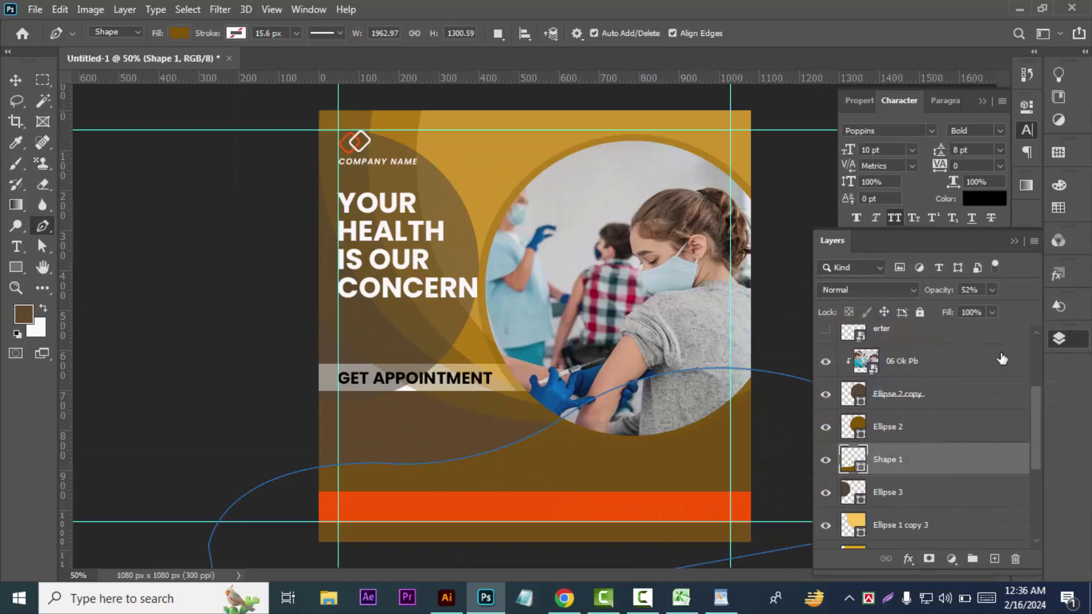
key("v")
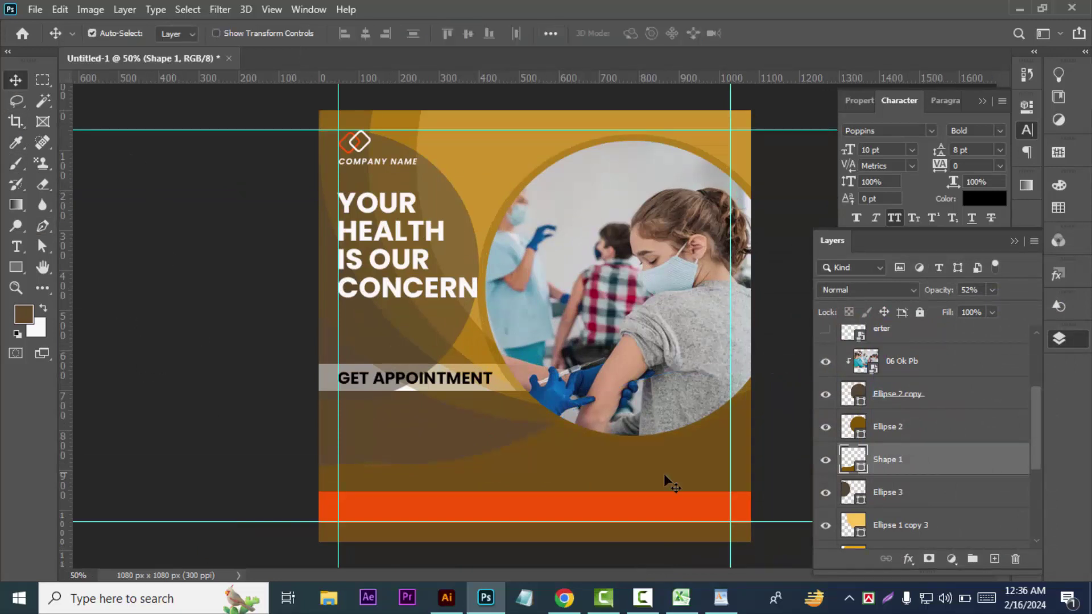
- Set the Shape 1 wave's opacity to 35%
left_click(915, 430)
left_click(921, 460)
left_click(979, 286)
type("35")
key("Return")
left_click(159, 382)
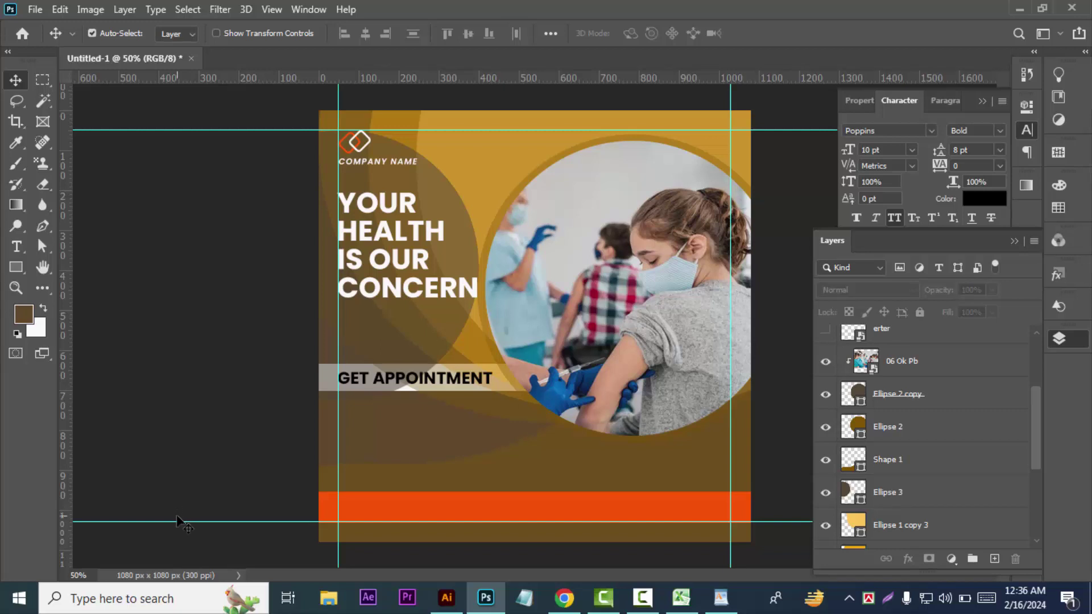
left_click(944, 426)
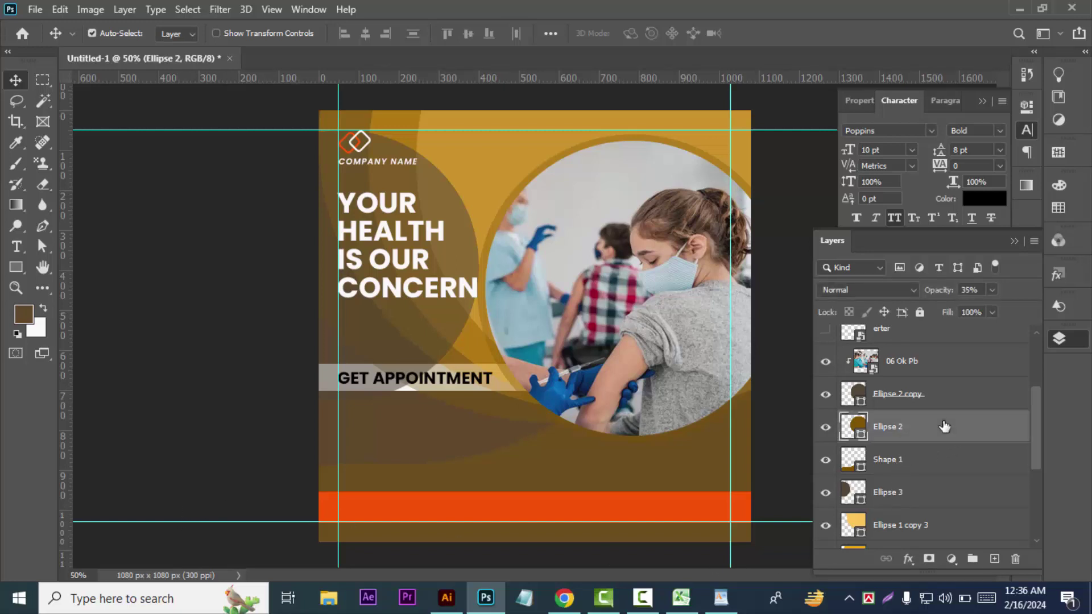
- Make the Ellipse 2 ring around the photo orange-red at 100% opacity
left_click(16, 267)
left_click(180, 33)
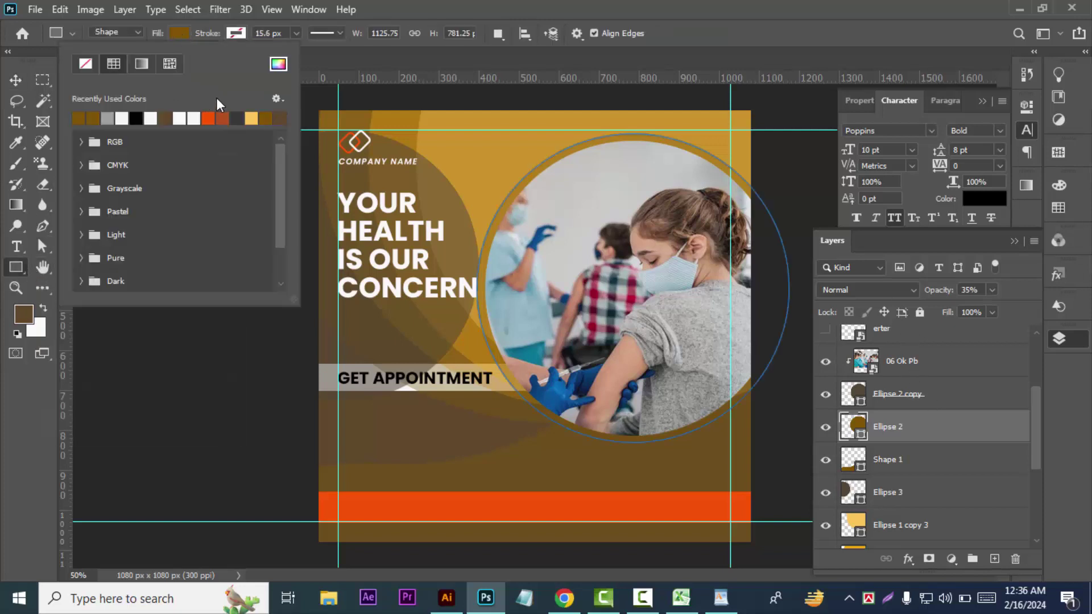
left_click(210, 117)
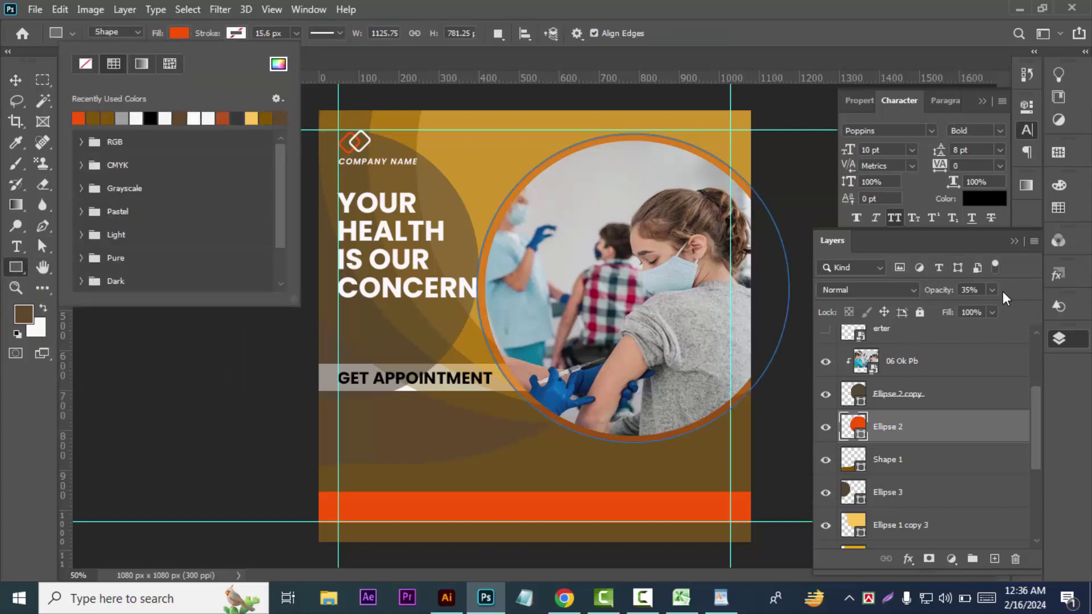
left_click_drag(993, 292, 1086, 334)
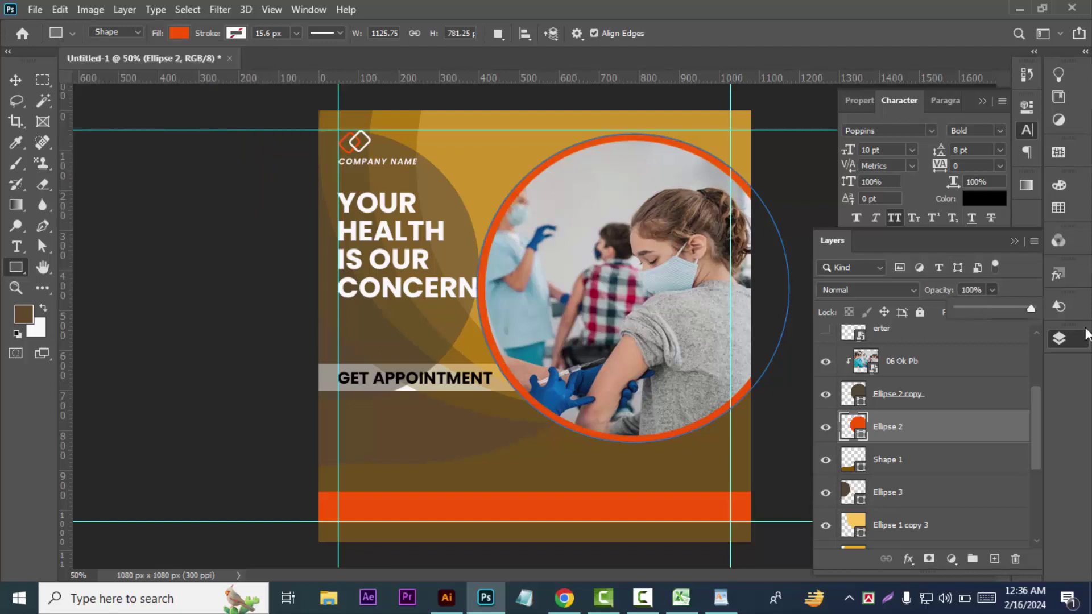
left_click(15, 80)
left_click(129, 243)
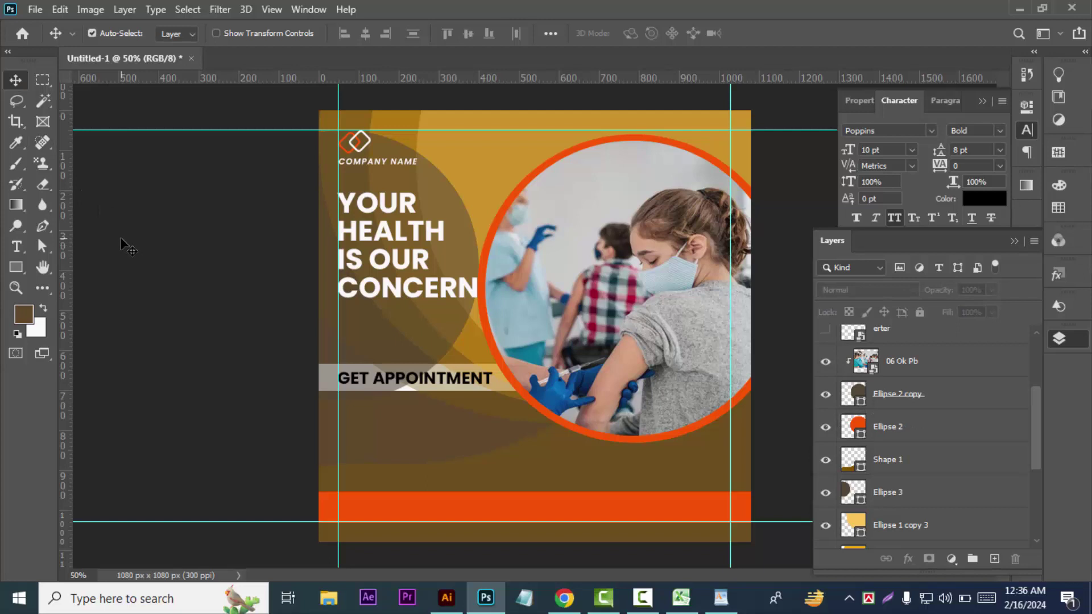
- Make the Shape 1 wave solid orange-red at full opacity
left_click(924, 461)
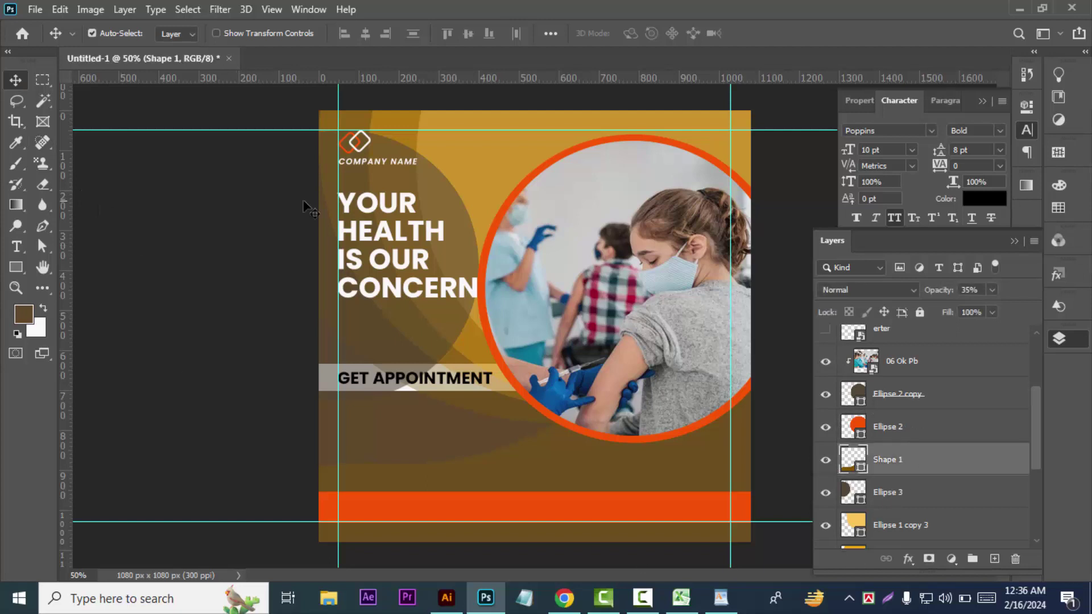
left_click(43, 225)
left_click(177, 33)
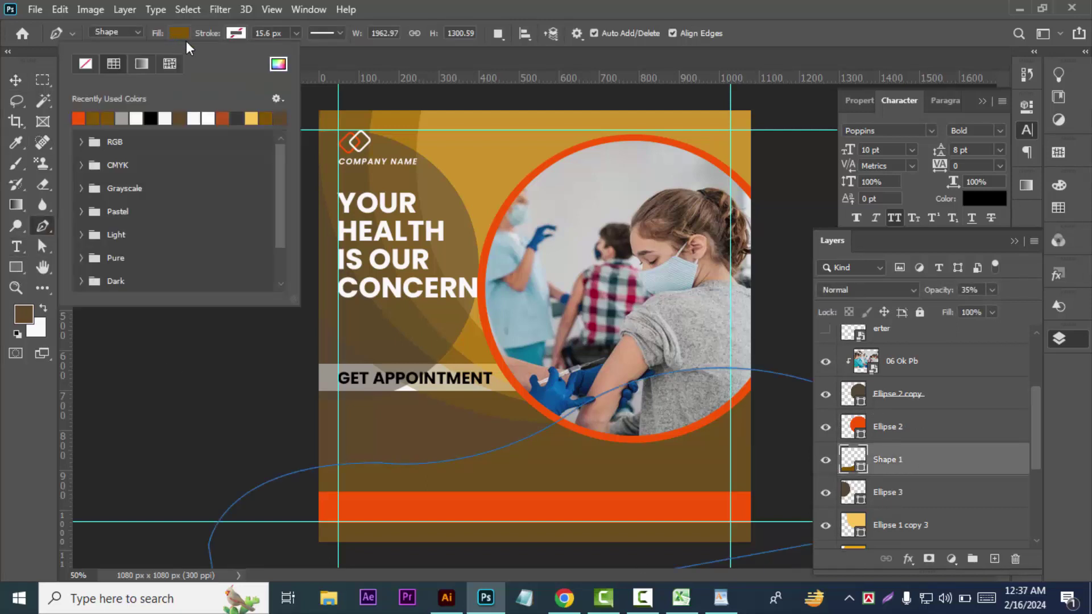
left_click(79, 113)
left_click(991, 290)
left_click_drag(983, 305, 1055, 308)
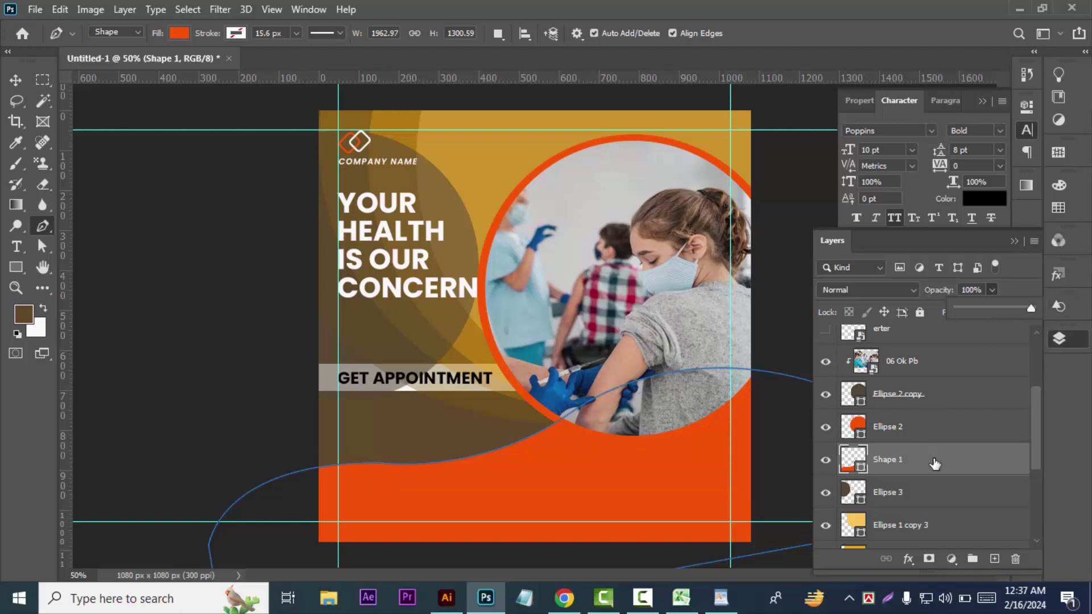
- Hide the grey band behind GET APPOINTMENT
scroll(925, 480, "up", 3)
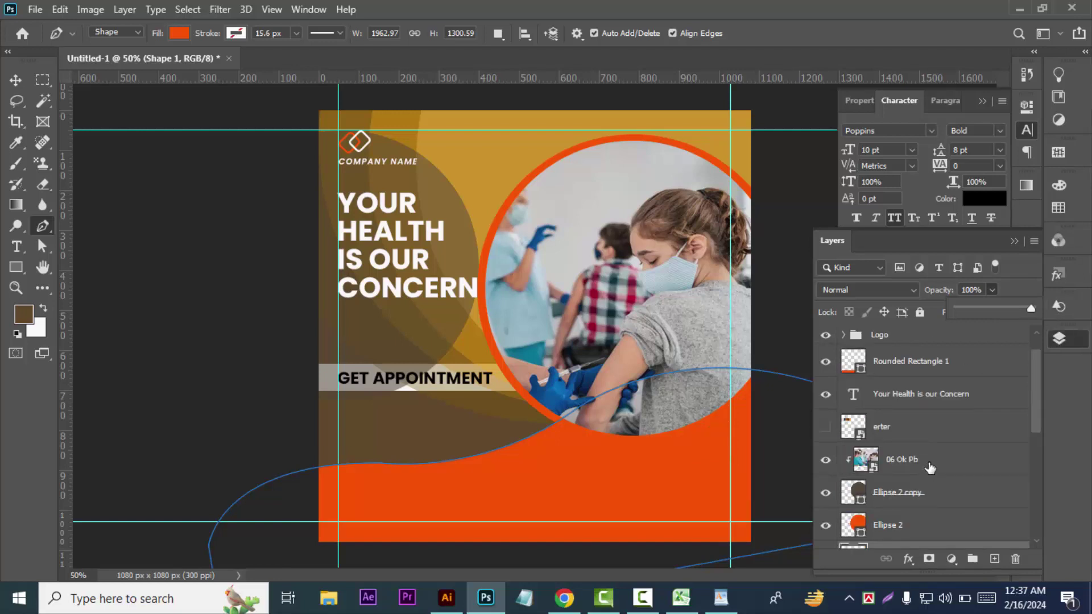
scroll(937, 463, "down", 3)
scroll(933, 465, "down", 3)
scroll(932, 463, "down", 1)
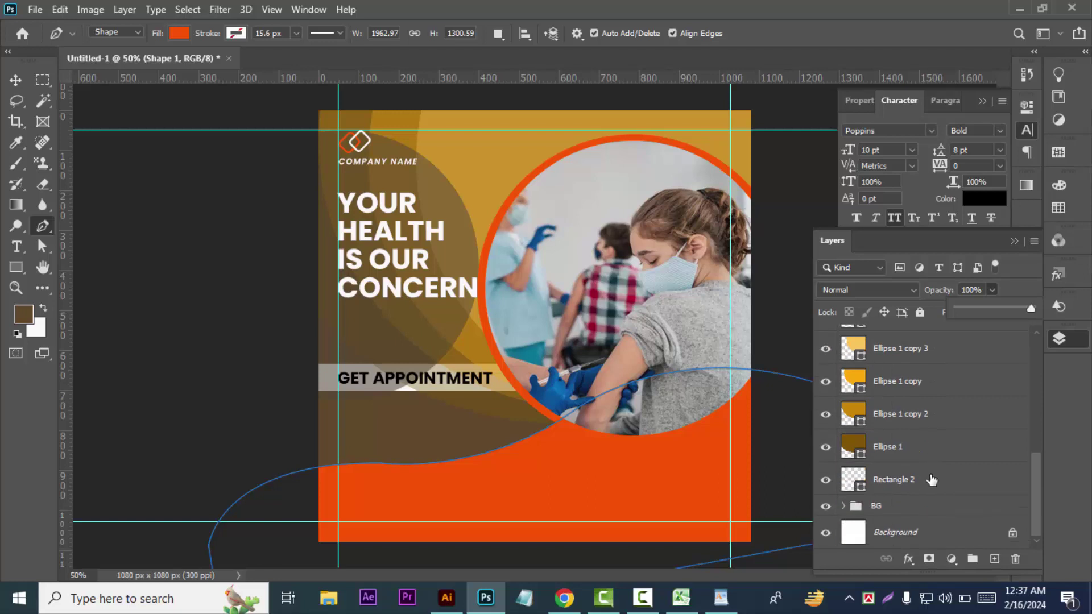
left_click(826, 480)
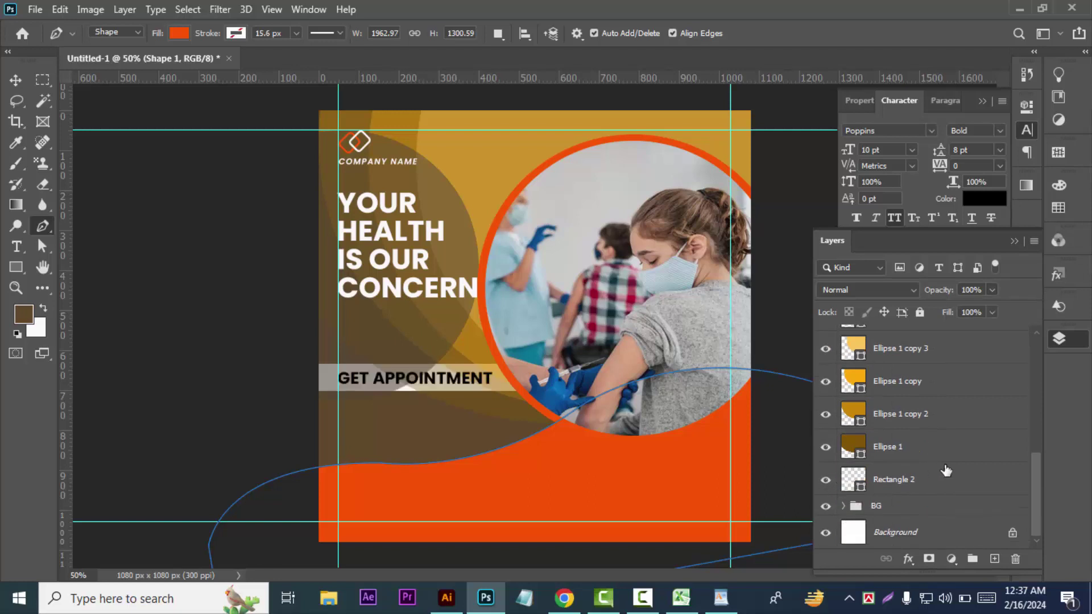
scroll(947, 470, "up", 2)
scroll(967, 478, "up", 2)
- Fill the Rounded Rectangle 1 band with a darker orange, #b74104
scroll(972, 479, "up", 2)
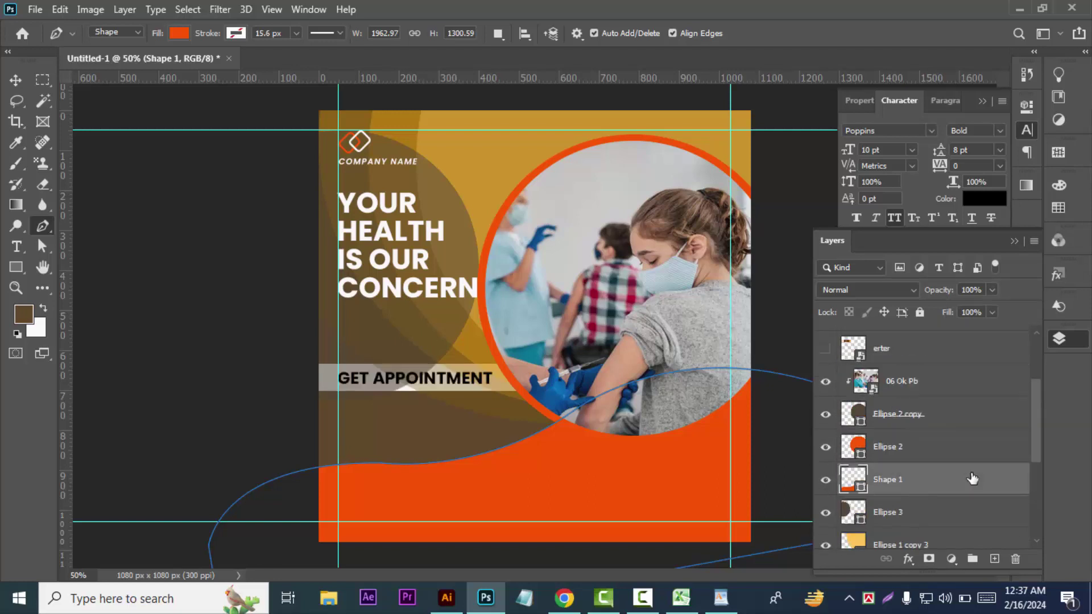
scroll(972, 478, "up", 2)
scroll(972, 478, "up", 1)
scroll(972, 479, "up", 1)
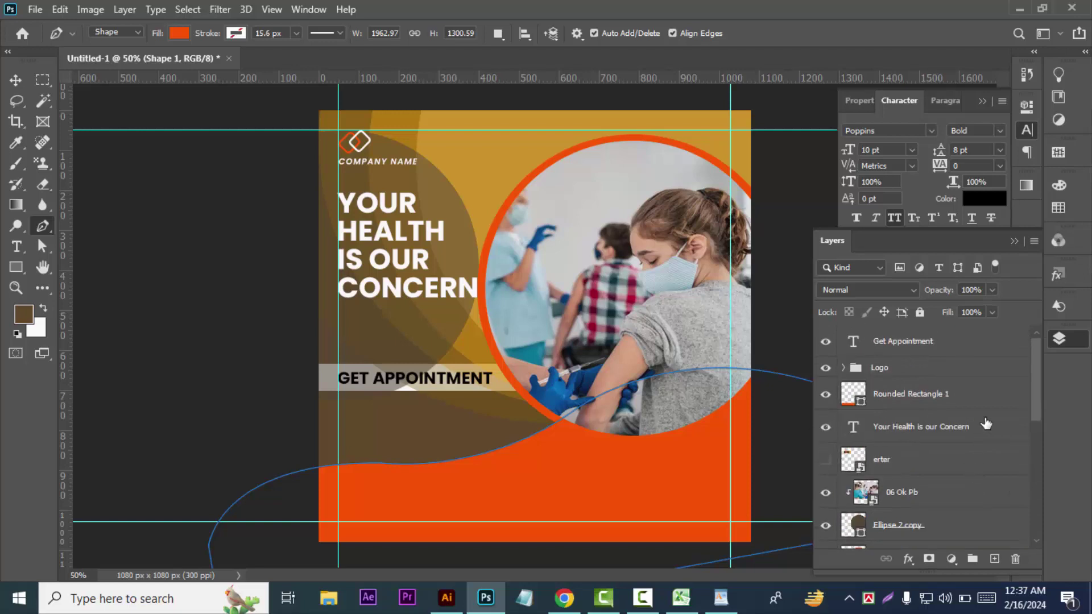
left_click(978, 398)
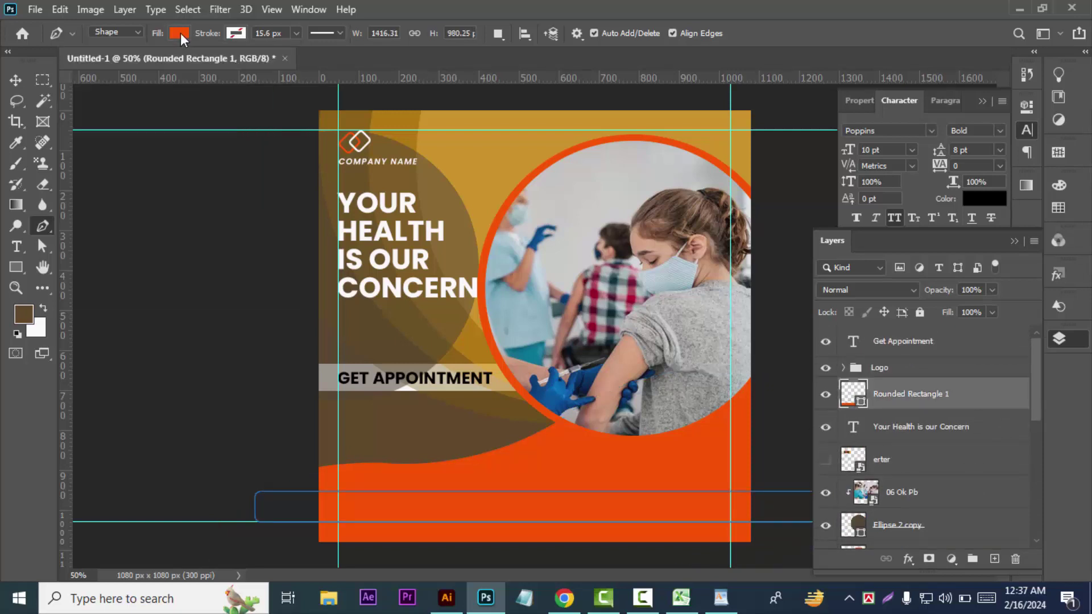
left_click(182, 38)
left_click(278, 64)
left_click(858, 363)
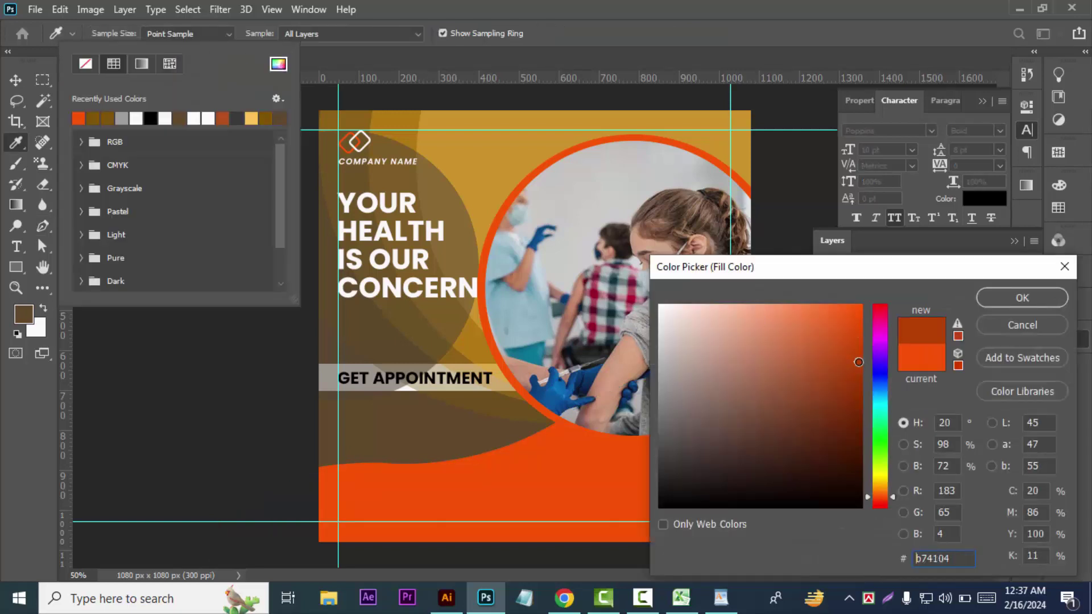
left_click(1012, 299)
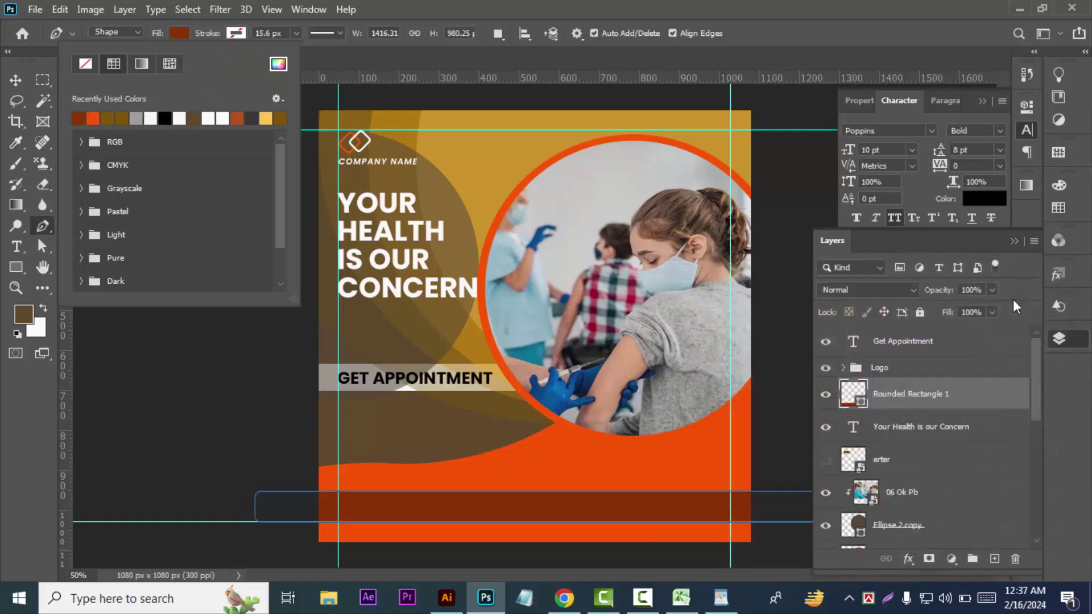
- Change the band's fill to dark brown #6c2601
left_click(278, 64)
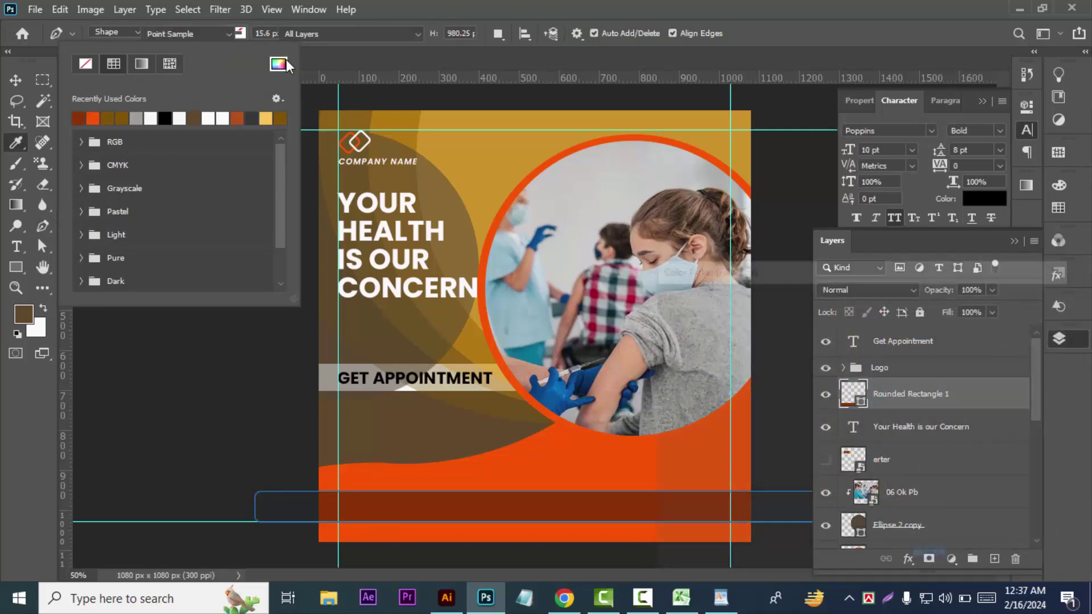
left_click(859, 422)
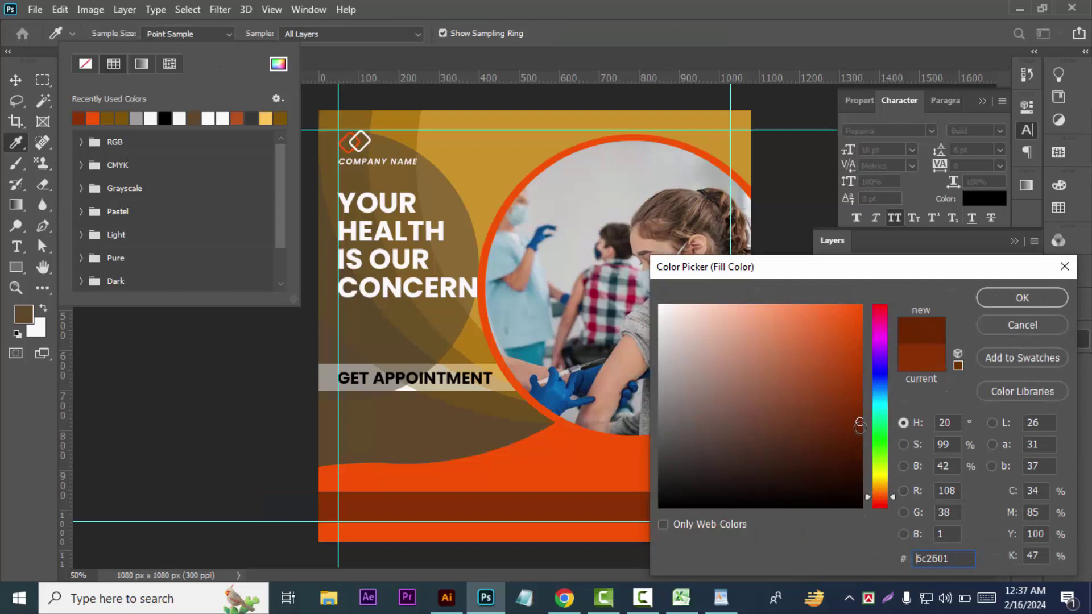
left_click(1022, 297)
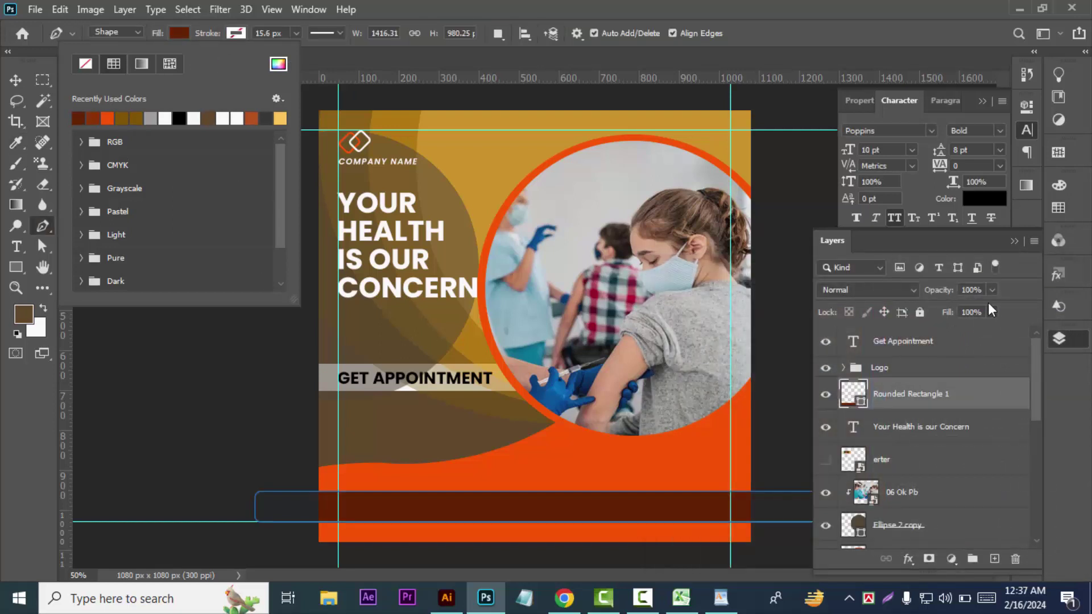
left_click(17, 82)
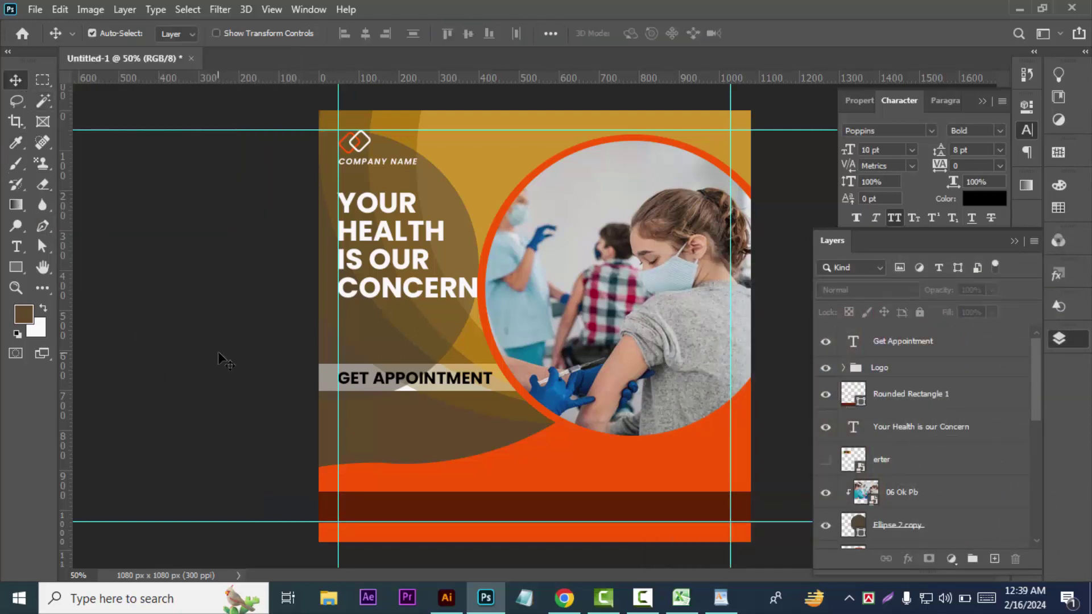
- Move the GET APPOINTMENT text and its Rectangle 2 bar up below the headline
left_click(947, 348)
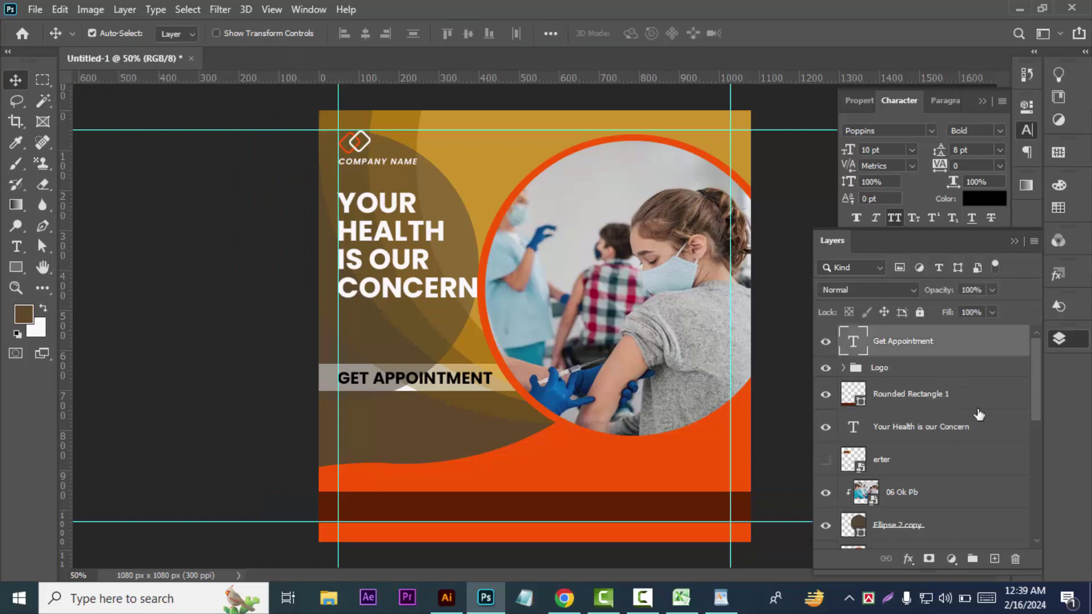
scroll(929, 465, "down", 3)
scroll(932, 465, "down", 5)
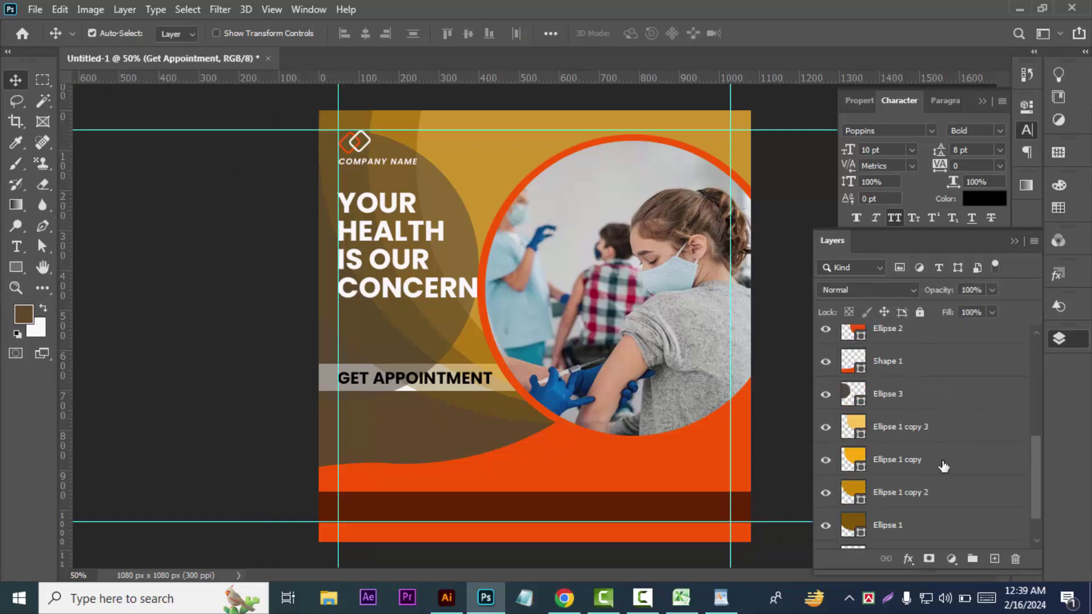
scroll(943, 466, "down", 3)
left_click(933, 483)
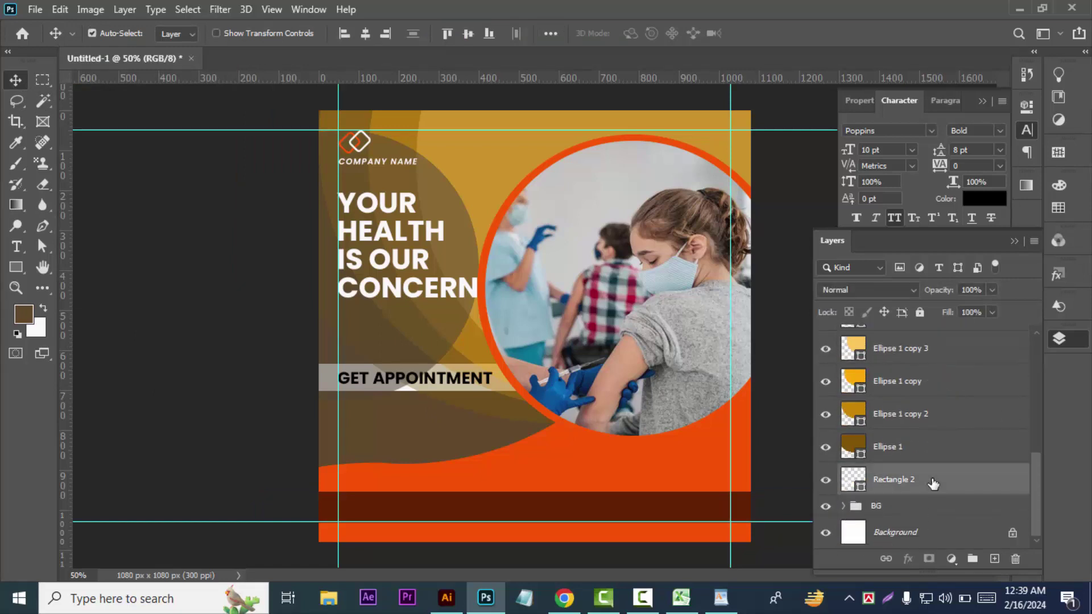
key("shift+Up")
key("shift+Up")
key("shift+Up")
key("shift+Up")
key("shift+Up")
key("shift+Up")
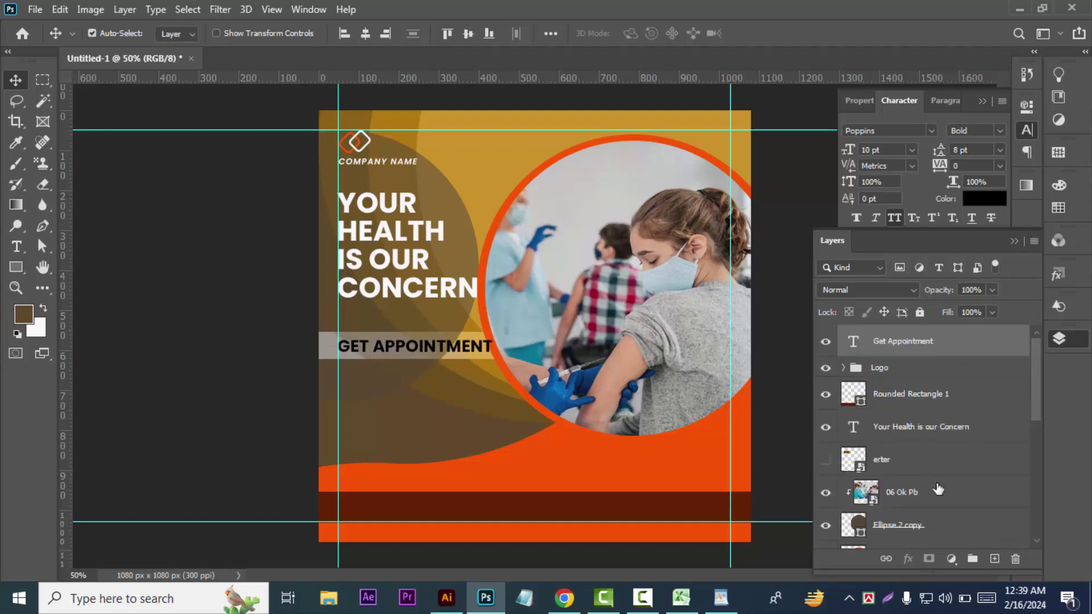
key("shift+Up")
key("shift+Up")
key("shift+Up")
key("Up")
key("Up")
key("Up")
key("shift+Up")
key("shift+Up")
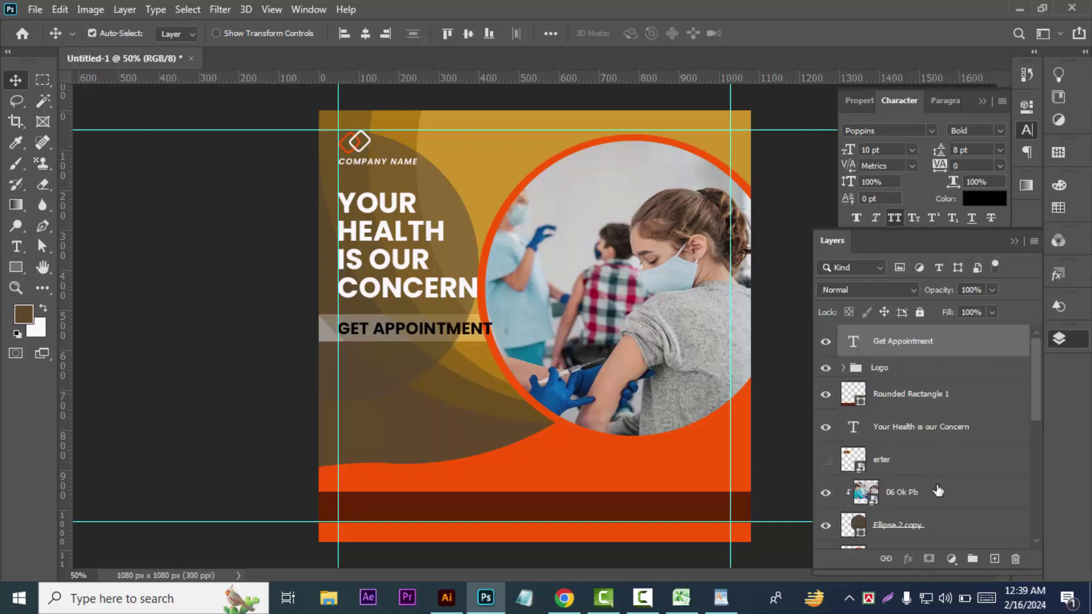
key("shift+Up")
key("shift+Up")
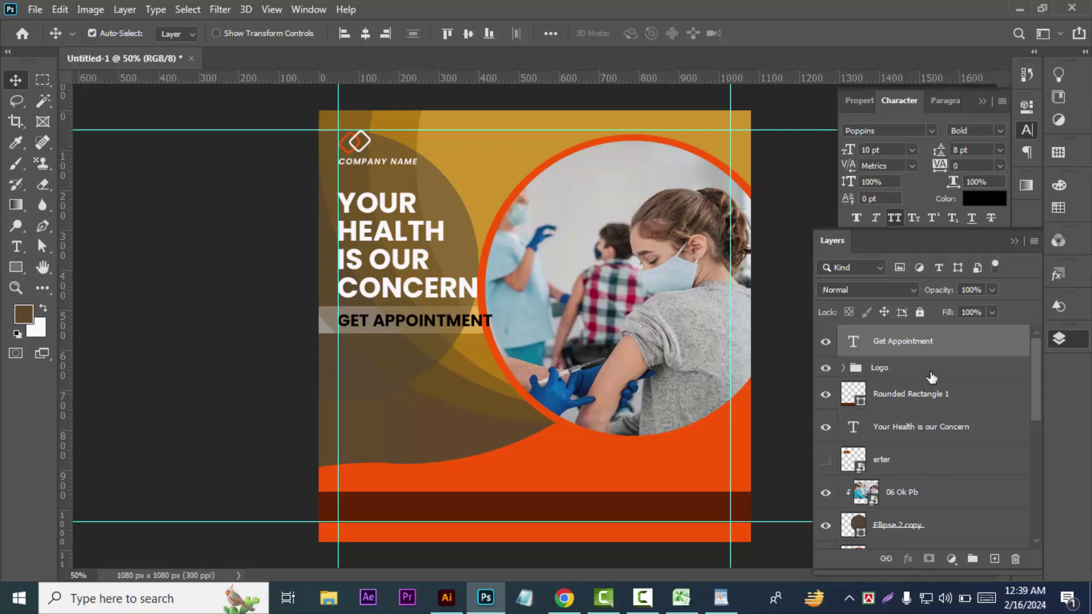
- Set the GET APPOINTMENT text to 9 pt and align it on its bar
left_click(951, 344)
left_click(876, 150)
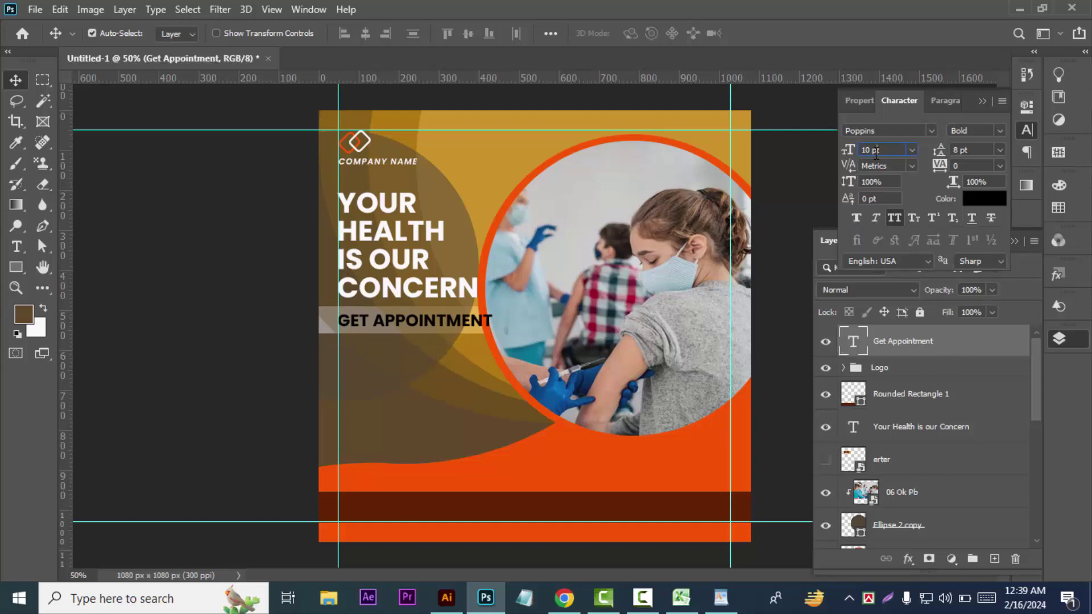
key("Down")
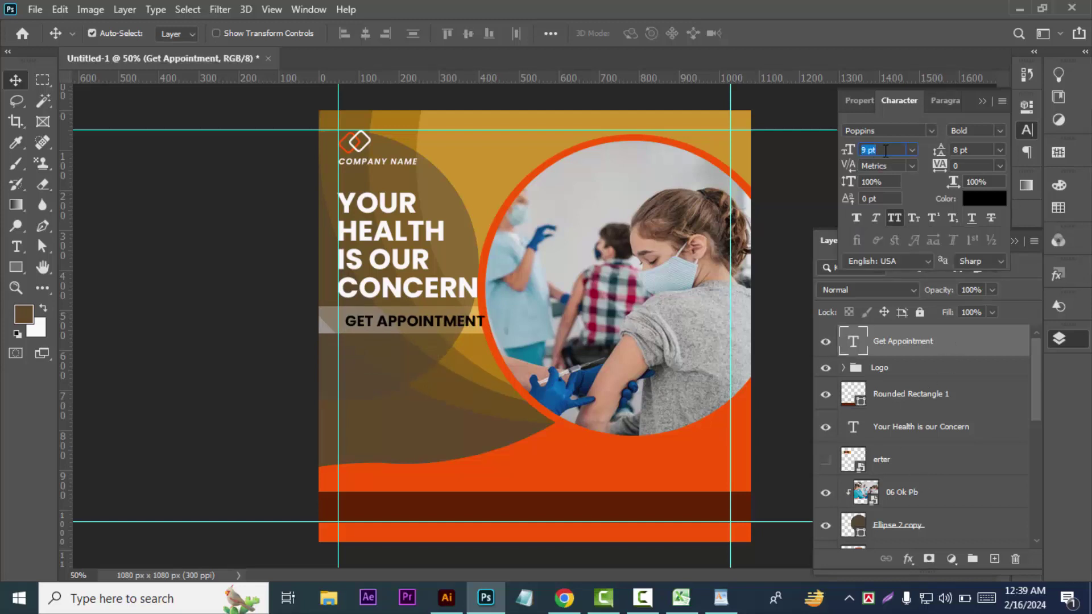
mouse_move(445, 322)
left_mouse_down()
mouse_move(459, 326)
mouse_move(419, 326)
left_mouse_up()
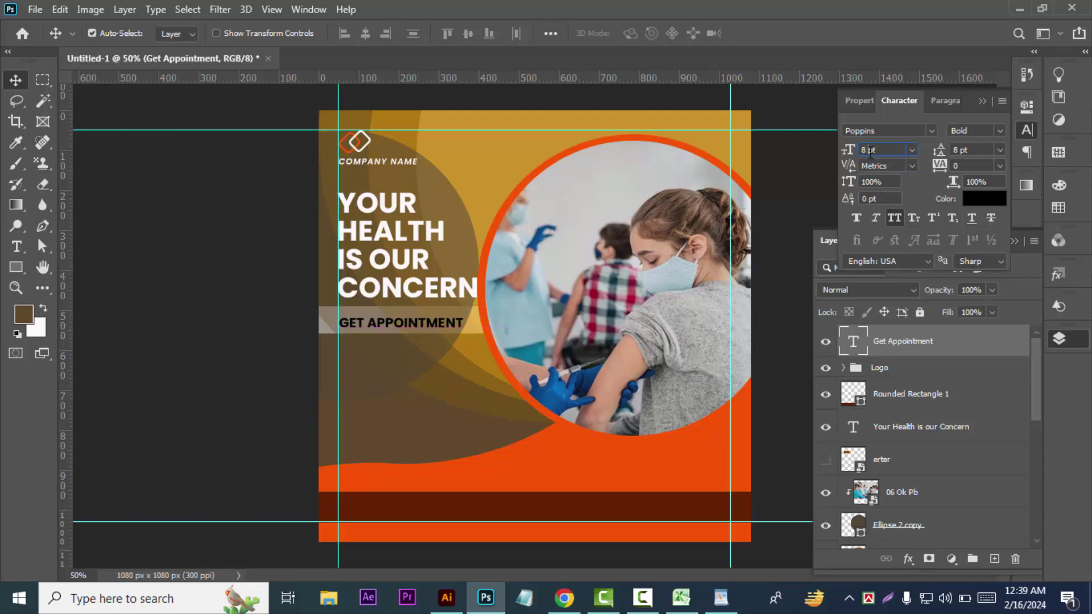
key("Up")
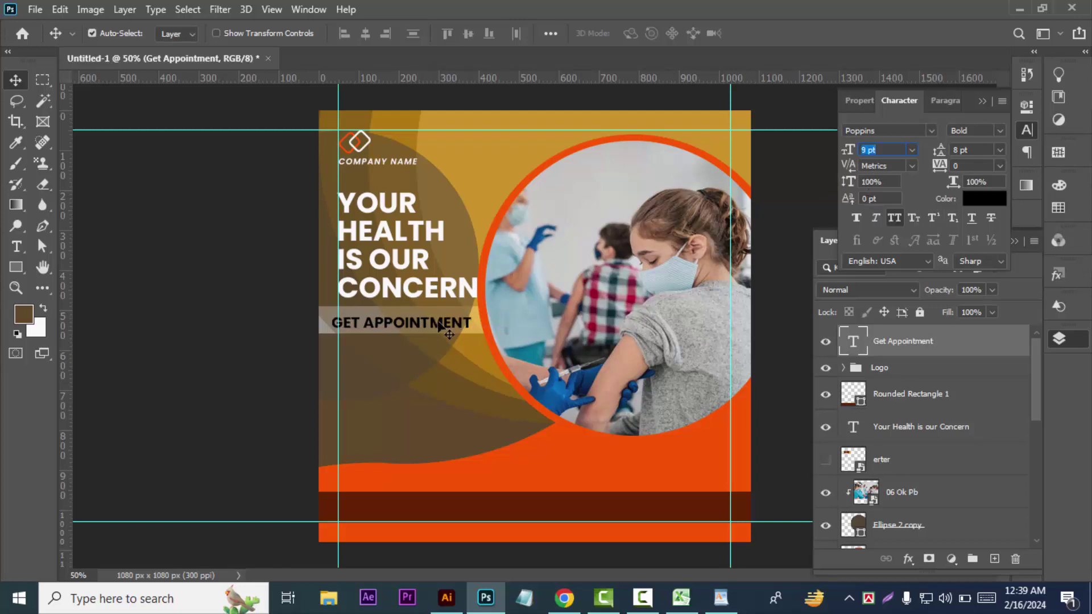
left_click_drag(439, 322, 447, 318)
key("shift+Left")
key("shift+Left")
key("shift+Left")
key("shift+Right")
key("shift+Right")
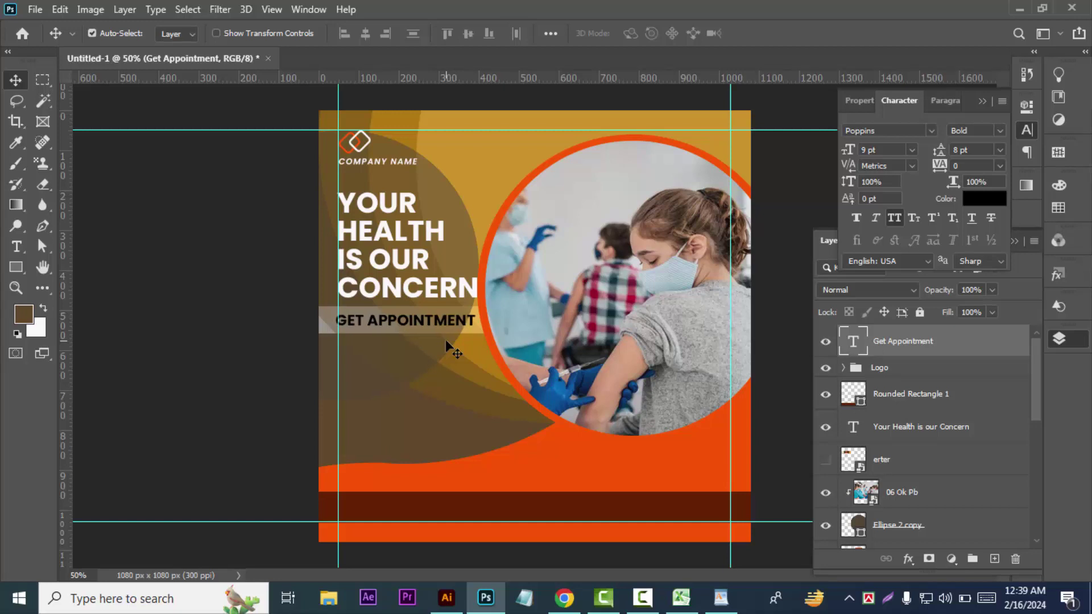
key("shift+Right")
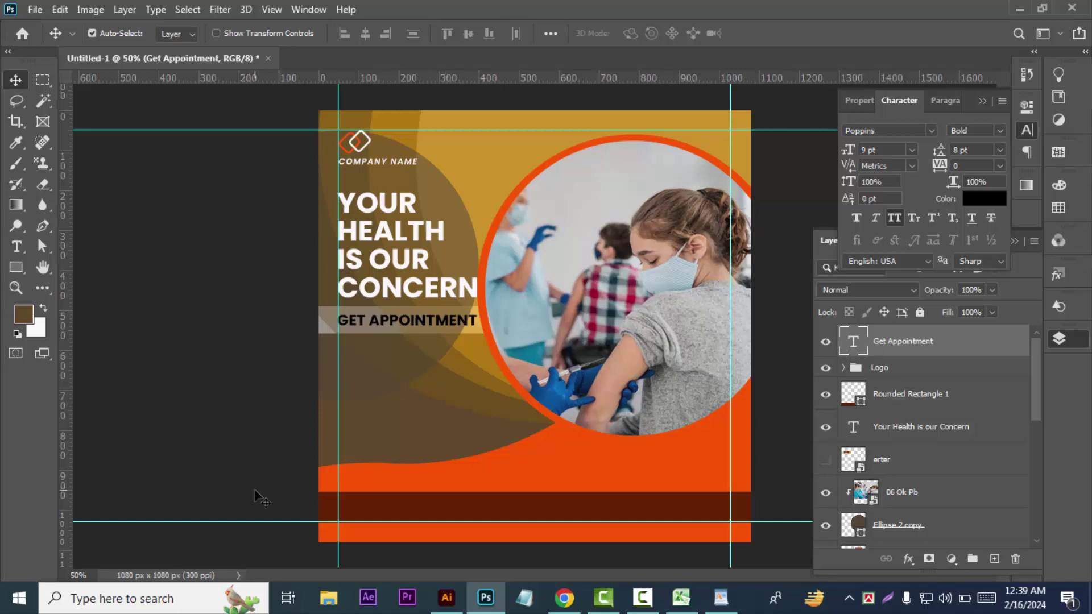
- Color the GET APPOINTMENT text off-white, settling on #f9f2f2
left_click(981, 200)
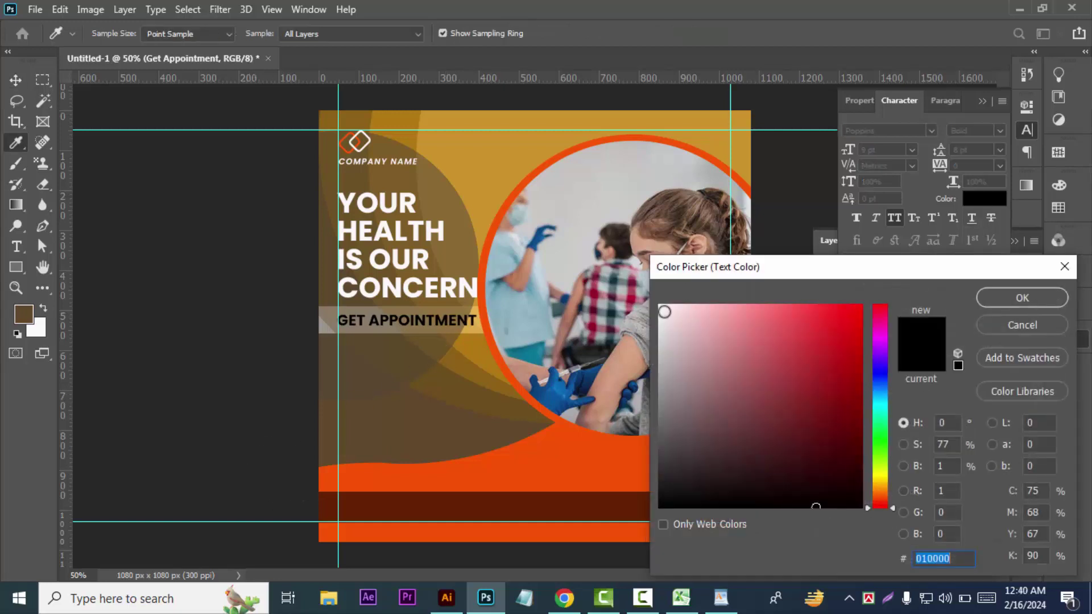
left_click(663, 308)
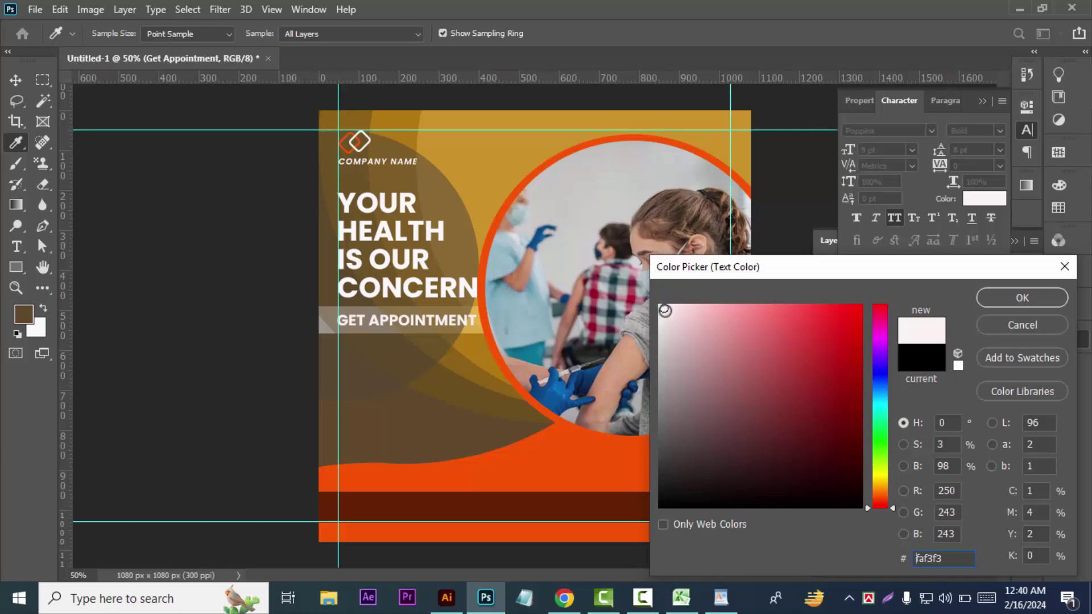
left_click(1018, 298)
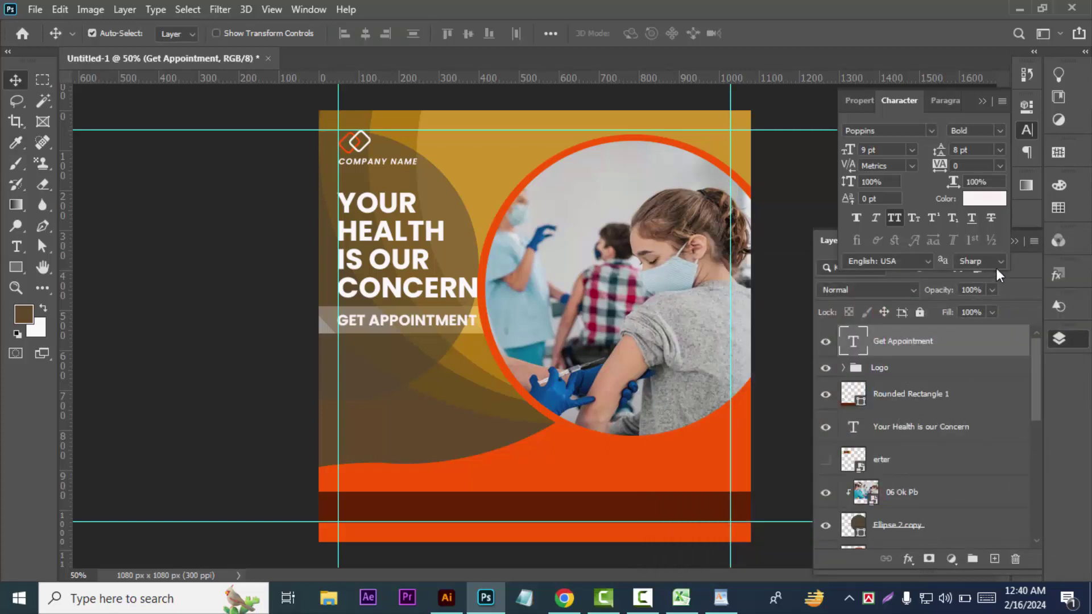
left_click(995, 211)
left_click(1009, 322)
left_click(17, 248)
left_click(637, 33)
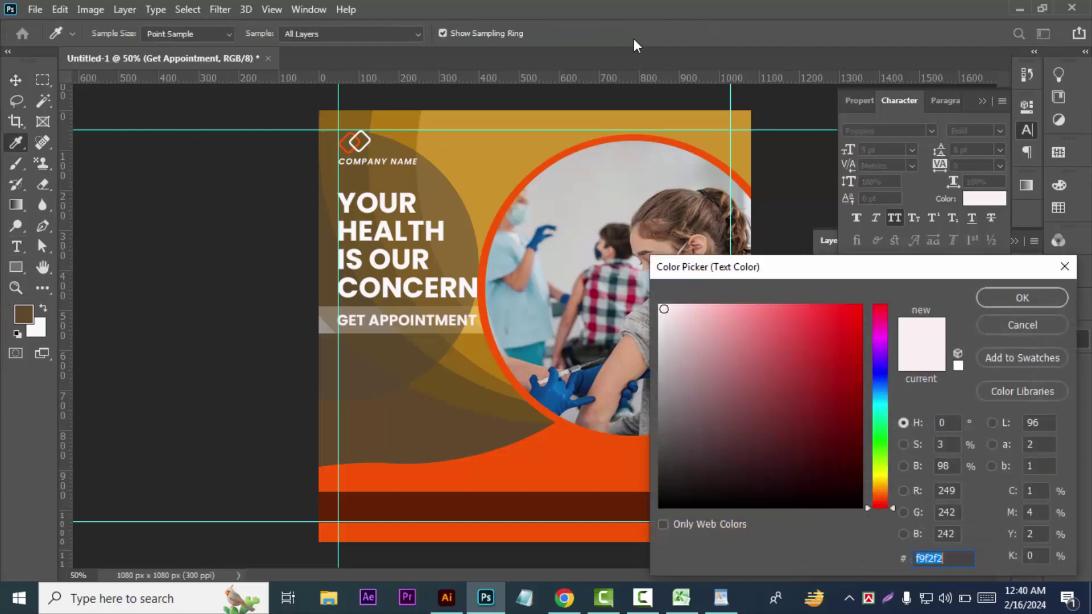
left_click(1013, 318)
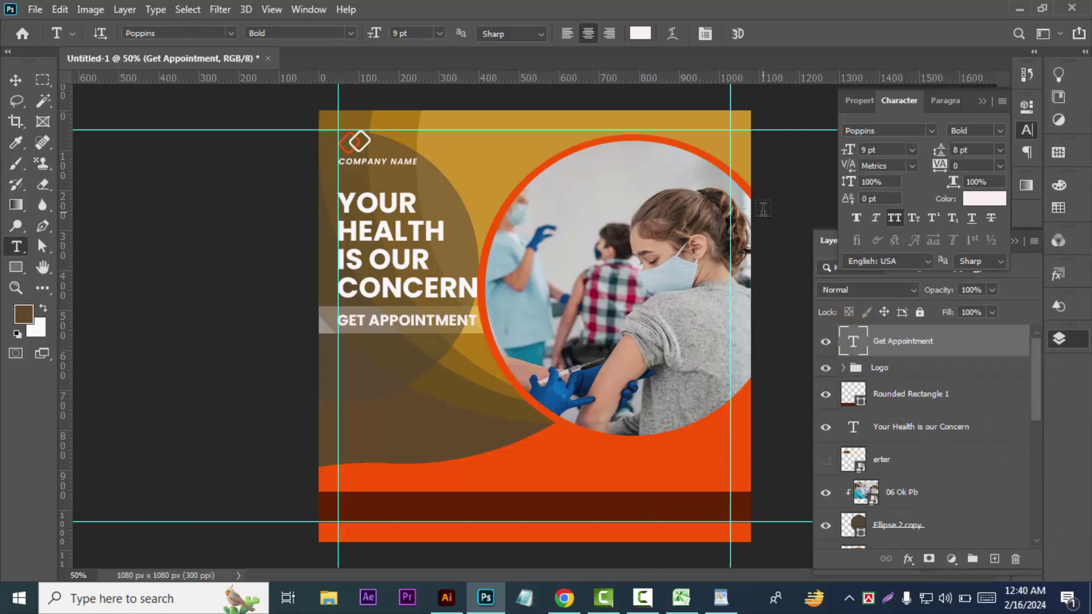
left_click(16, 80)
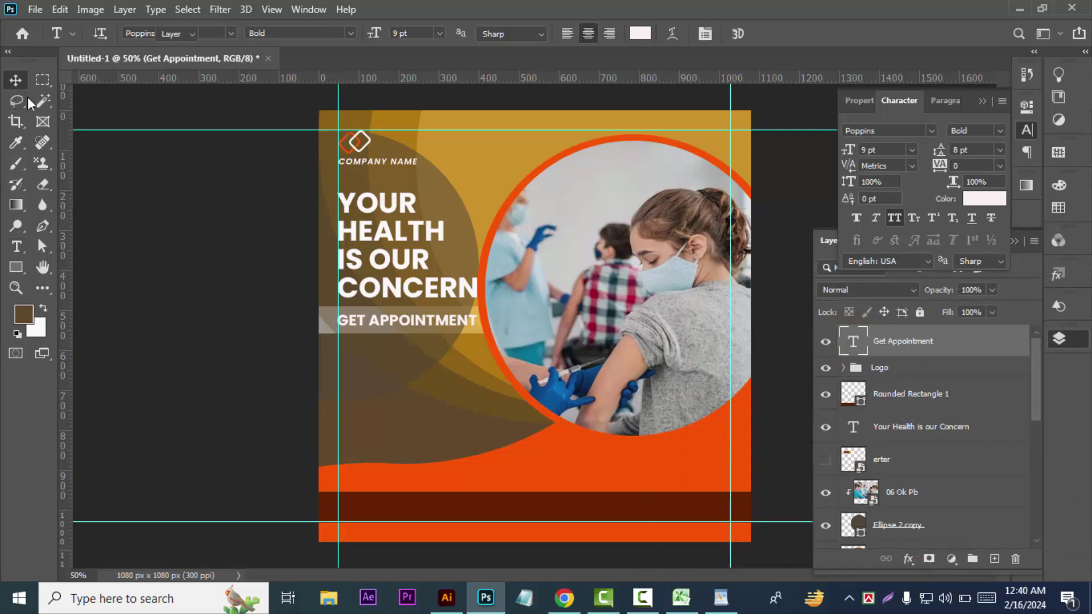
- Set YOUR HEALTH IS OUR CONCERN to 15 pt with 15 pt leading, nudged slightly up
left_click(422, 292)
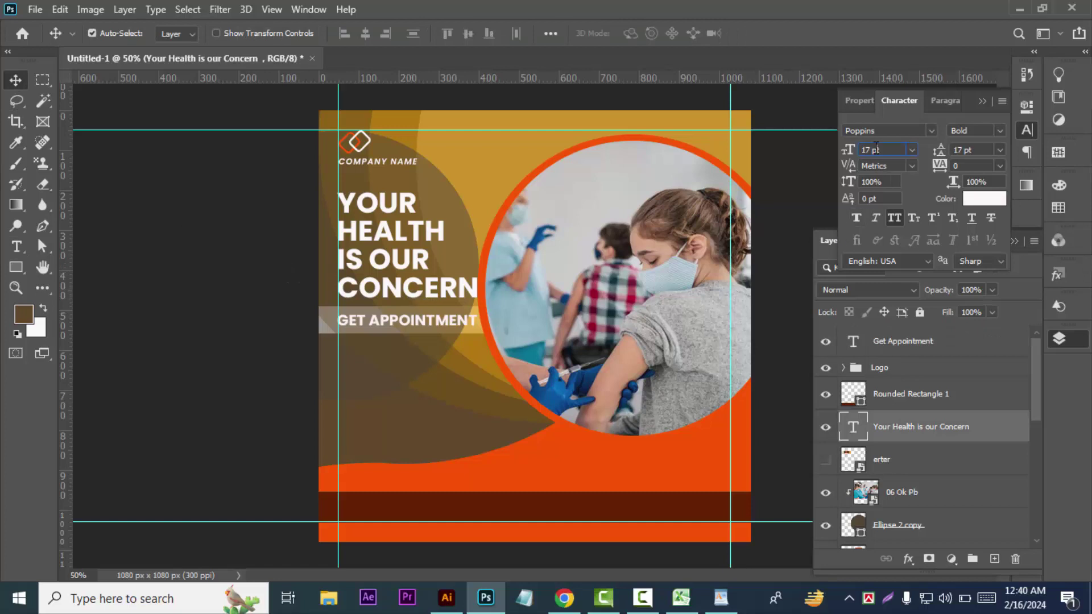
type("16")
key("Return")
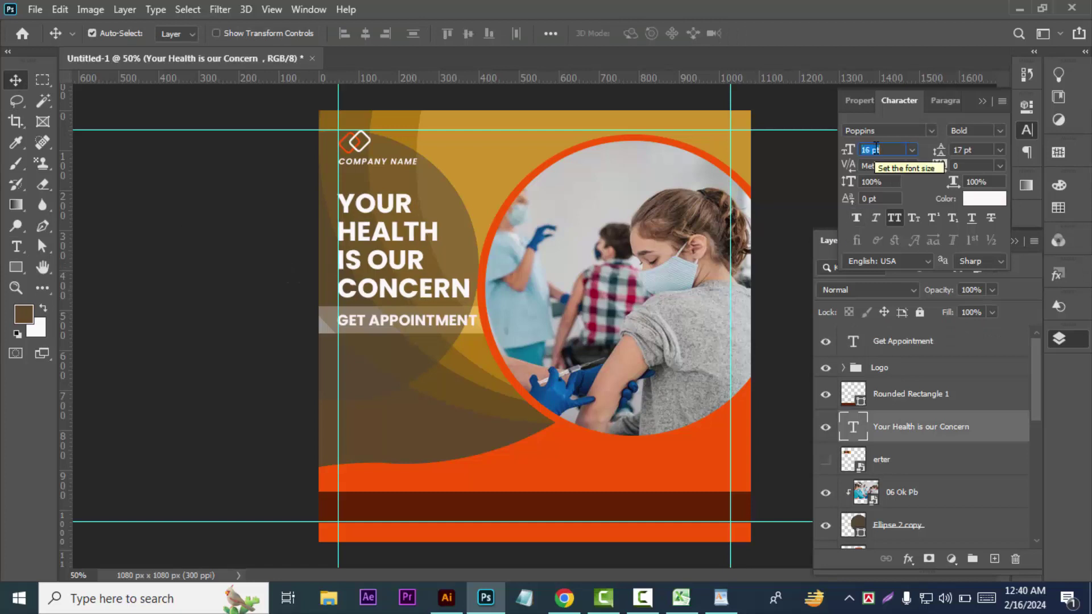
key("Down")
left_click(972, 149)
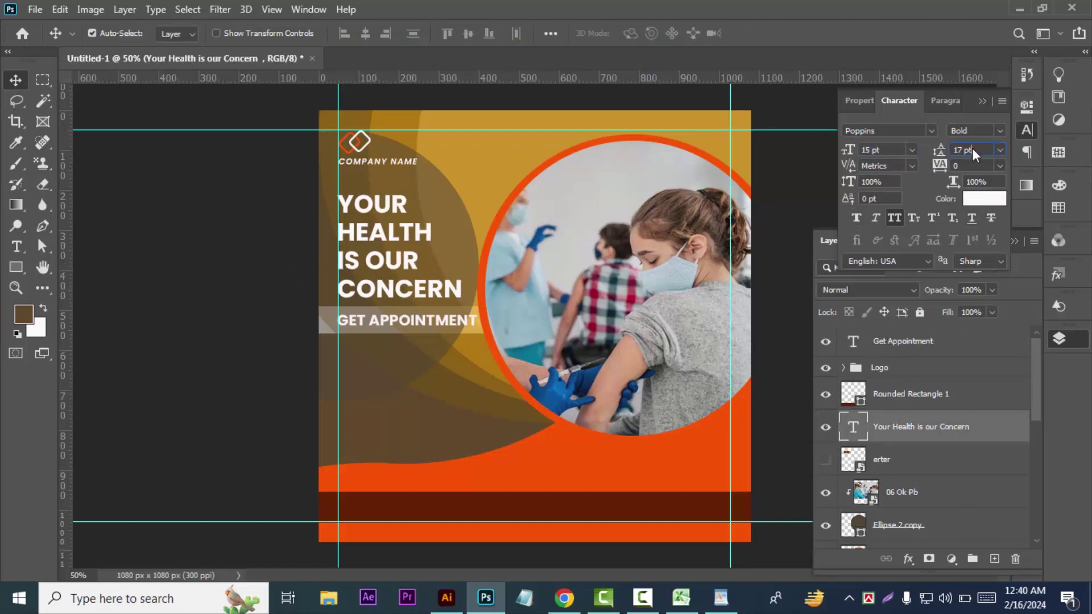
key("Down")
key("Down")
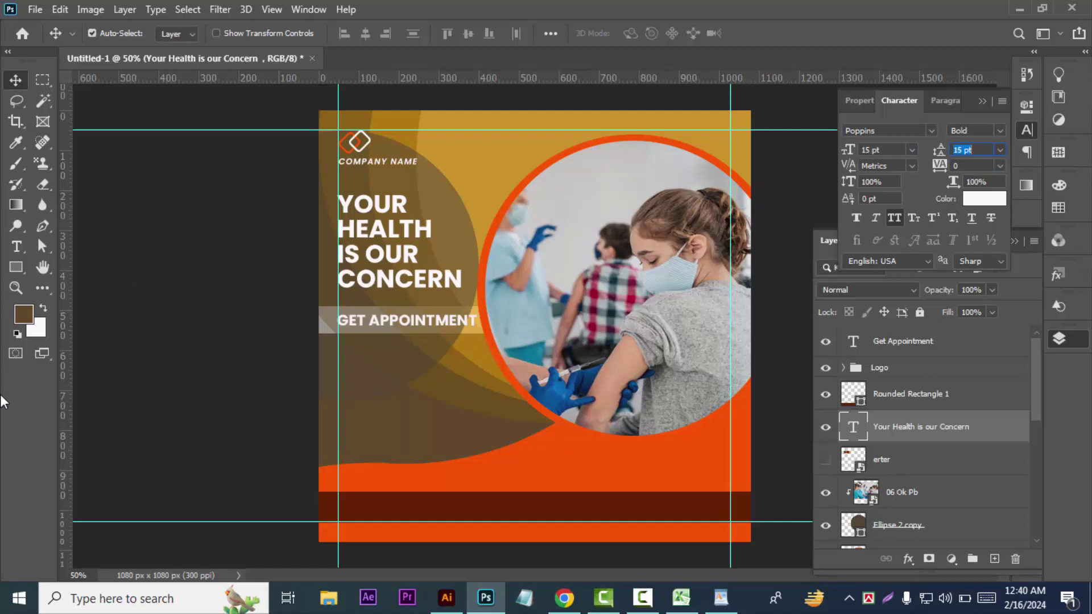
left_click(404, 288)
key("Up")
key("Up")
key("Up")
key("Up")
key("Up")
key("Up")
key("Up")
key("Up")
key("Up")
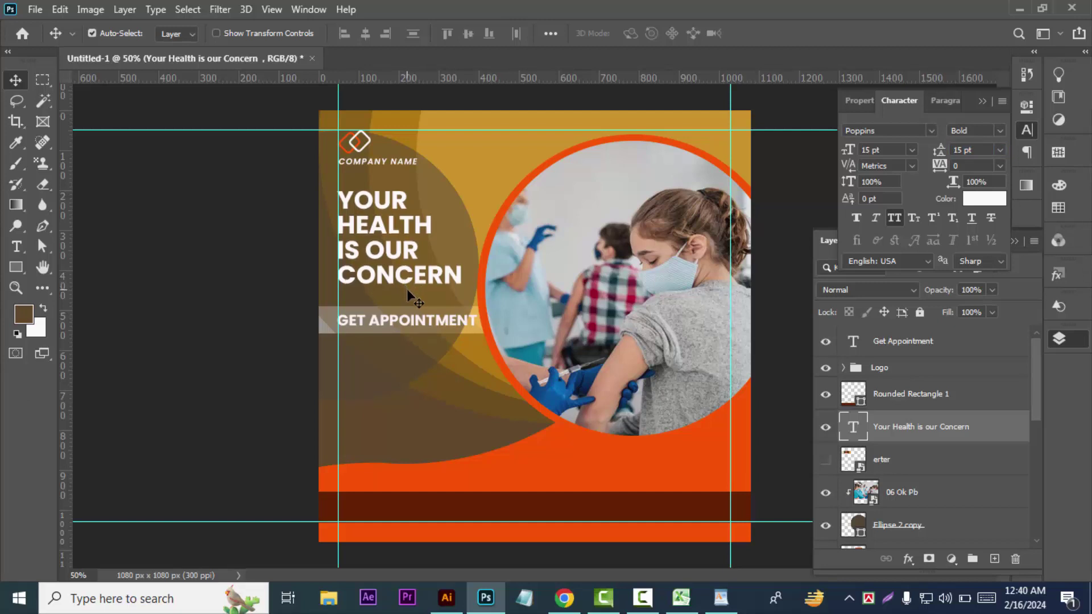
key("Up")
key("Up")
key("Up")
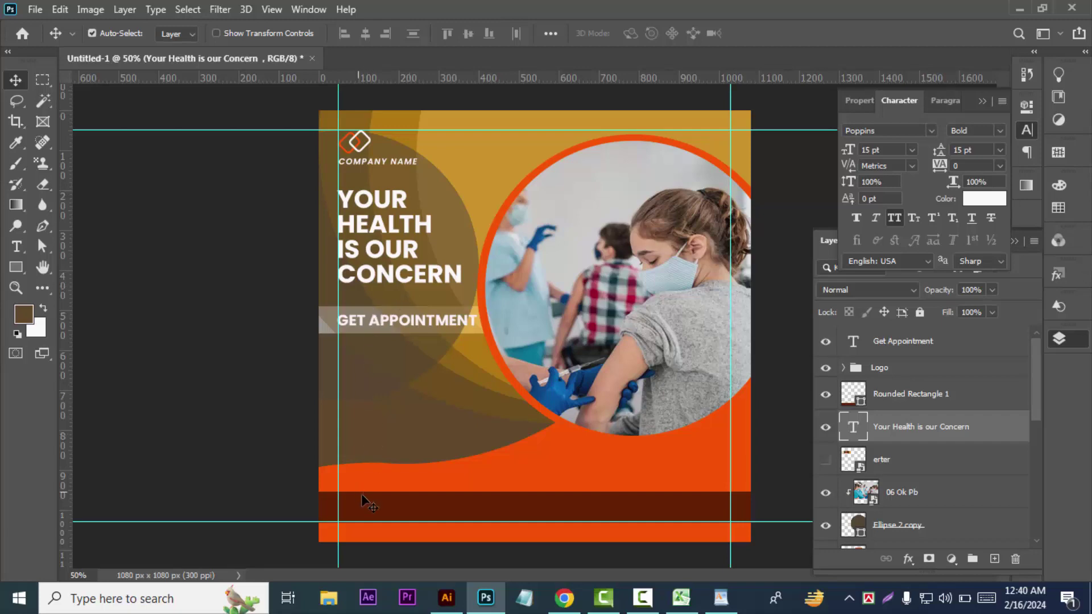
- Copy the ABOUT US Lorem ipsum paragraph from Illustrator and paste it as Photoshop text
left_click(446, 597)
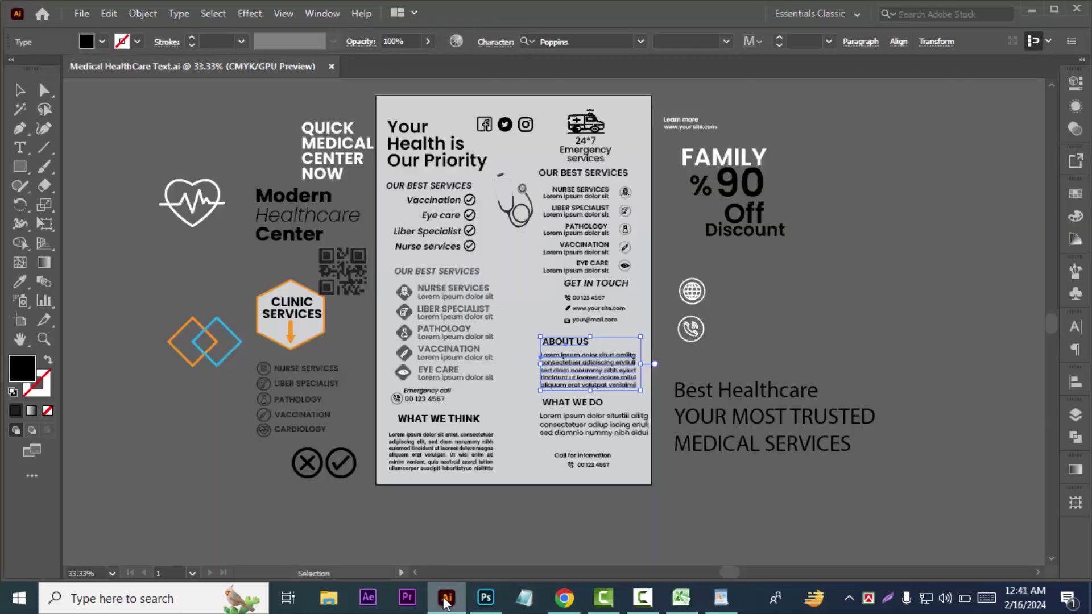
left_click(779, 361)
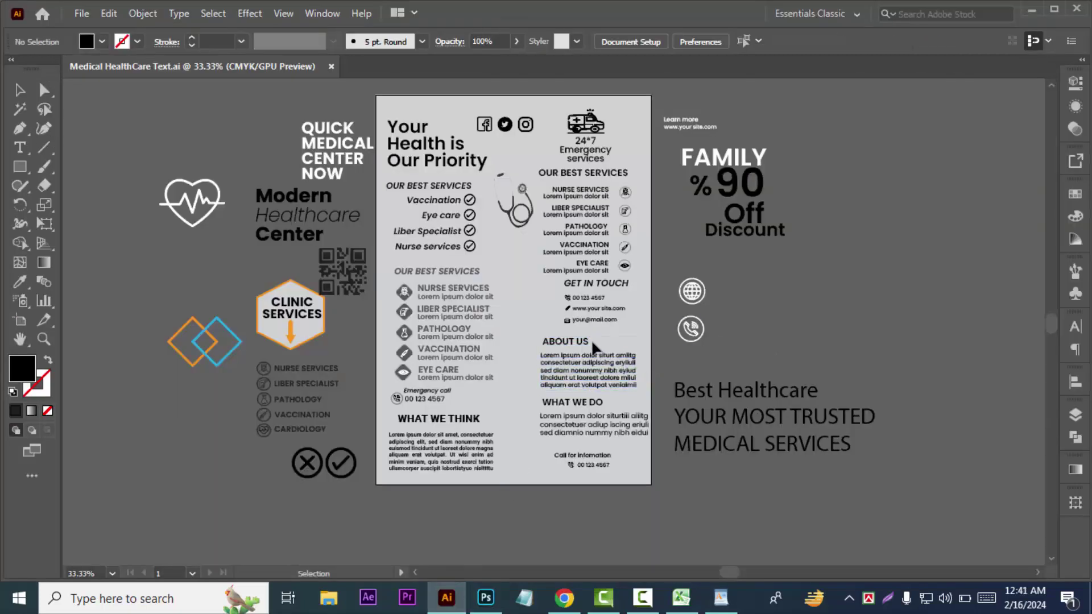
key("t")
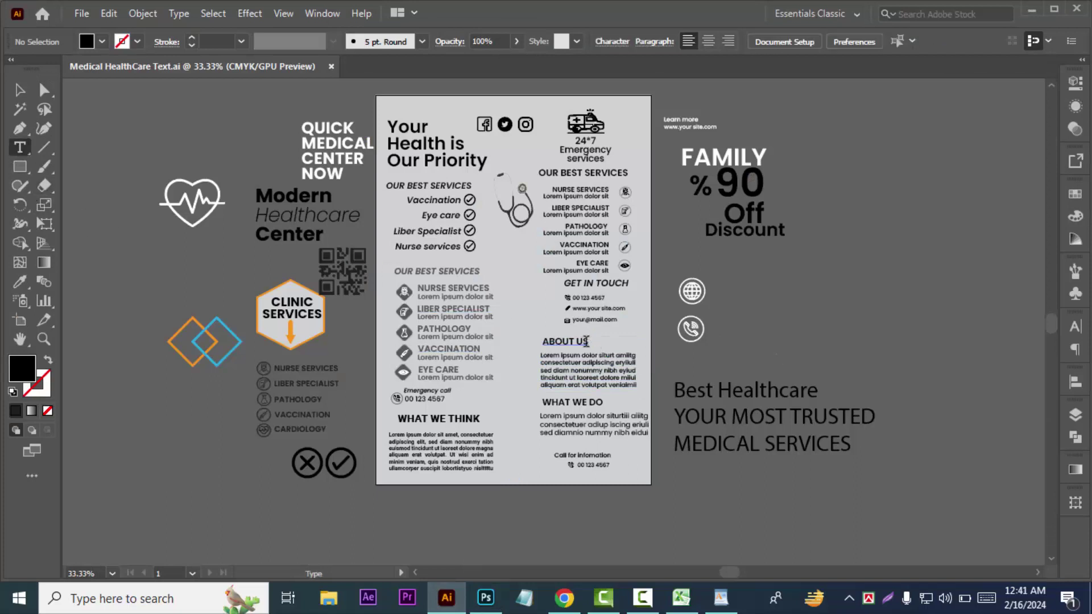
left_click_drag(540, 356, 647, 390)
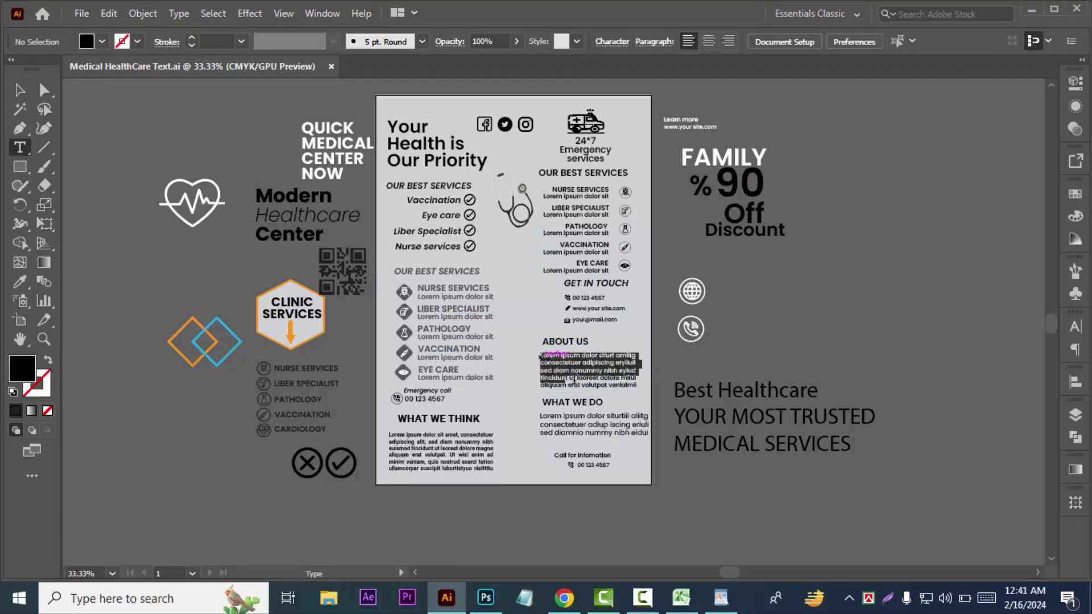
left_click(485, 597)
key("t")
left_click(413, 449)
key("ctrl+v")
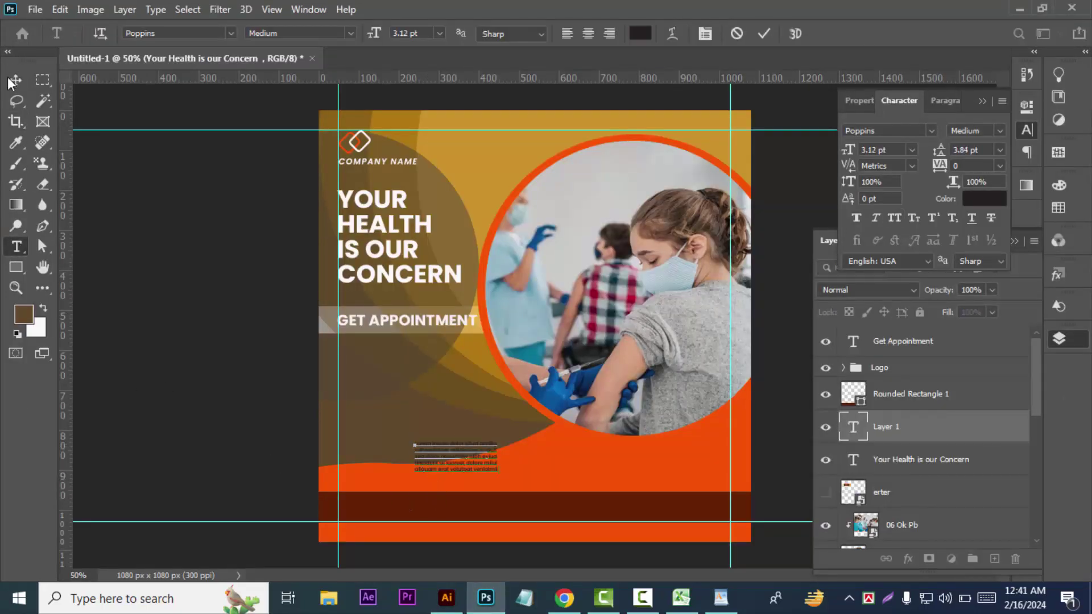
- Make the pasted paragraph white and move it up-left beside the photo circle
left_click(640, 36)
left_click(658, 306)
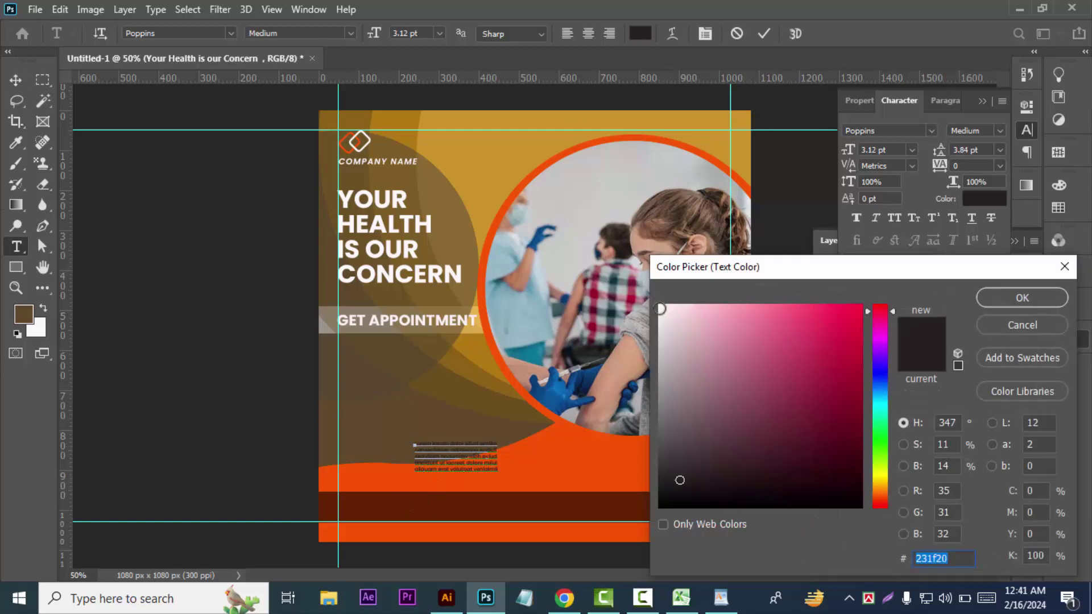
left_click(1000, 298)
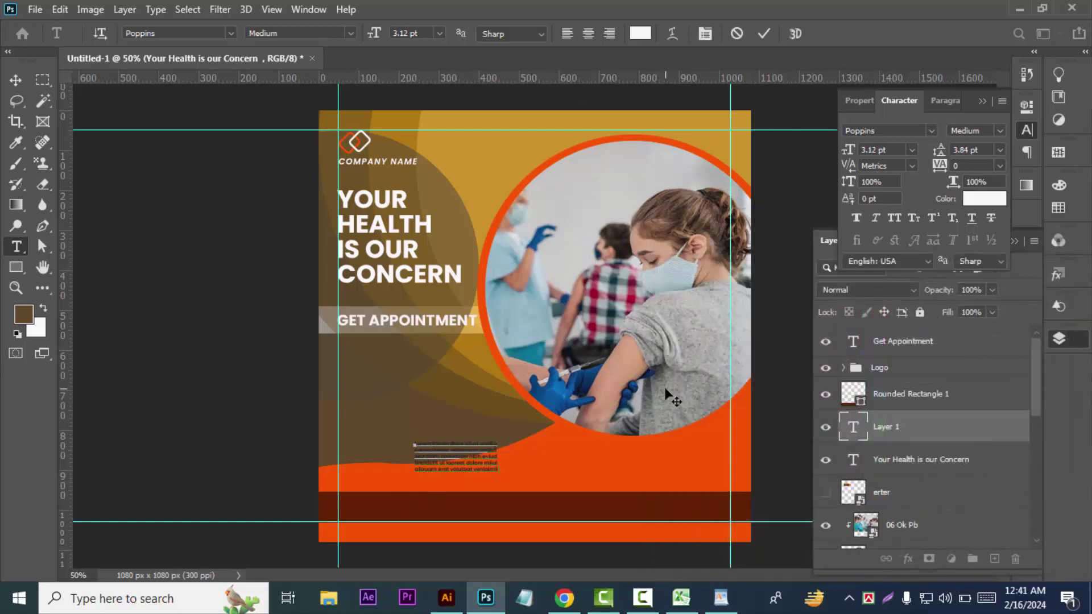
left_click(16, 80)
left_click_drag(457, 455, 438, 418)
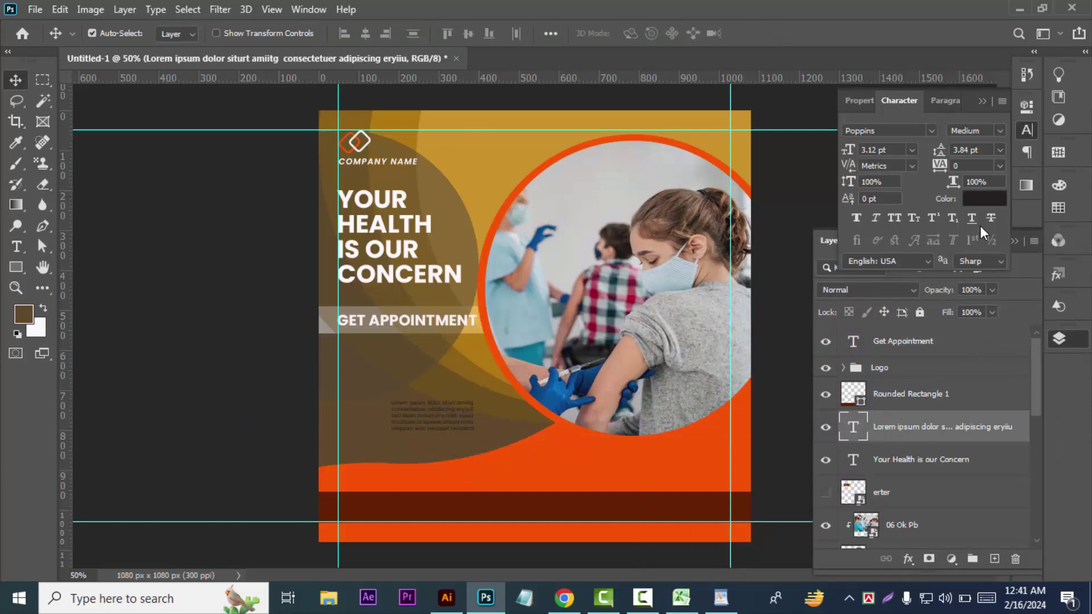
- Recolor the paragraph to near-white #fcf8f9
left_click(983, 198)
left_click(663, 307)
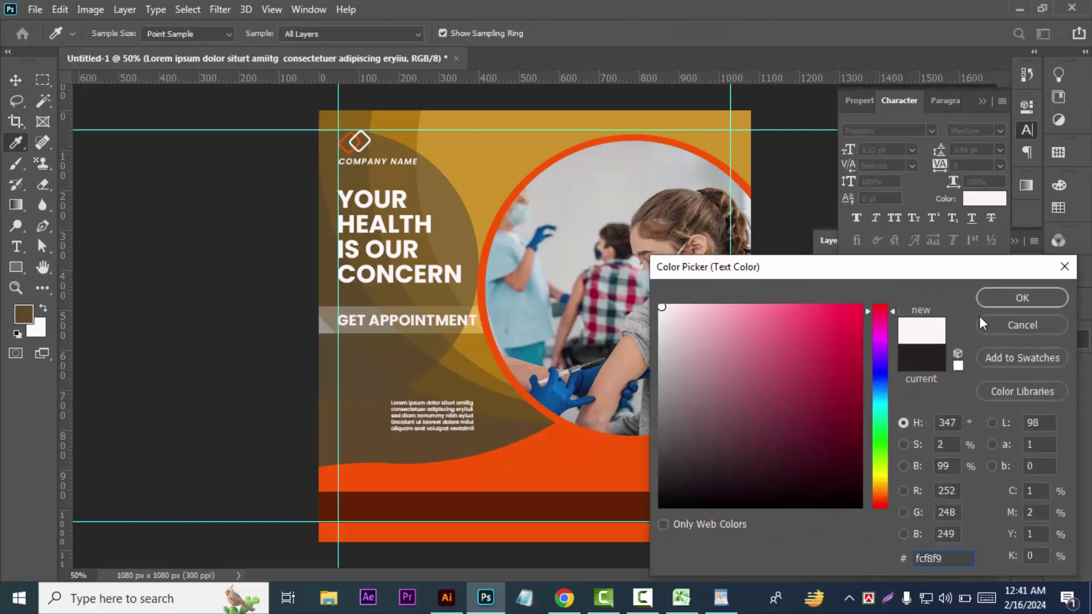
left_click(989, 298)
key("ctrl+plus")
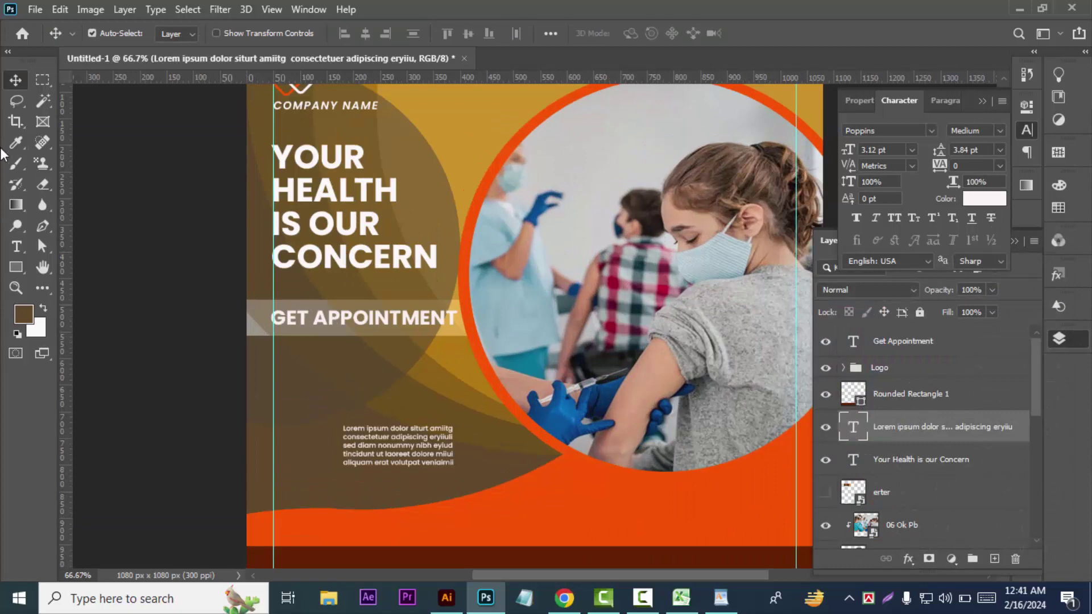
- Add an About Us text line above the Lorem ipsum paragraph
left_click(220, 333)
key("t")
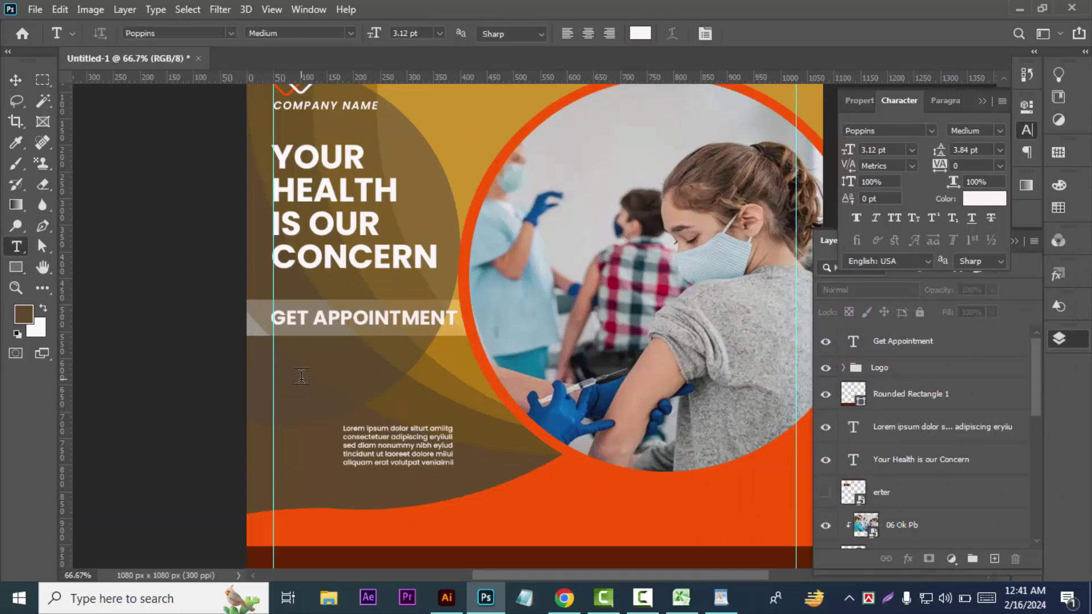
left_click(304, 382)
key("BackSpace")
type("About Us")
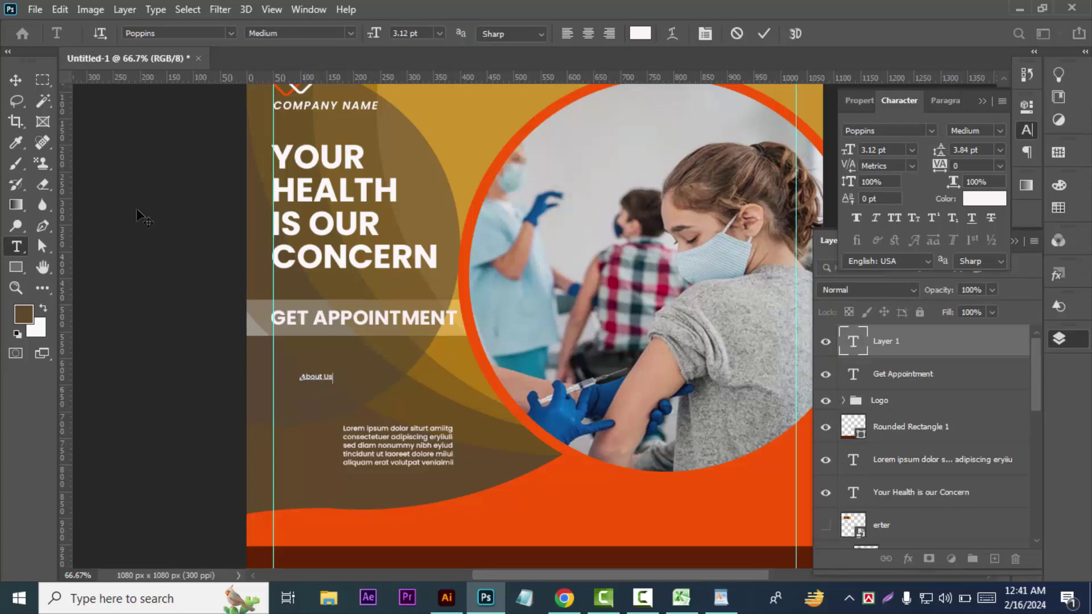
left_click(15, 80)
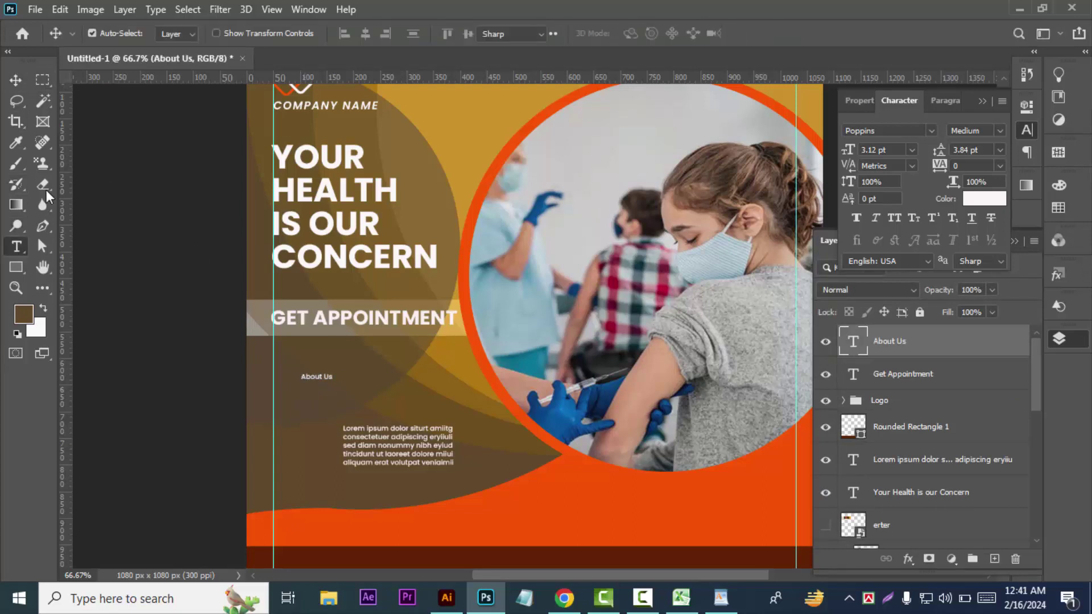
- Make the About Us heading Poppins Bold at 9 pt
key("t")
left_click(350, 33)
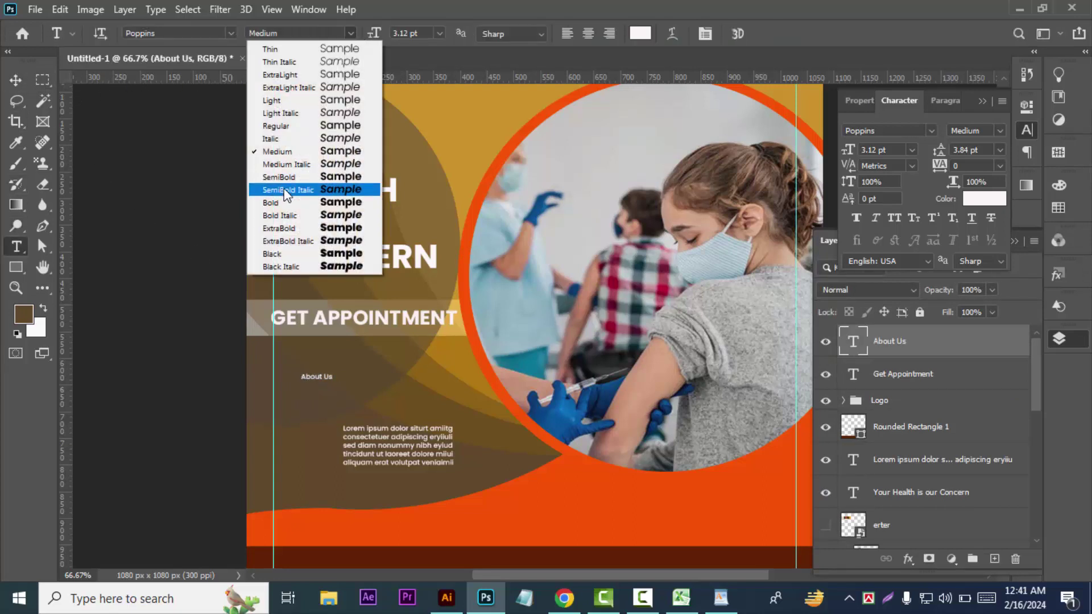
left_click(279, 202)
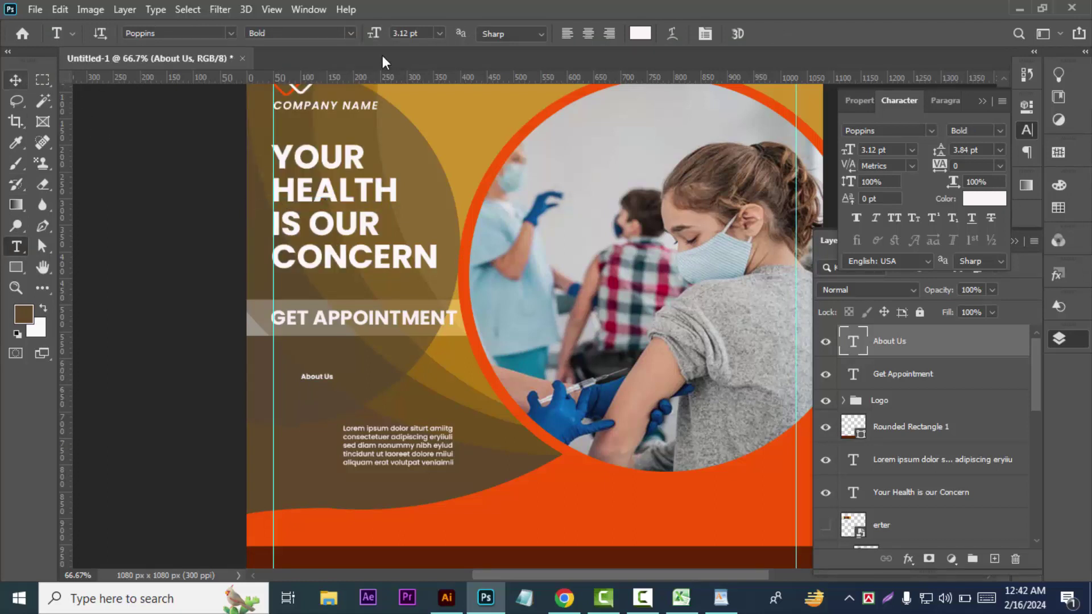
left_click(439, 33)
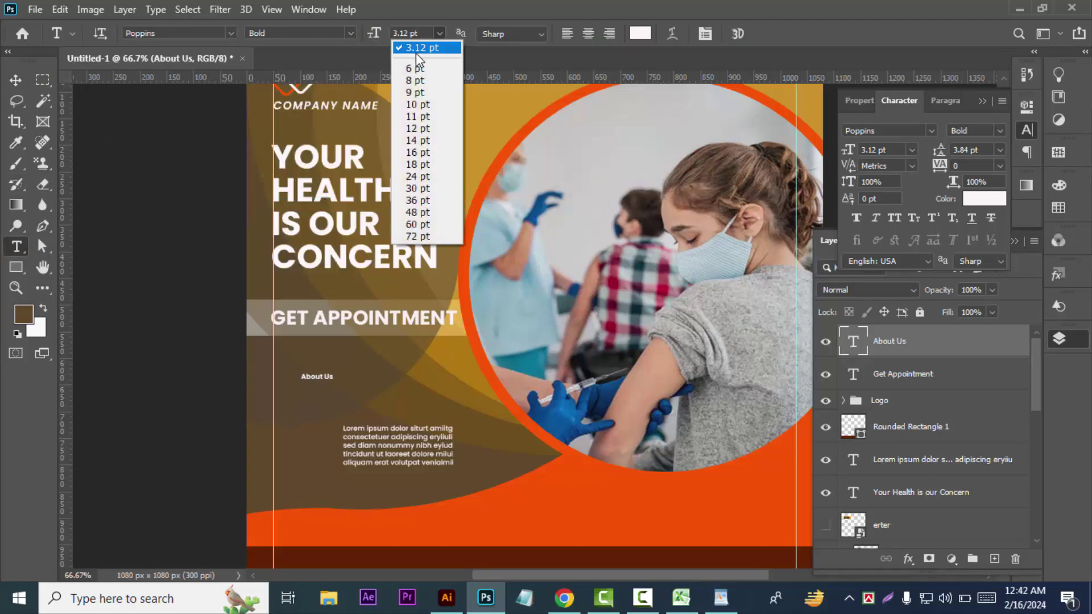
left_click(414, 140)
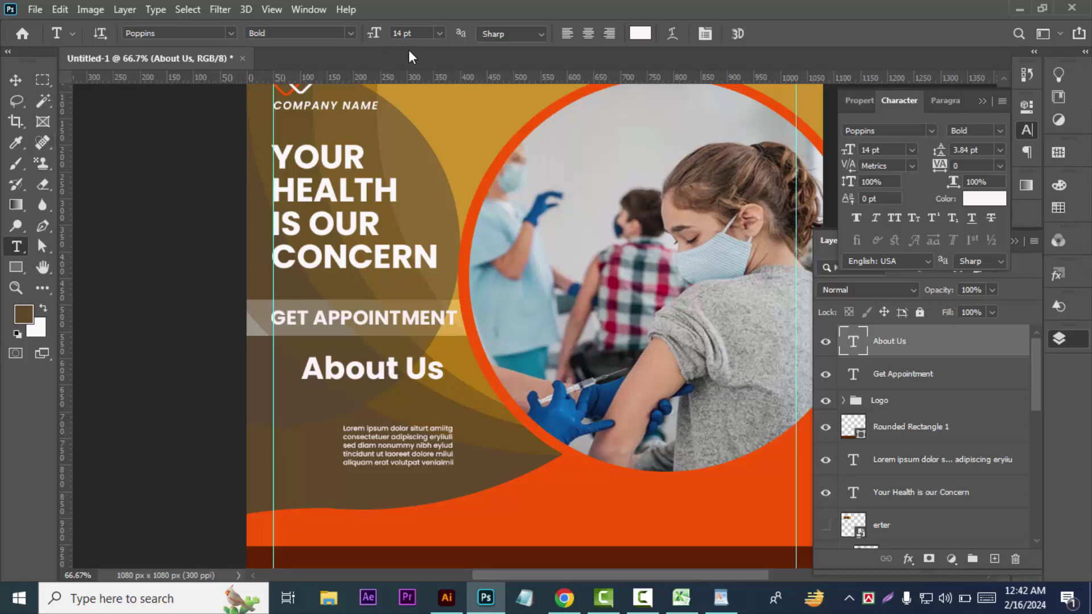
key("Down")
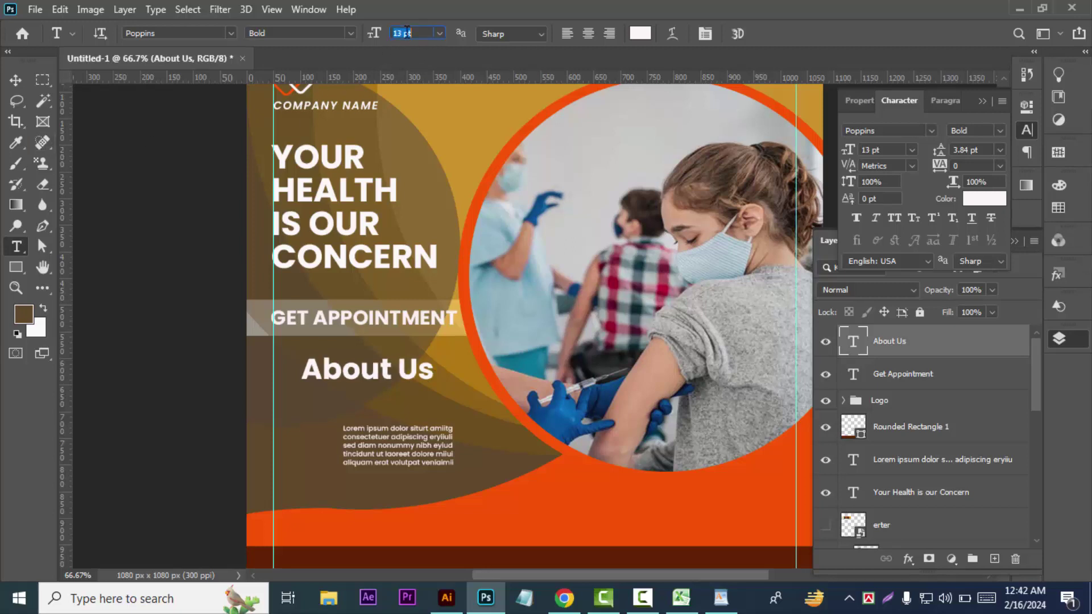
key("Down")
key("Down")
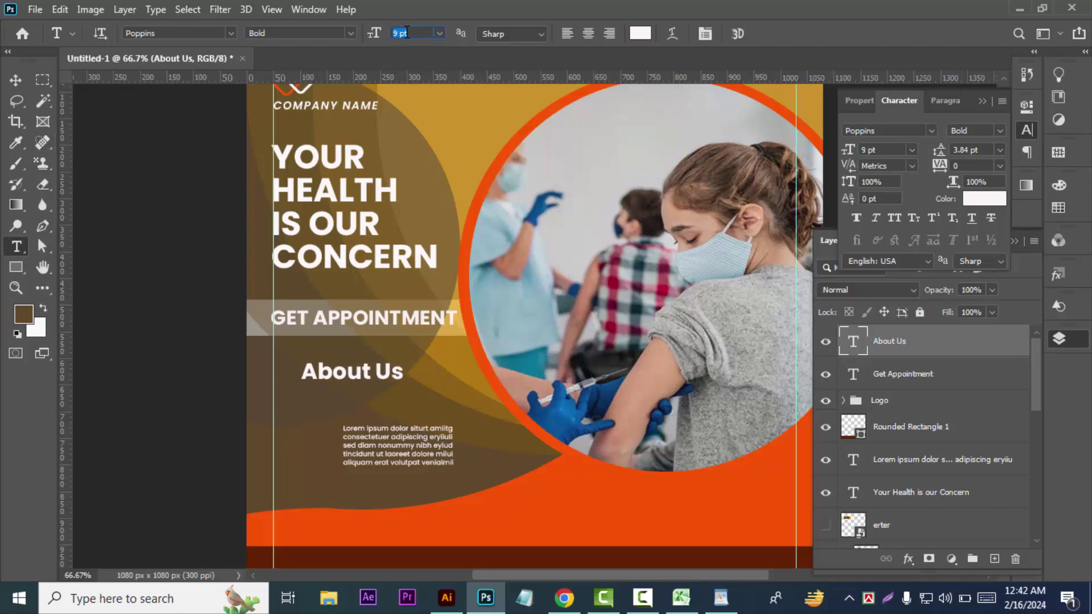
key("Down")
left_click(16, 100)
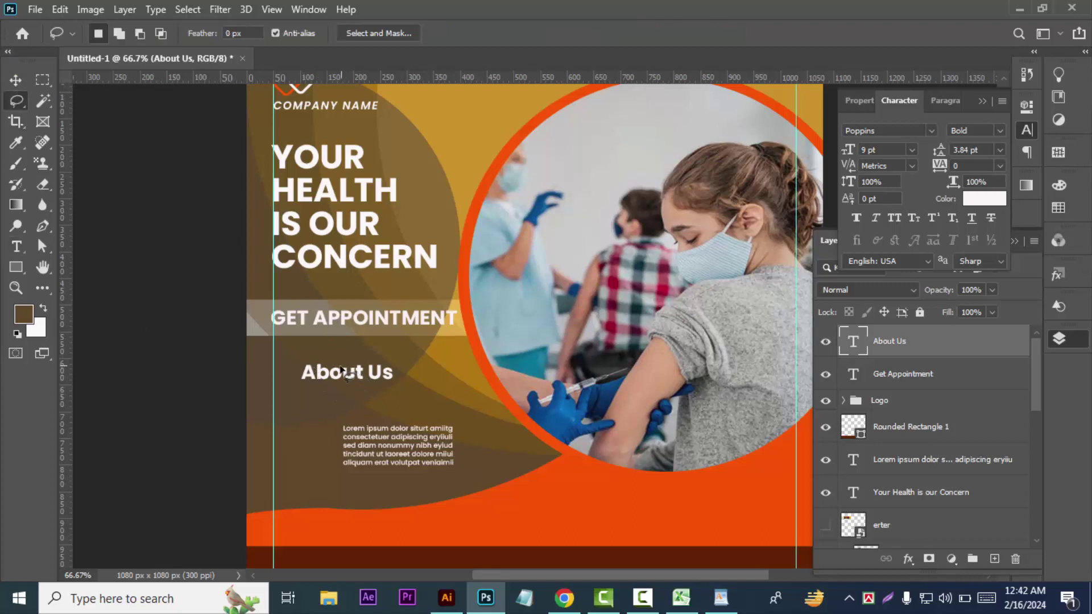
- Position About Us left-aligned under GET APPOINTMENT with the Lorem paragraph beneath it
left_click(18, 81)
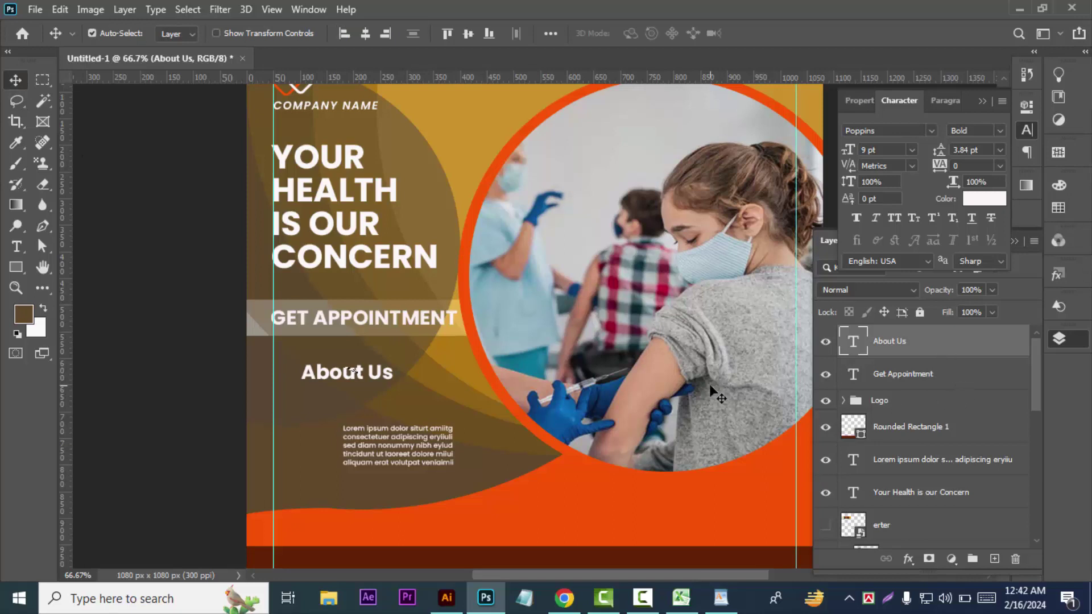
left_click(364, 375)
left_click_drag(378, 375, 350, 365)
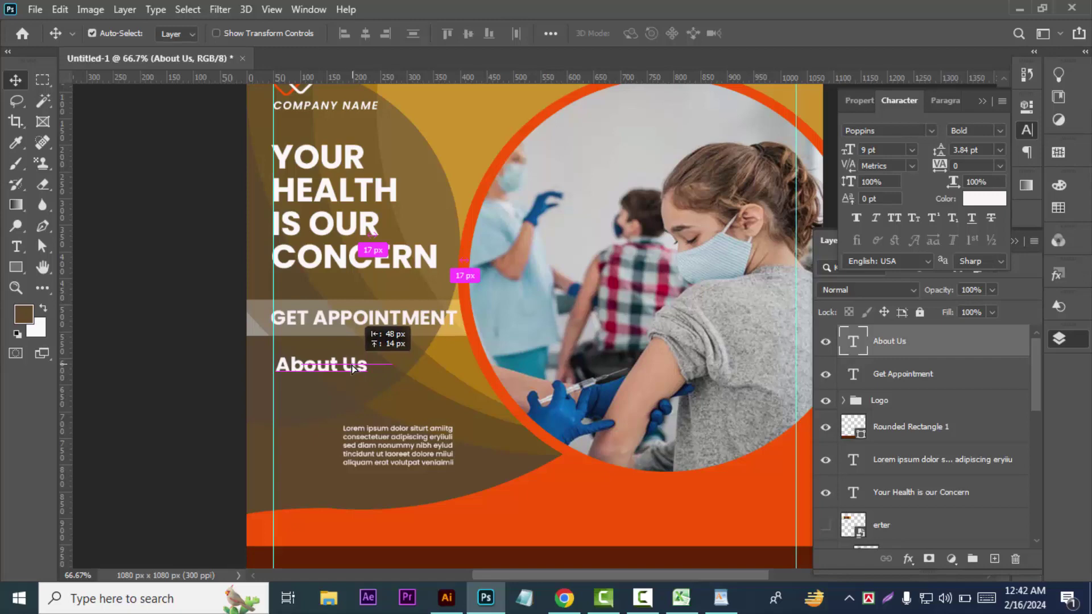
left_click_drag(410, 431, 340, 391)
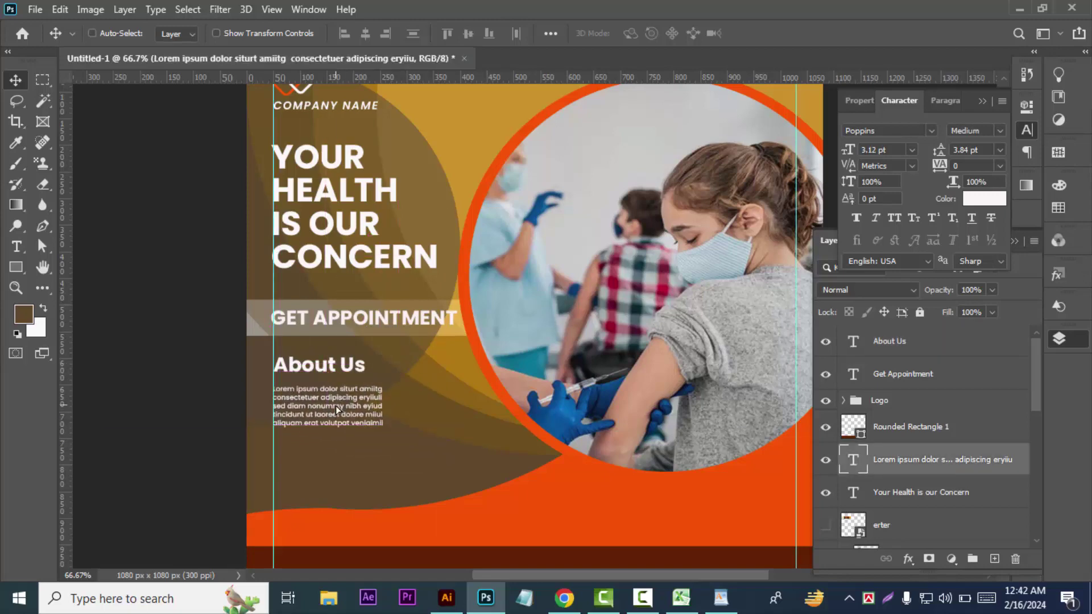
- Join the paragraph's first two lines and move eryiiuli onto its own line
key("ctrl+plus")
key("o")
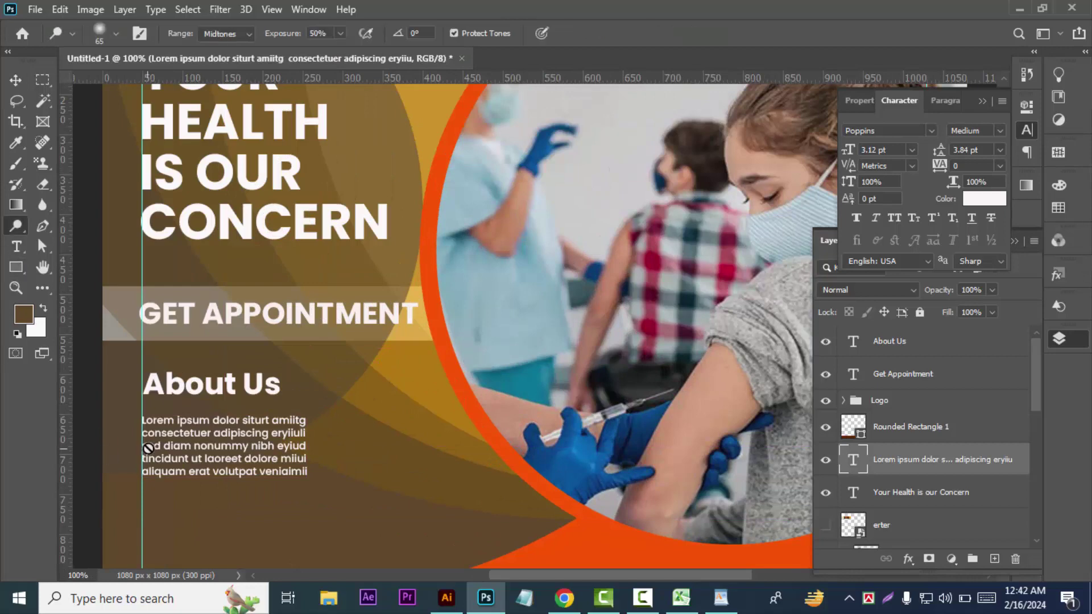
key("t")
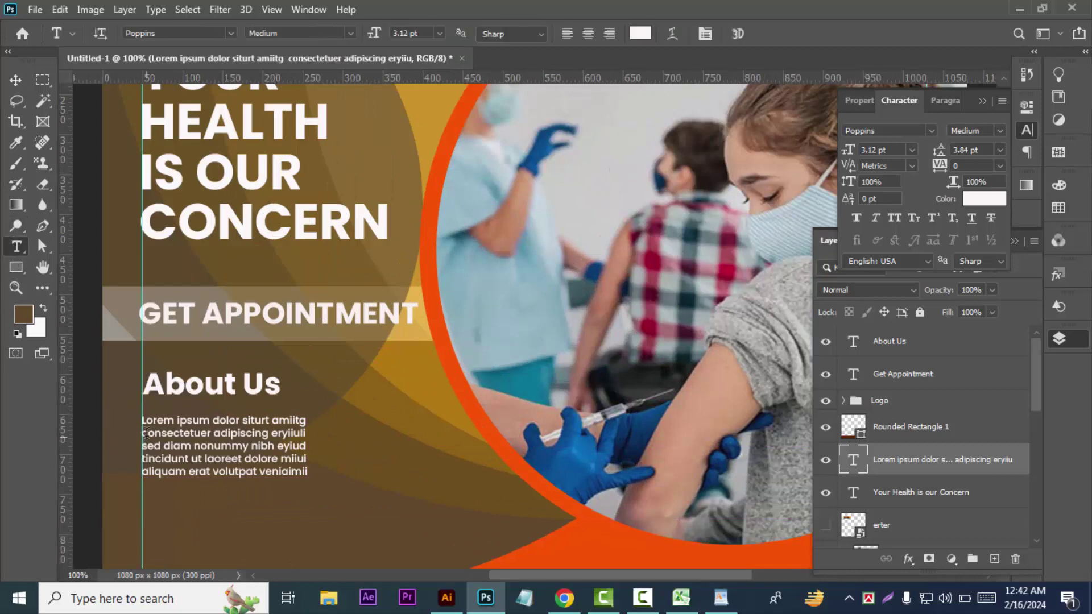
left_click(144, 432)
key("Delete")
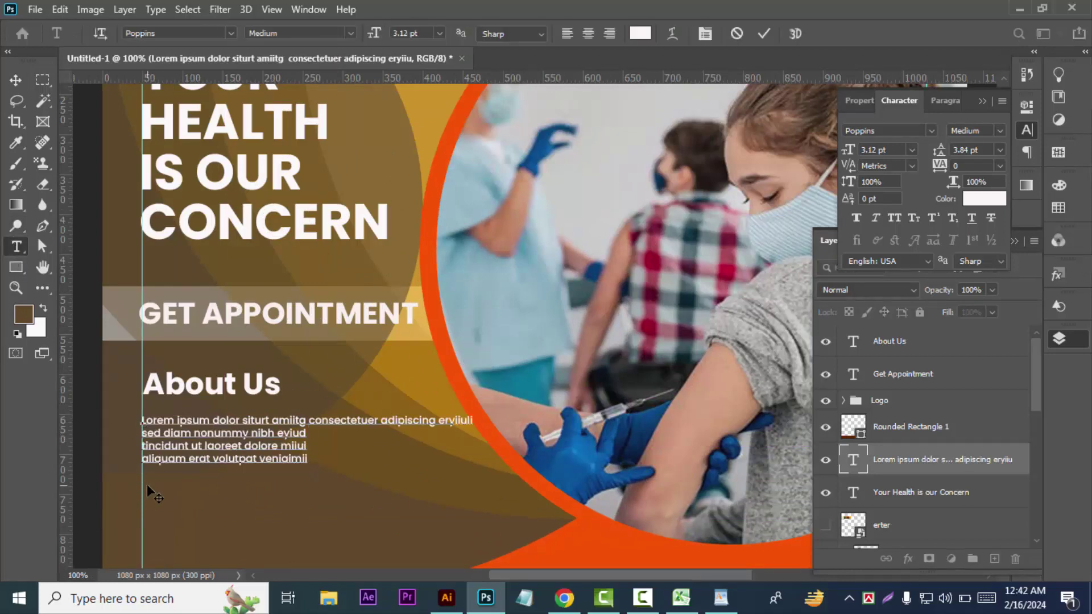
left_click(437, 421)
key("Return")
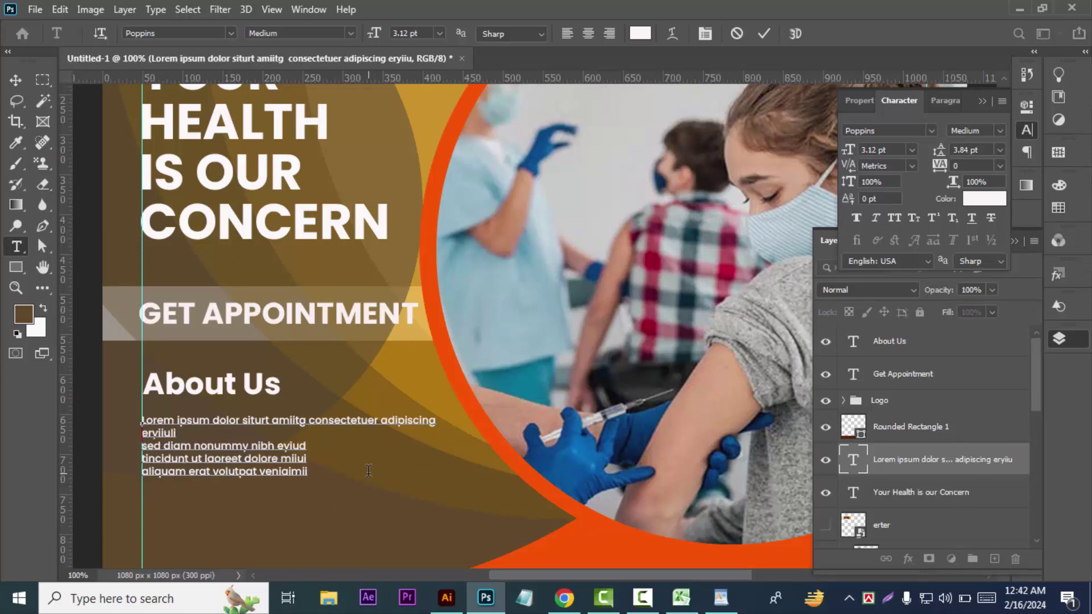
- Merge the remaining lines so the Lorem paragraph reads as three wider lines
key("End")
key("Delete")
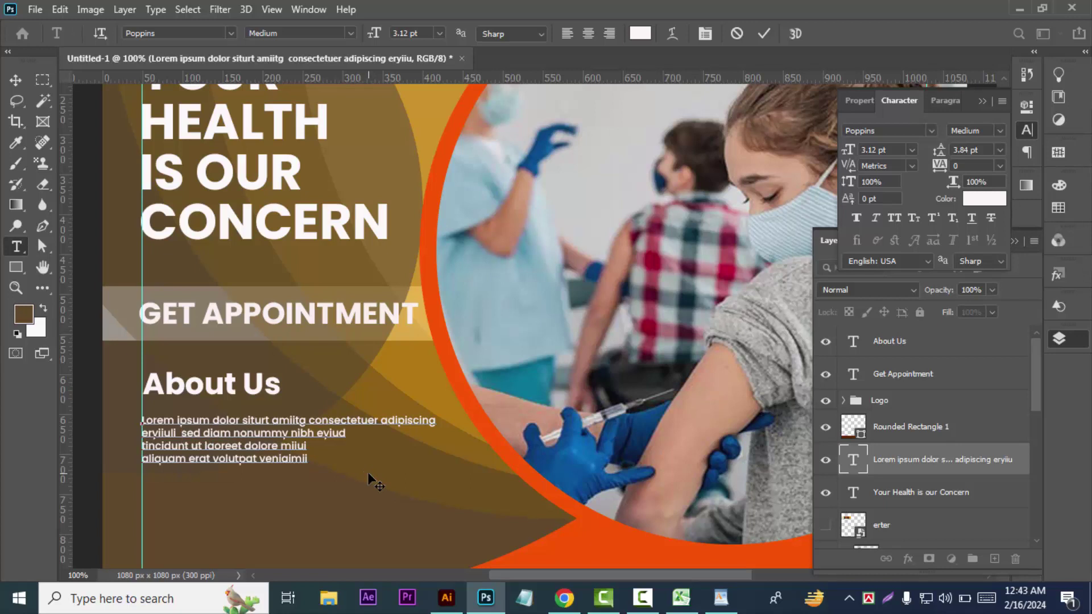
key("BackSpace")
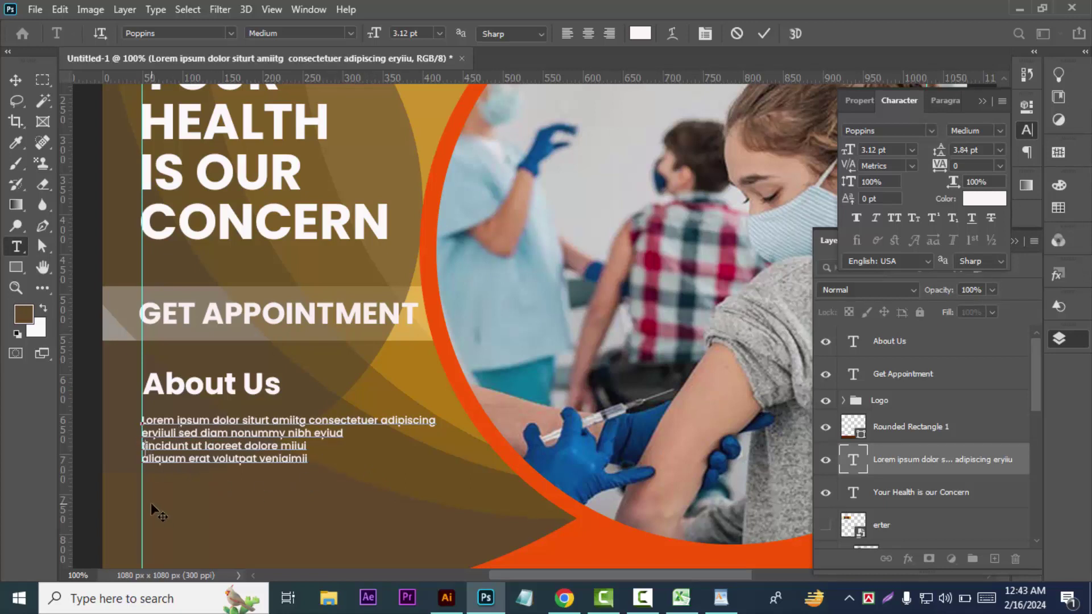
key("BackSpace")
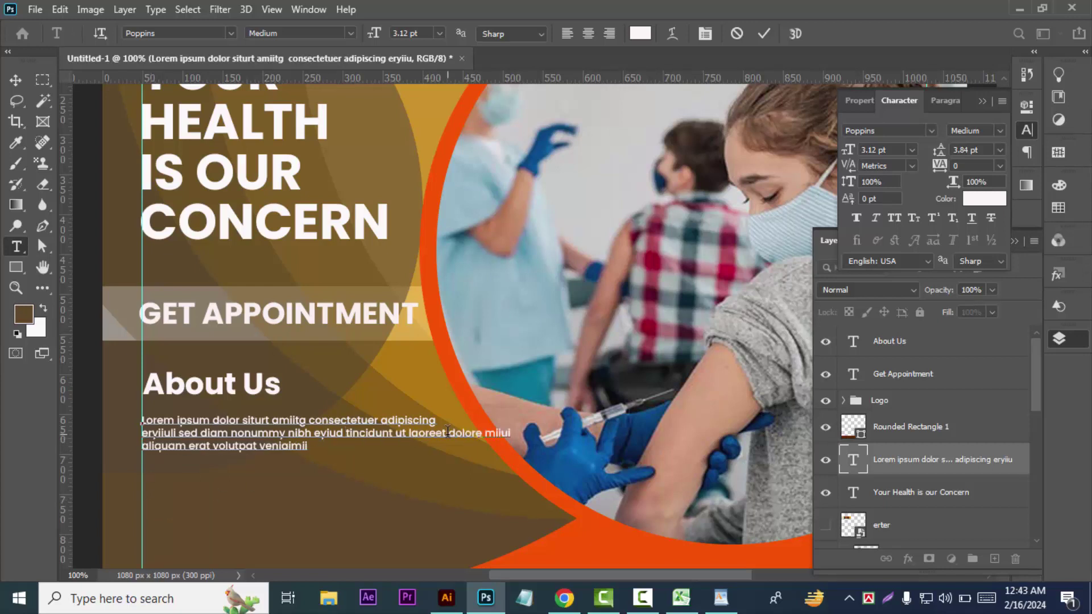
key("Return")
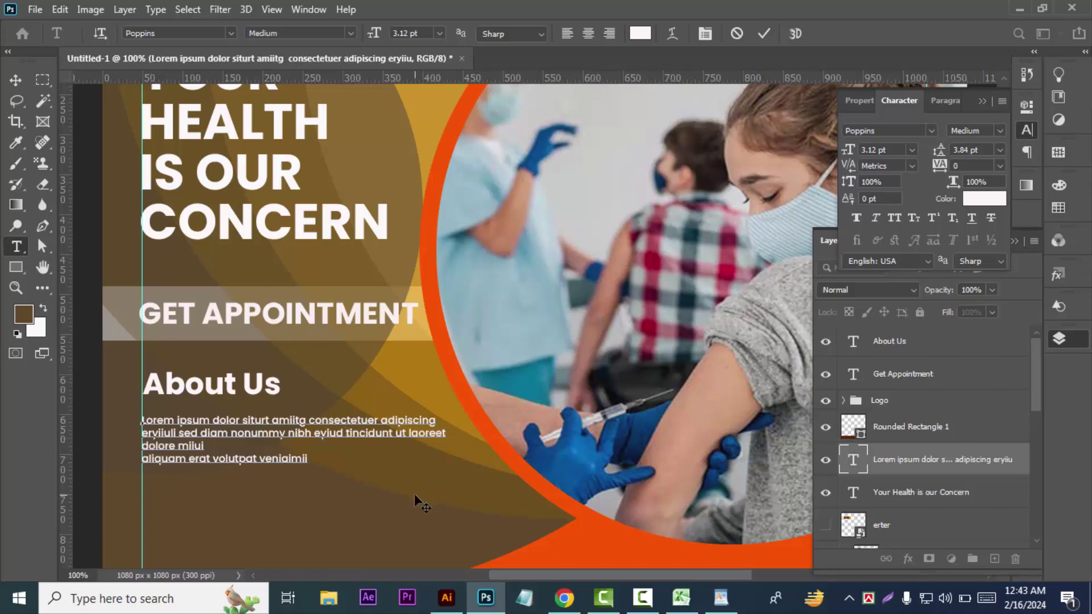
key("BackSpace")
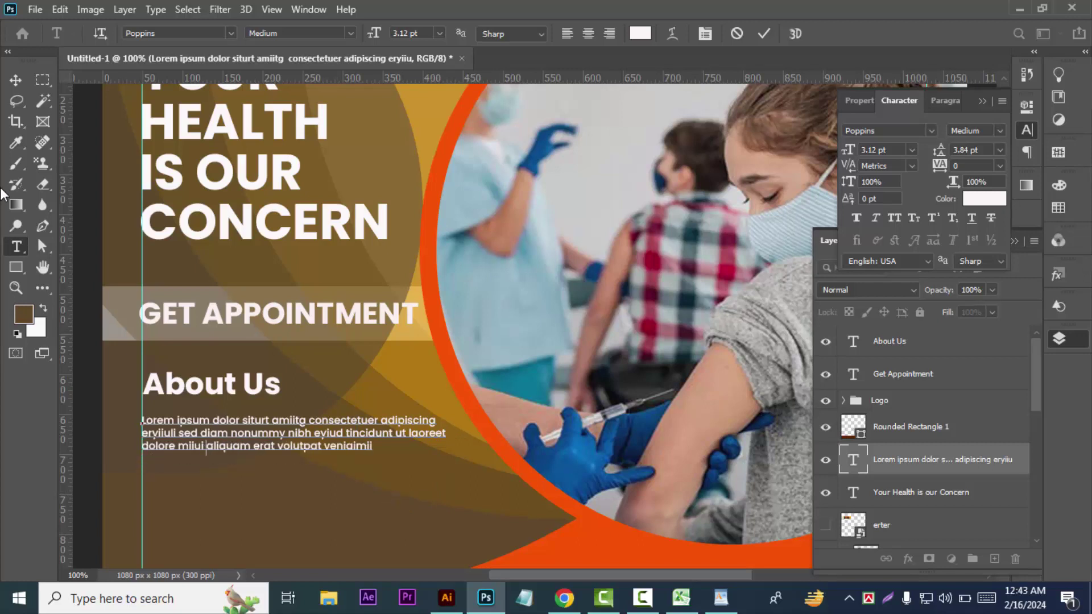
left_click(15, 79)
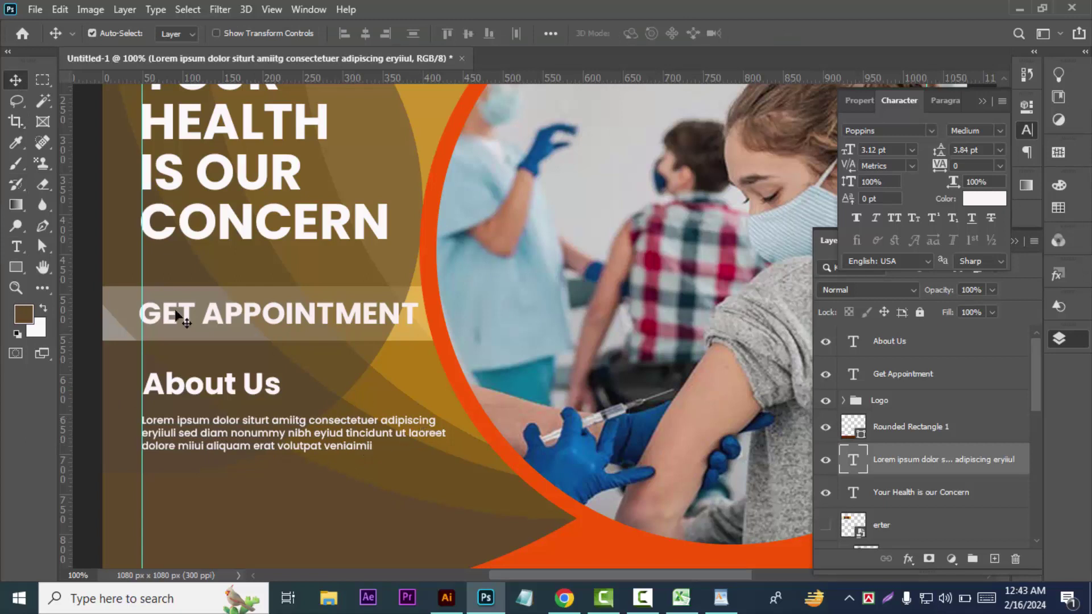
- Add a 'w' to the paragraph text and move it up snugly under About Us
left_click(16, 246)
left_click(410, 421)
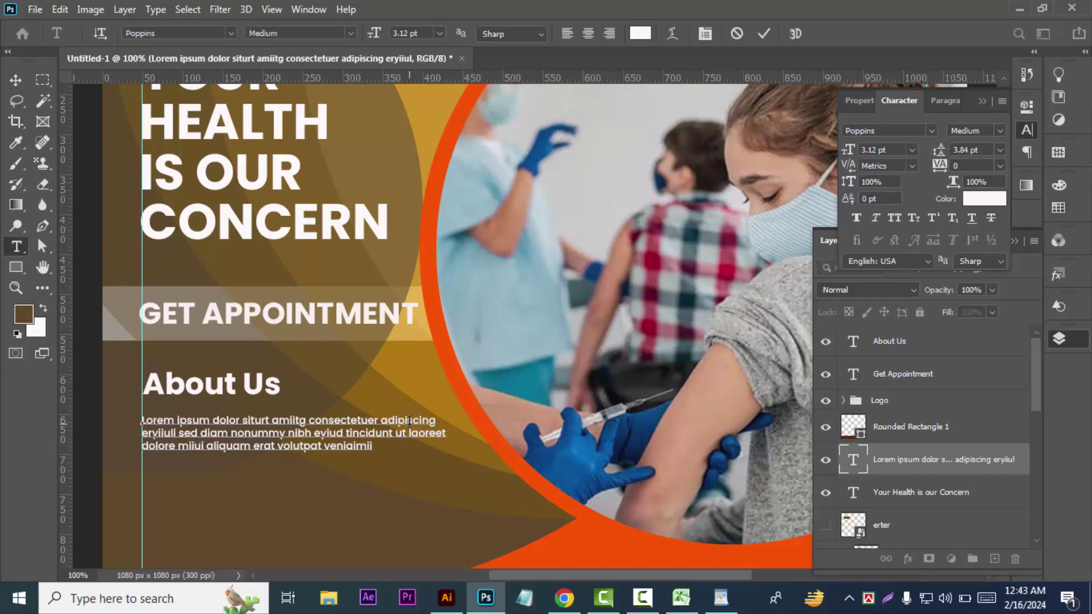
type("w")
left_click(15, 79)
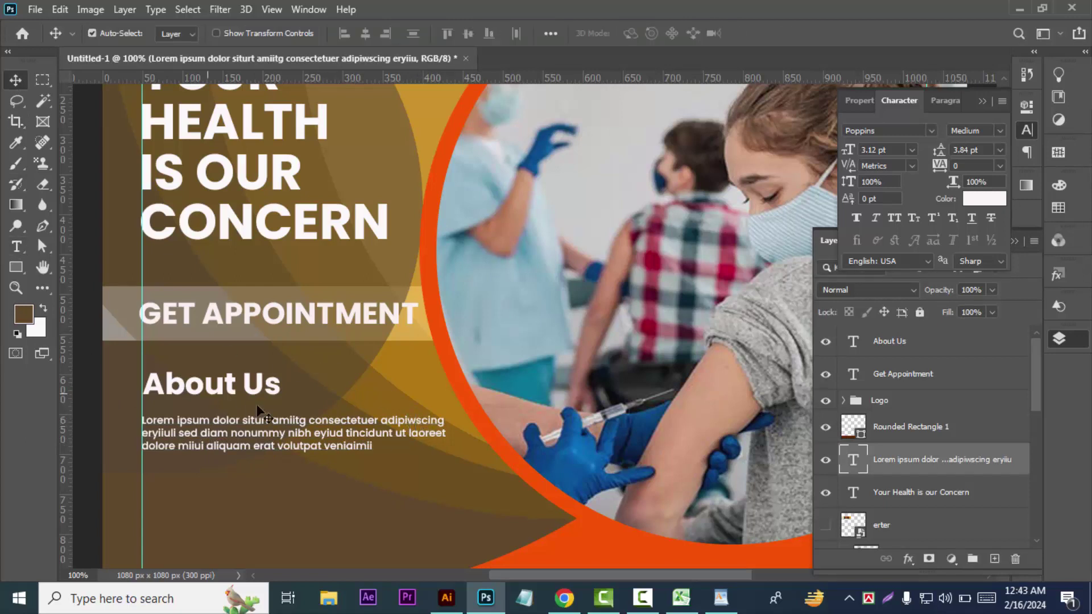
left_click_drag(309, 426, 309, 416)
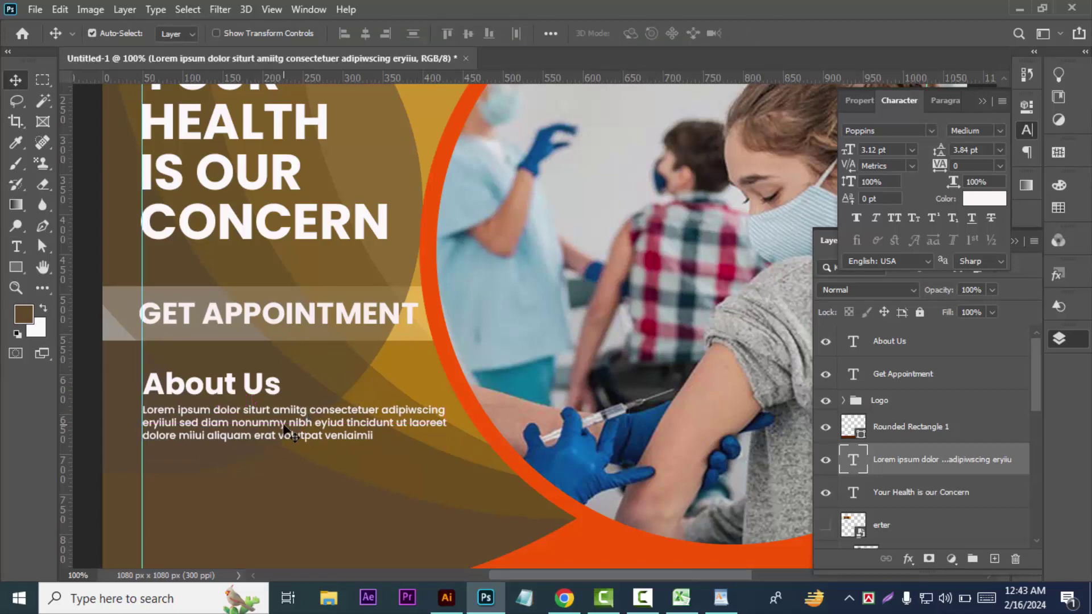
key("ctrl+minus")
key("ctrl+minus")
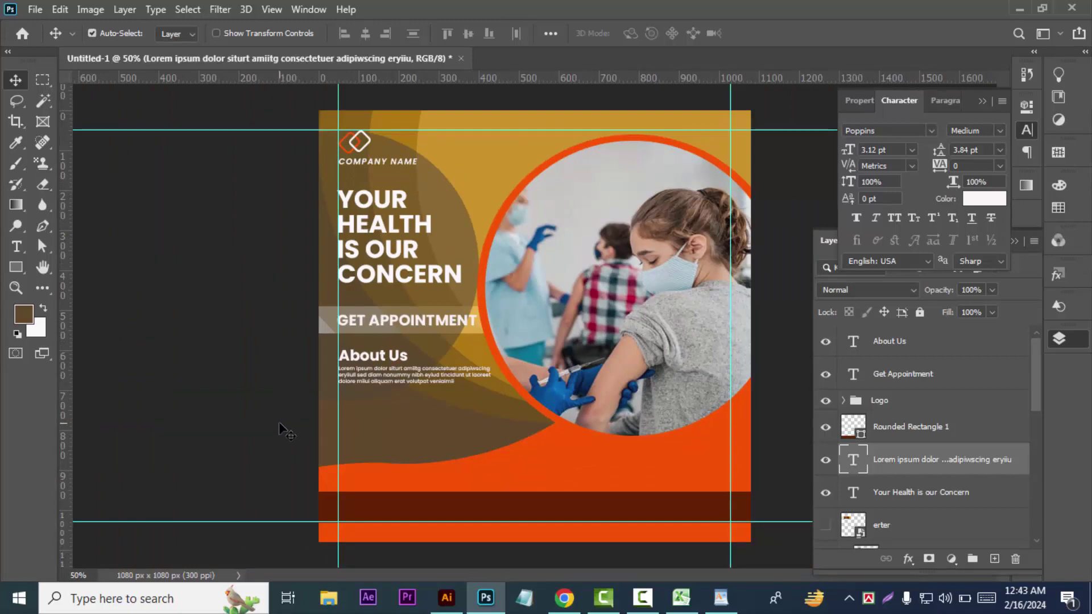
- Select the Emergency call text in the Illustrator medical flyer, then return to Photoshop
left_click(705, 596)
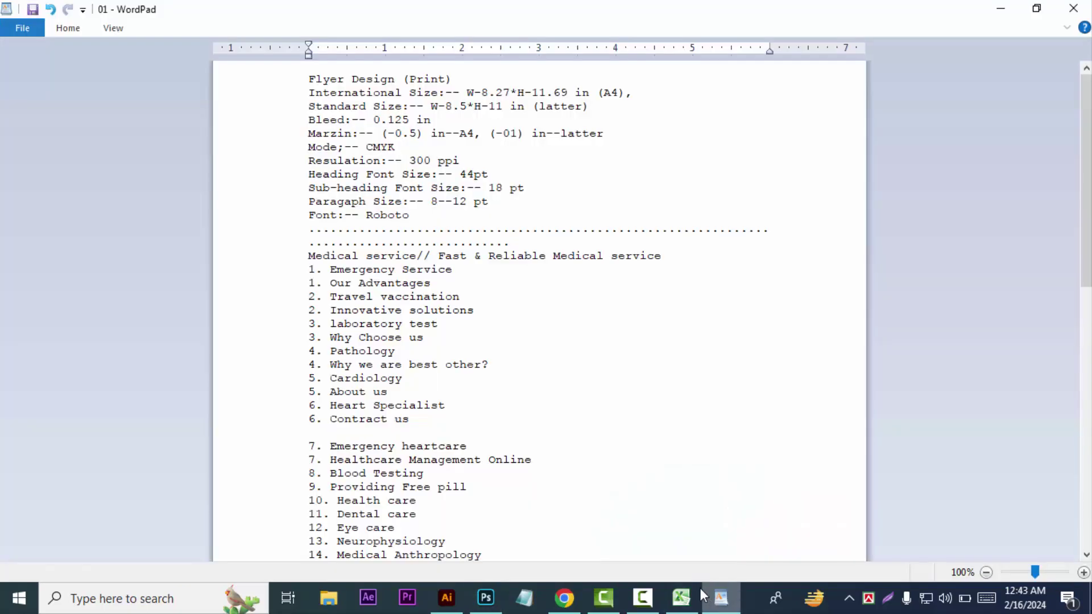
left_click(447, 597)
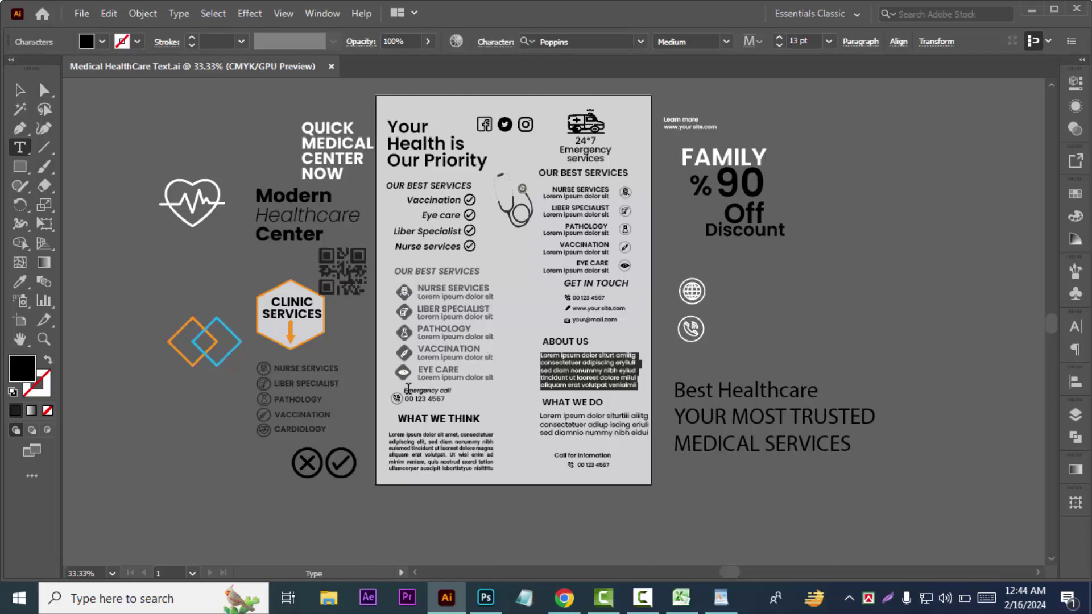
left_click(411, 387)
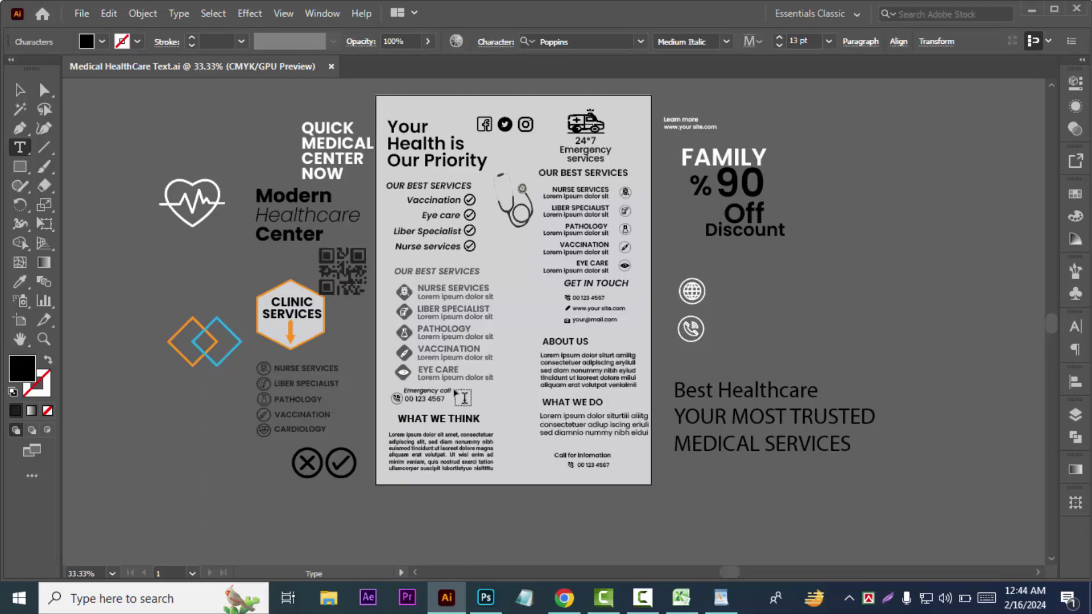
key("Escape")
key("ctrl+equal")
key("ctrl+equal")
key("ctrl+equal")
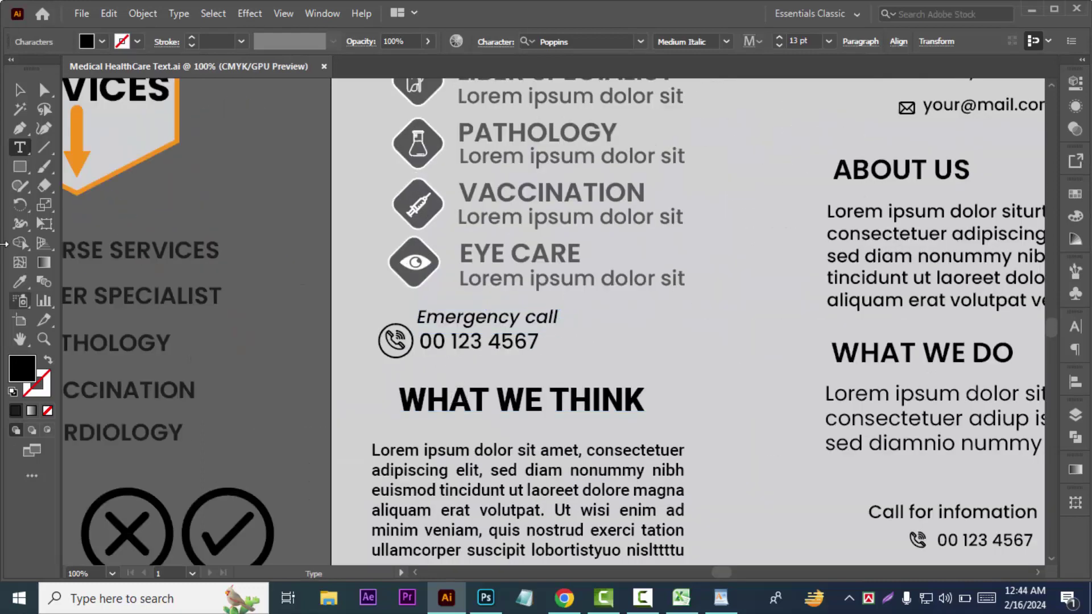
left_click_drag(417, 317, 587, 317)
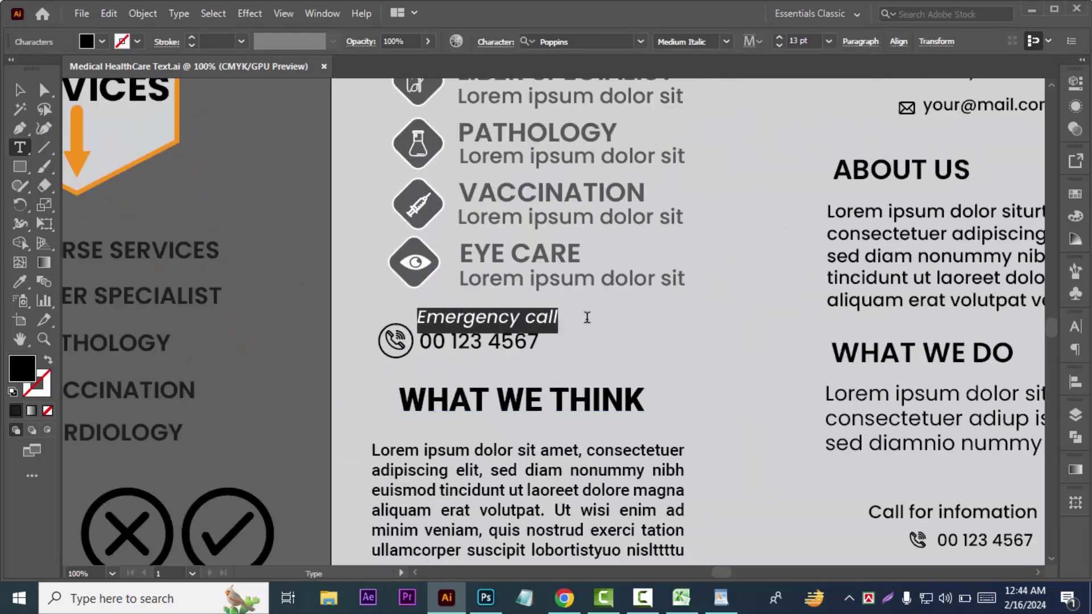
left_click(490, 597)
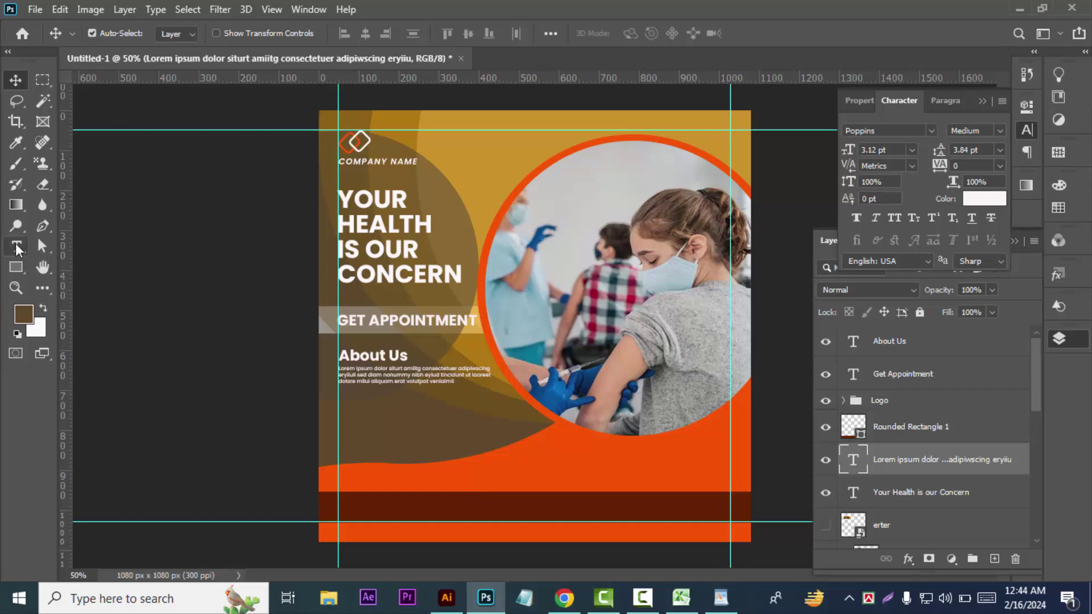
- Paste the Emergency call text as a new layer coloured white (#ffffff)
left_click(488, 424)
key("ctrl+v")
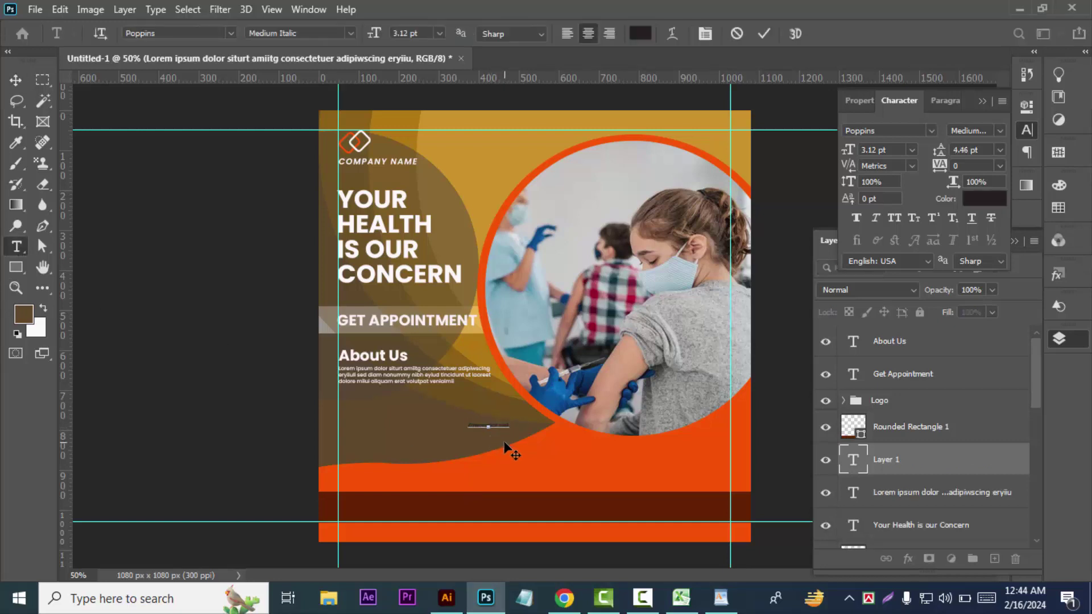
left_click(992, 199)
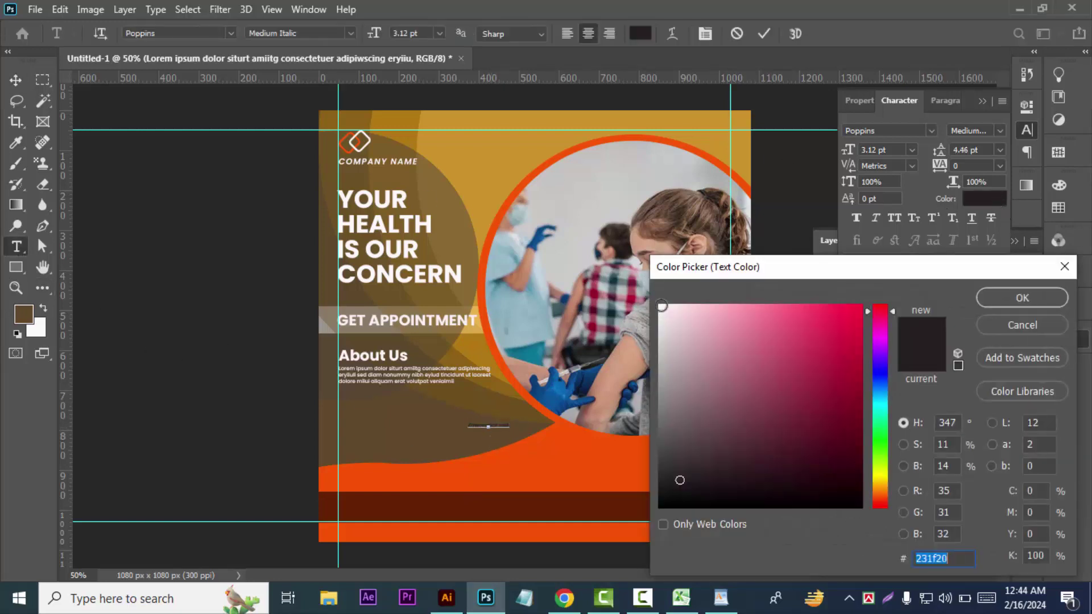
type("ffffff")
left_click(1022, 298)
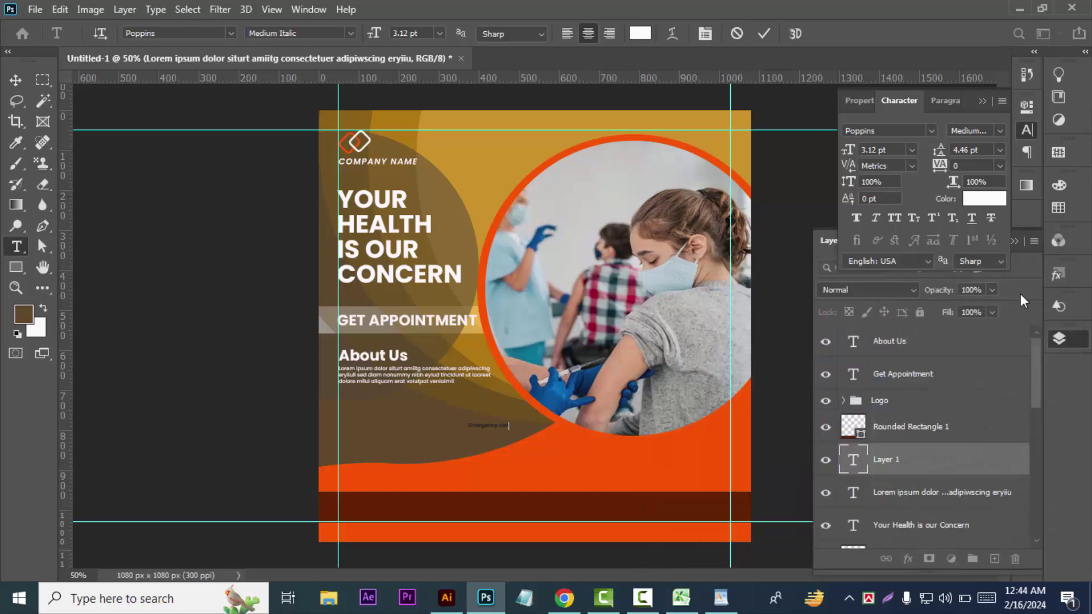
type("Emergency call")
left_click(15, 80)
left_click(988, 199)
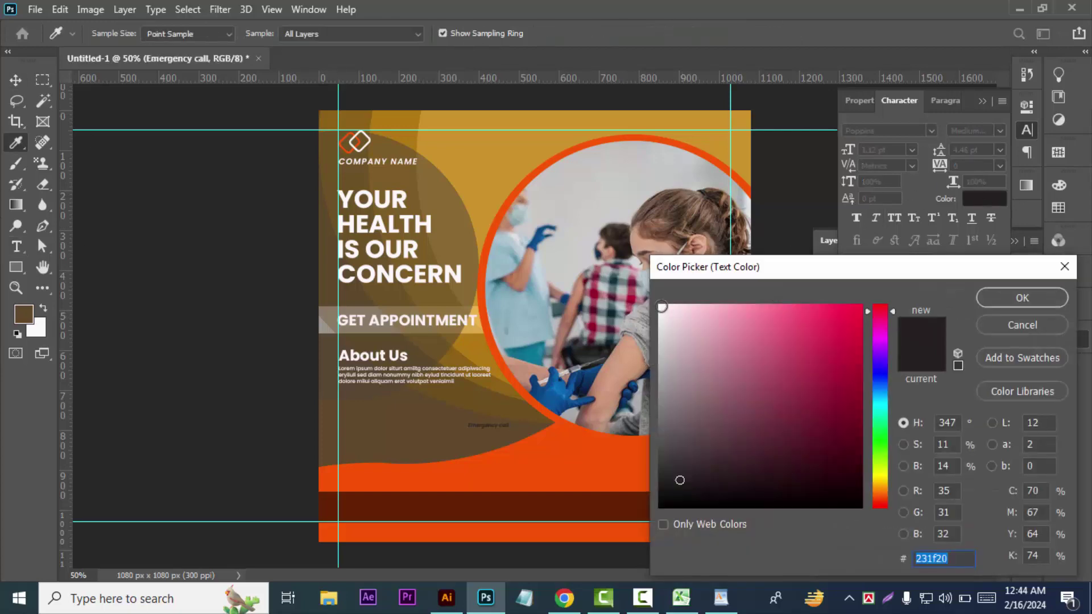
type("ffffff")
left_click(1022, 298)
- Enlarge the Emergency call text and move it to the lower right above the wave
key("ctrl+t")
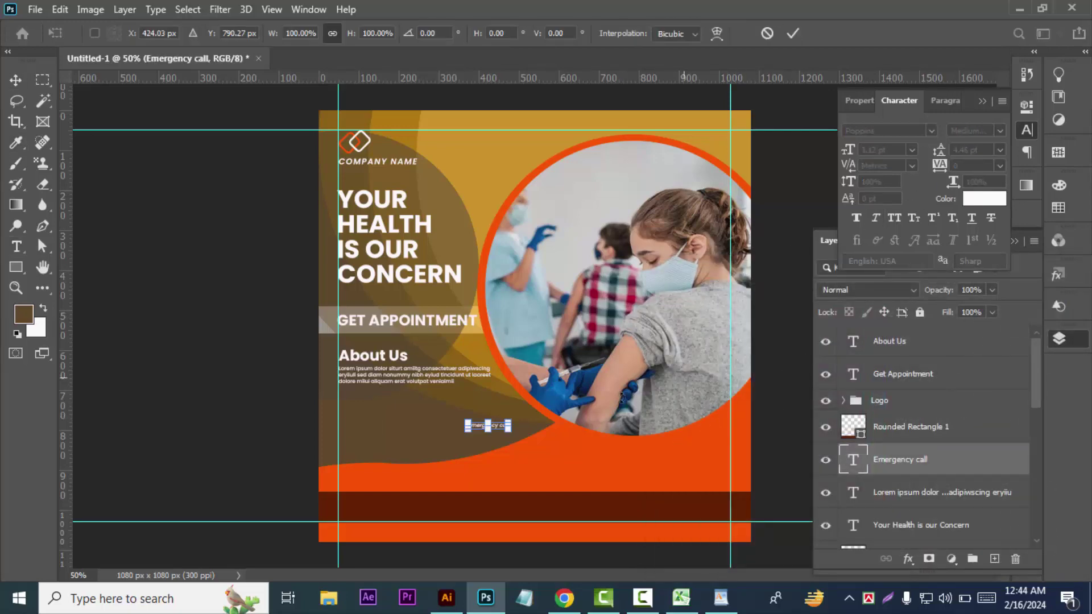
left_click_drag(509, 426, 630, 460)
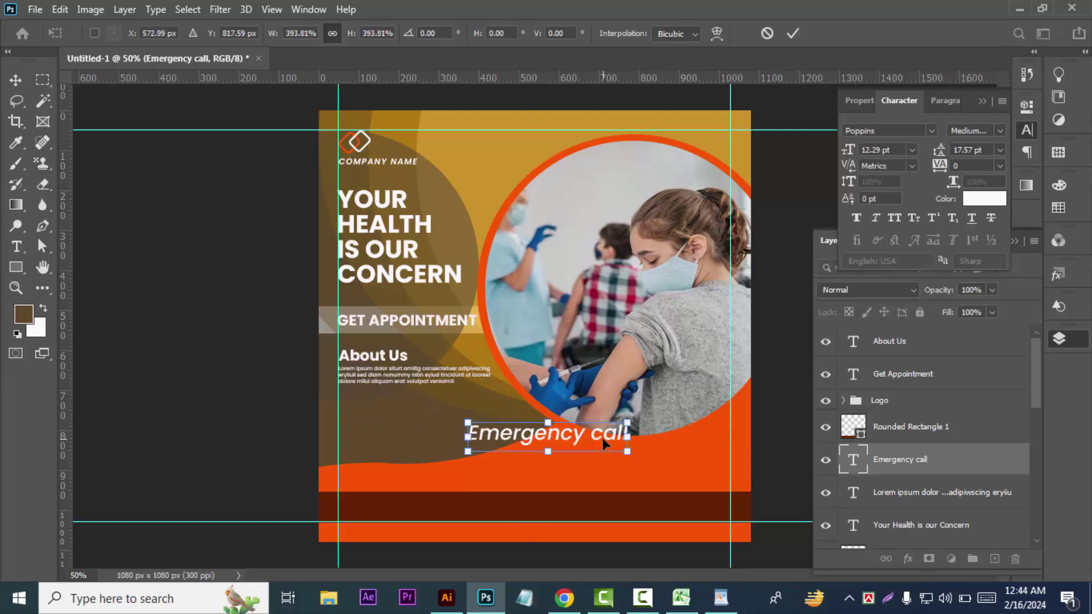
left_click_drag(602, 438, 701, 449)
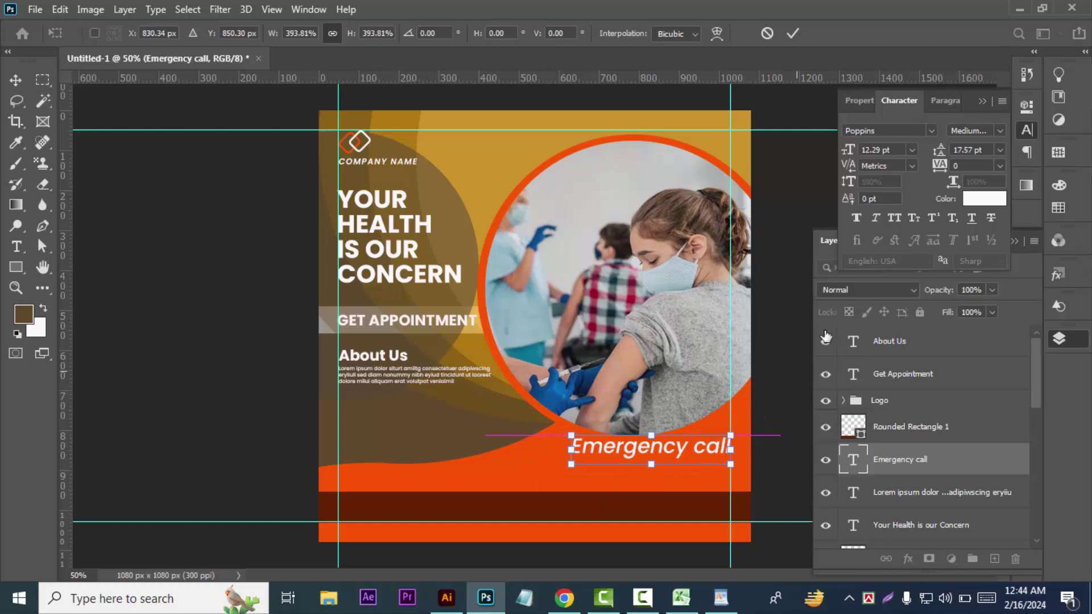
key("Down")
key("Down")
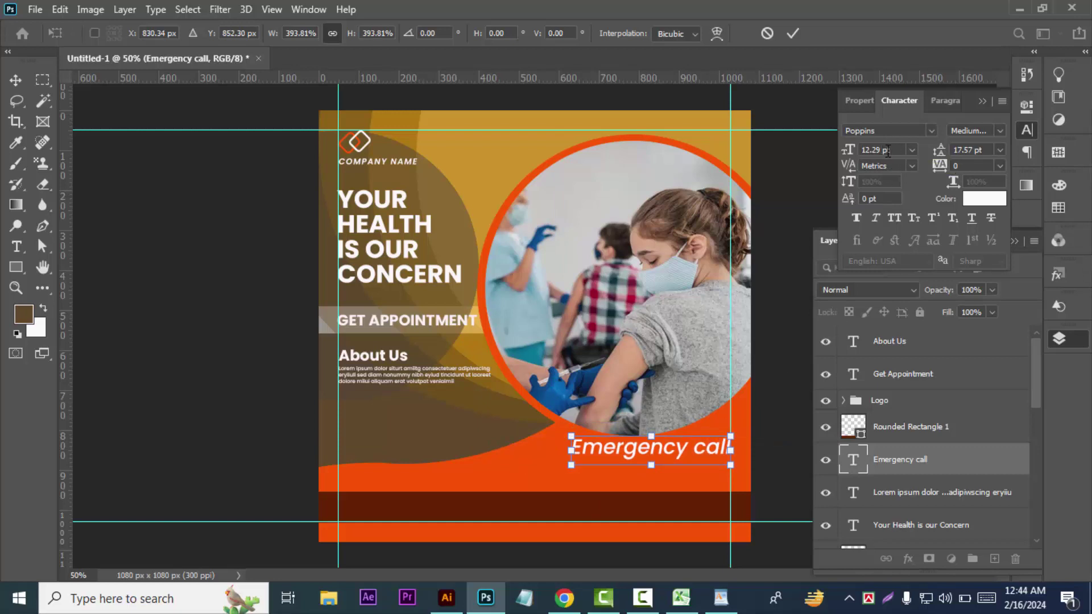
key("Return")
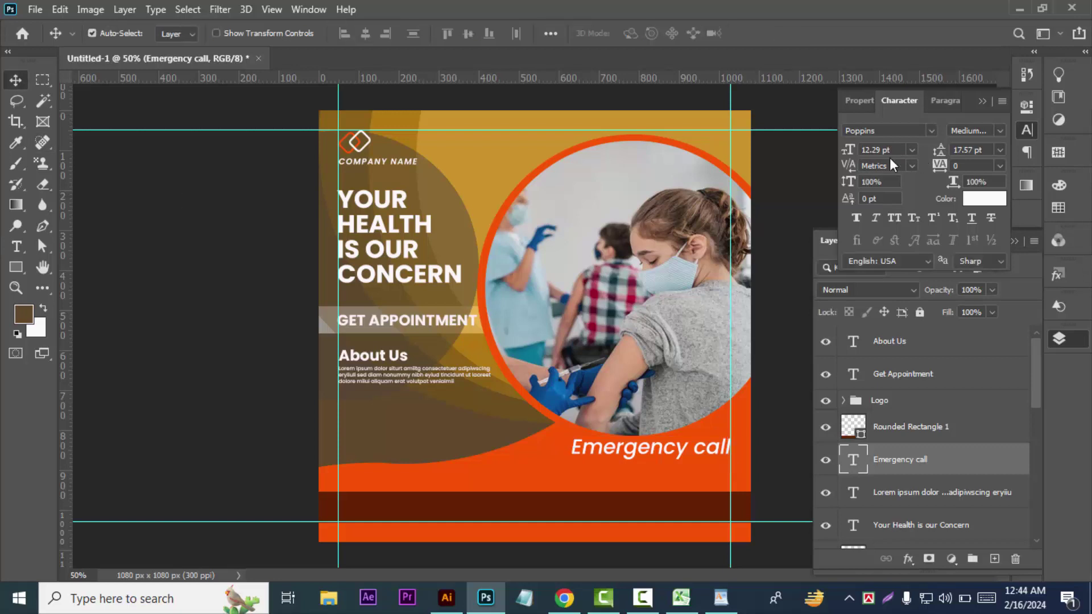
- Set Emergency call to 9.29 pt SemiBold and reposition it in the orange band
key("Down")
key("Down")
key("Down")
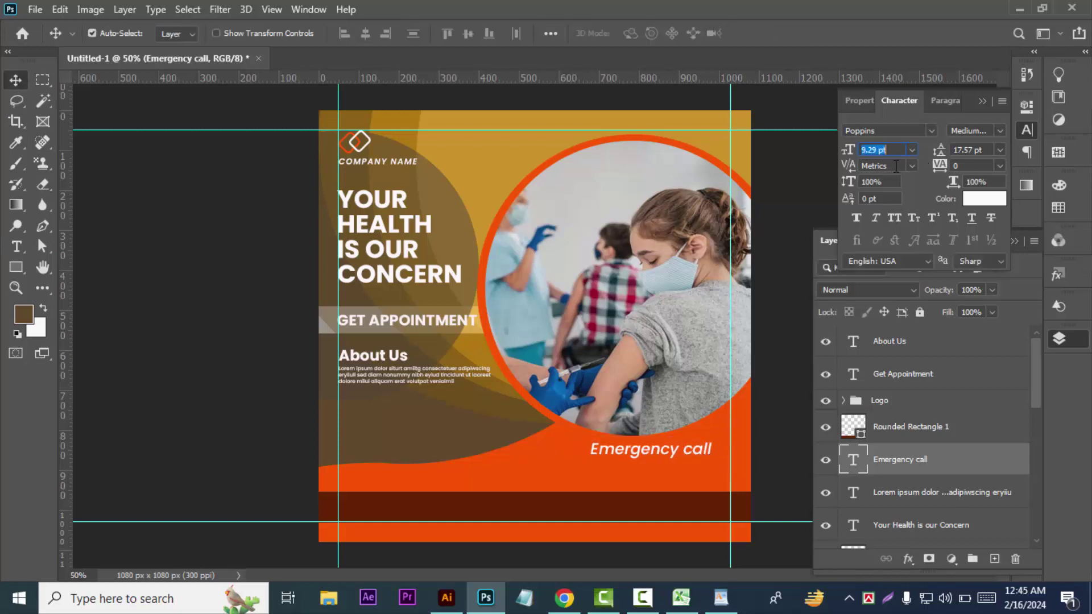
left_click(999, 131)
left_click(970, 274)
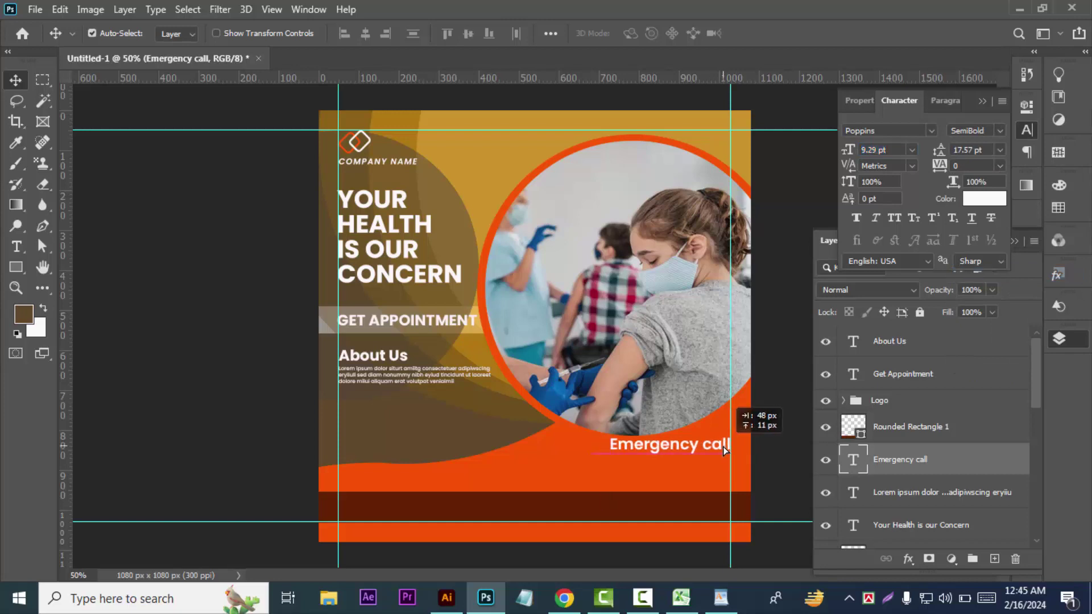
left_click_drag(705, 452, 722, 449)
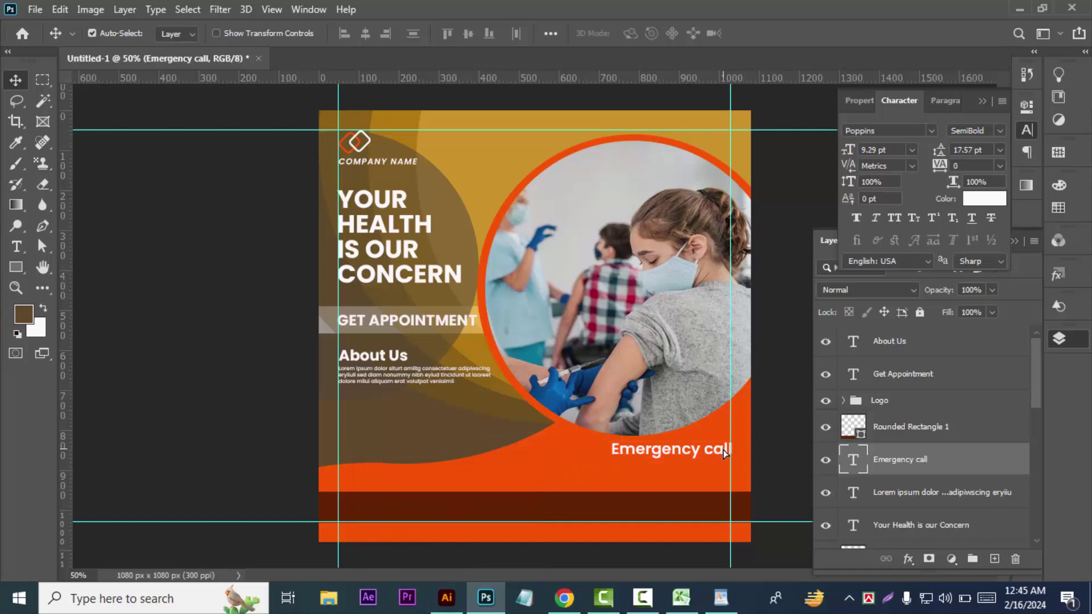
left_click(780, 443)
left_click(16, 247)
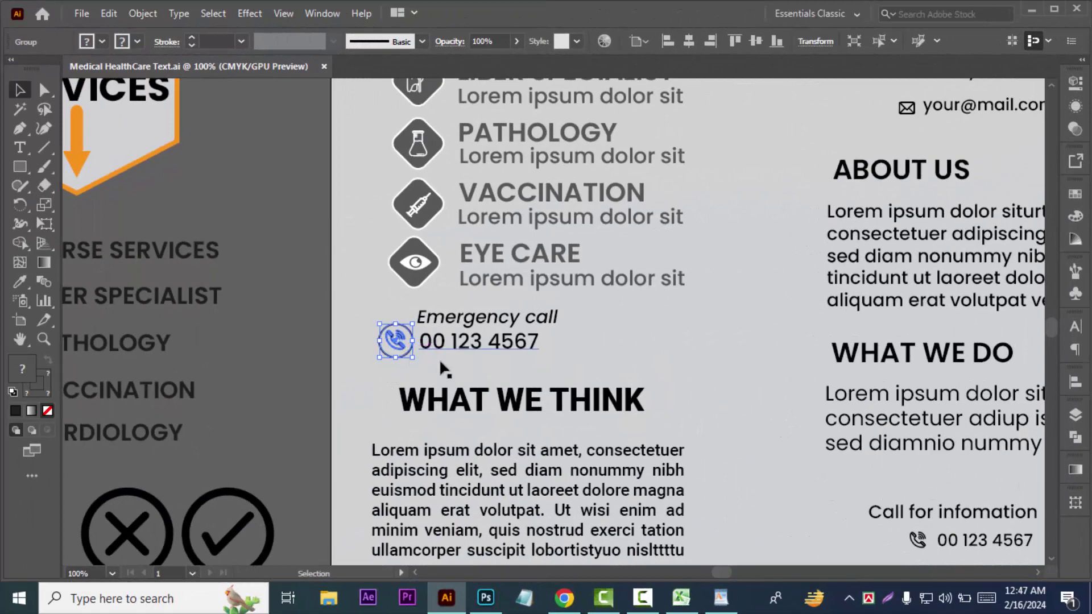
- Ungroup the phone icon beside the Emergency call number in Illustrator
right_click(398, 351)
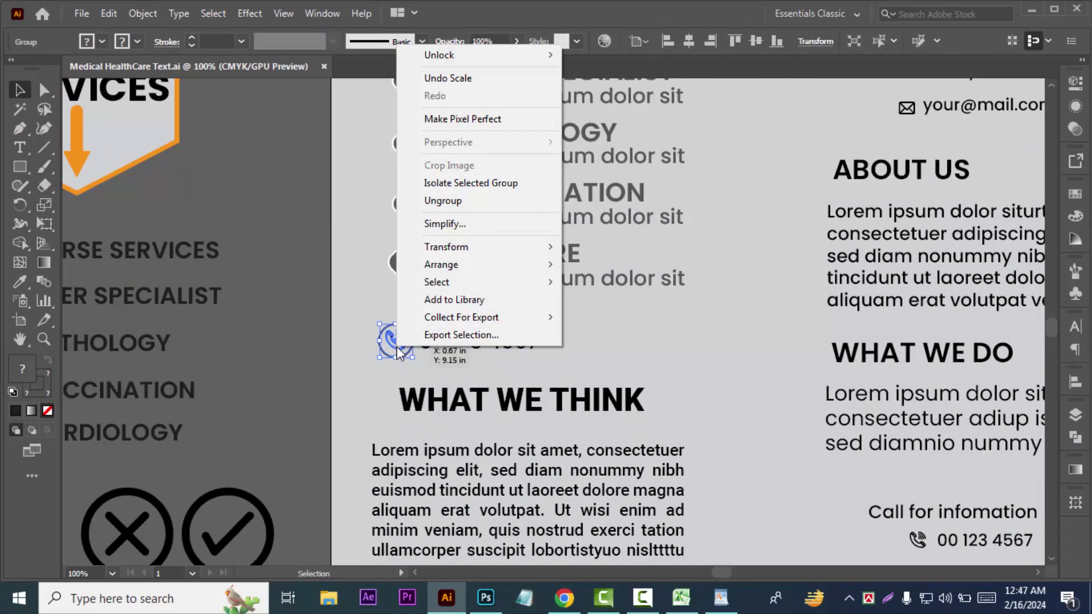
left_click(442, 200)
left_click(358, 292)
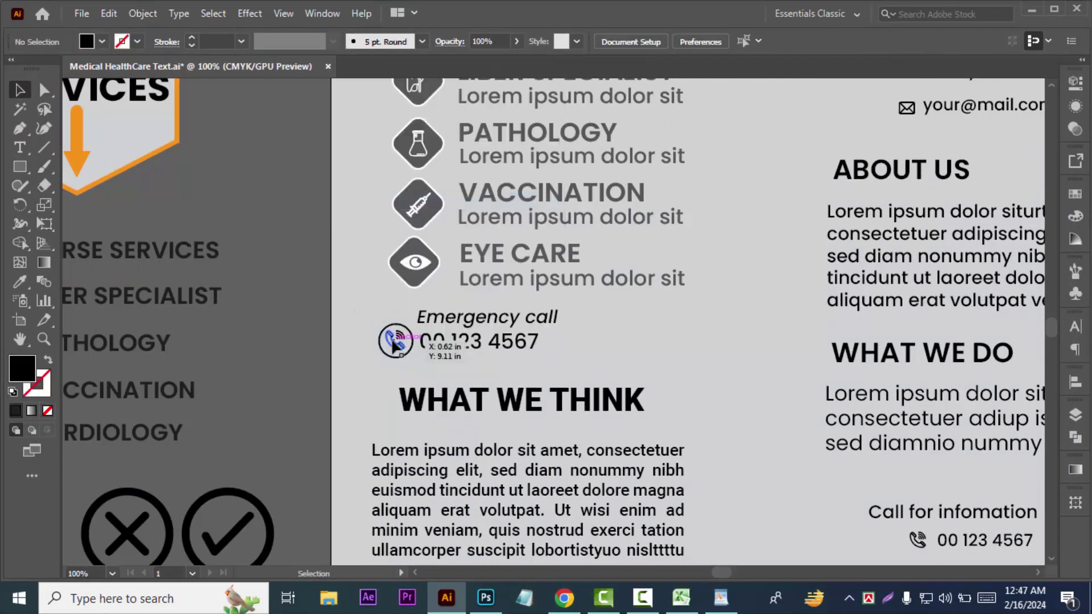
- Paste the phone icon into the Photoshop flyer as a shape layer
left_click(486, 598)
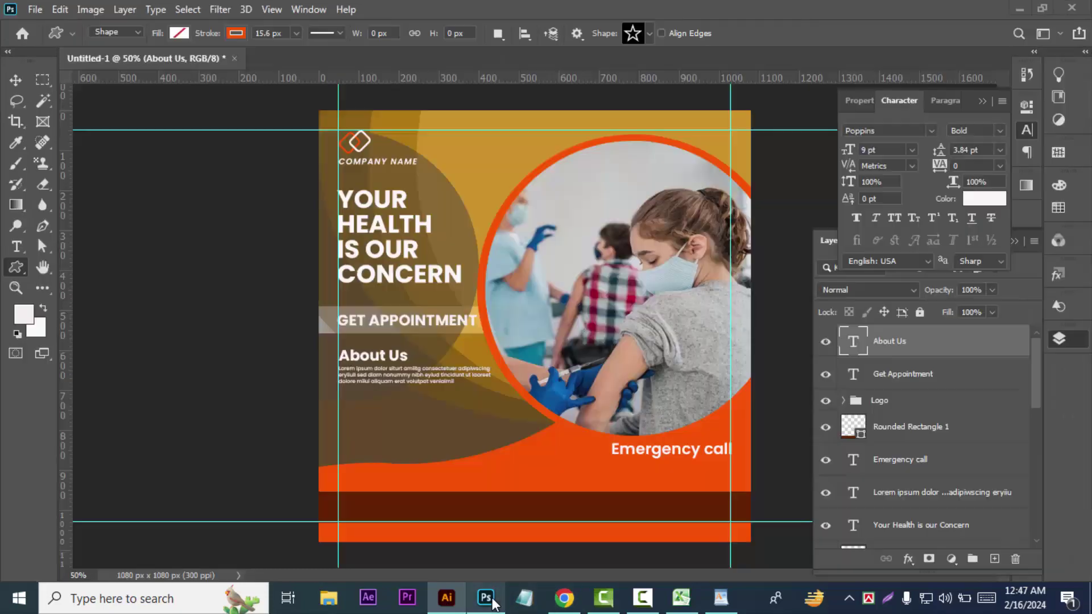
key("ctrl+v")
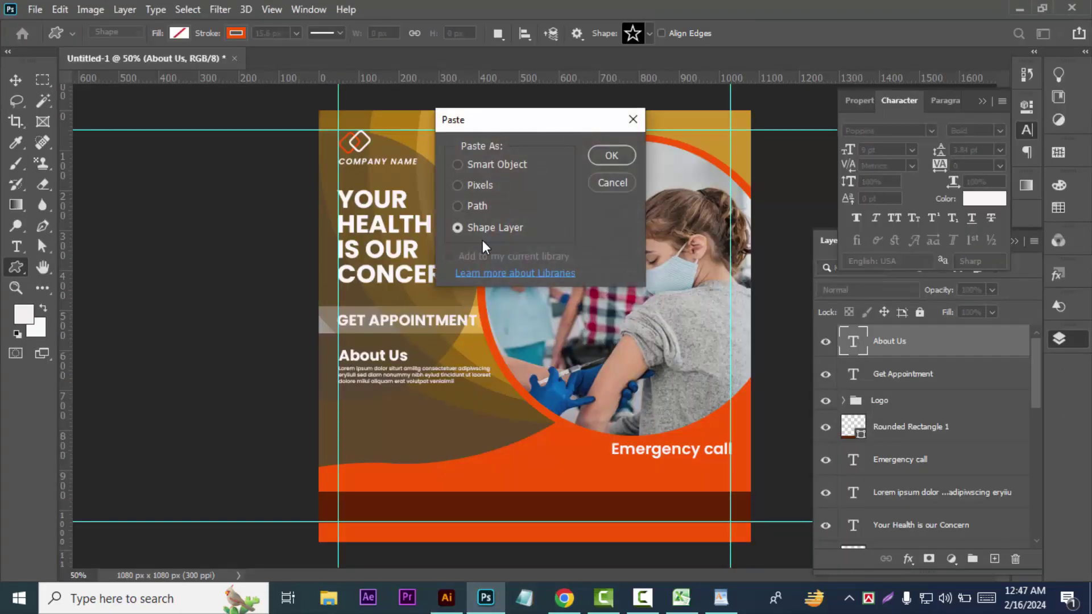
left_click(611, 157)
key("v")
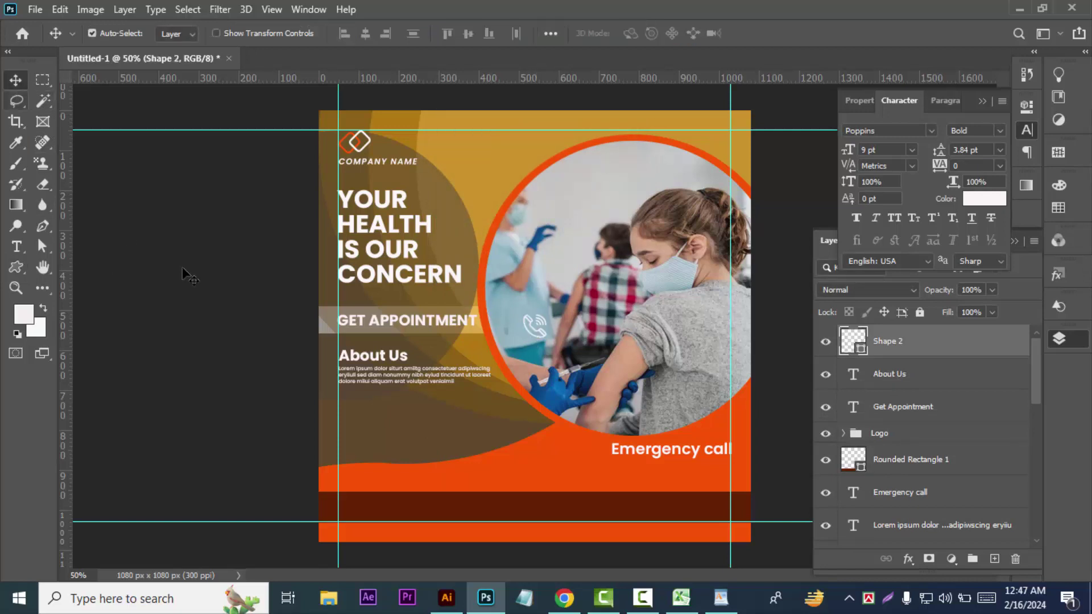
left_click_drag(537, 304, 541, 425)
key("ctrl+z")
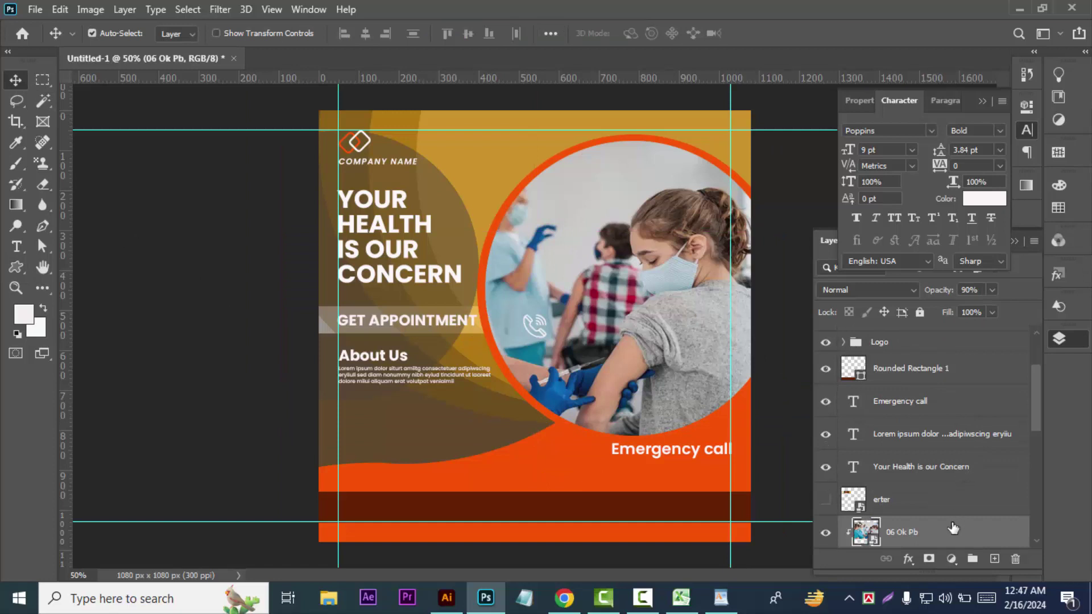
- Select the Shape 2 phone icon and nudge it down onto the top of the wave
scroll(933, 495, "up", 3)
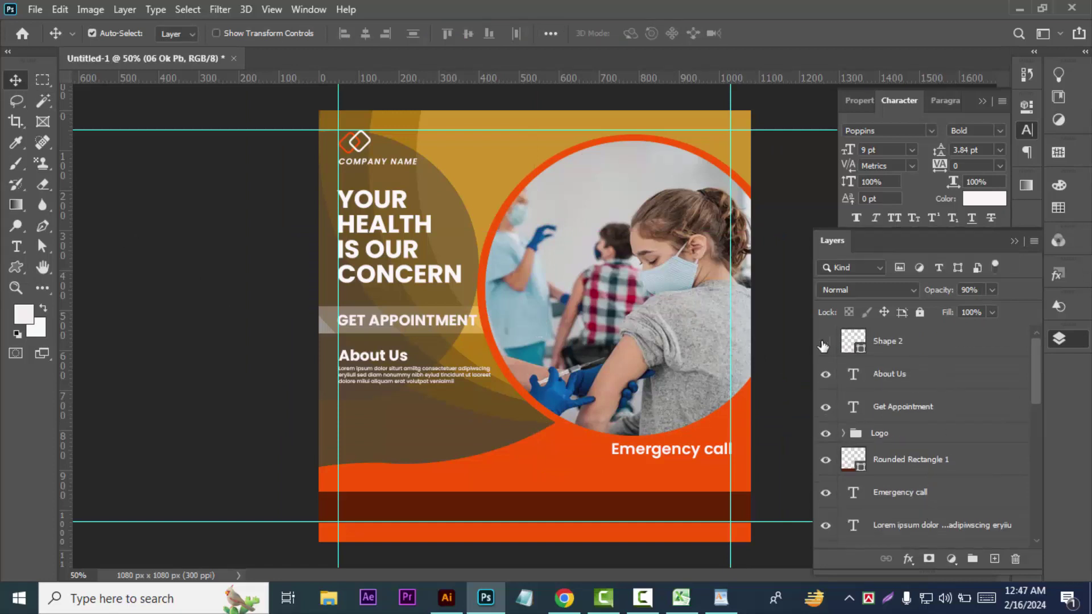
left_click(944, 345)
left_click(540, 339)
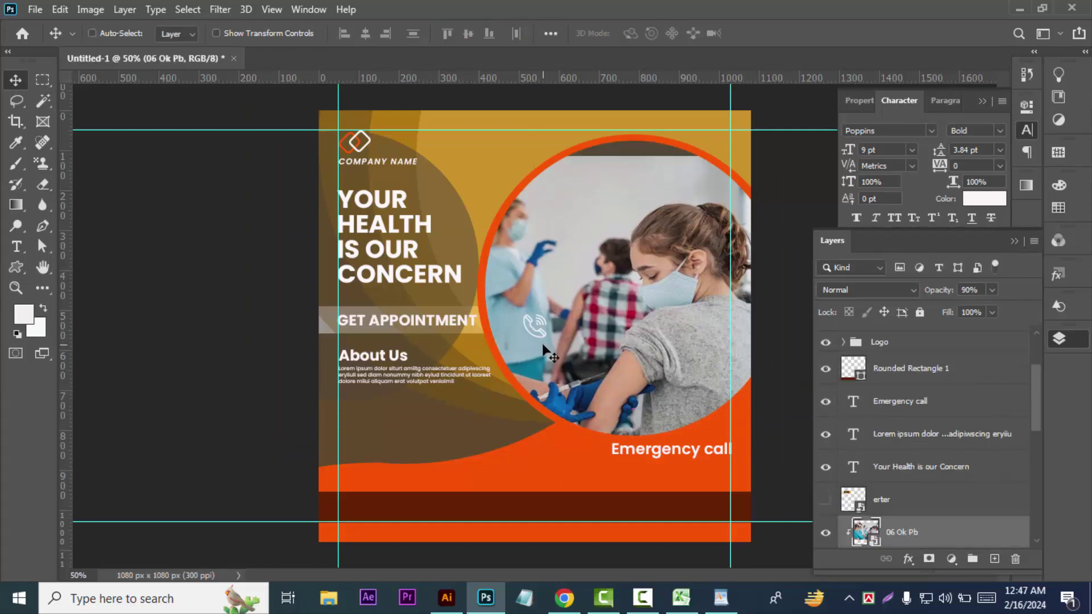
scroll(907, 403, "up", 3)
left_click(934, 344)
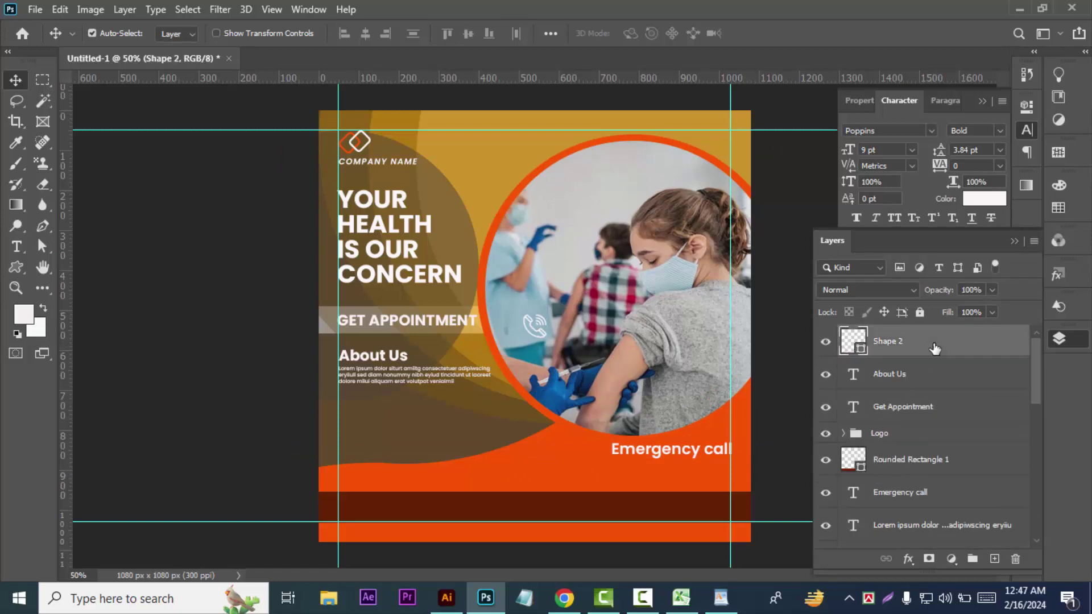
key("shift+Down")
key("shift+Down")
key("shift+Down")
key("shift+Down")
key("shift+Down")
key("shift+Down")
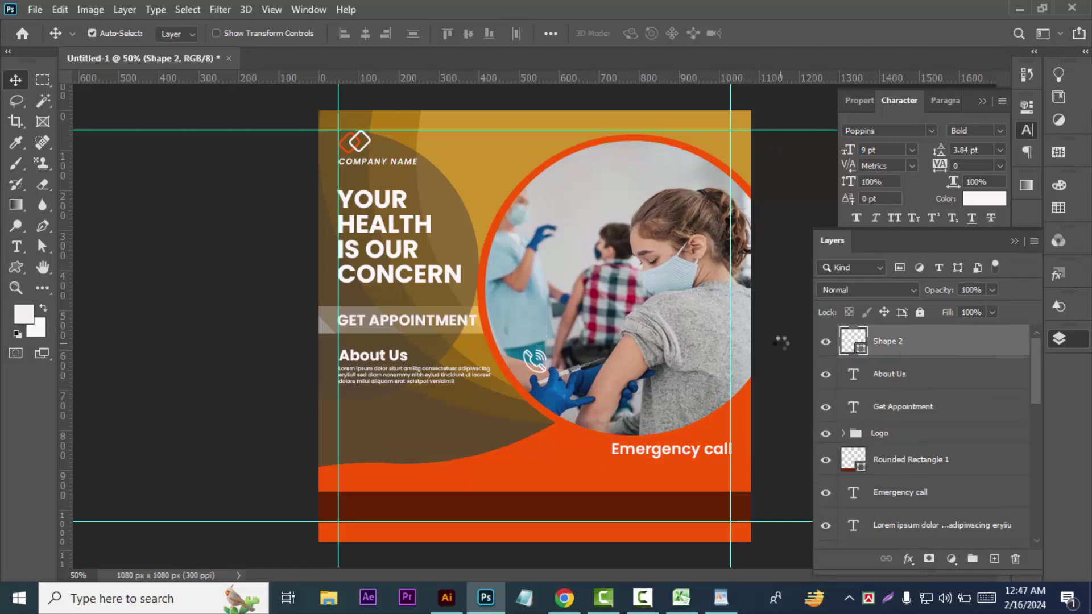
key("shift+Down")
key("shift+Down")
key("shift+Down")
key("shift+Down")
key("shift+Down")
key("shift+Down")
key("shift+Down")
key("shift+Down")
key("shift+Down")
key("shift+Down")
key("shift+Down")
key("shift+Down")
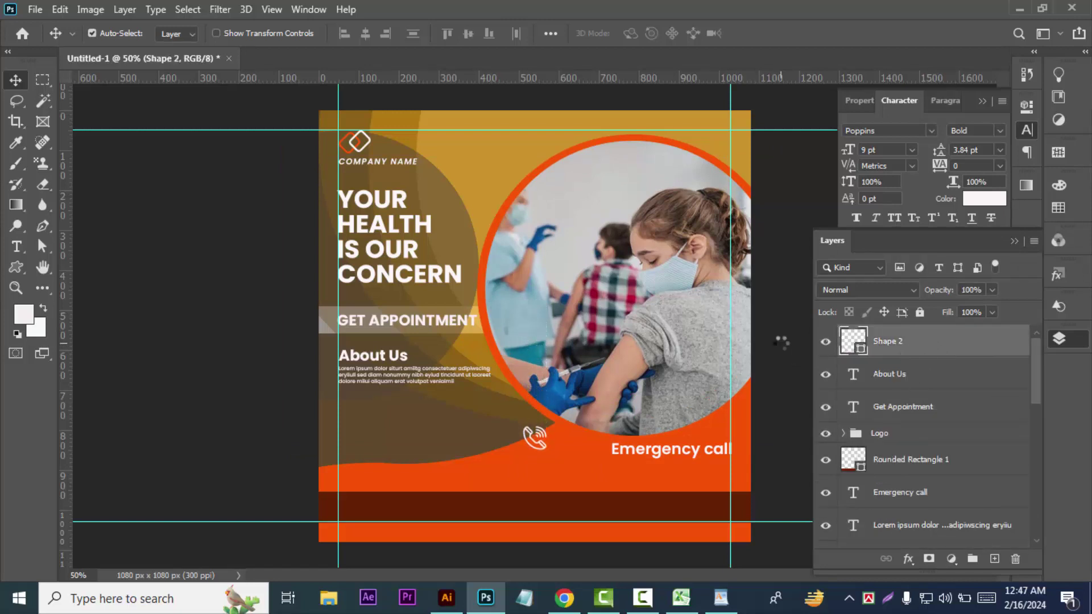
left_click(15, 267)
left_click(82, 298)
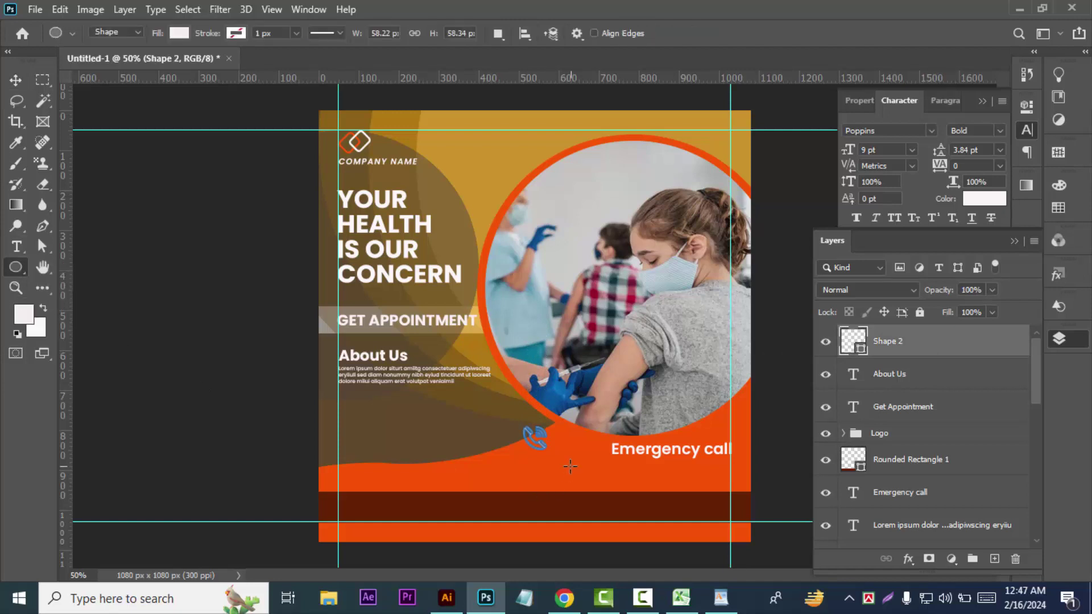
- Draw a circle in the wave with no fill and a white outline
mouse_move(570, 465)
left_mouse_down()
mouse_move(595, 493)
mouse_move(591, 481)
left_mouse_up()
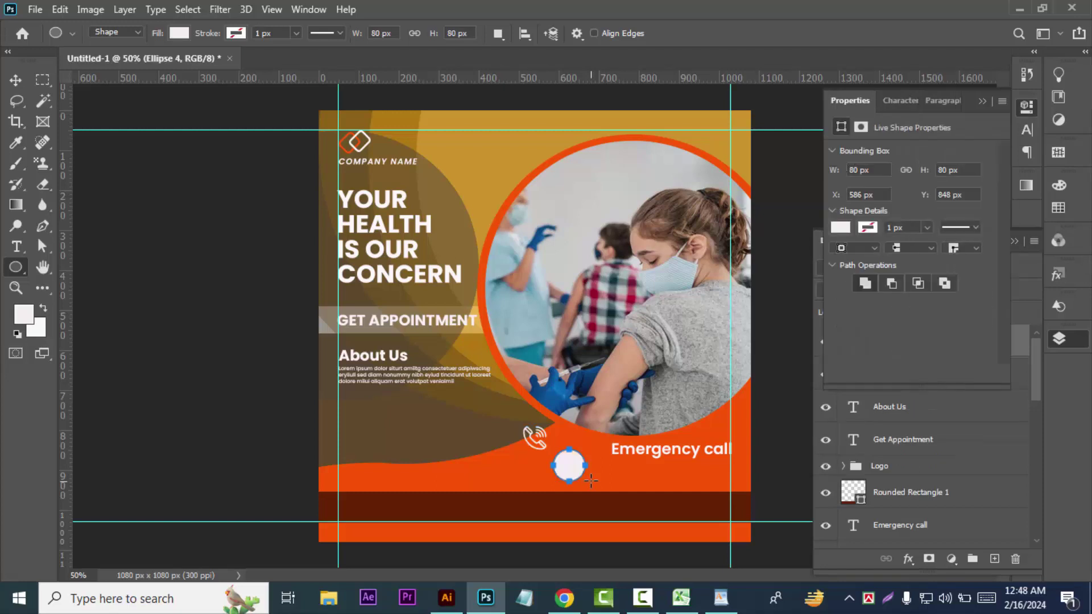
left_click(831, 232)
left_click(843, 259)
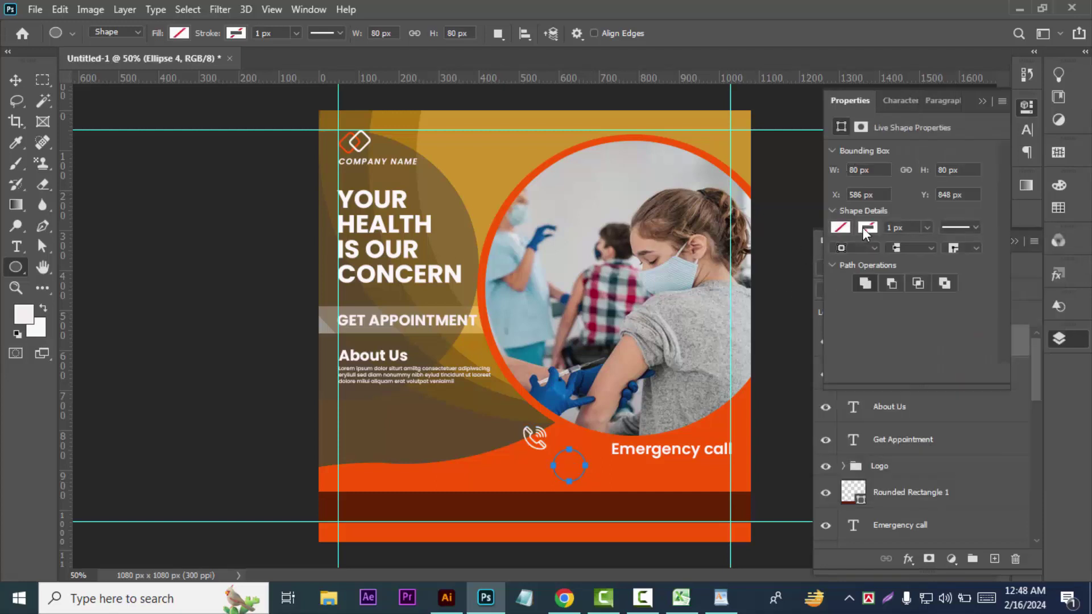
left_click(864, 228)
left_click(858, 312)
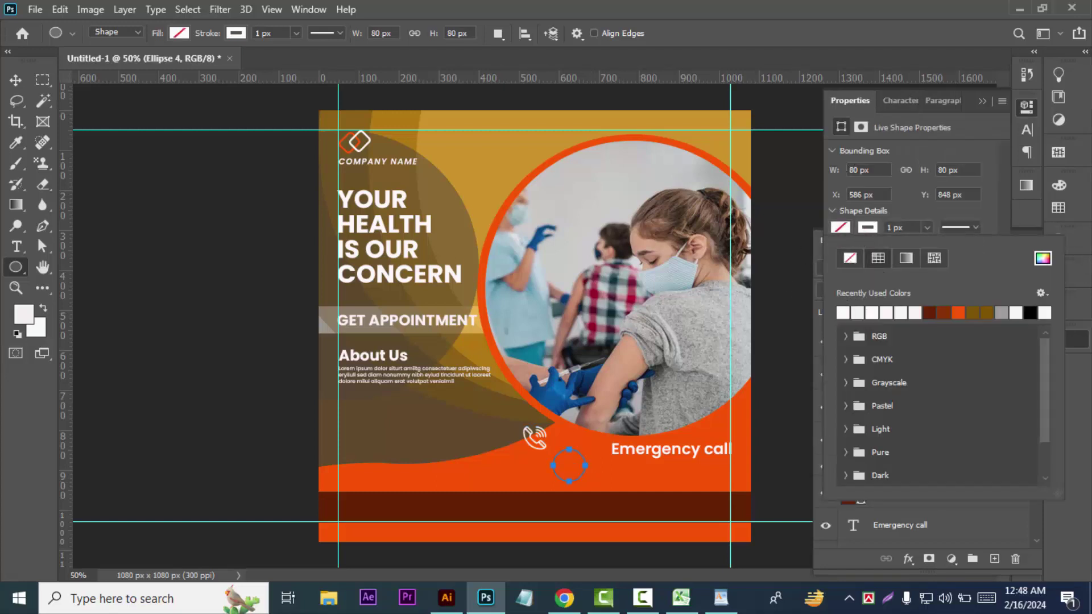
left_click(15, 80)
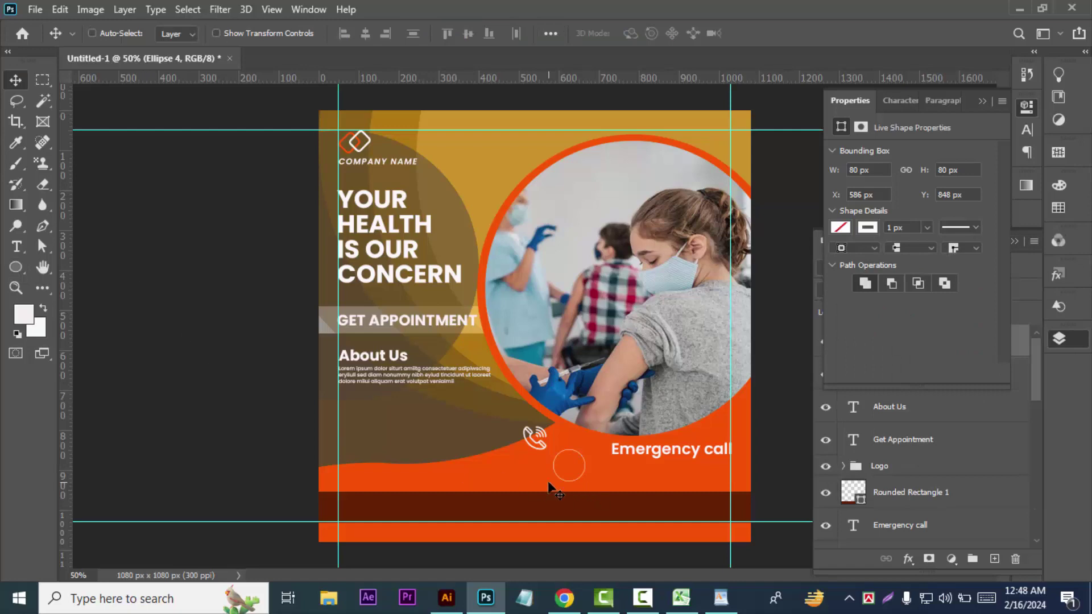
- Thicken the Ellipse 4 circle's white outline
key("ctrl+1")
scroll(616, 496, "down", 3)
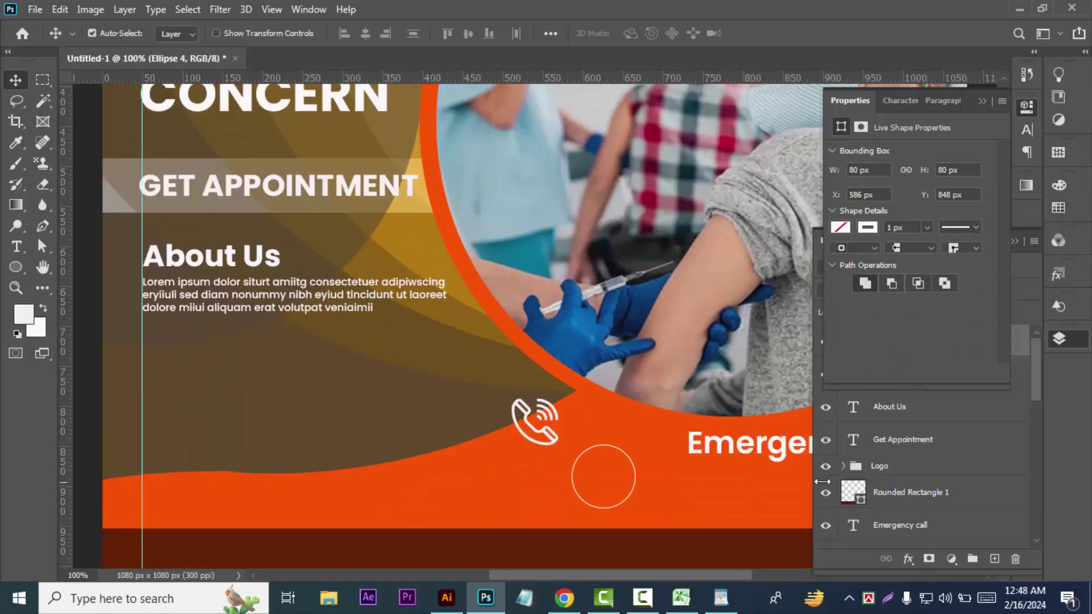
left_click(925, 229)
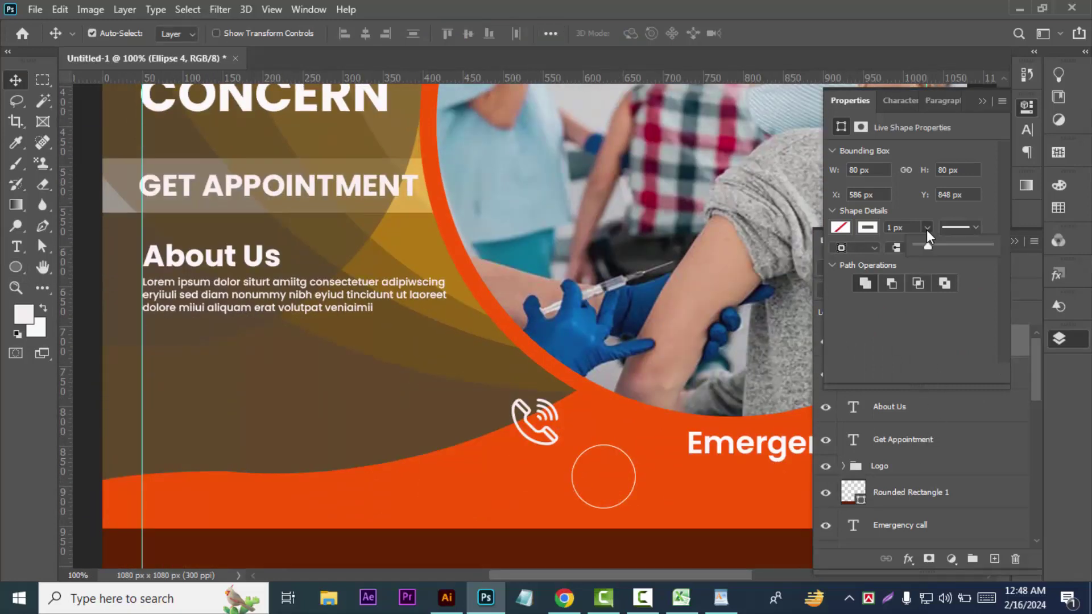
left_click_drag(936, 249, 930, 248)
left_click_drag(930, 247, 928, 249)
left_click(22, 81)
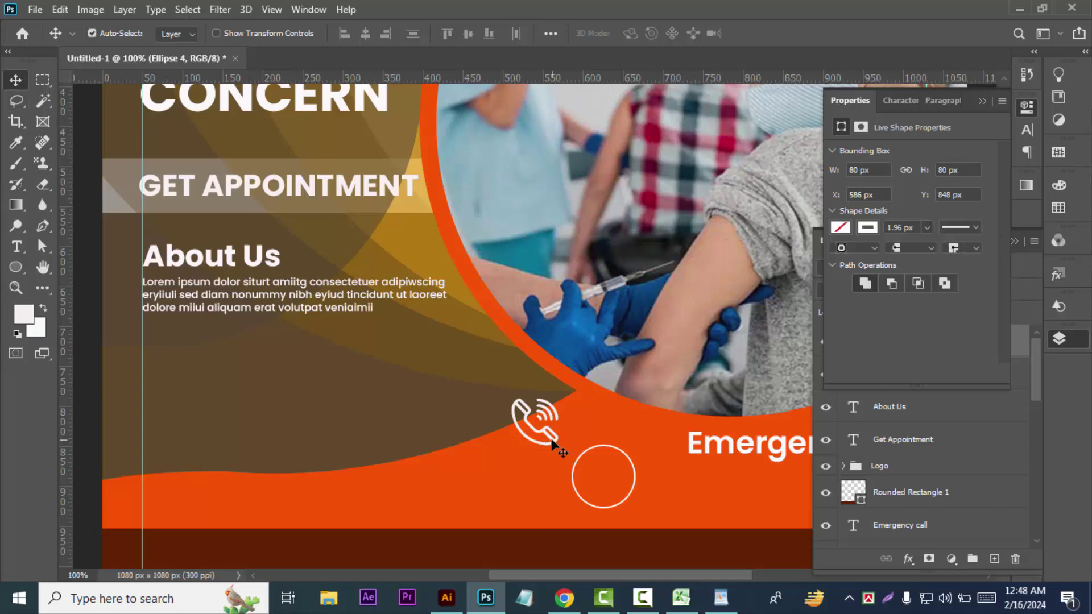
- Move the phone icon into the ring and shrink it to about 81%
mouse_move(554, 442)
left_mouse_down()
mouse_move(620, 499)
mouse_move(619, 490)
left_mouse_up()
key("ctrl+t")
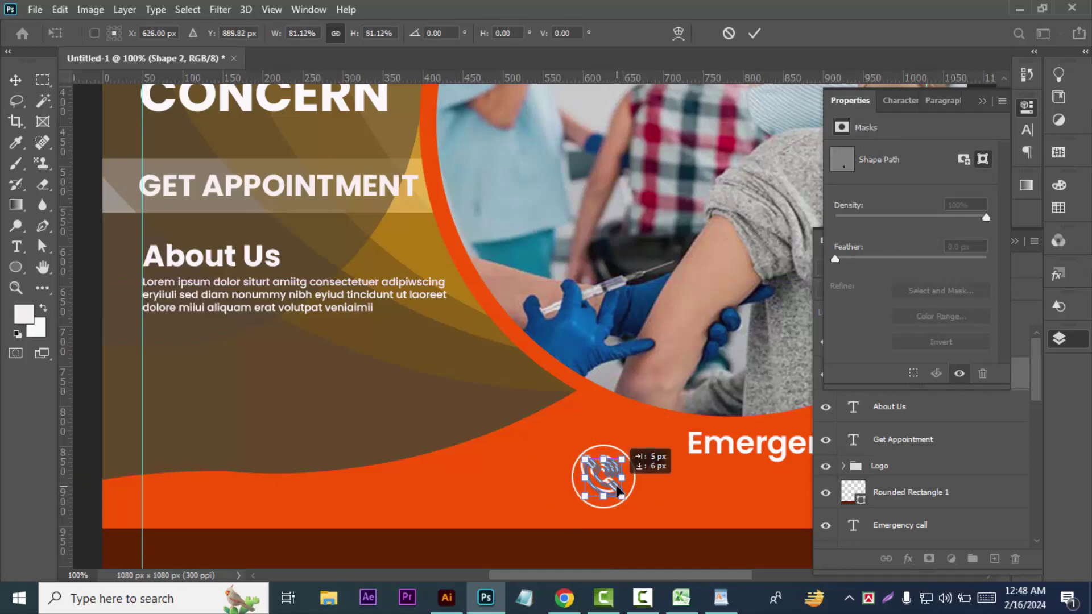
key("Return")
- Group the Ellipse 4 ring and Shape 2 phone icon as Group 1
left_click(980, 449)
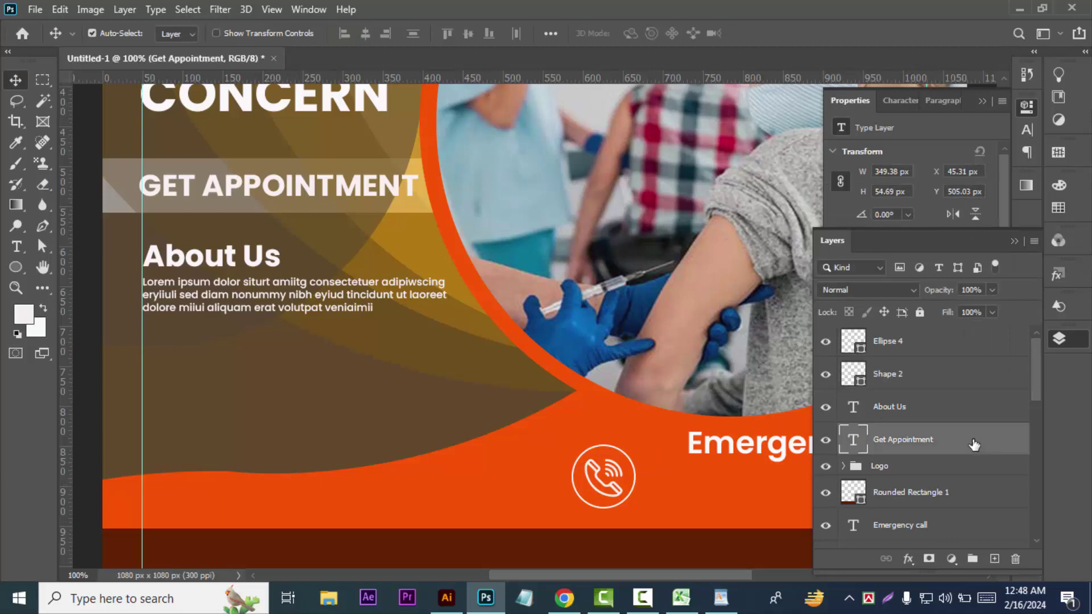
left_click(913, 352)
left_click(918, 375, "shift")
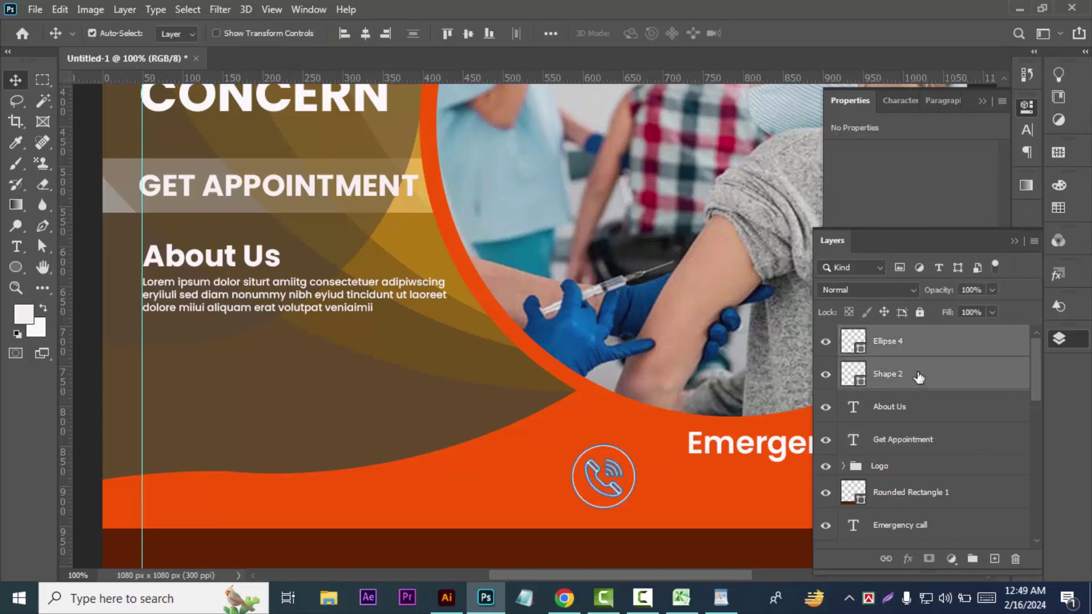
key("ctrl+g")
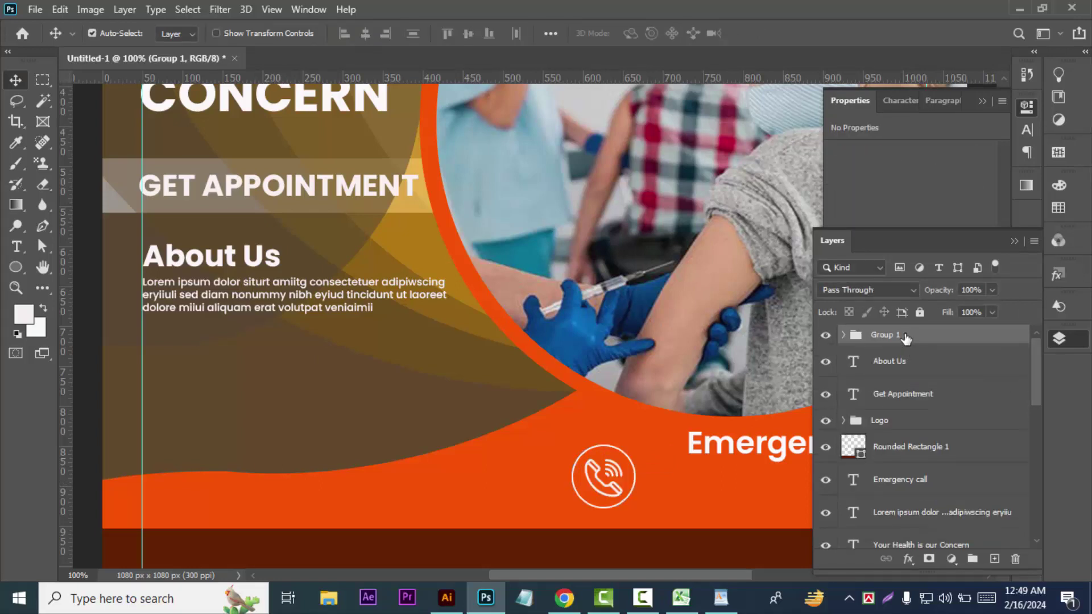
- Scale the ringed icon to 70% and place it beneath the end of Emergency call
key("ctrl+minus")
key("ctrl+minus")
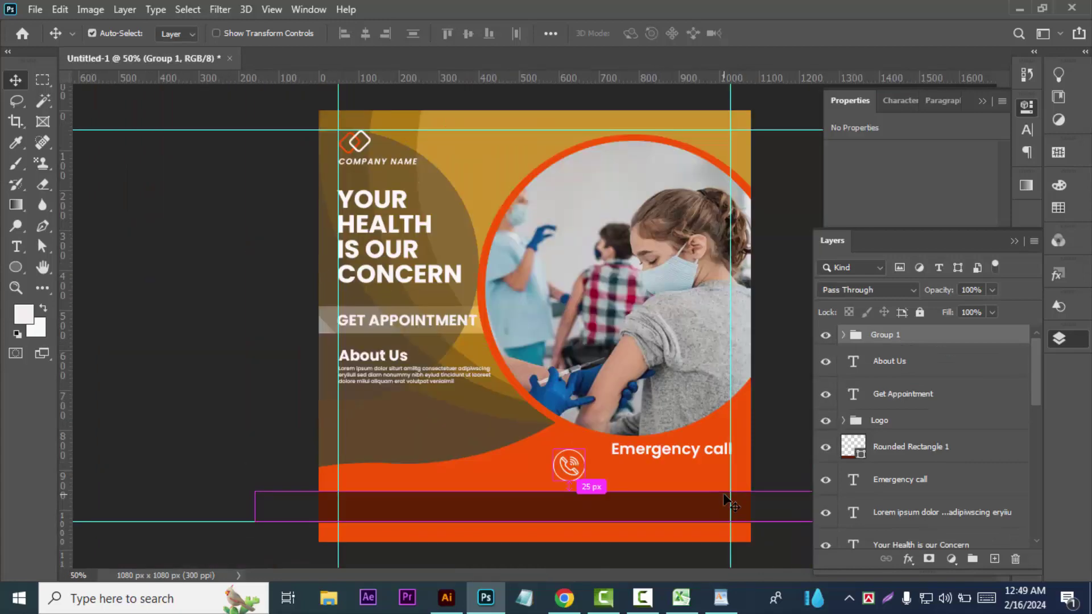
left_click_drag(585, 495, 587, 524)
key("ctrl")
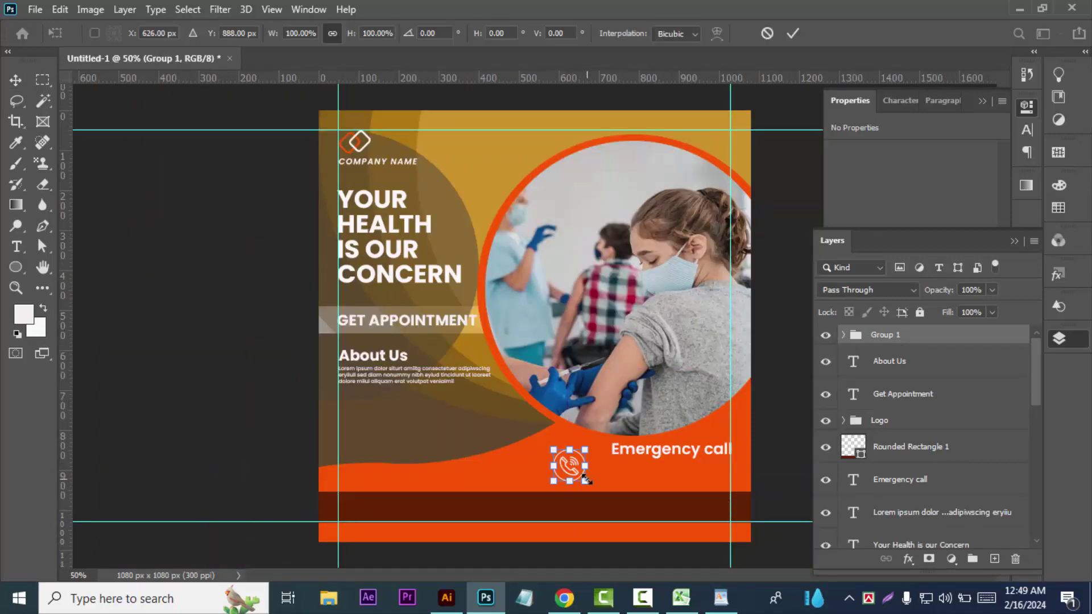
left_click_drag(586, 481, 575, 476)
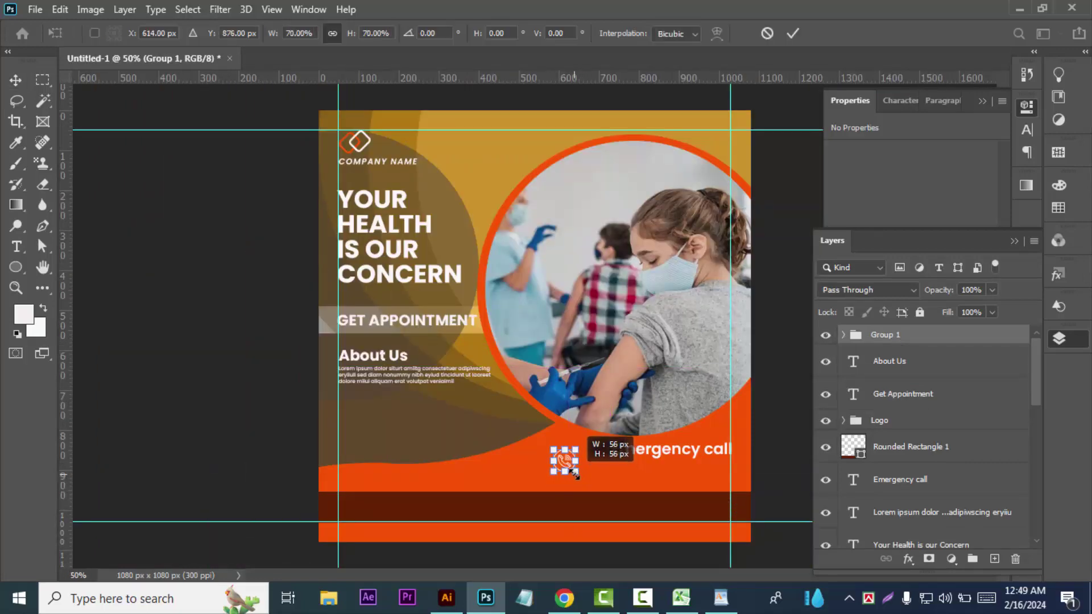
left_click_drag(564, 463, 719, 471)
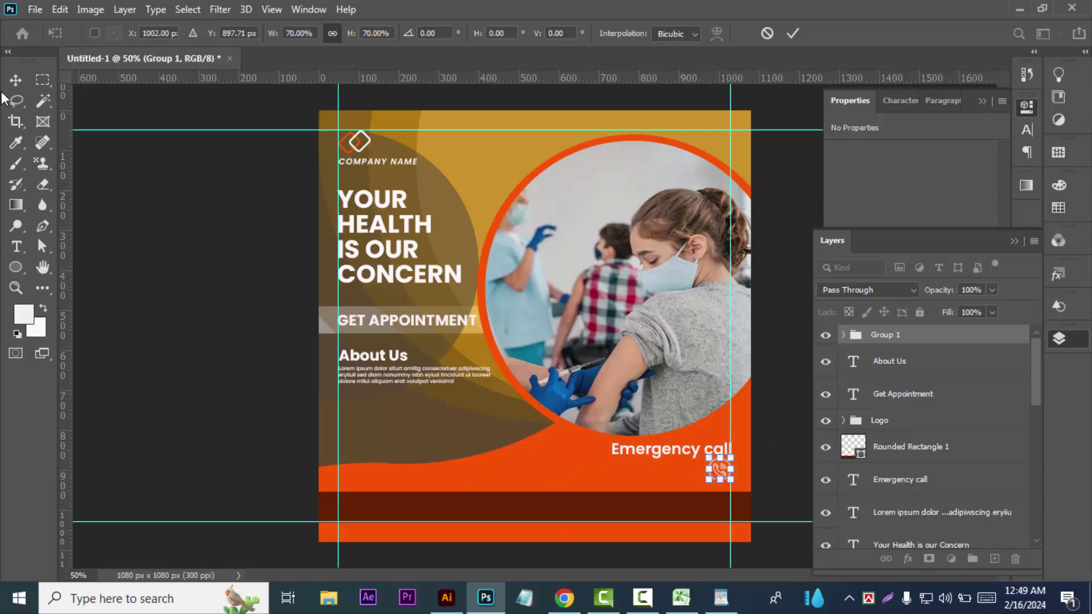
left_click(15, 79)
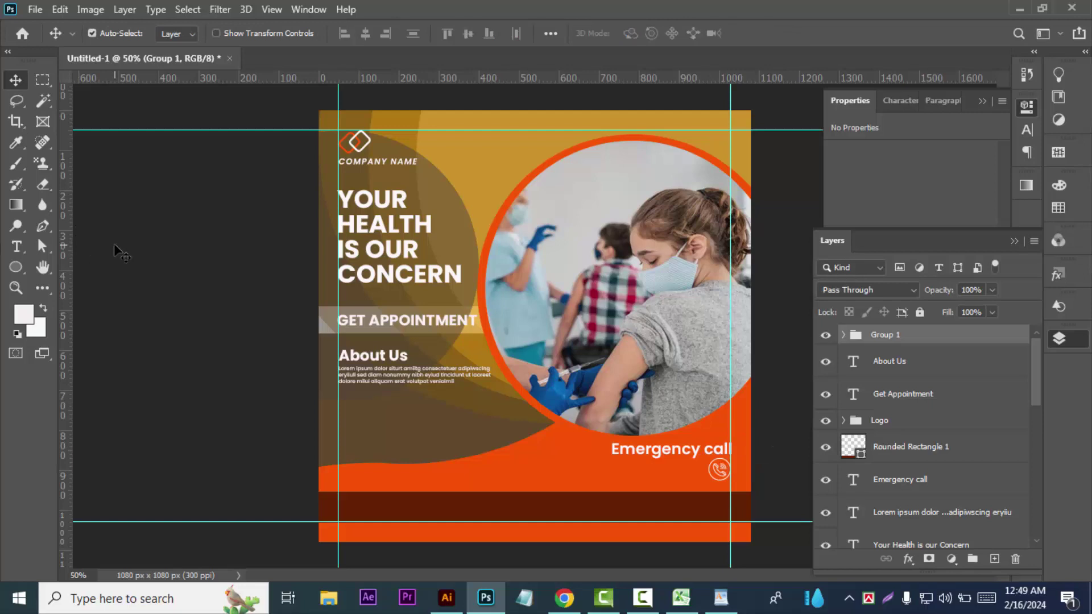
- Set the Ellipse 4 ring's stroke width to 2.96 px
left_click(844, 336)
left_click(974, 364)
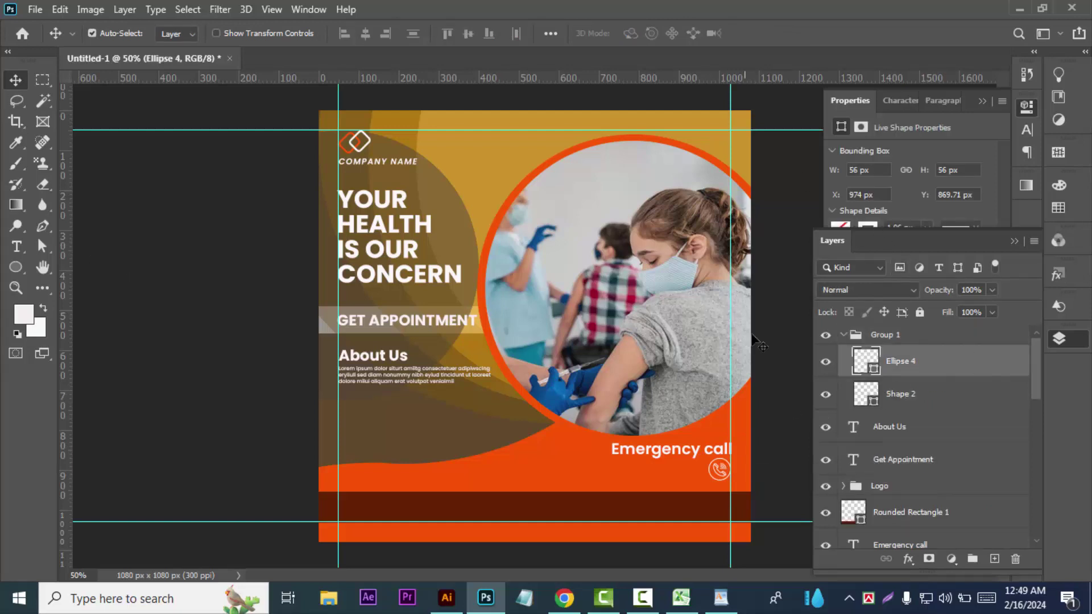
left_click(16, 267)
left_click(983, 208)
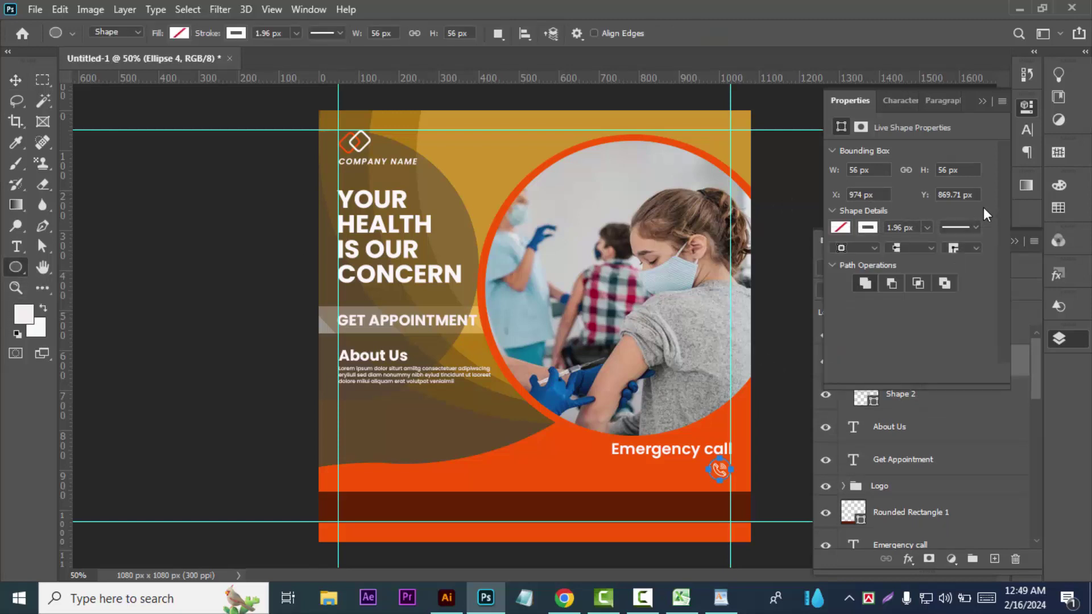
left_click(926, 228)
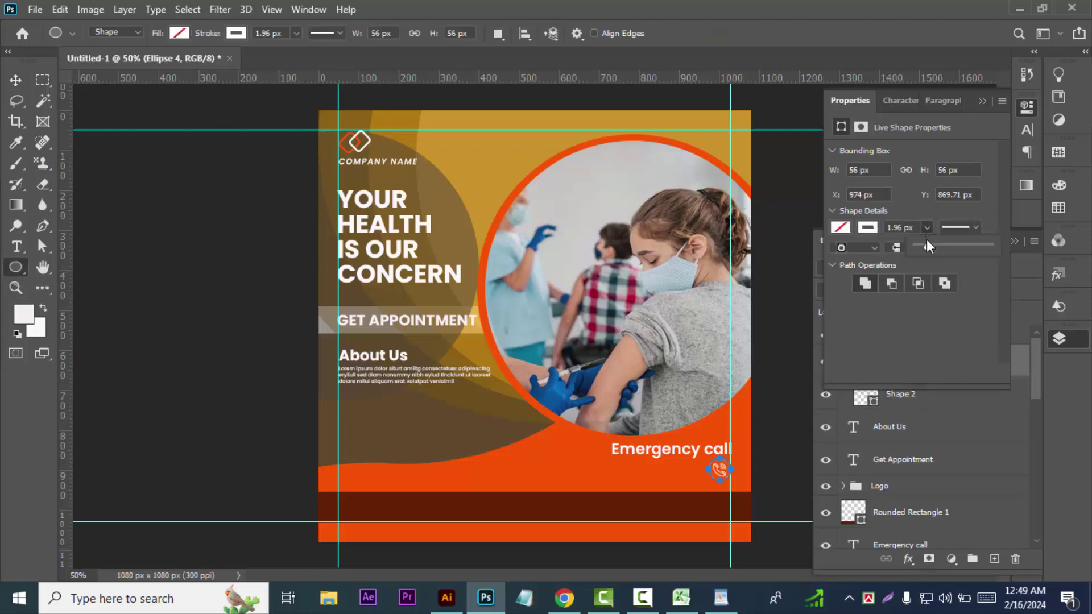
key("v")
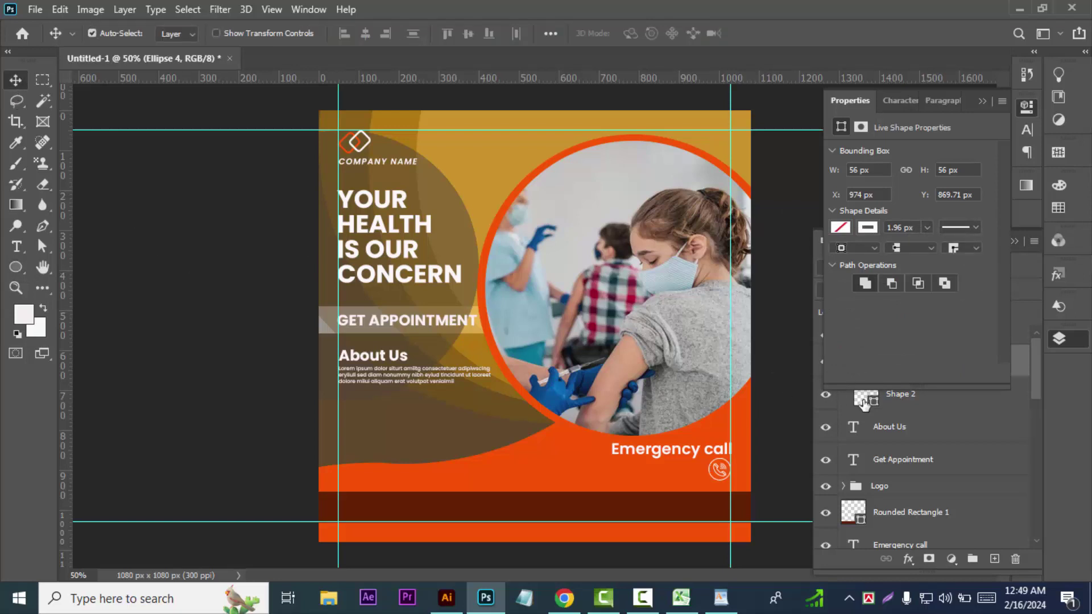
left_click(944, 431)
left_click(910, 359)
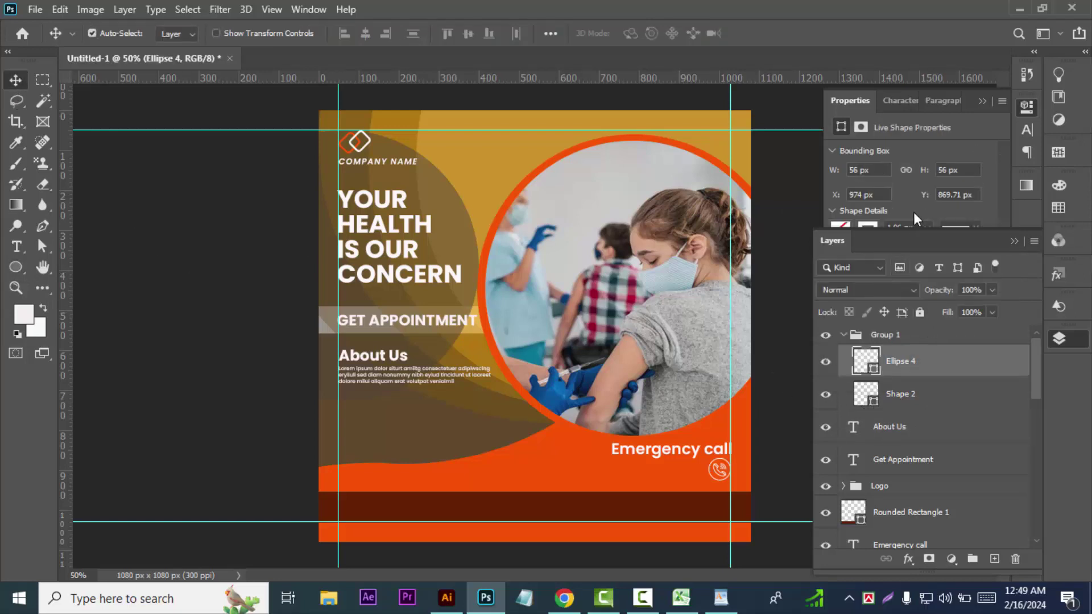
left_click(913, 212)
left_click_drag(926, 246, 929, 247)
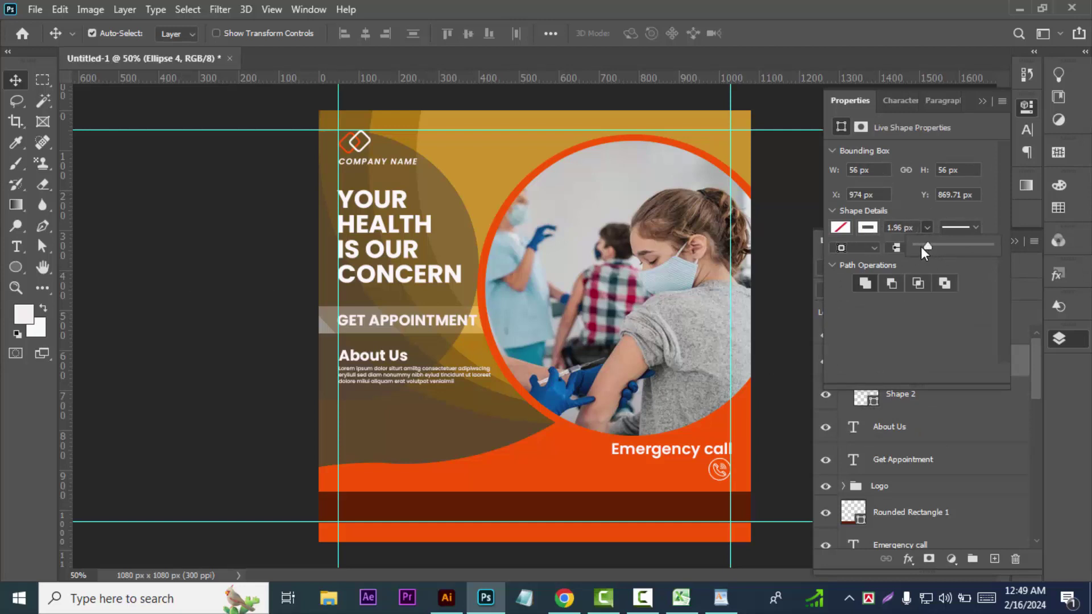
left_click(901, 226)
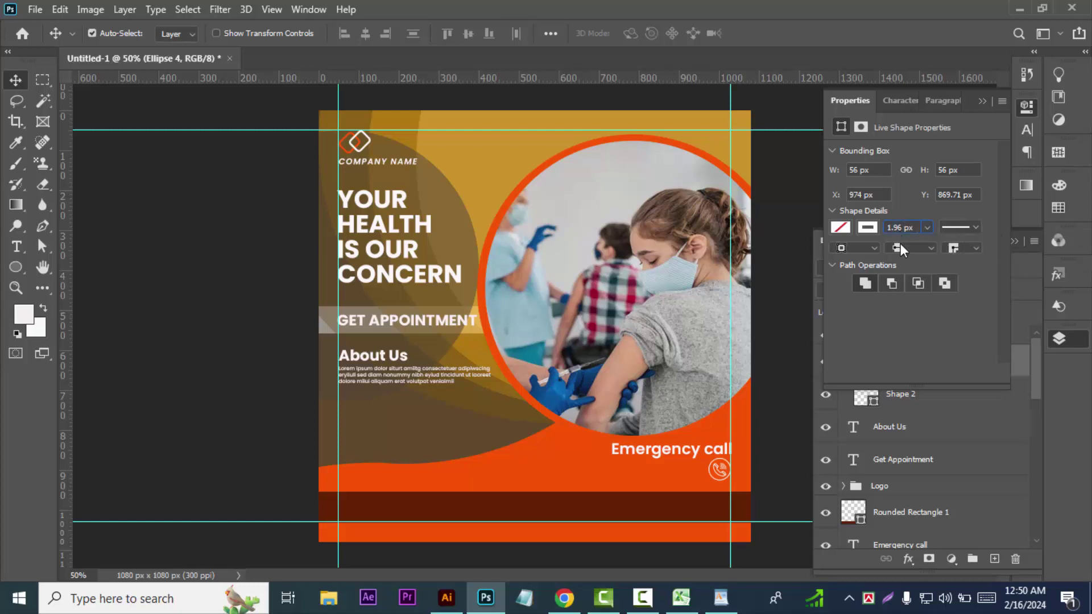
key("Up")
left_click(165, 236)
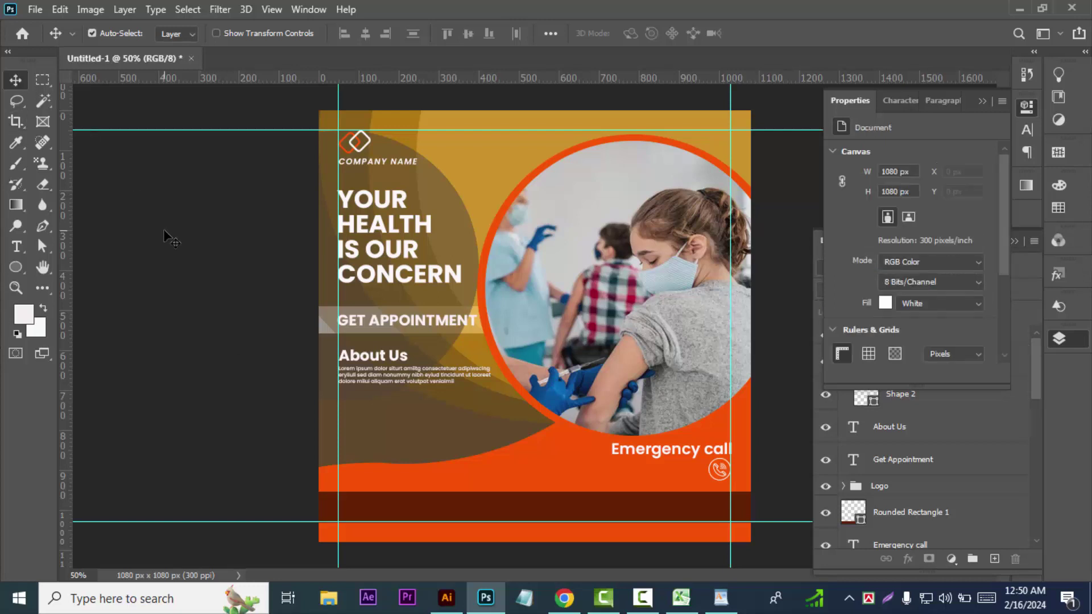
- Add a new text box just below Emergency call
left_click(961, 428)
left_click(22, 250)
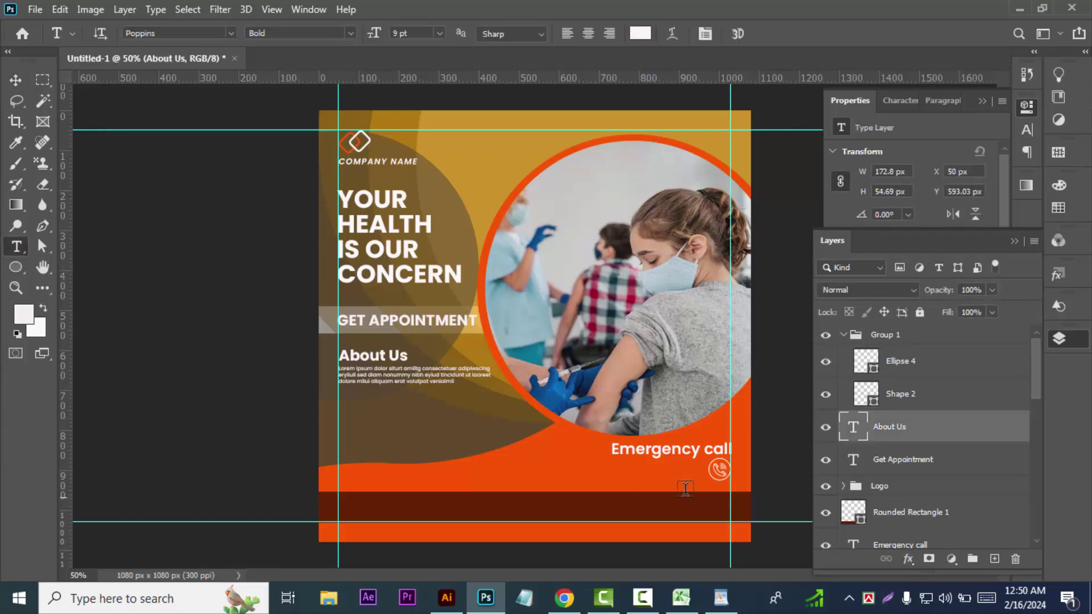
left_click(631, 477)
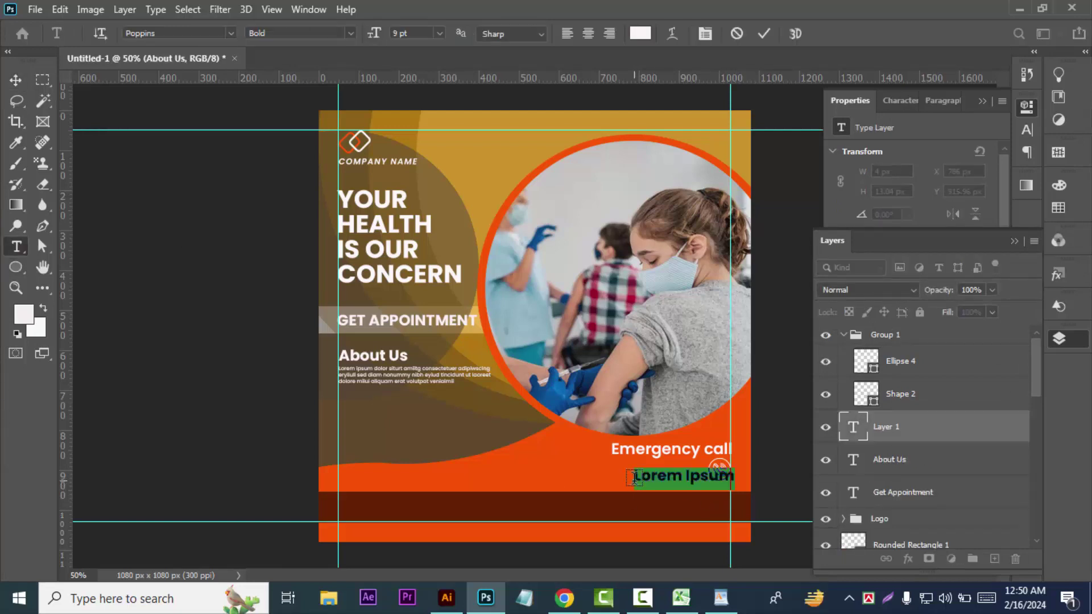
- Replace the placeholder with the emergency phone number and position it under Emergency call beside the icon
key("BackSpace")
type("+088")
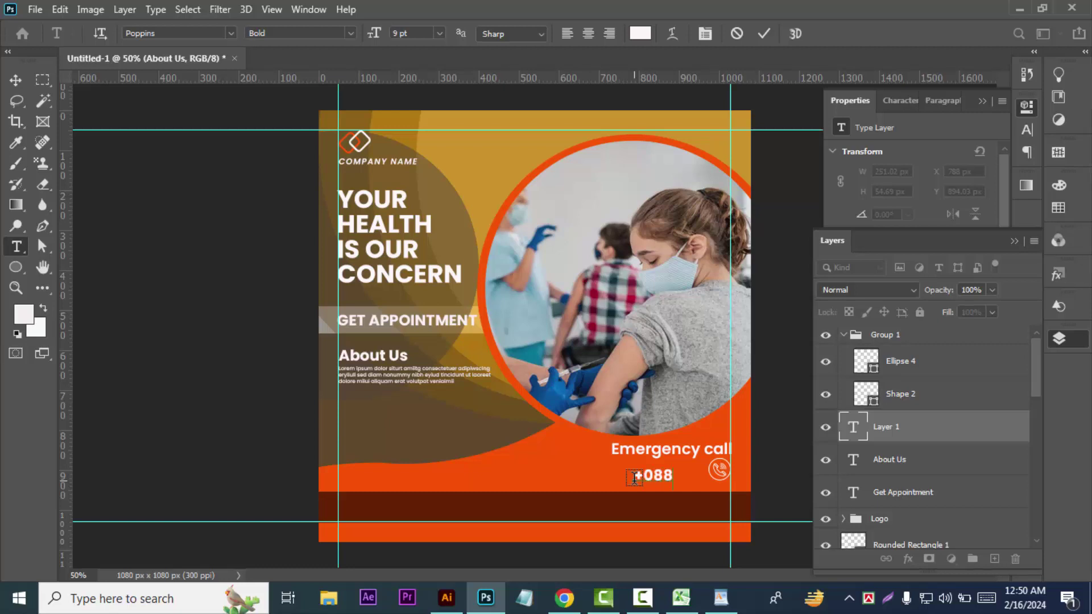
type("123 4567")
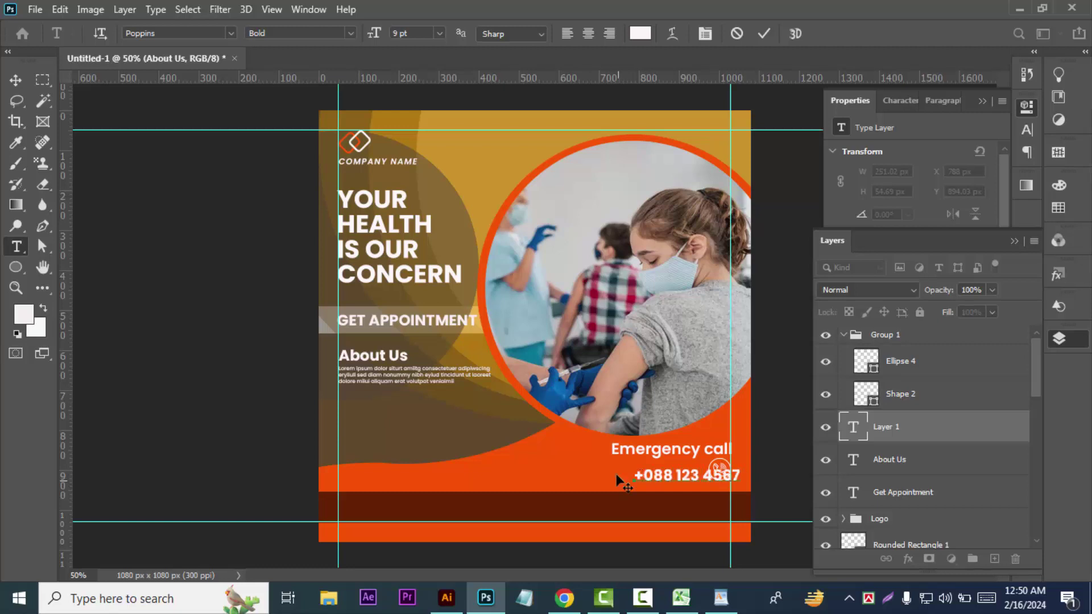
left_click(16, 80)
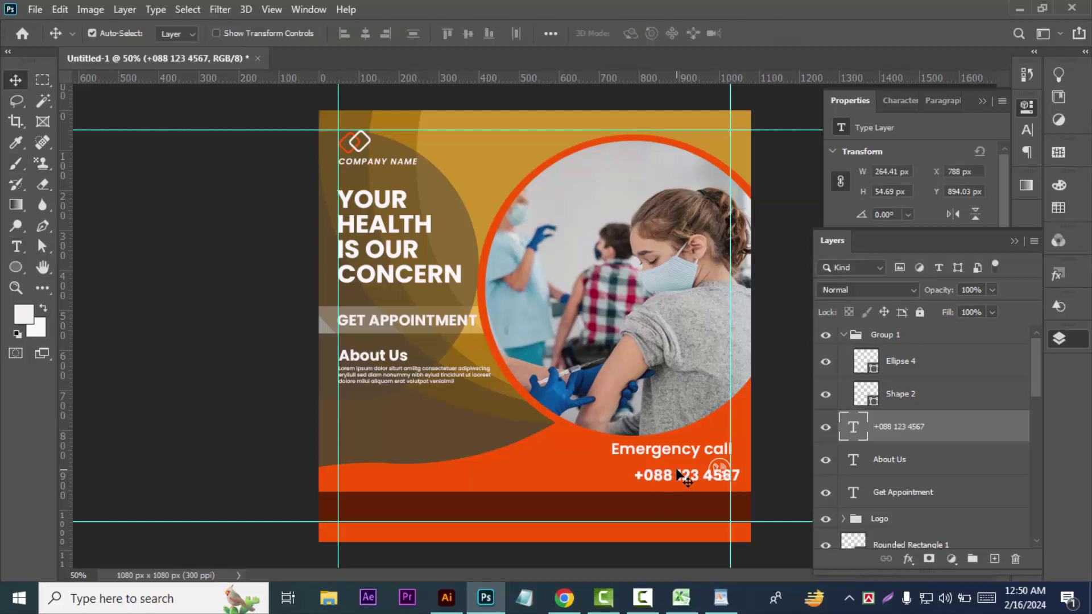
left_click_drag(675, 477, 637, 475)
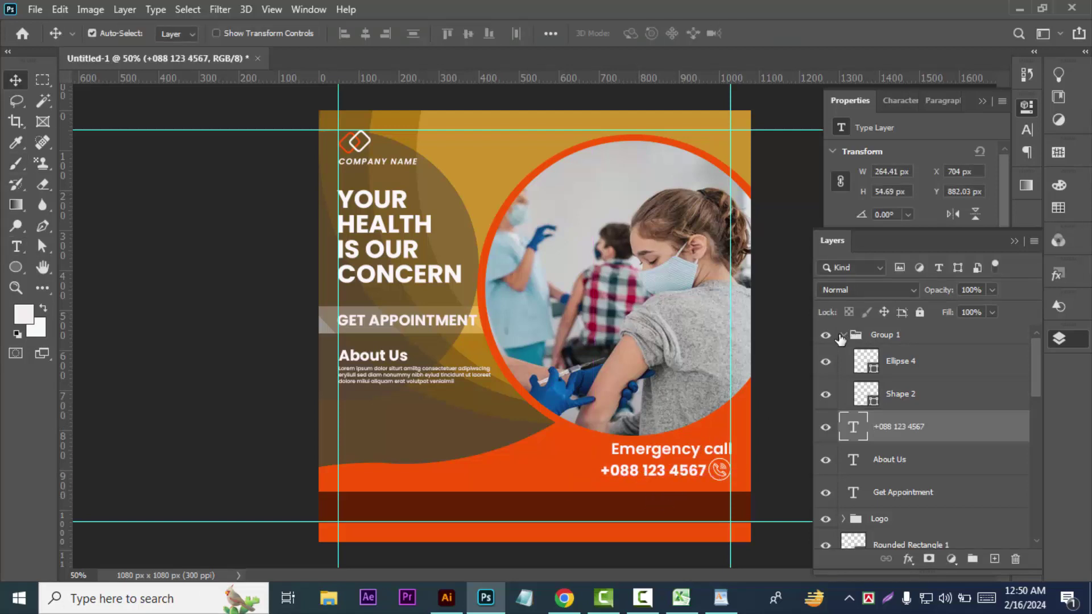
left_click(843, 334)
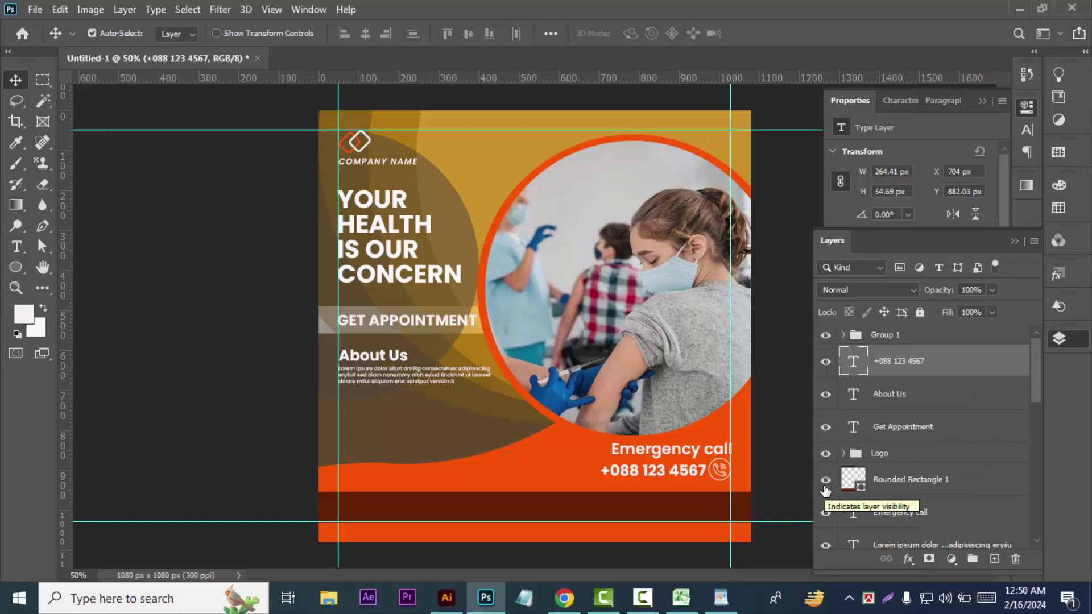
key("Up")
key("Up")
key("Up")
key("Left")
key("Left")
key("Left")
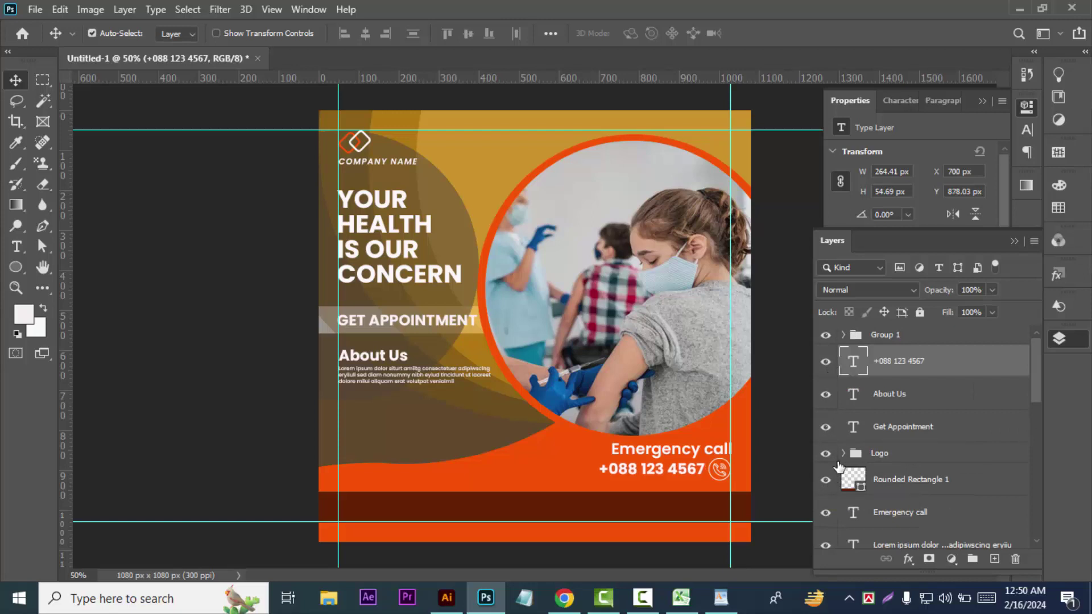
left_click(851, 336)
- Select the Ellipse 4 ring and try a thicker stroke before returning it to 1.96 px
left_click(844, 335)
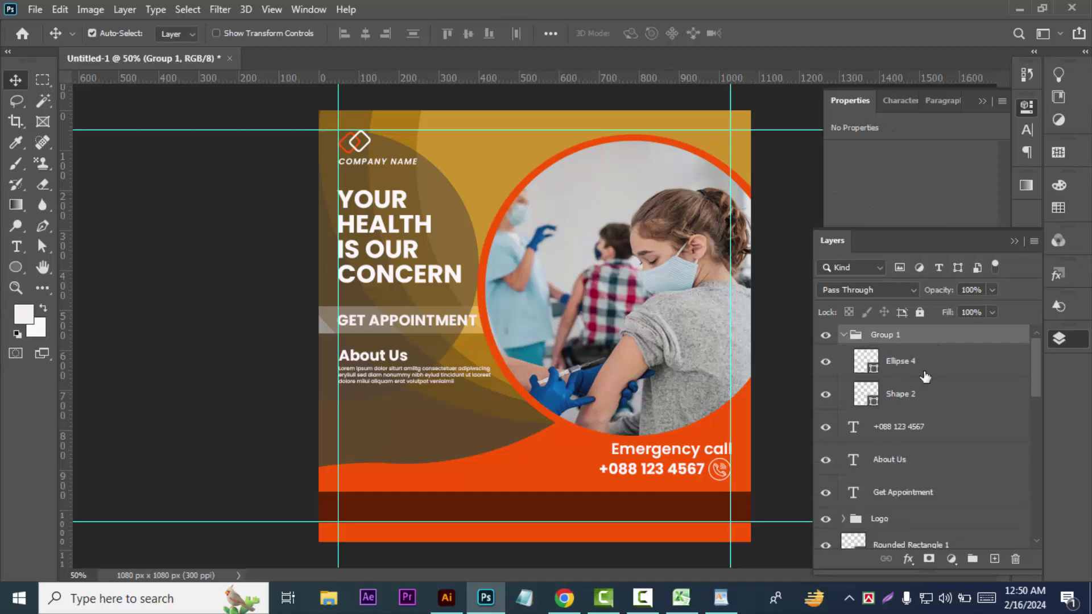
left_click(939, 380)
key("ctrl+1")
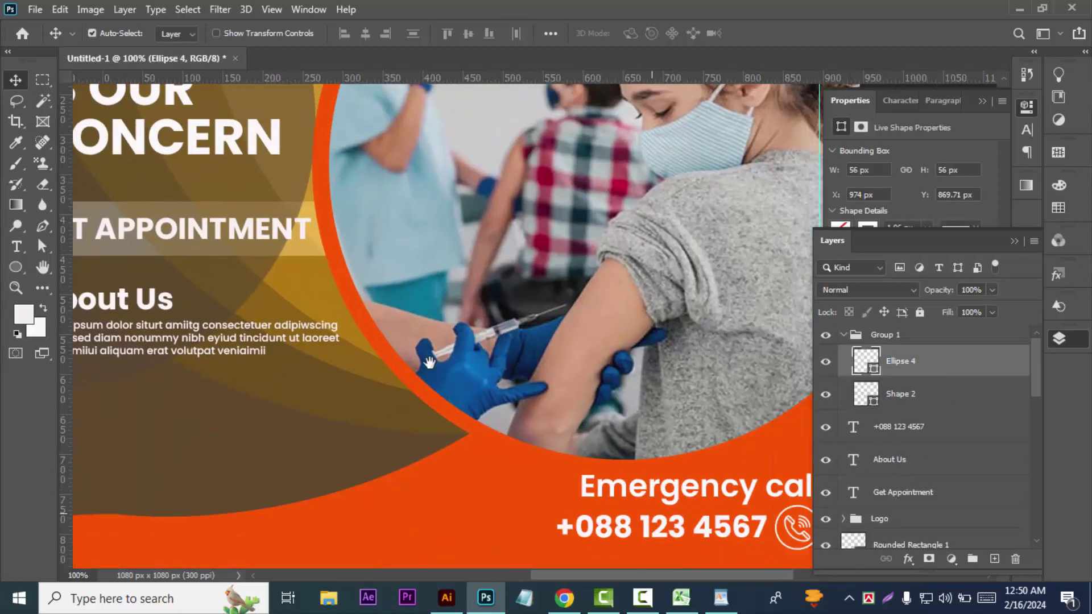
left_click_drag(429, 363, 334, 304)
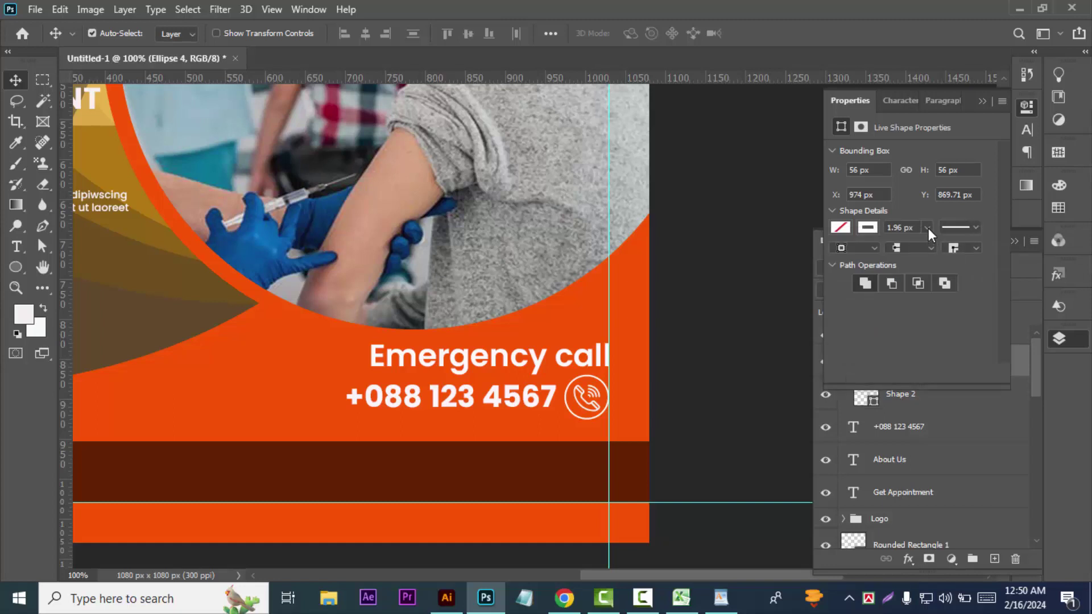
left_click(927, 228)
left_click_drag(932, 245, 927, 245)
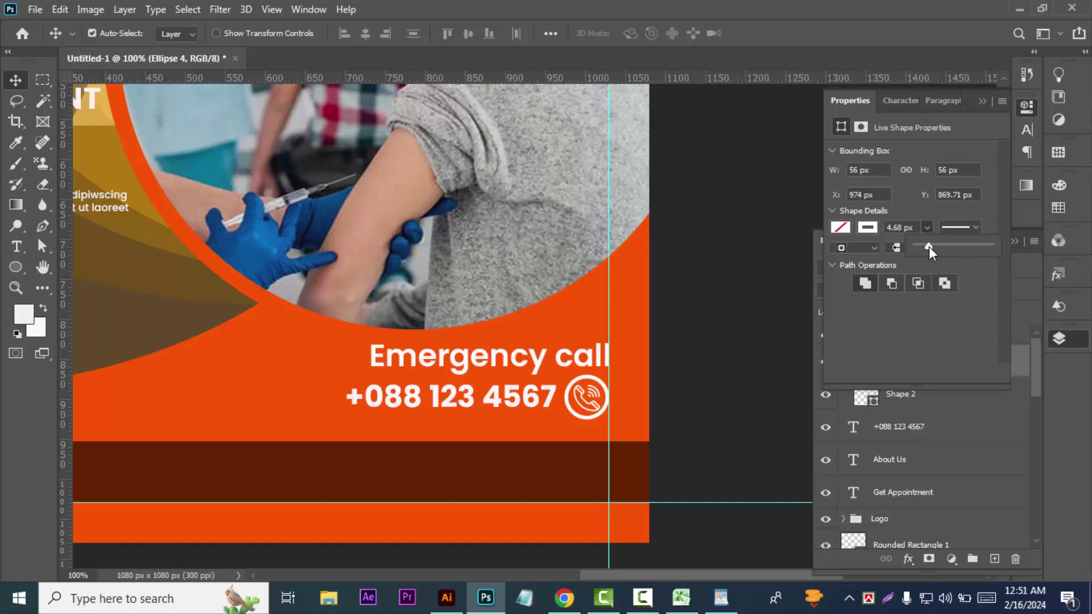
left_click_drag(929, 247, 928, 246)
- Keep the solid line style, set the ring's stroke to 2.96 px, and zoom out
left_click(969, 226)
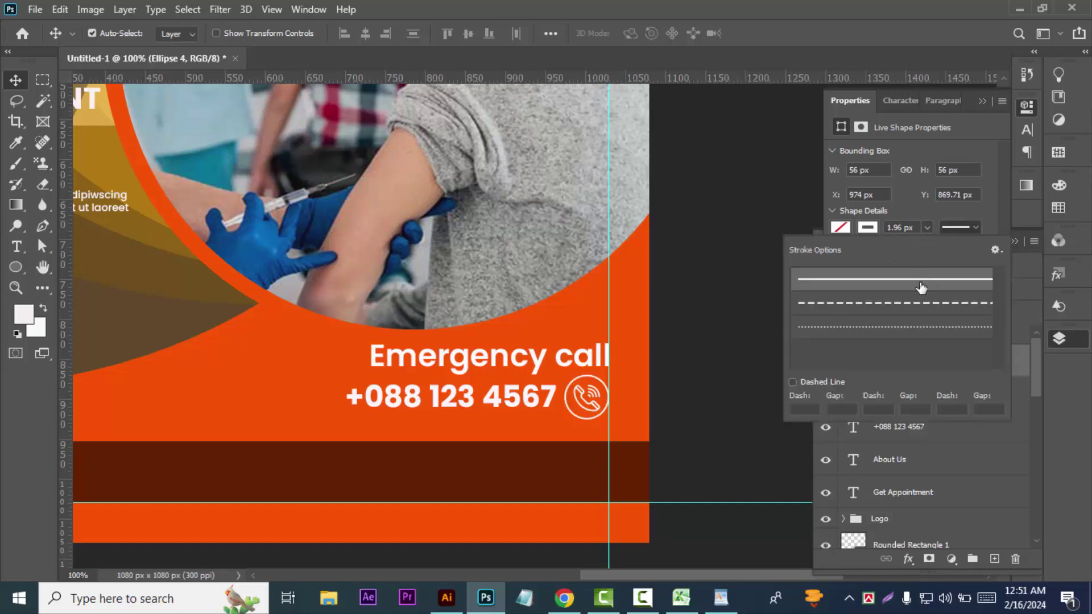
left_click(996, 210)
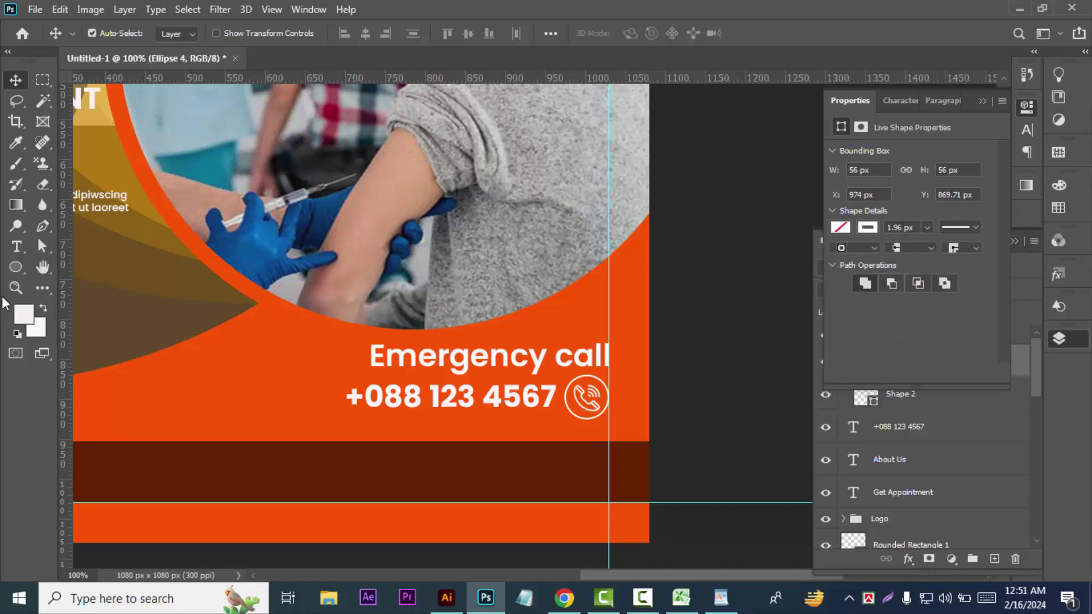
left_click(16, 267)
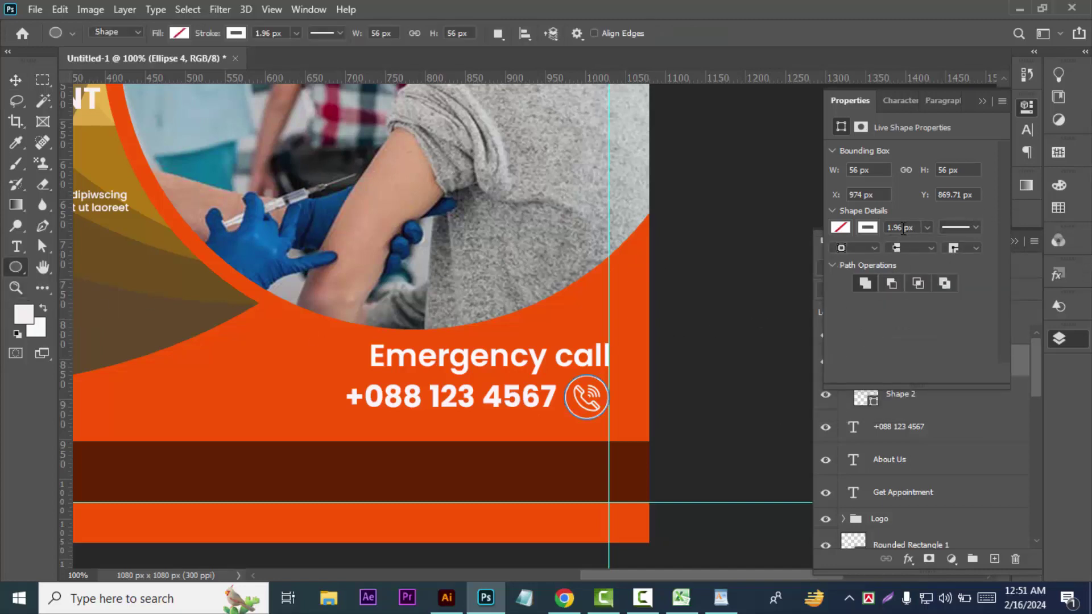
key("Up")
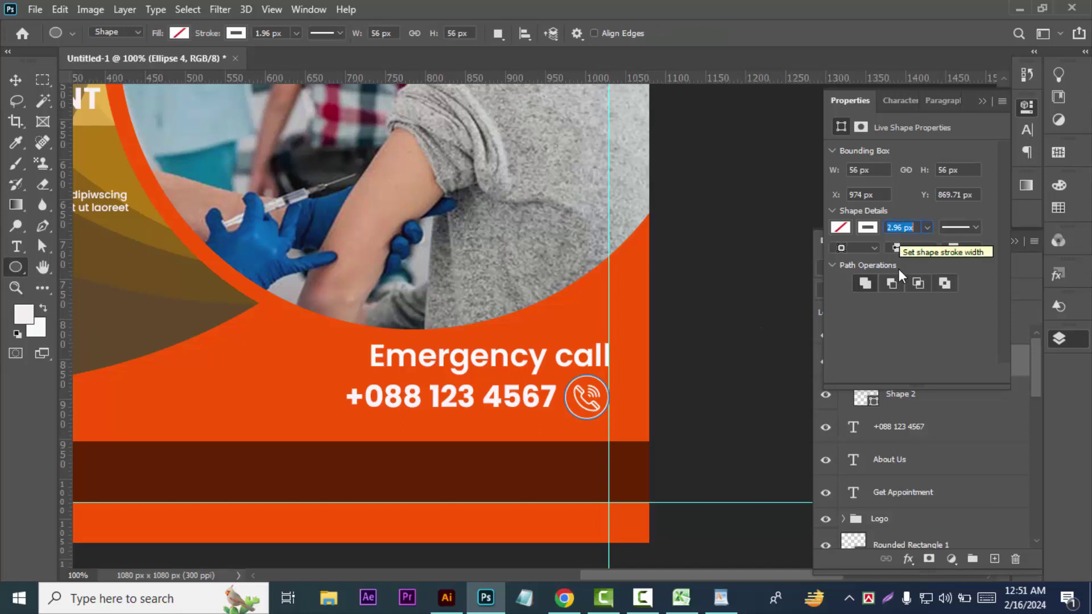
left_click(16, 79)
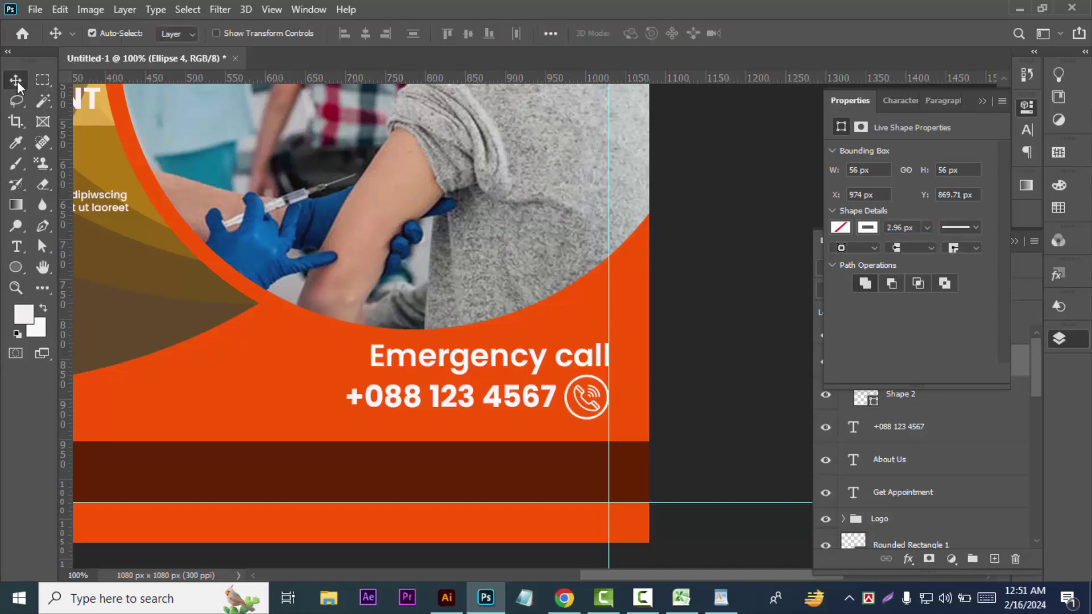
left_click(708, 371)
key("ctrl+minus")
key("ctrl+minus")
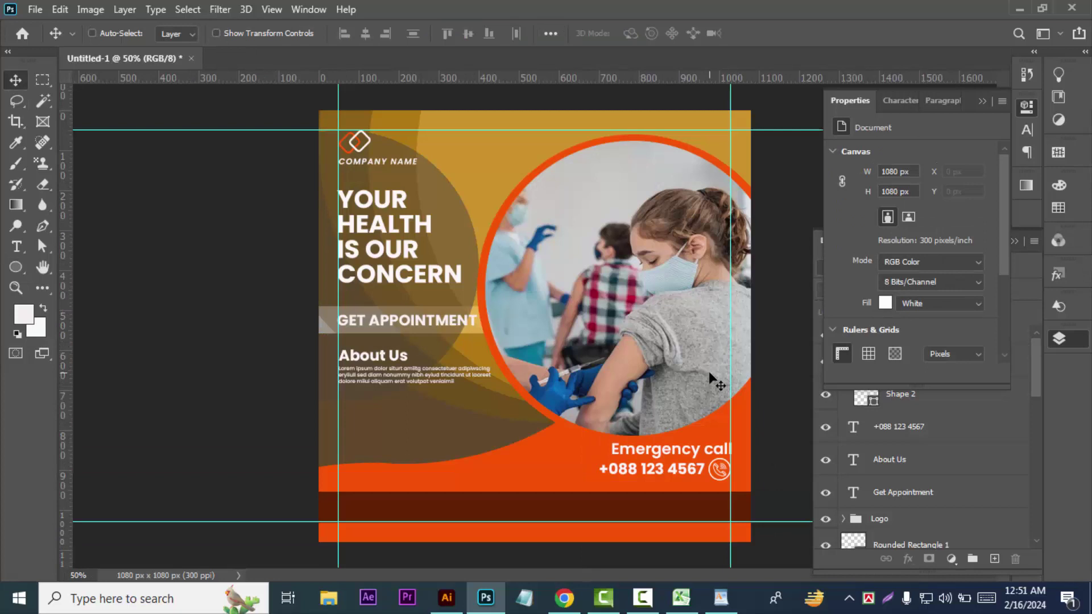
key("ctrl+minus")
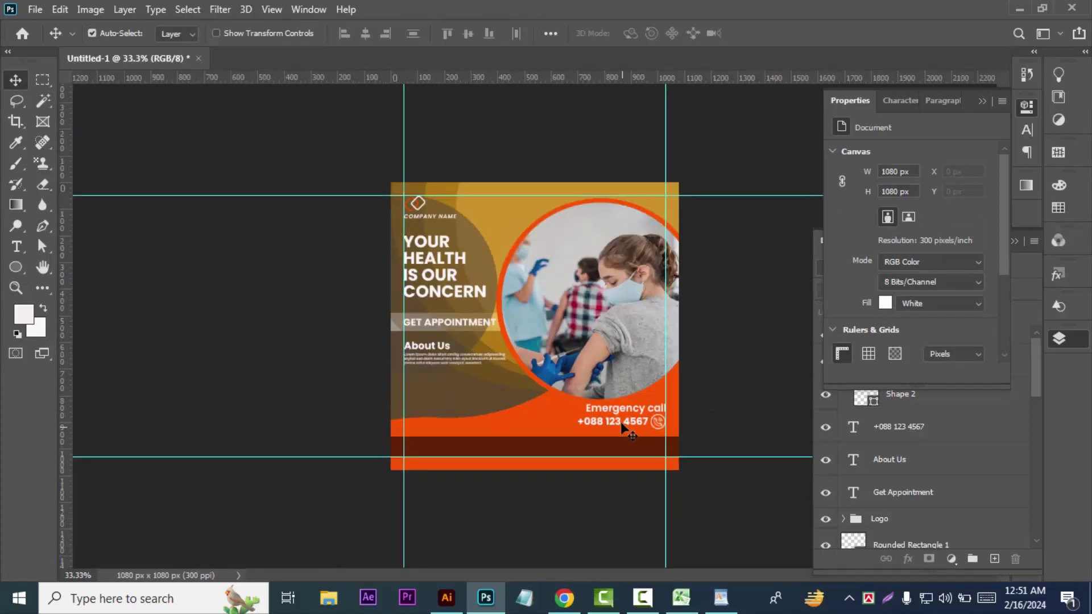
left_click(625, 424, "ctrl")
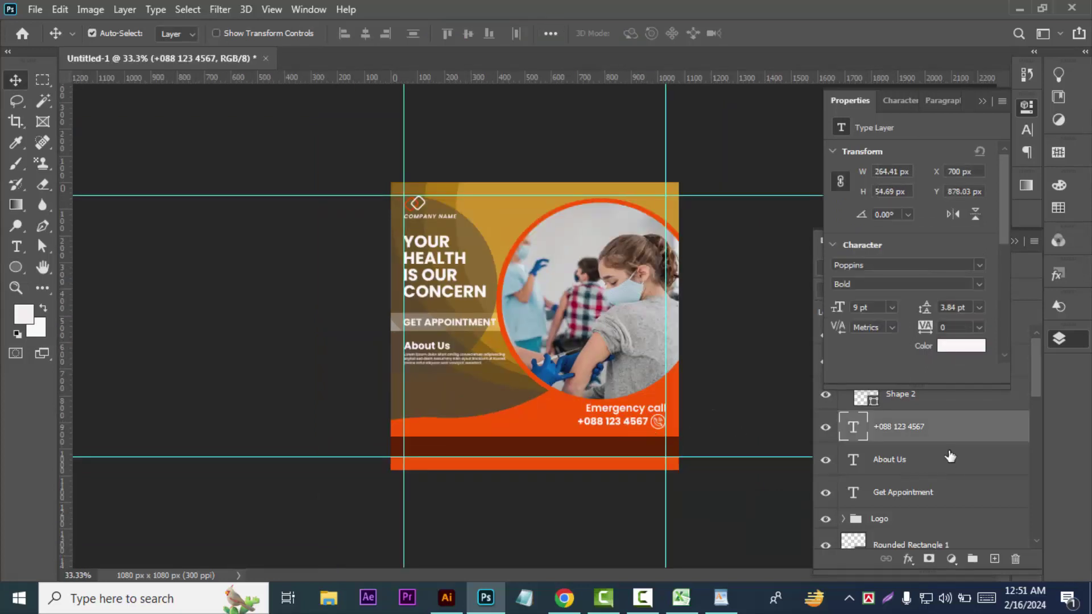
left_click(1027, 129)
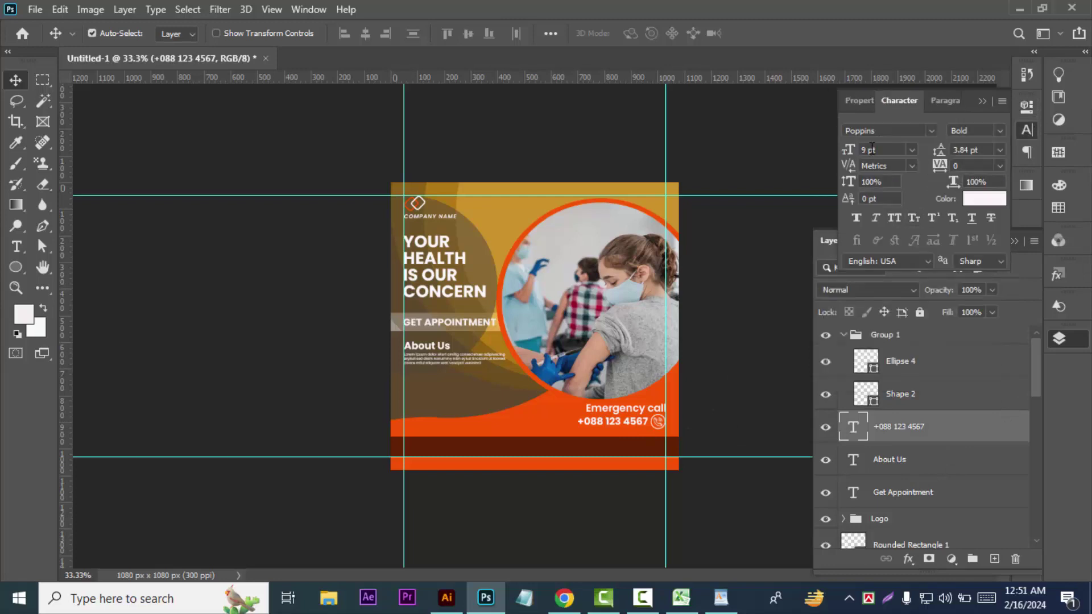
key("Down")
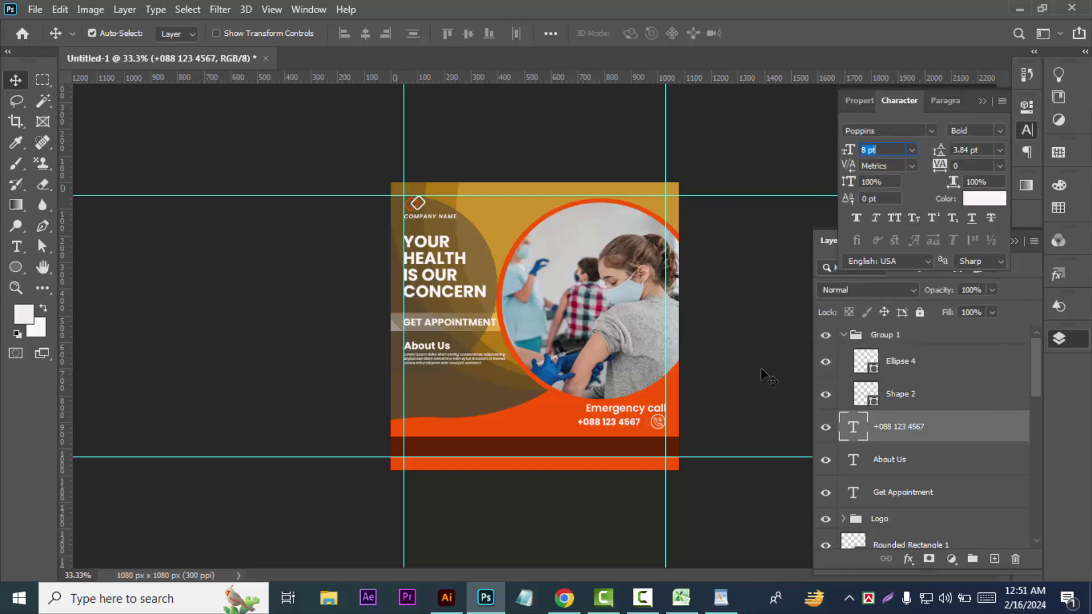
left_click(762, 370)
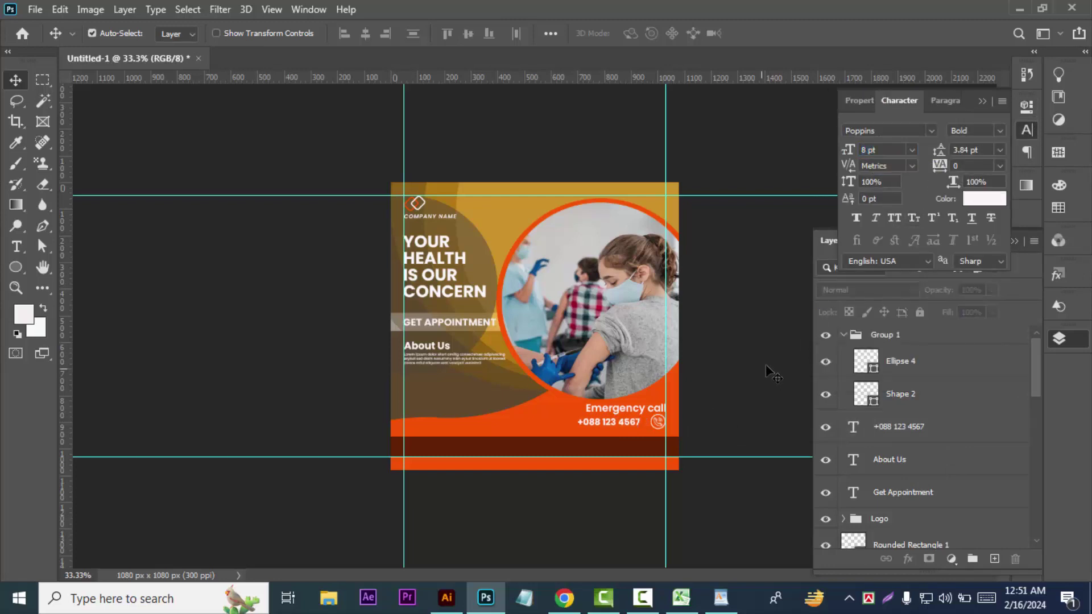
- Nudge the phone number slightly right, toward the ringed phone icon
left_click(960, 427)
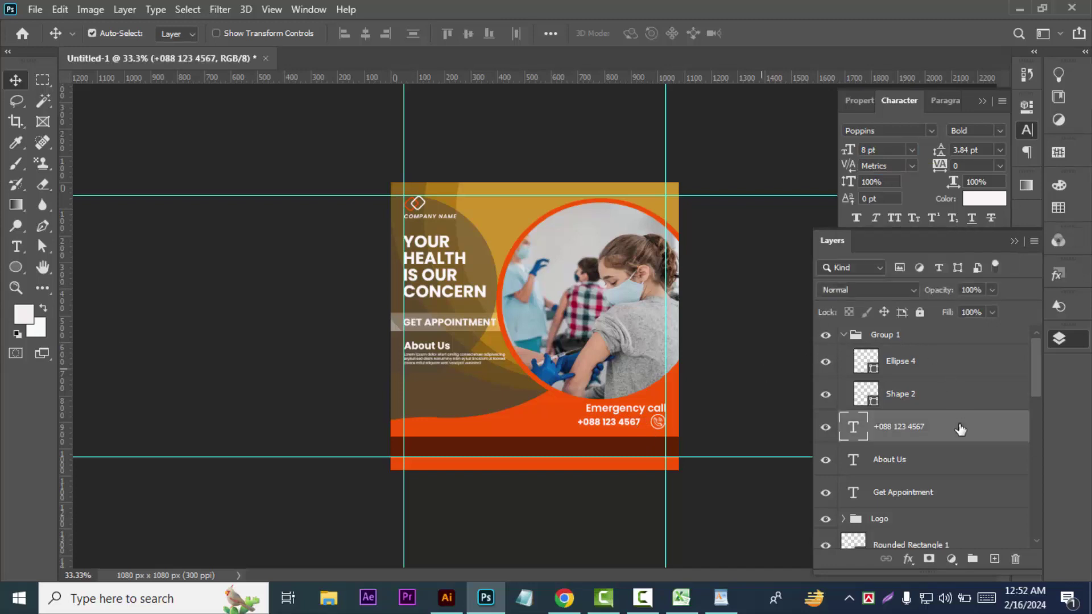
key("ctrl")
left_click(733, 361)
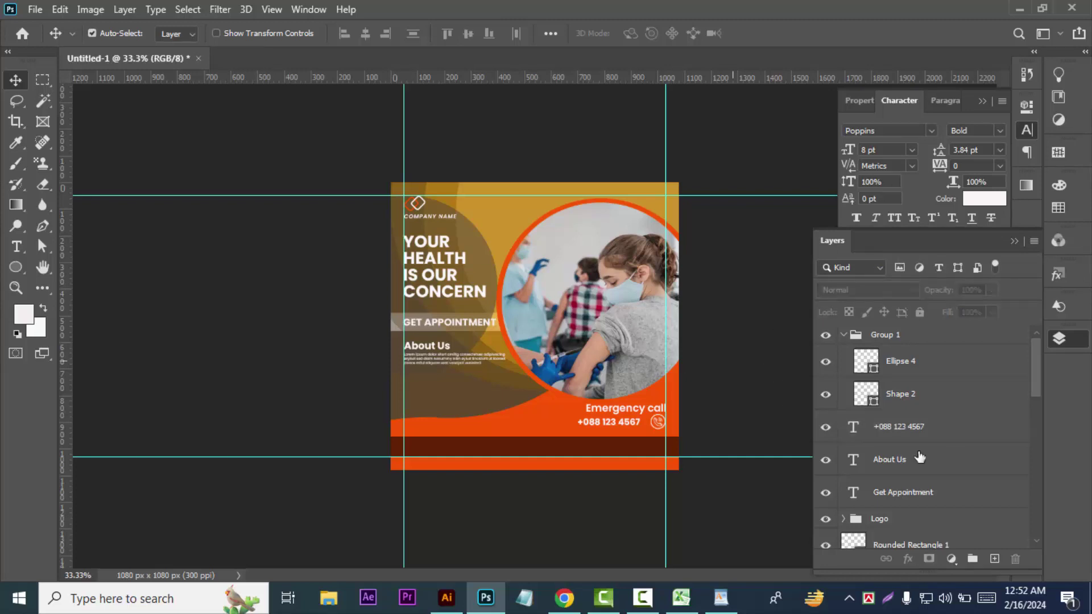
left_click(944, 424)
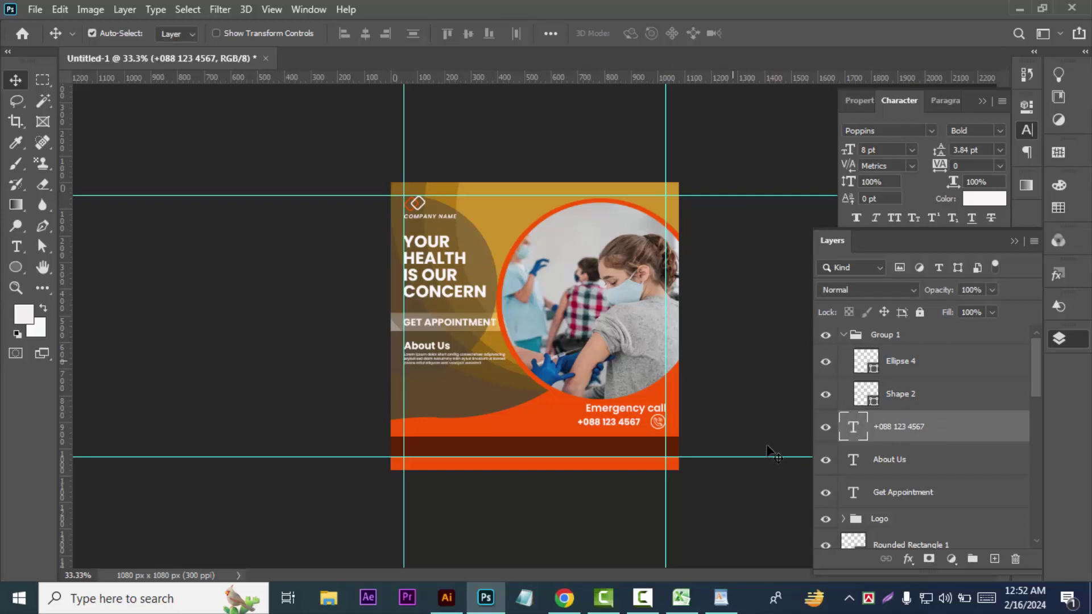
left_click(767, 411)
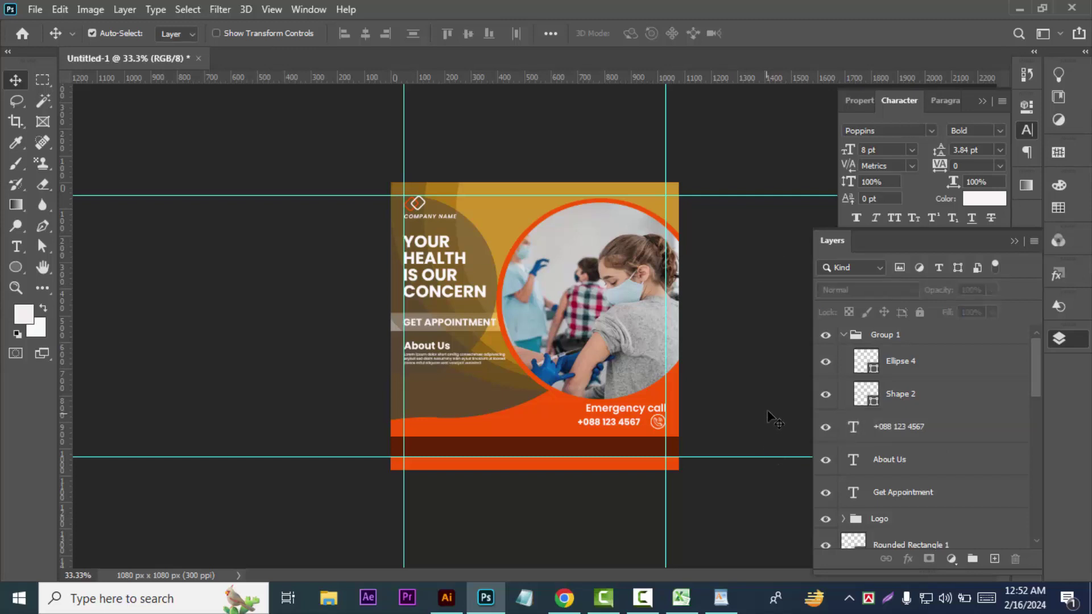
left_click_drag(649, 437, 657, 437)
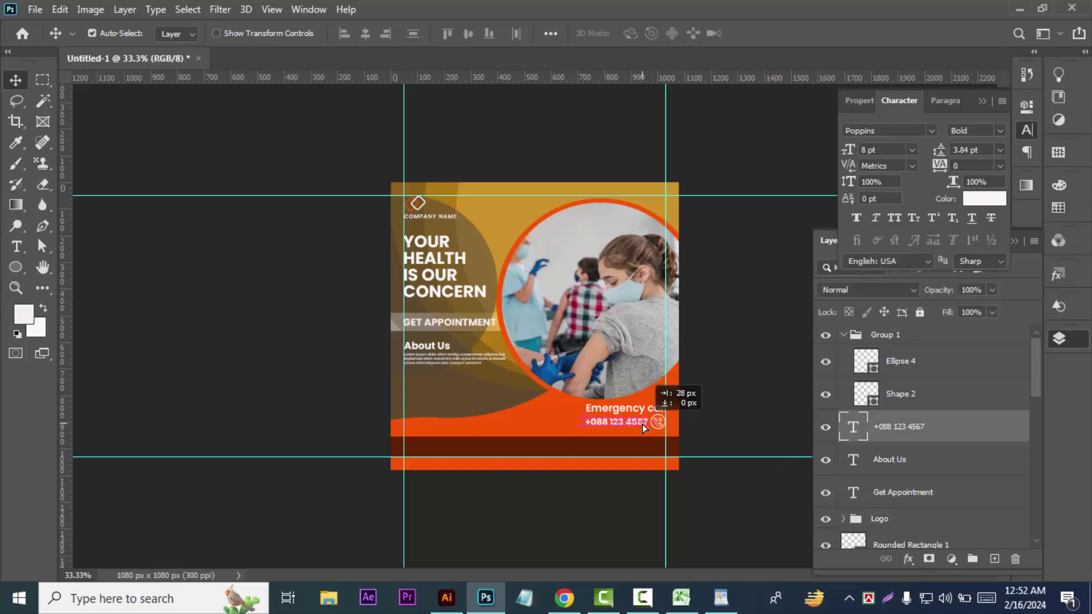
left_click(768, 418)
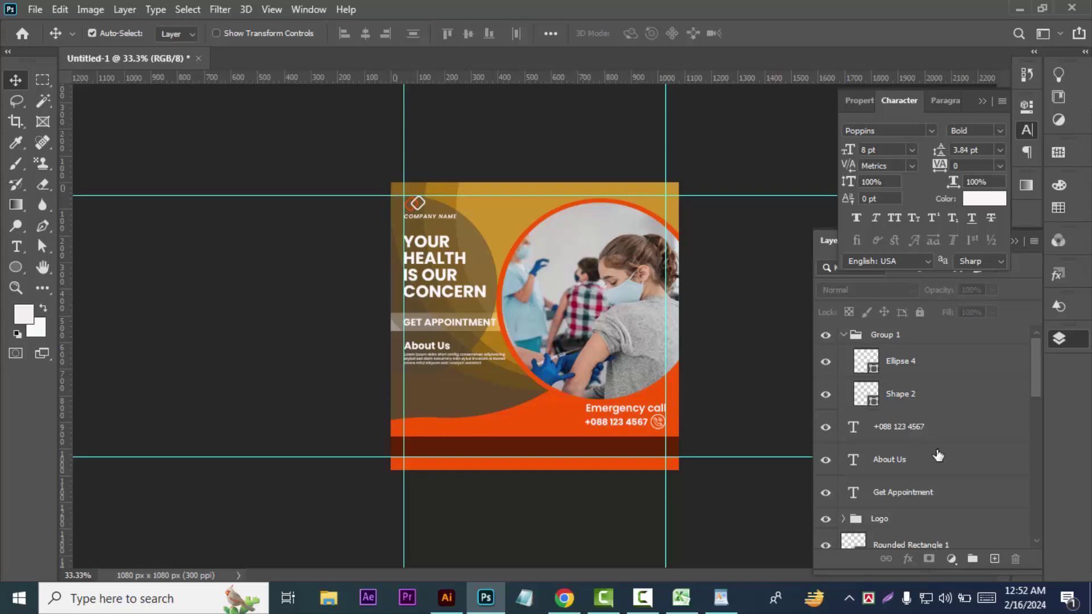
left_click(937, 465)
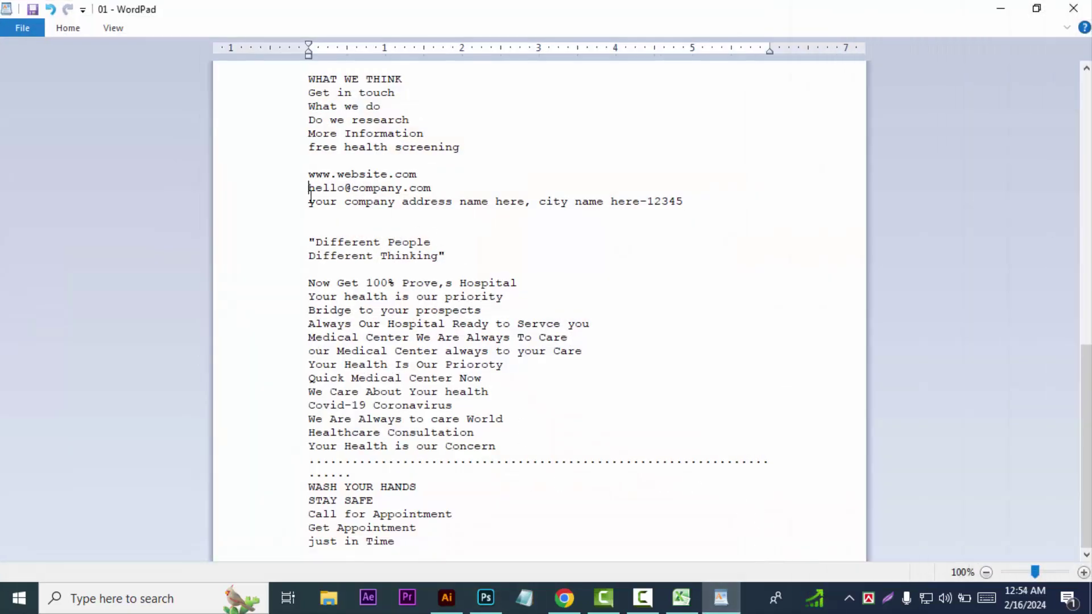
- Merge the website and e-mail lines in WordPad with one space, then select the combined line
key("BackSpace")
key("BackSpace")
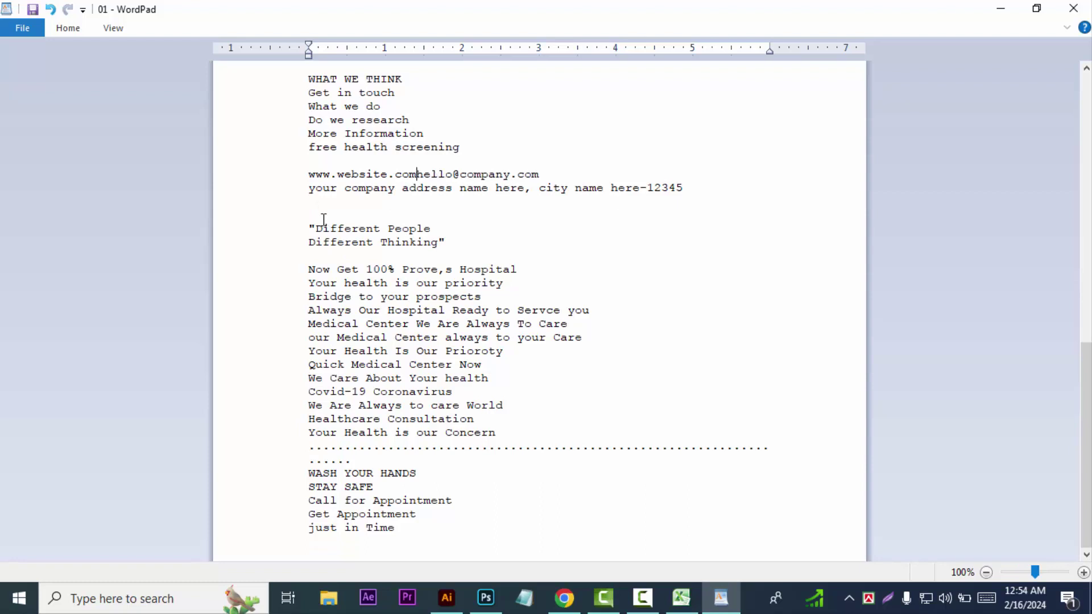
key("ctrl+alt+v")
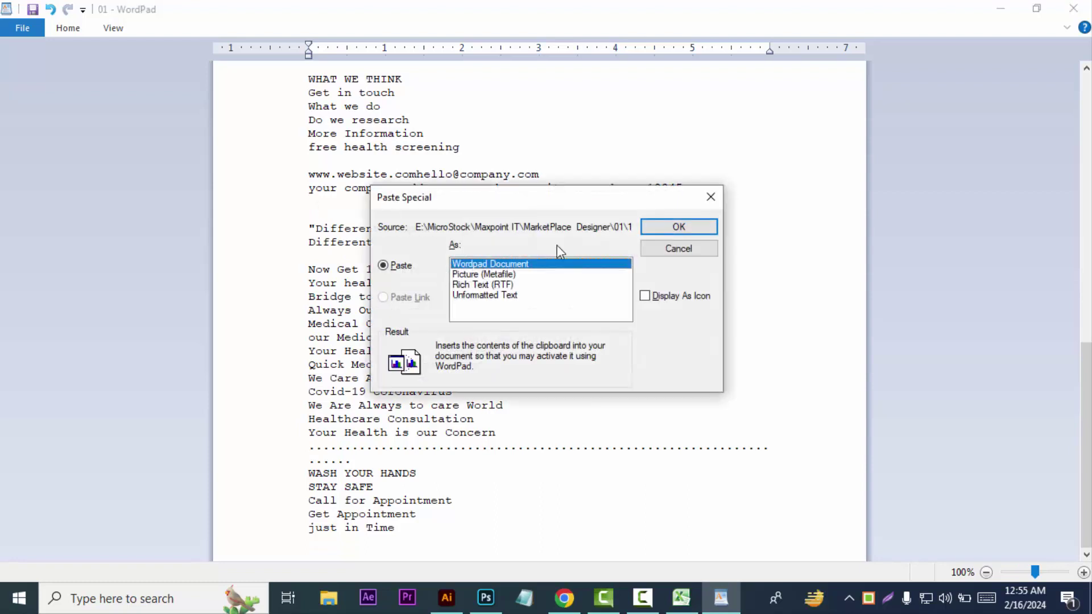
left_click(672, 248)
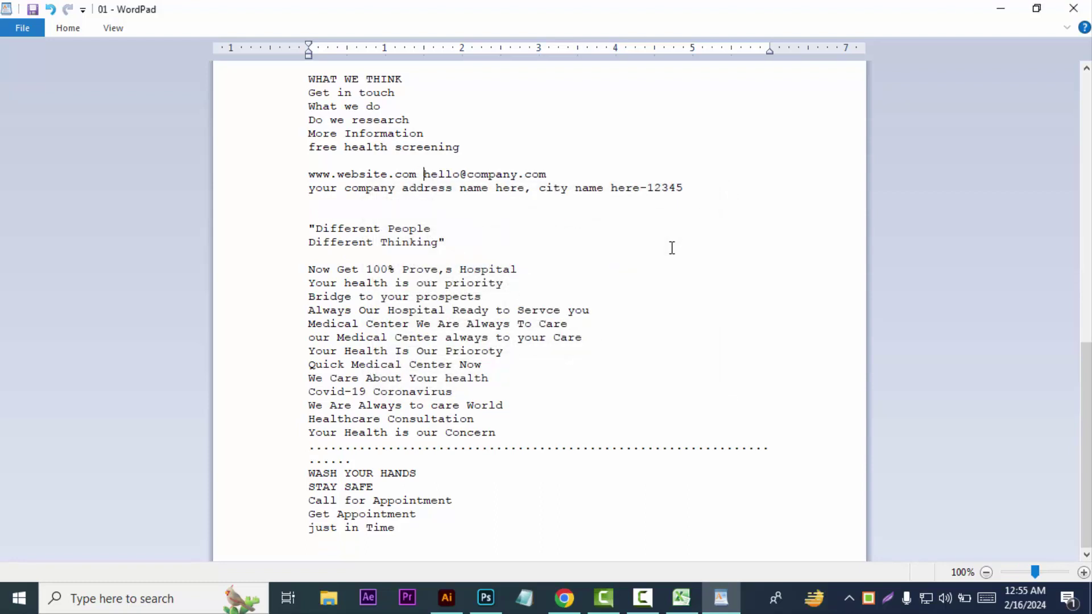
key("ctrl+v")
key("BackSpace")
left_click_drag(547, 174, 302, 176)
key("ctrl+c")
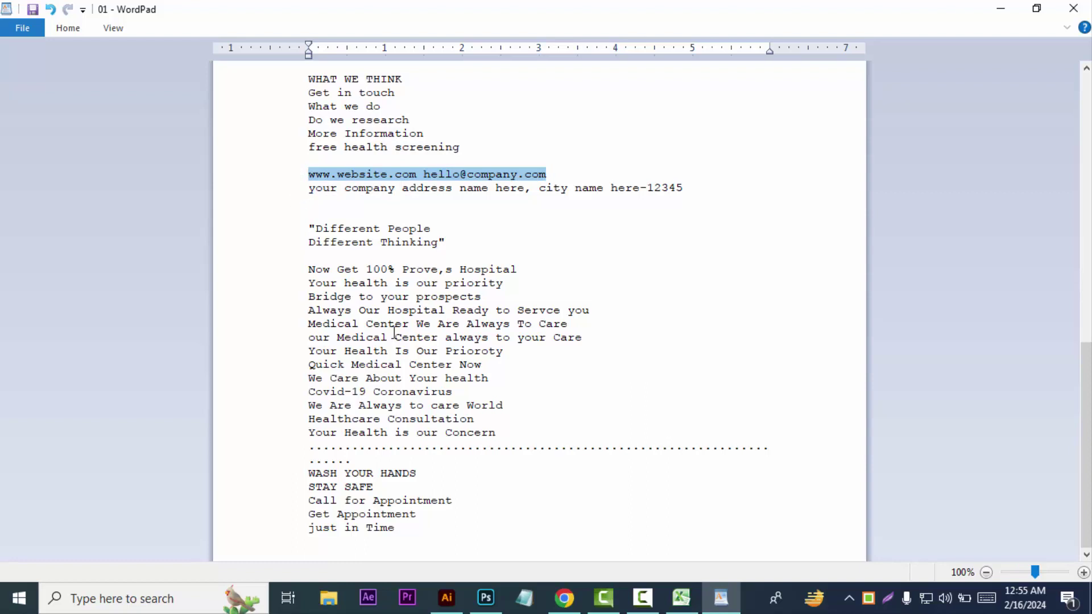
left_click(485, 597)
- Paste the website and e-mail line onto the dark footer band at 7 pt
left_click(16, 246)
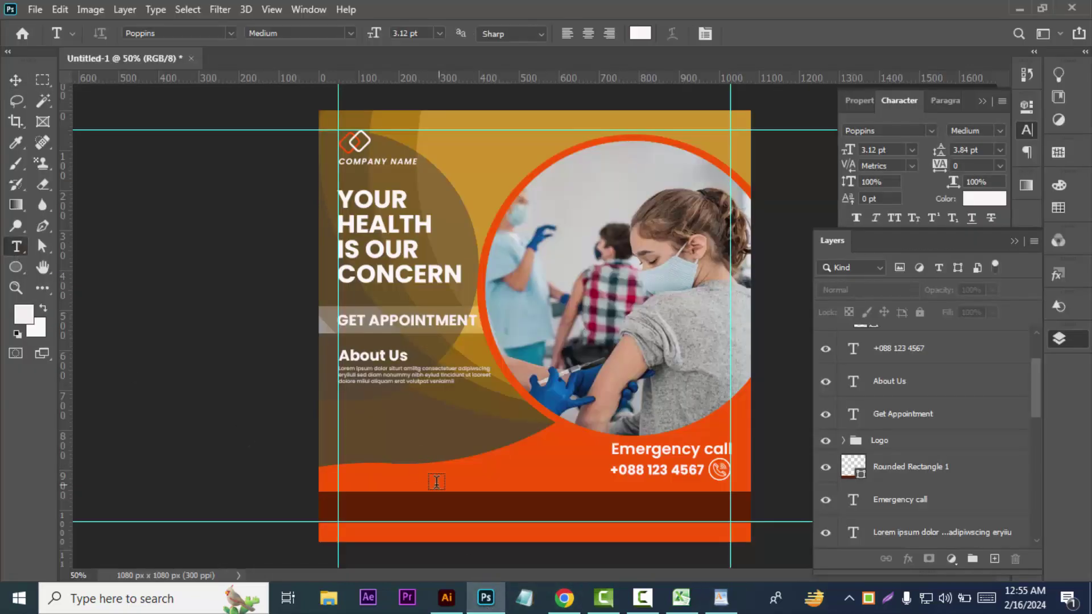
left_click(467, 504)
key("ctrl+v")
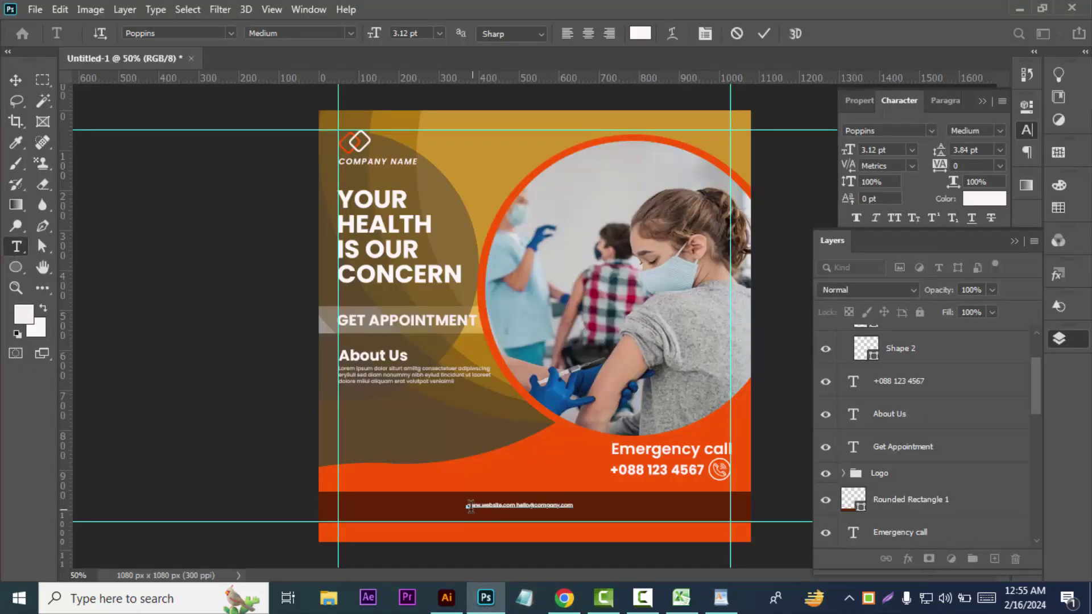
left_click(15, 79)
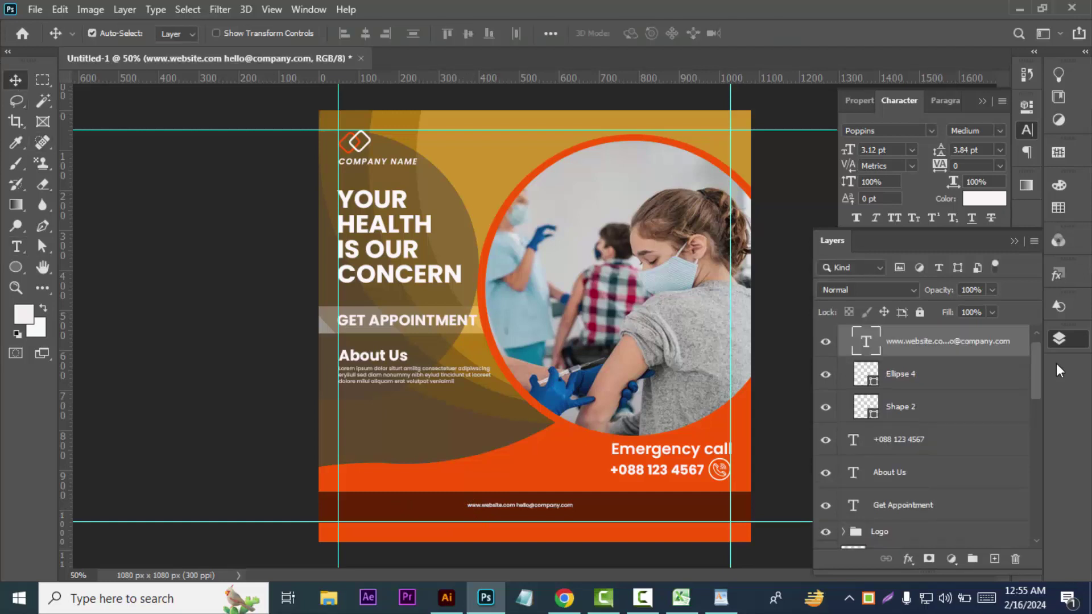
left_click(878, 150)
type("6")
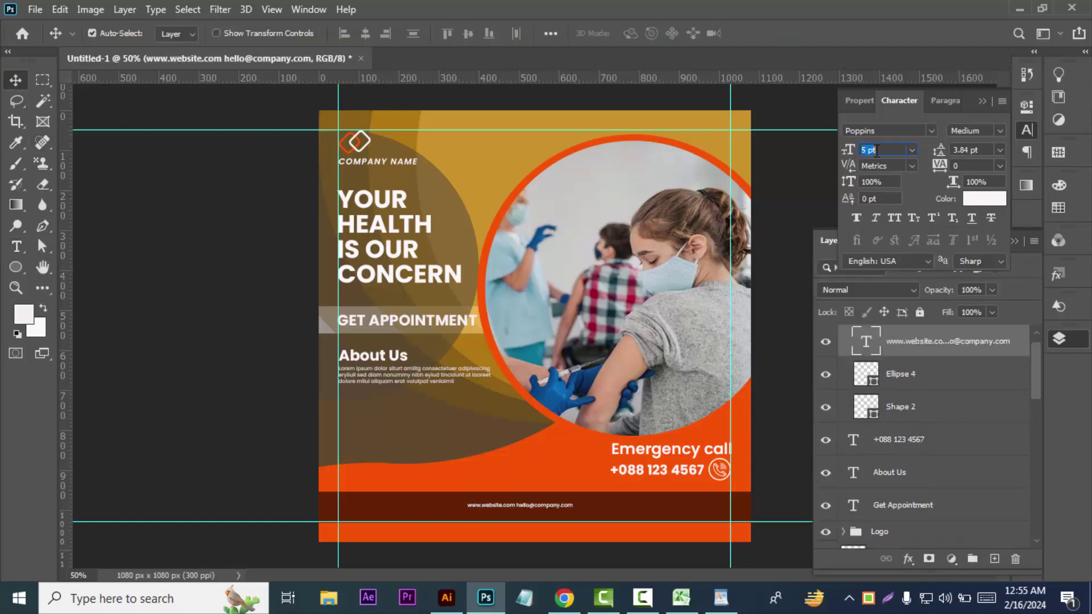
type("7")
key("Return")
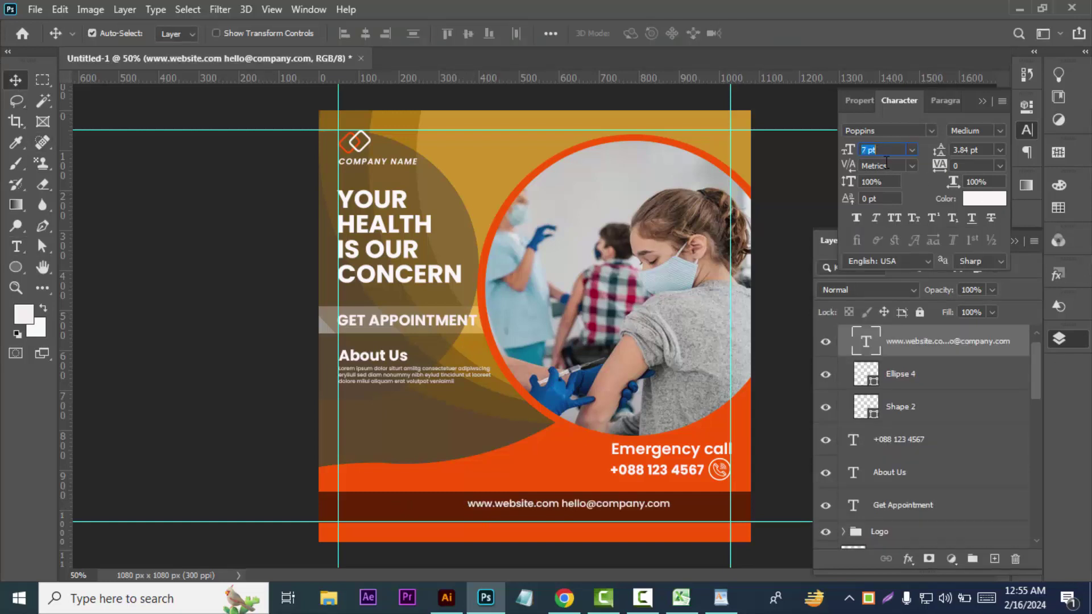
key("t")
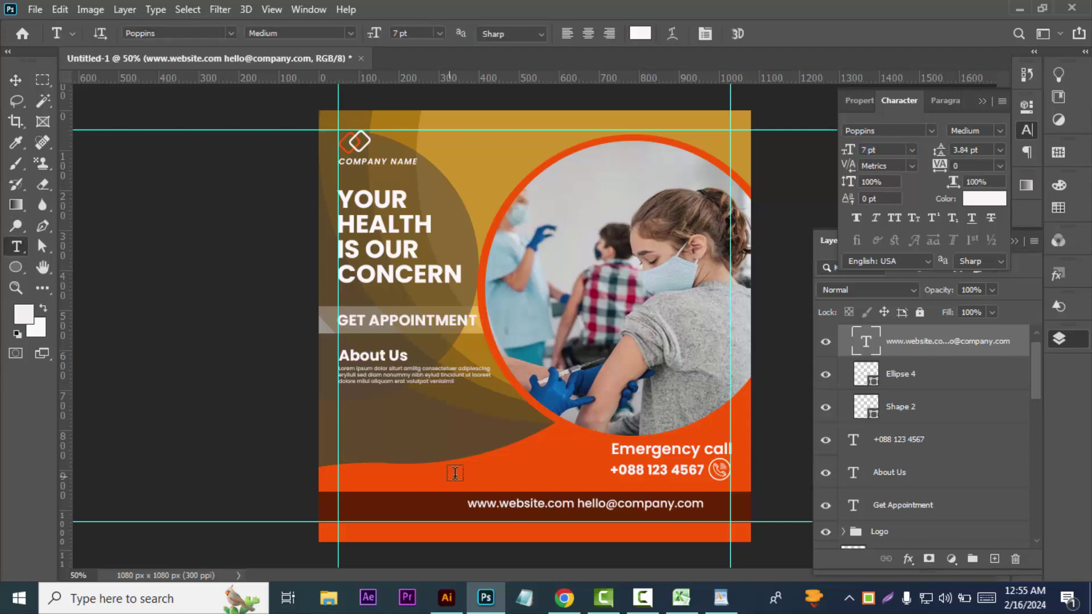
- Insert a || divider between website and e-mail, shift the line left, and select WordPad's address line
left_click(577, 503)
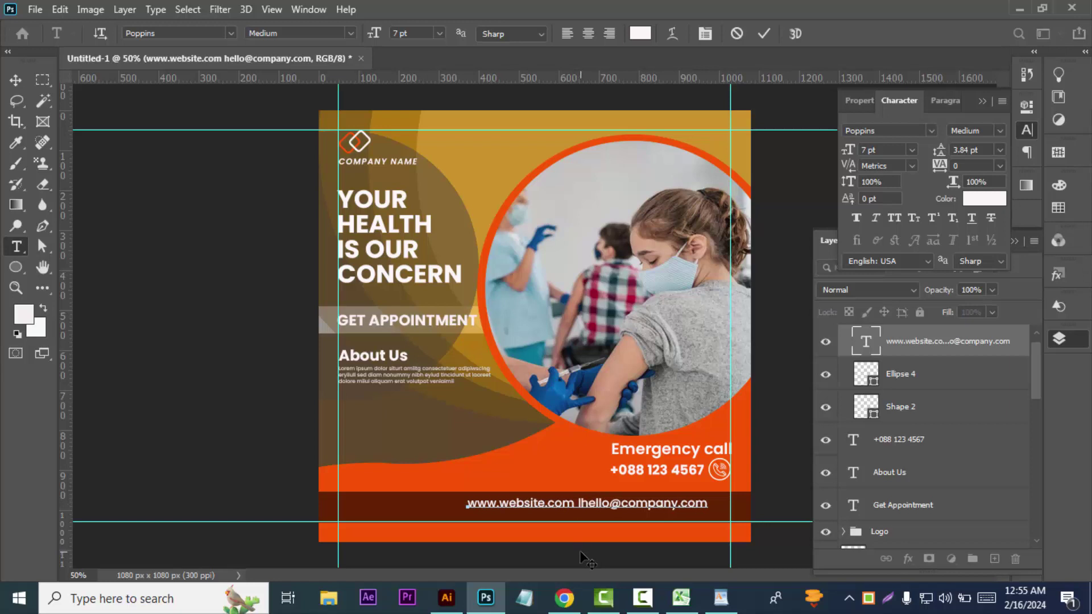
type("||")
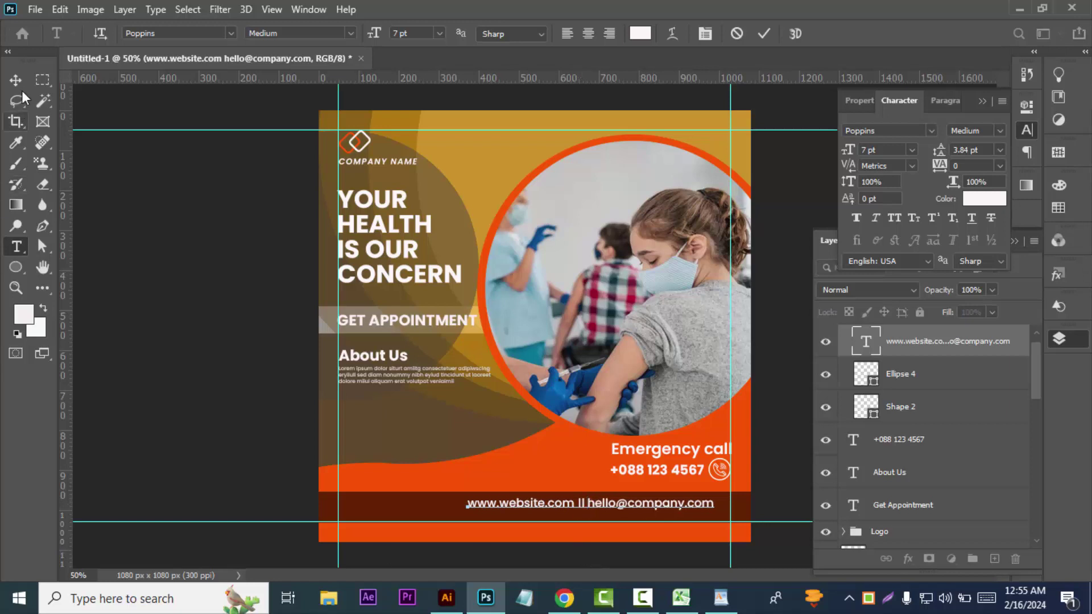
left_click(15, 80)
left_click_drag(601, 509, 546, 506)
left_click(721, 598)
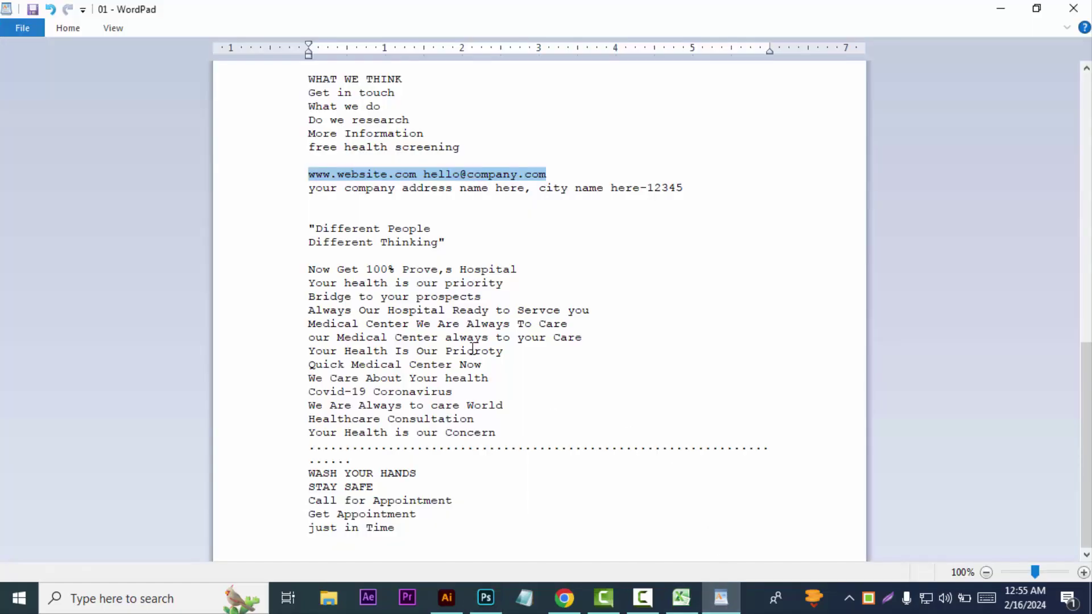
left_click_drag(685, 188, 310, 190)
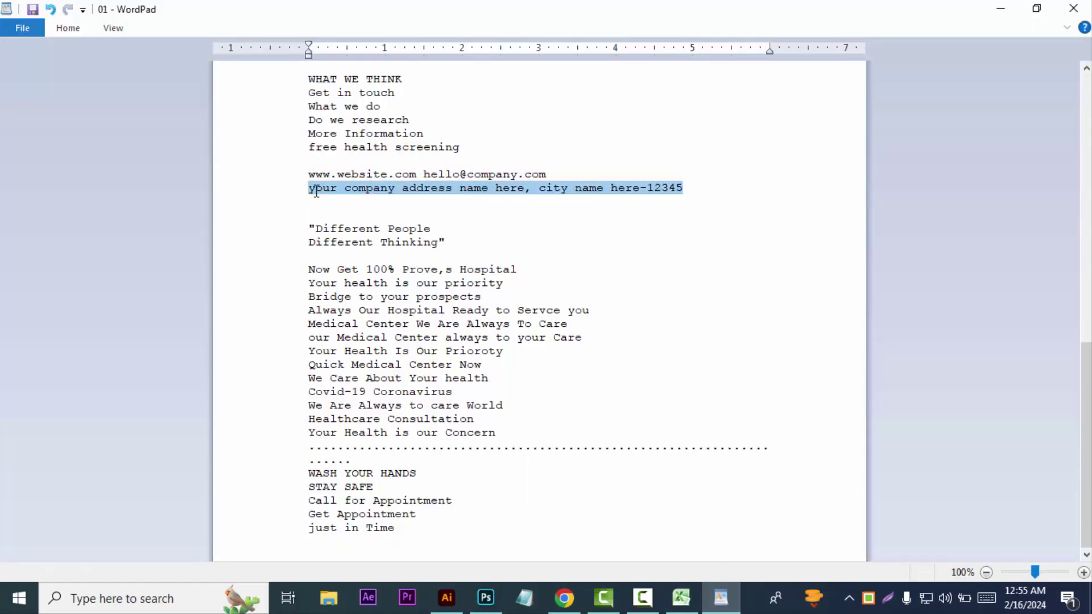
- Paste the 'your company address name here, city name here-12345' line beneath the website line
left_click(1000, 7)
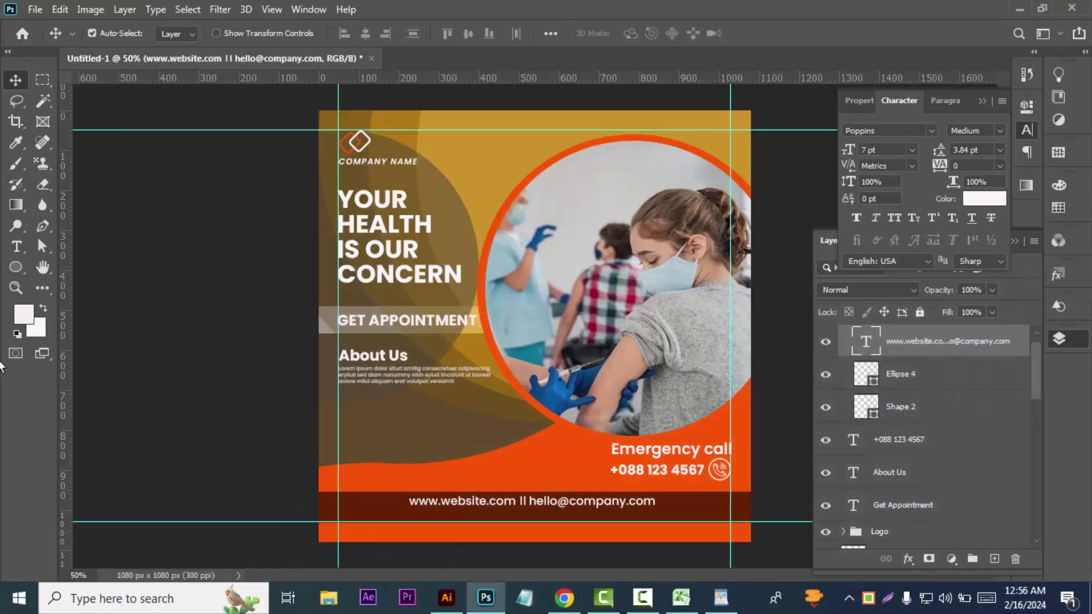
left_click(16, 246)
left_click(490, 459)
key("ctrl+v")
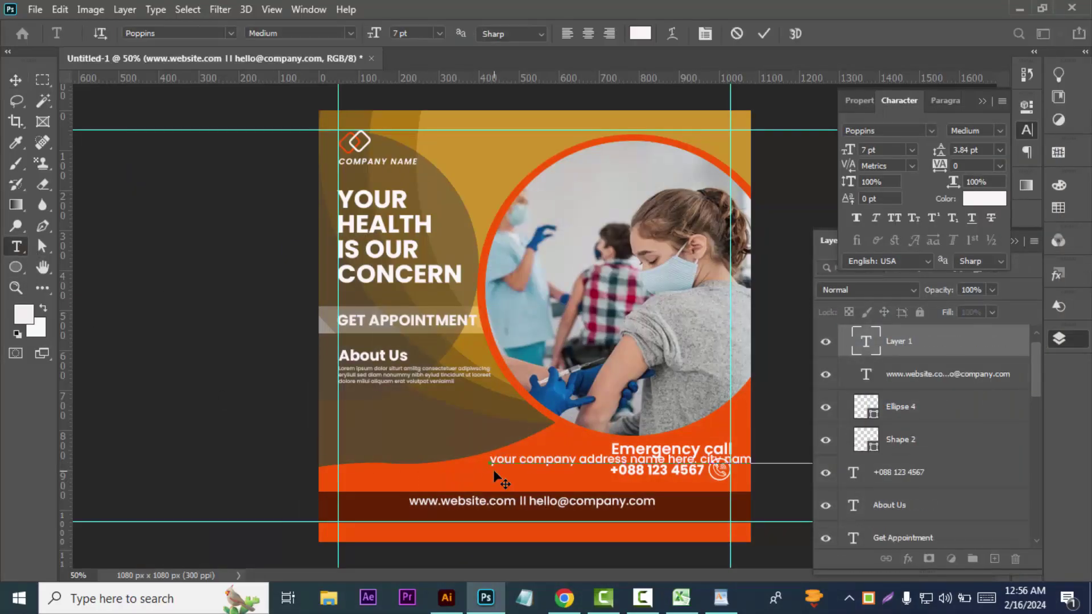
key("ctrl+Return")
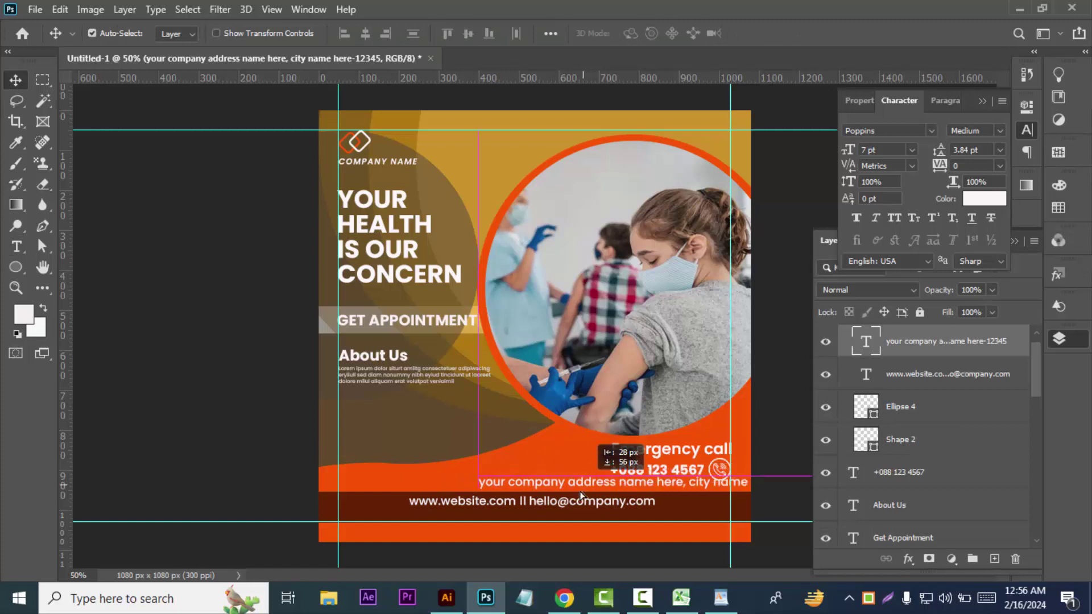
left_click_drag(590, 463, 466, 519)
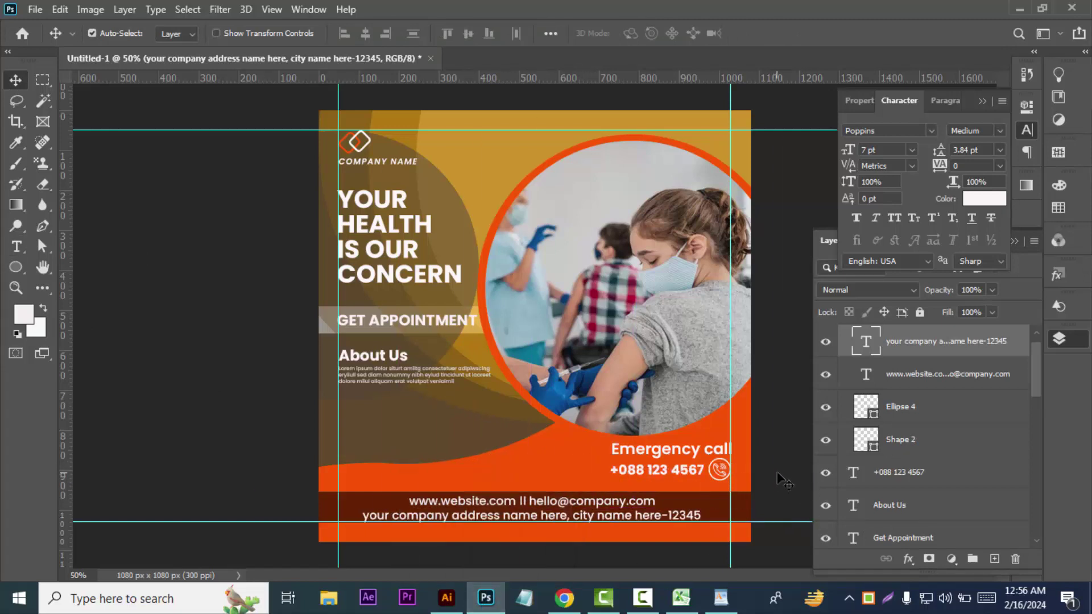
key("Up")
key("Up")
key("Up")
key("Up")
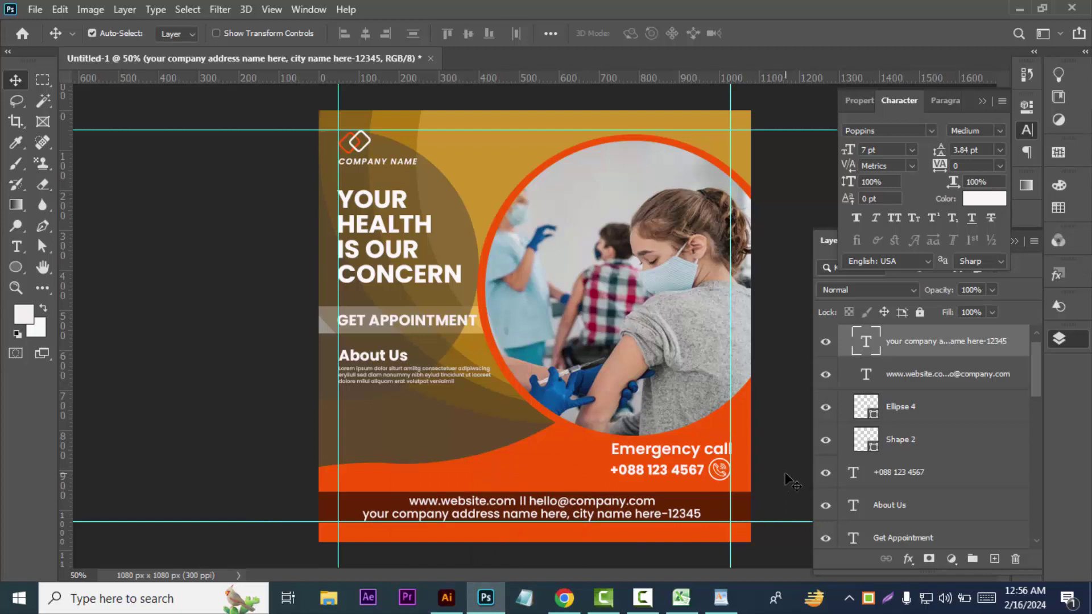
left_click(733, 519)
key("ctrl+t")
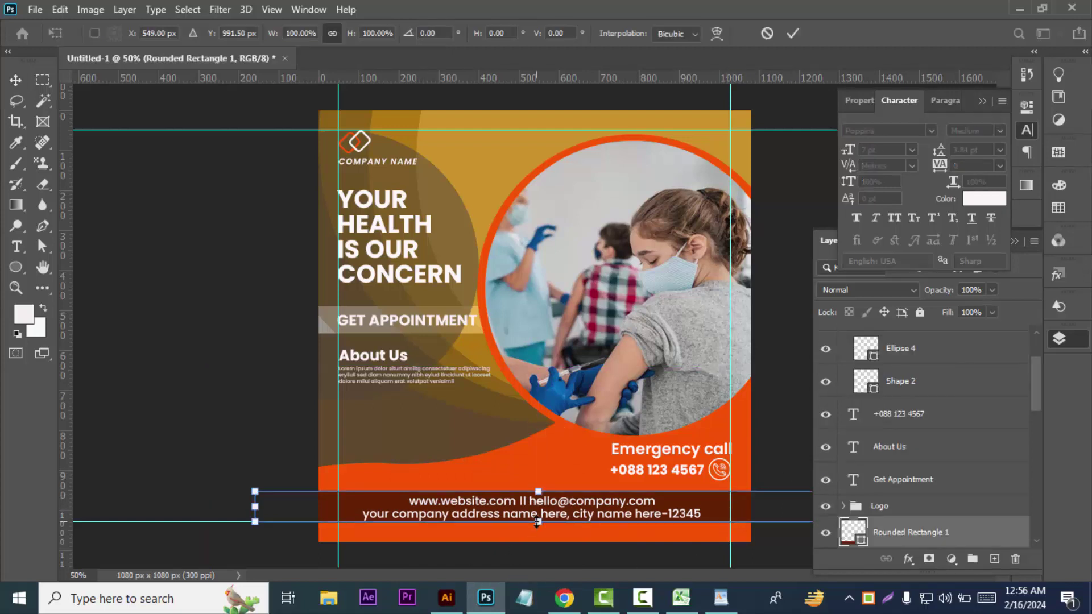
- Scale the dark footer band to about 128.57% so it encloses both text lines, then zoom out
left_click_drag(537, 522, 537, 531)
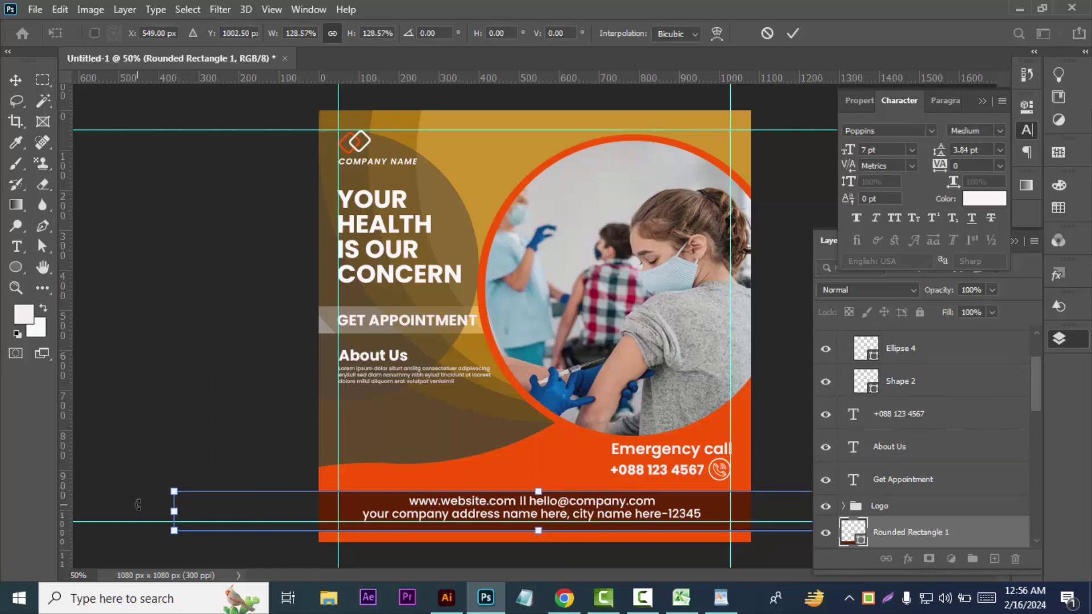
left_click(15, 79)
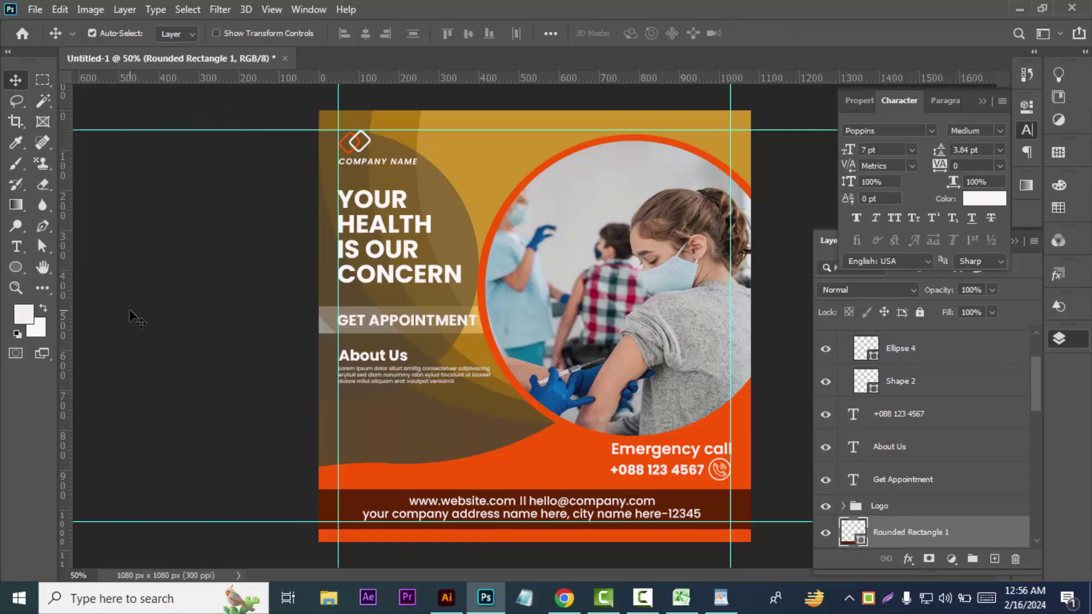
left_click(152, 324)
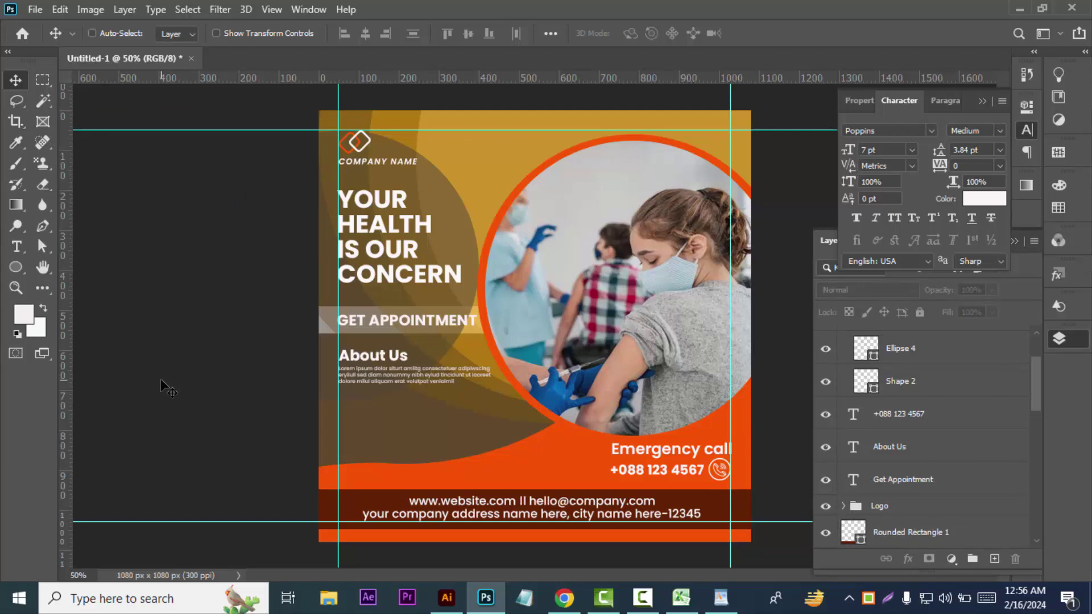
key("ctrl+minus")
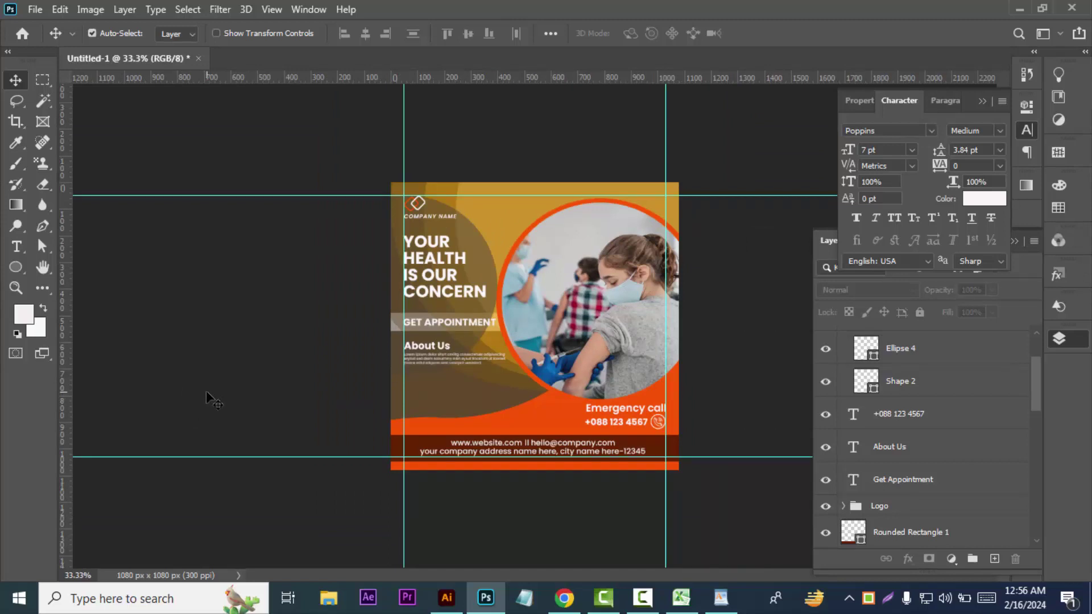
- Give the background rectangle an orange fill from the fill swatches
left_click(464, 405)
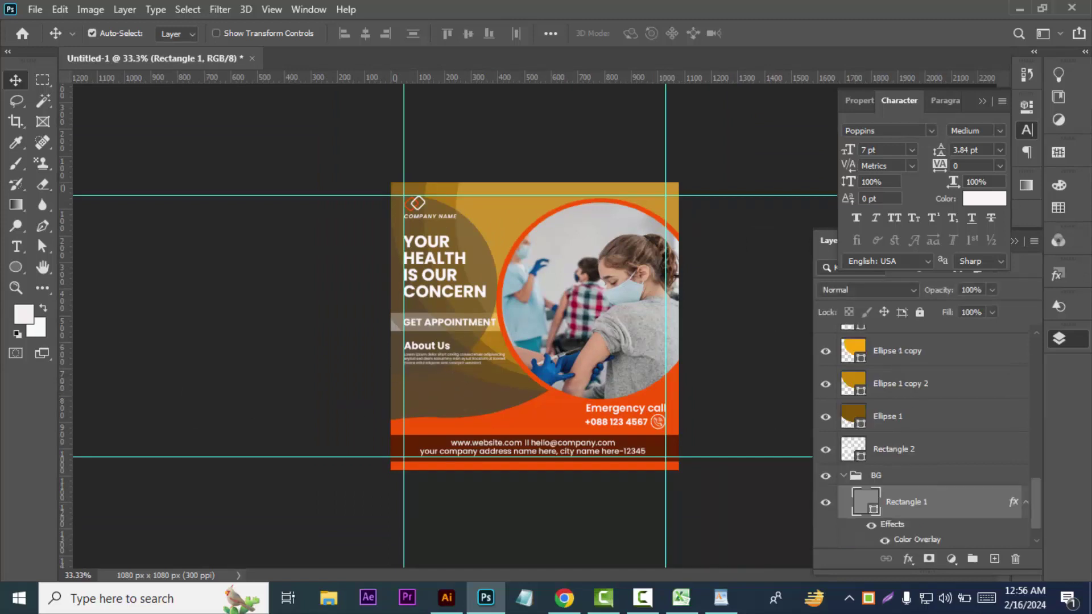
left_click(21, 265)
left_click(67, 267)
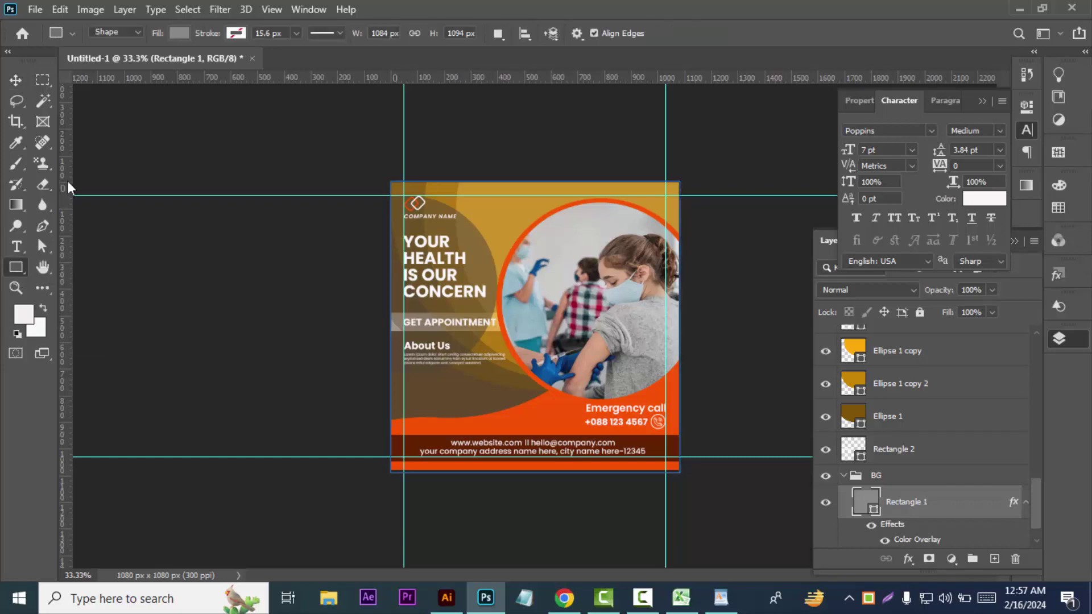
left_click(181, 33)
left_click(193, 117)
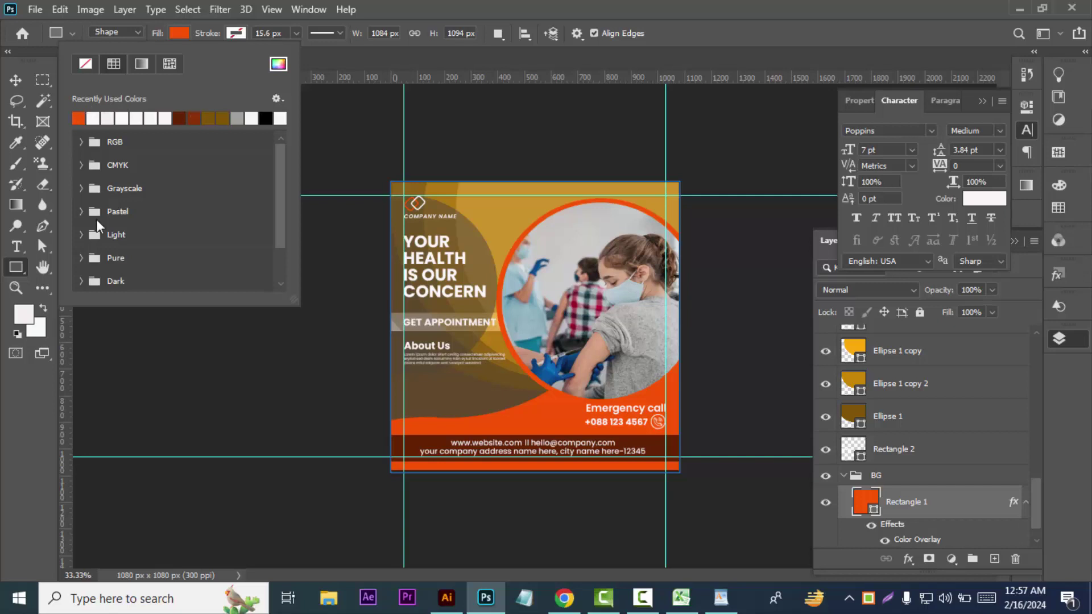
left_click(15, 80)
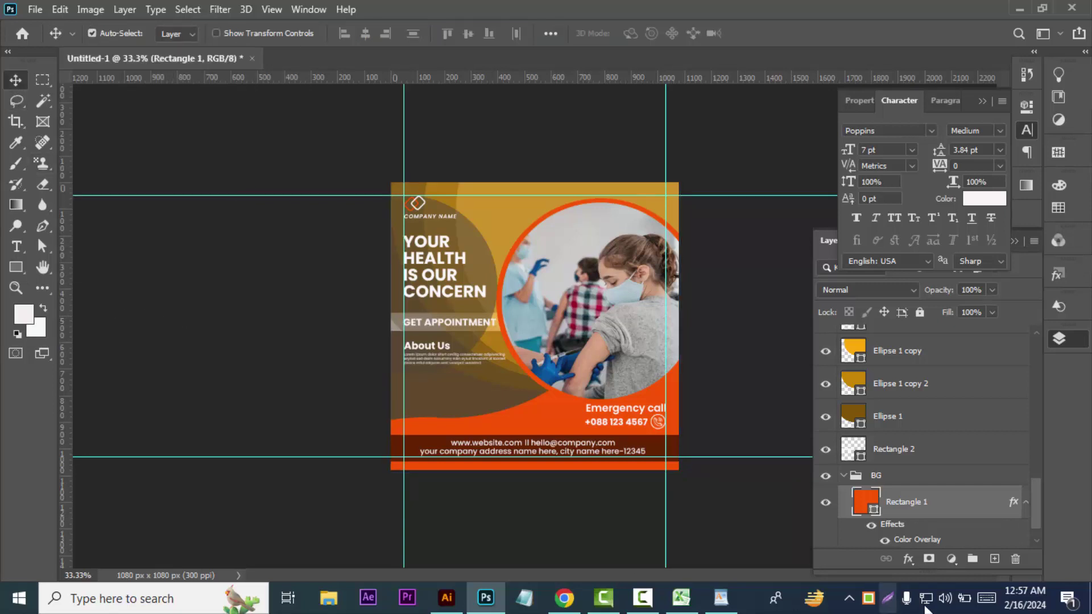
scroll(939, 528, "down", 1)
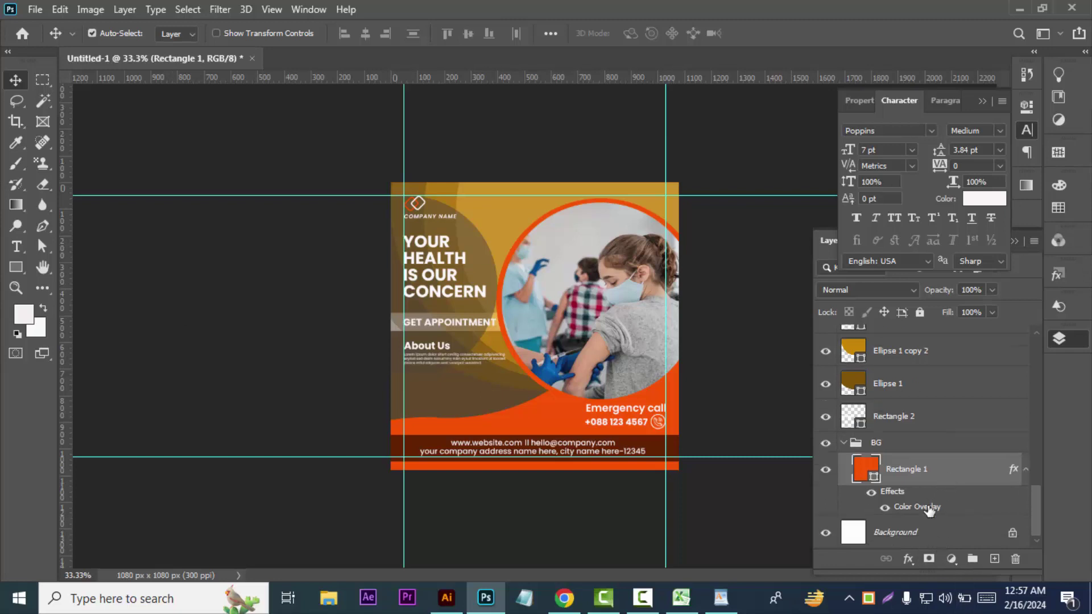
- Try a brown Color Overlay on Rectangle 1 and cancel it without changes
right_click(874, 478)
left_click(923, 165)
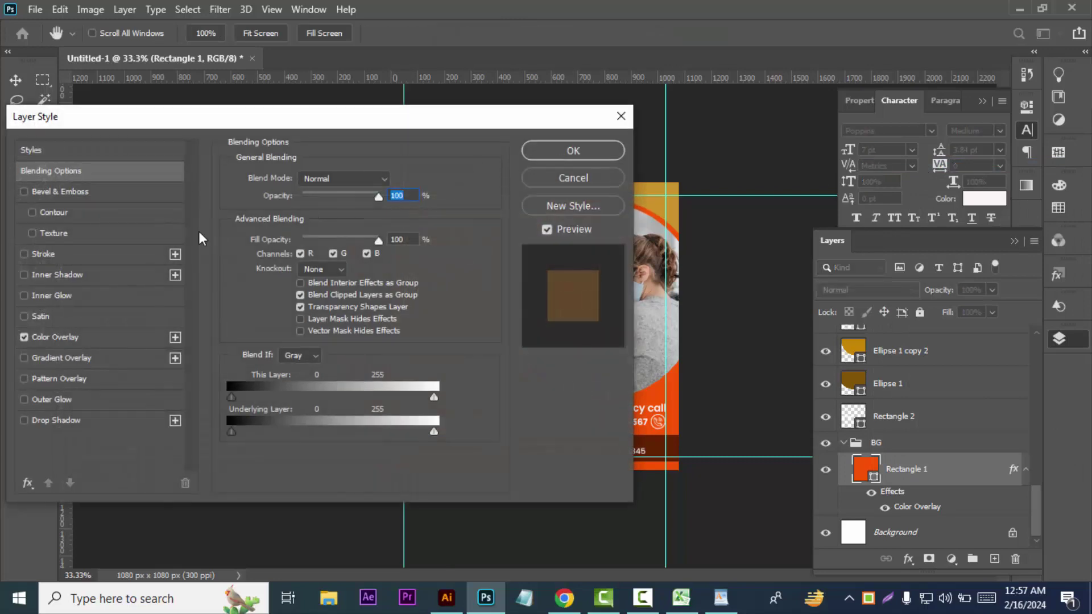
left_click(66, 337)
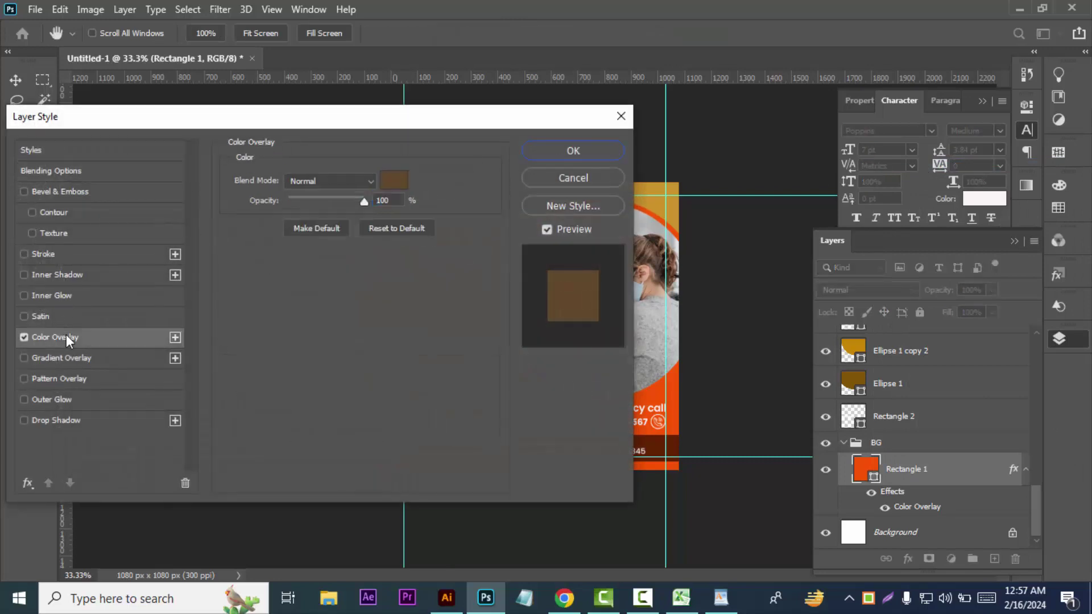
left_click(394, 180)
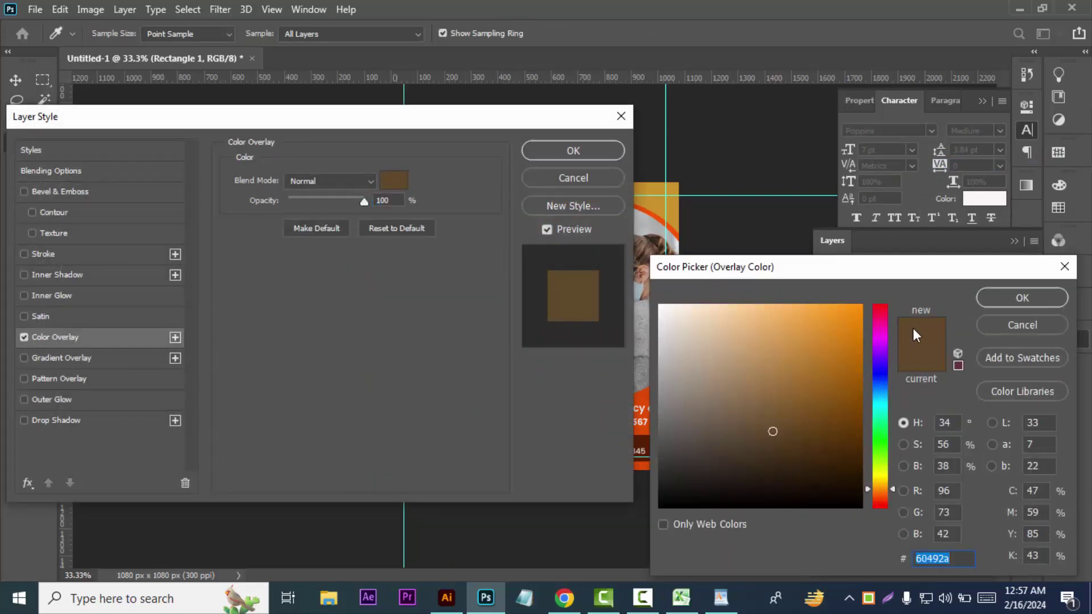
left_click(883, 487)
left_click(1011, 324)
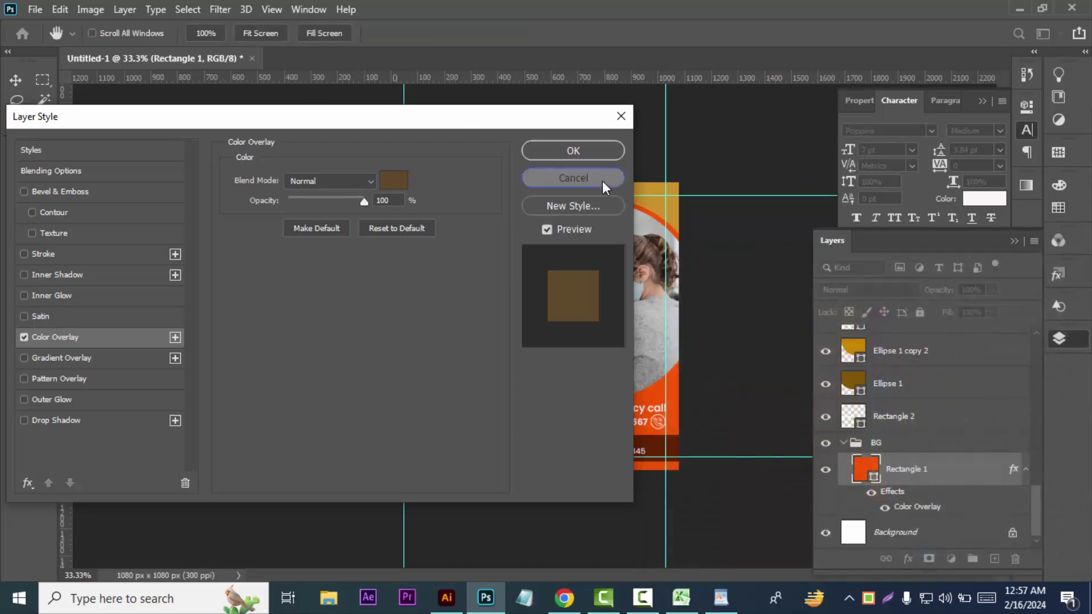
left_click(603, 181)
- Set Rectangle 1's fill to orange f75502 through the Color Picker
left_click(15, 266)
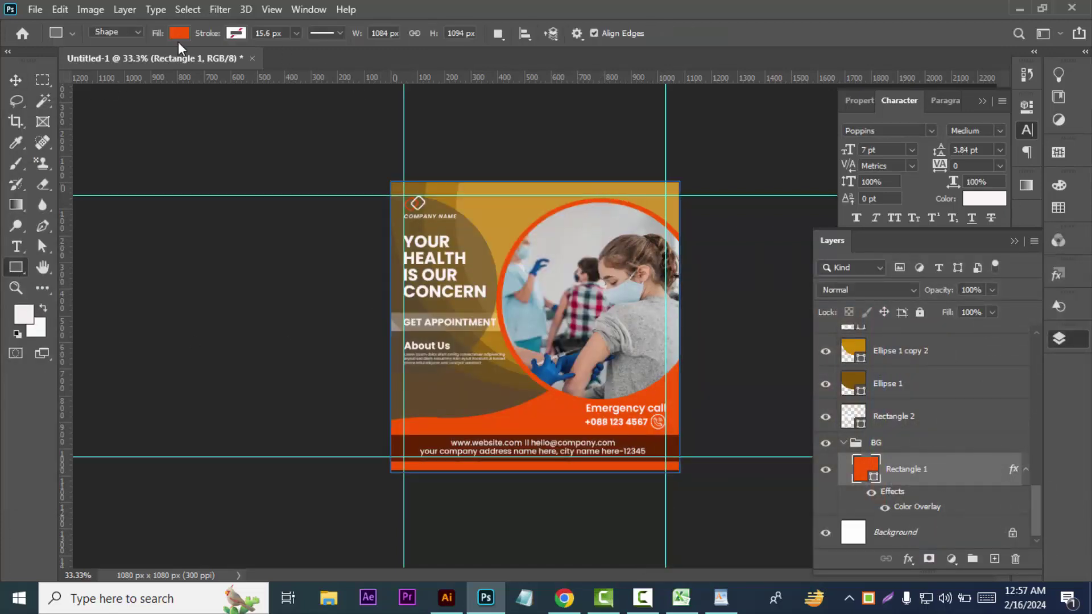
left_click(180, 33)
left_click(278, 63)
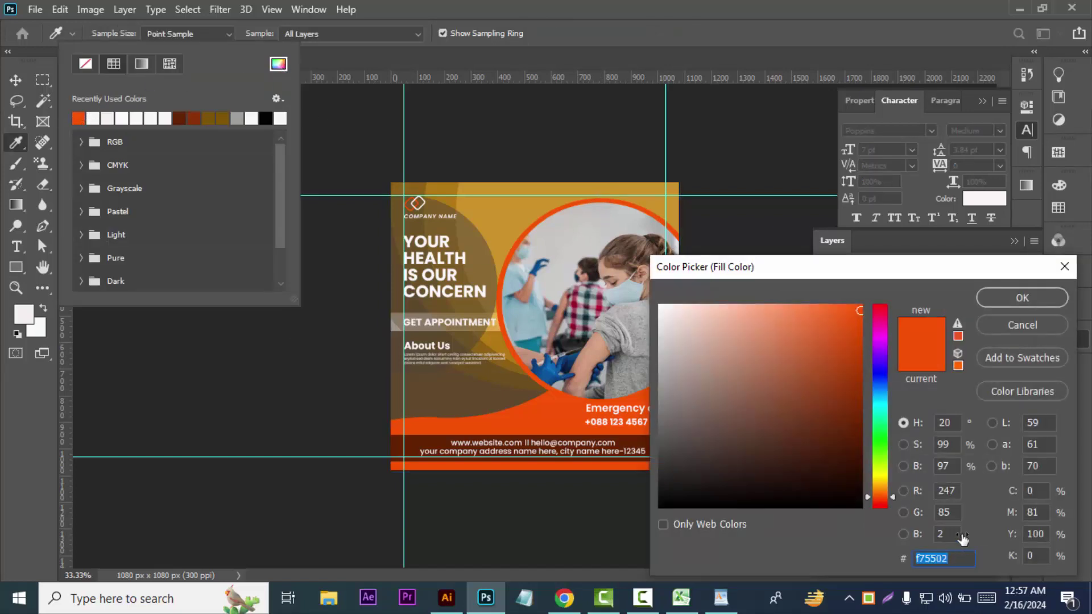
left_click(1022, 297)
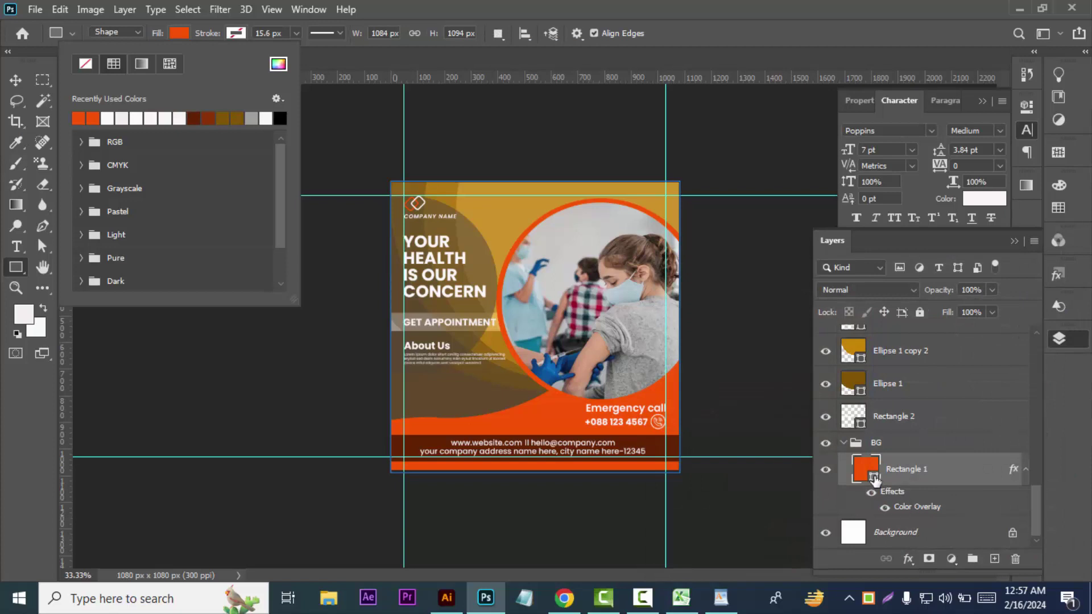
left_click(903, 507)
right_click(903, 507)
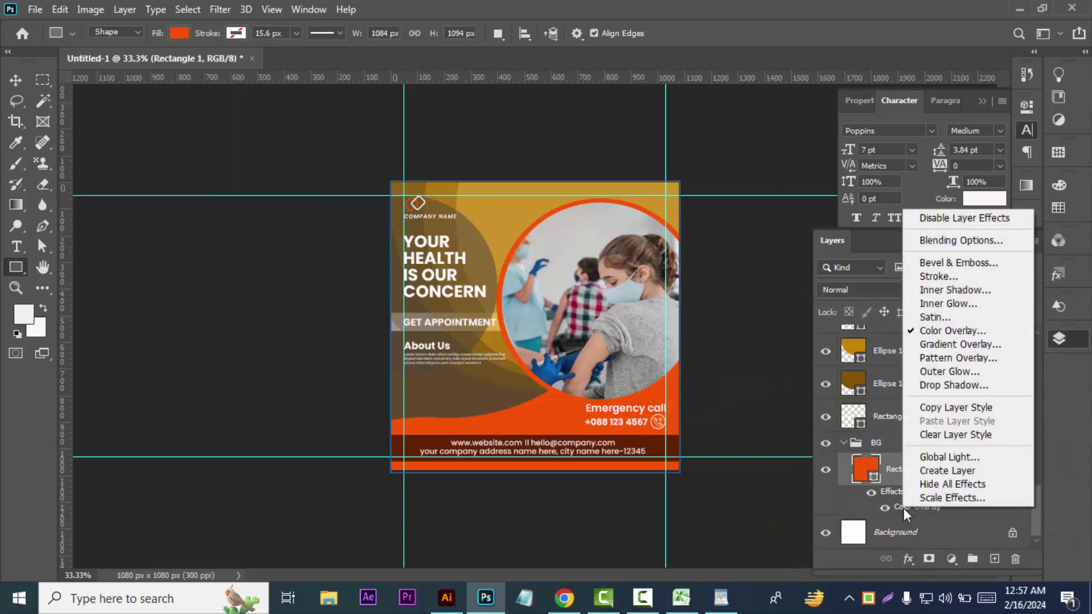
key("Escape")
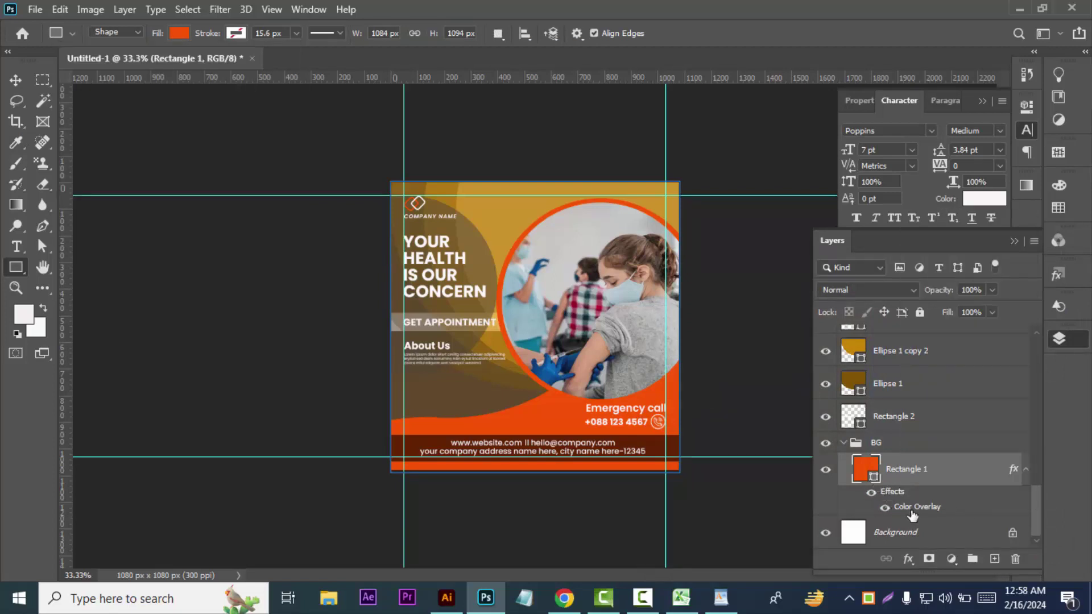
- Change Rectangle 1's Color Overlay colour to orange f75502
double_click(910, 507)
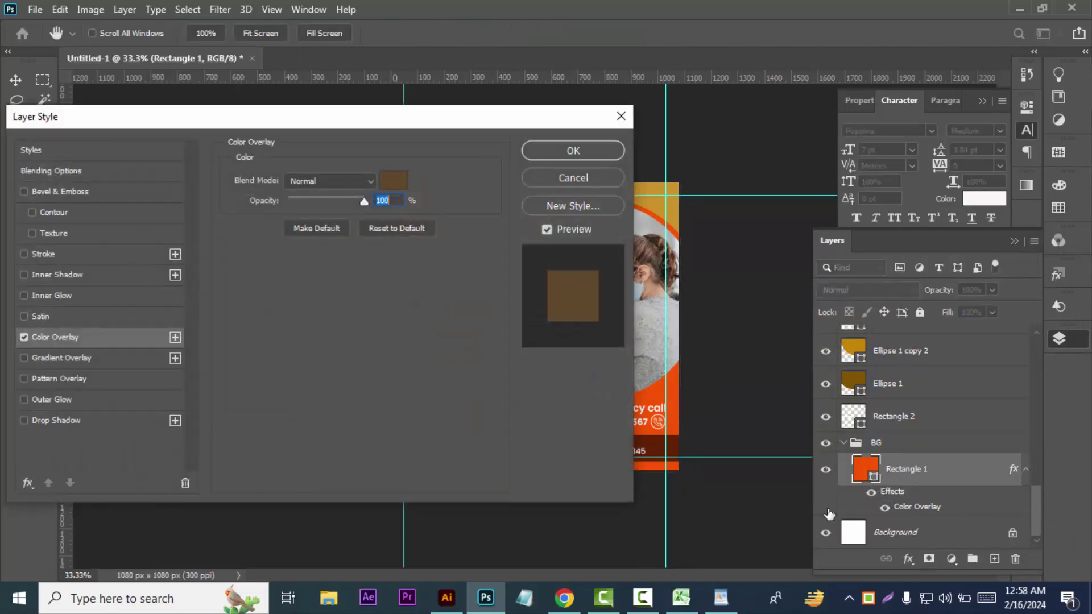
left_click(401, 180)
type("f75502")
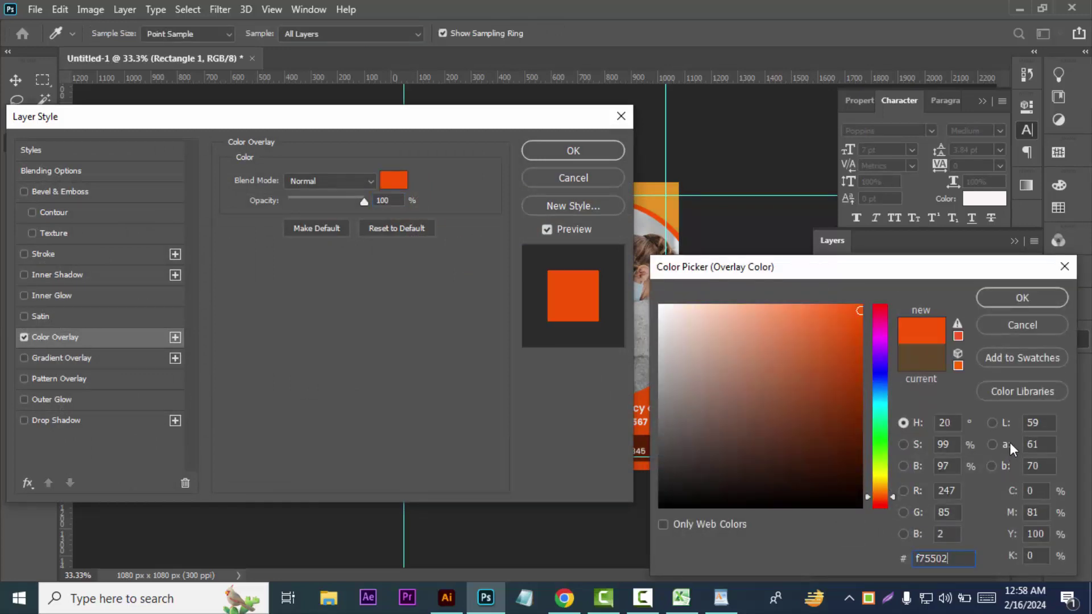
left_click(1016, 301)
left_click(551, 150)
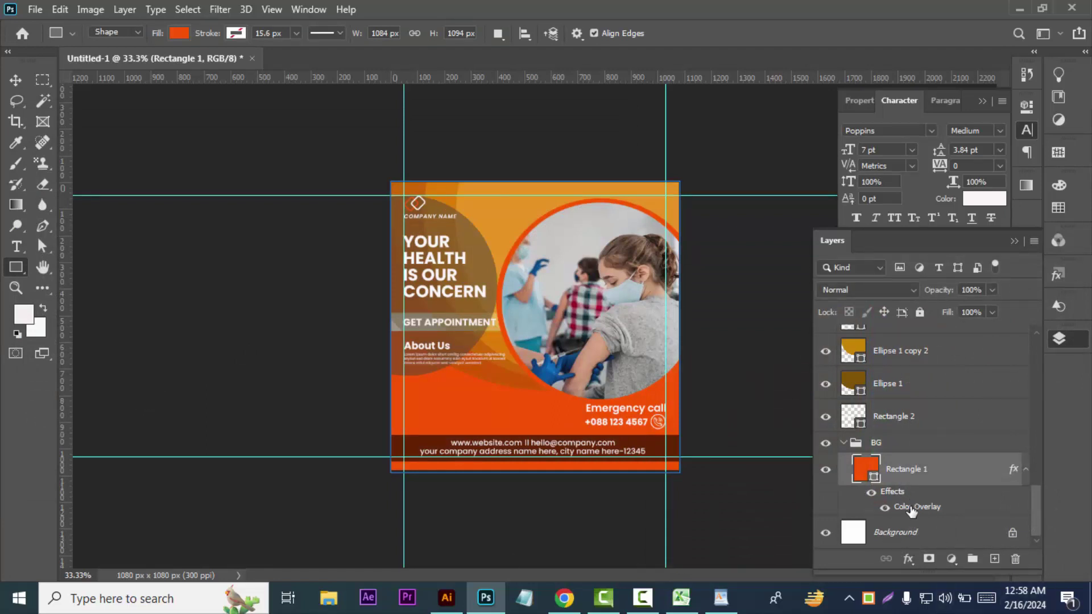
- Try the orange overlay at 25% opacity
key("h")
double_click(917, 511)
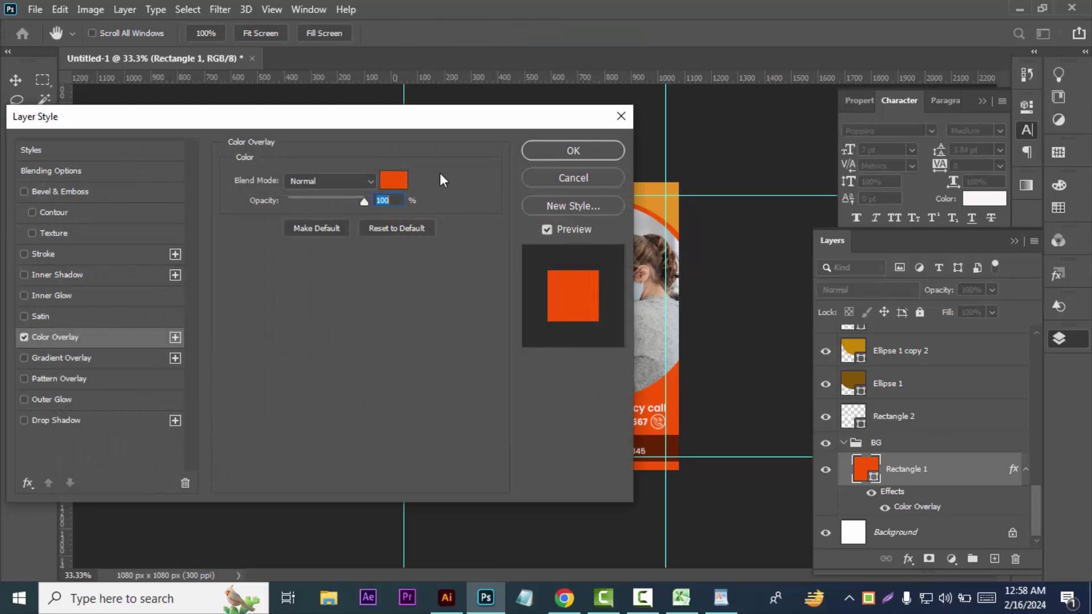
mouse_move(382, 115)
left_mouse_down()
mouse_move(919, 47)
mouse_move(943, 76)
left_mouse_up()
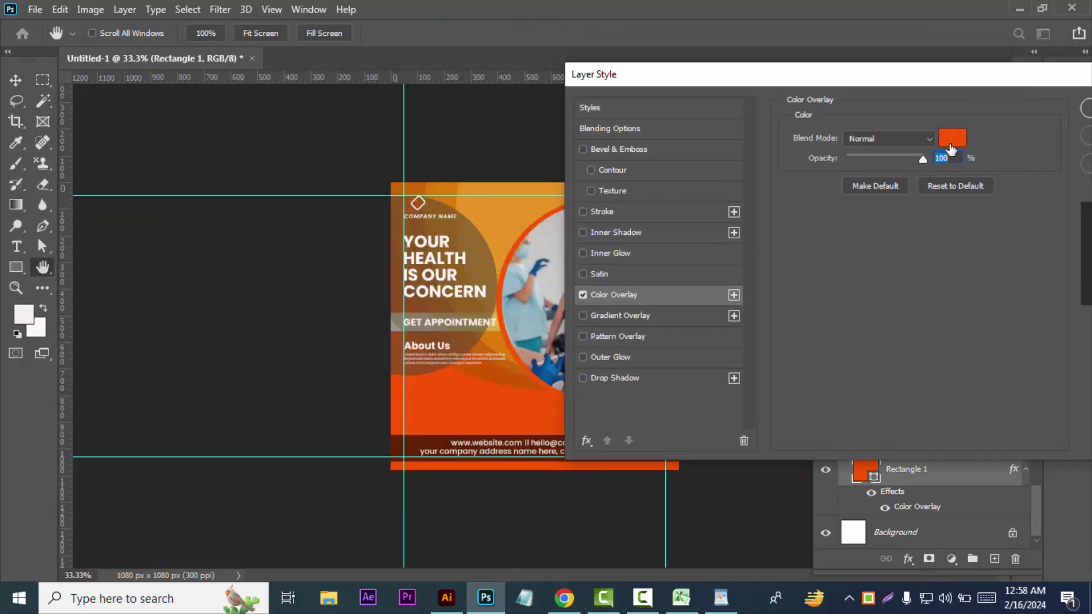
left_click(865, 162)
left_click_drag(909, 81, 799, 62)
left_click(998, 91)
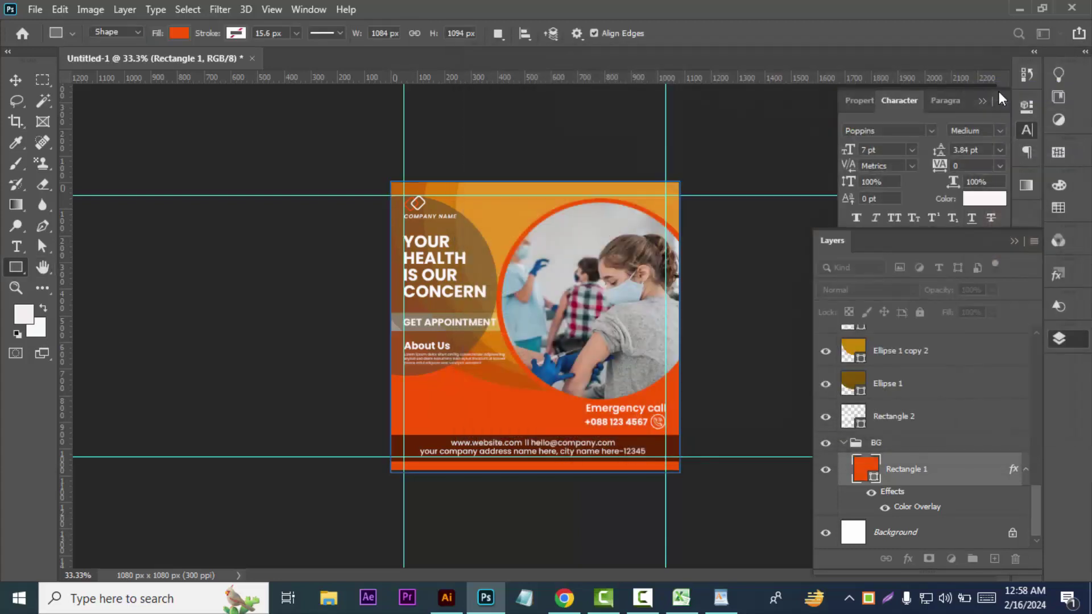
- Raise the overlay opacity to 74% and switch to a lighter orange
double_click(932, 508)
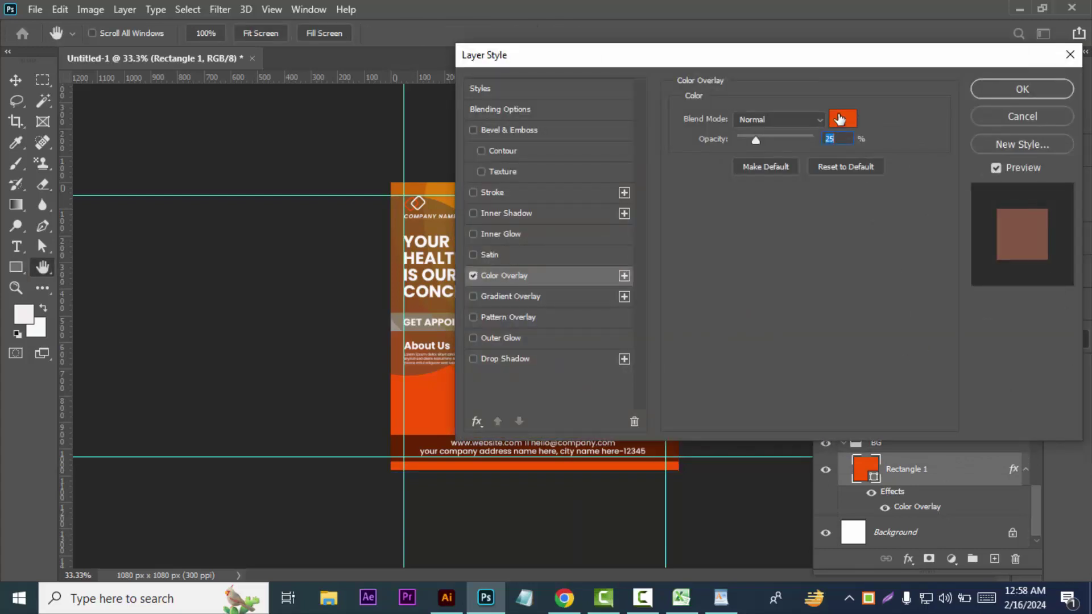
left_click_drag(755, 140, 793, 140)
left_click(841, 118)
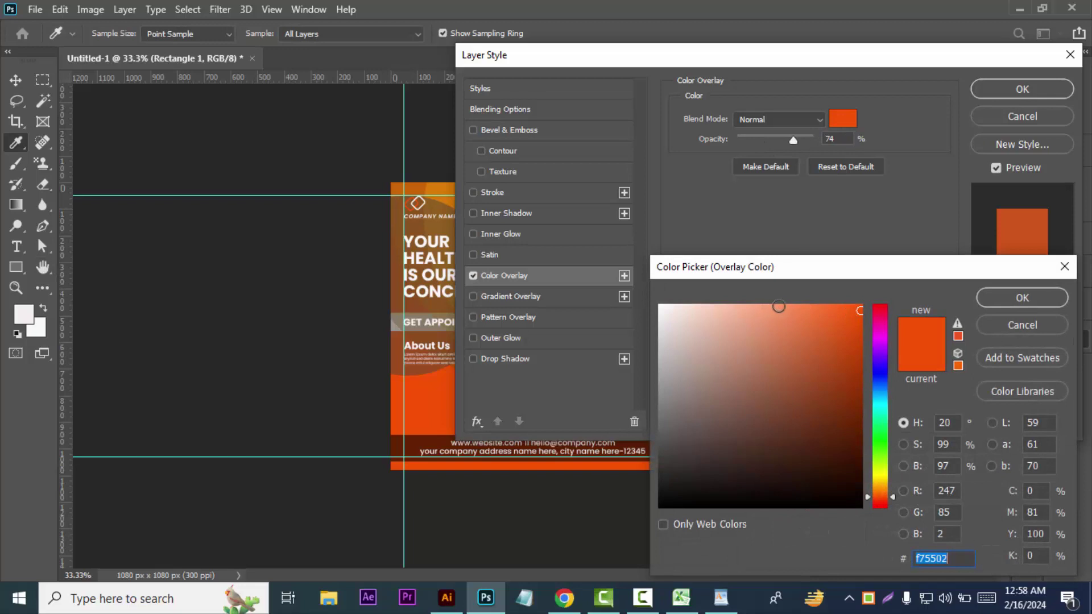
left_click(1011, 295)
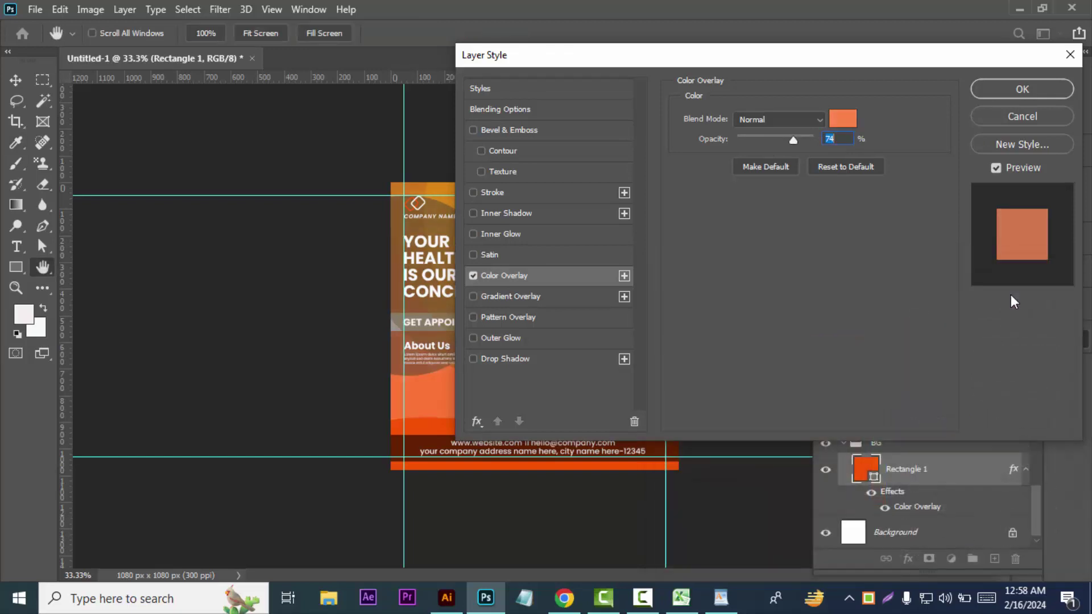
left_click_drag(840, 64, 1035, 62)
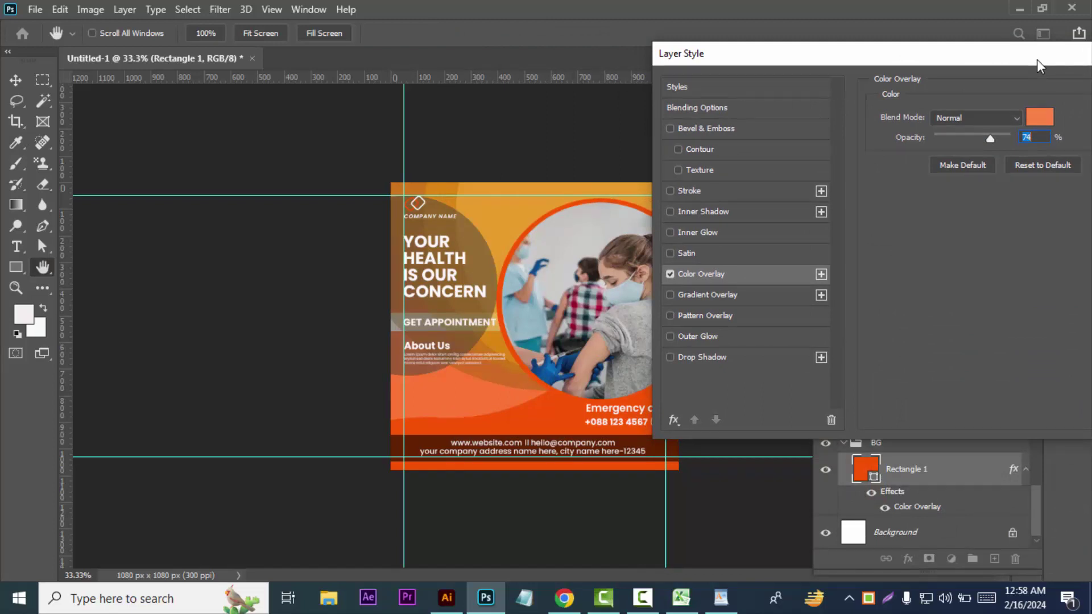
mouse_move(1036, 59)
left_mouse_down()
mouse_move(926, 118)
mouse_move(1090, 120)
mouse_move(750, 120)
left_mouse_up()
left_click(921, 152)
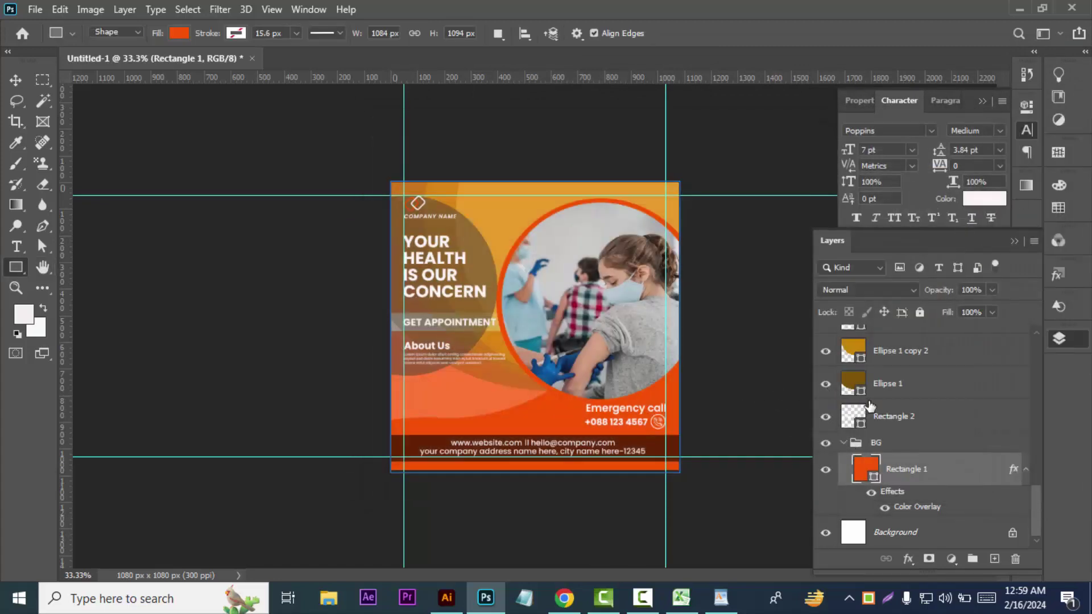
- Fade the Ellipse 3 crescent to 30% opacity and nudge it slightly right and down
scroll(833, 401, "up", 3)
scroll(840, 408, "up", 1)
left_click(951, 353)
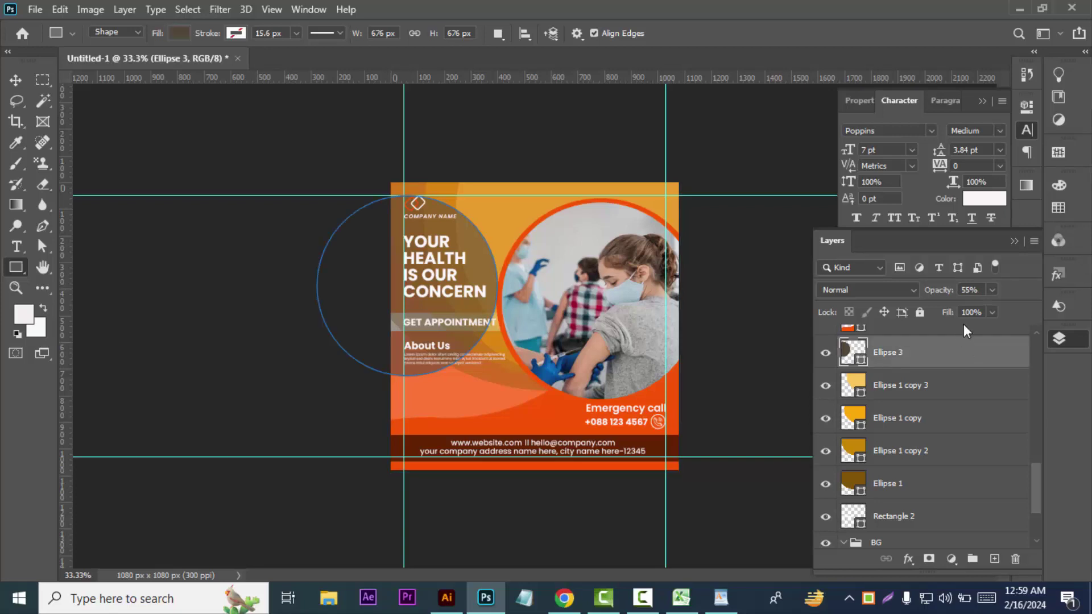
left_click(991, 294)
left_click_drag(990, 307, 974, 307)
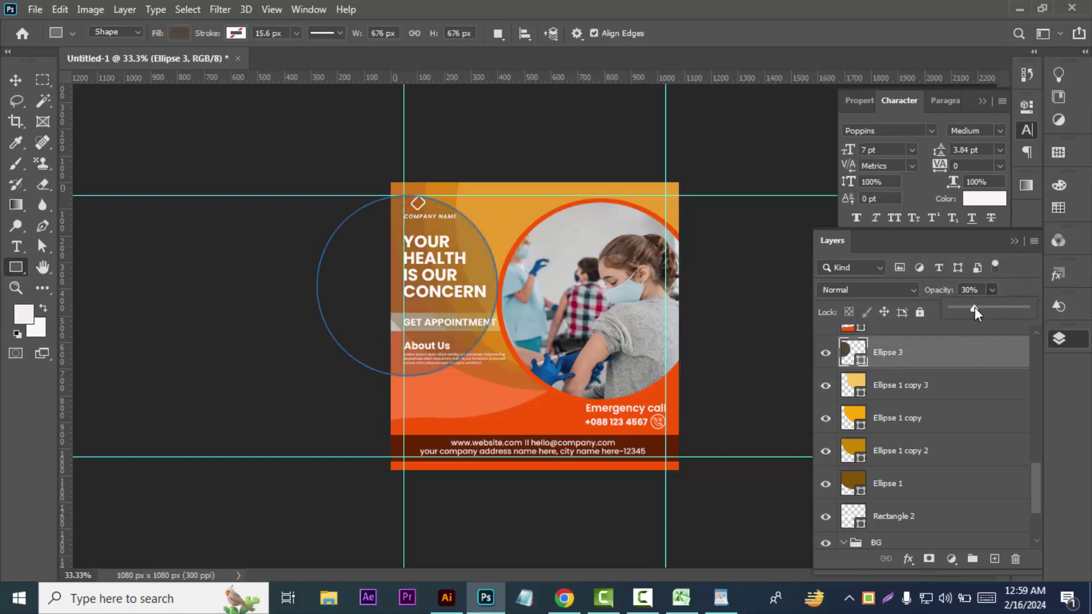
left_click(16, 80)
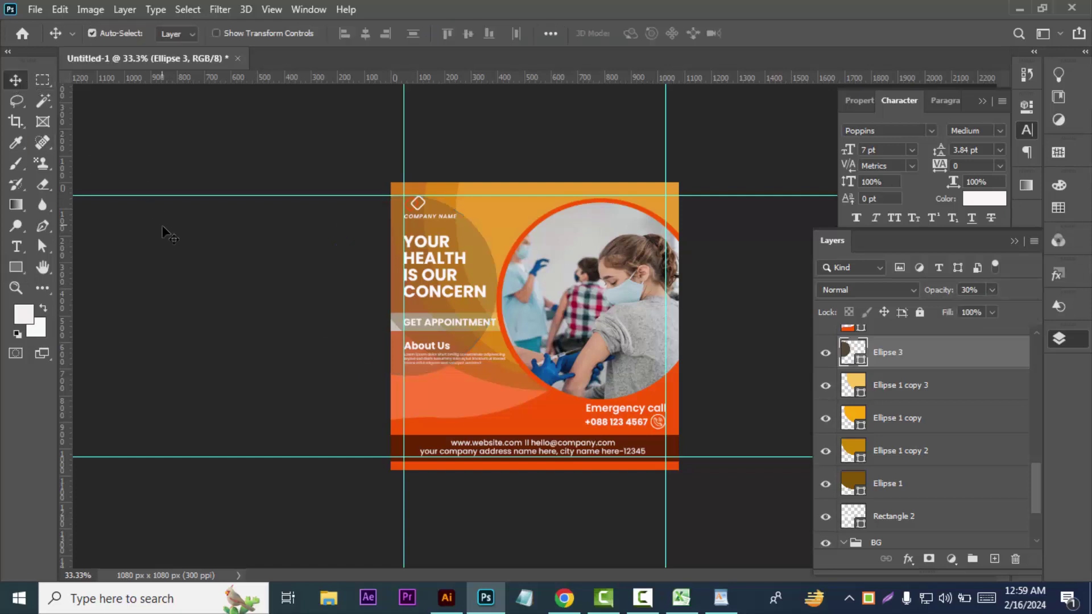
left_click(166, 262)
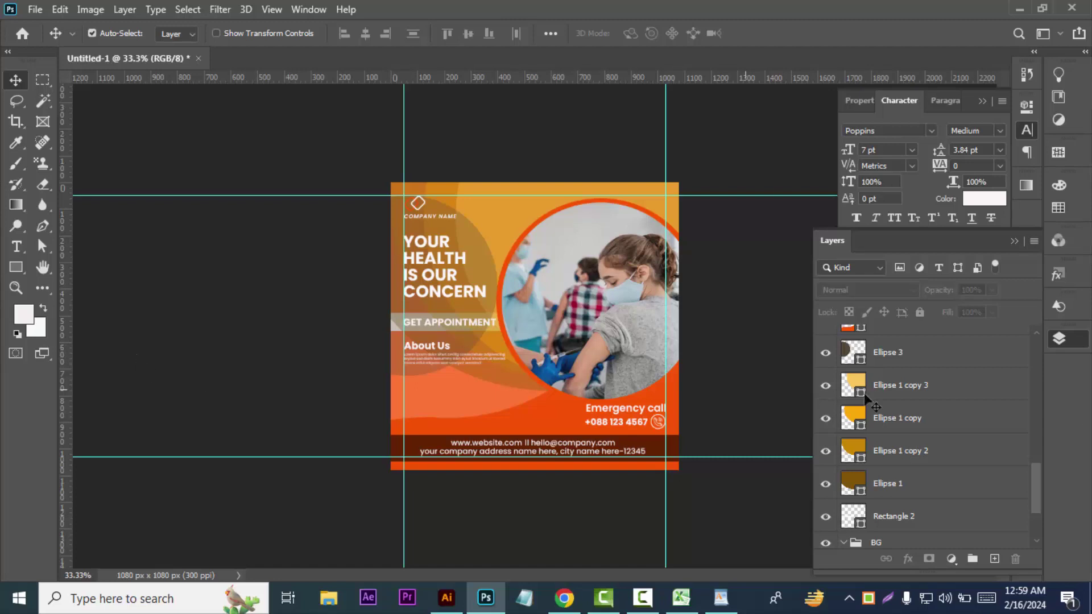
left_click(663, 348)
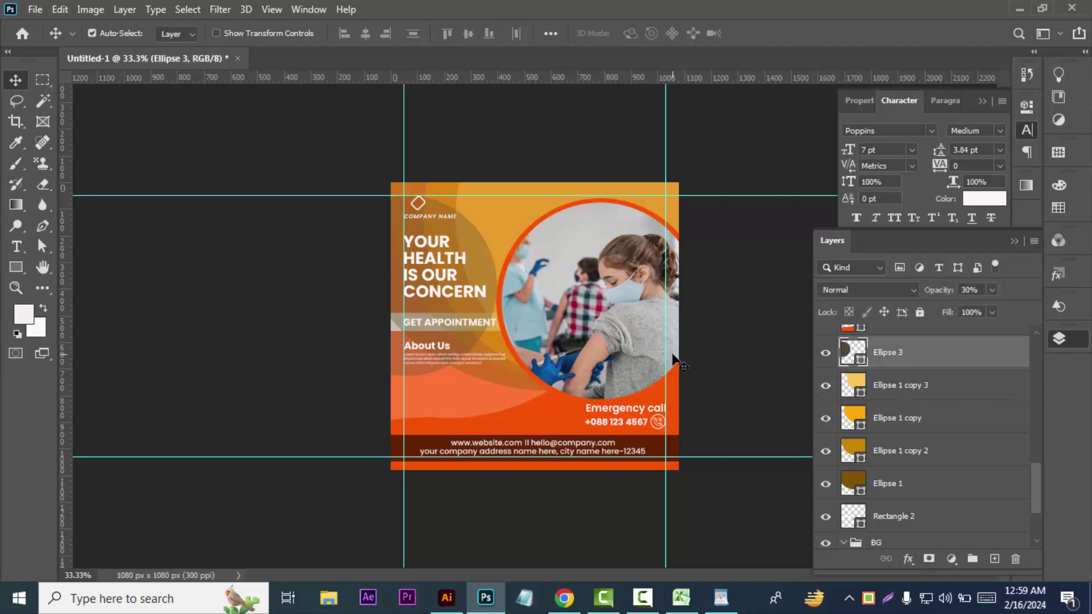
left_click_drag(673, 357, 675, 359)
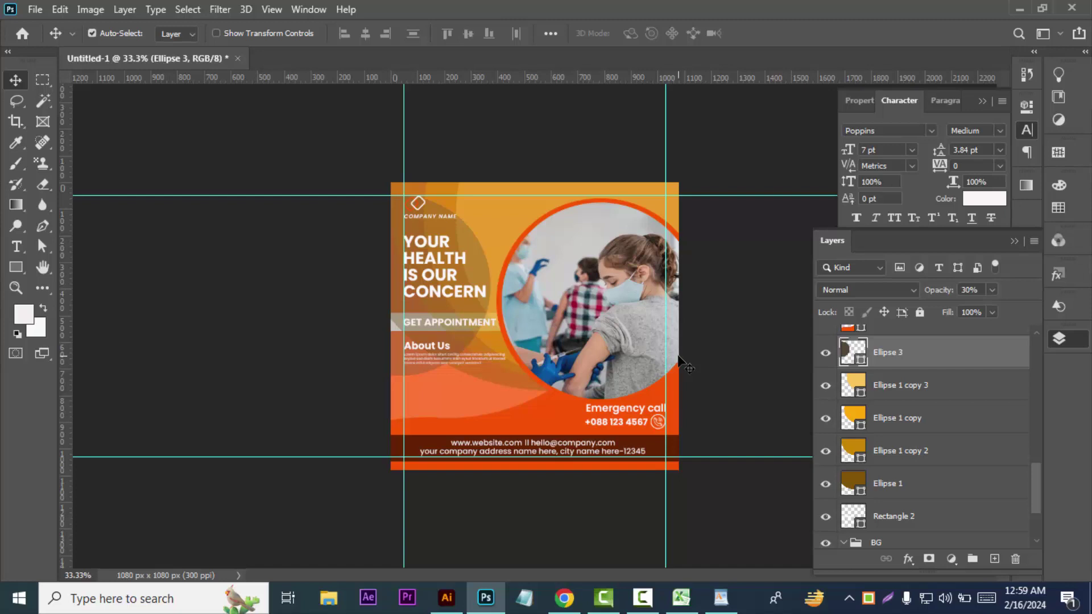
- Copy the heart-and-pulse icon from the Illustrator healthcare file
left_click(346, 353)
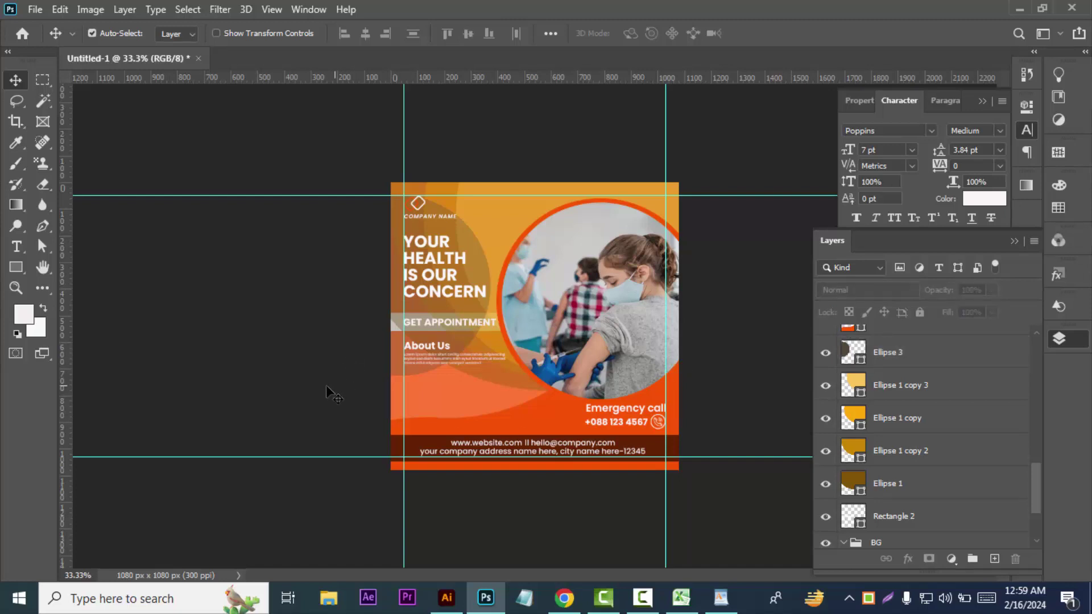
left_click(447, 597)
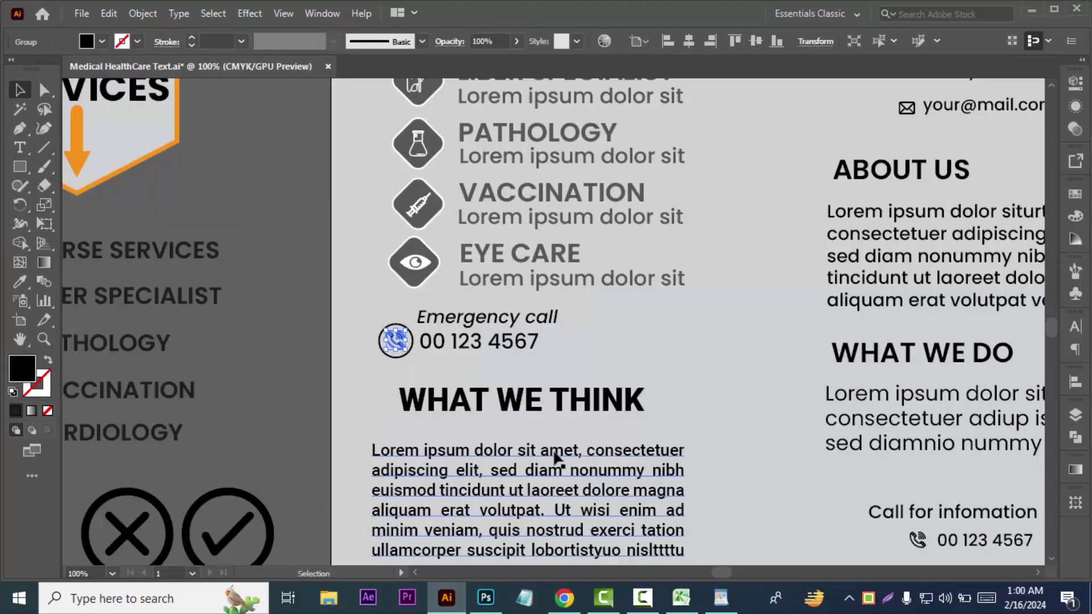
key("ctrl+minus")
key("ctrl+minus")
key("ctrl+minus")
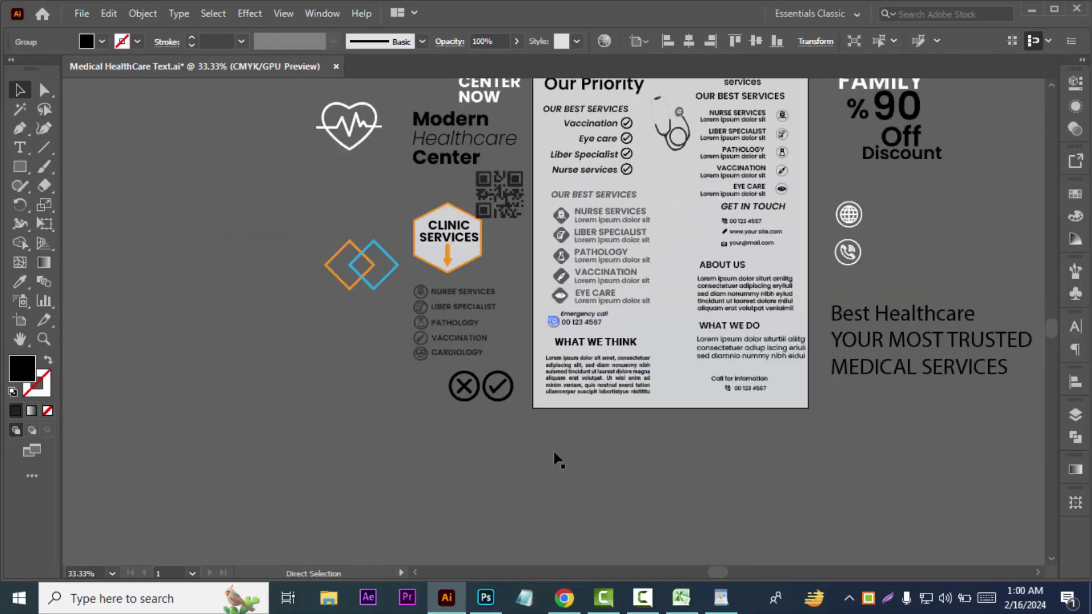
scroll(557, 459, "up", 1)
left_click(353, 179)
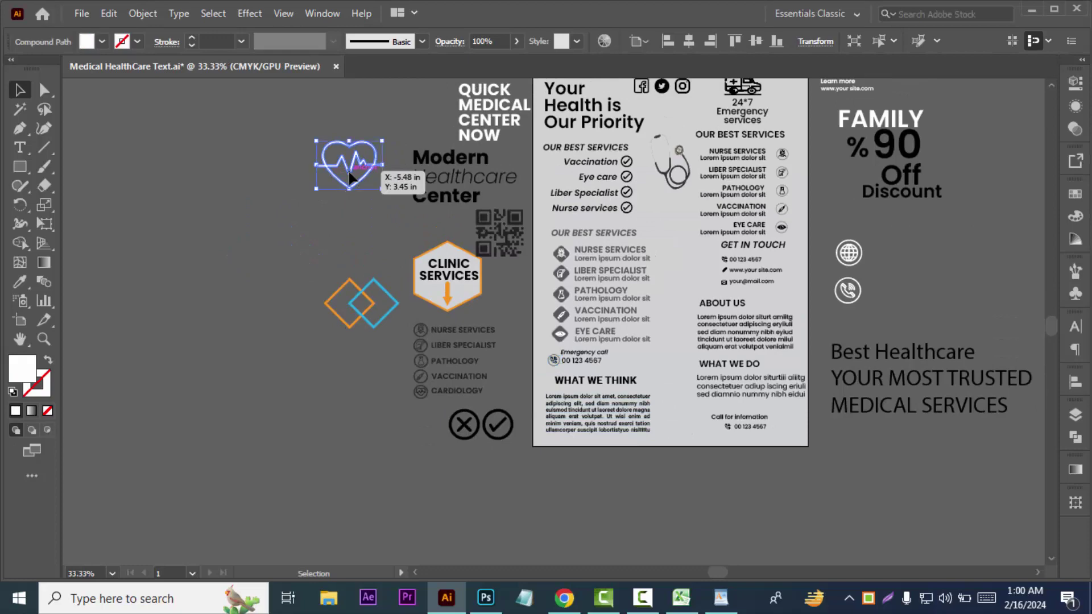
key("ctrl+c")
- Paste the heart as a shape layer, shrink it to about 330 × 243 px above the lower-left footer
left_click(485, 597)
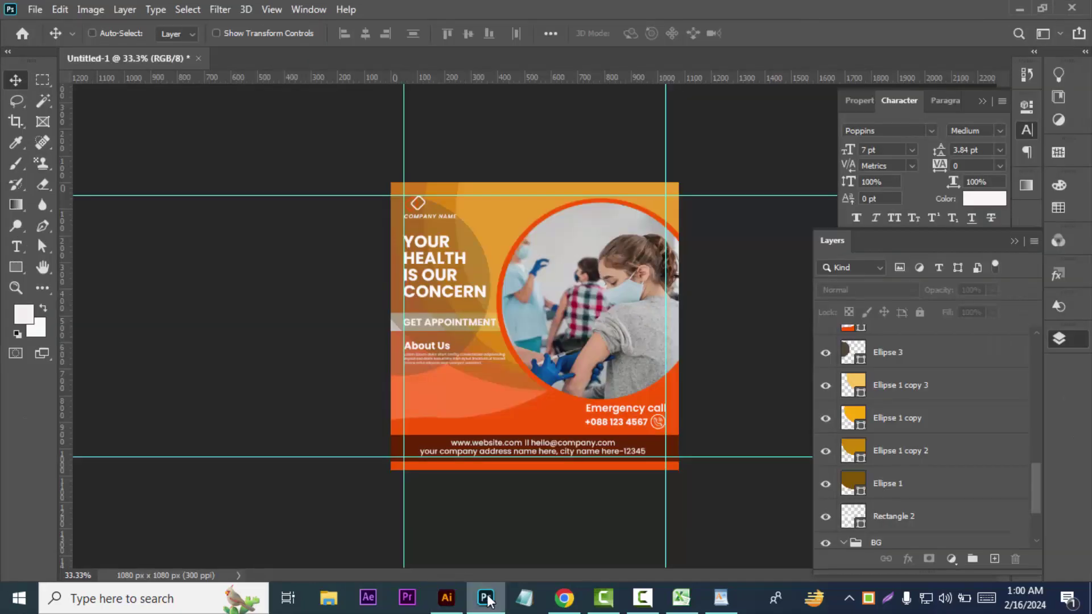
key("ctrl+v")
left_click(621, 156)
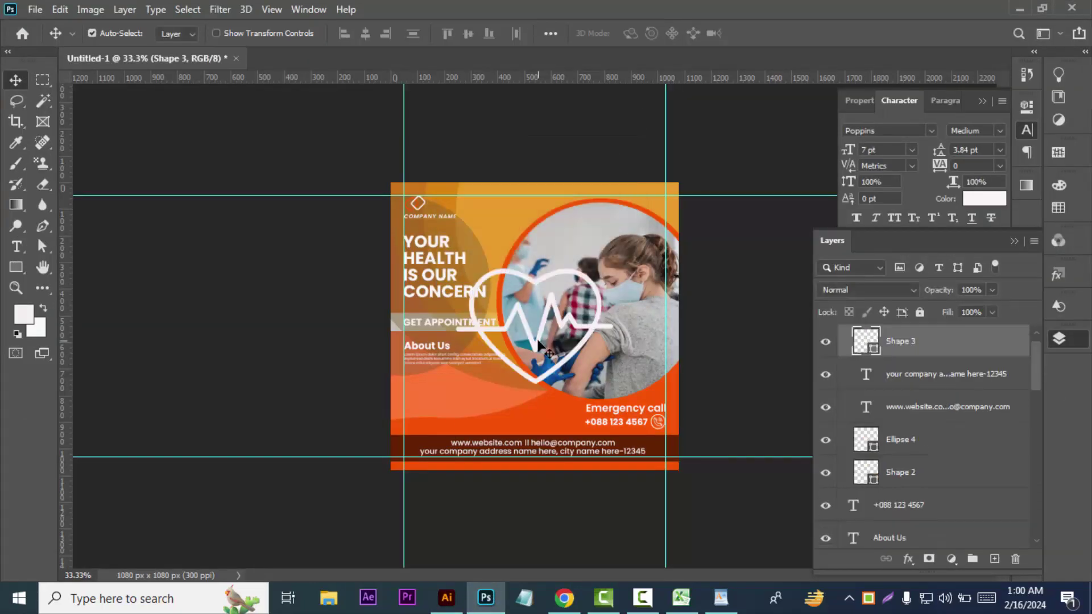
left_click_drag(521, 363, 476, 419)
key("ctrl+t")
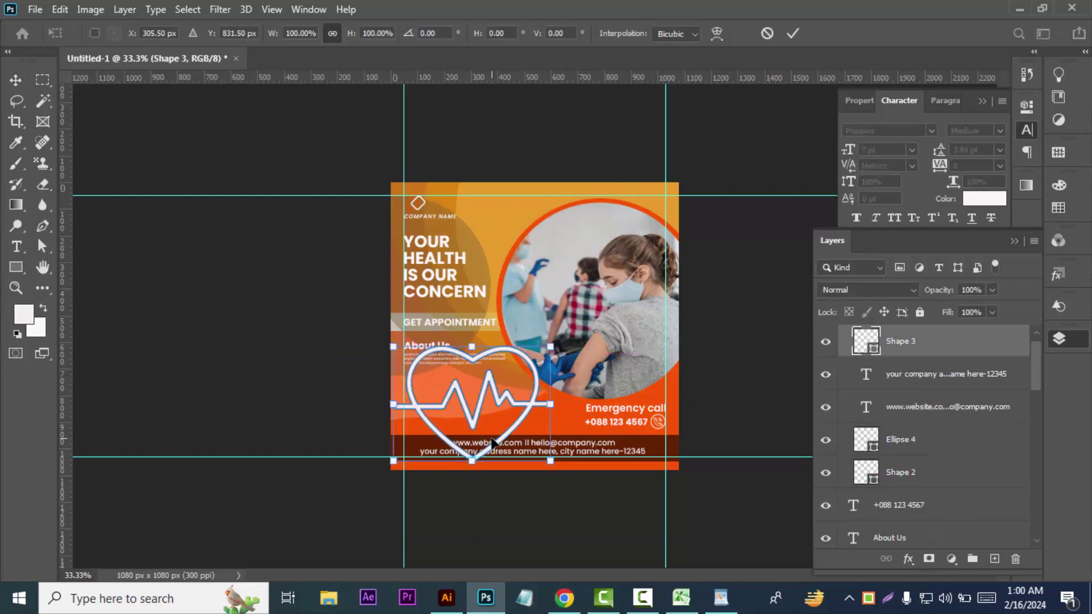
left_click_drag(549, 461, 485, 410)
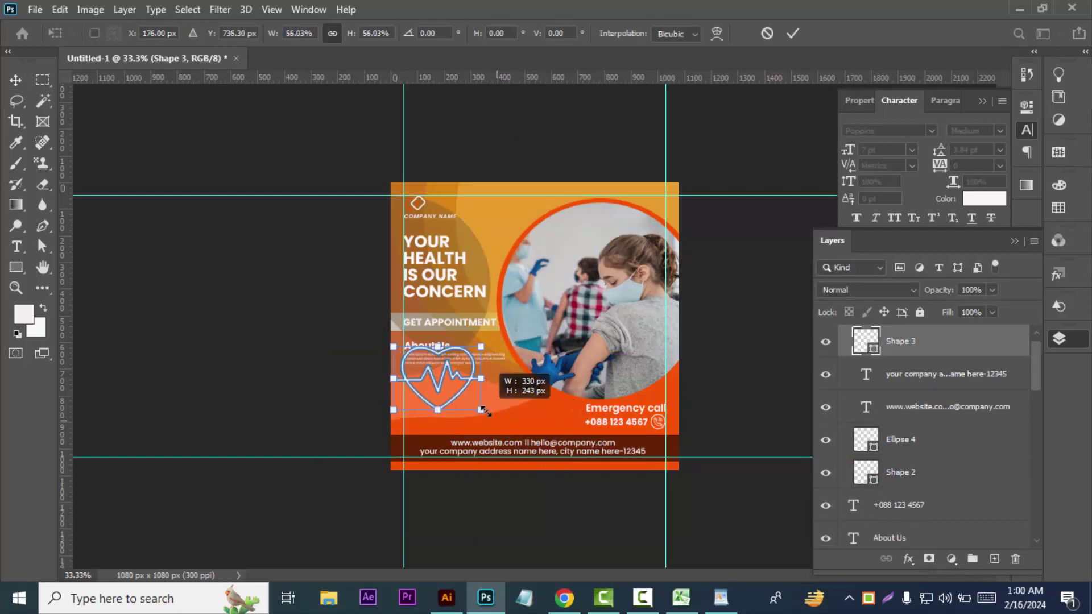
left_click_drag(435, 384, 452, 408)
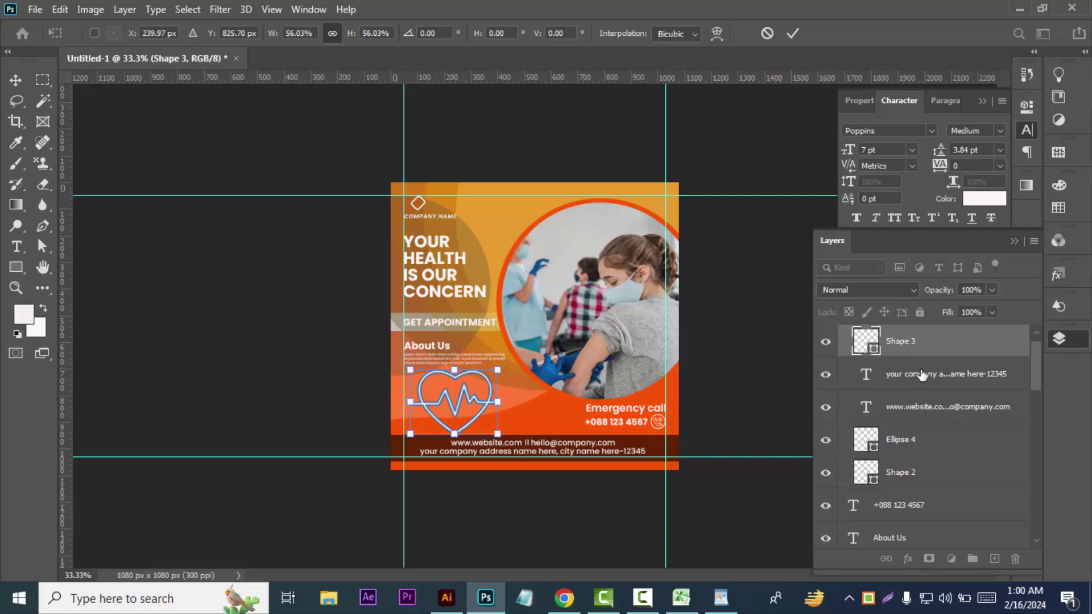
key("Return")
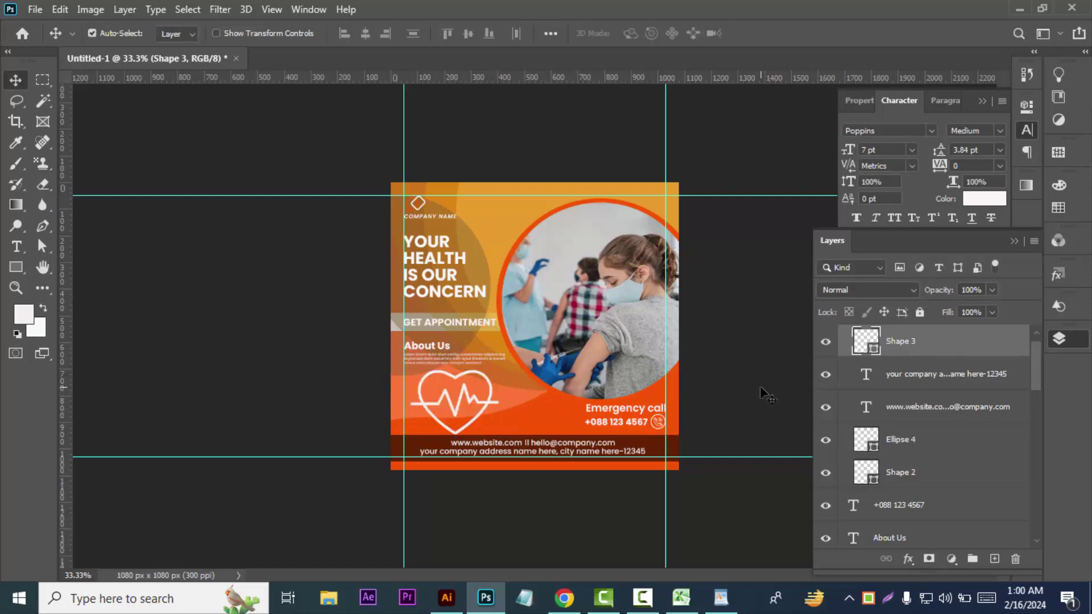
- Fade the heart layer to 28% opacity, undoing an accidental shift
left_click(991, 290)
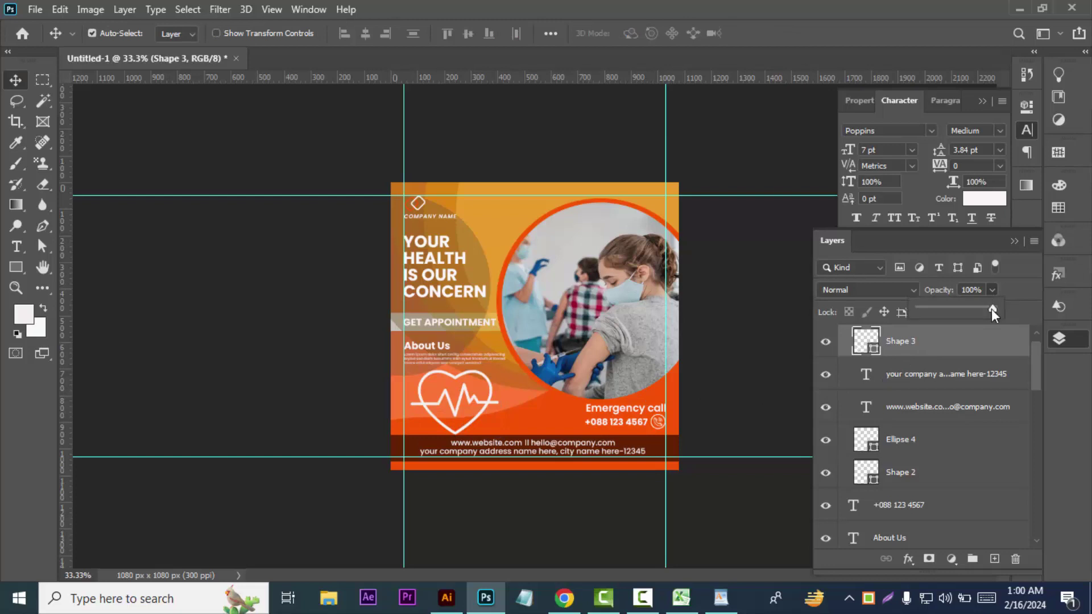
left_click_drag(991, 309, 940, 310)
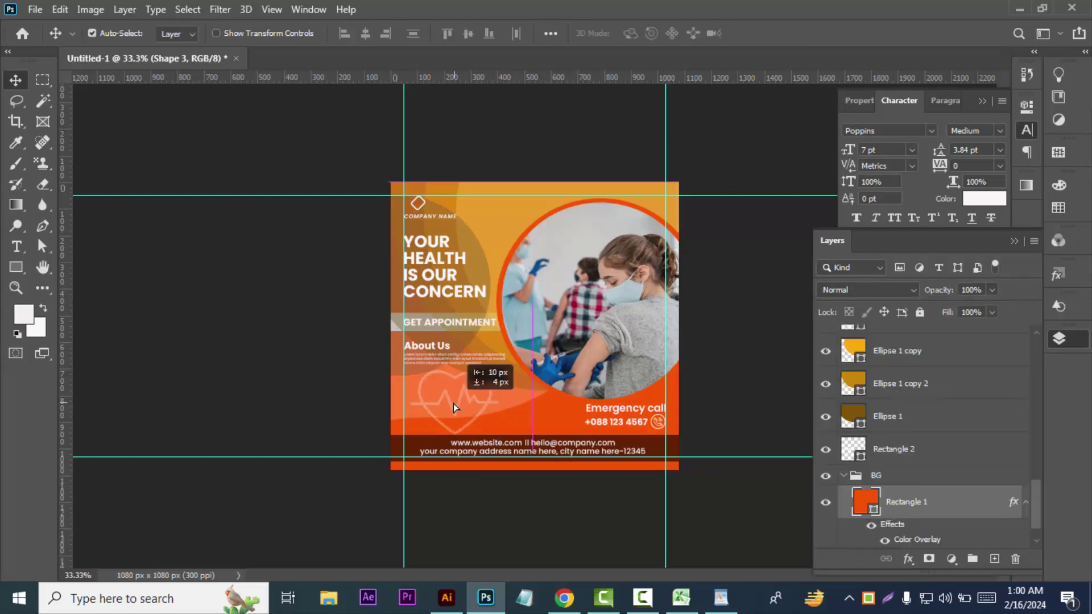
left_click_drag(458, 399, 448, 404)
key("ctrl+z")
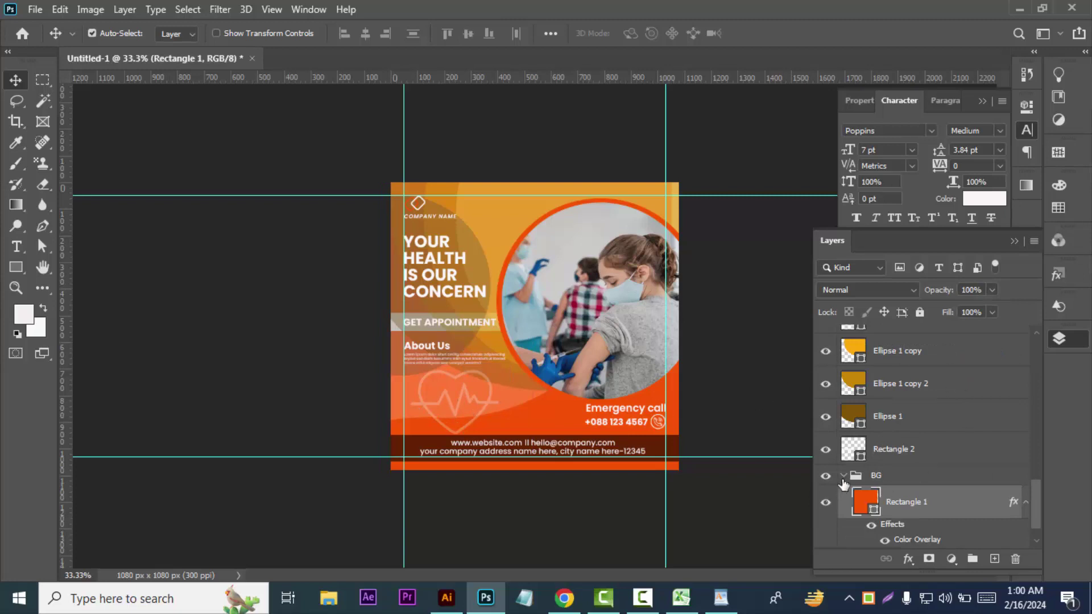
- Collapse the BG group and inspect Group 1's contents by toggling its visibility
left_click(844, 475)
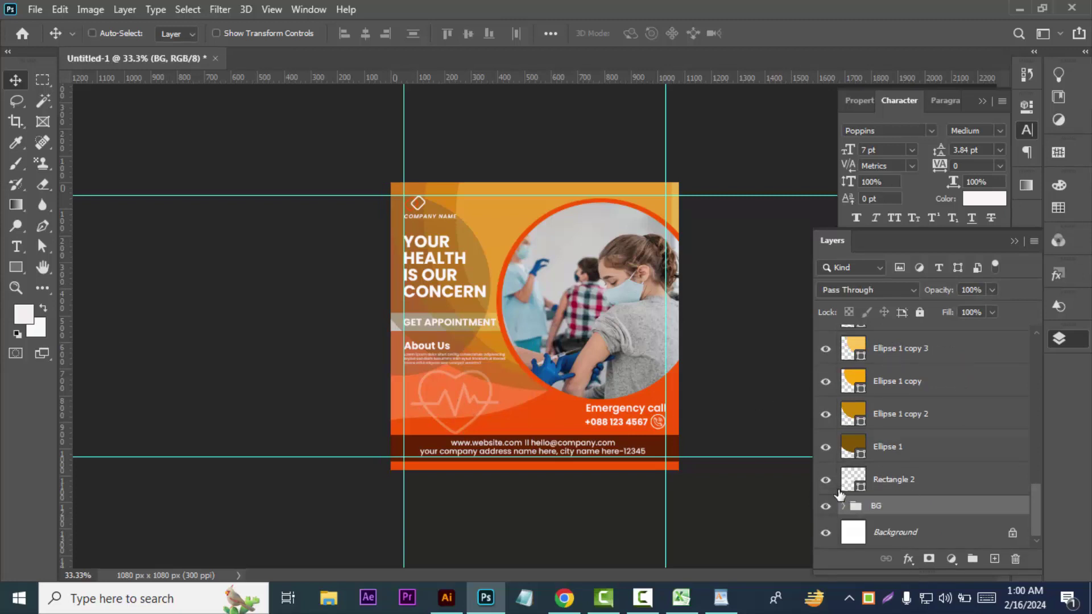
scroll(959, 388, "up", 2)
scroll(959, 388, "up", 3)
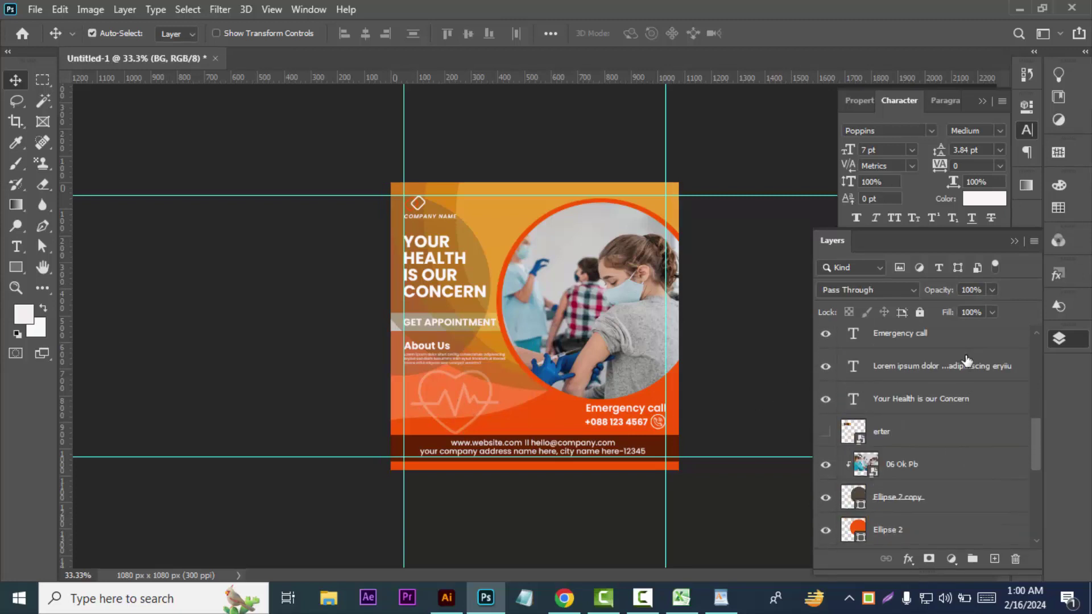
scroll(973, 347, "up", 3)
scroll(973, 347, "up", 3)
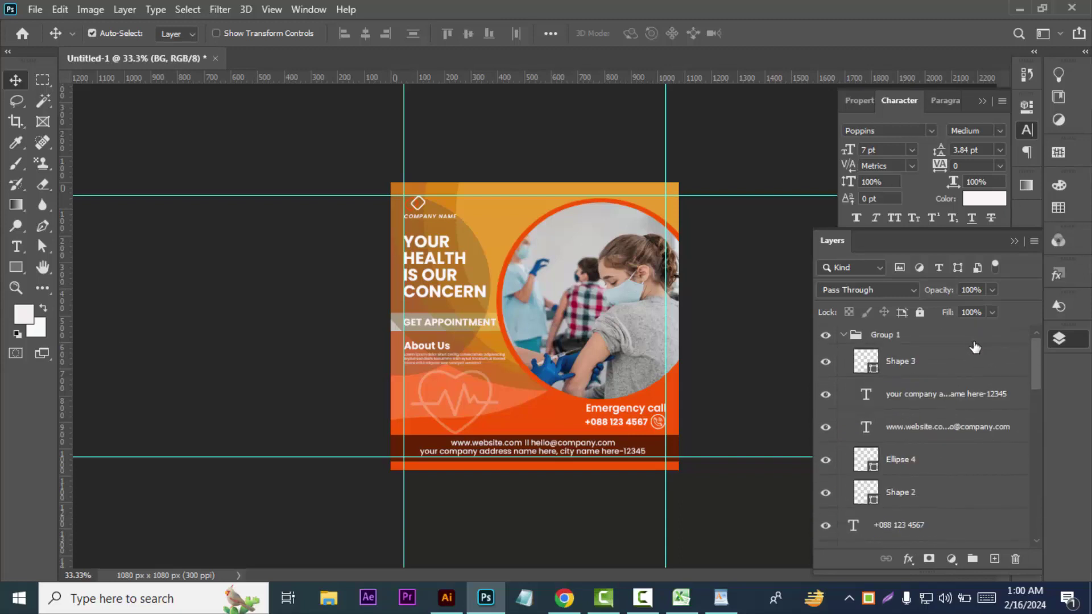
left_click(843, 334)
left_click(825, 336)
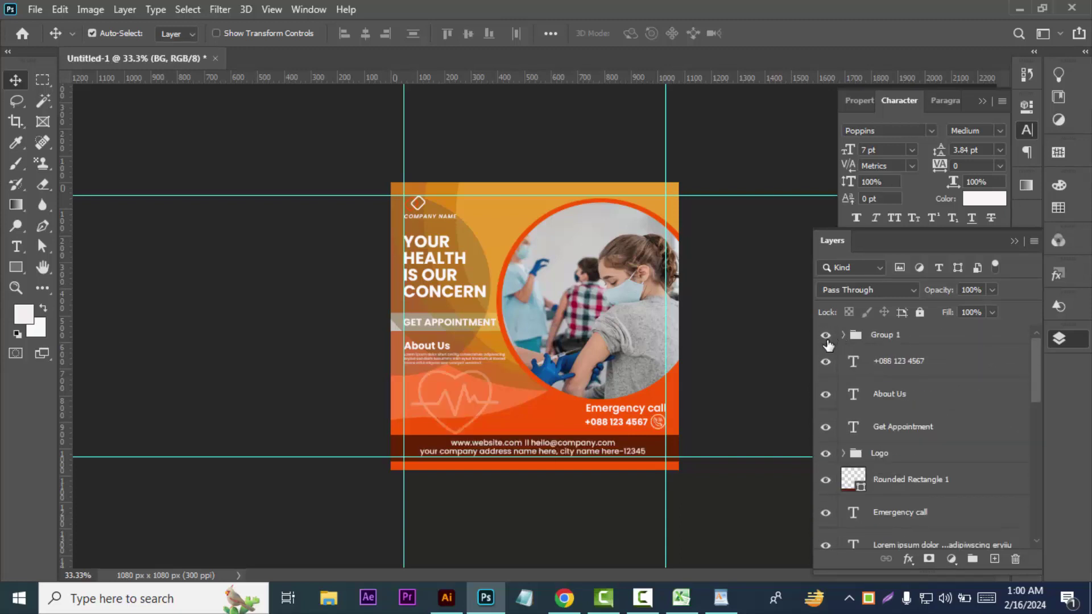
left_click(850, 340)
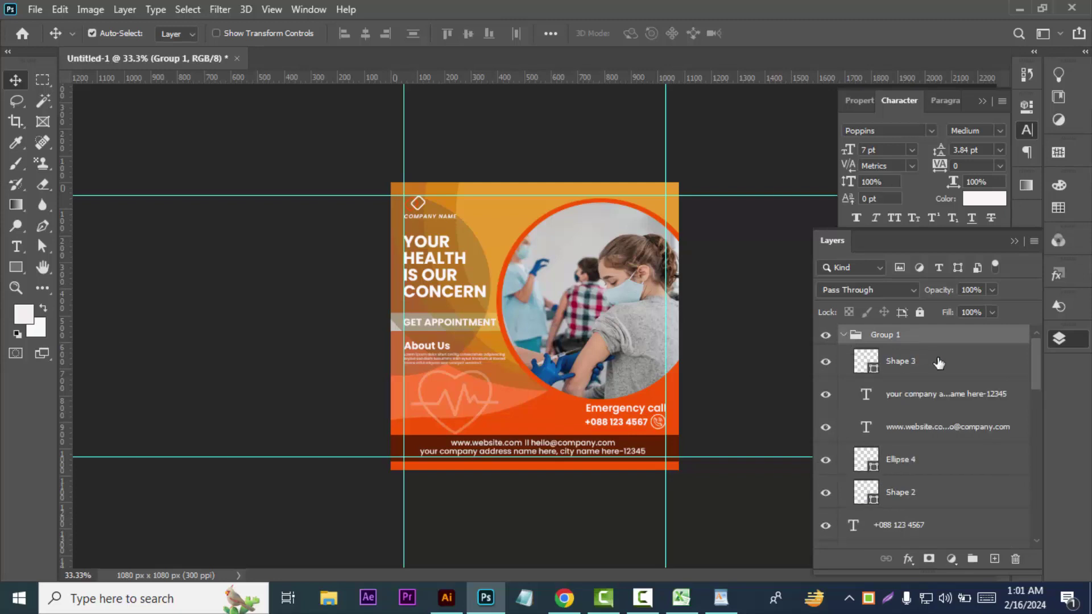
left_click(825, 361)
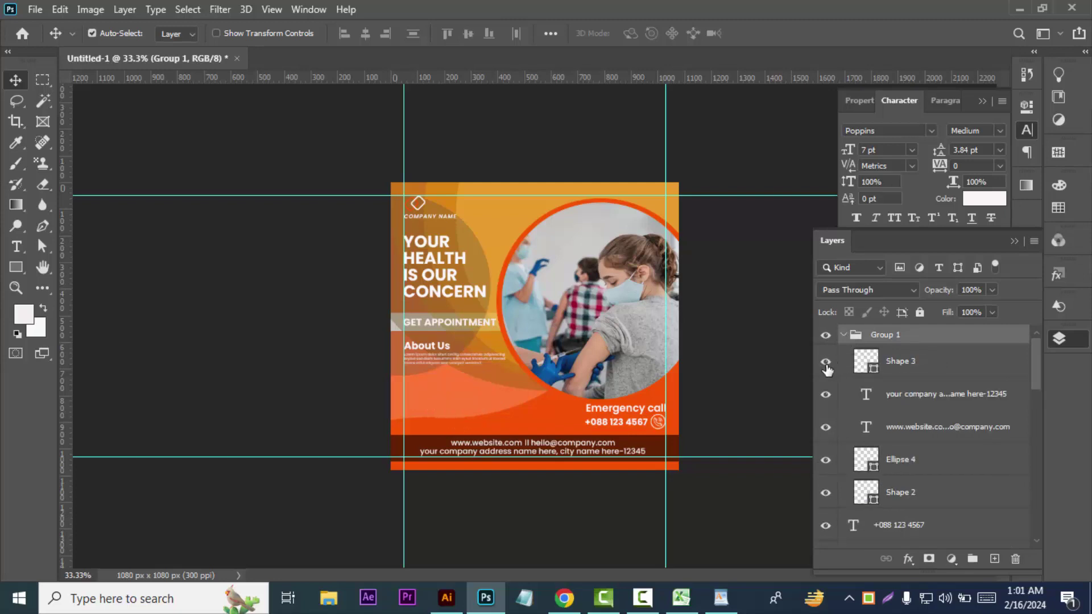
- Ungroup Group 1's layers and select the Shape 3 heart layer
right_click(904, 340)
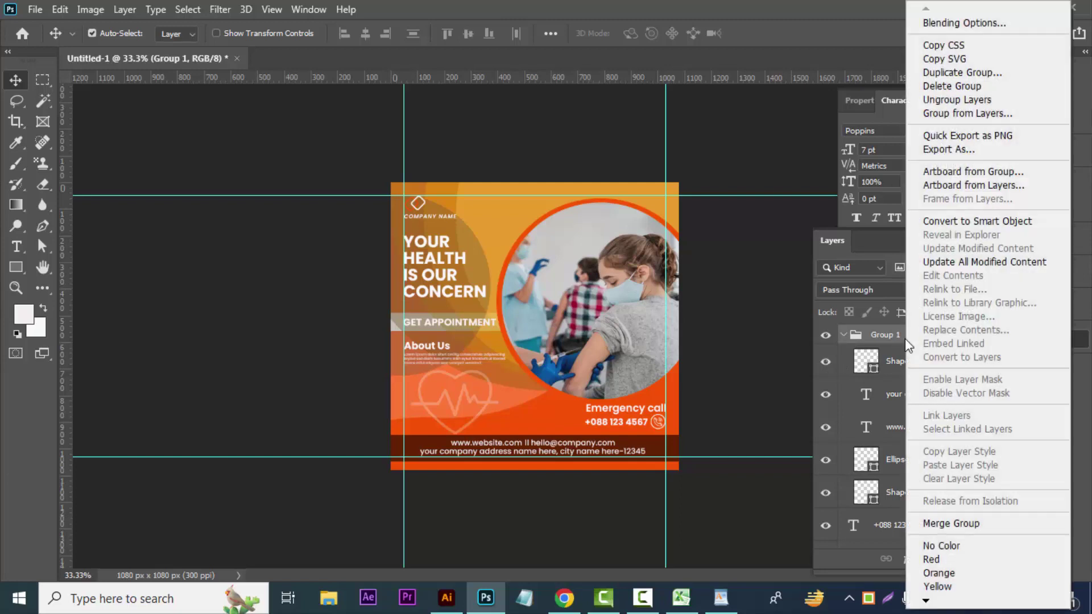
left_click(957, 99)
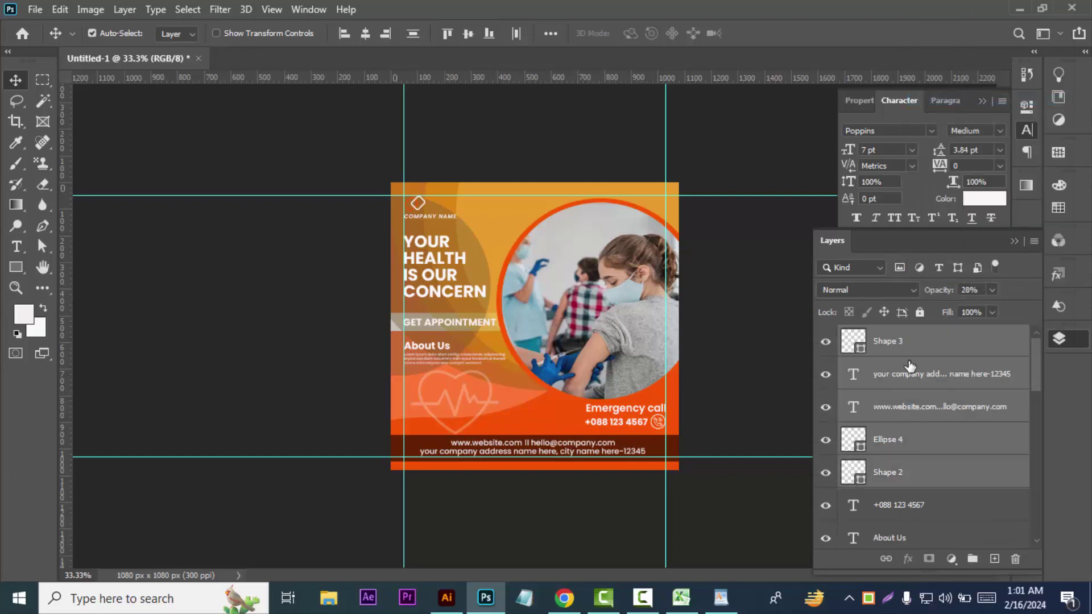
left_click(940, 353)
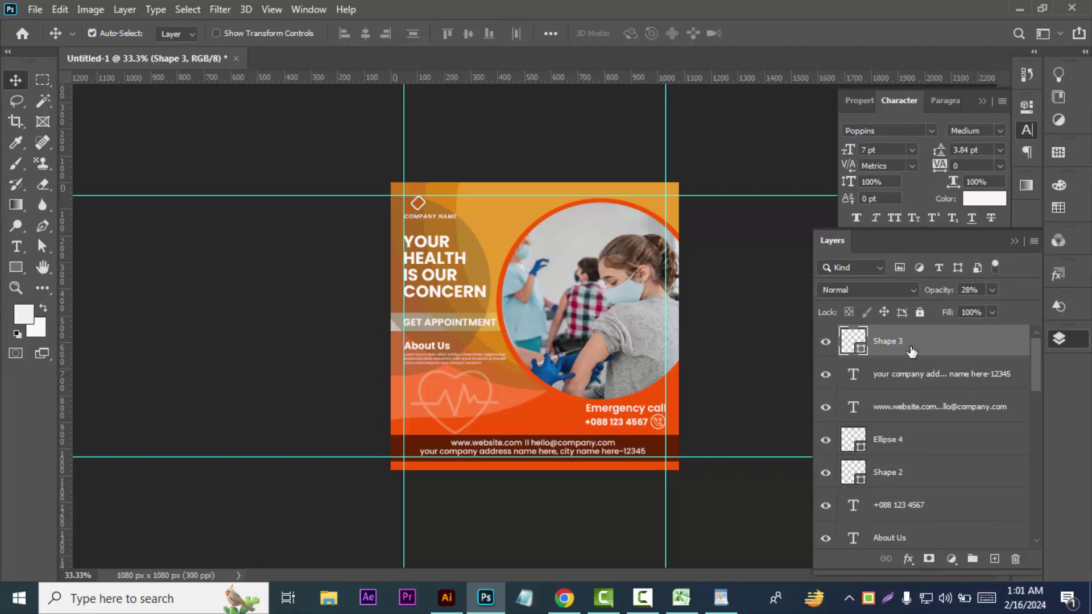
- Enlarge the heart to about 141% and move it up and left
key("shift+Left")
key("shift+Left")
key("shift+Left")
key("shift+Left")
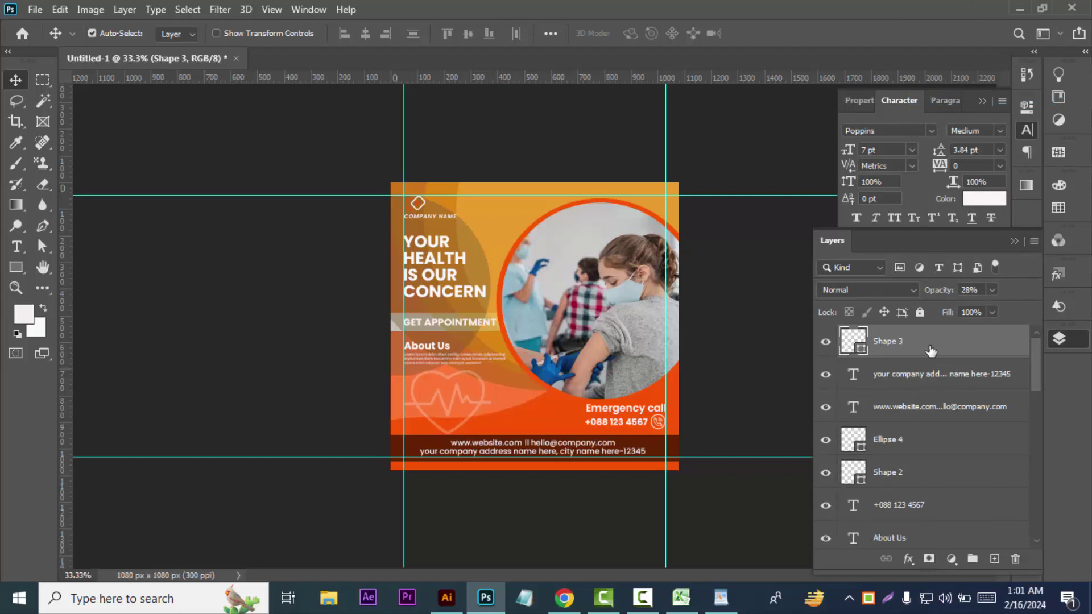
key("shift+Left")
key("shift+Left")
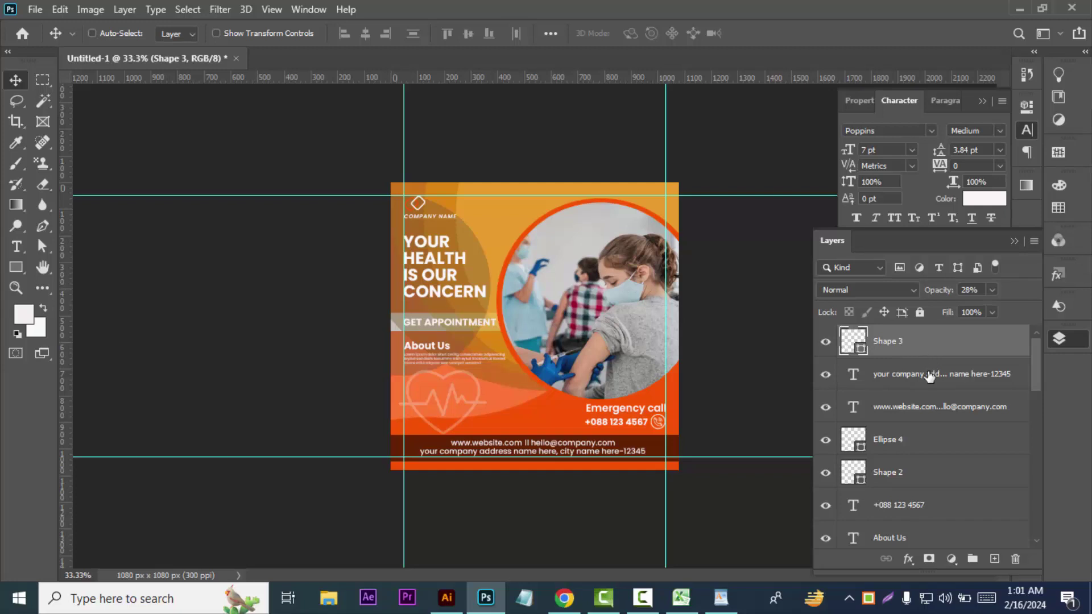
key("ctrl+t")
left_click_drag(486, 435, 523, 468)
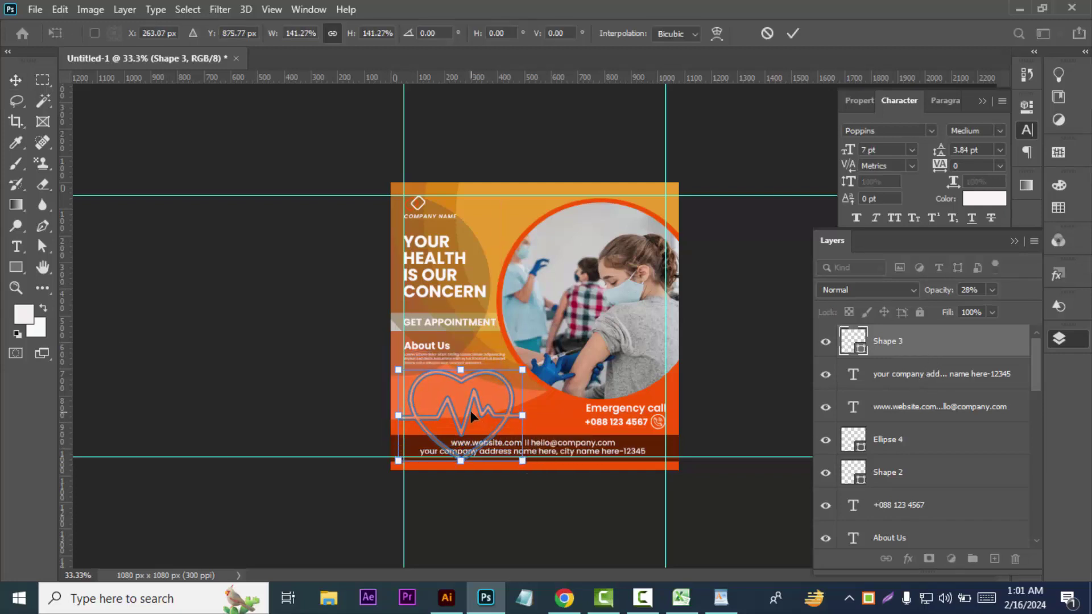
left_click_drag(470, 411, 463, 373)
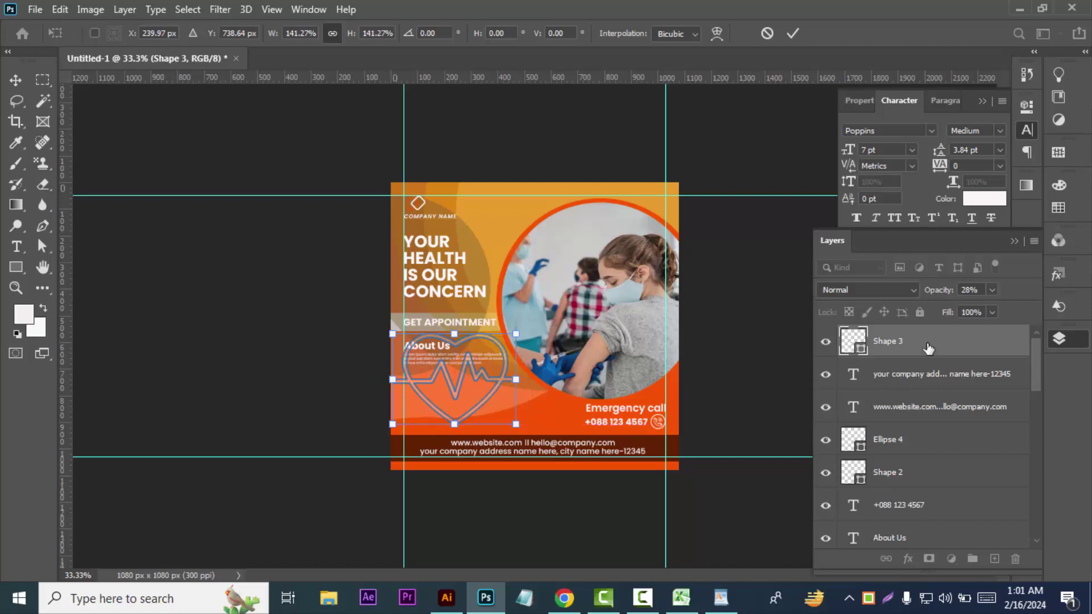
key("Return")
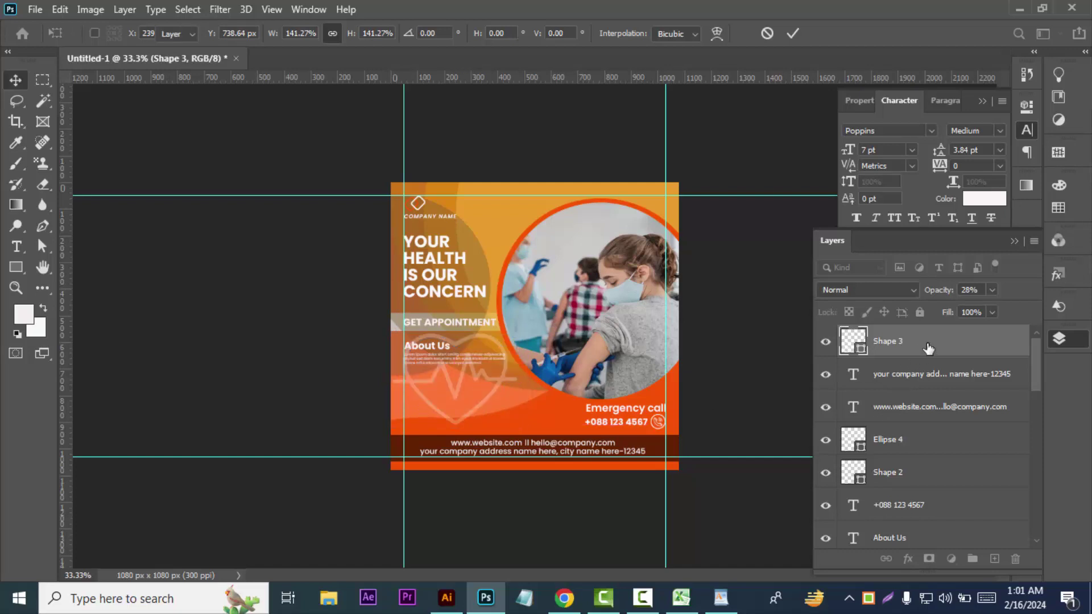
- Place Shape 3 just above Your Health is our Concern and lower its opacity to 15%
left_click_drag(928, 348, 914, 573)
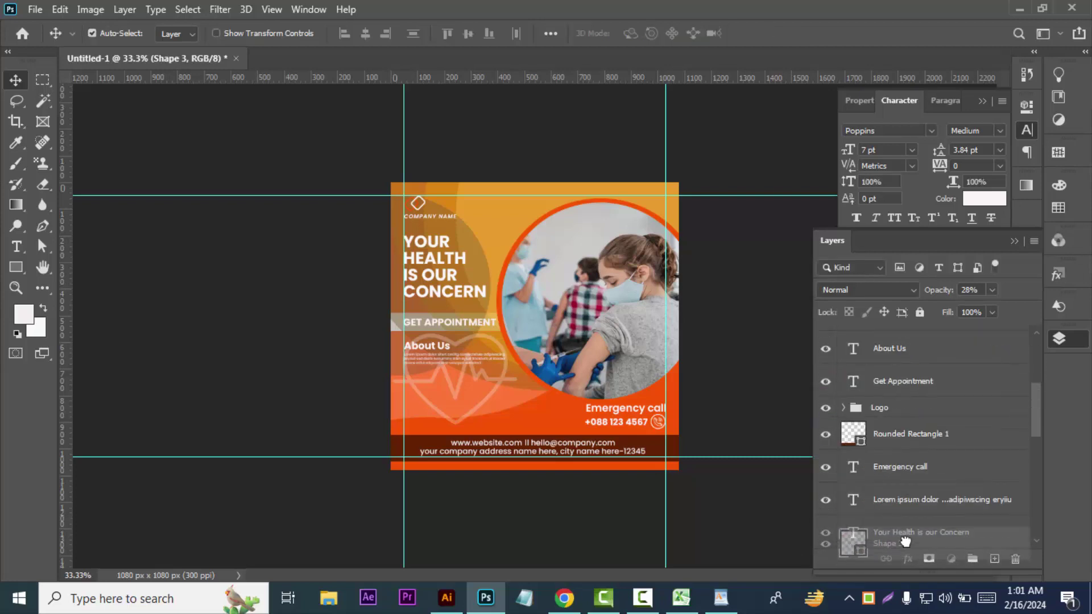
left_click_drag(914, 573, 904, 513)
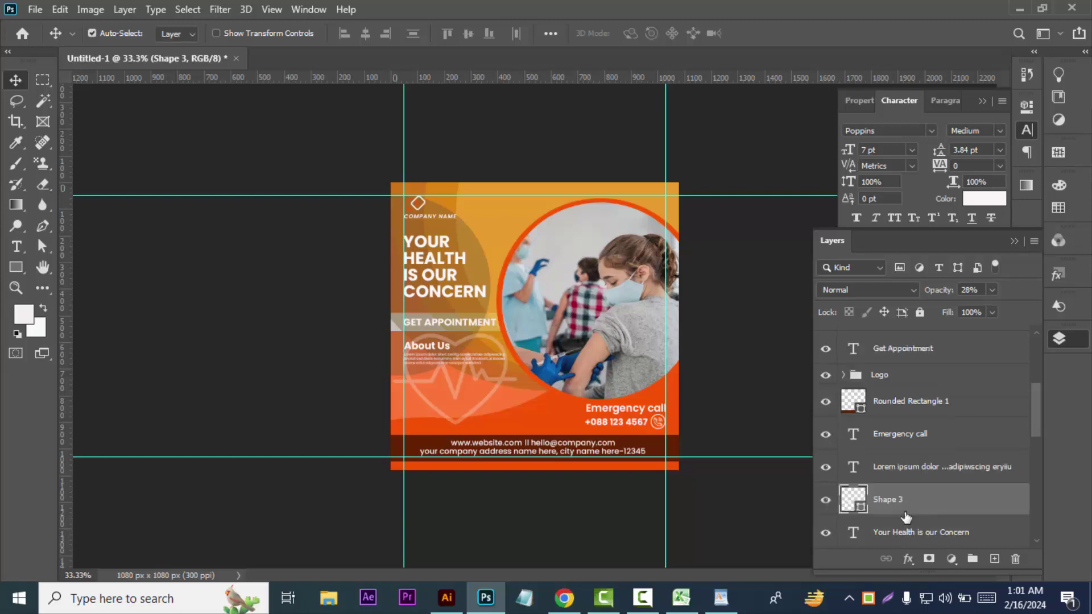
left_click(789, 346)
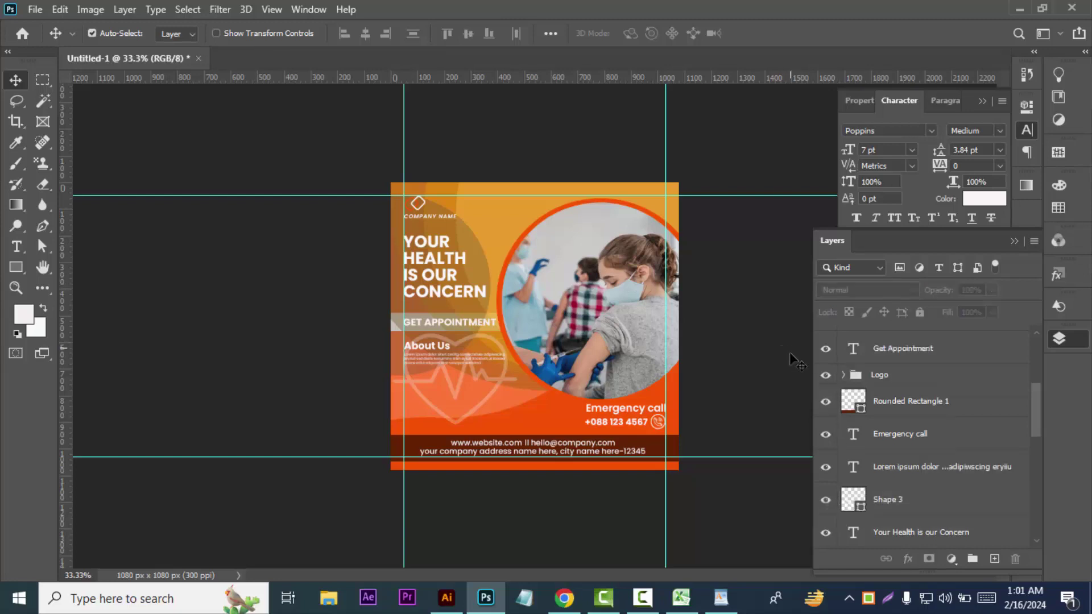
left_click(934, 511)
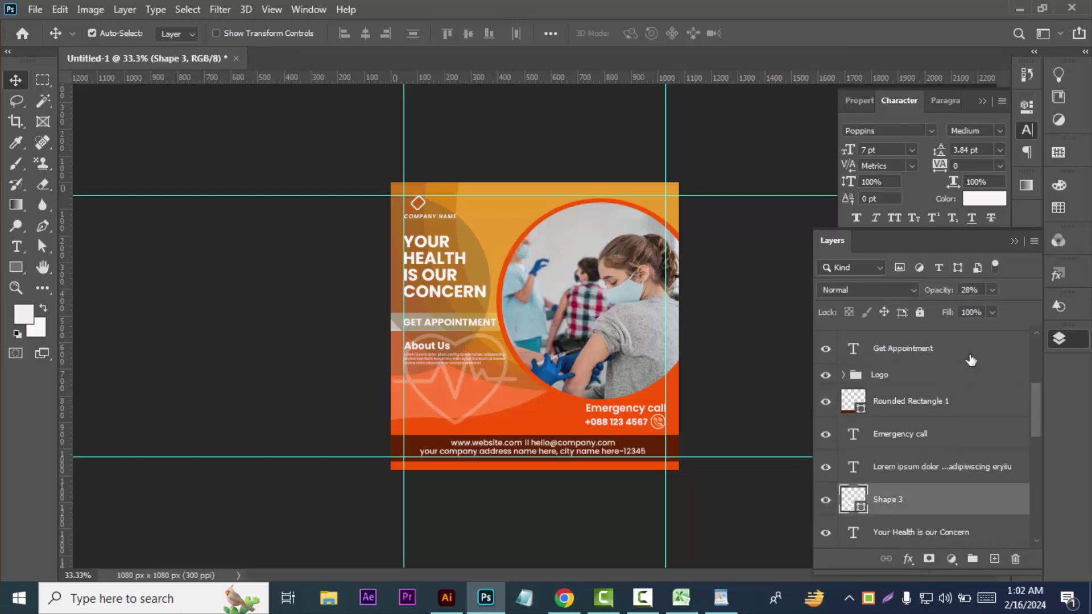
left_click(991, 290)
mouse_move(987, 304)
left_mouse_down()
mouse_move(977, 311)
mouse_move(1011, 309)
mouse_move(969, 311)
left_mouse_up()
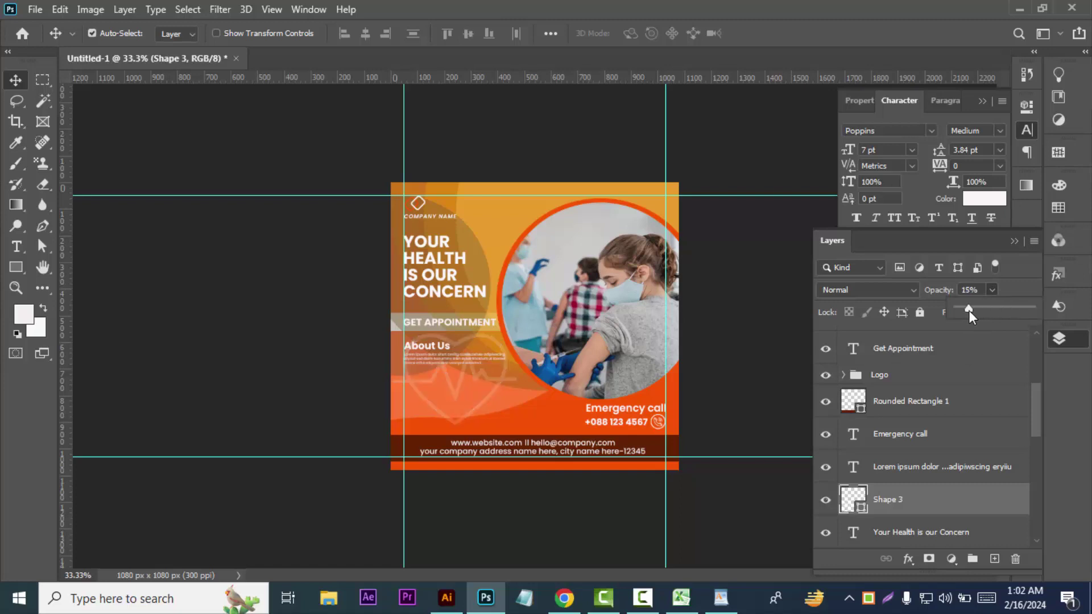
left_click(171, 335)
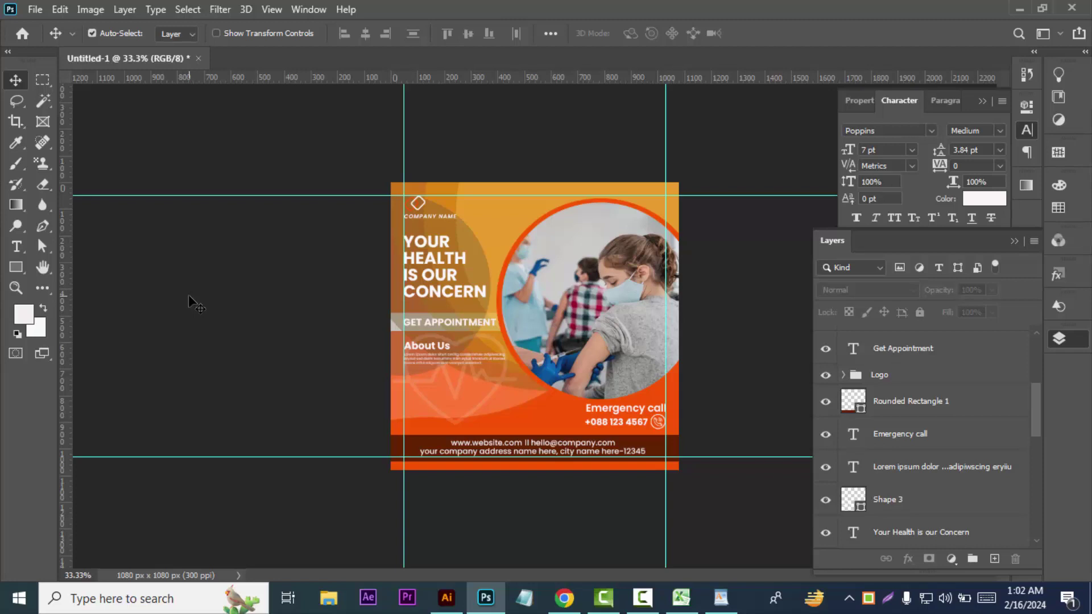
- Group the Ellipse 4 and Shape 2 layers into Group 1
scroll(913, 484, "up", 1)
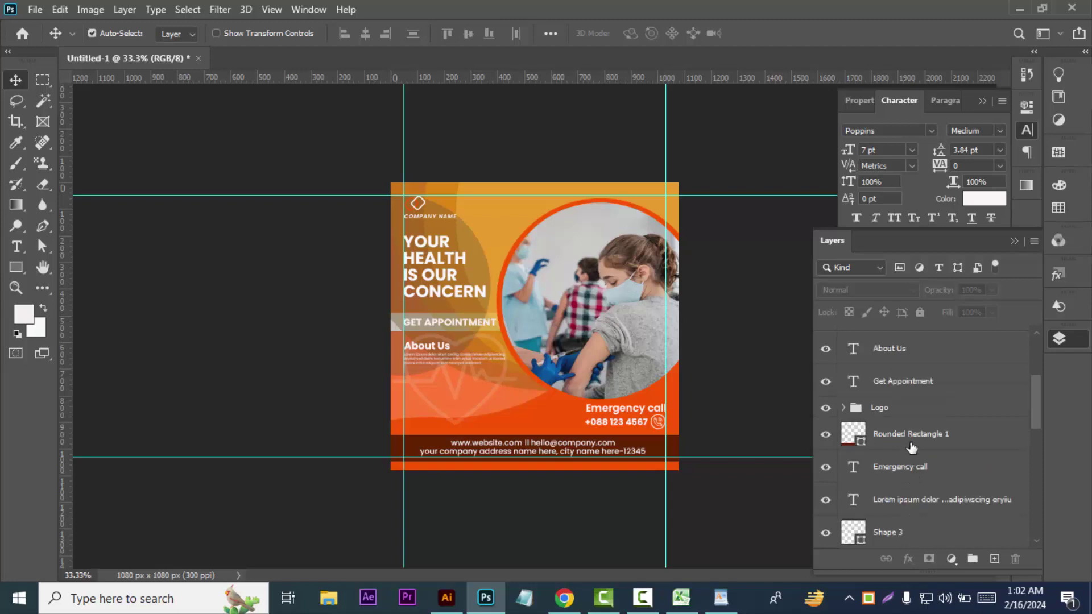
scroll(913, 466, "up", 3)
left_click(962, 411)
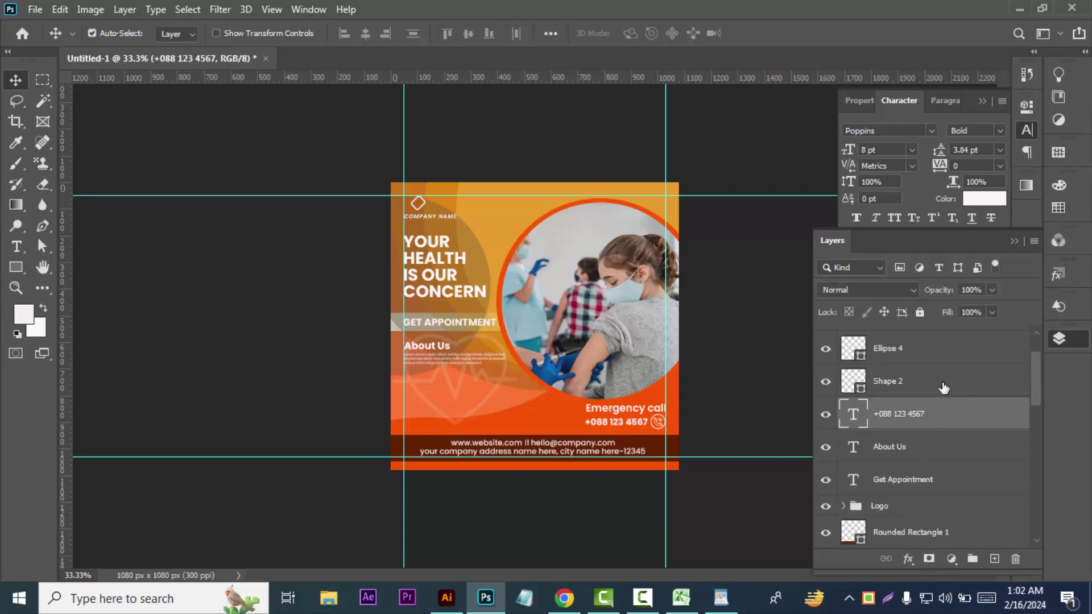
left_click(826, 381)
left_click(930, 352)
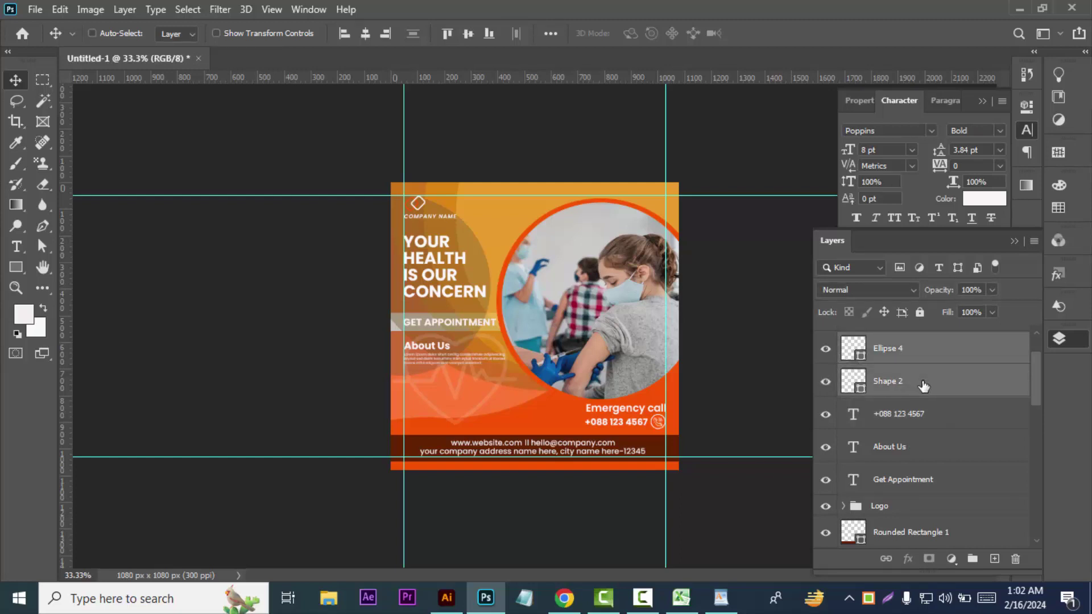
key("ctrl+g")
left_click(934, 375, "ctrl")
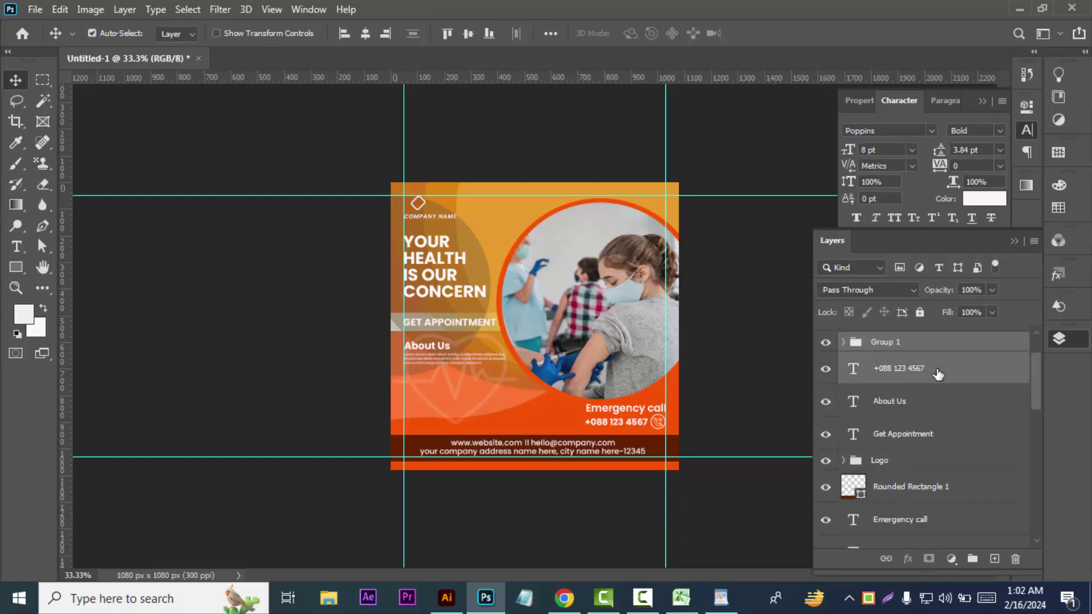
left_click(958, 519, "ctrl")
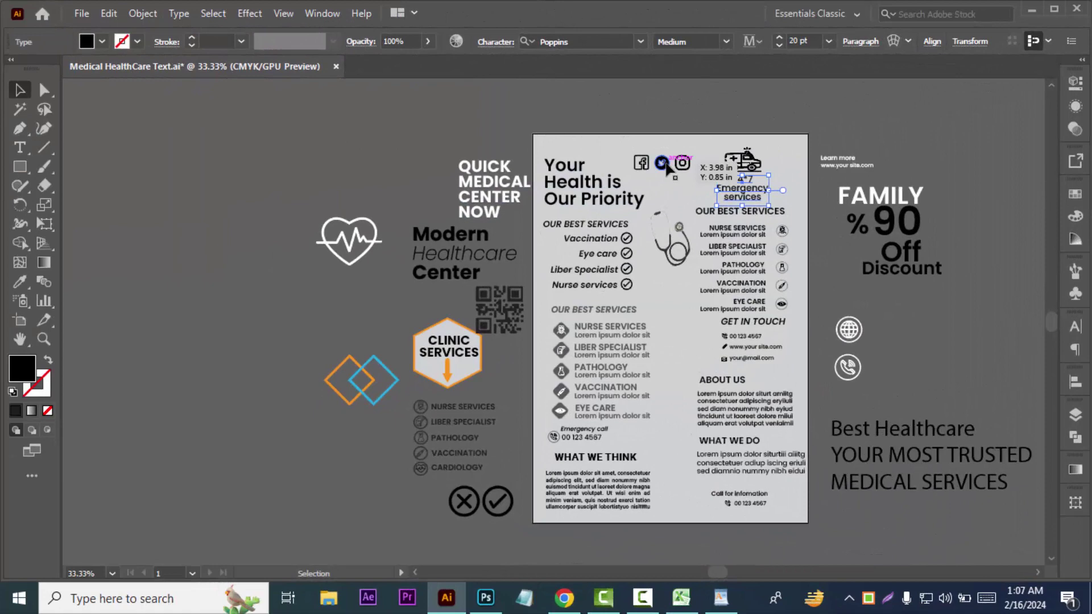
- Paste the Illustrator social media icons as shape layer Shape 4 near the post's bottom
left_click(661, 163)
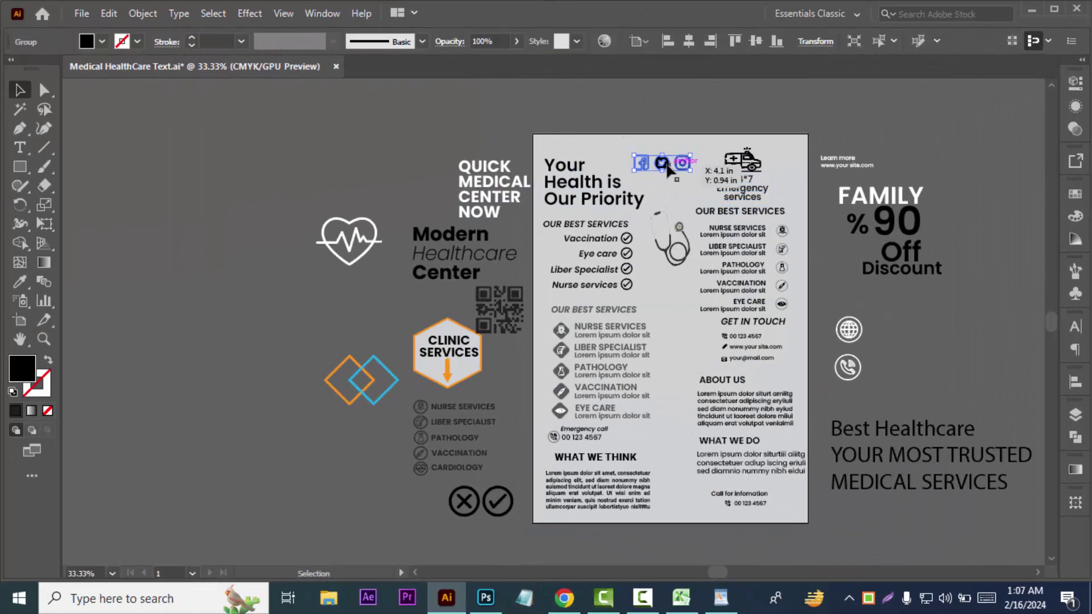
left_click(485, 597)
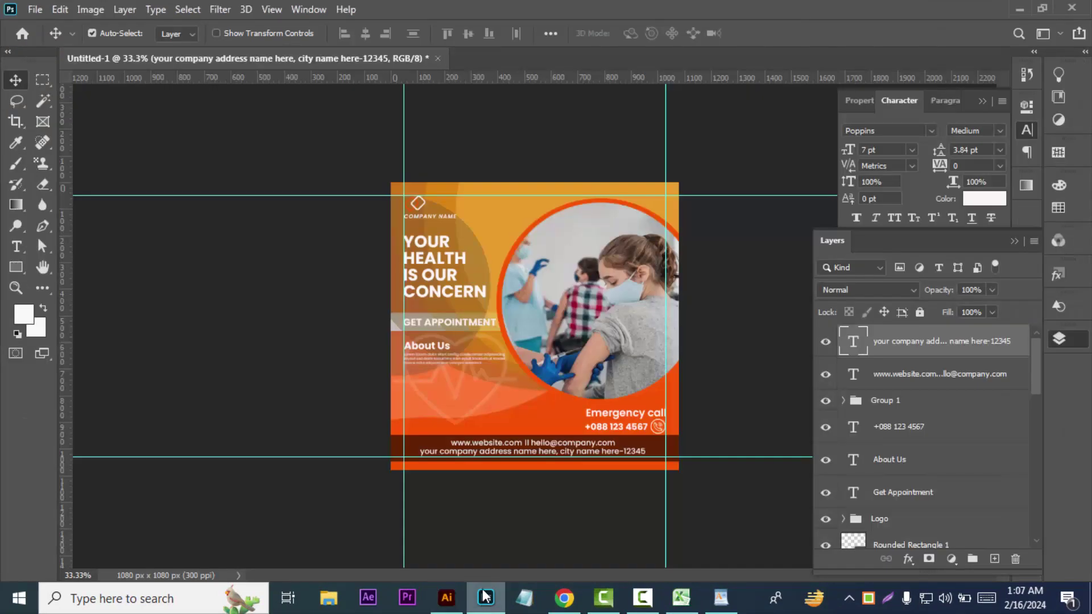
key("ctrl+v")
left_click(457, 227)
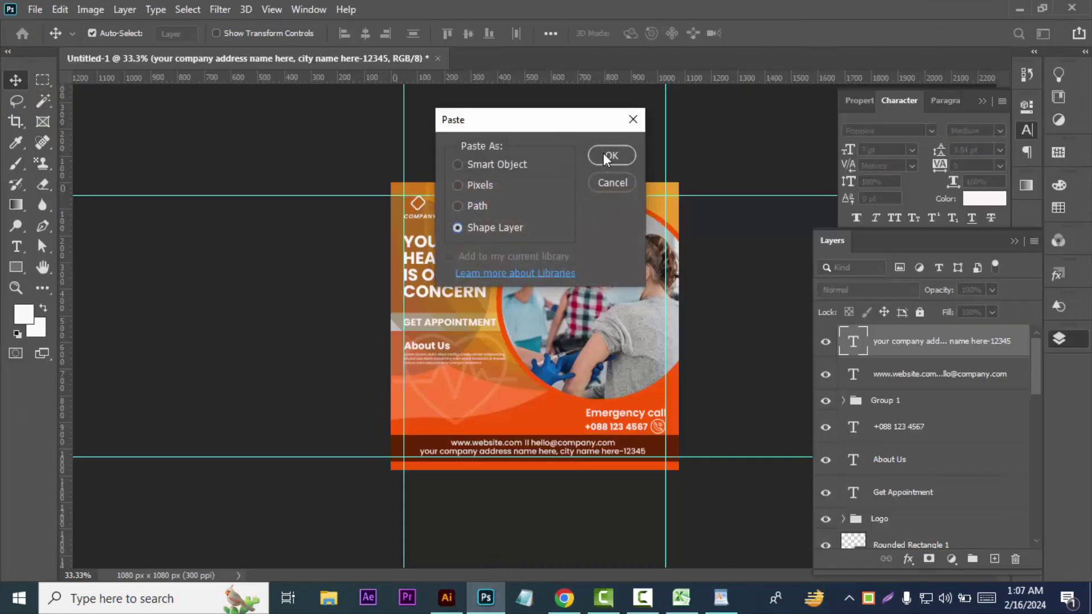
left_click(611, 155)
left_click_drag(526, 342, 471, 432)
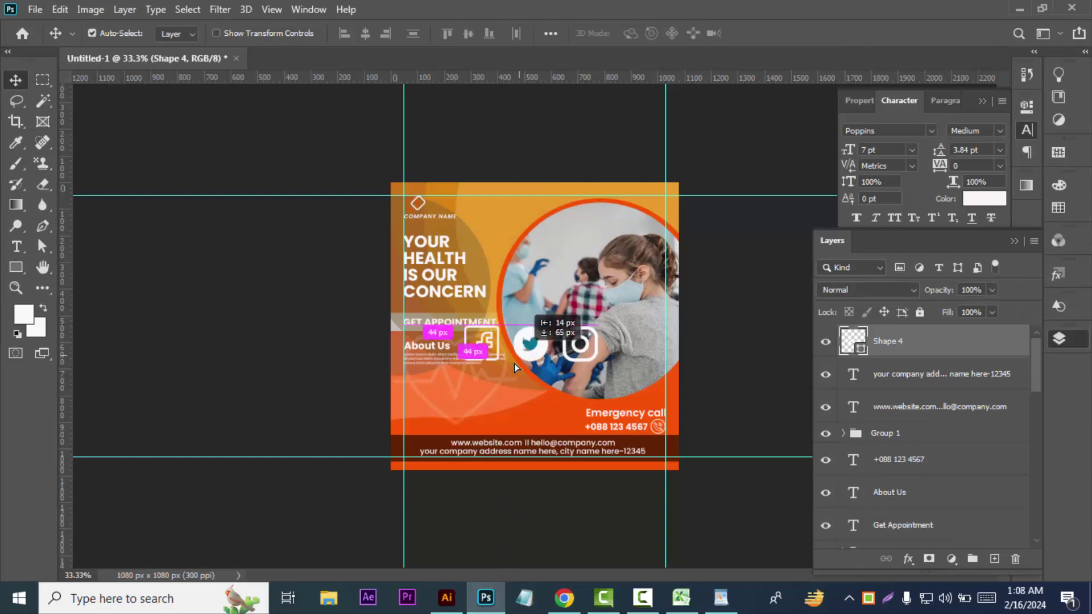
- Scale the Shape 4 social icons to about 20.64% and place them in the lower-left corner
key("ctrl+plus")
key("ctrl+plus")
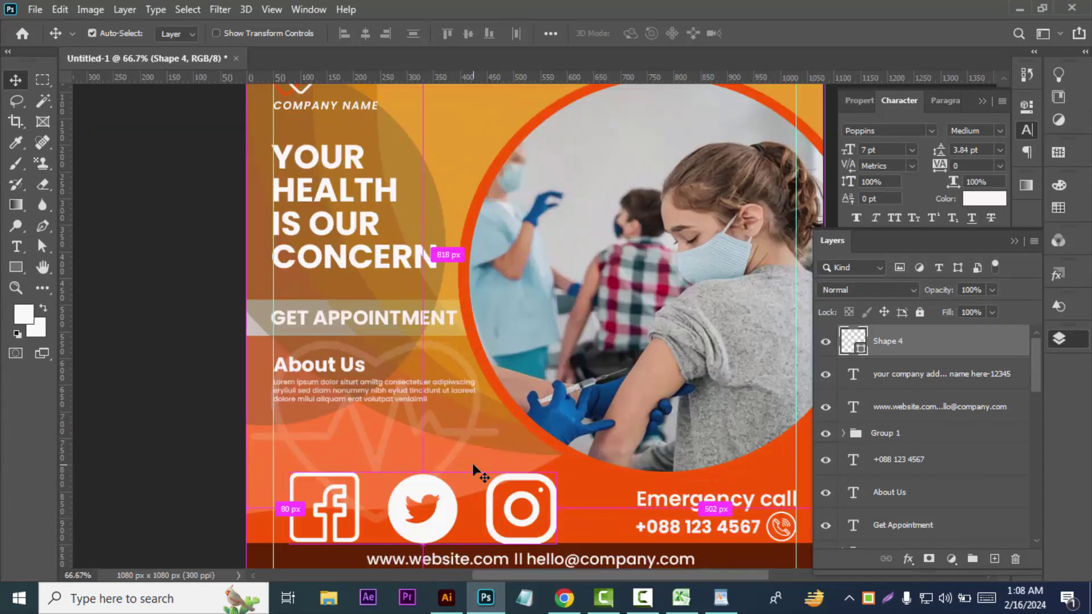
key("ctrl+t")
left_click_drag(551, 543, 337, 501)
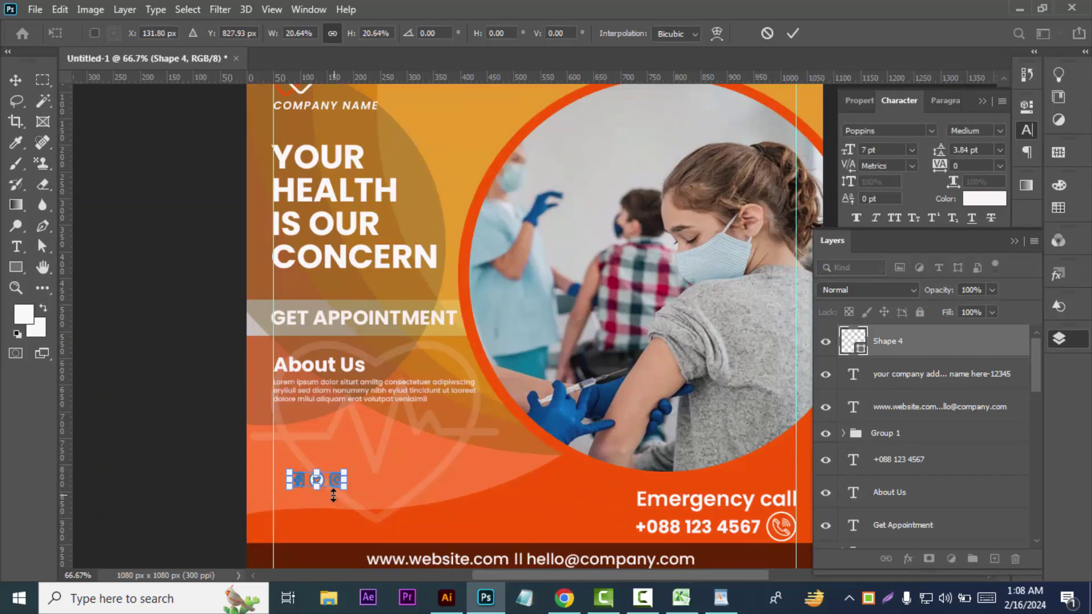
left_click_drag(319, 483, 308, 536)
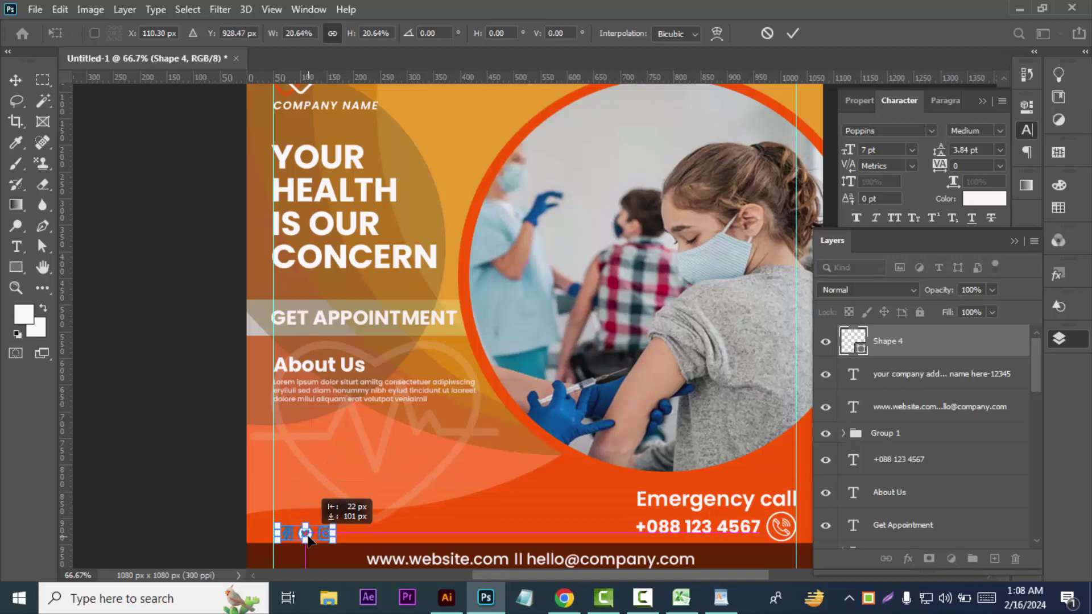
left_click(16, 80)
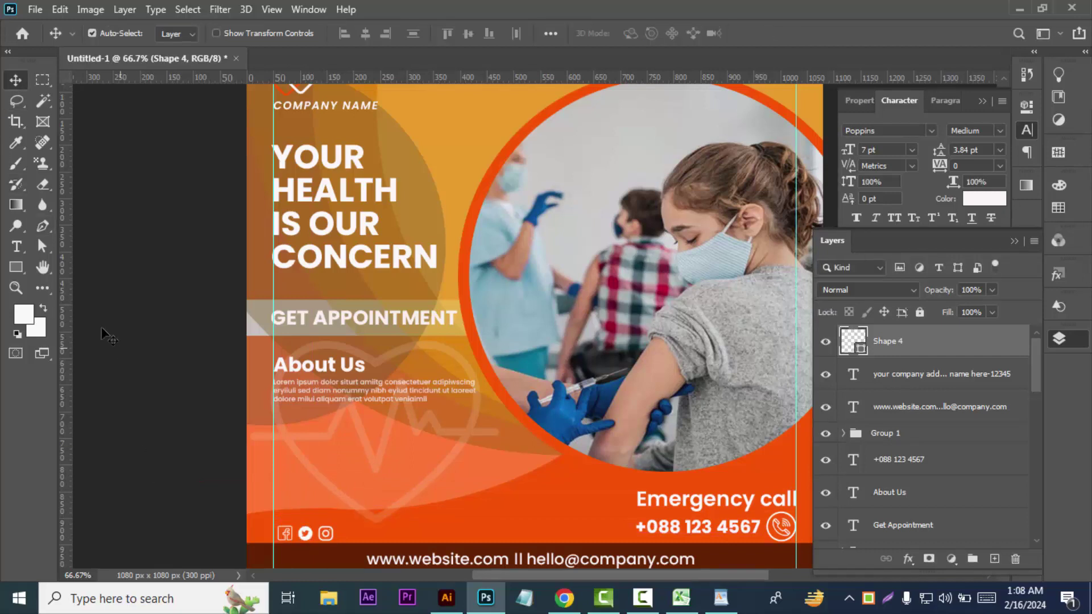
- Add a 'follow us' text line beside the social icons
left_click(16, 246)
left_click(400, 524)
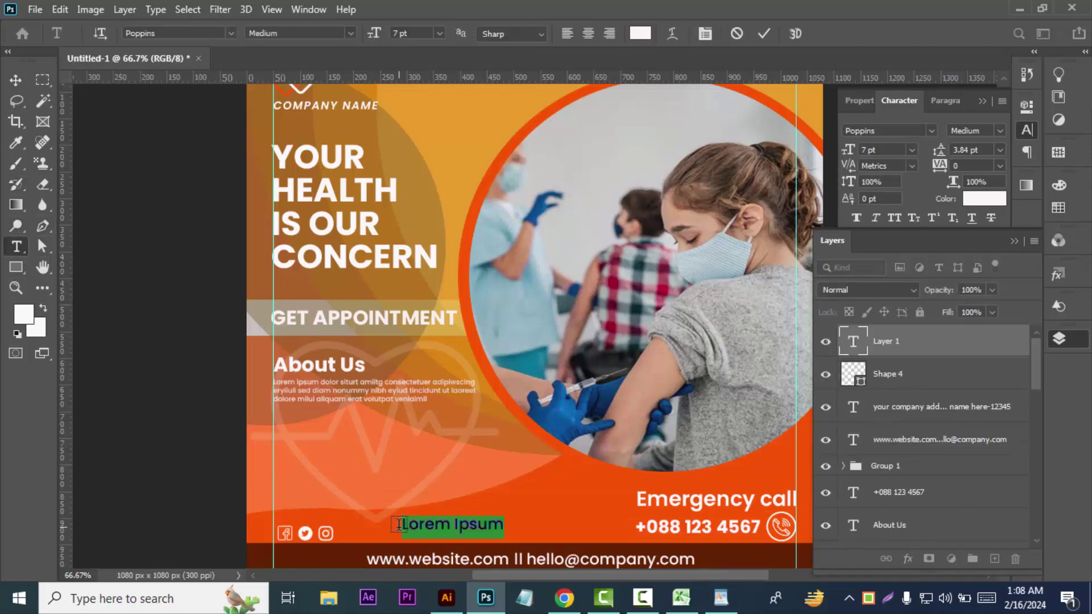
type("আ")
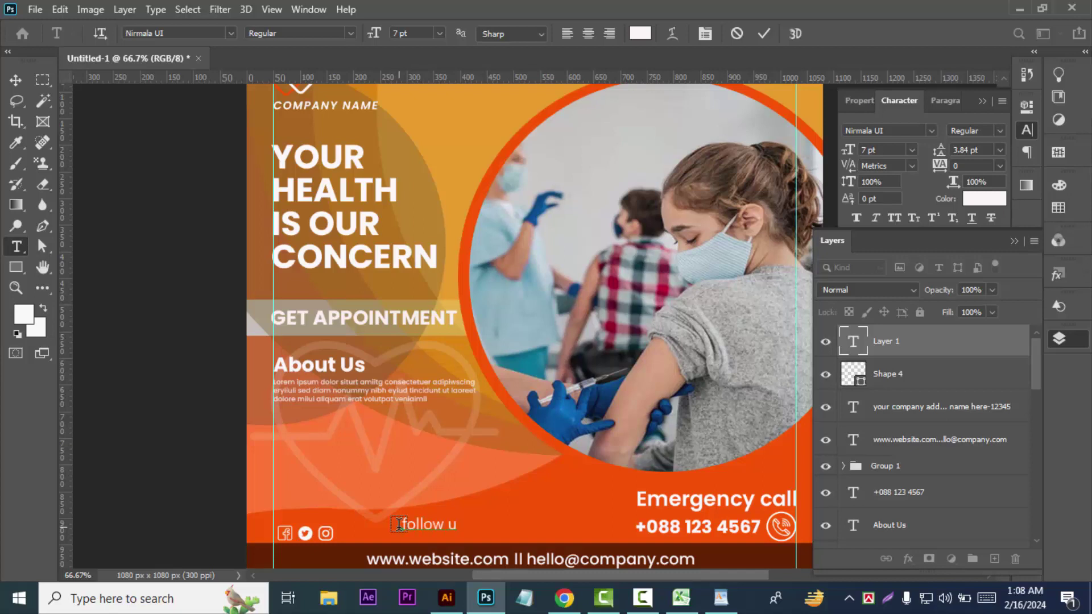
type("s")
left_click(15, 80)
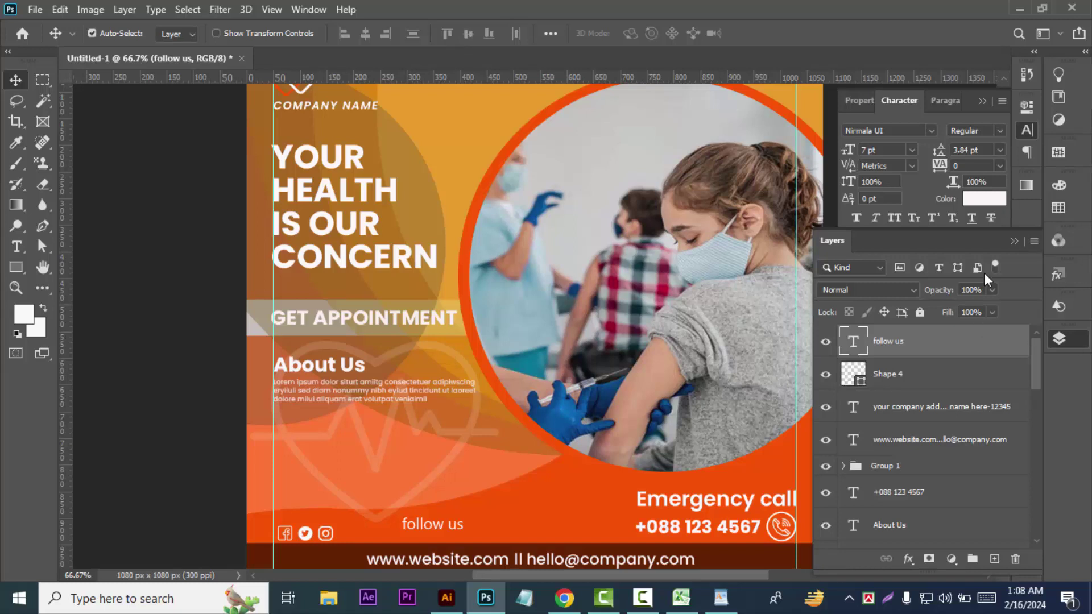
- Style 'follow us' in Poppins Bold with 240 letter spacing
left_click(1000, 131)
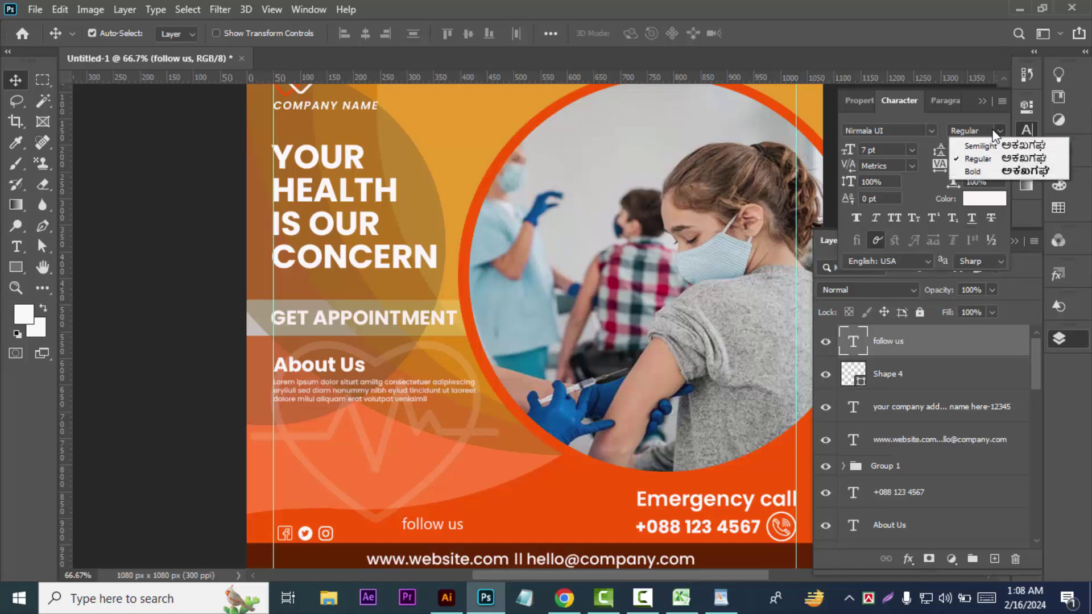
left_click(891, 129)
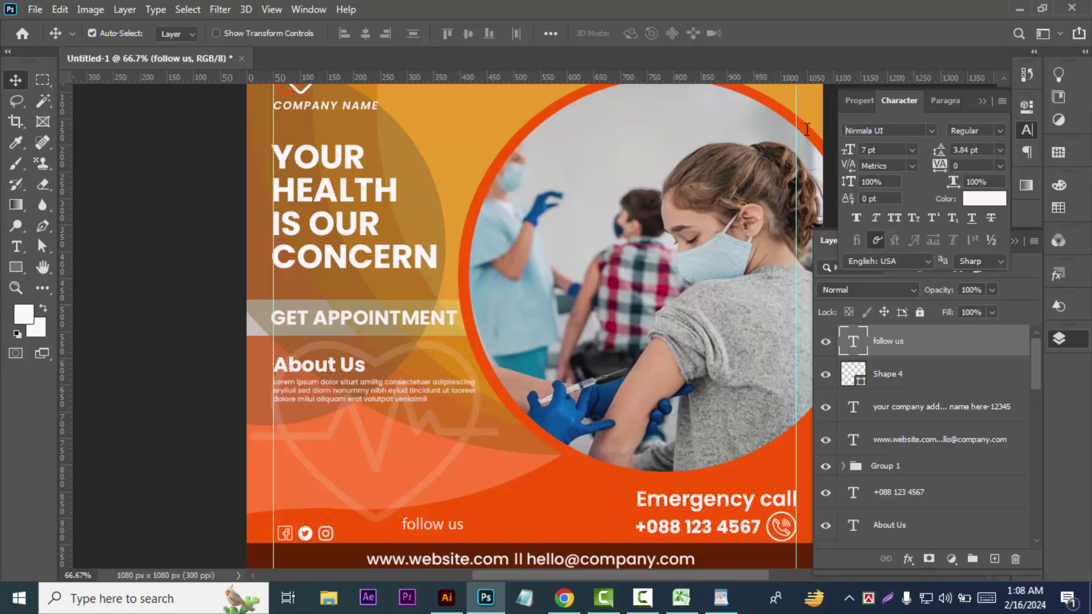
left_click(896, 127)
type("Poppins")
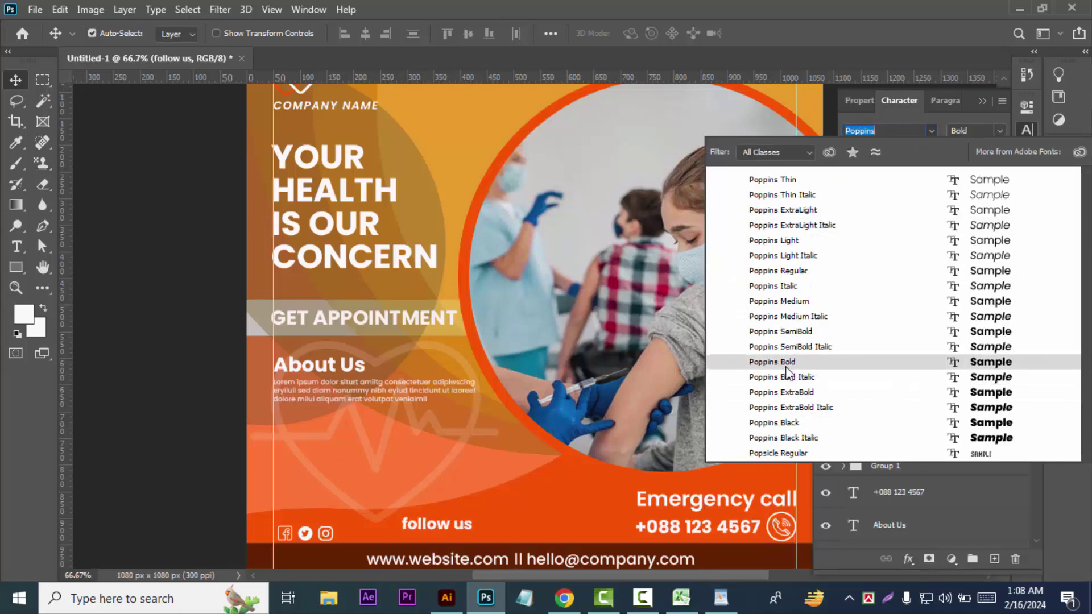
left_click(786, 364)
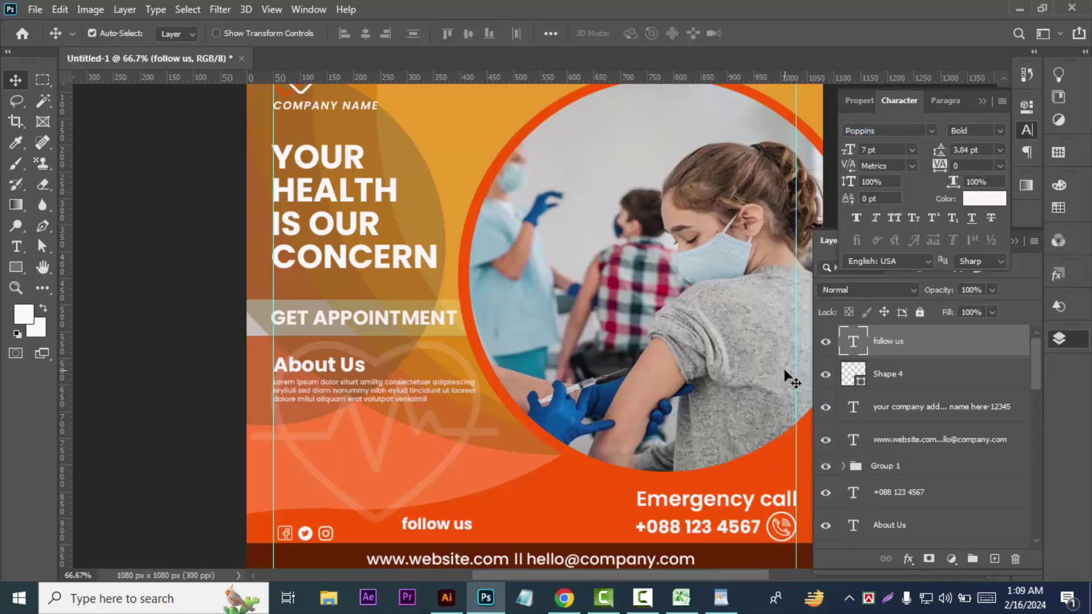
left_click(1000, 165)
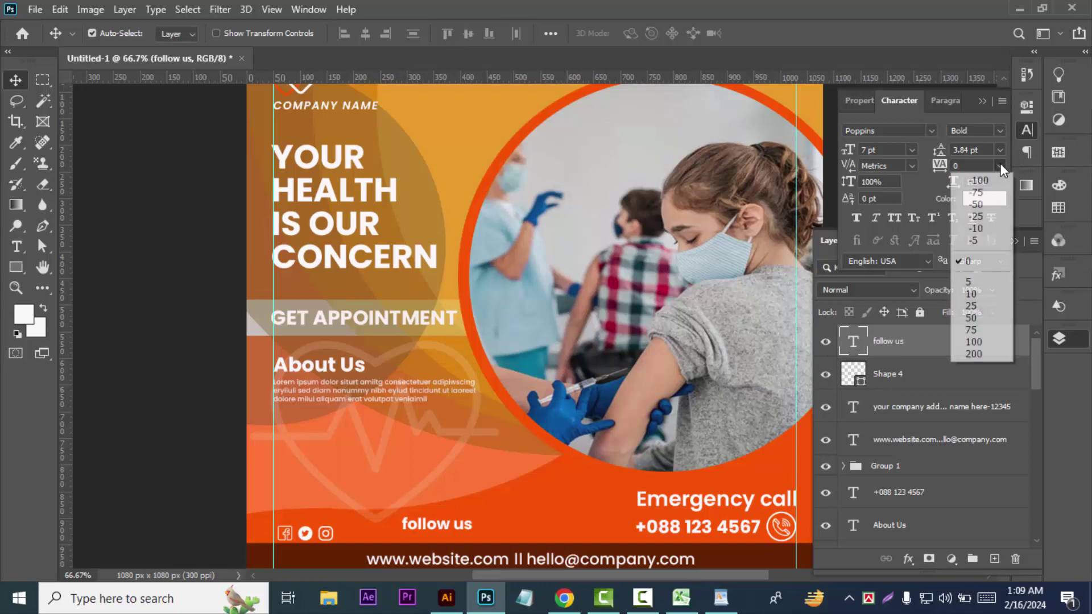
left_click(978, 342)
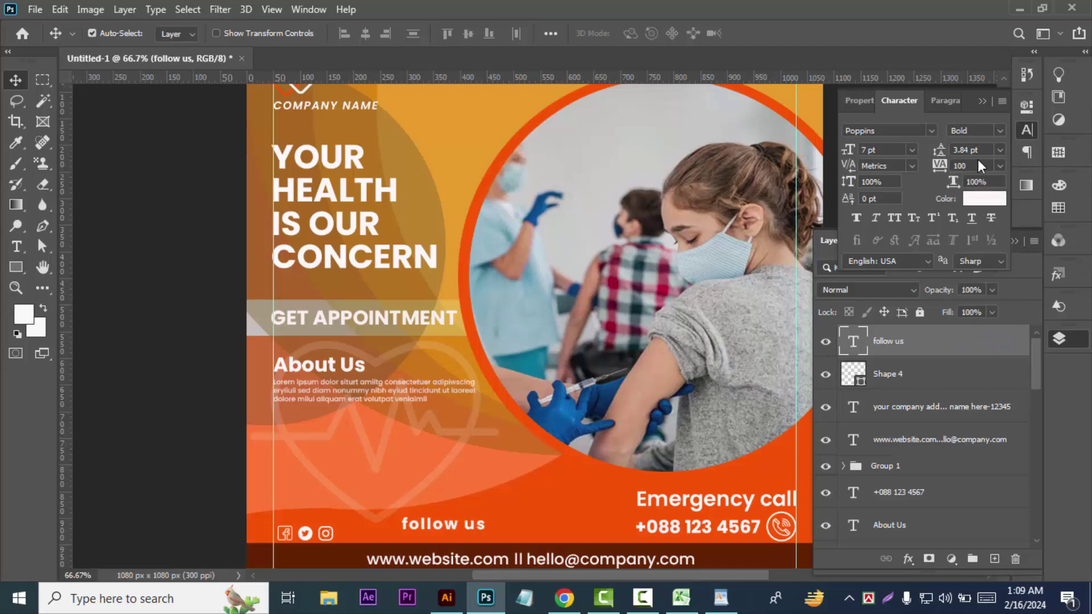
key("Up")
key("Up")
key("Up")
key("Up")
key("Up")
key("Up")
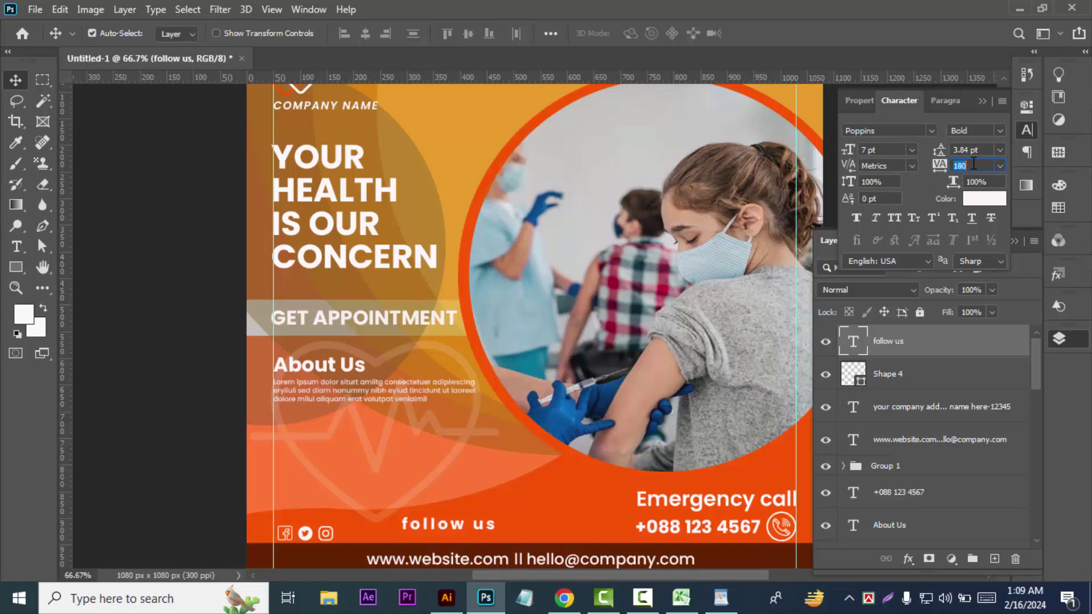
key("Up")
key("Up")
key("Up")
key("Up")
key("Up")
key("Up")
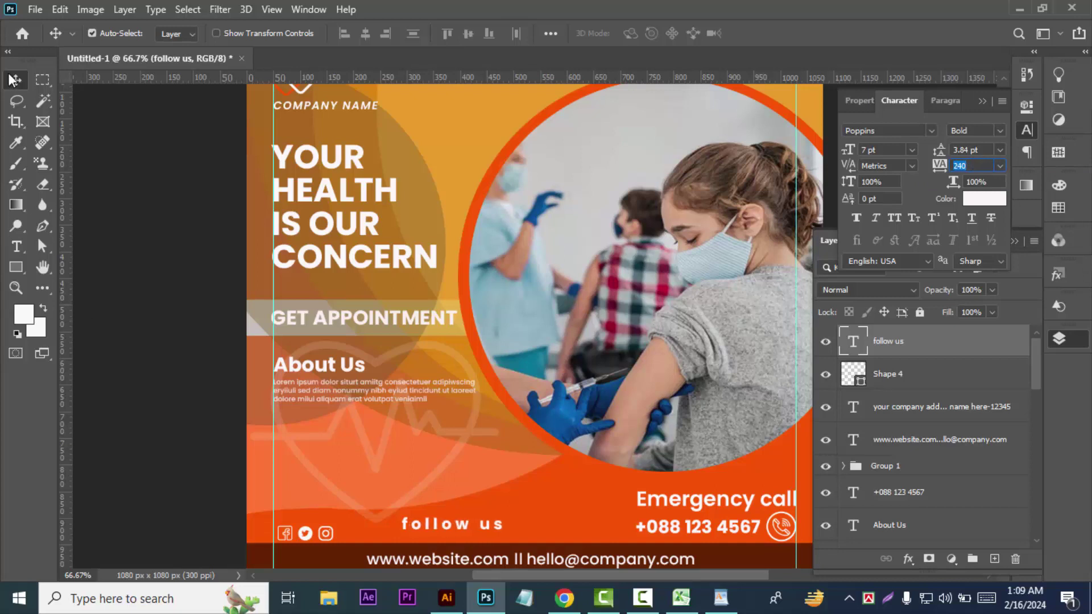
left_click(13, 80)
- Position 'follow us' on the same line just right of the social icons
left_click_drag(445, 528, 384, 536)
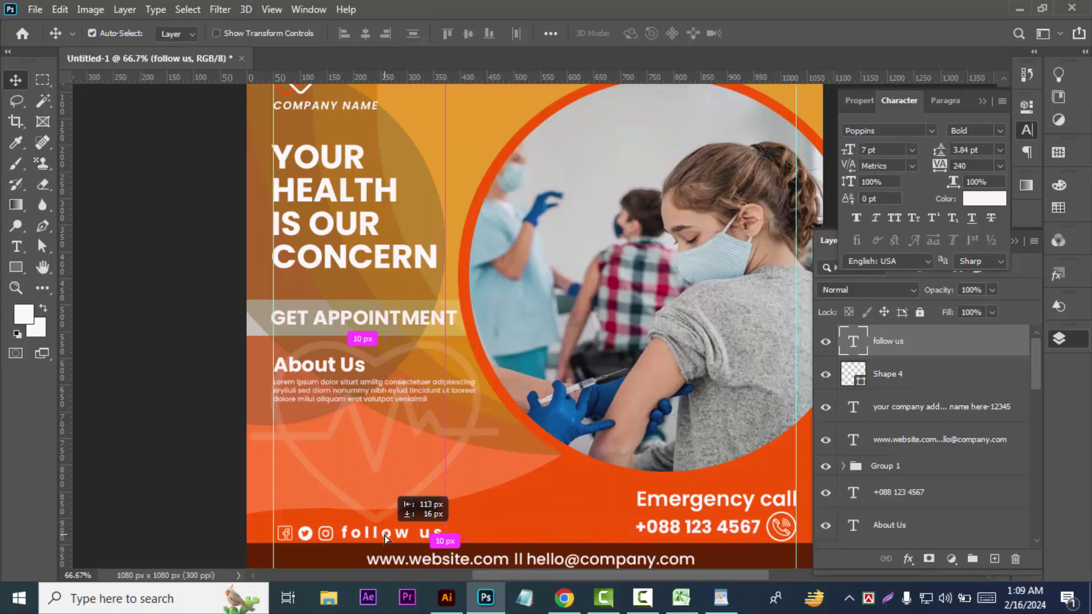
left_click_drag(384, 535, 453, 538)
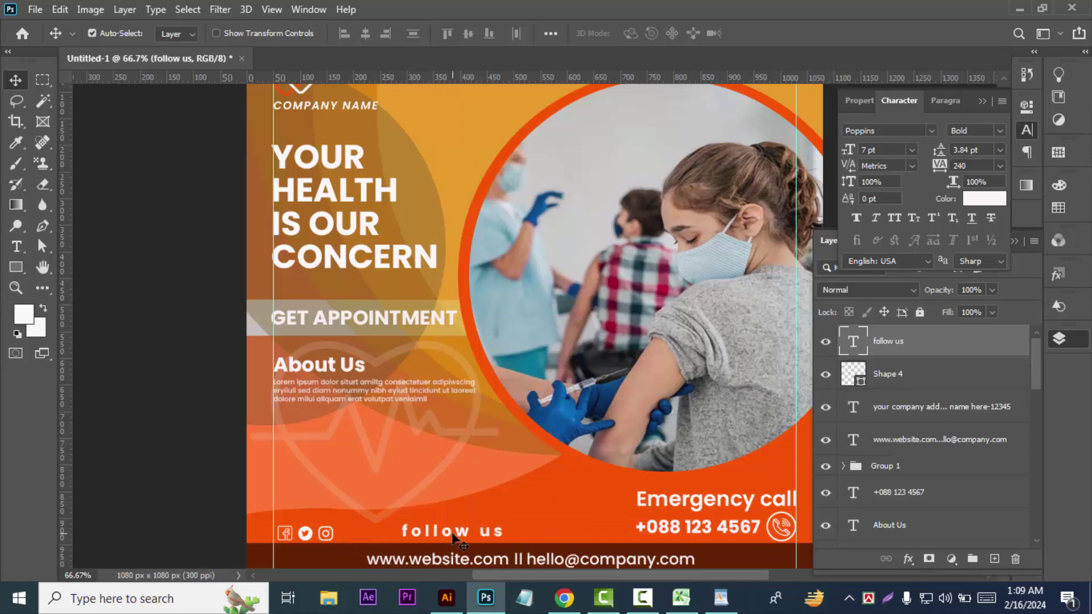
key("shift+Left")
key("shift+Left")
key("shift+Left")
key("shift+Left")
key("shift+Left")
key("shift+Left")
key("shift+Left")
key("shift+Left")
key("shift+Left")
key("shift+Left")
key("shift+Left")
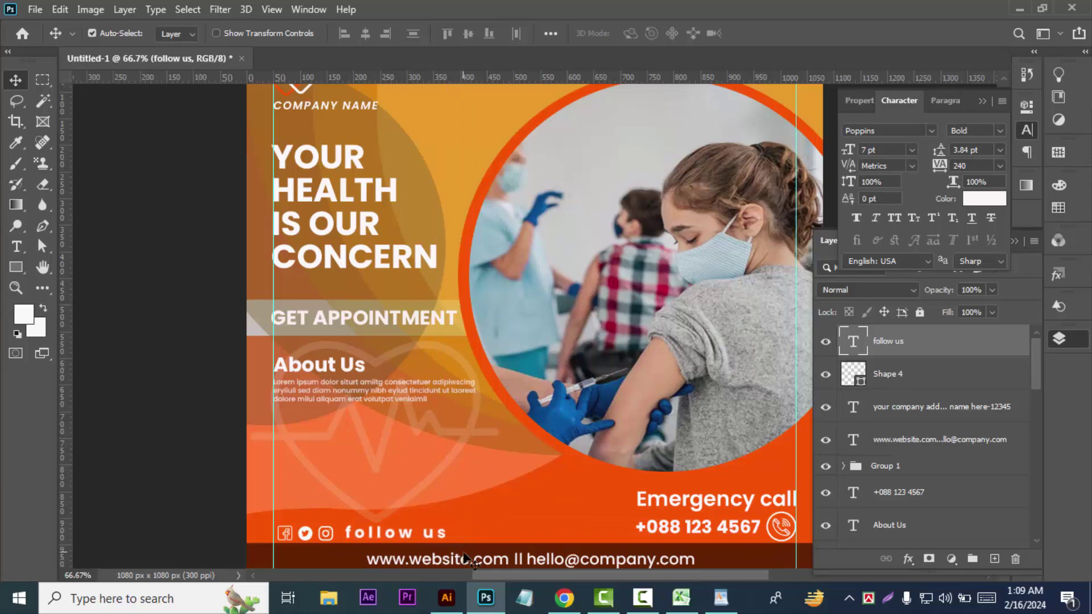
key("Left")
key("Left")
key("Left")
key("Down")
key("Down")
key("Down")
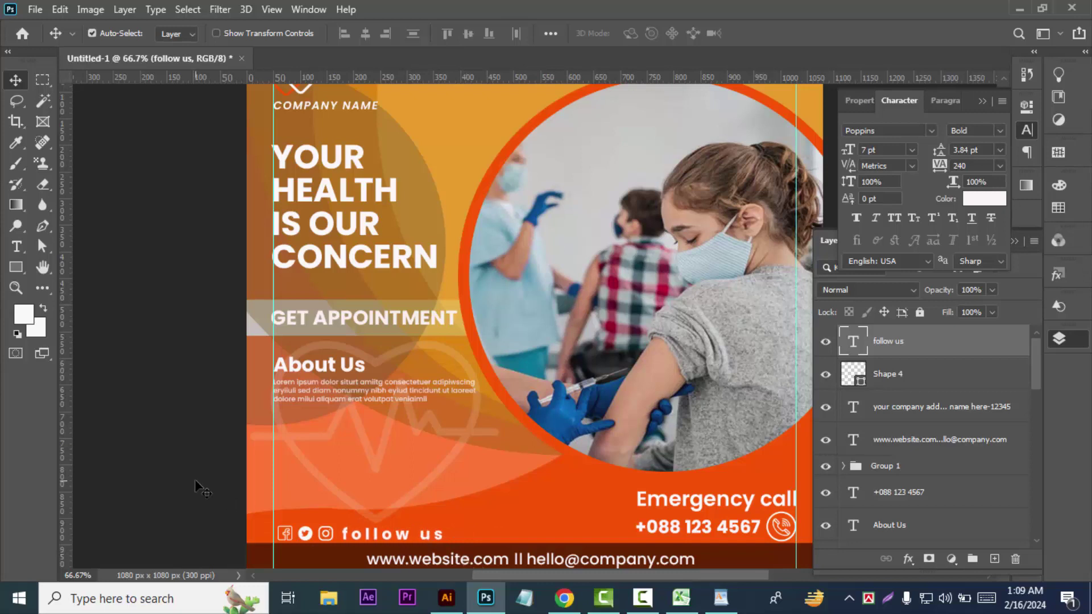
left_click(196, 487)
- Move 'follow us' above the social icons and enlarge it to 9 pt
key("ctrl+0")
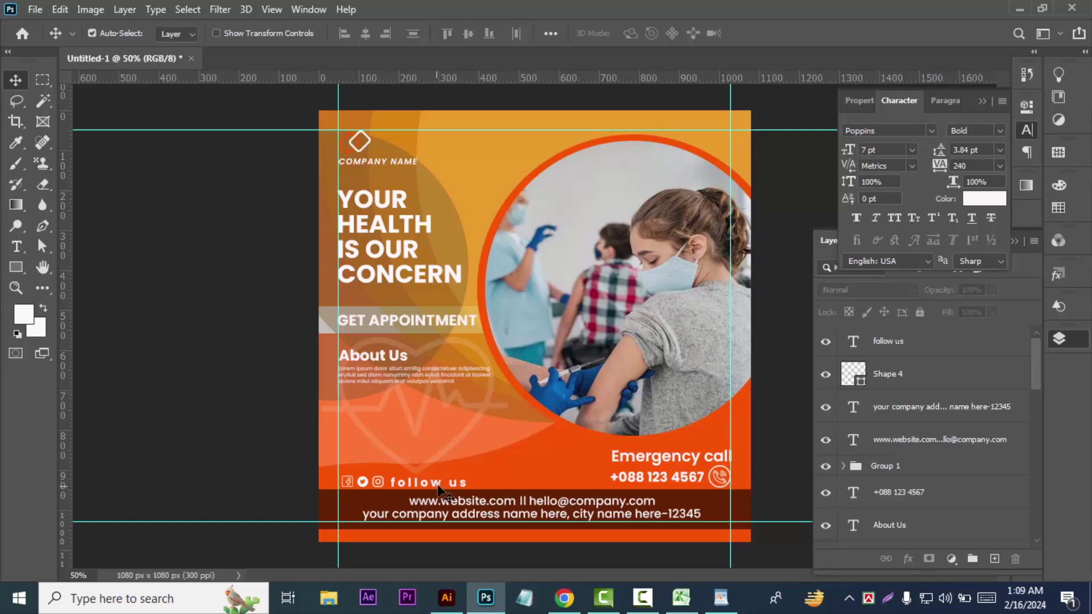
left_click_drag(428, 482, 383, 466)
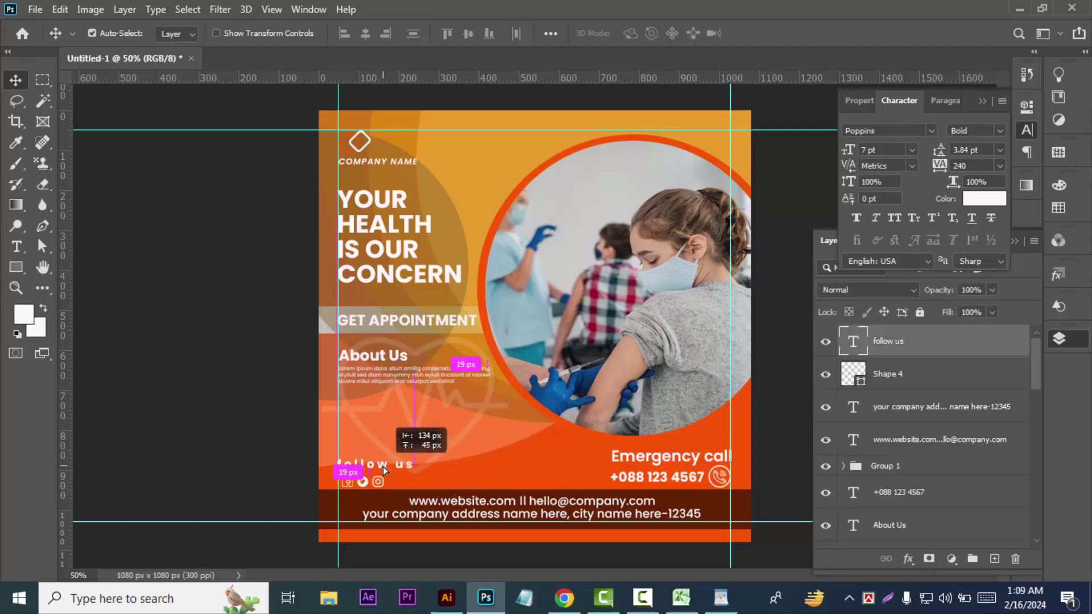
key("Down")
key("Down")
key("Down")
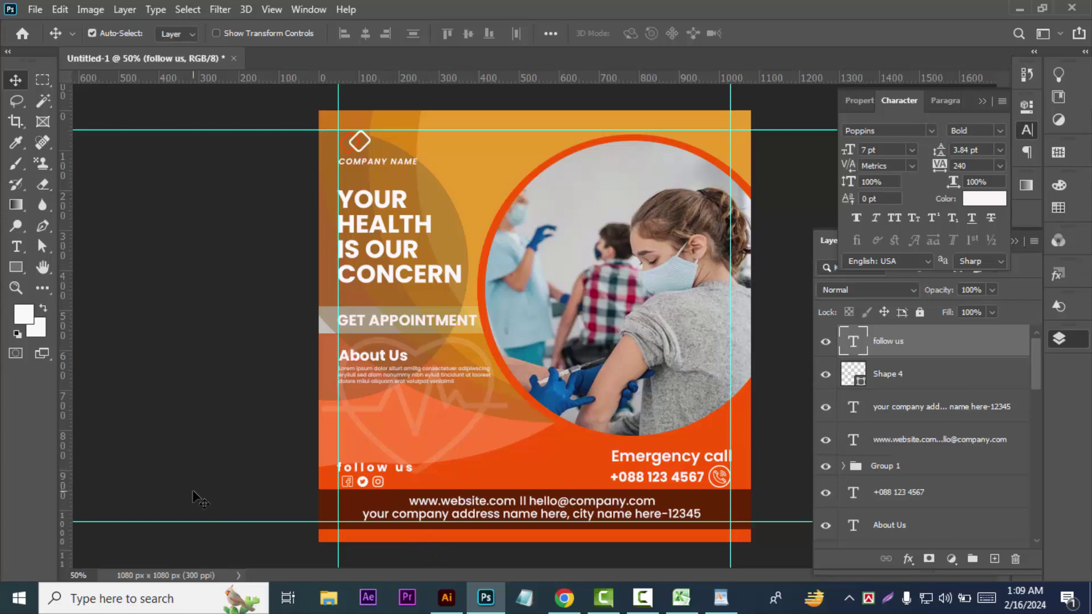
key("ctrl+minus")
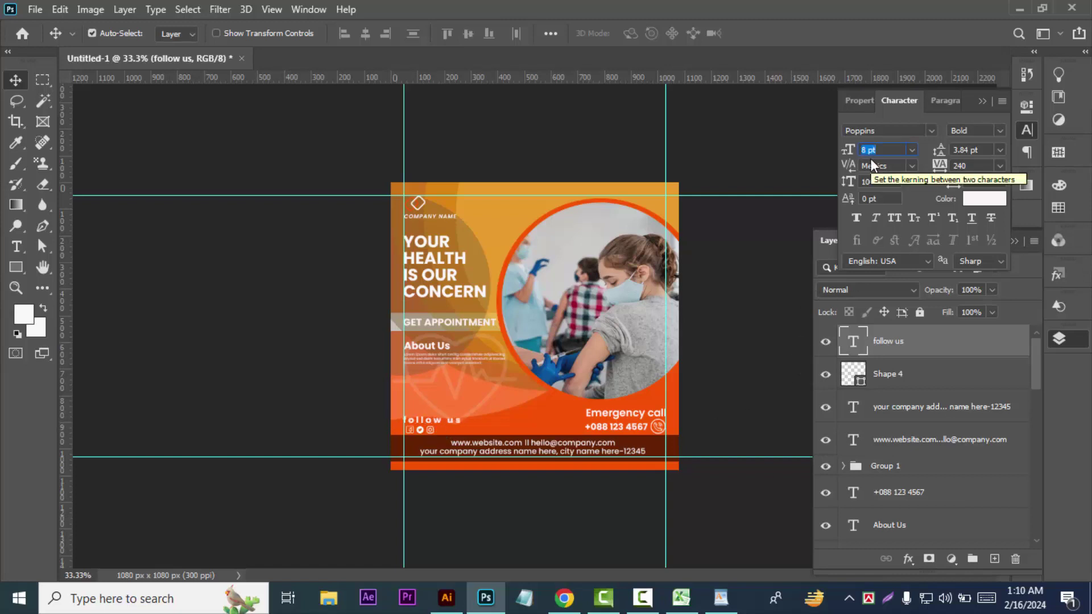
key("Up")
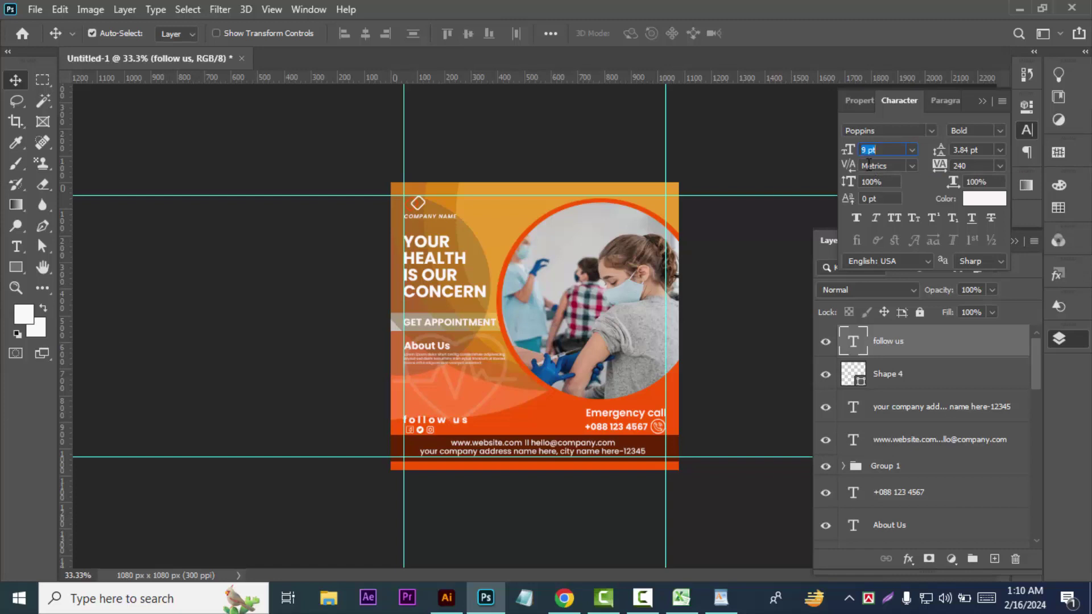
key("ctrl")
left_click(748, 307)
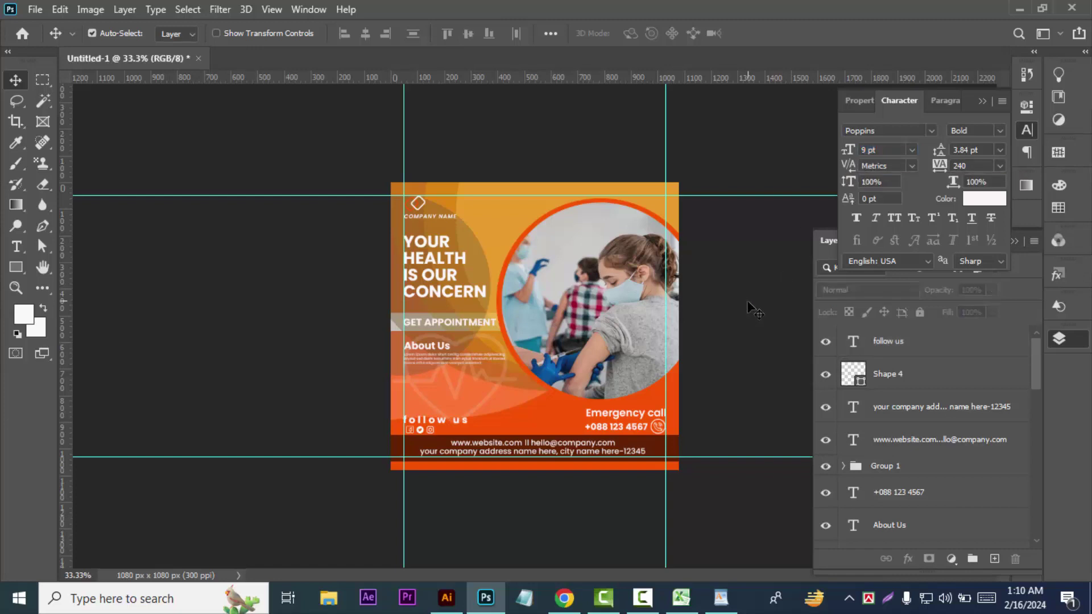
left_click(16, 142)
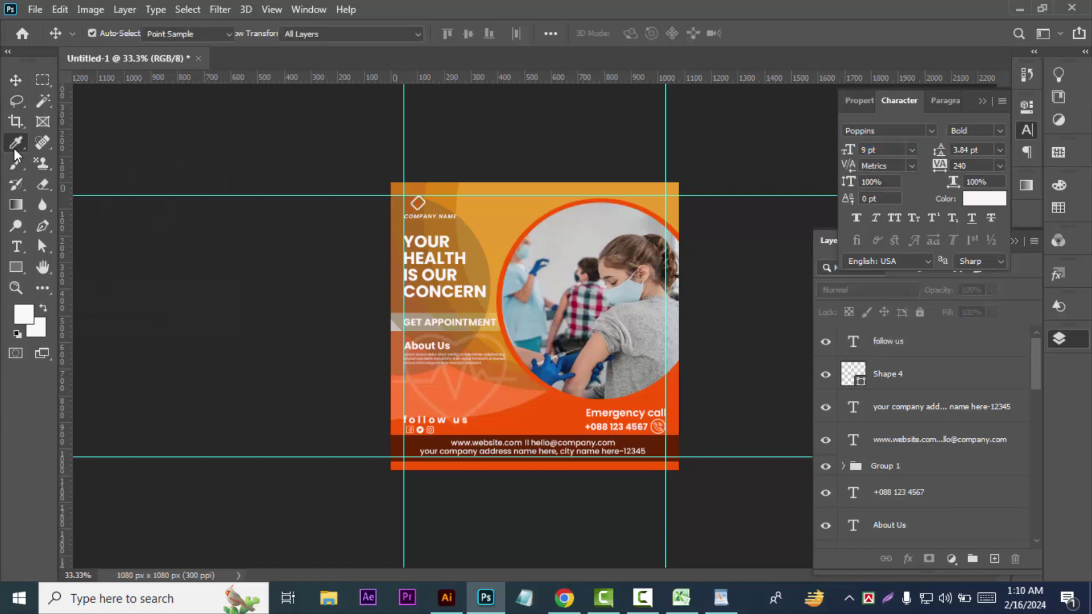
left_click(16, 81)
- Enlarge the Shape 4 social icons to about 113% and nudge them beneath the label
key("ctrl+plus")
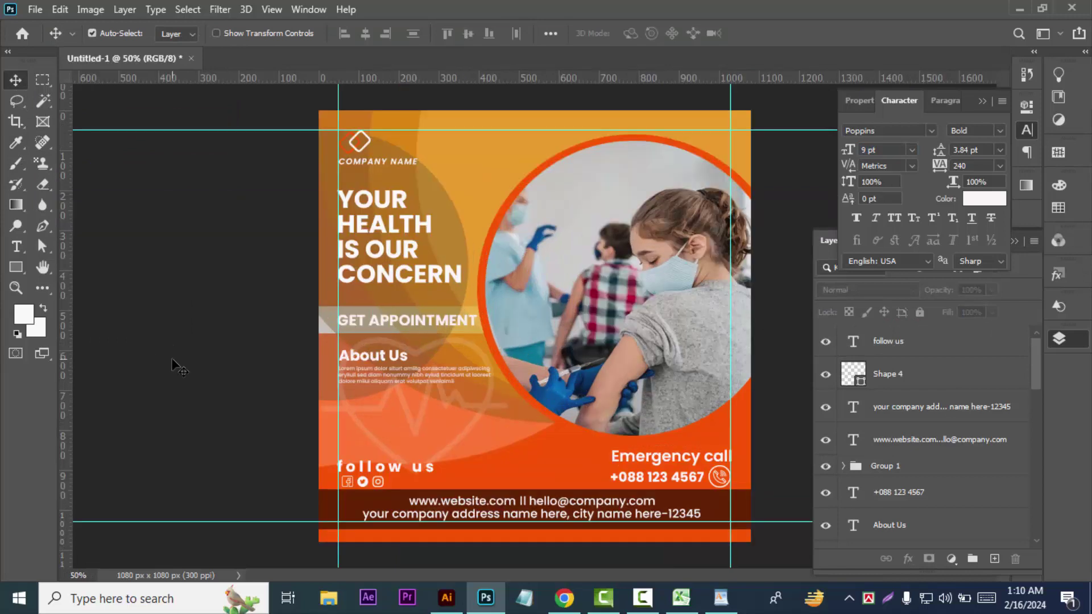
left_click(942, 353)
left_click(932, 378)
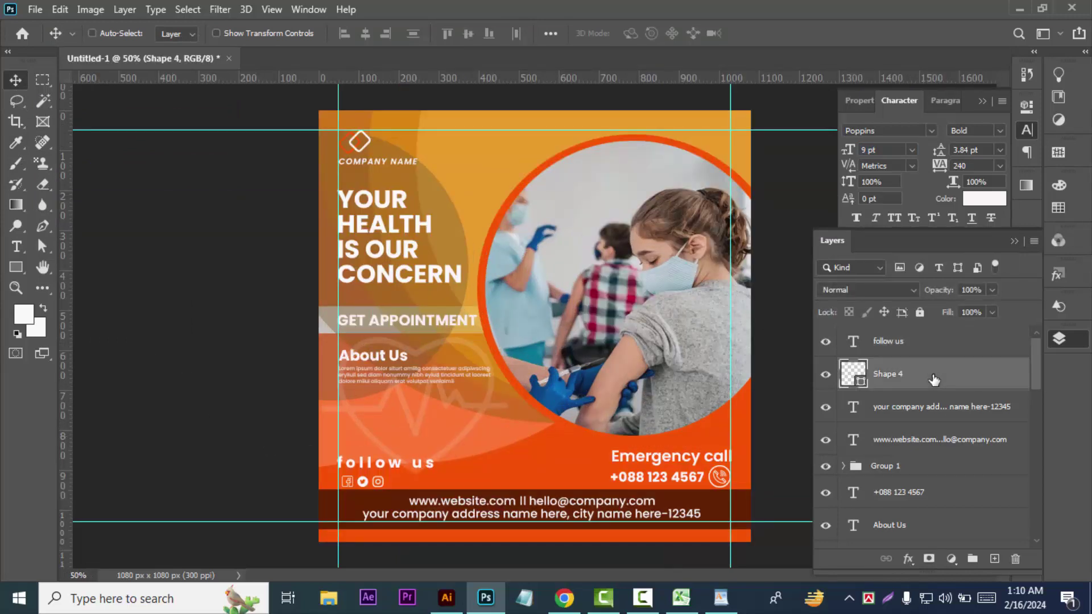
key("ctrl+t")
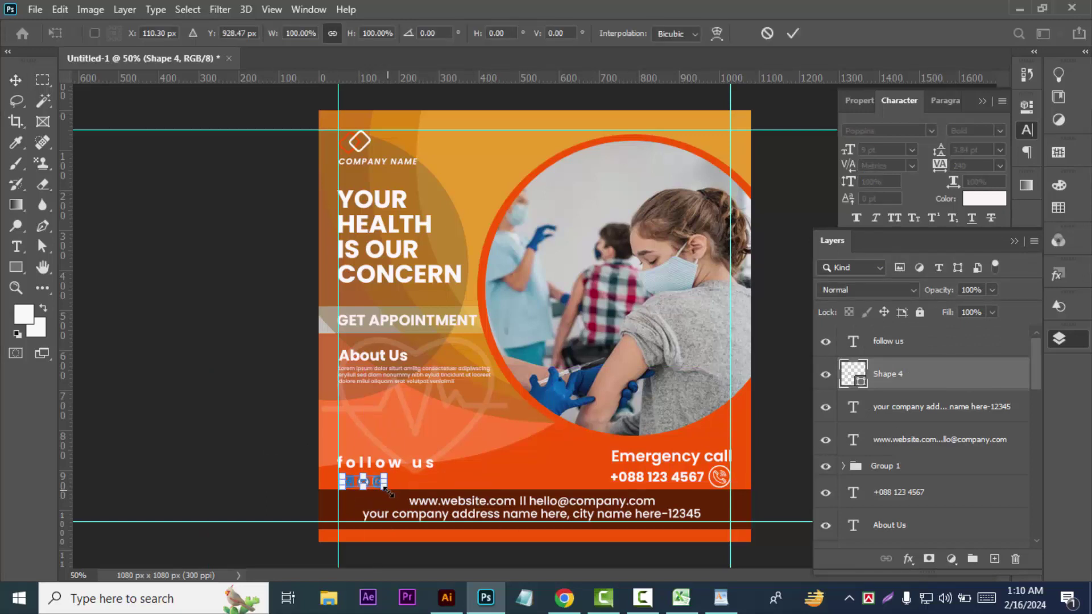
left_click_drag(389, 493, 393, 494)
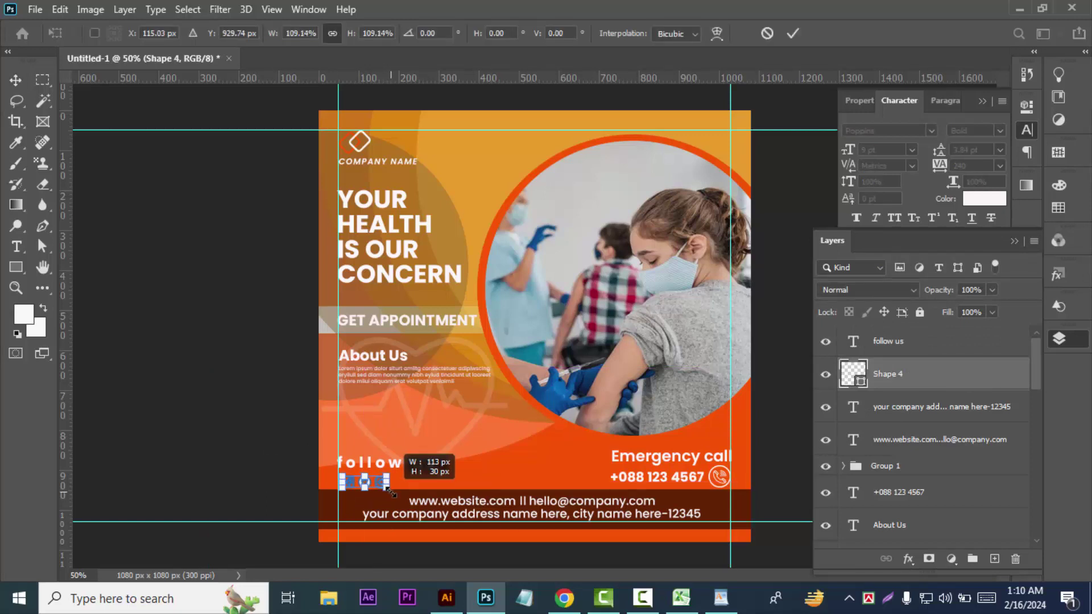
left_click(16, 81)
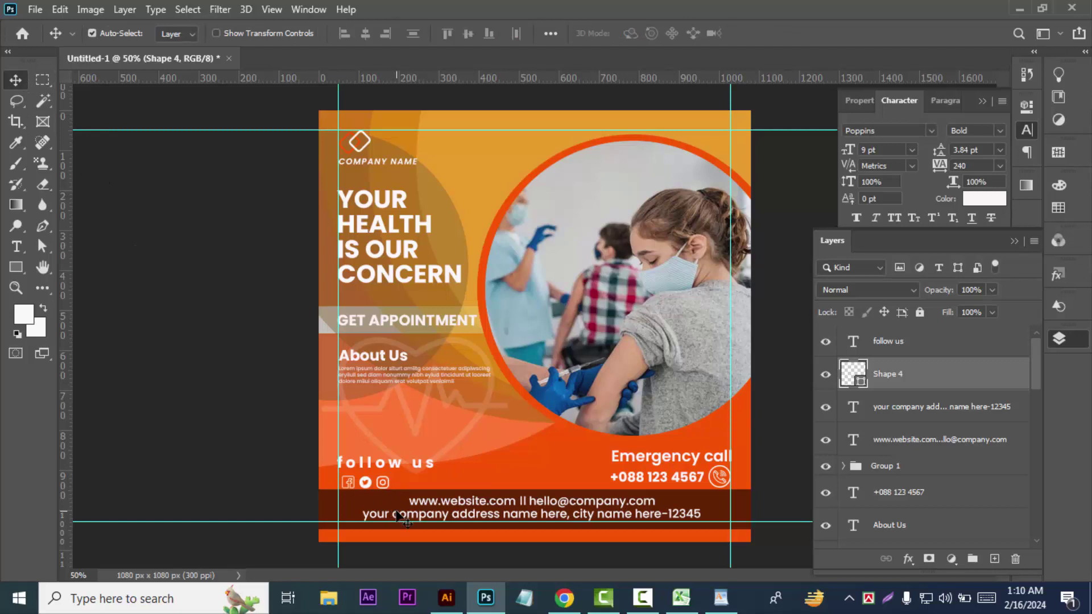
key("Left")
key("Left")
key("Left")
key("Up")
key("Up")
left_click(939, 348)
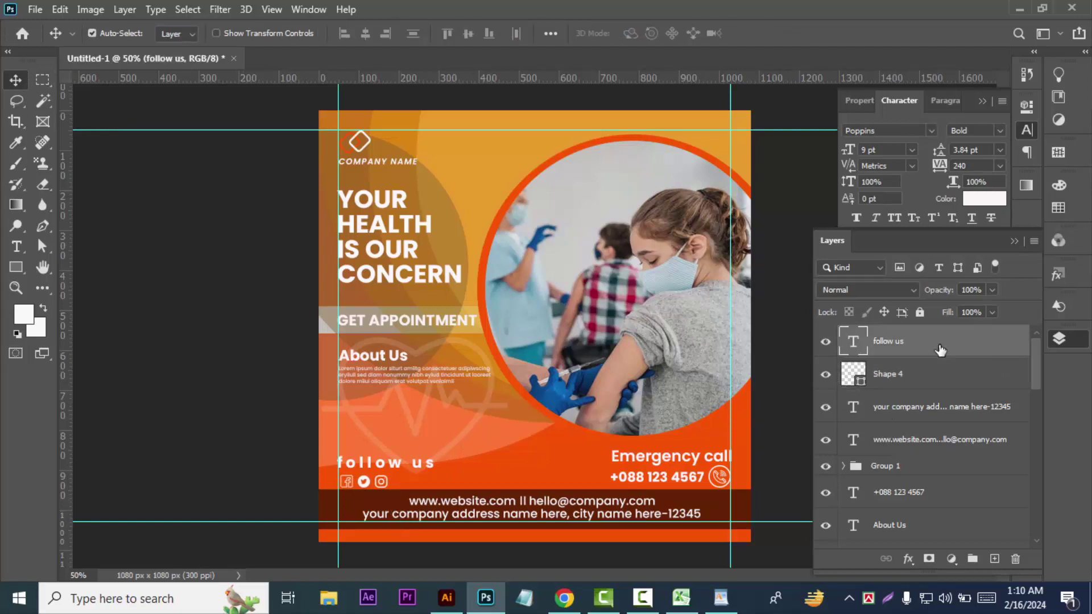
left_click(181, 452)
key("ctrl+minus")
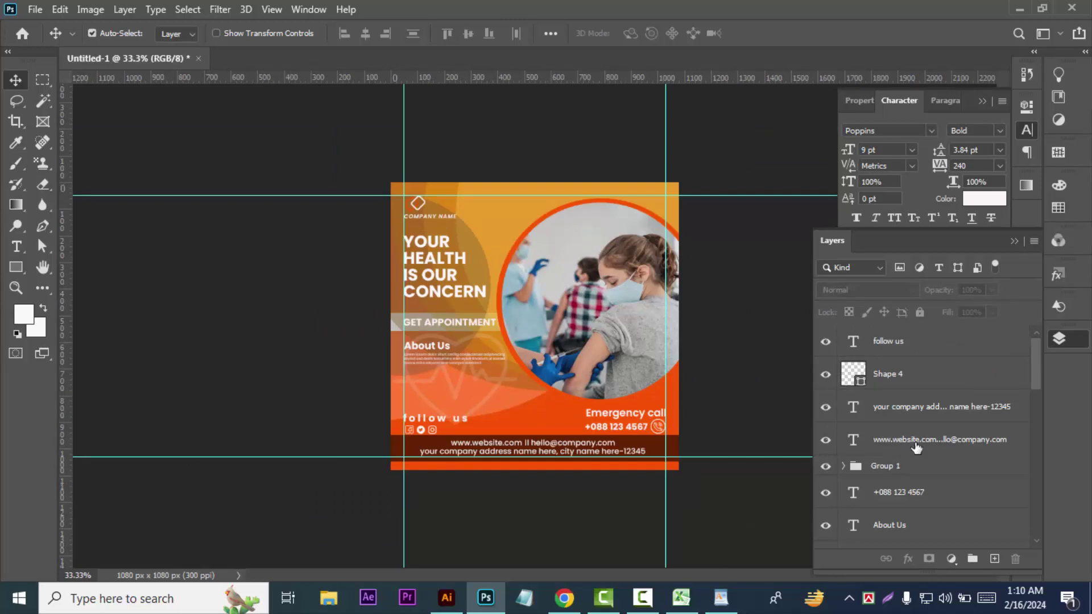
- Hide the Logo group on the canvas
scroll(917, 450, "down", 1)
scroll(917, 449, "down", 3)
left_click(825, 453)
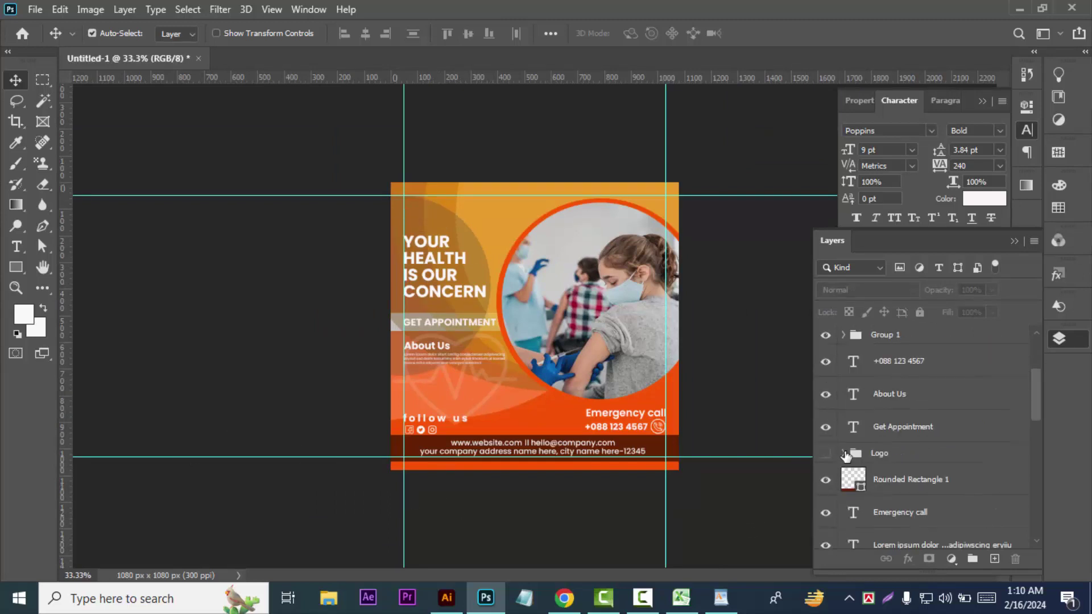
scroll(892, 421, "up", 4)
- Select the follow-us, address, website, phone, About Us, appointment, emergency, Lorem ipsum and headline text layers
left_click(916, 349)
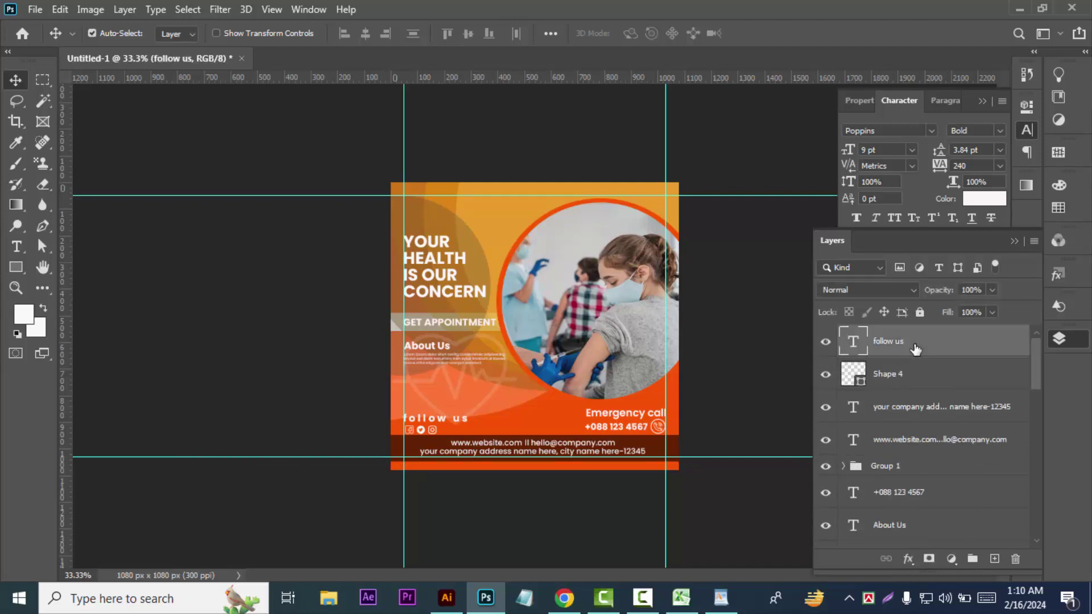
left_click(932, 406, "ctrl")
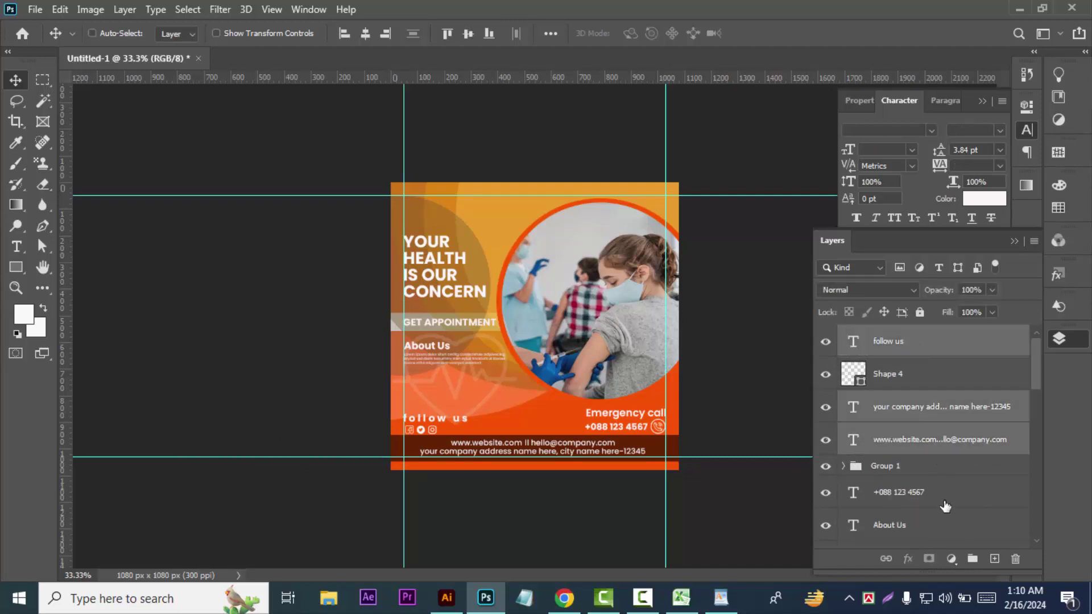
left_click(941, 441, "ctrl")
left_click(946, 495, "ctrl")
left_click(945, 526, "ctrl")
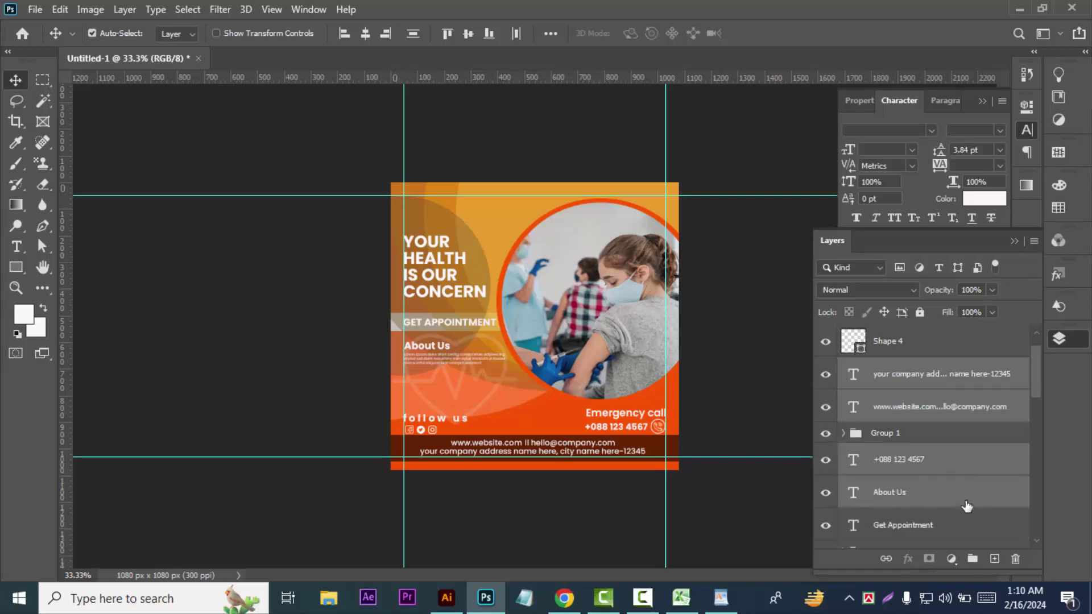
scroll(949, 512, "down", 2)
left_click(958, 501, "ctrl")
scroll(959, 505, "down", 2)
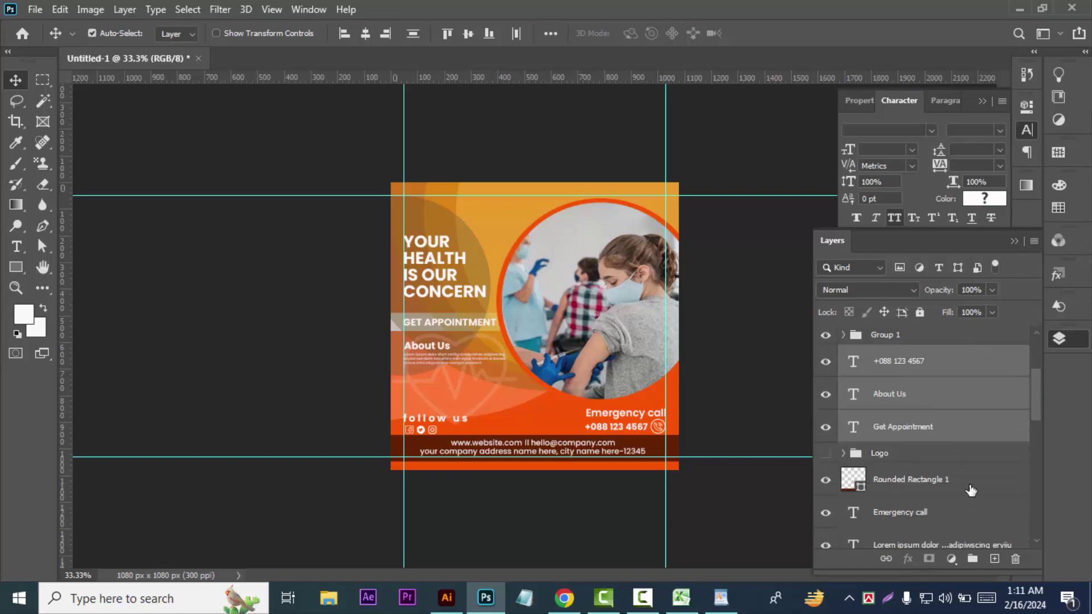
left_click(958, 514, "ctrl")
scroll(960, 506, "down", 2)
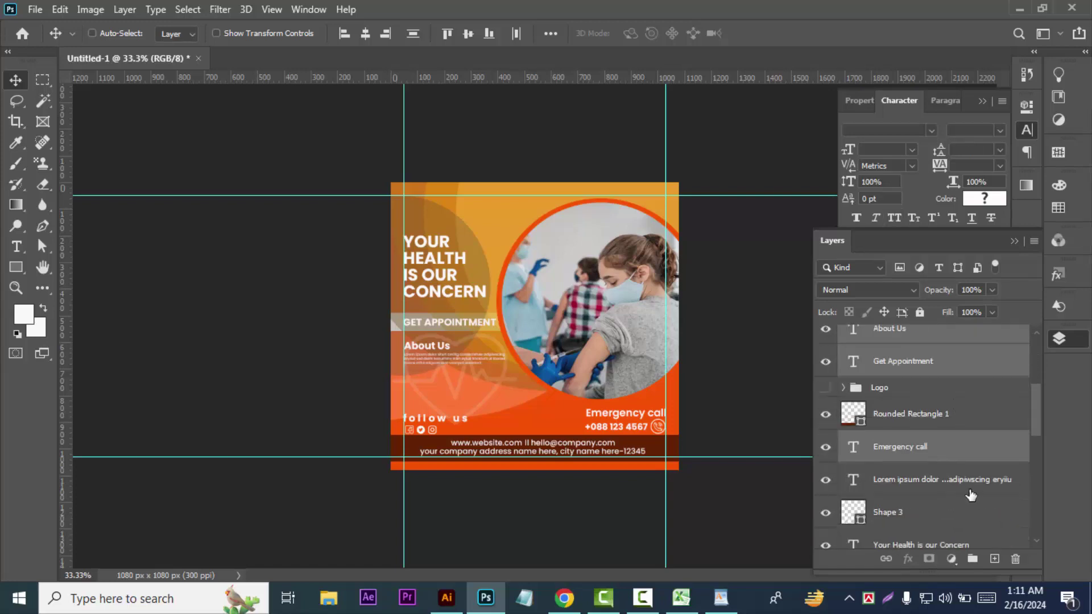
left_click(971, 494, "ctrl")
scroll(972, 494, "down", 2)
left_click(983, 492, "ctrl")
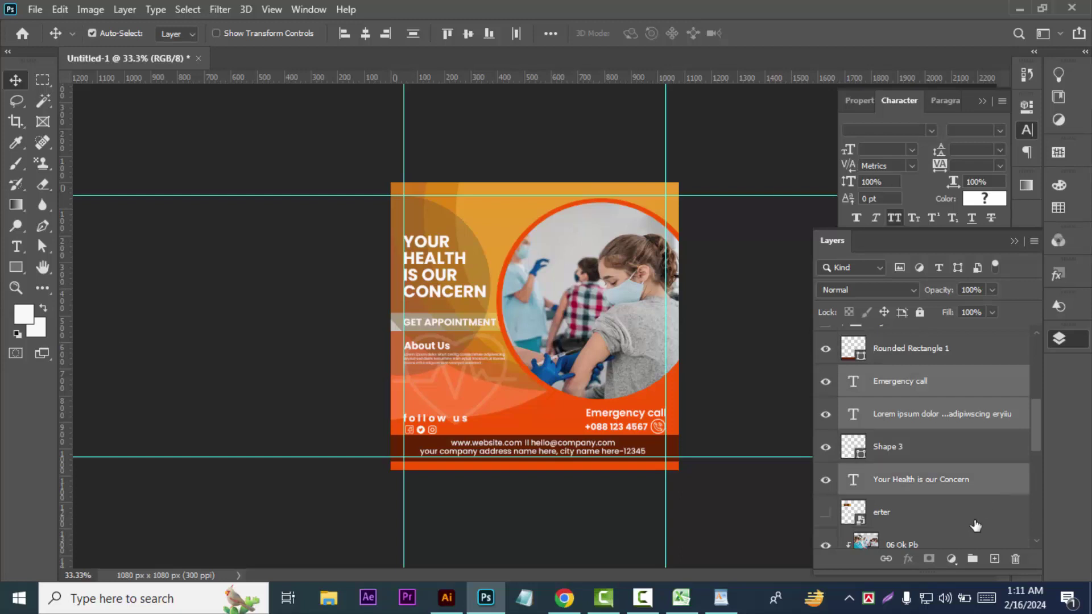
scroll(976, 526, "down", 1)
scroll(976, 526, "down", 3)
scroll(944, 517, "up", 3)
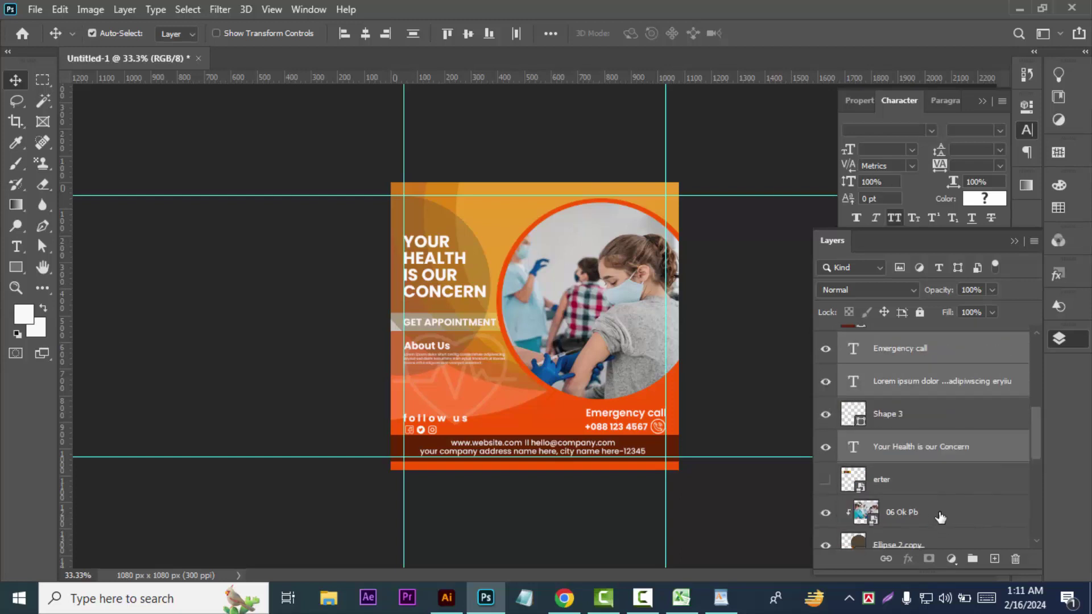
scroll(939, 514, "up", 3)
- Group the selected text layers, name the group Text, and hide it
key("ctrl+g")
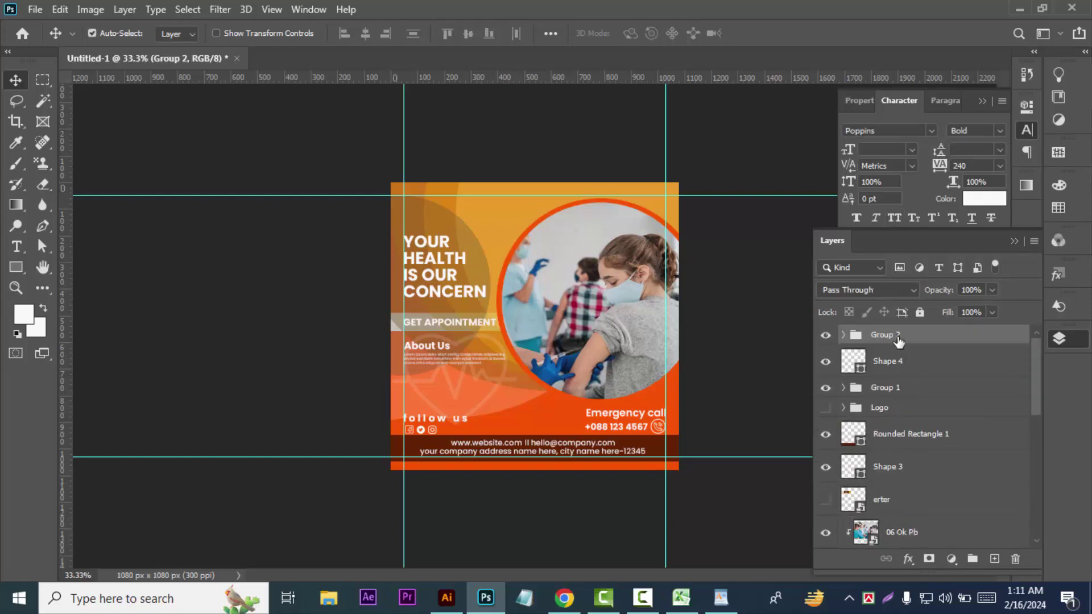
double_click(899, 335)
type("Text")
key("Return")
left_click(826, 335)
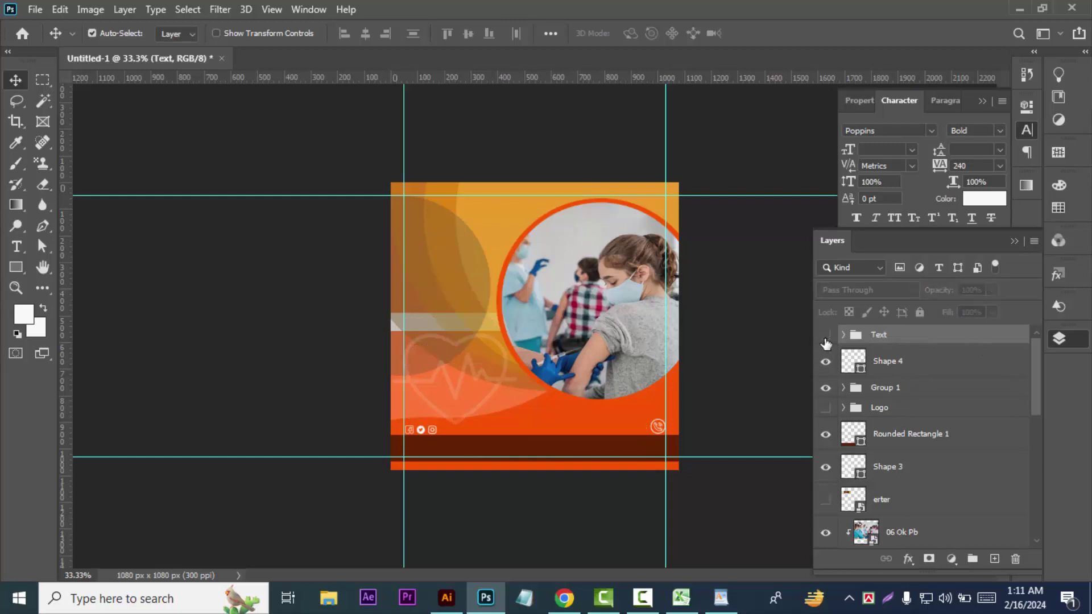
- Select Shape 4, Group 1, Rounded Rectangle 1, Shape 3, 06 Ok Pb, ellipses, Shape 1 and Rectangle 2
left_click(955, 361)
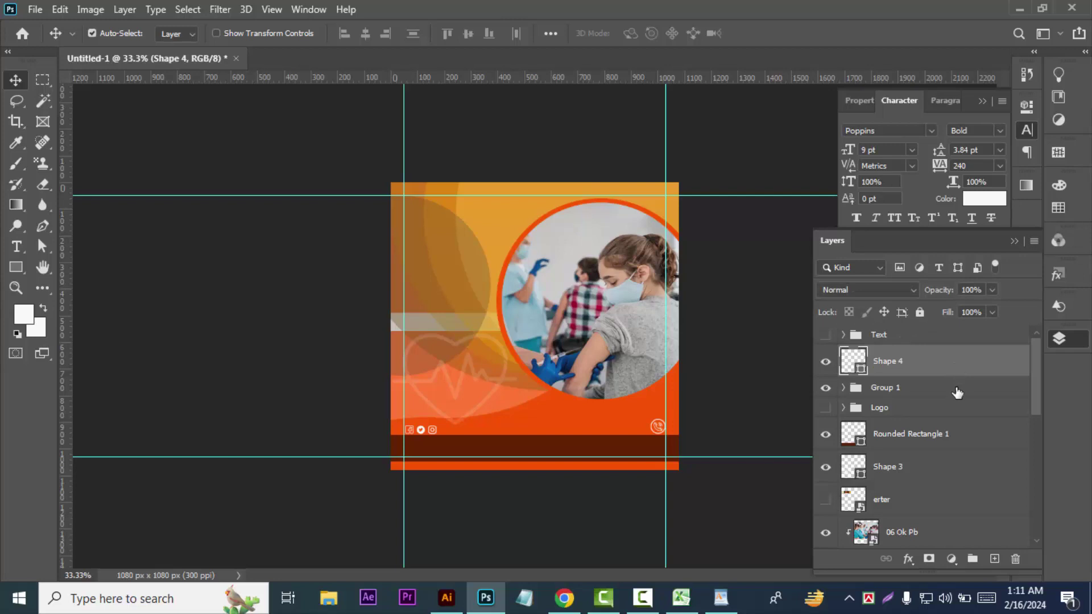
left_click(956, 393, "ctrl")
left_click(979, 441, "ctrl")
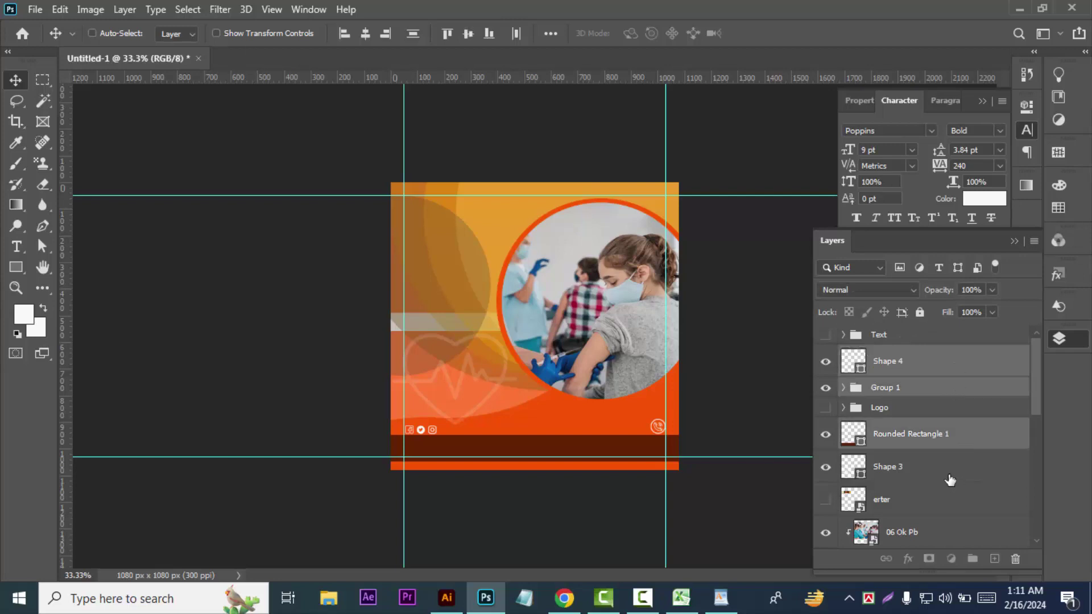
left_click(950, 475, "ctrl")
scroll(958, 498, "down", 1)
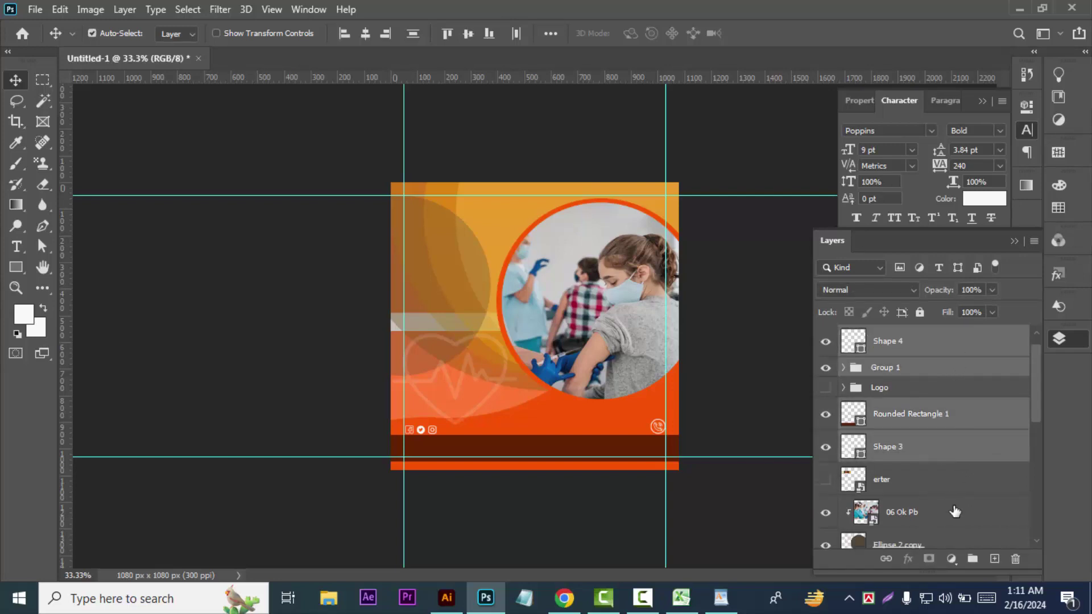
left_click(970, 511, "ctrl")
scroll(970, 509, "down", 1)
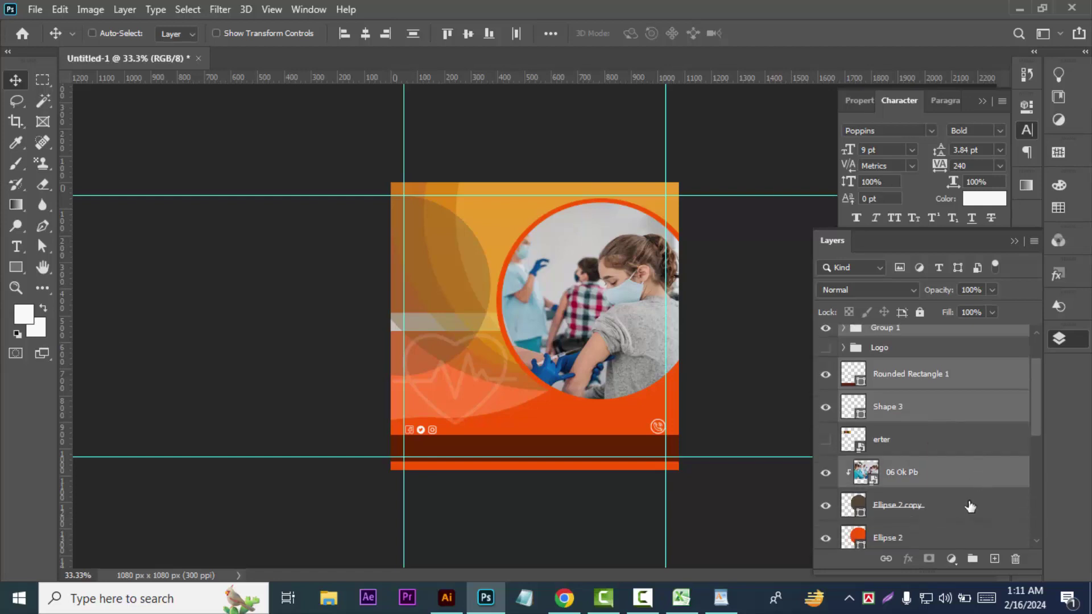
left_click(970, 506, "ctrl")
scroll(973, 503, "down", 1)
scroll(975, 499, "down", 1)
scroll(967, 484, "down", 1)
left_click(960, 465, "ctrl")
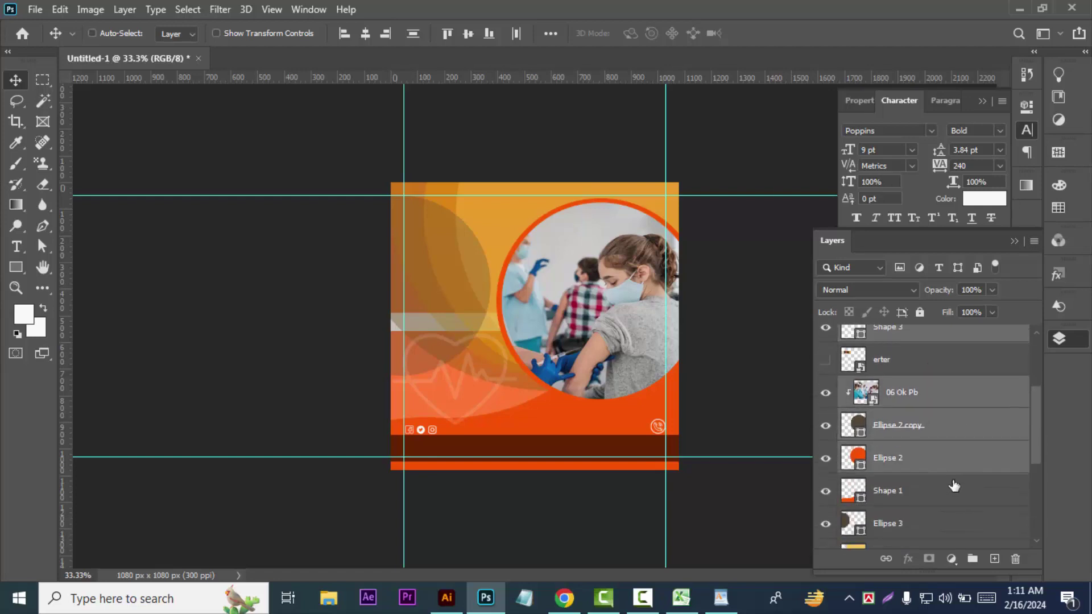
left_click(947, 490, "ctrl")
left_click(943, 523, "ctrl")
scroll(960, 514, "down", 2)
left_click(960, 509, "ctrl")
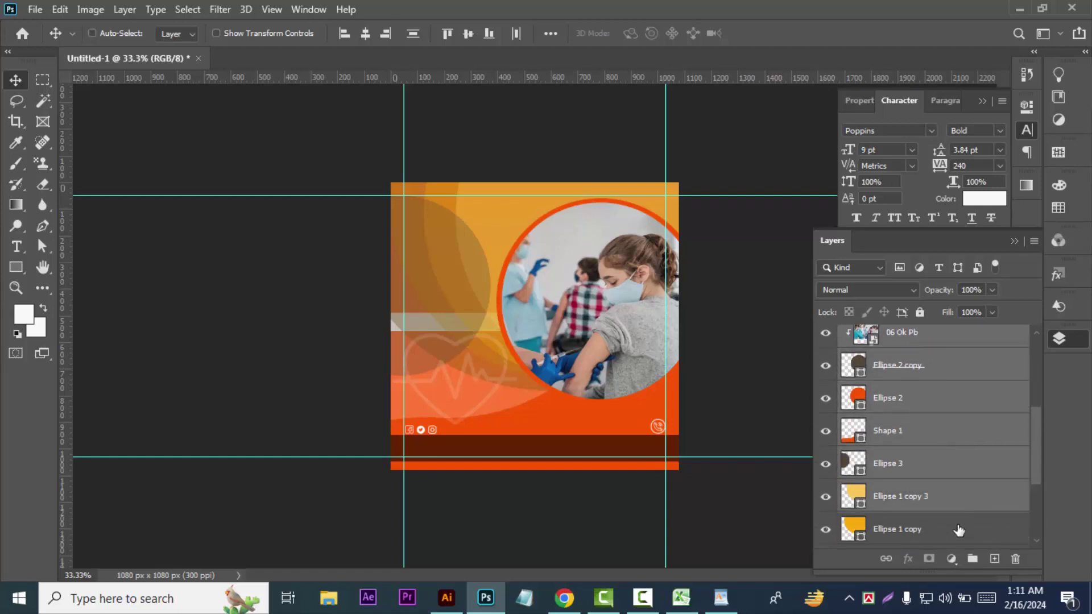
left_click(959, 530, "ctrl")
scroll(961, 526, "down", 2)
left_click(958, 503, "ctrl")
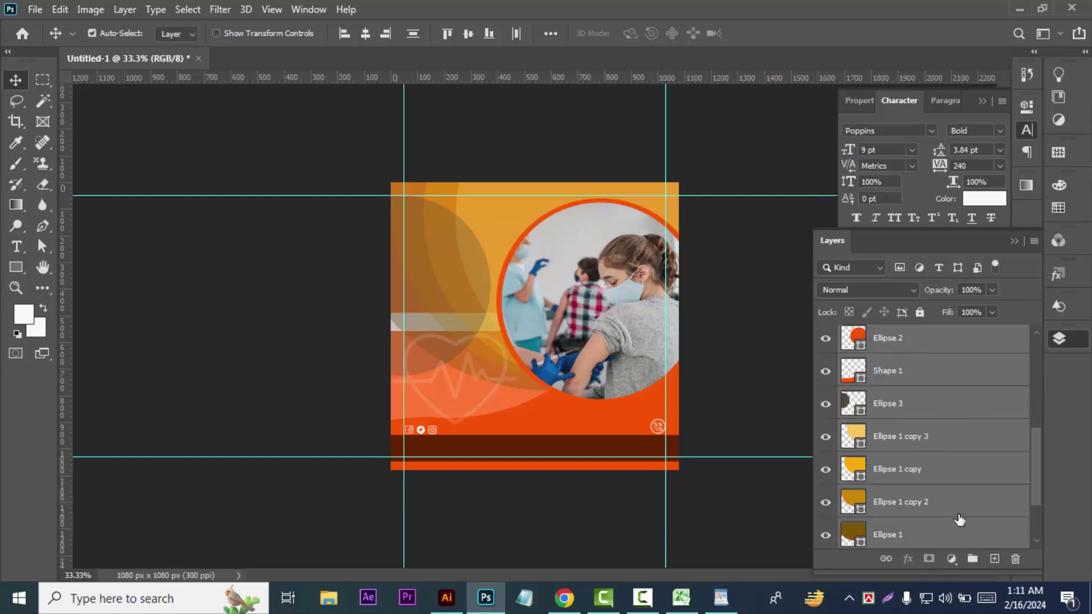
scroll(961, 519, "down", 3)
left_click(952, 491, "ctrl")
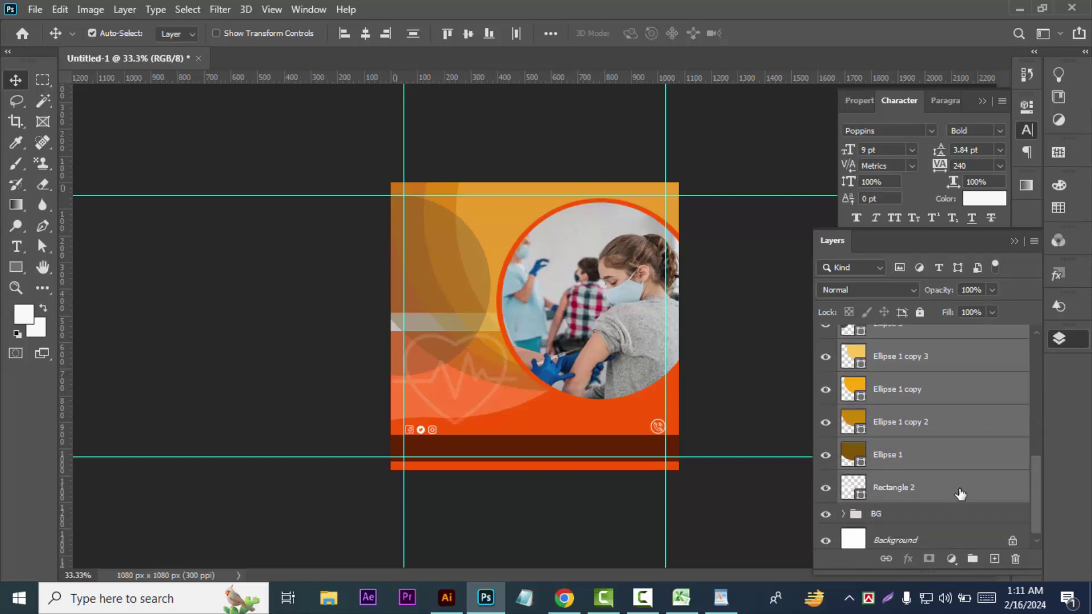
- Group the selected layers and name the group Shape
key("ctrl+g")
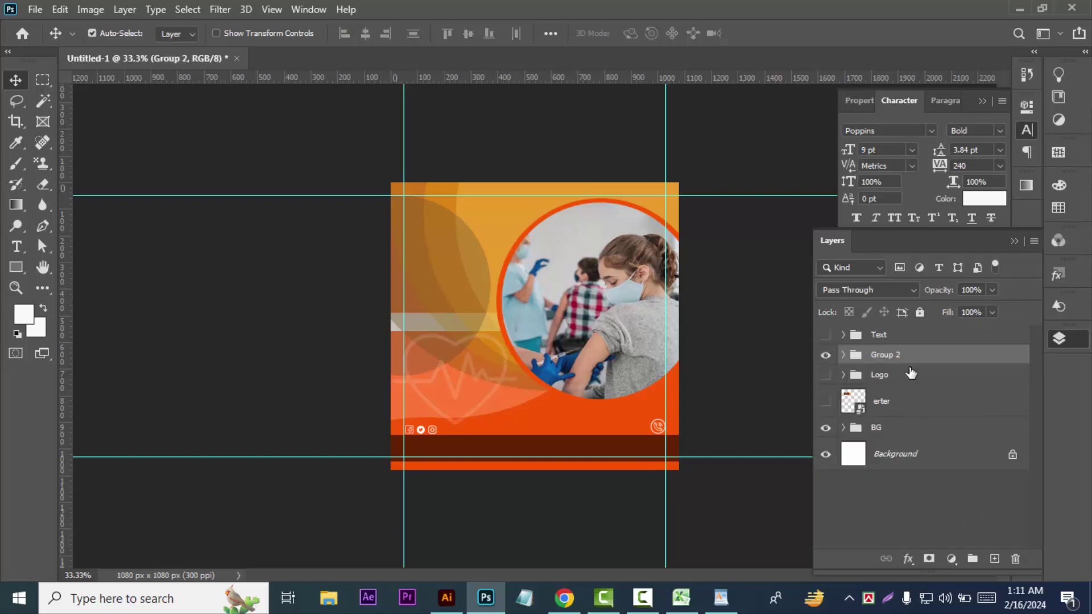
double_click(884, 354)
type("Shap")
type("e")
key("Return")
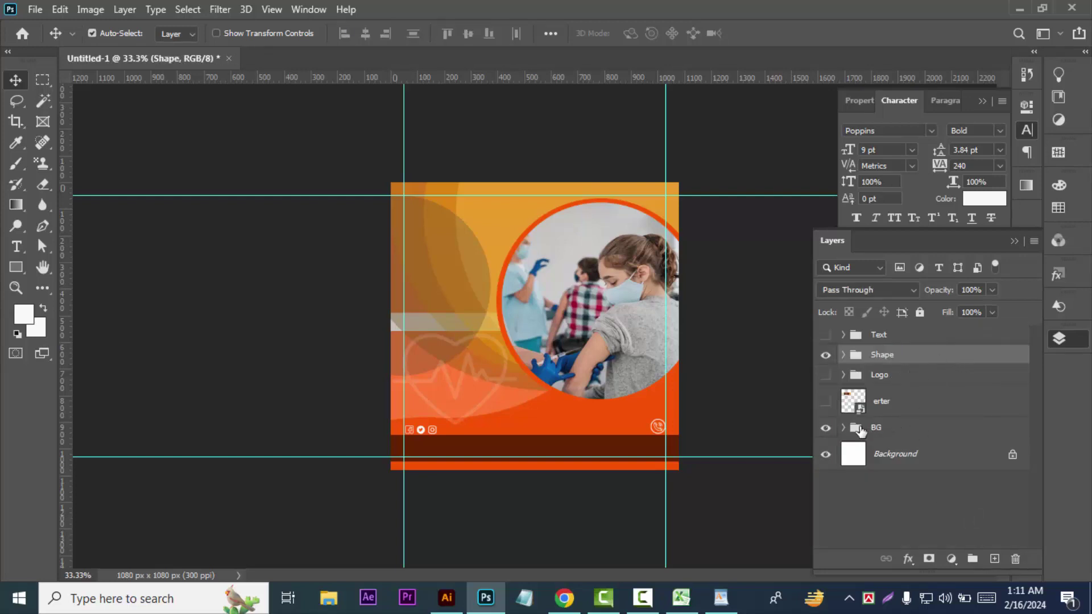
- Delete the Background layer and the erter layer
left_click(1013, 455)
left_click(1015, 559)
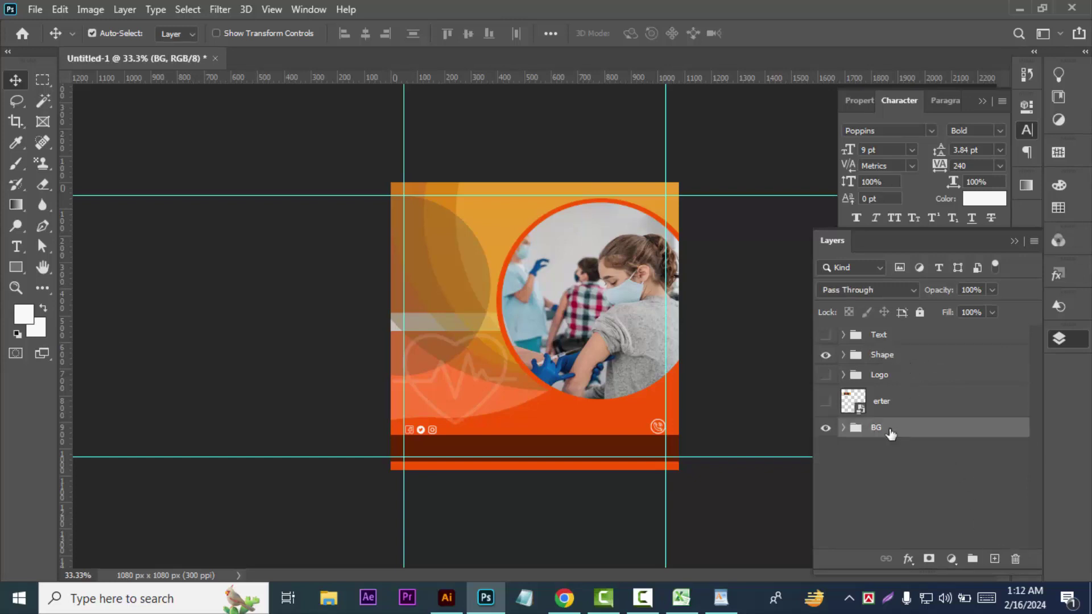
left_click(825, 407)
left_click(909, 410)
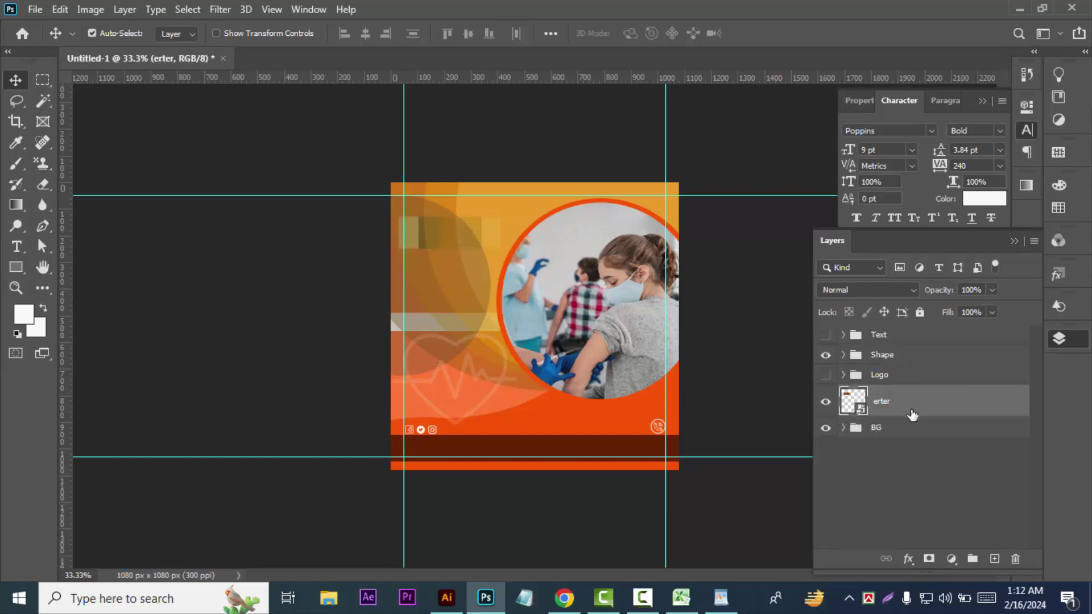
key("Delete")
- Move the BG group to the bottom of the Shape group
mouse_move(897, 395)
left_mouse_down()
mouse_move(893, 357)
mouse_move(917, 569)
mouse_move(919, 559)
left_mouse_up()
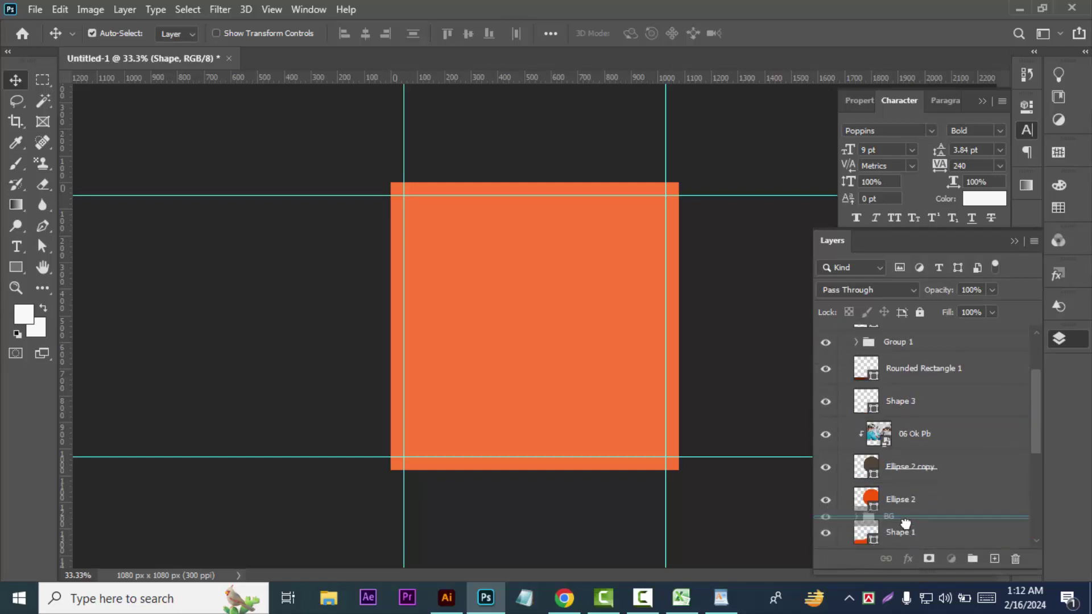
left_click_drag(917, 562, 907, 520)
scroll(942, 523, "down", 2)
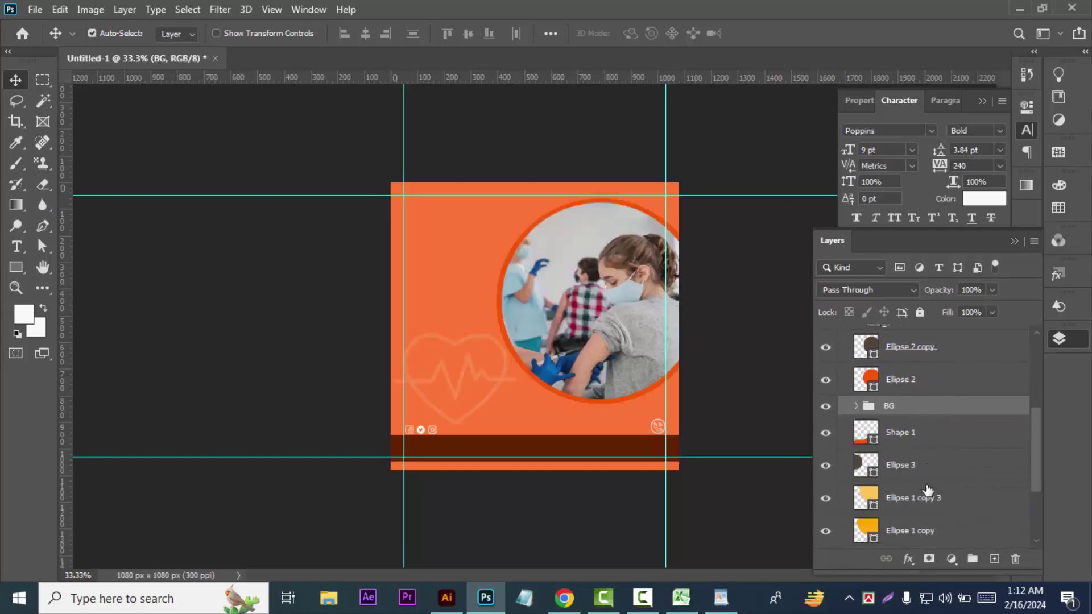
left_click_drag(913, 392, 941, 501)
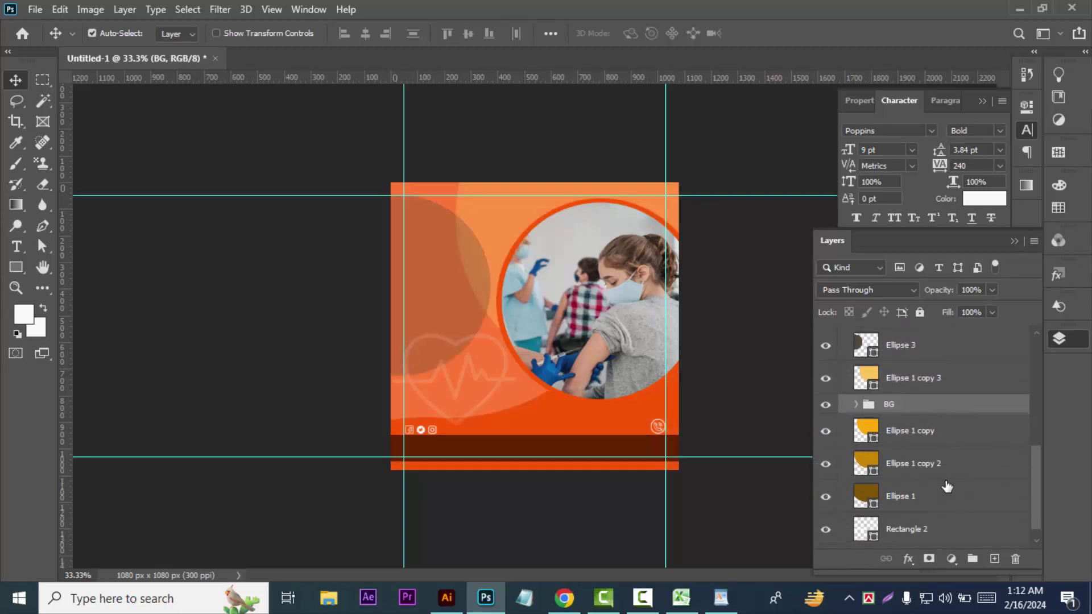
mouse_move(938, 409)
left_mouse_down()
mouse_move(968, 506)
mouse_move(957, 520)
left_mouse_up()
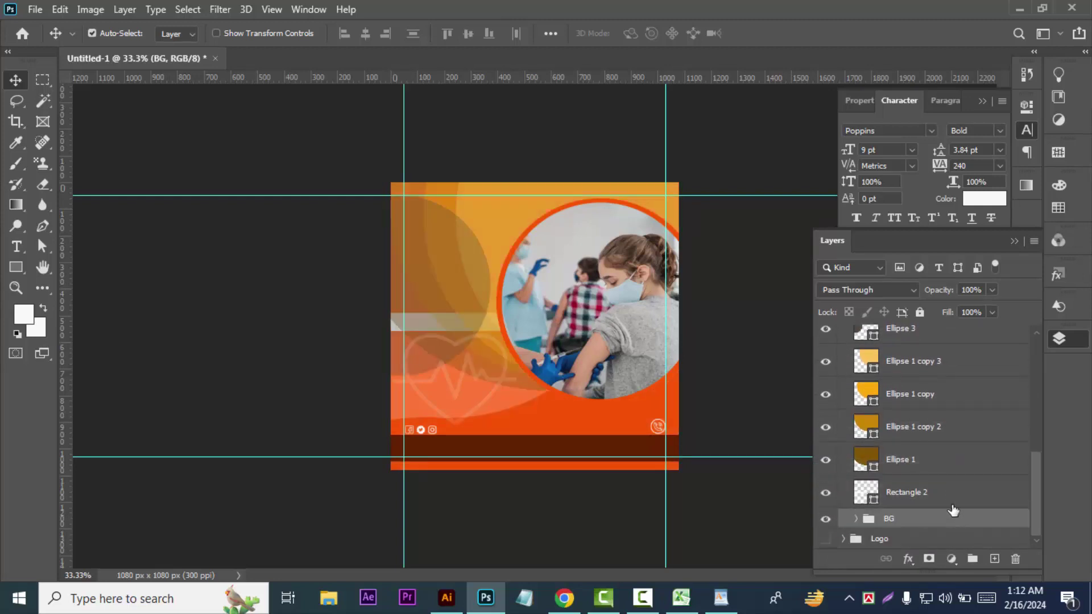
- Group Ellipse 1 and its three copies into a nested subgroup named Shape
left_click(947, 463)
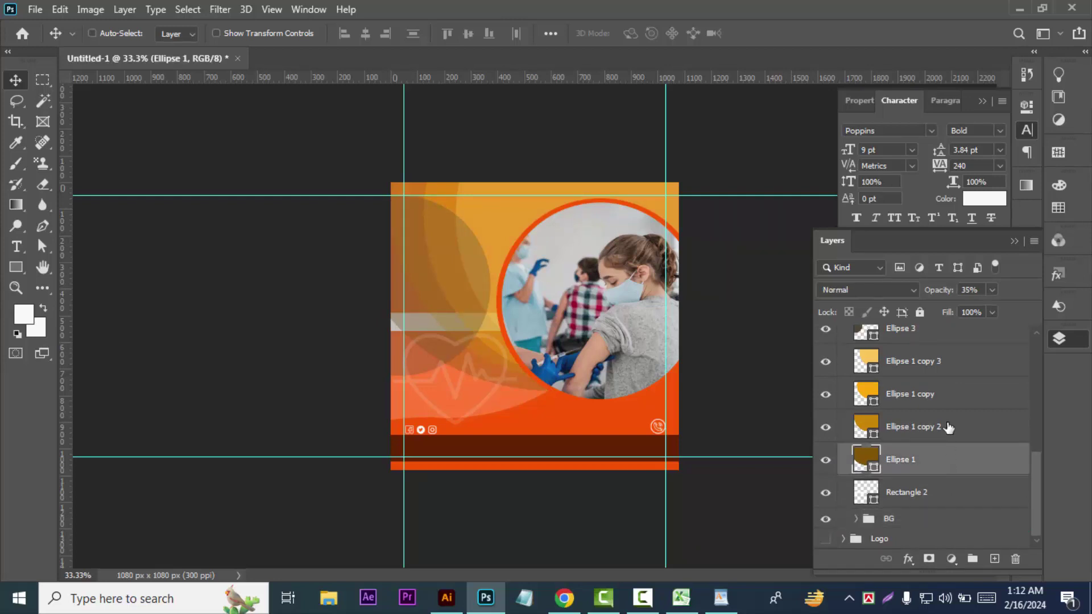
left_click(948, 428, "shift")
left_click(948, 397, "shift")
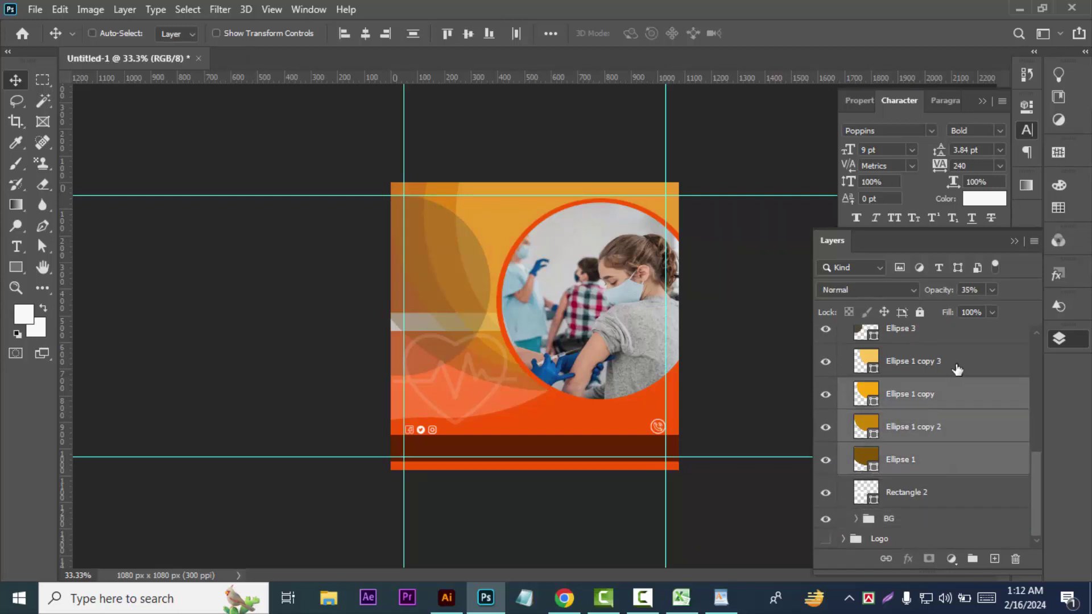
left_click(958, 367, "shift")
key("ctrl+g")
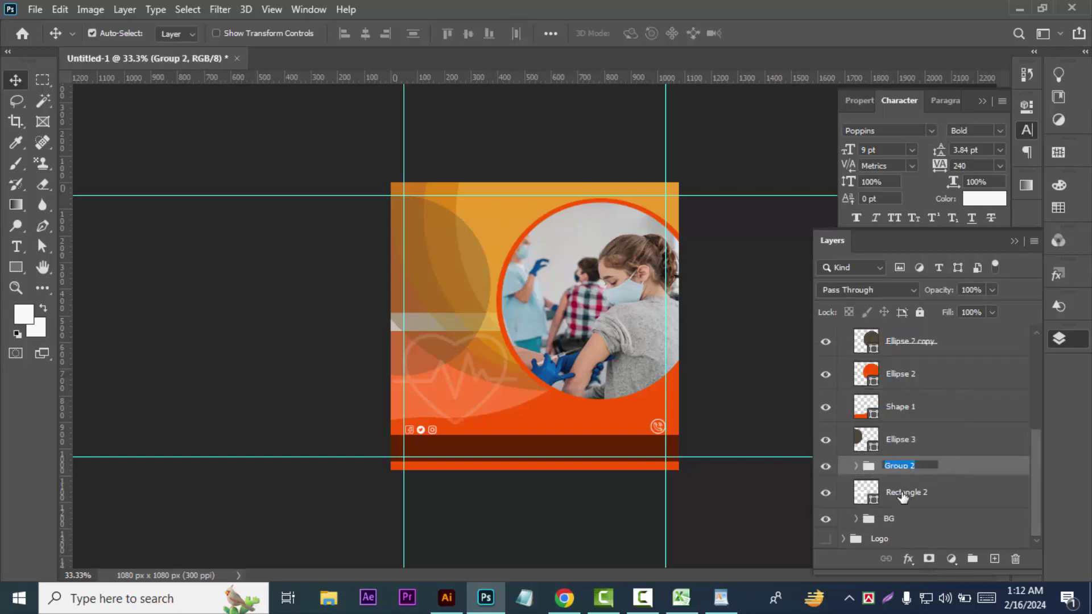
type("Shape")
key("Return")
- Expand and collapse Group 1 to check its contents
scroll(895, 455, "up", 2)
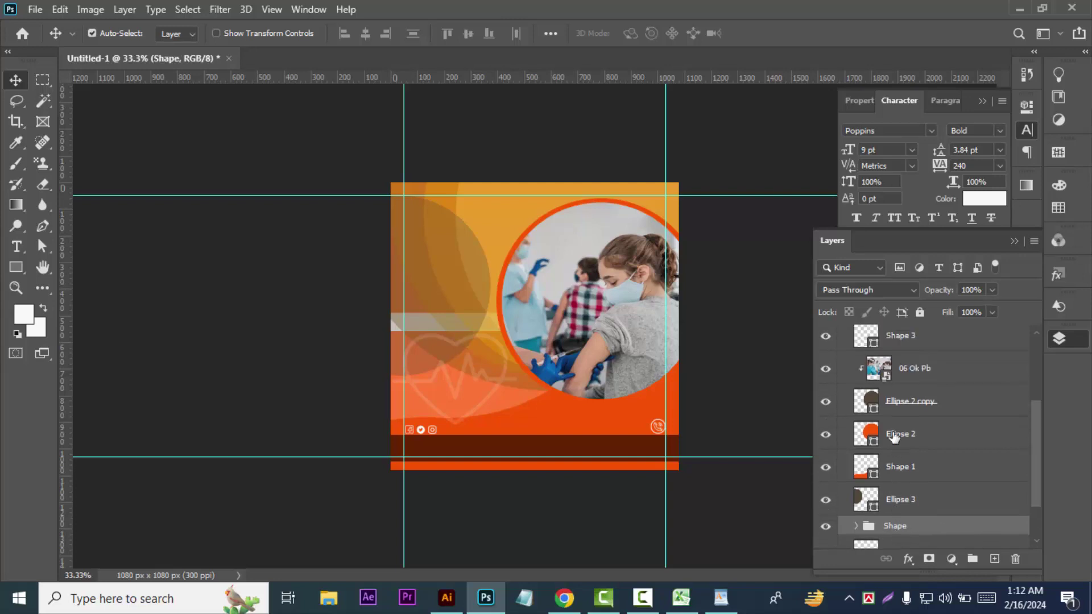
scroll(855, 393, "up", 2)
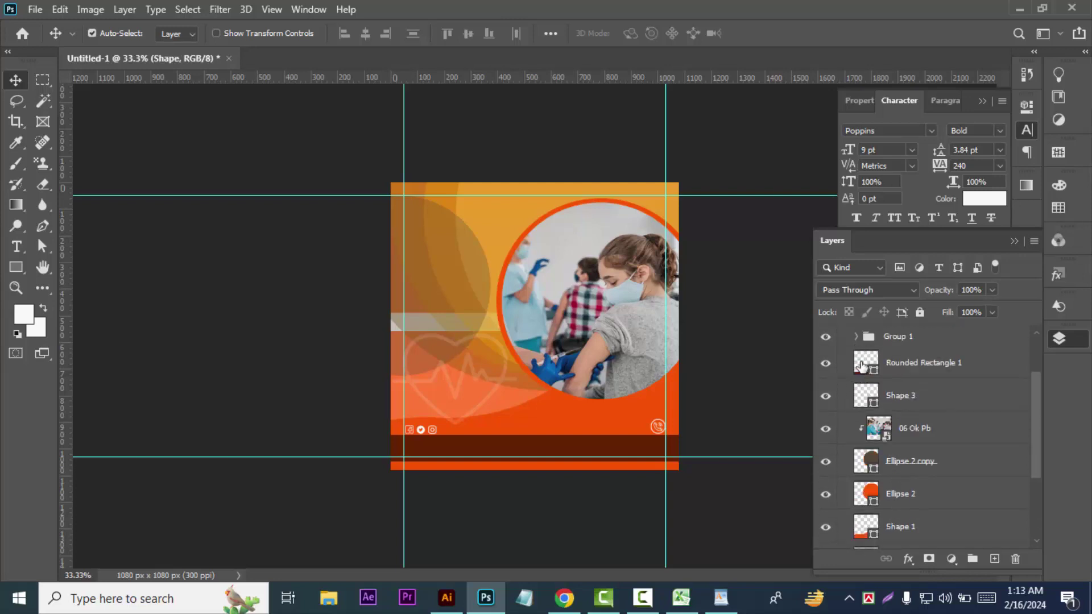
left_click(857, 336)
left_click(857, 337)
scroll(915, 471, "up", 2)
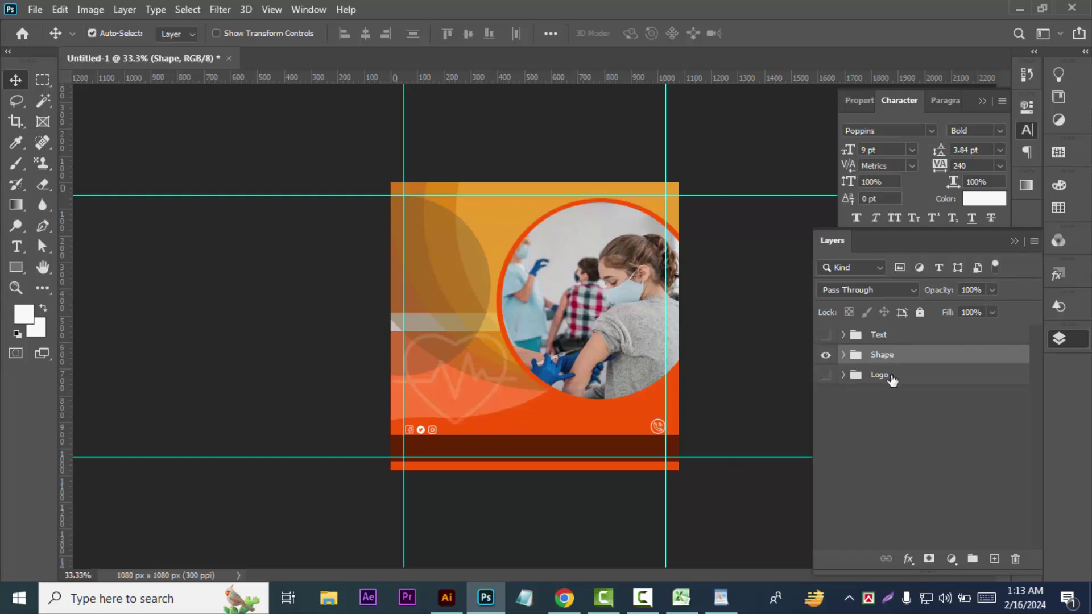
- Make Logo and Text visible, nest Logo inside the Text group, and zoom to 50%
left_click_drag(892, 380, 881, 348)
left_click(825, 354)
left_click(825, 334)
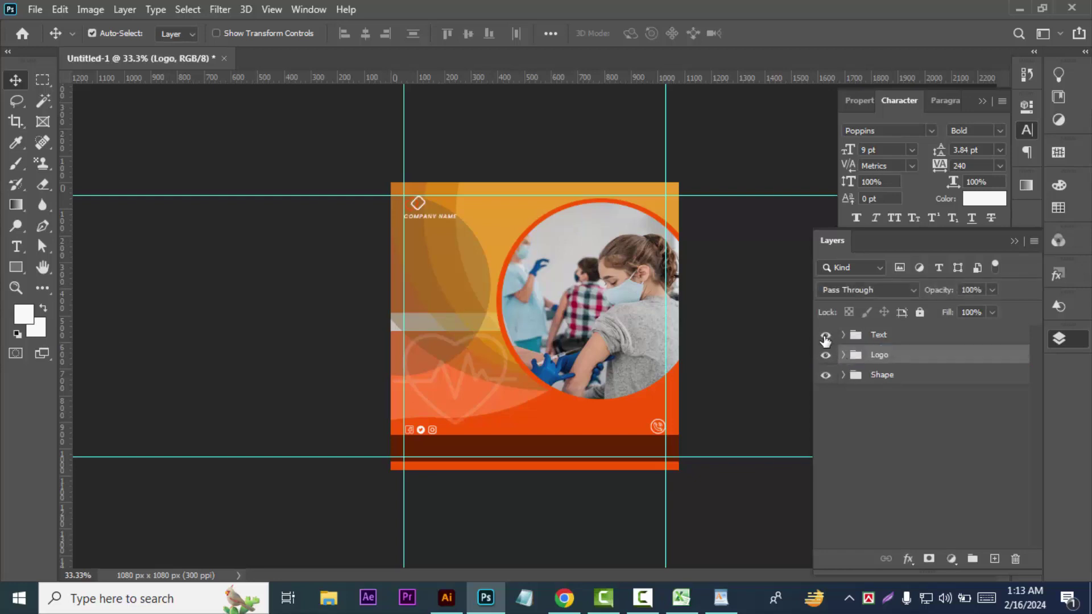
left_click_drag(868, 356, 887, 335)
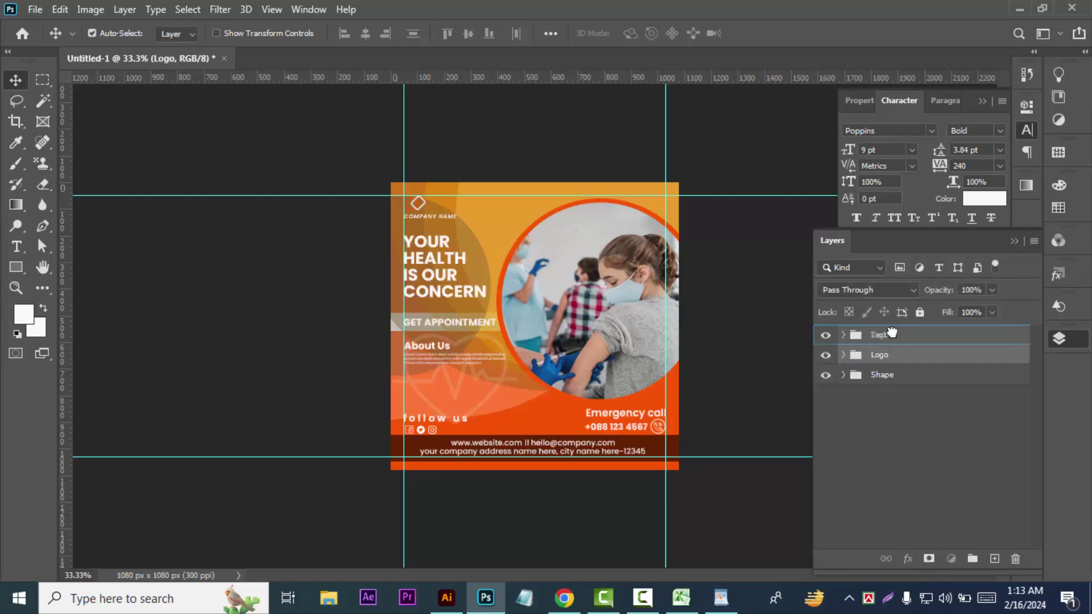
left_click(761, 412)
key("ctrl+plus")
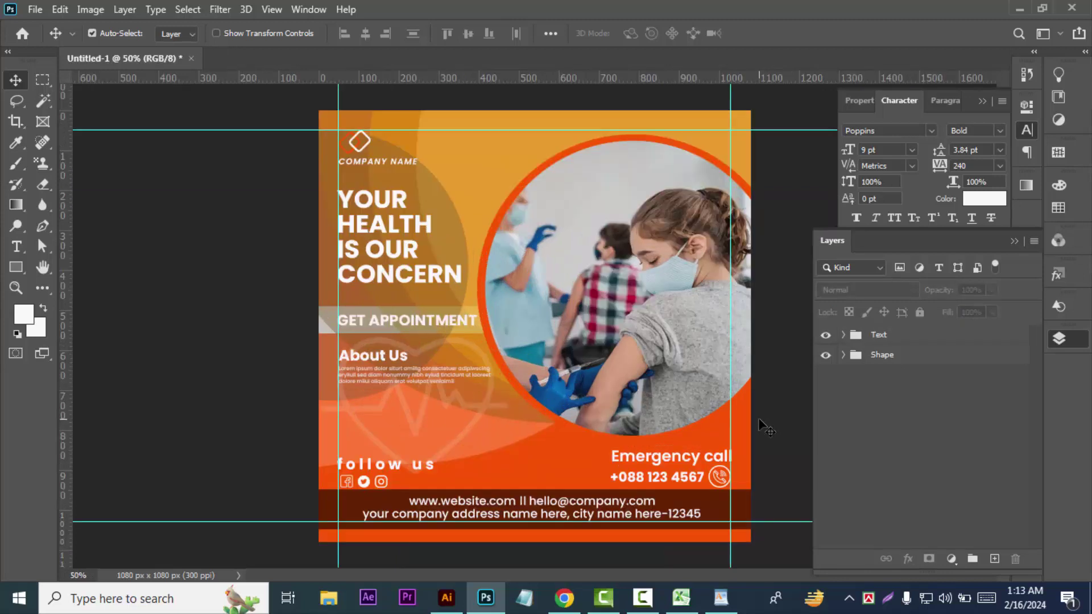
right_click(19, 273)
- Draw Ellipse 5, a 26 px outlined circle beside the company name, with a 4.66 px stroke
left_click(85, 295)
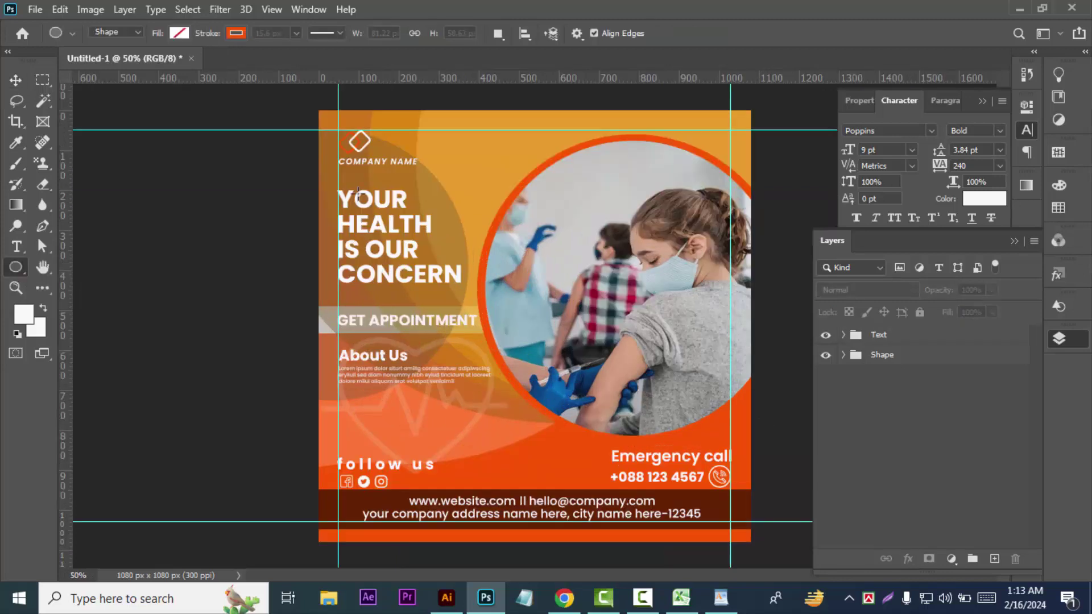
left_click_drag(453, 152, 463, 163)
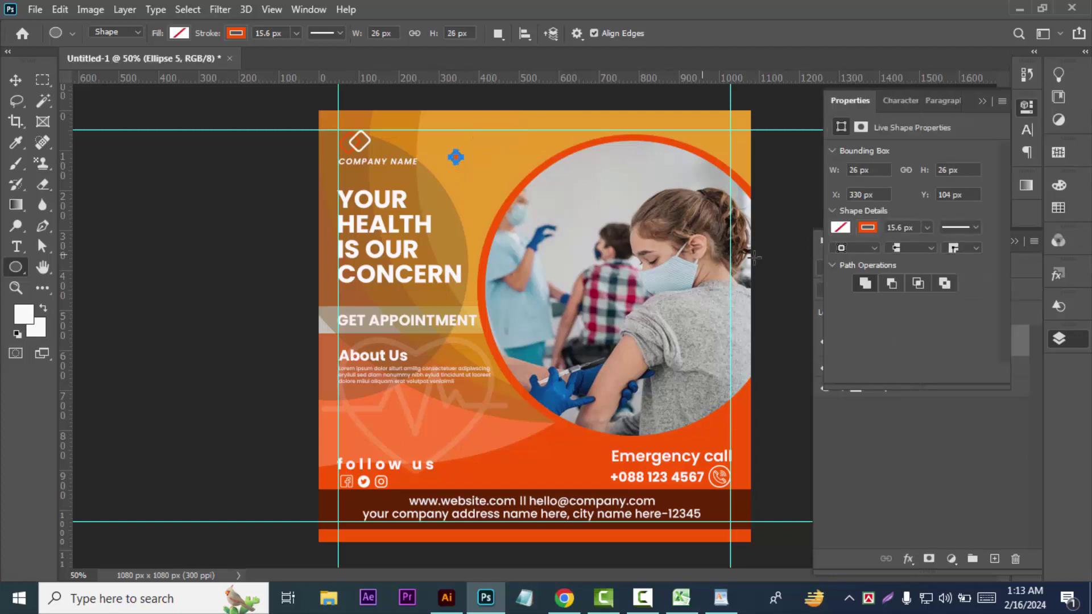
left_click(927, 227)
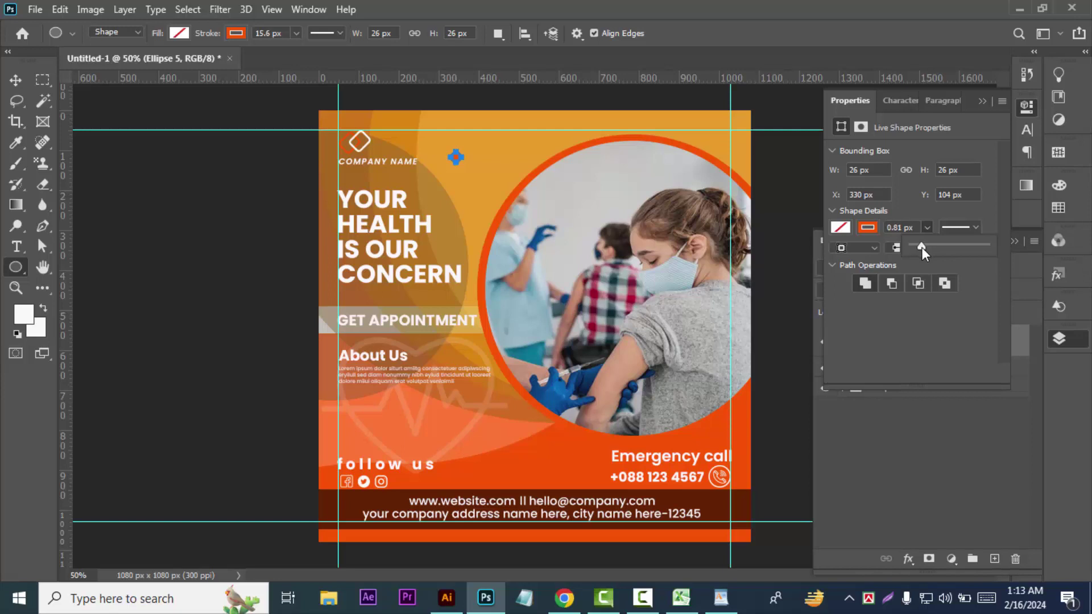
key("v")
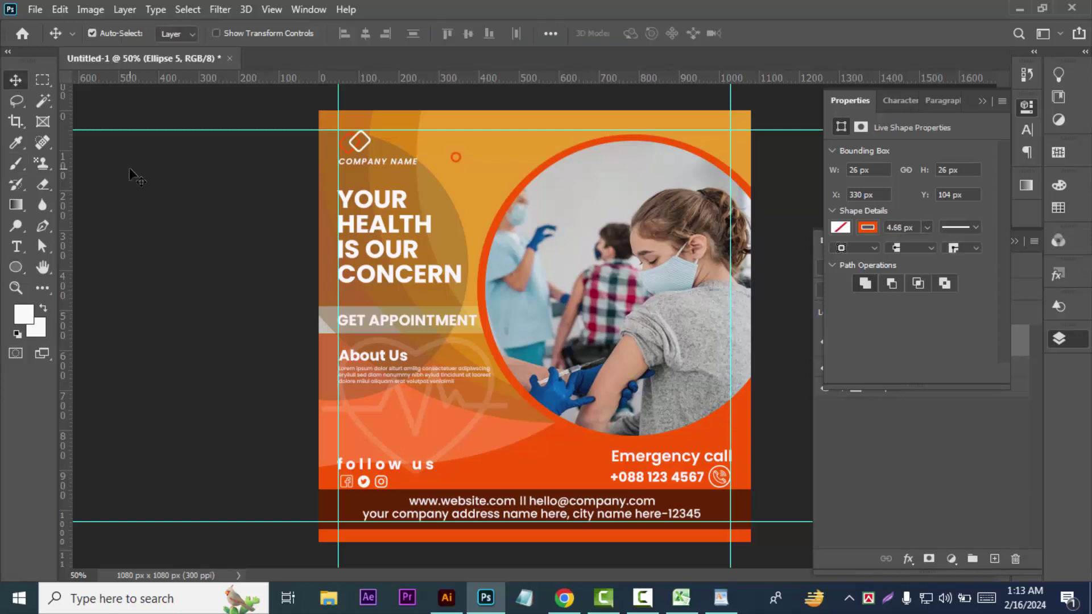
left_click(982, 102)
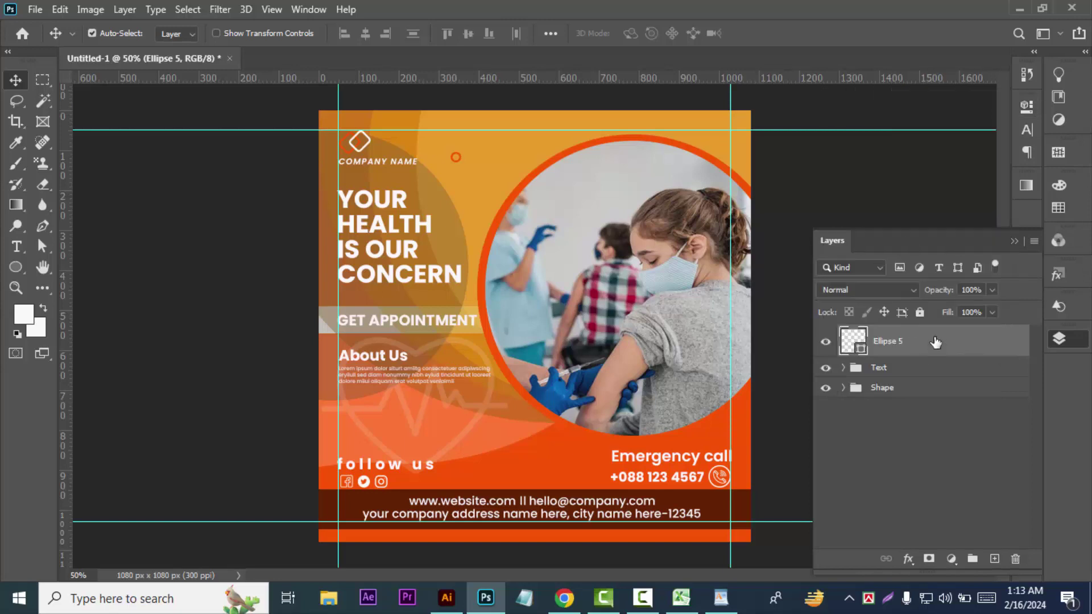
- Make three copies of the small ring, placing copies near the lower part of the post
left_click_drag(957, 343, 994, 558)
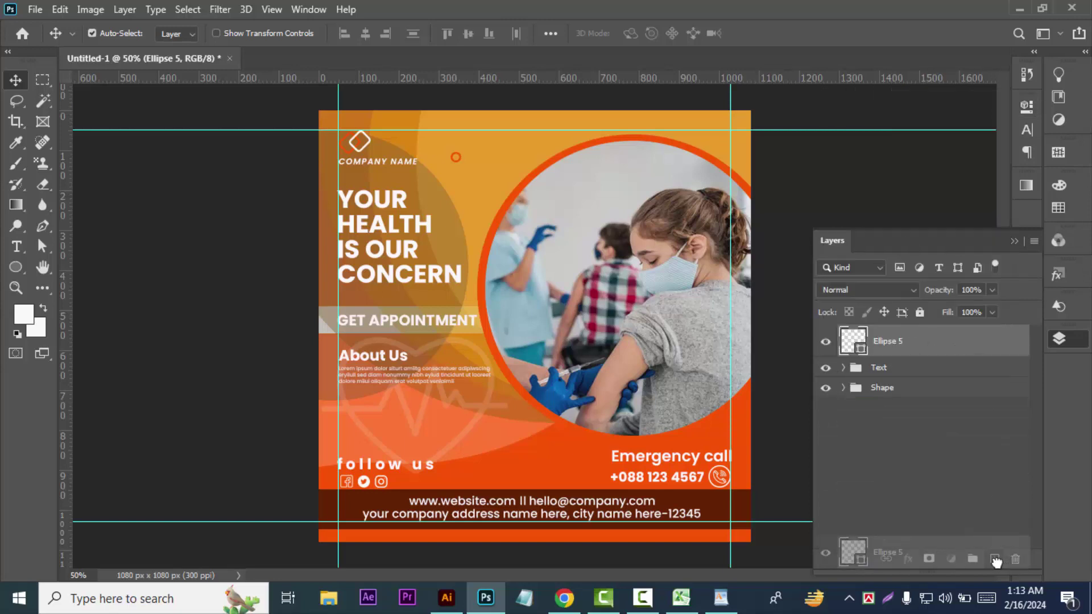
left_click_drag(454, 163, 506, 435)
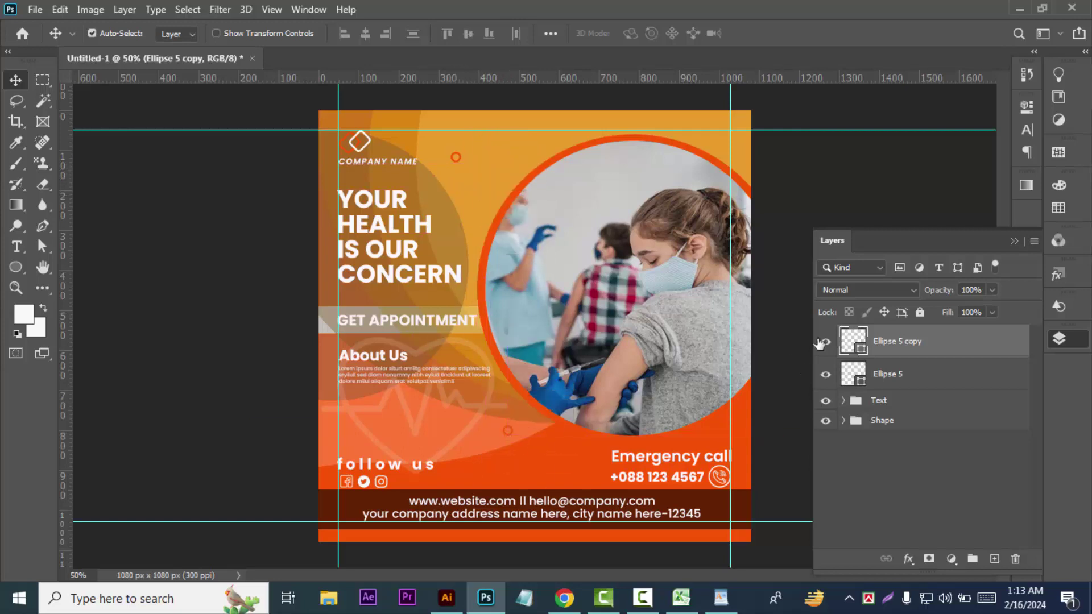
left_click_drag(935, 344, 994, 558)
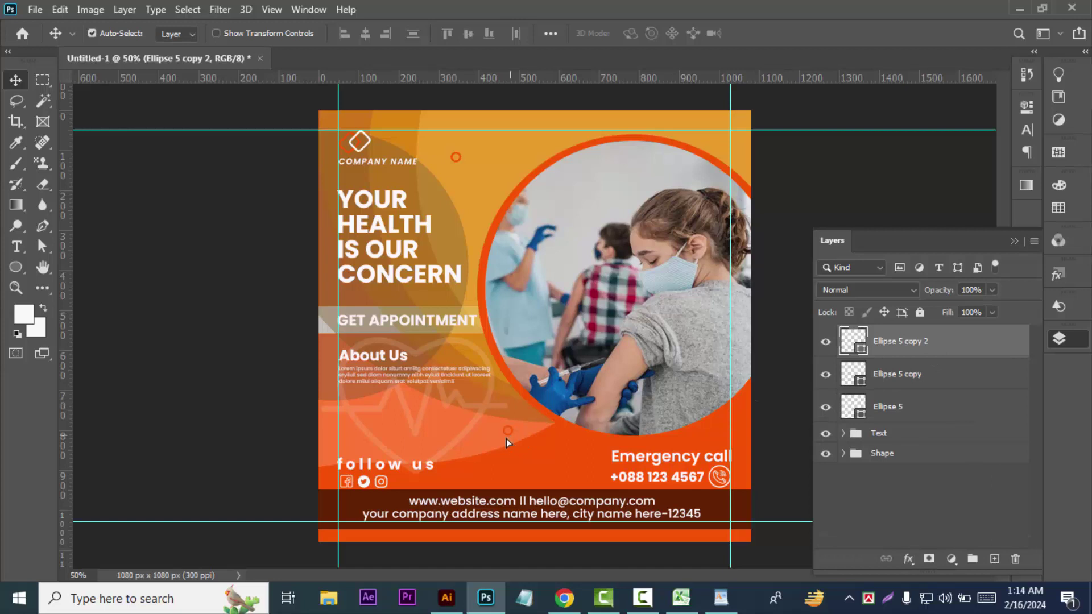
left_click_drag(507, 439, 332, 386)
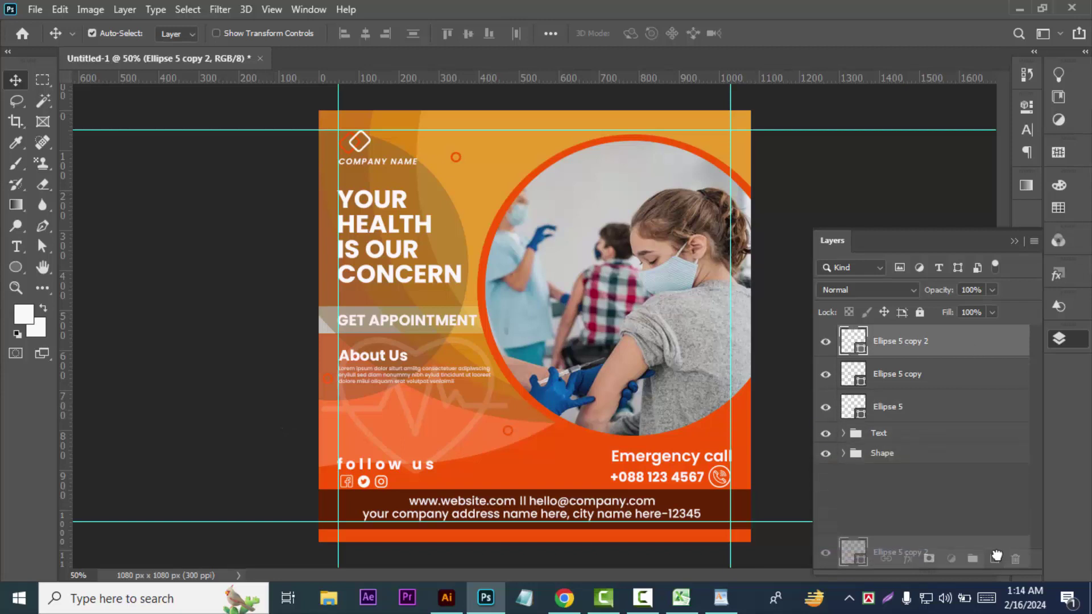
left_click_drag(966, 343, 994, 558)
- Collapse the Shape group, select the Ellipse 5 copy 3 layer, and zoom to 100%
left_click(333, 366, "ctrl")
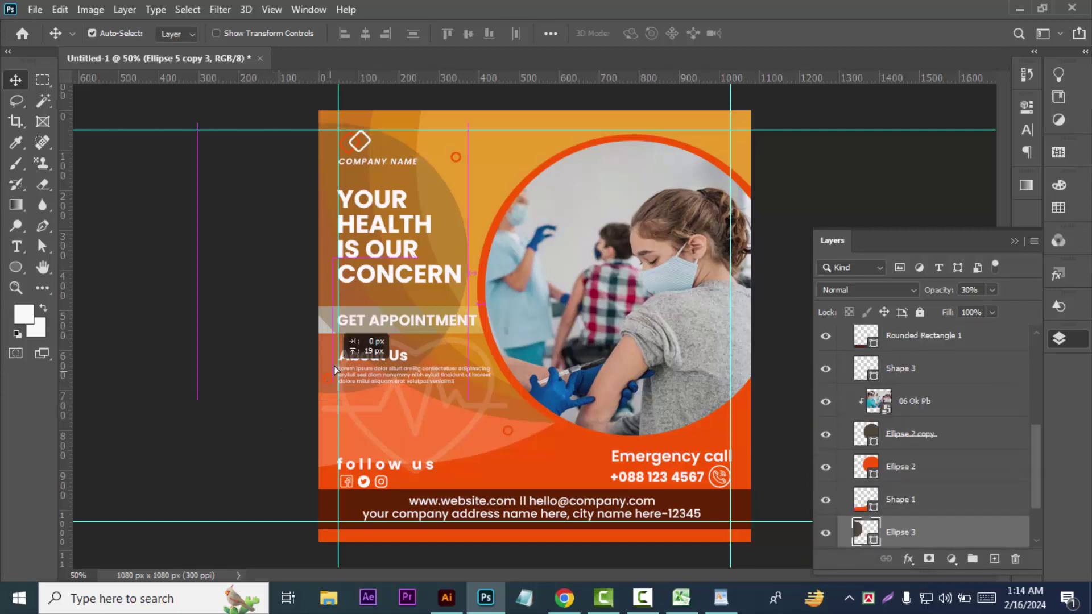
scroll(854, 483, "up", 5)
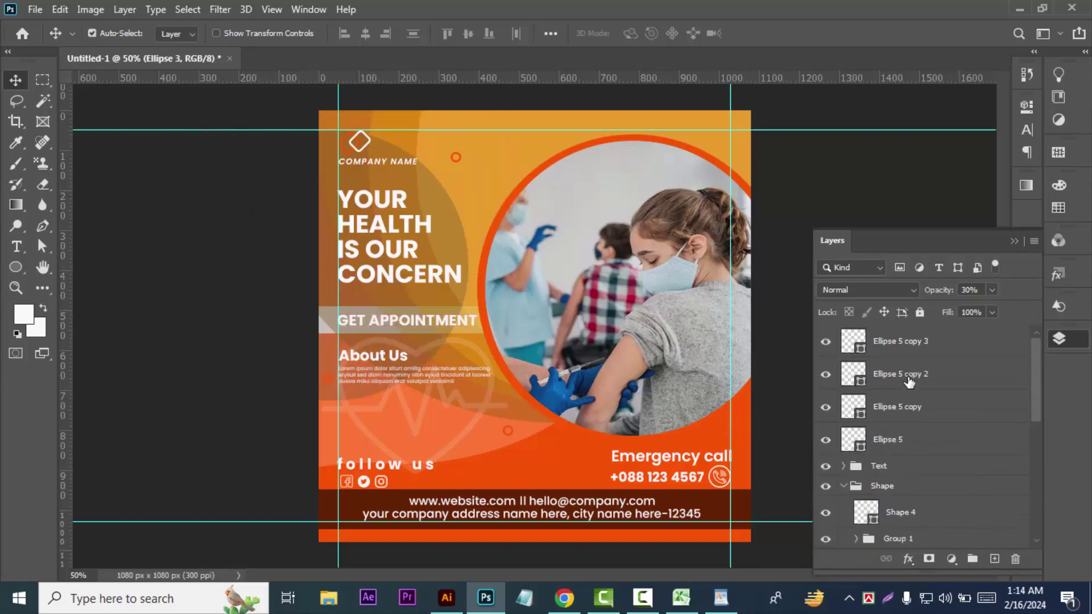
left_click(844, 487)
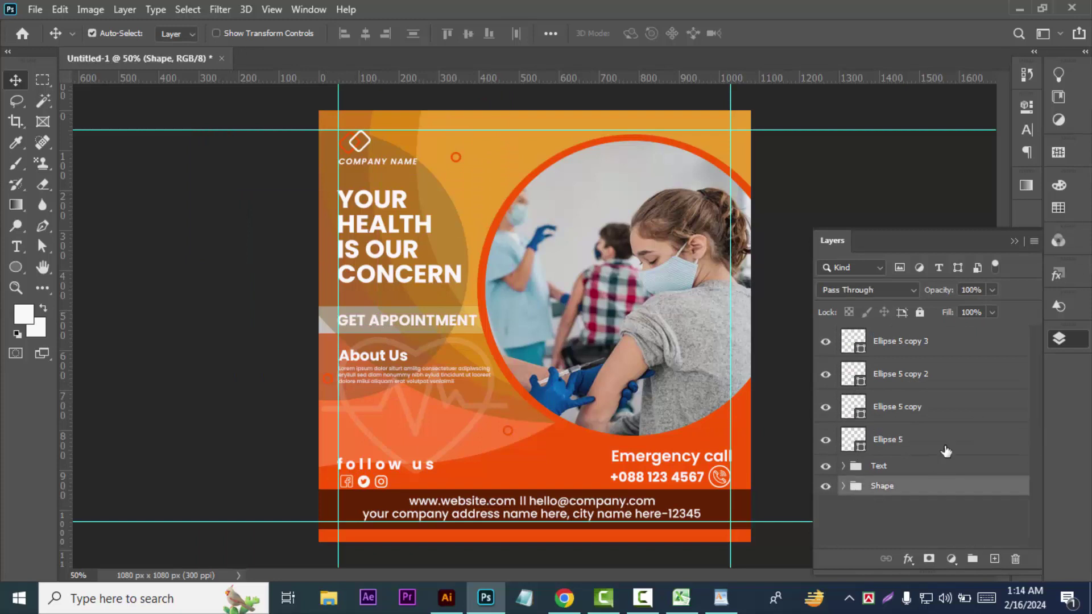
left_click(968, 347)
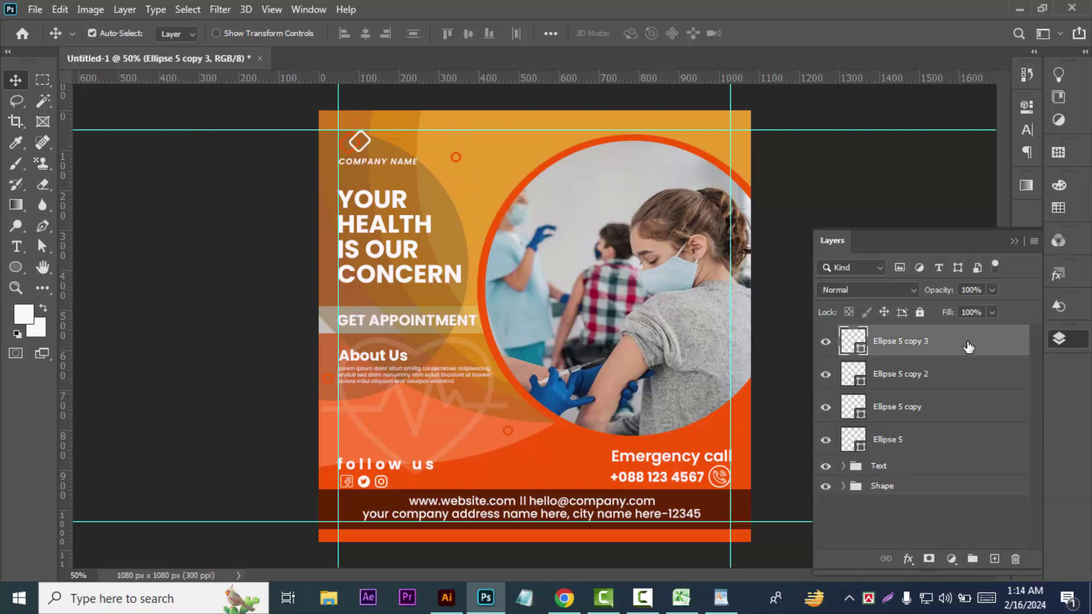
left_click(326, 380)
scroll(932, 472, "up", 5)
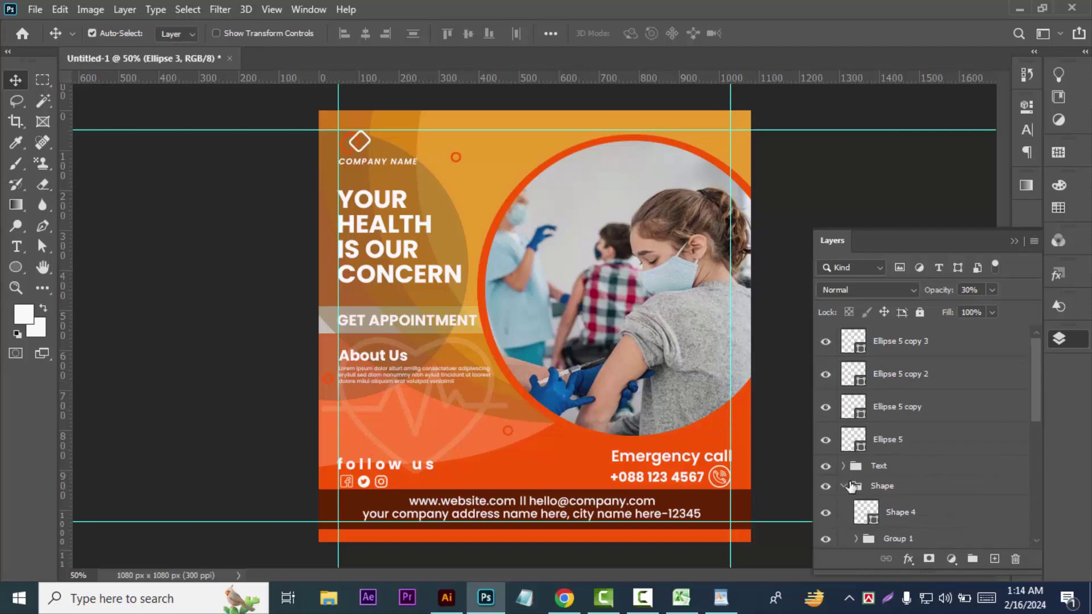
left_click(843, 485)
left_click(960, 347)
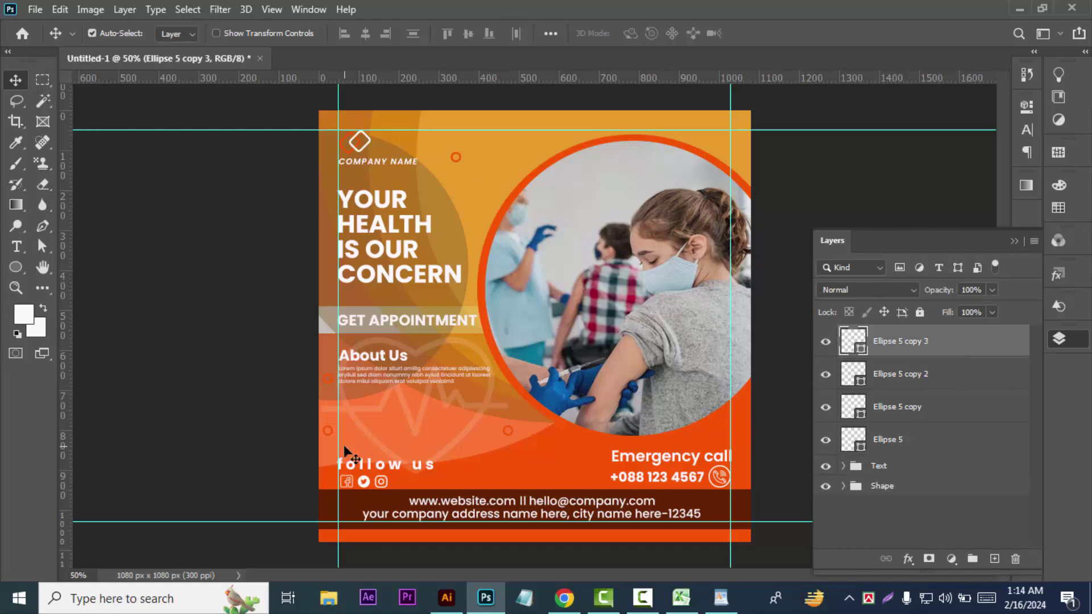
left_click(329, 435)
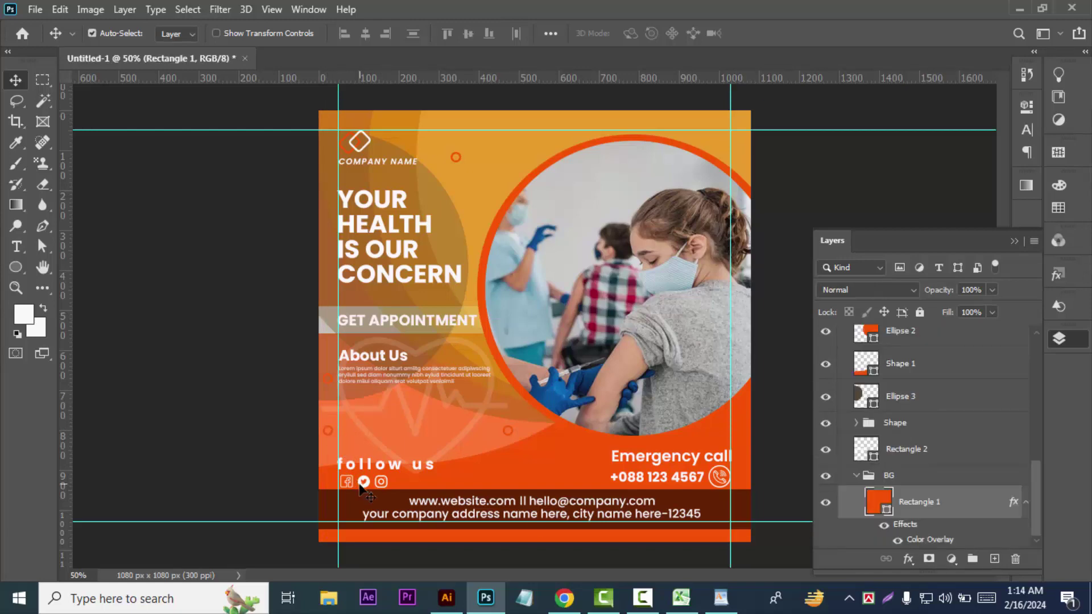
key("ctrl+1")
scroll(275, 456, "down", 2)
scroll(276, 456, "down", 2)
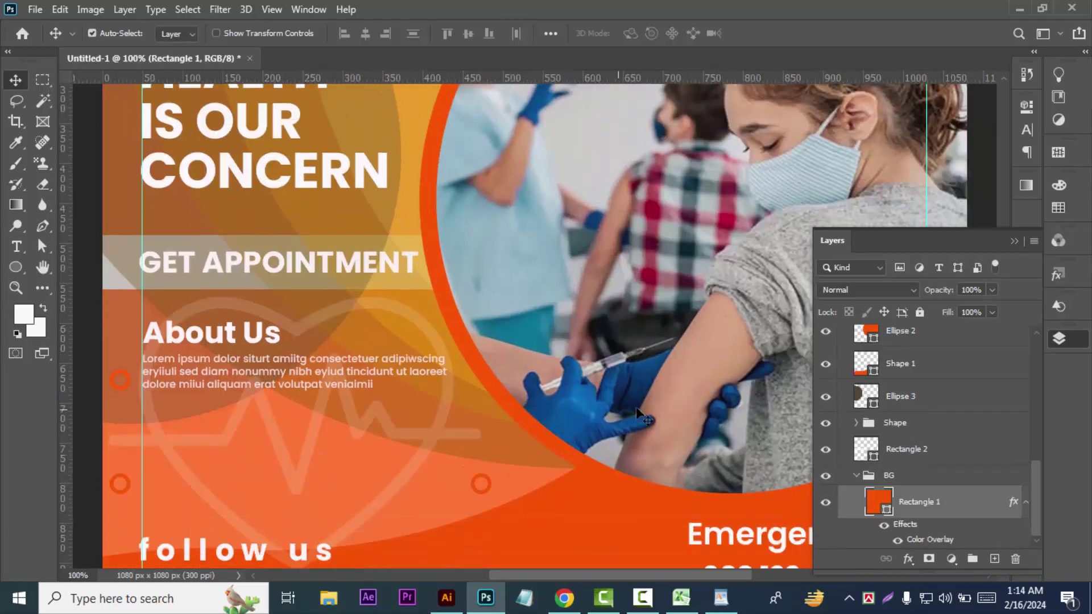
scroll(935, 436, "up", 4)
scroll(936, 437, "up", 5)
left_click(971, 349)
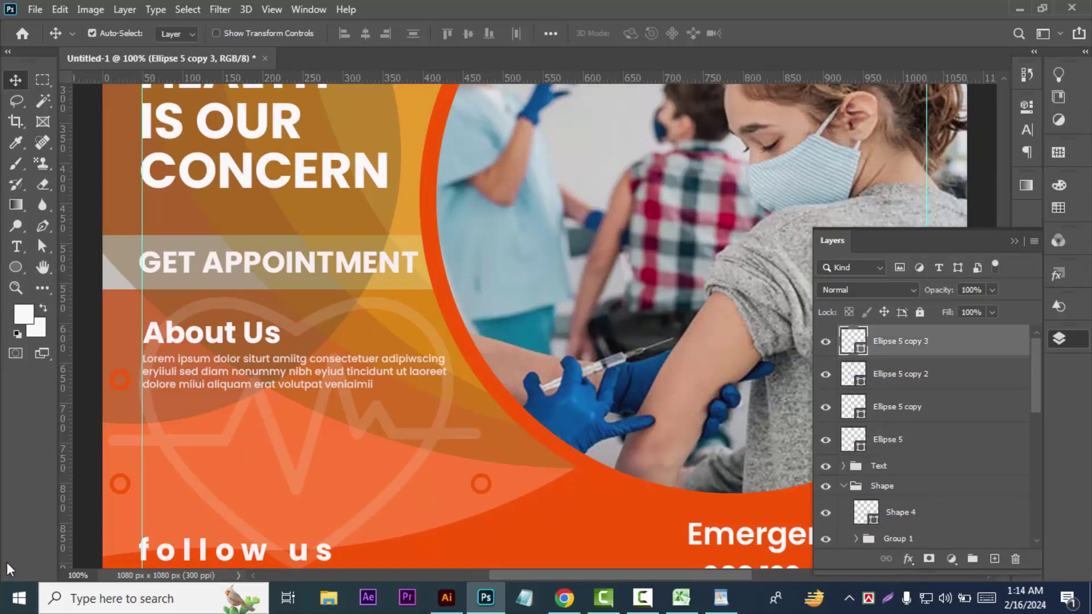
- Move ring copies up the left side and near the top-right corner, then zoom to 50%
left_click_drag(117, 490, 413, 123)
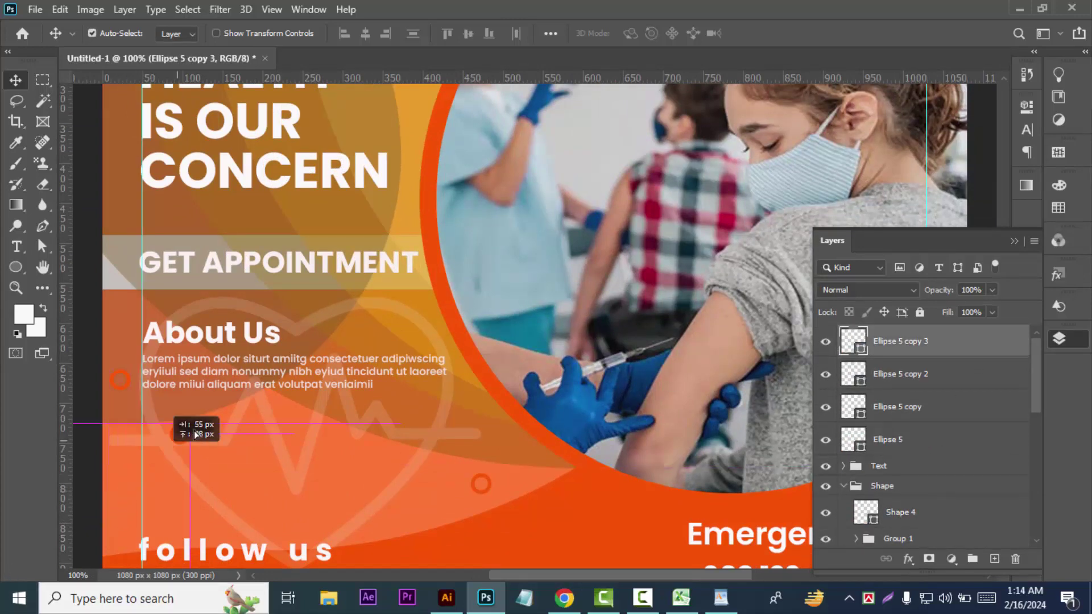
scroll(420, 171, "up", 2)
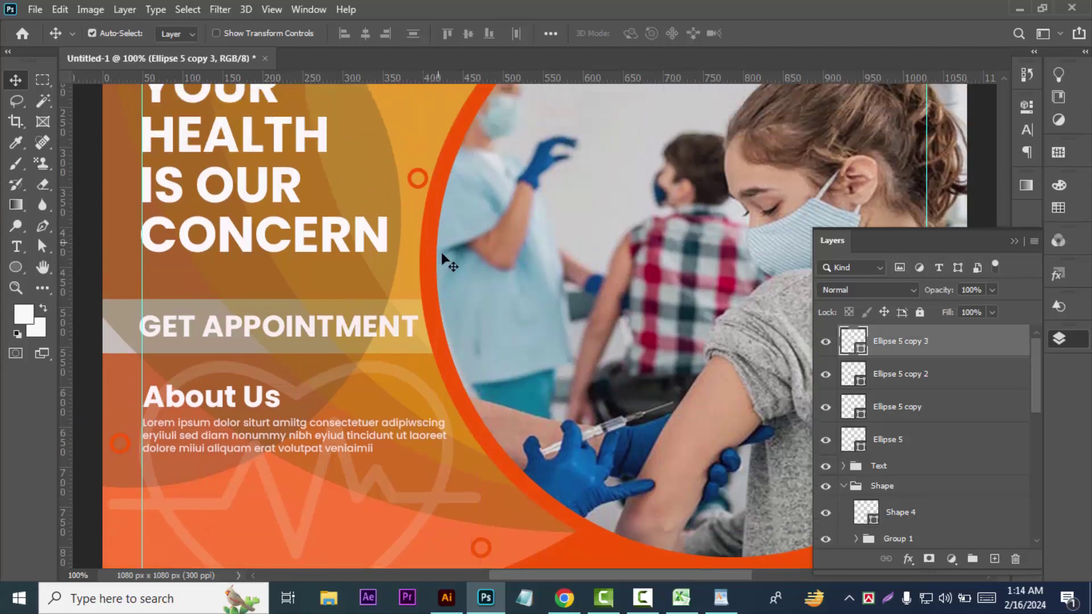
scroll(454, 341, "up", 4)
scroll(443, 350, "up", 2)
left_click_drag(426, 375, 909, 132)
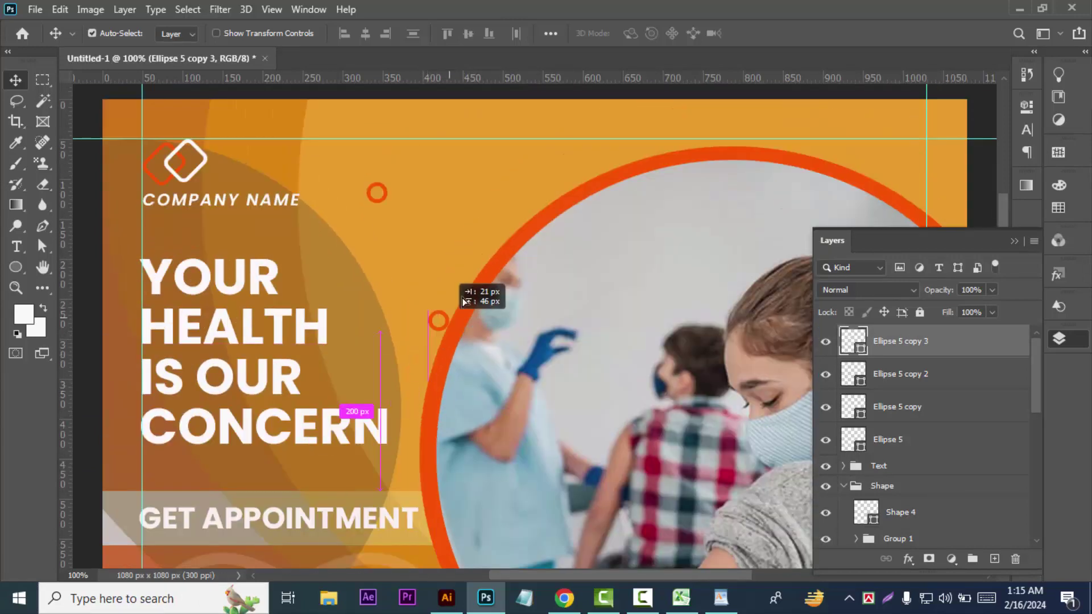
left_click(968, 165)
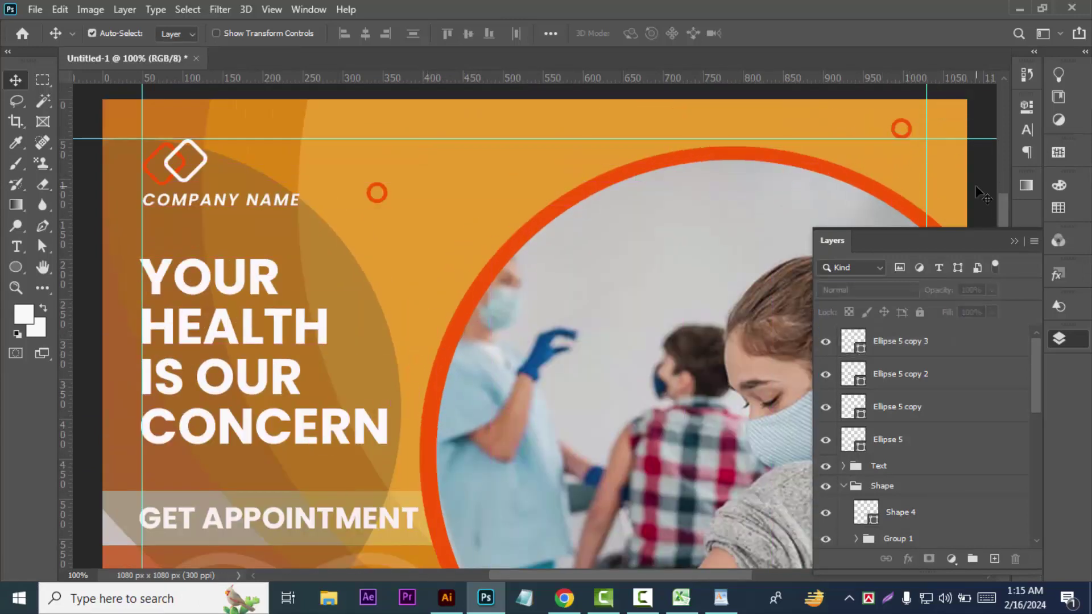
key("ctrl+minus")
key("ctrl+minus")
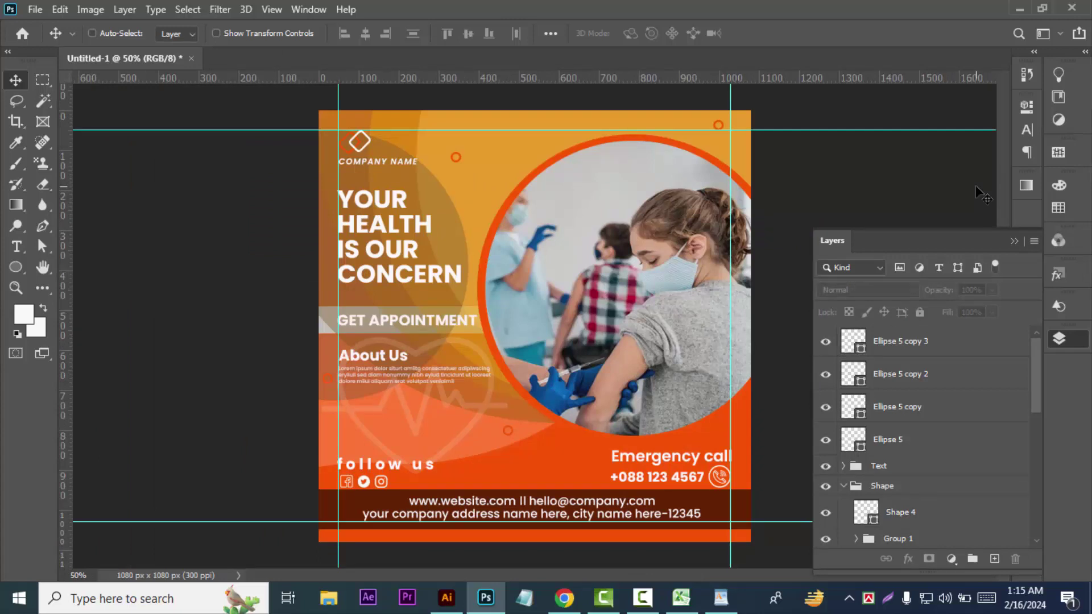
- Group Ellipse 5 and its three copies into Group 2 and begin renaming it Ellipse
key("ctrl+minus")
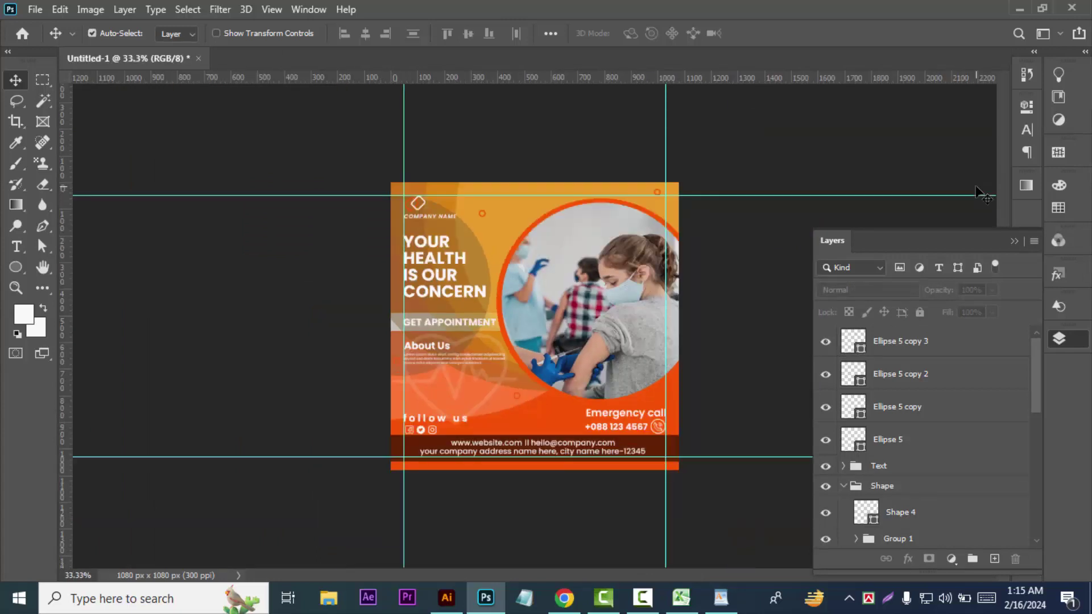
left_click(853, 488)
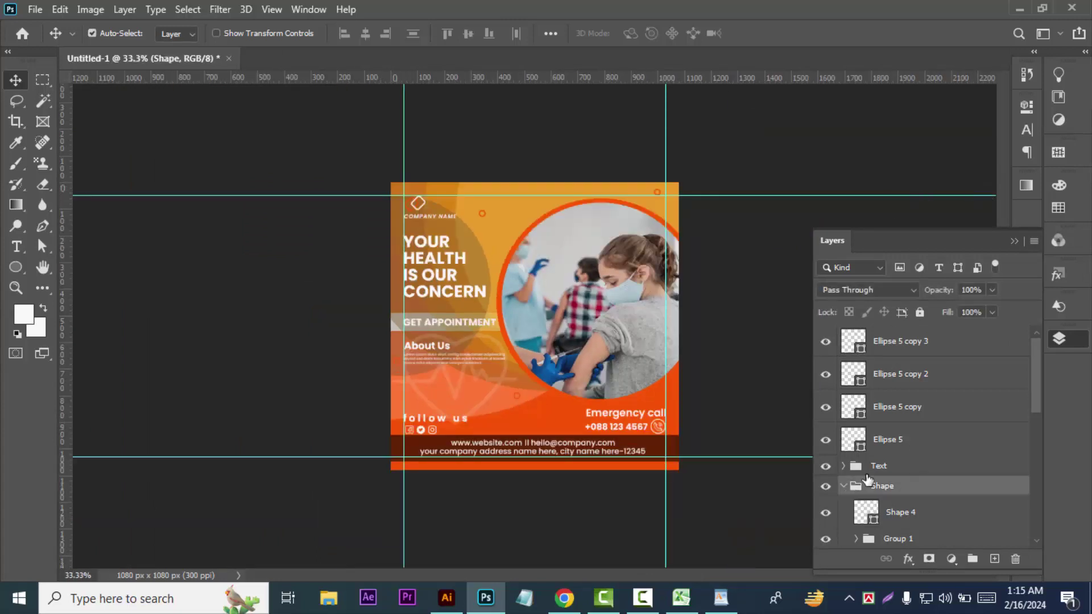
left_click(963, 347)
left_click(958, 376, "ctrl")
left_click(954, 405, "ctrl")
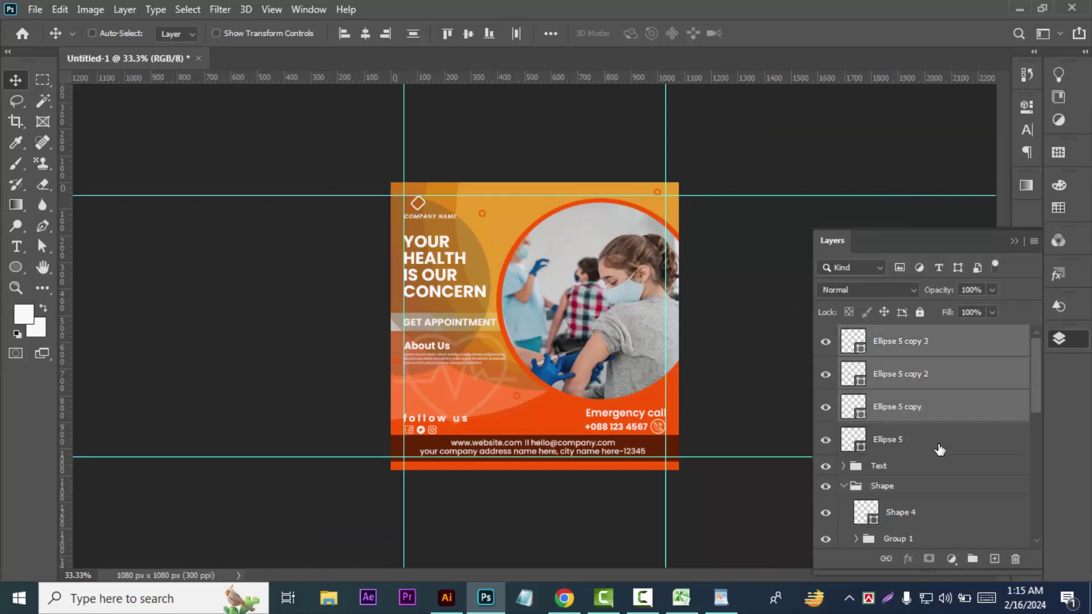
left_click(935, 440, "ctrl")
key("ctrl+g")
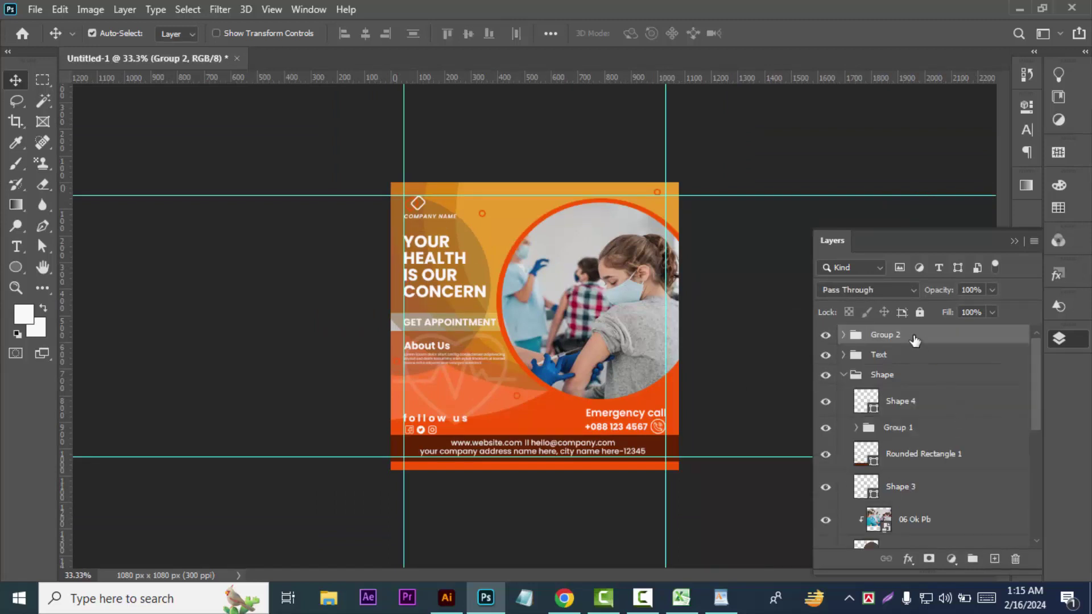
left_click(843, 335)
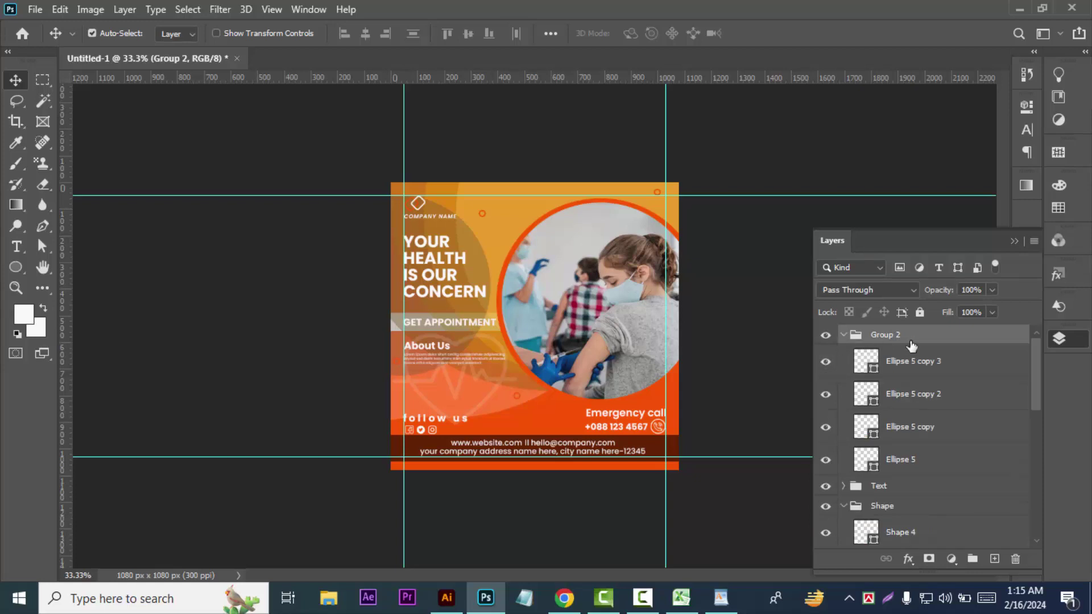
double_click(887, 335)
type("Ellipse")
- Nest the Ellipse group inside the Shape group and move the Logo group out of the Text group
left_click(992, 343)
left_click(843, 334)
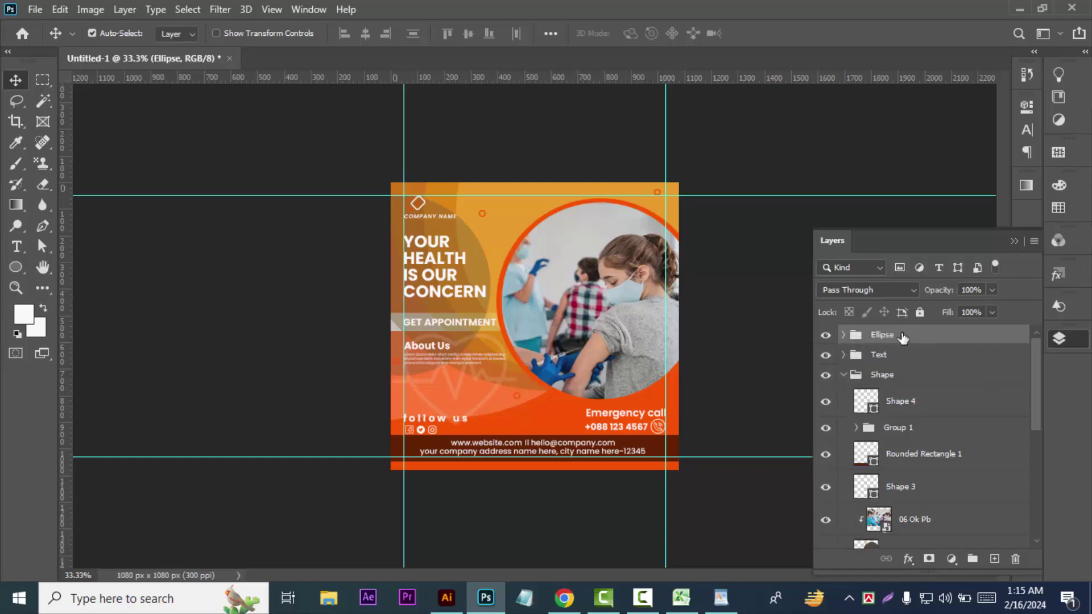
left_click_drag(903, 337, 909, 376)
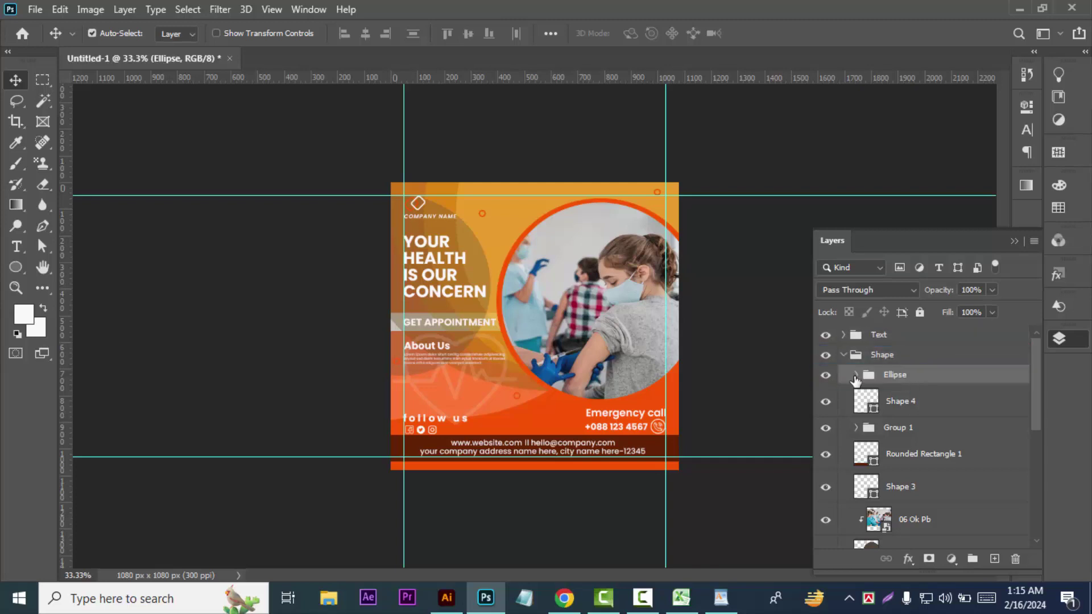
left_click(844, 356)
left_click(843, 355)
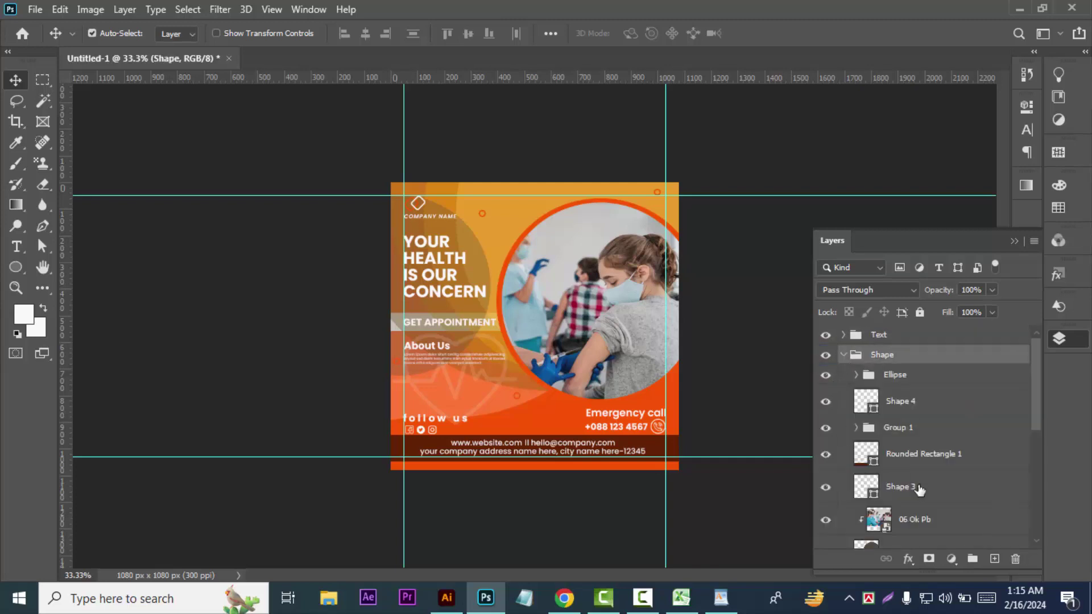
left_click(844, 335)
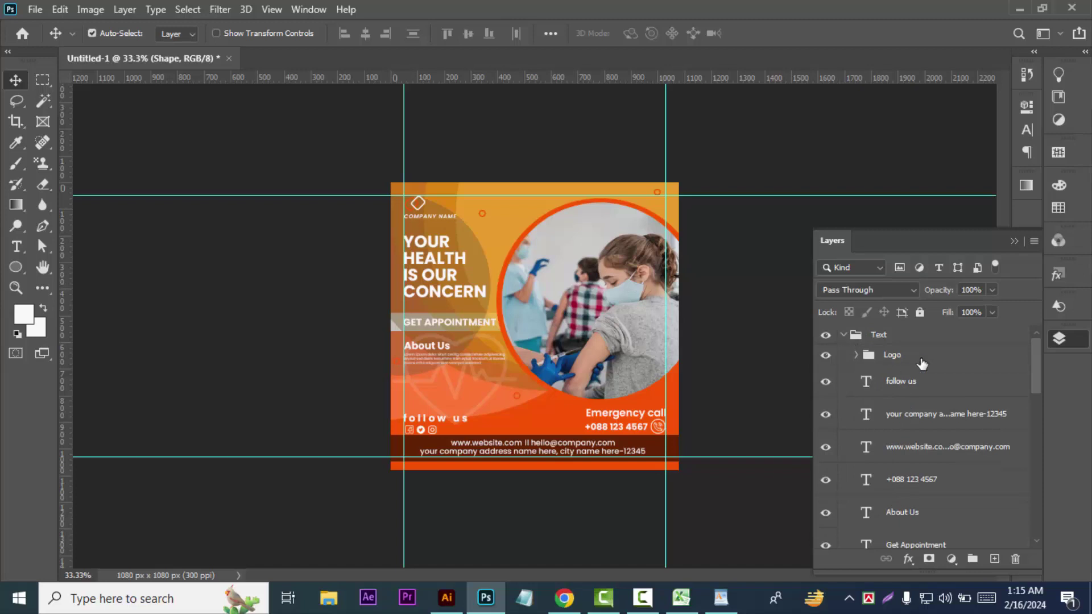
left_click_drag(922, 362, 901, 328)
left_click(843, 355)
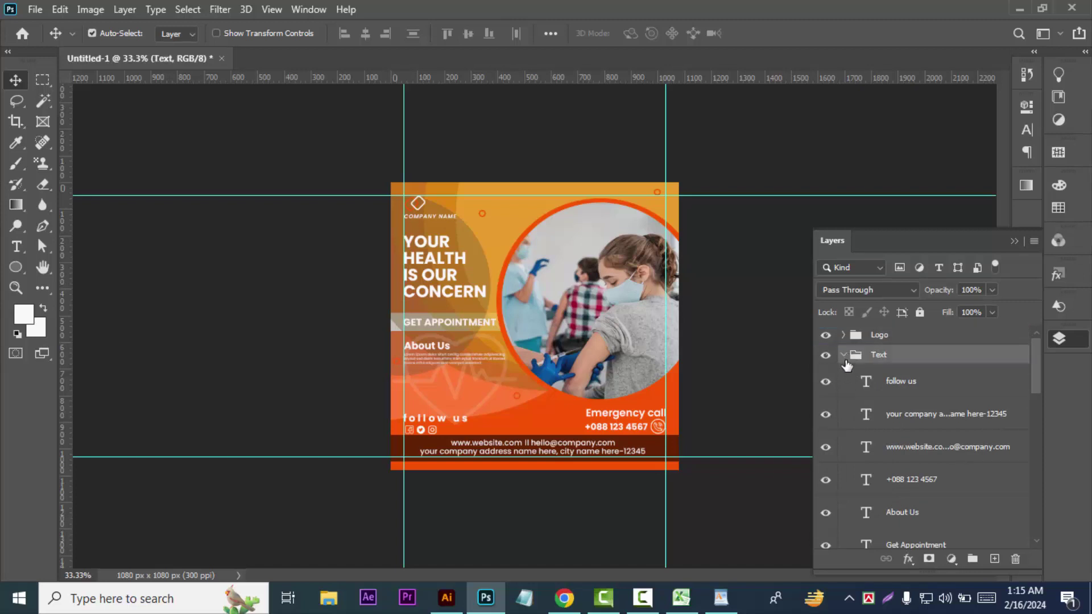
left_click(844, 375)
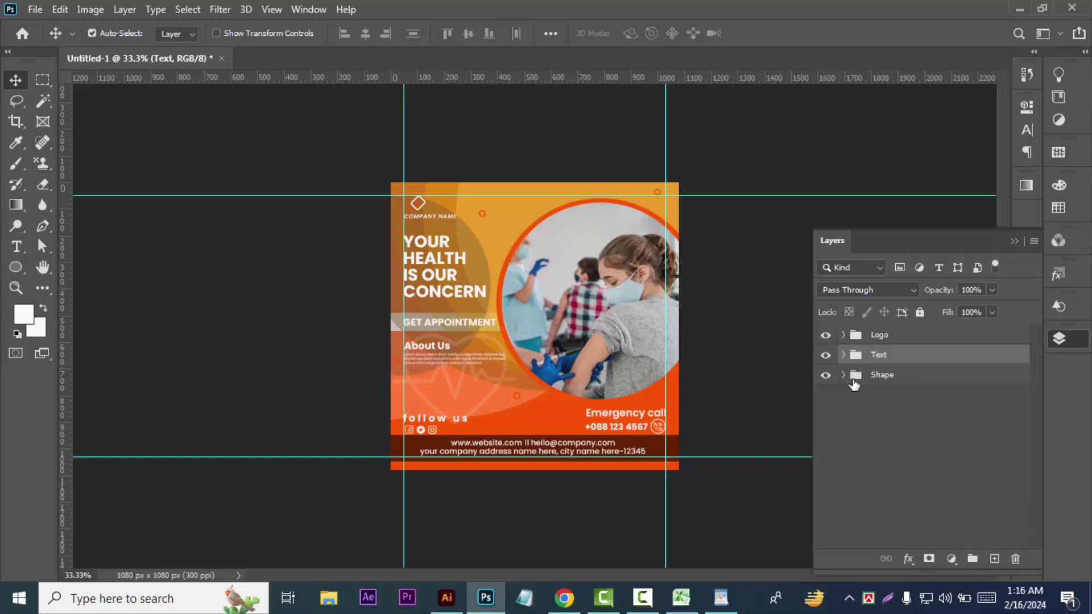
- Wrap Logo, Text and Shape in one new group named 'Social Media Banner Design'
left_click(972, 559)
key("ctrl+z")
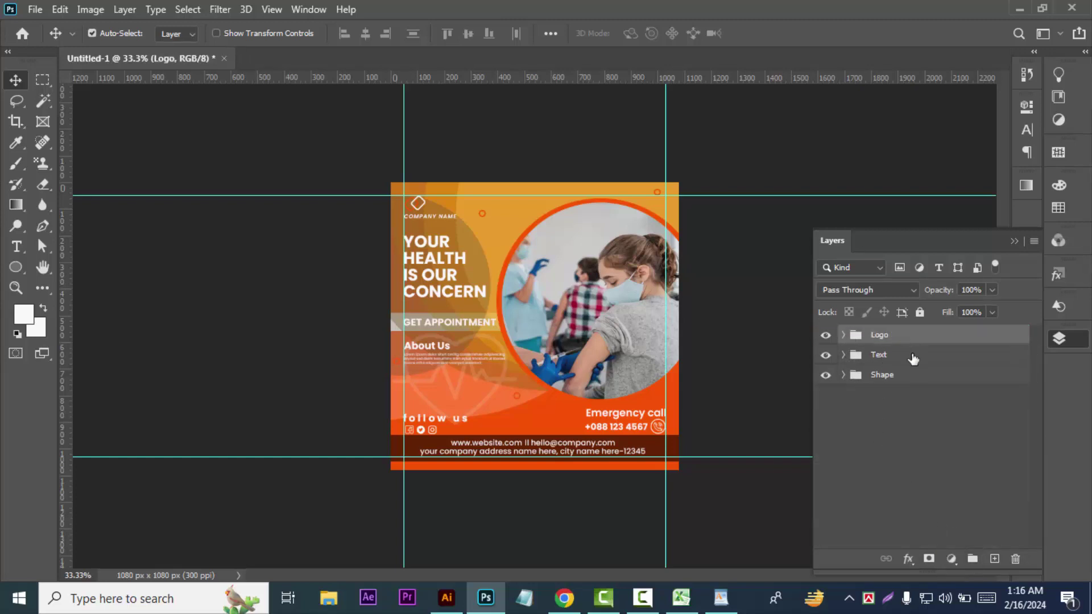
key("ctrl+g")
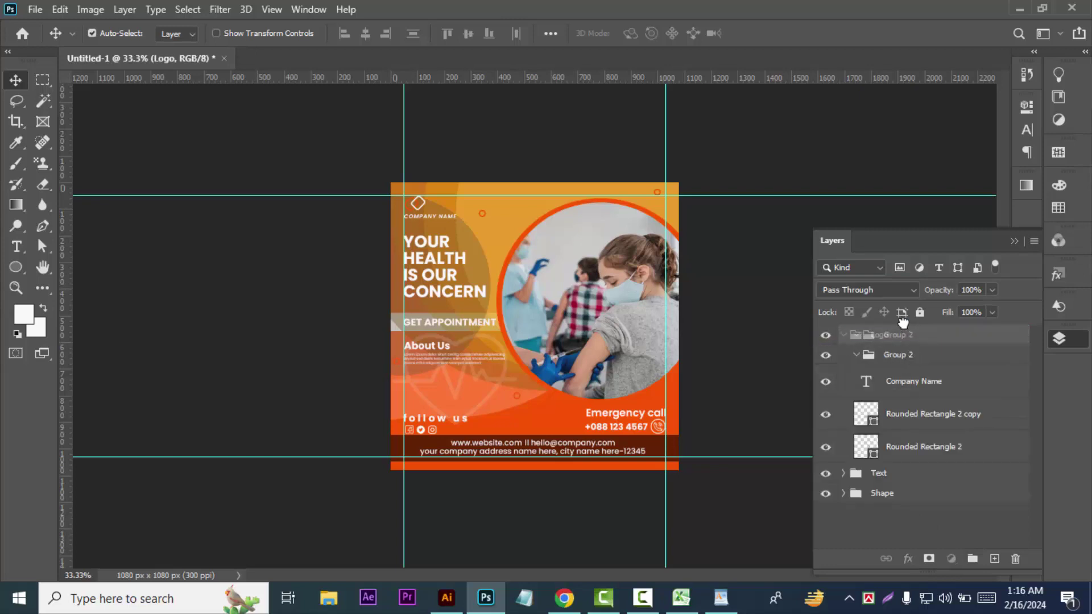
left_click(845, 359)
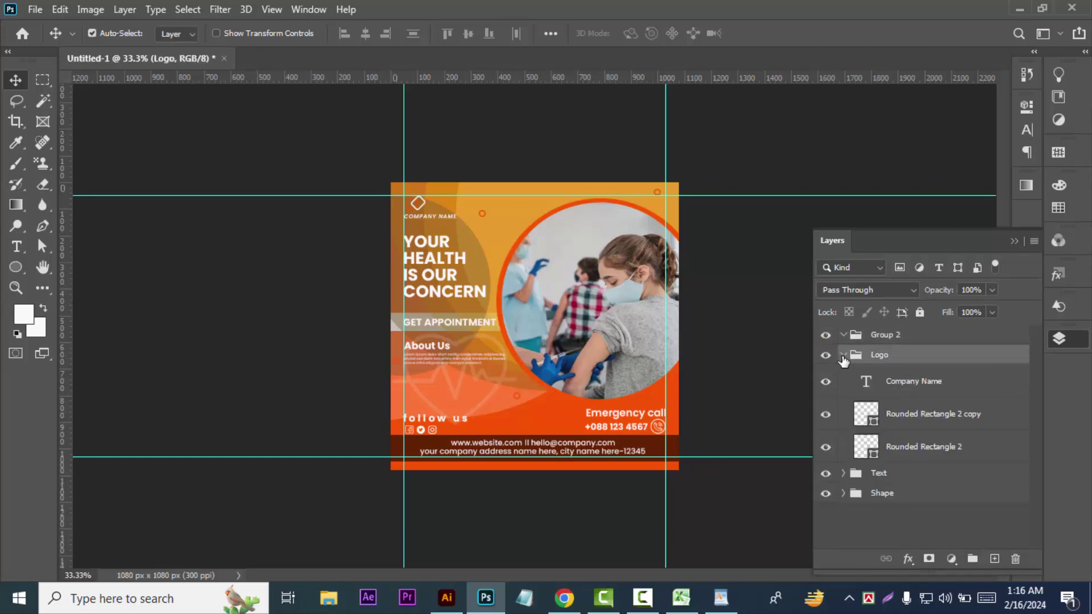
left_click(843, 355)
left_click(915, 377, "shift")
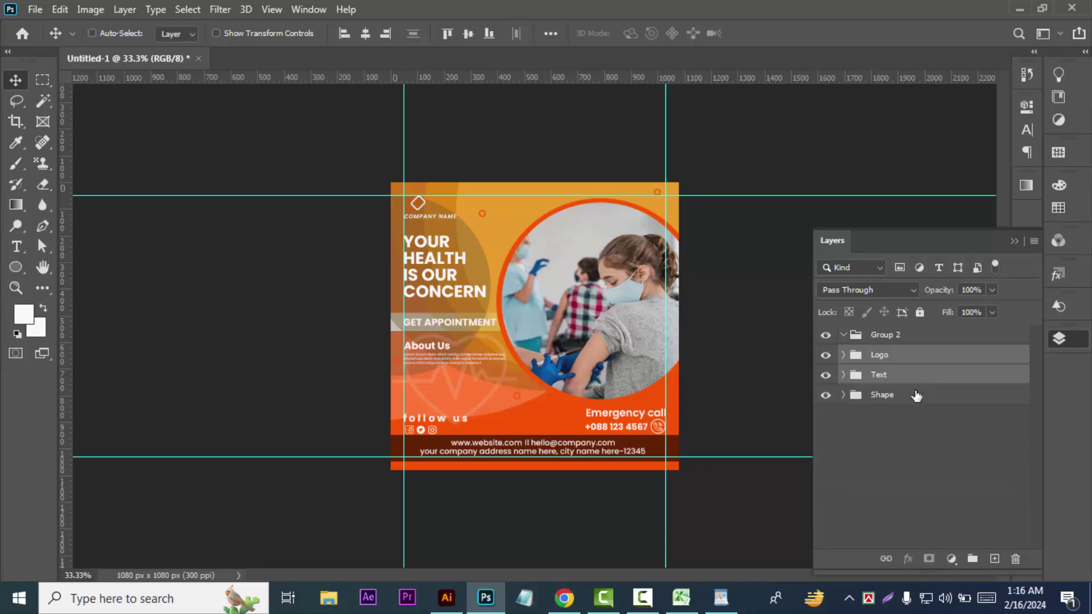
left_click_drag(913, 356, 847, 341)
left_click(845, 338)
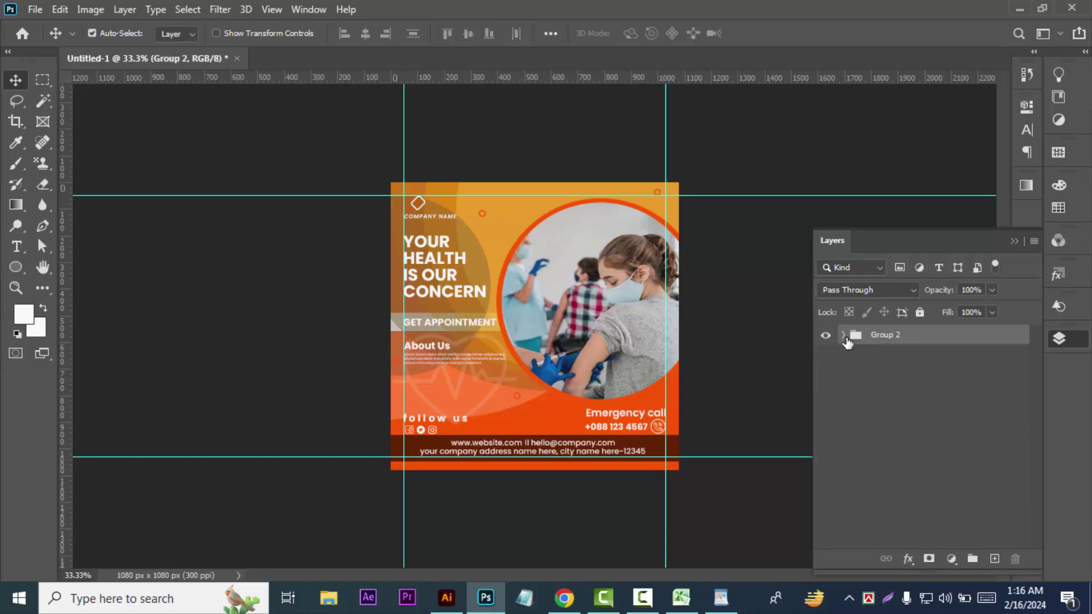
double_click(885, 335)
type("S")
type("ocial M")
type("edia")
type(" Banner")
type(" De")
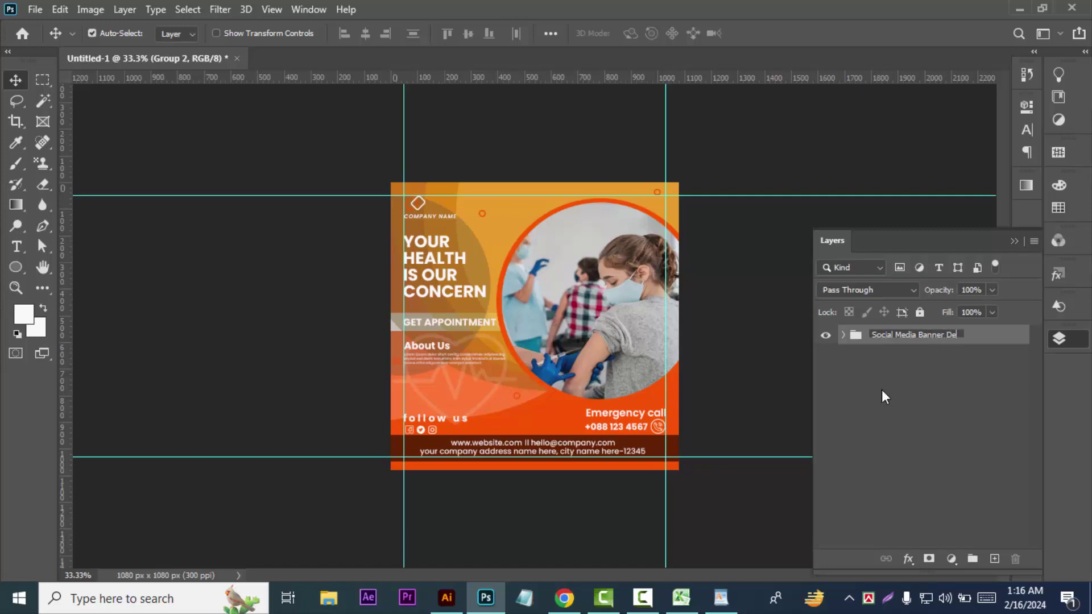
type("sign")
- Confirm the group name, then start saving into the MicroStock folder on the E: drive
left_click(876, 382)
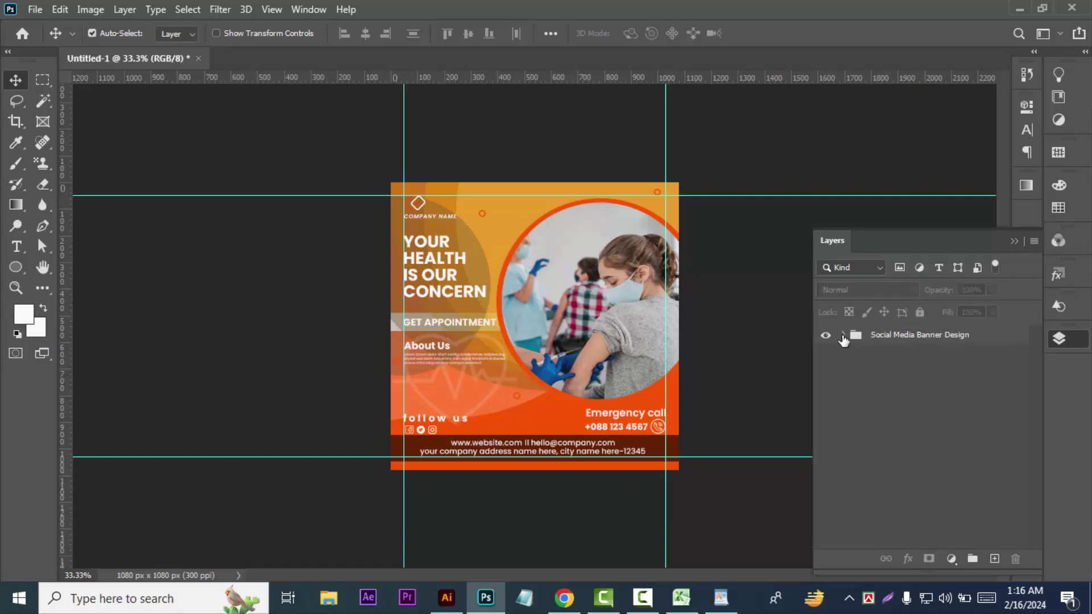
left_click(842, 335)
left_click(36, 9)
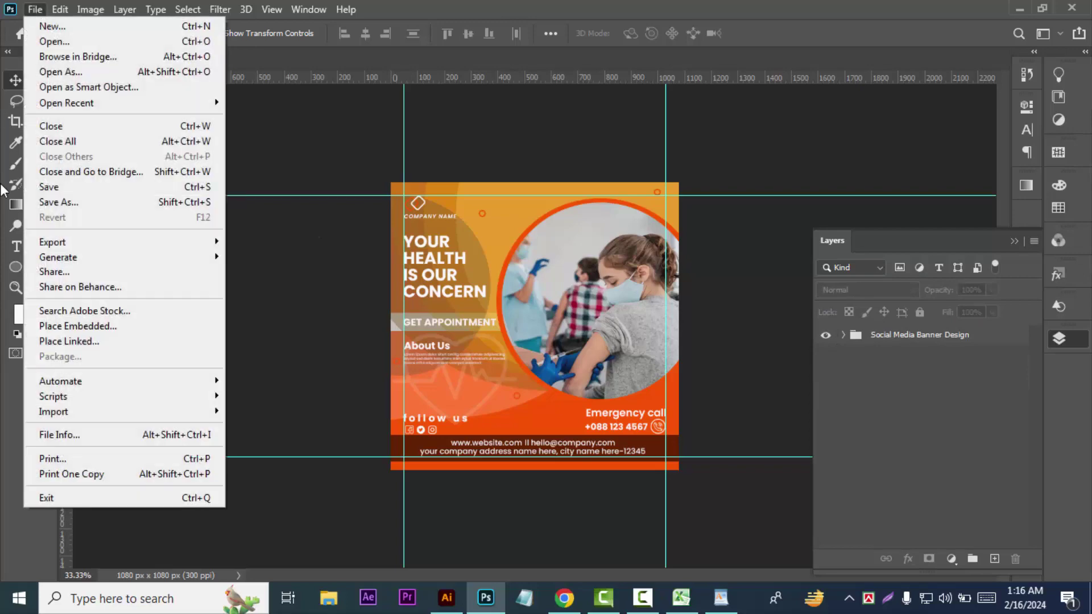
left_click(49, 187)
left_click(76, 343)
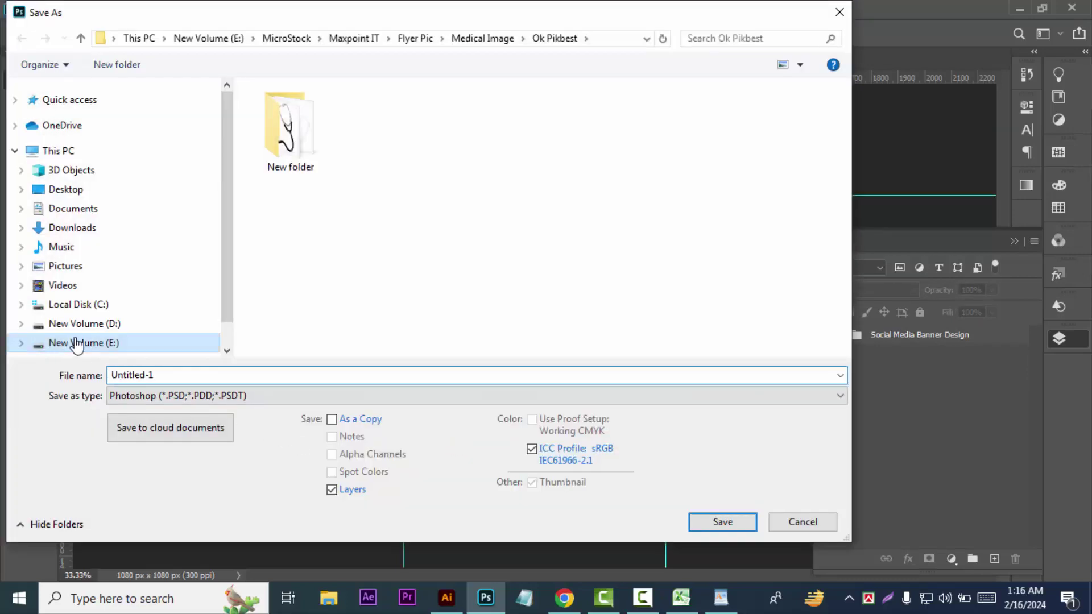
left_click(386, 145)
double_click(387, 146)
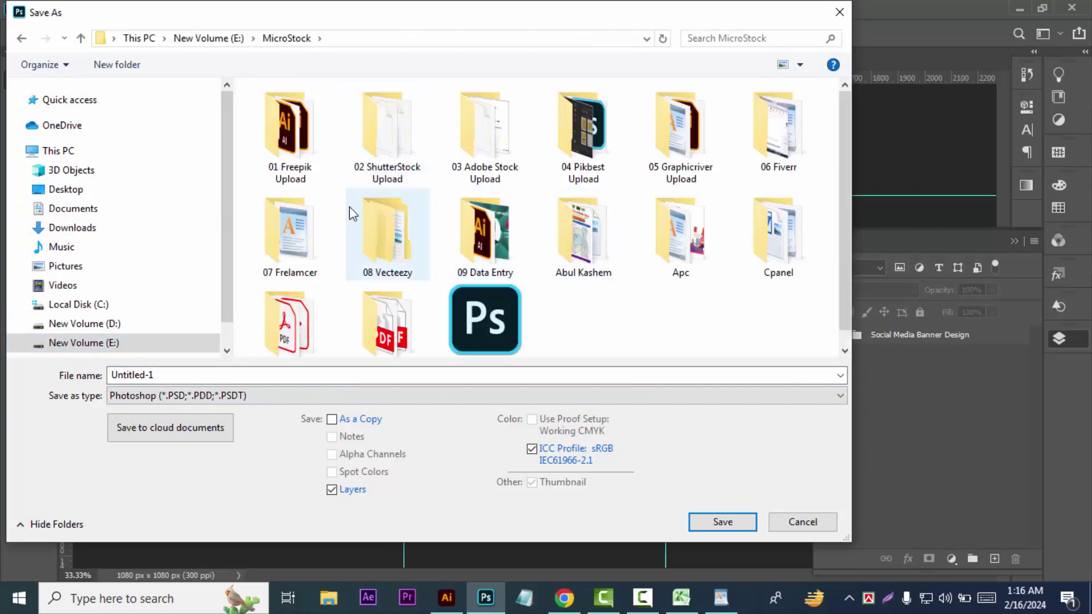
- Browse through Maxpoint IT, MarketPlace Designer, 01 and 11 fb ad post to Fb Ad Post\PSD
scroll(584, 285, "down", 1)
double_click(288, 312)
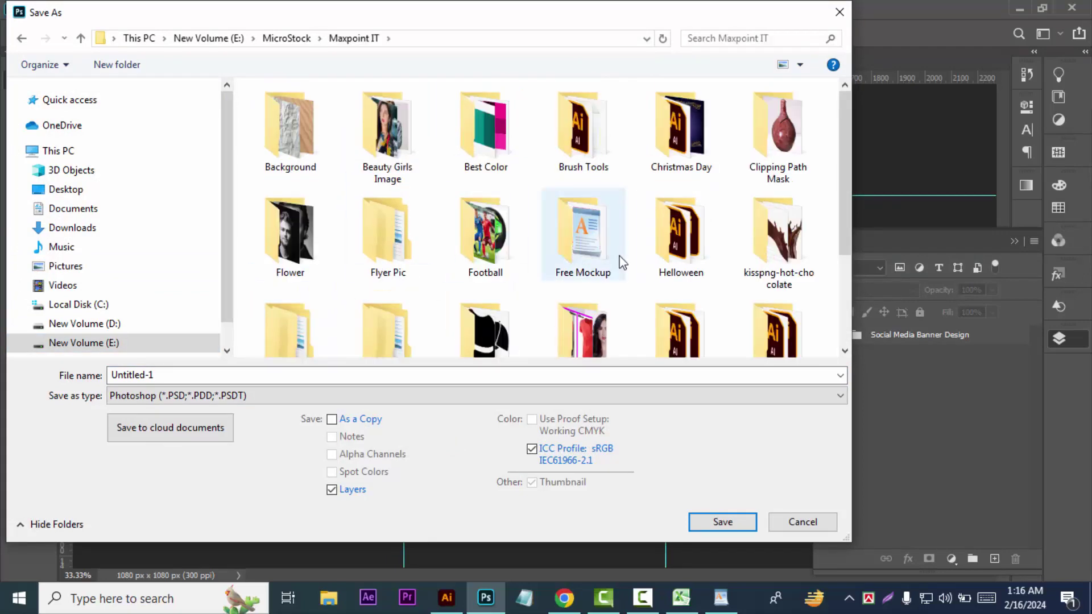
scroll(300, 209, "down", 2)
double_click(299, 209)
left_click(287, 133)
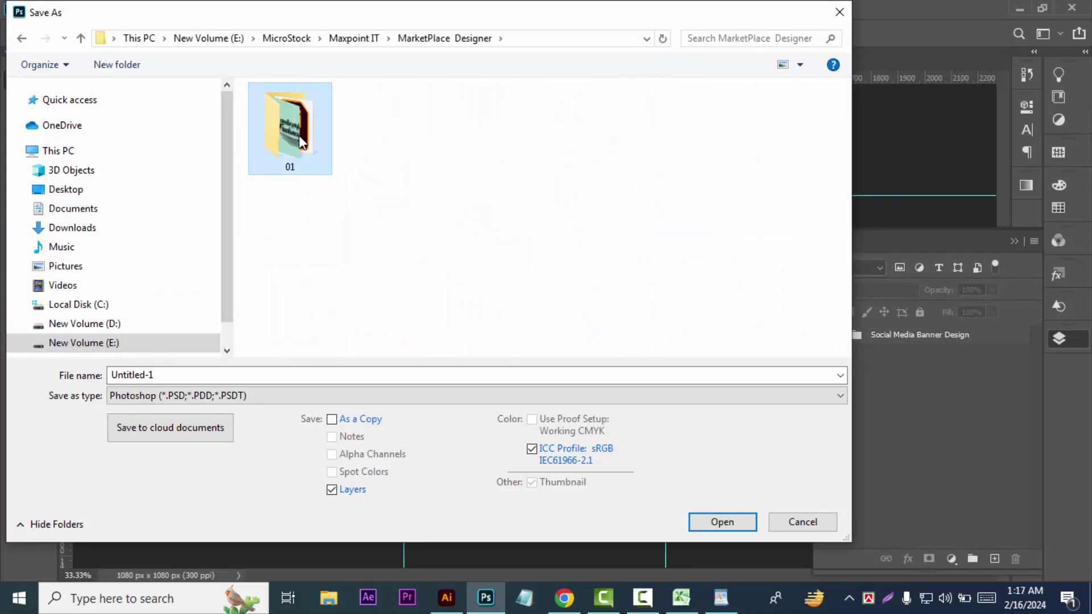
double_click(287, 133)
double_click(315, 196)
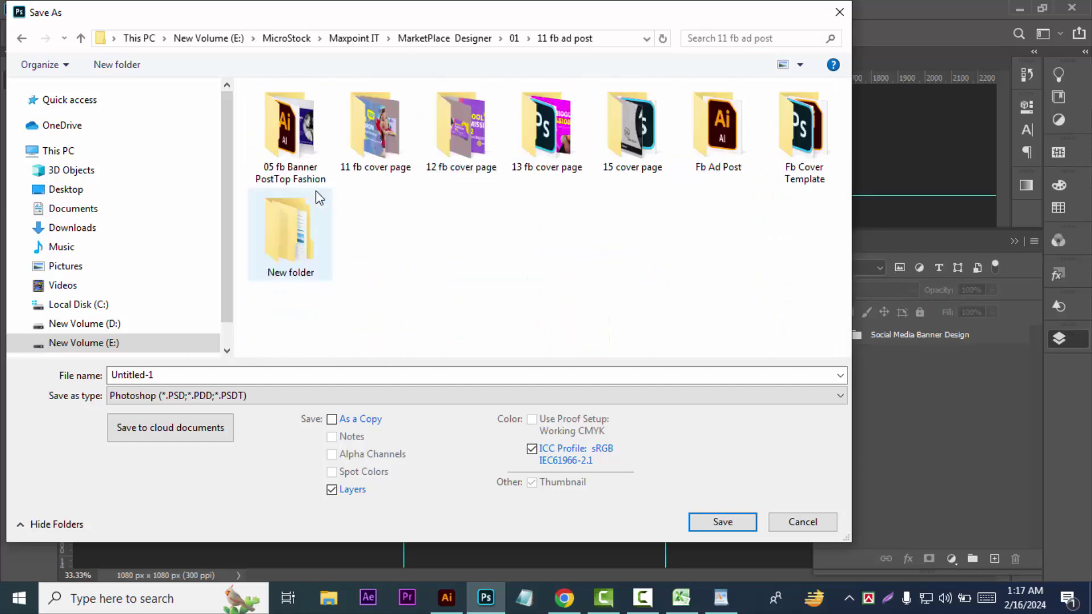
double_click(717, 128)
double_click(361, 134)
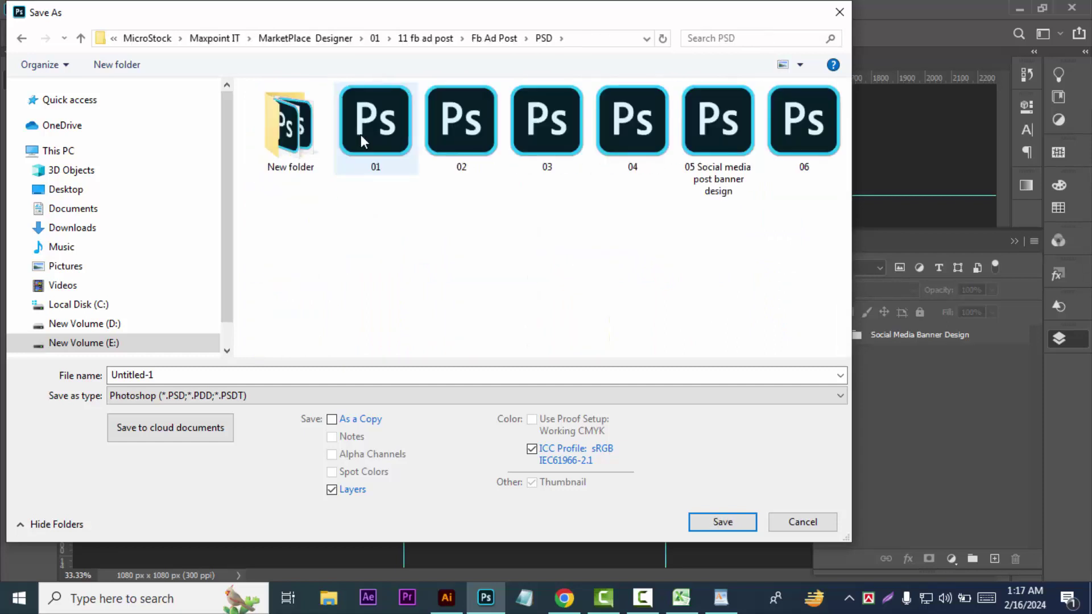
- Save the design as '07 Social media post banner design.psd', accepting the compatibility options
left_click(719, 181)
left_click(120, 380)
left_click(120, 380)
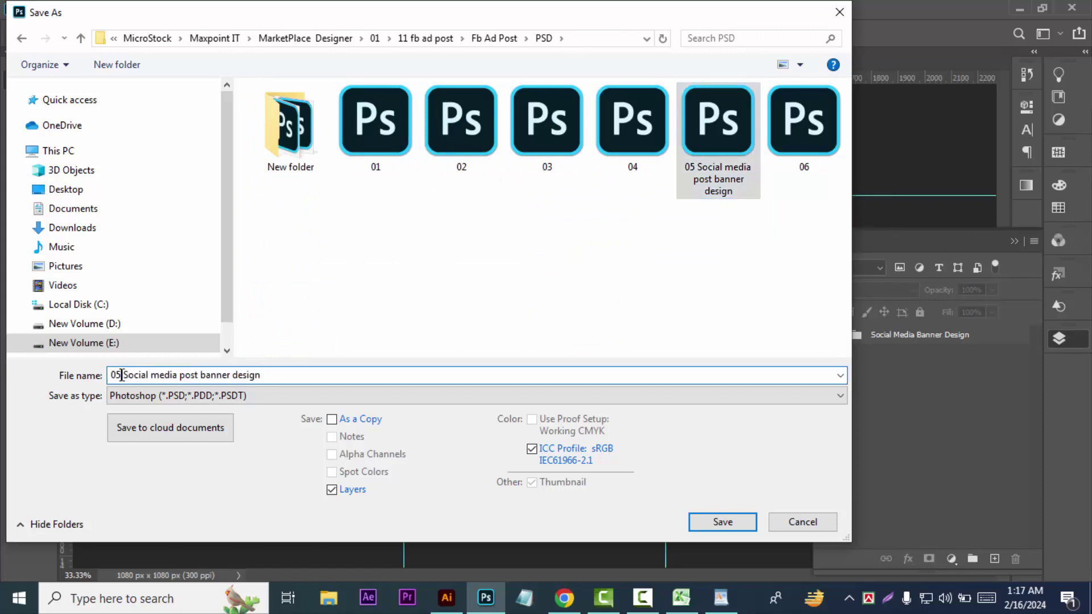
key("BackSpace")
type("7")
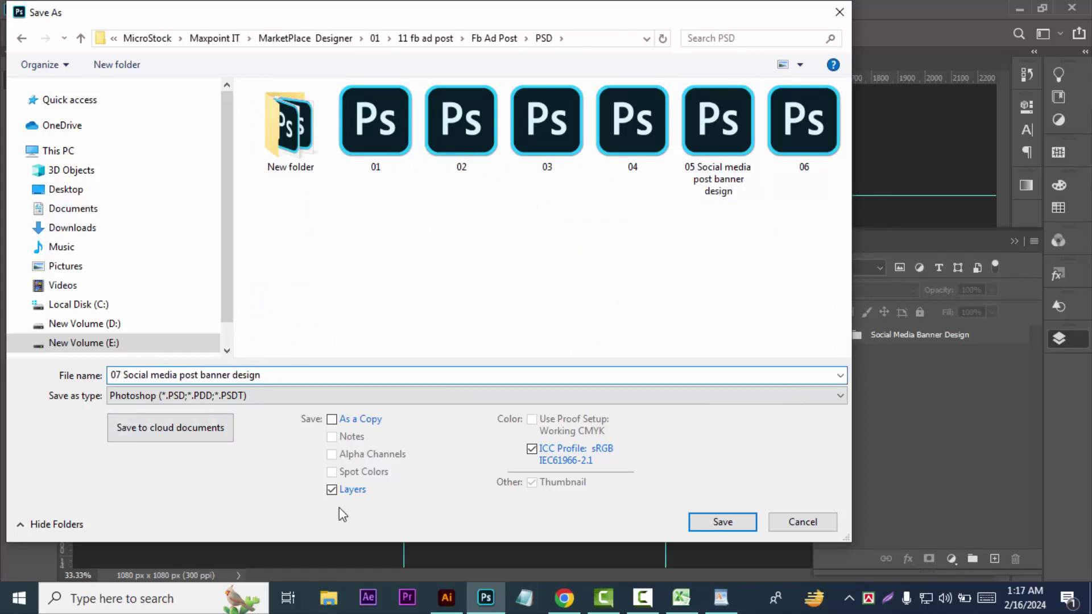
left_click(714, 523)
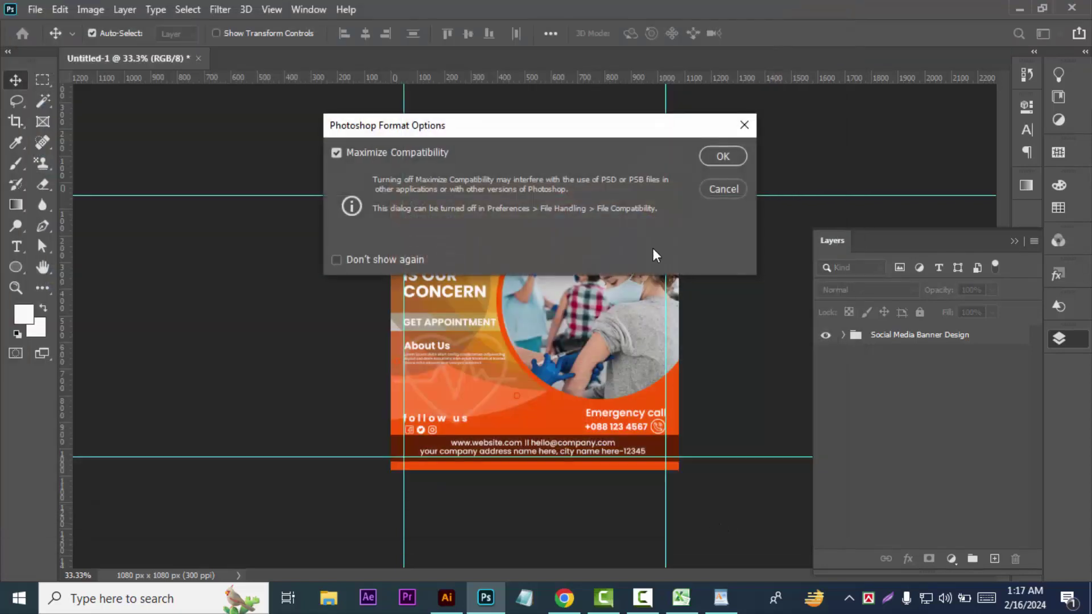
key("Return")
left_click(35, 9)
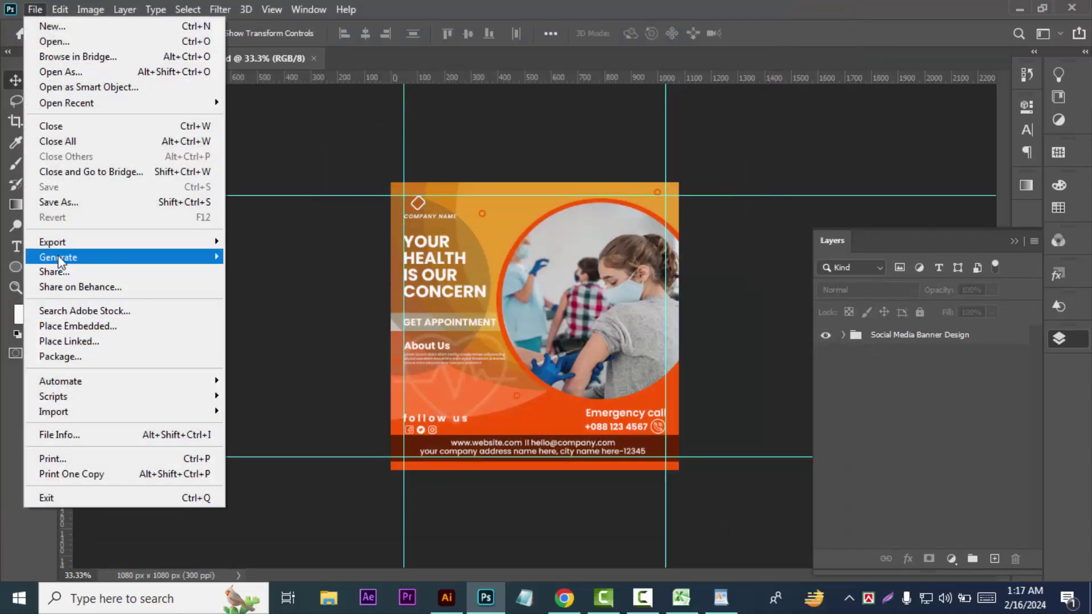
- Export a quality-100 JPEG via Save for Web into E:\MicroStock\...\01\11 fb ad post
mouse_move(52, 243)
left_click(318, 370)
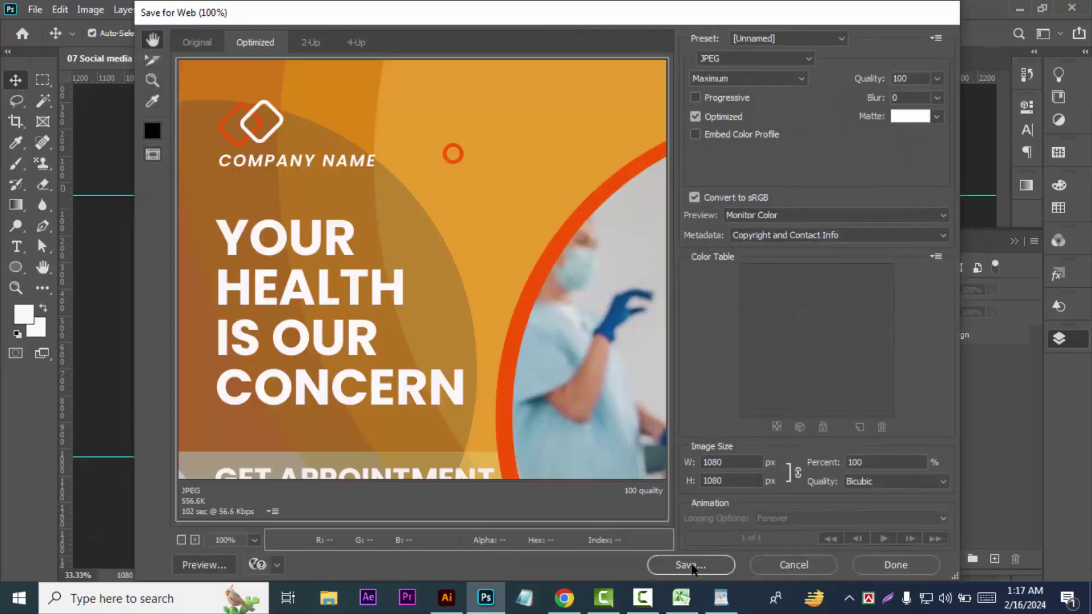
left_click(691, 565)
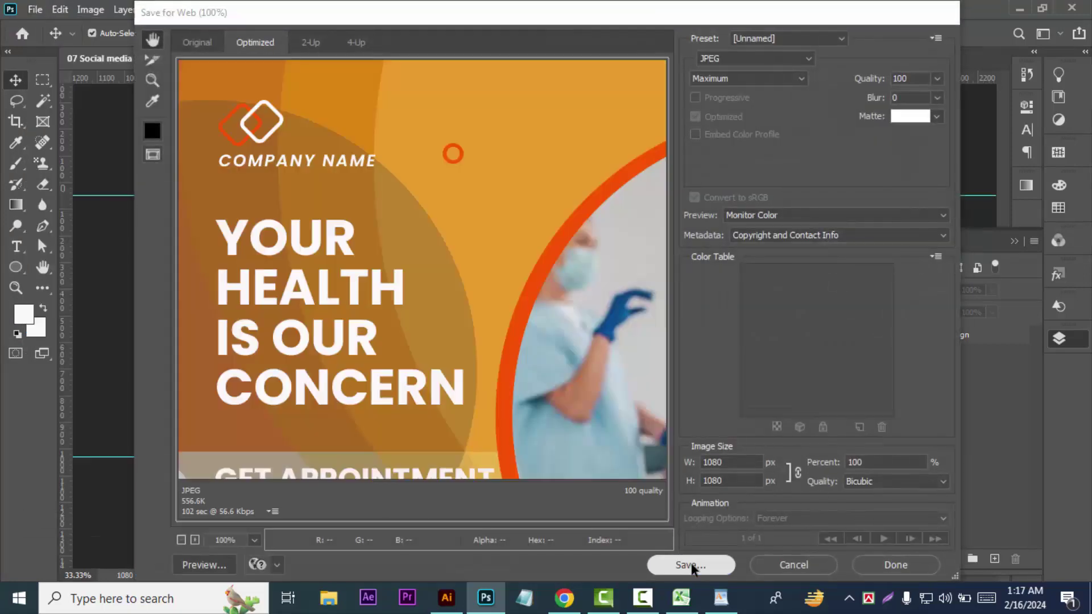
left_click(190, 255)
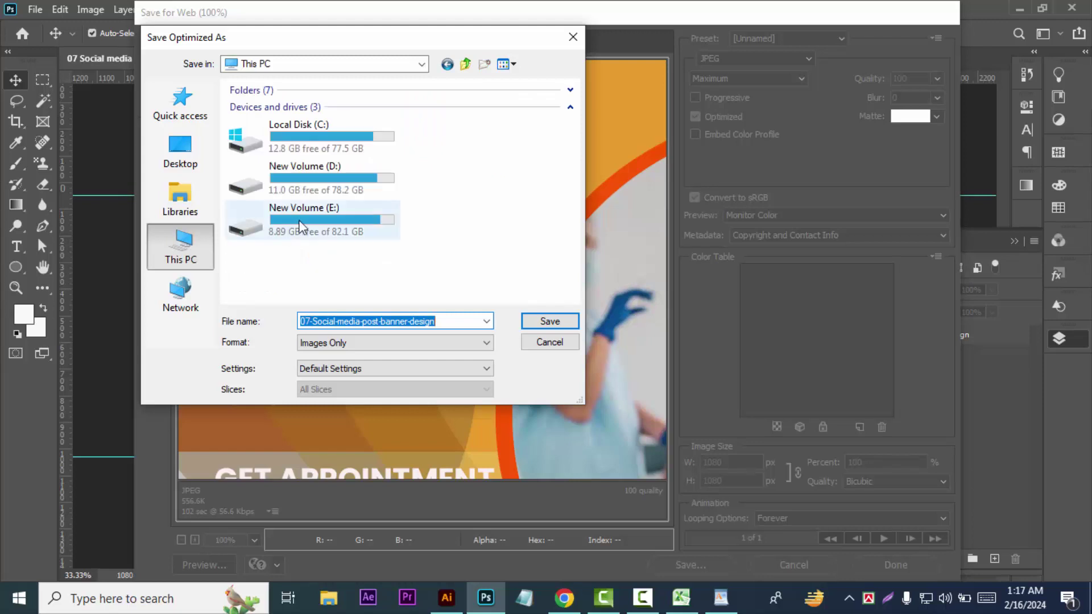
double_click(301, 216)
double_click(360, 156)
scroll(359, 199, "down", 1)
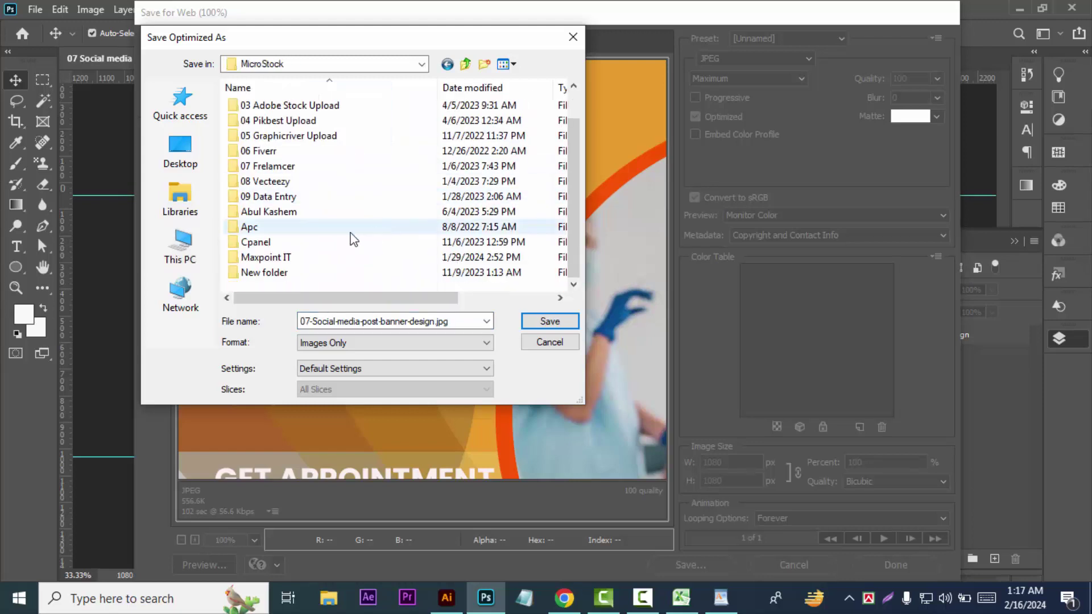
double_click(273, 265)
scroll(317, 202, "down", 2)
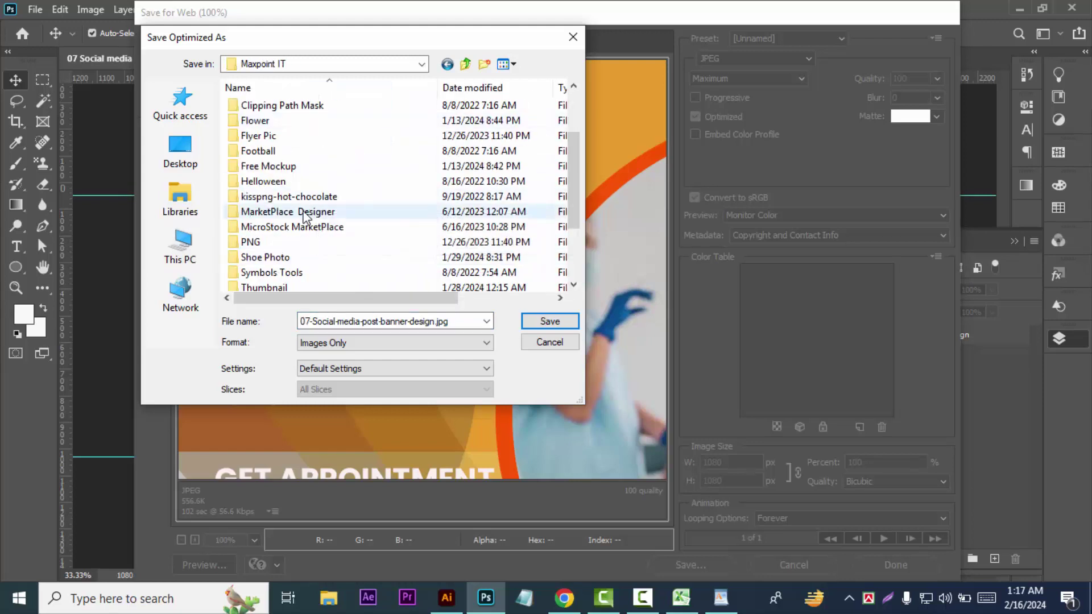
double_click(315, 212)
double_click(273, 132)
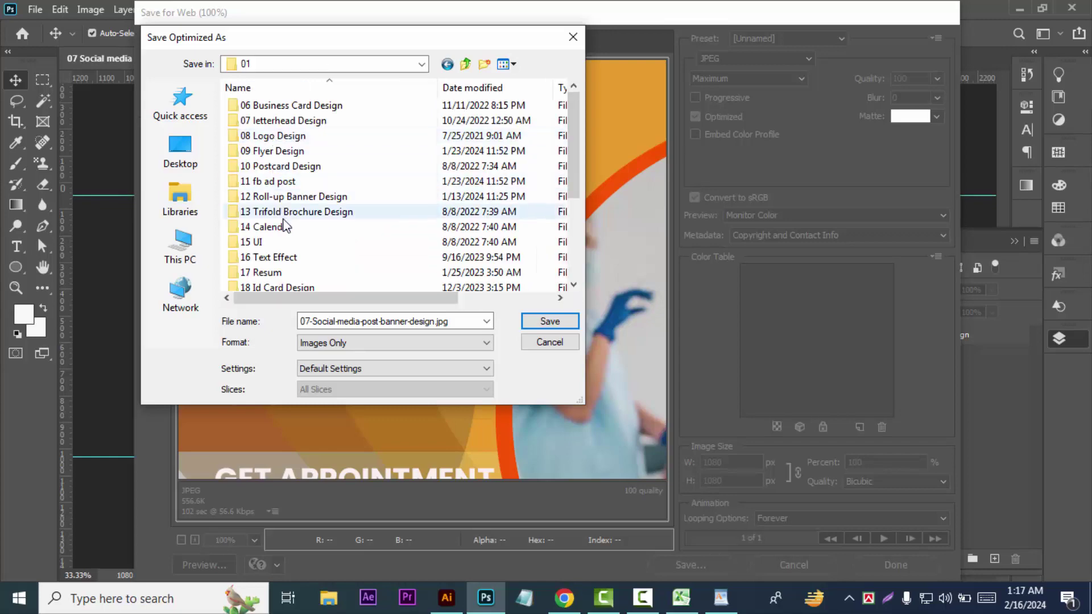
double_click(284, 178)
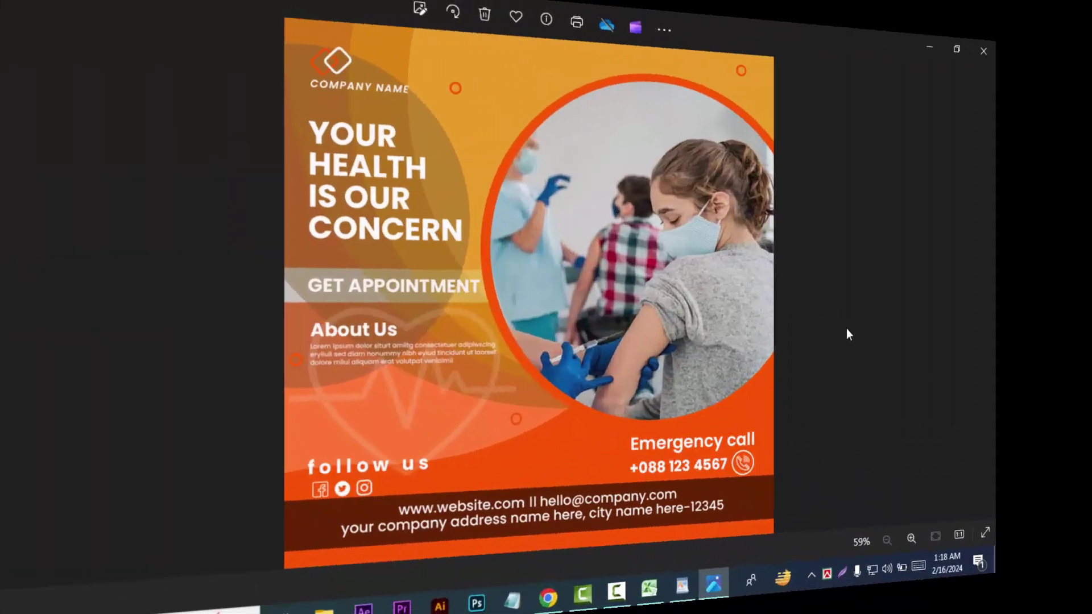